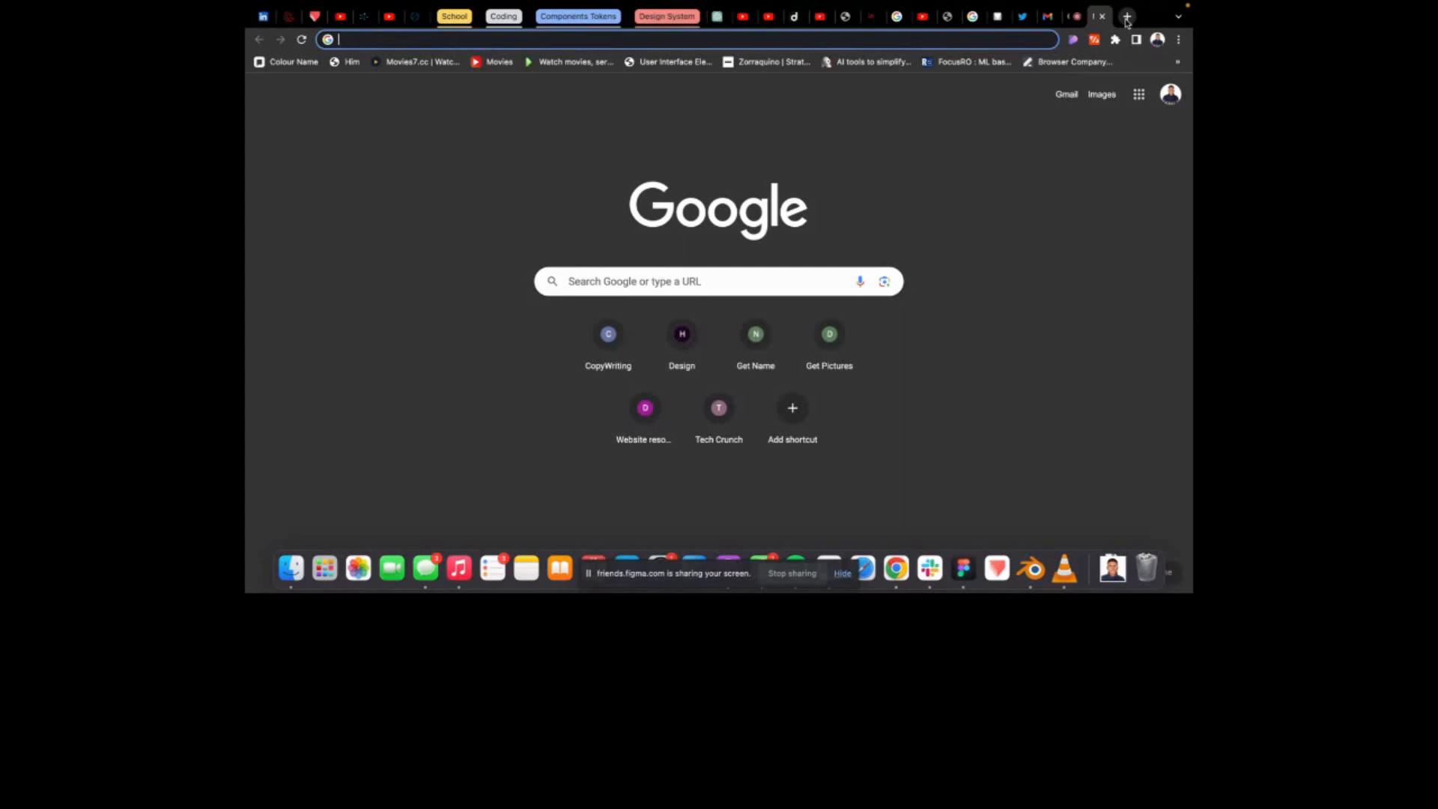
Open apple.com and inspect the page in the browser's developer tools
{"action": "type", "text": "apple.com"}
{"action": "key", "text": "Return"}
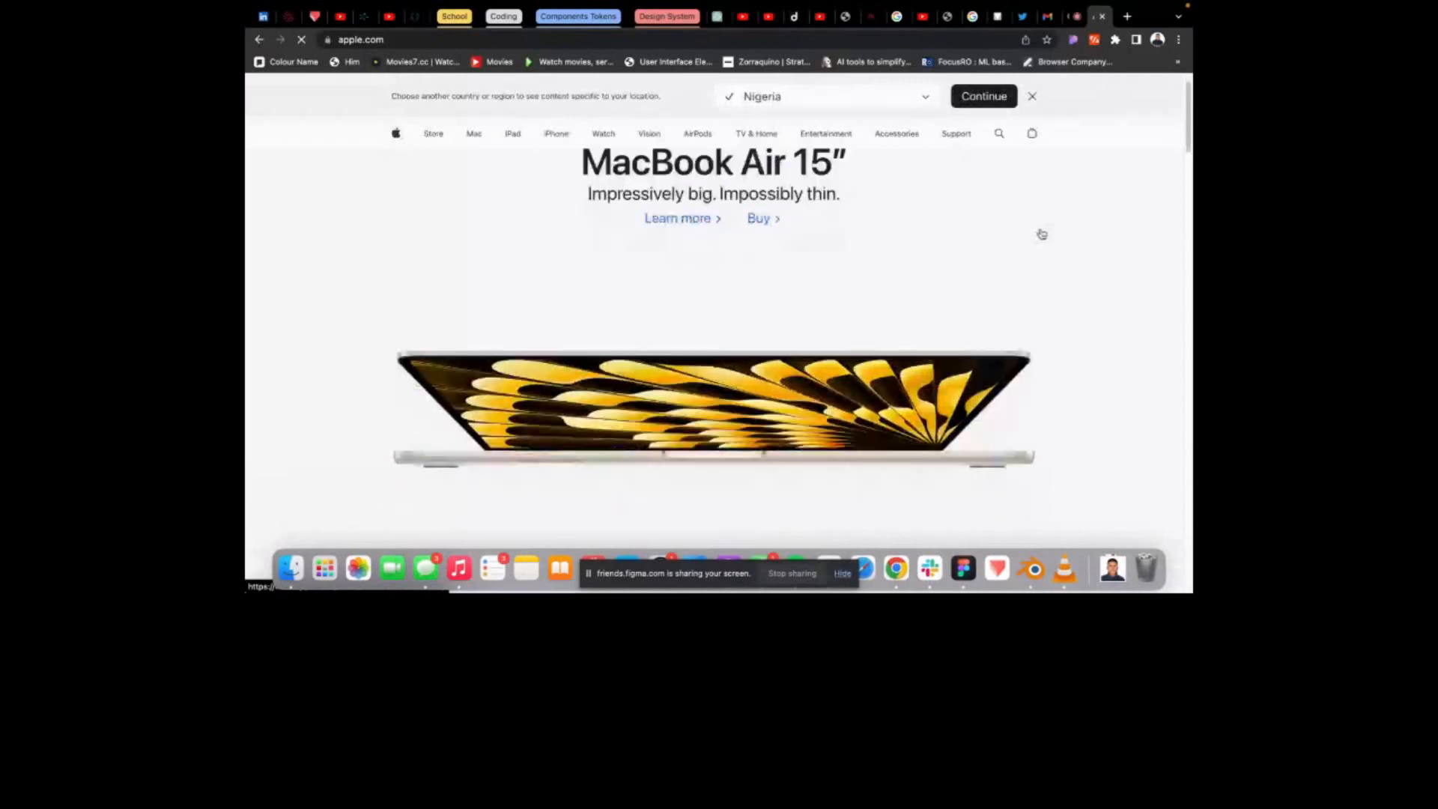
{"action": "right_click", "coordinate": [1059, 193]}
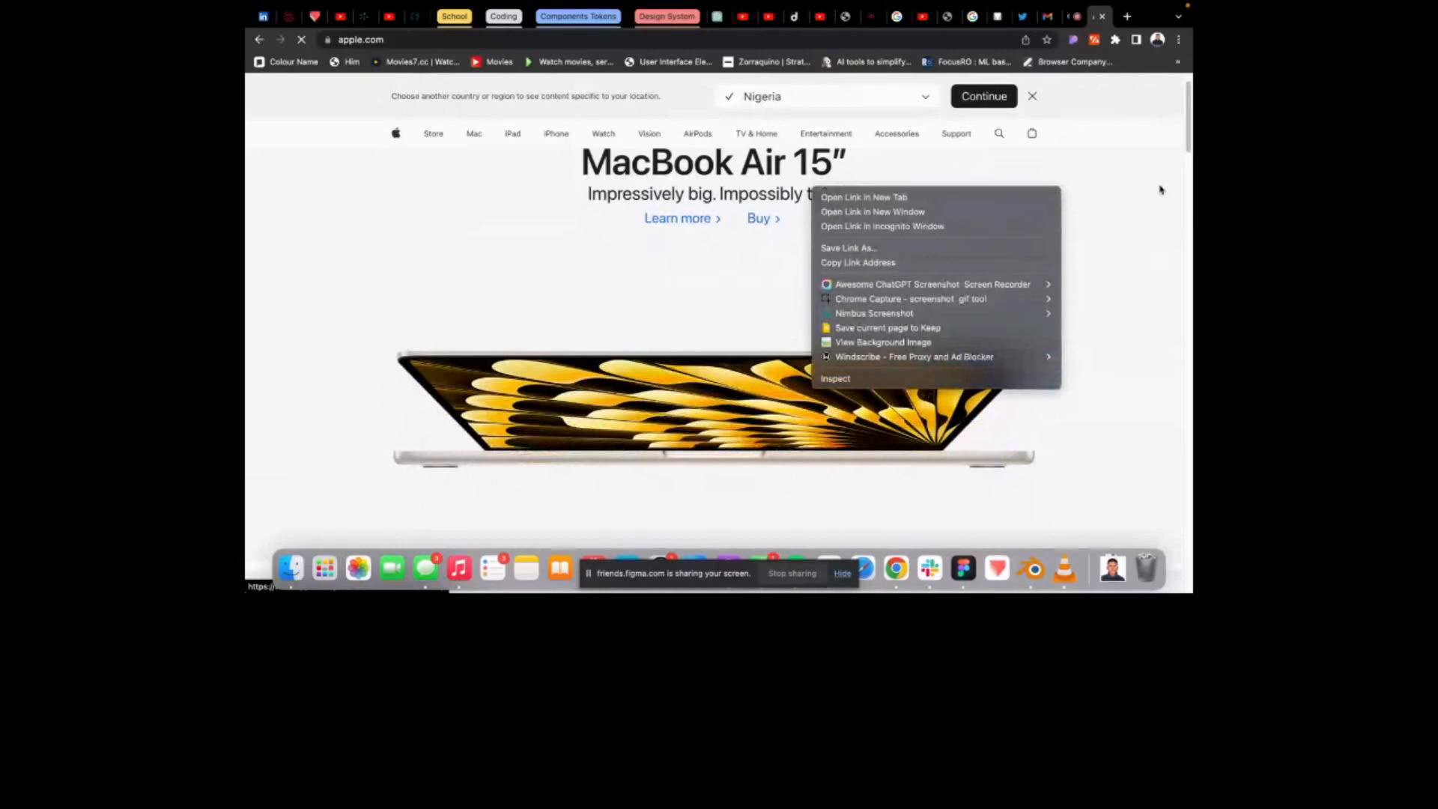
{"action": "right_click", "coordinate": [1089, 173]}
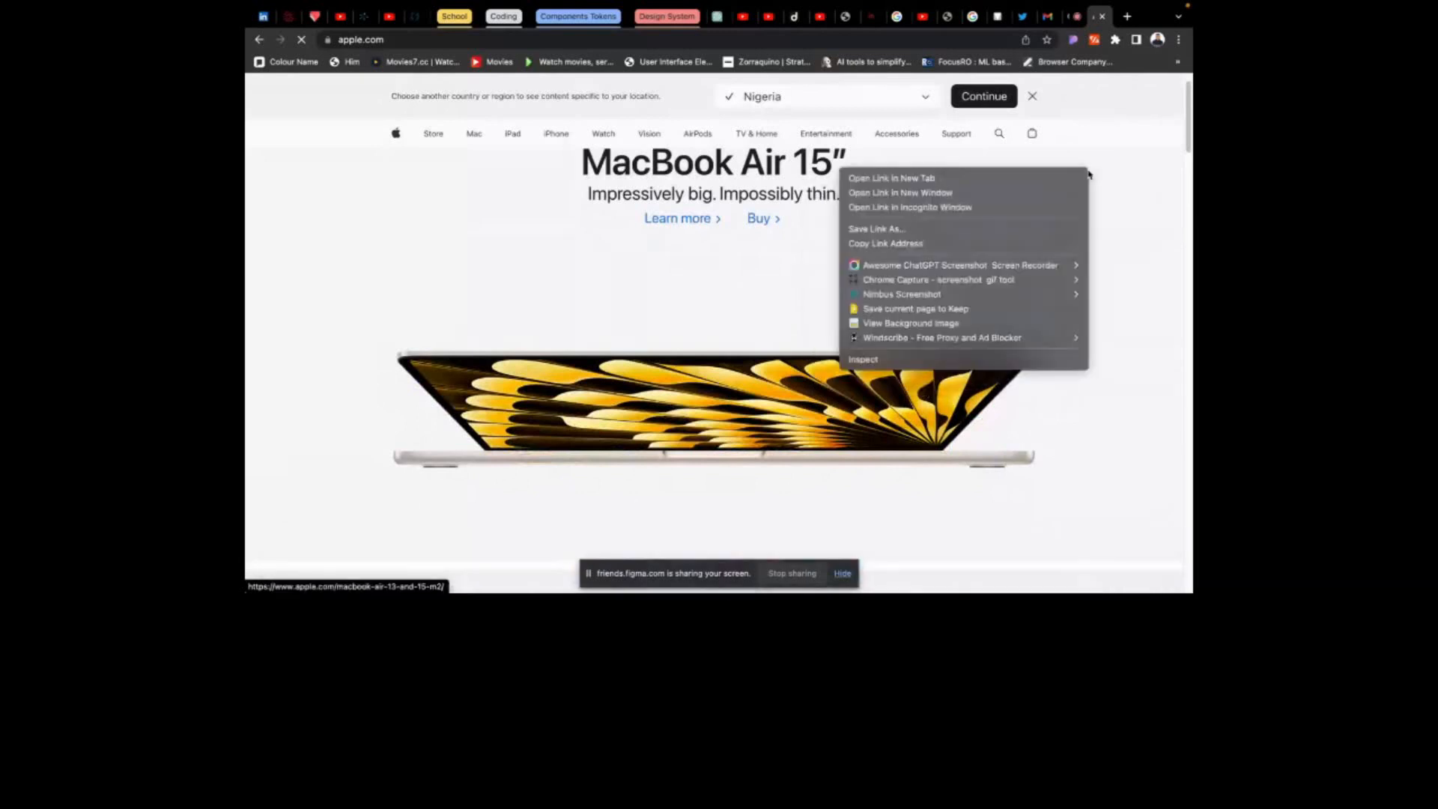
{"action": "left_click", "coordinate": [977, 360]}
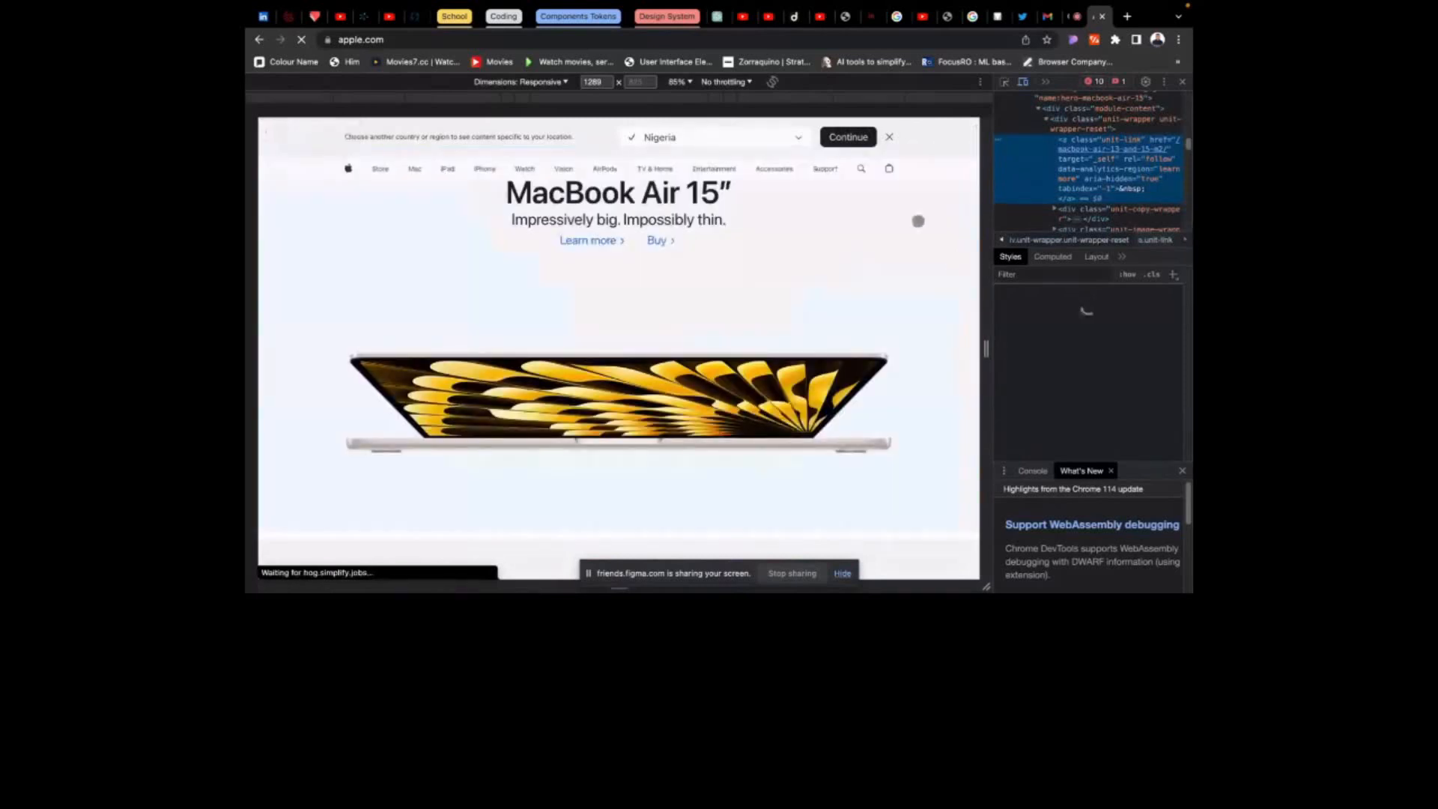
Preview the Apple homepage at iPhone SE dimensions and look through the page
{"action": "left_click", "coordinate": [558, 85]}
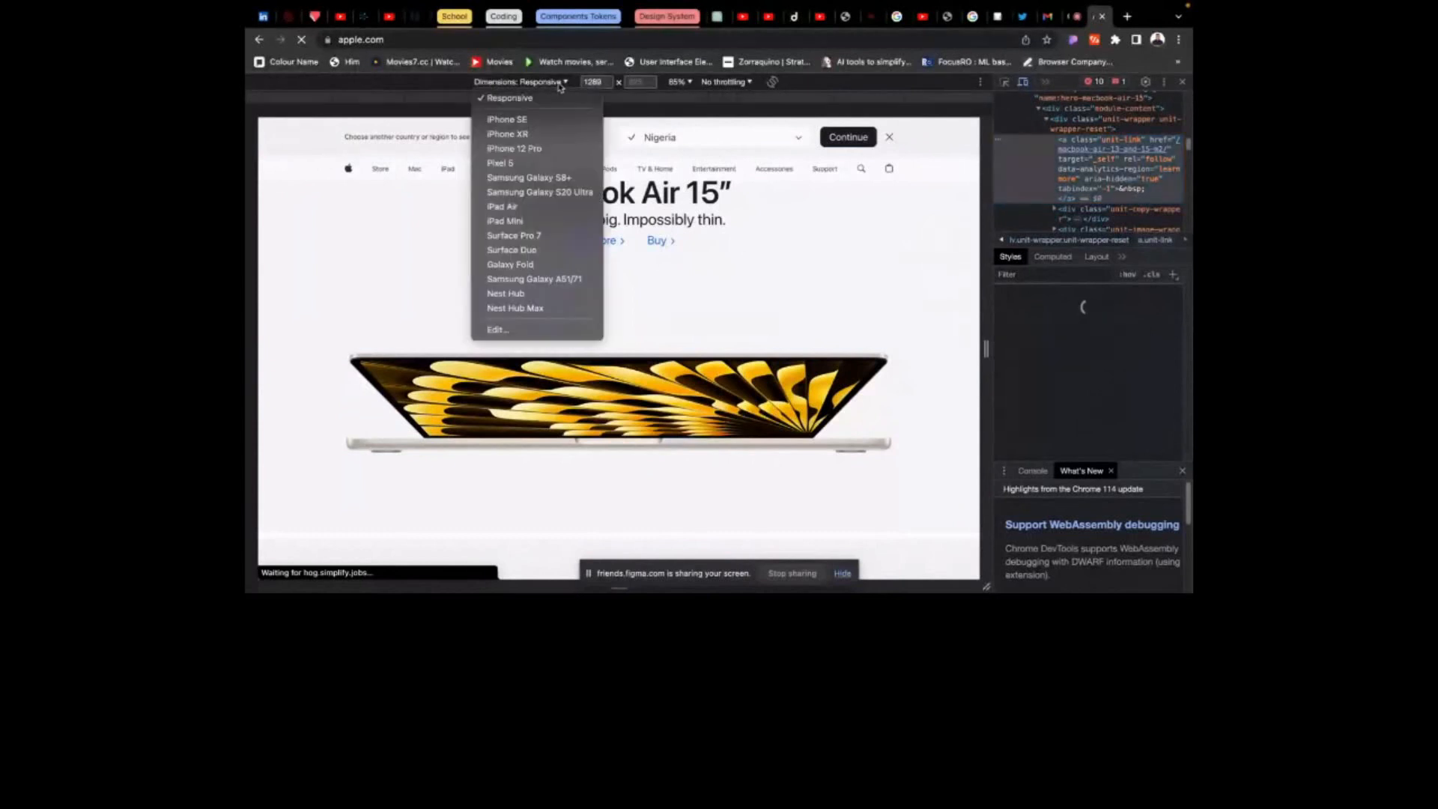
{"action": "left_click", "coordinate": [547, 121]}
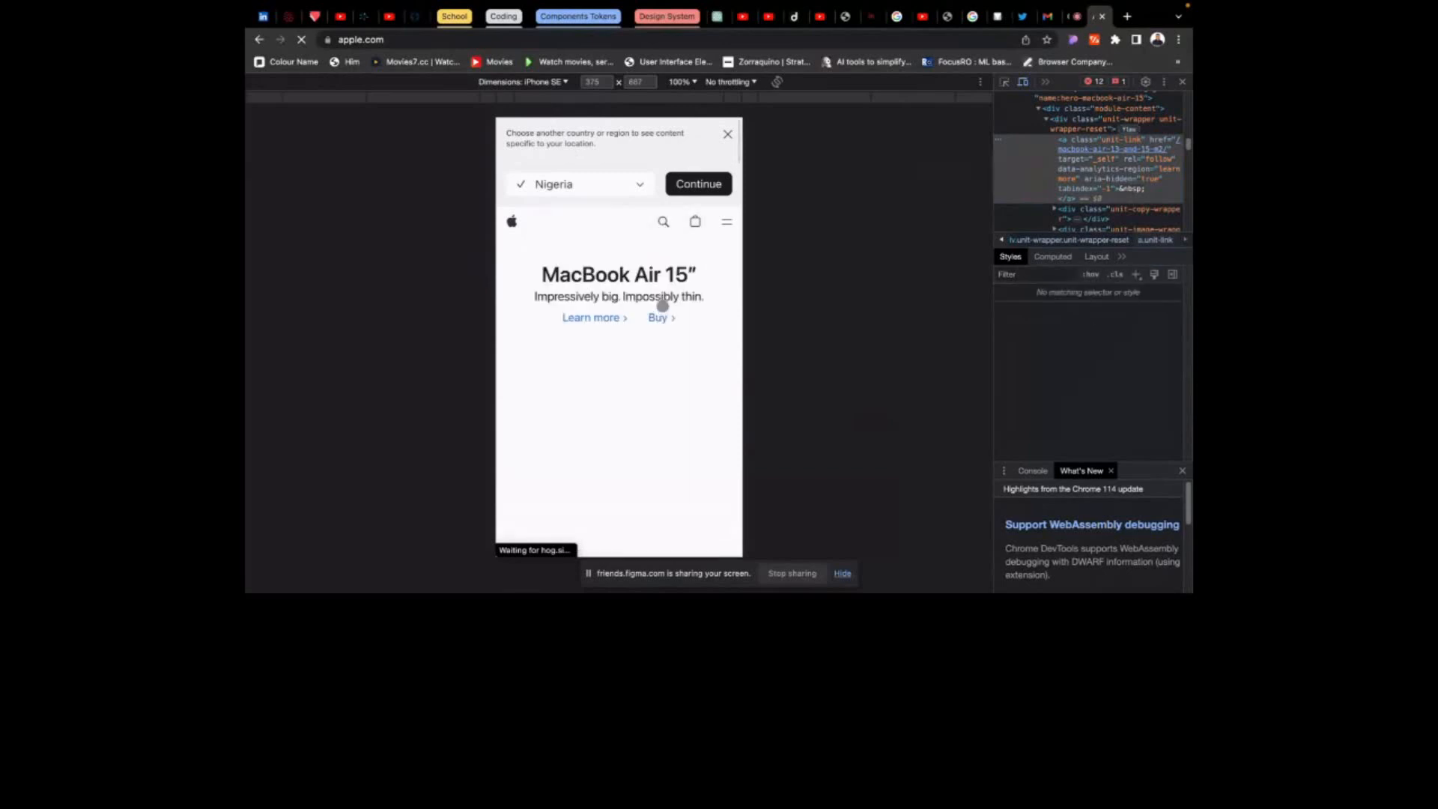
{"action": "scroll", "coordinate": [663, 306], "scroll_direction": "down", "scroll_amount": 10}
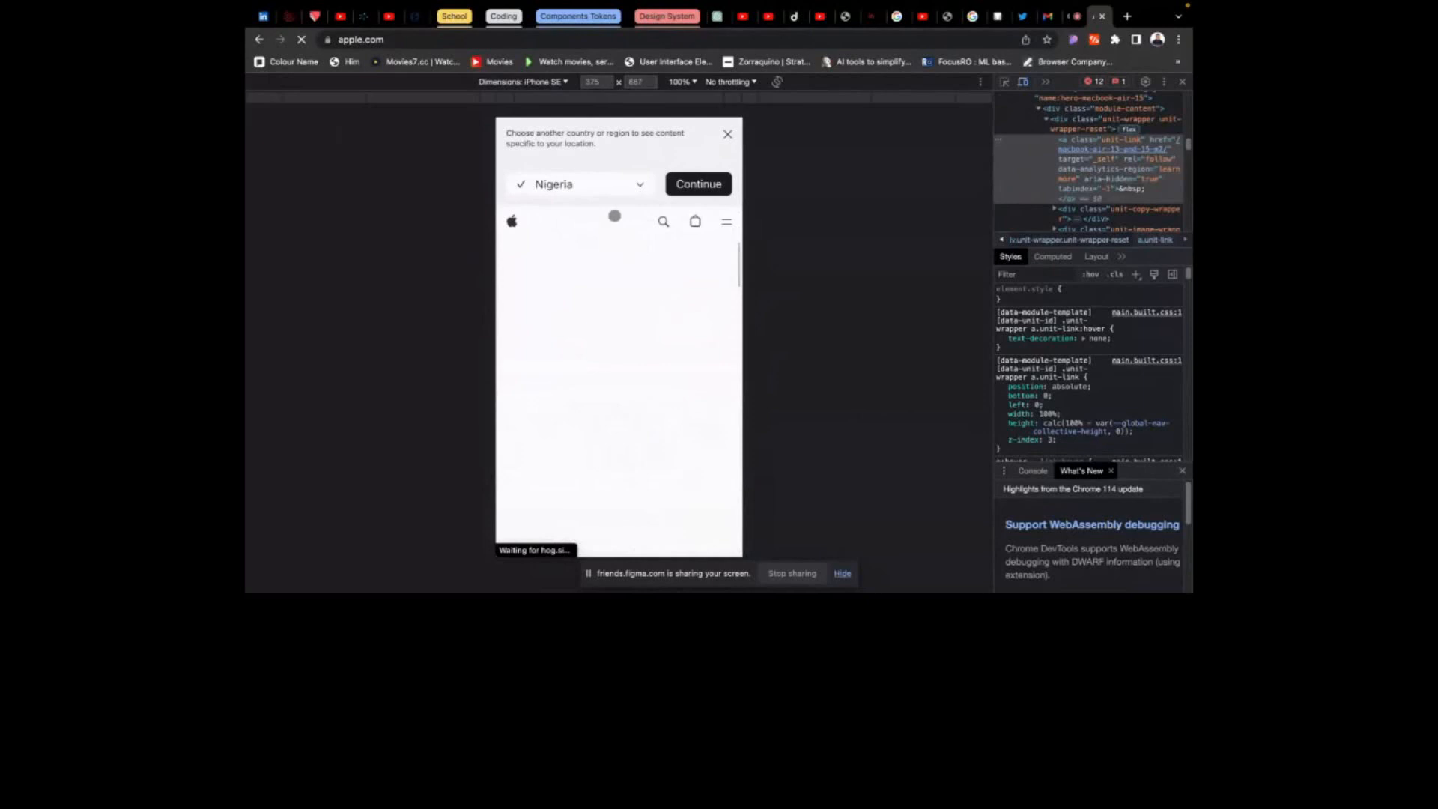
Preview the Apple homepage at iPhone 12 Pro dimensions and look over its upper sections
{"action": "left_click", "coordinate": [565, 84]}
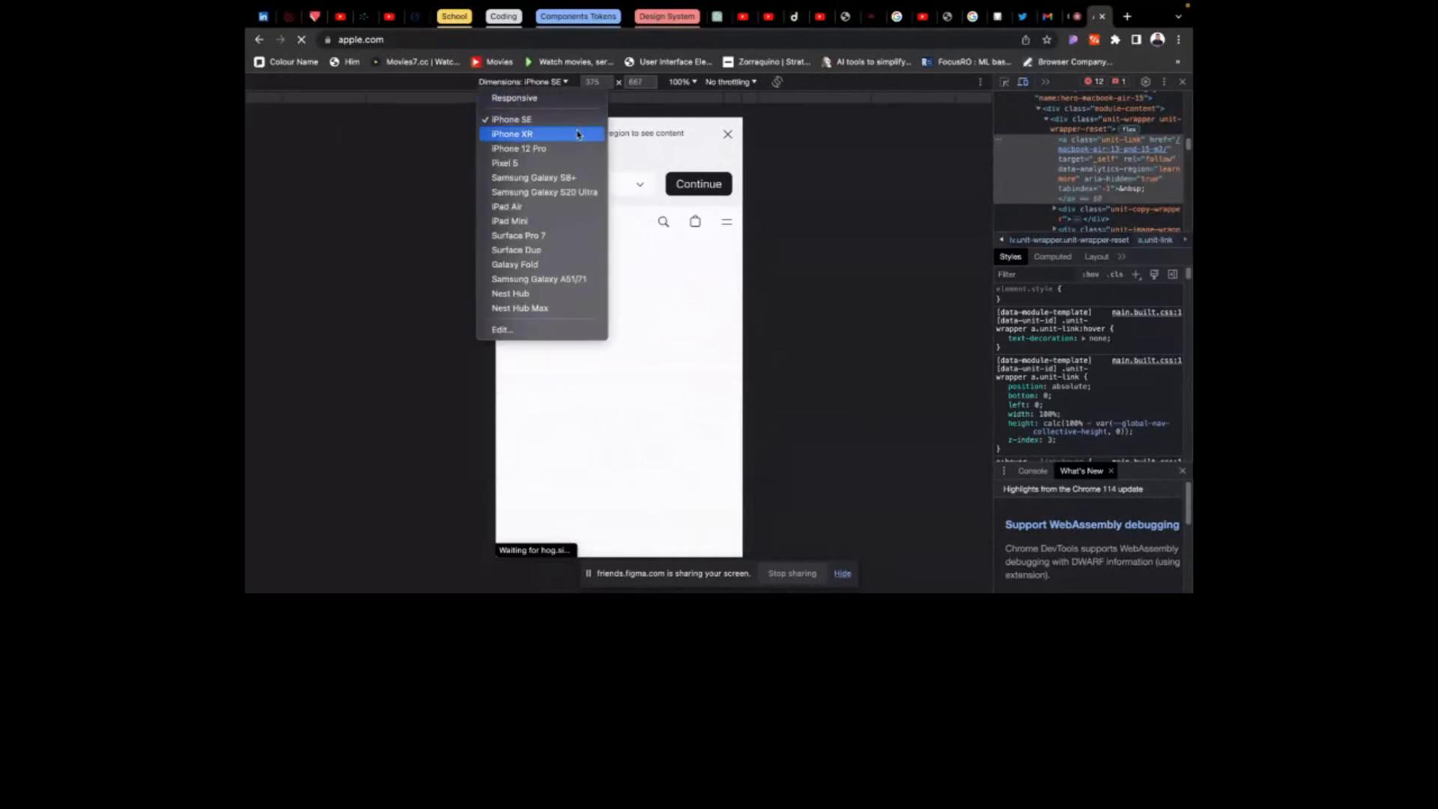
{"action": "left_click", "coordinate": [573, 147]}
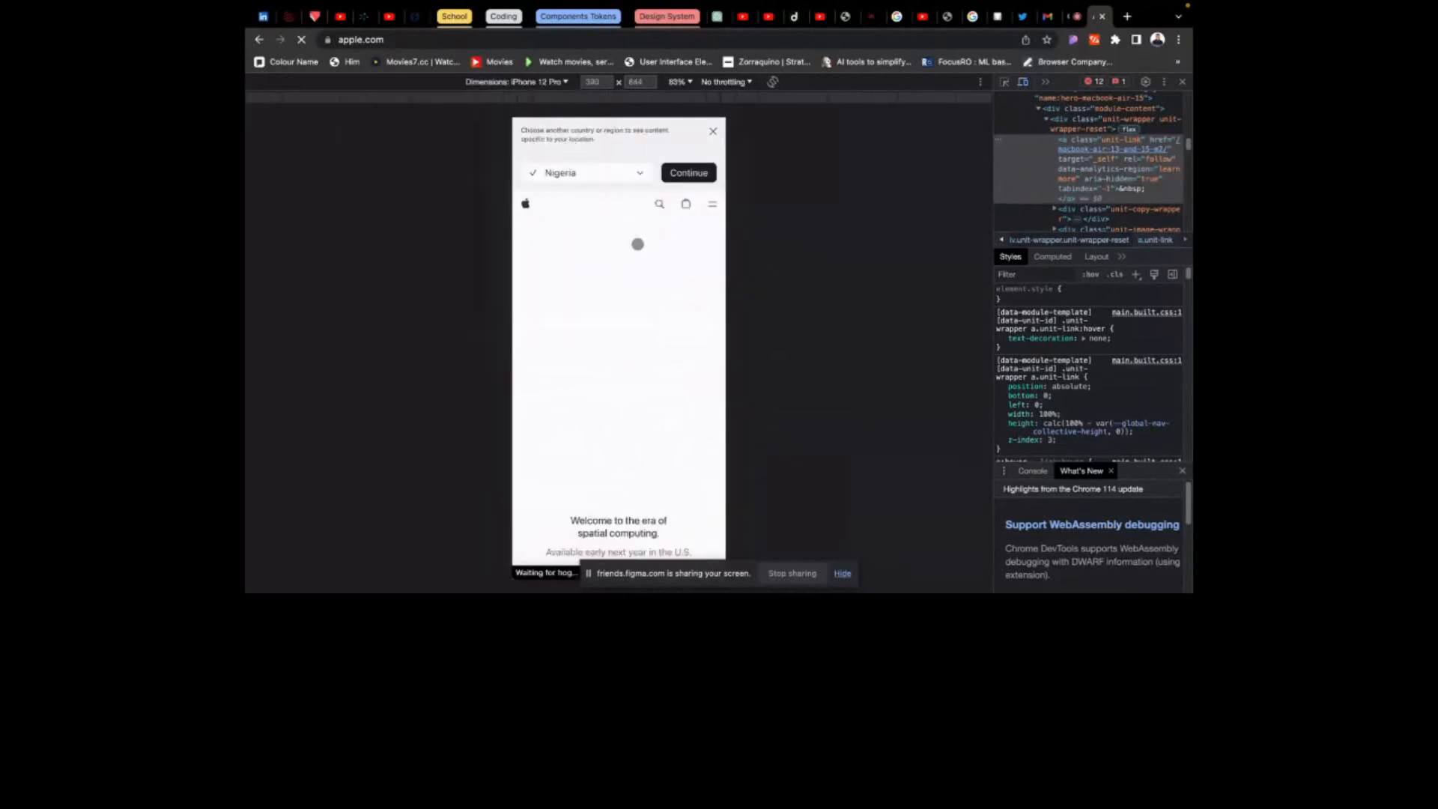
{"action": "scroll", "coordinate": [635, 287], "scroll_direction": "down", "scroll_amount": 5}
{"action": "scroll", "coordinate": [635, 287], "scroll_direction": "up", "scroll_amount": 10}
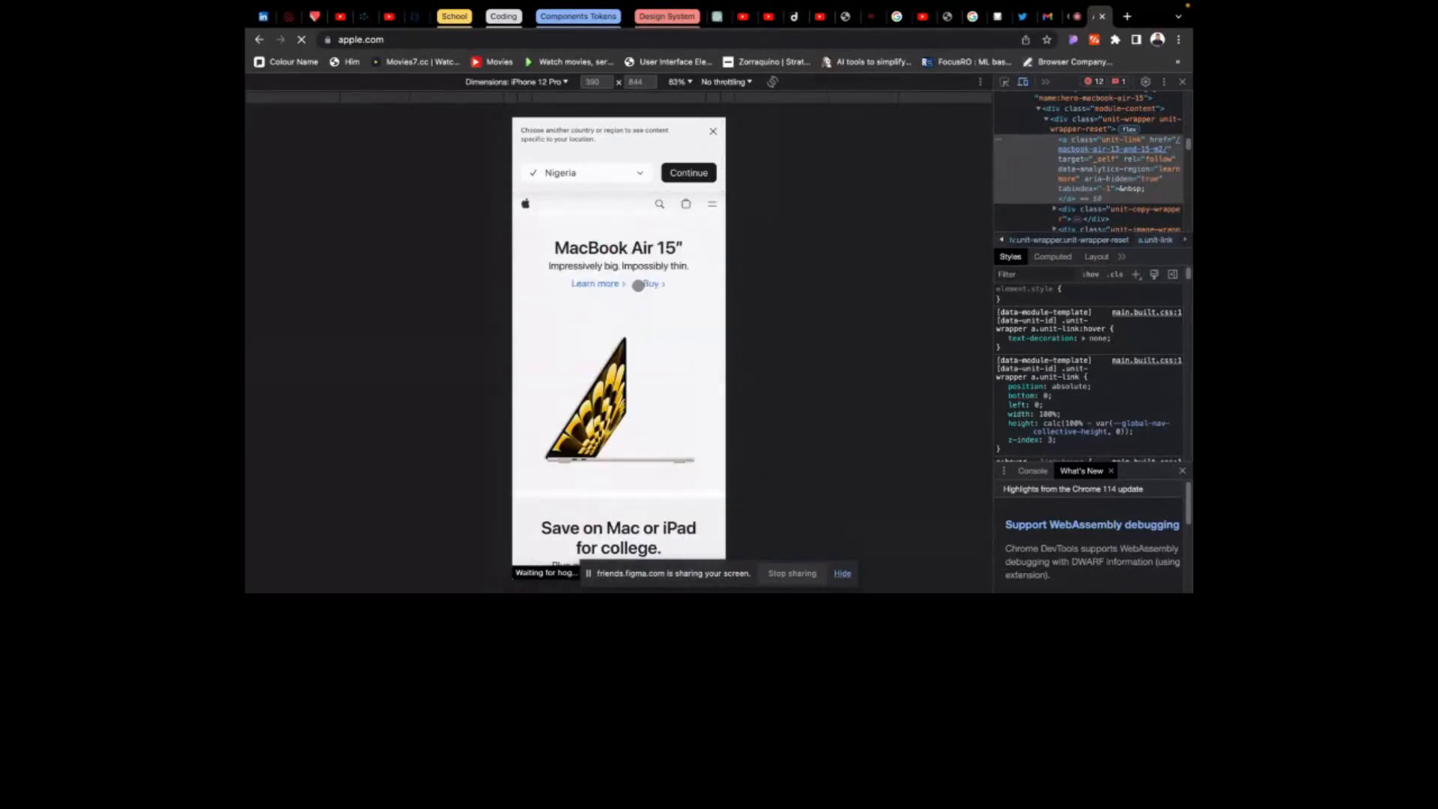
{"action": "scroll", "coordinate": [638, 286], "scroll_direction": "down", "scroll_amount": 1}
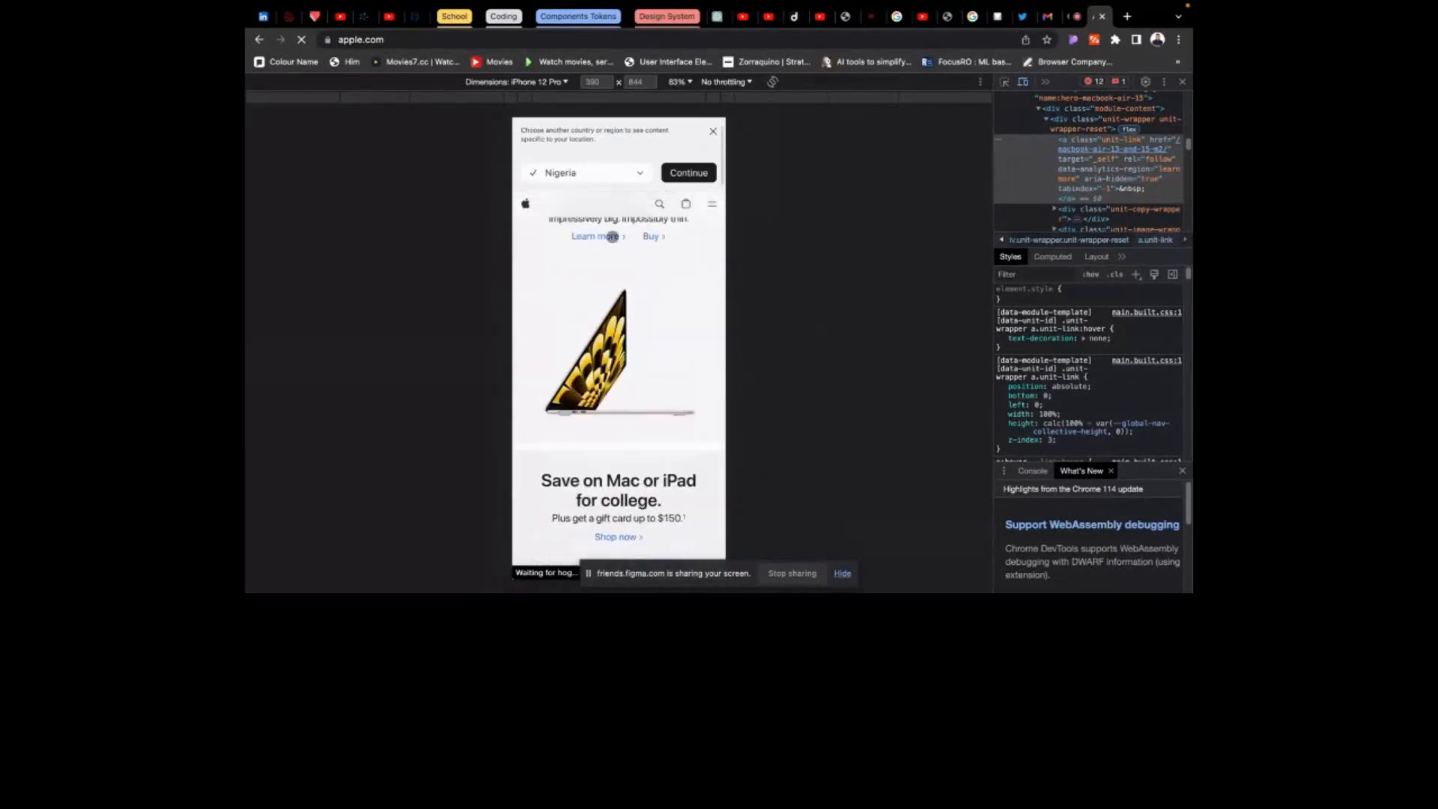
Return the preview to Responsive dimensions and compare the layout at 747 px and 1288 px widths, closing the site's navigation menu
{"action": "left_click", "coordinate": [558, 82]}
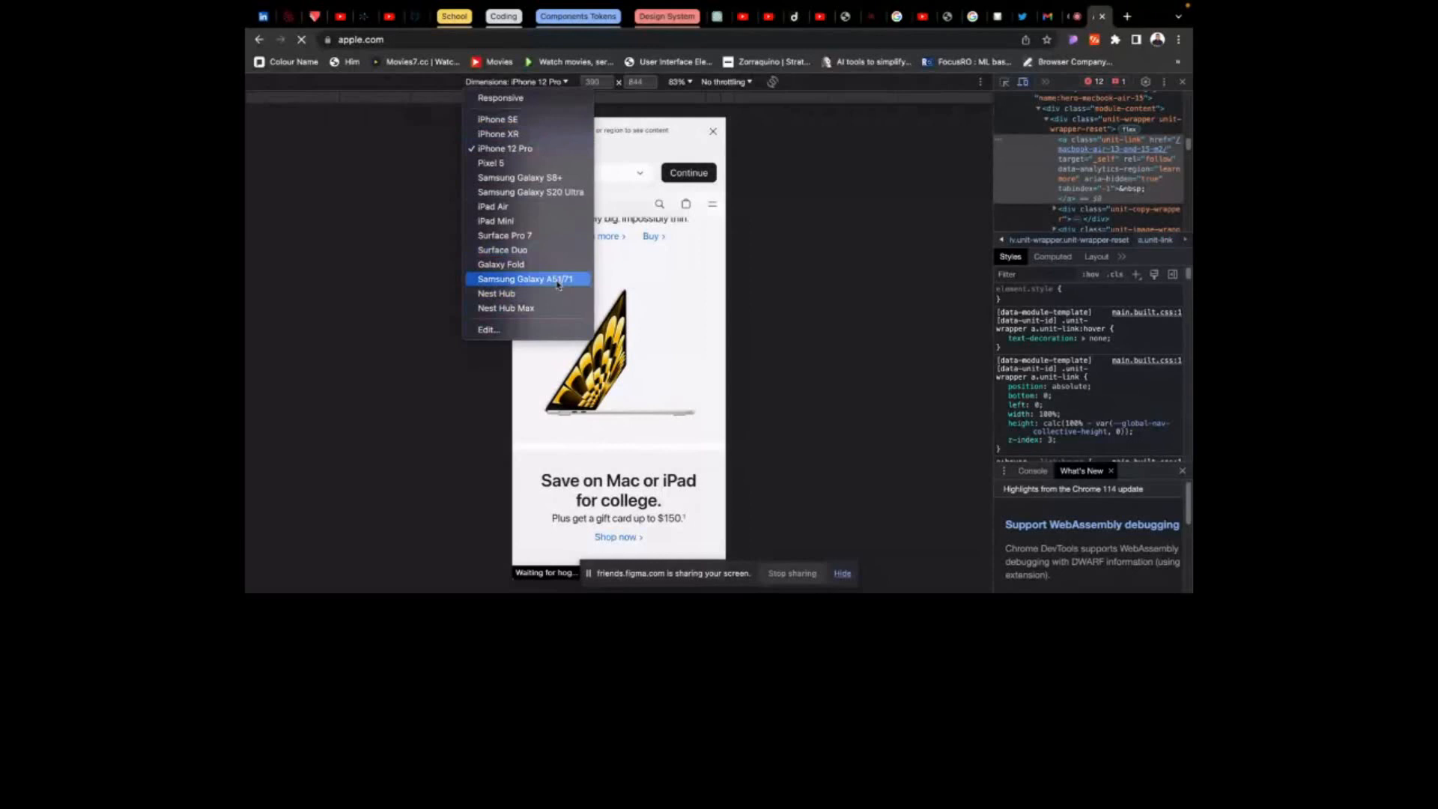
{"action": "left_click", "coordinate": [501, 97]}
{"action": "mouse_move", "coordinate": [976, 349]}
{"action": "left_mouse_down"}
{"action": "mouse_move", "coordinate": [669, 360]}
{"action": "mouse_move", "coordinate": [975, 323]}
{"action": "left_mouse_up"}
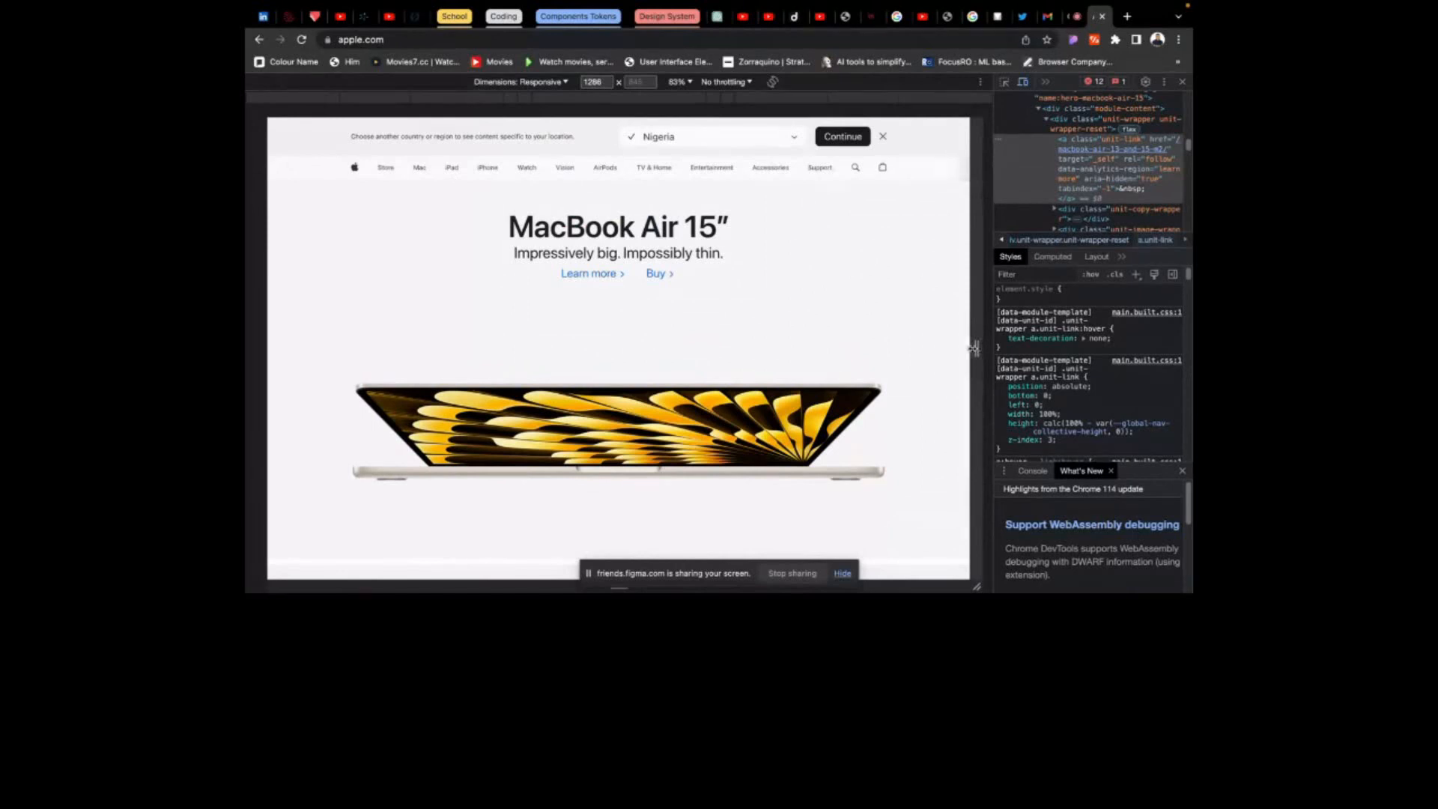
{"action": "left_click_drag", "start_coordinate": [974, 348], "coordinate": [829, 349]}
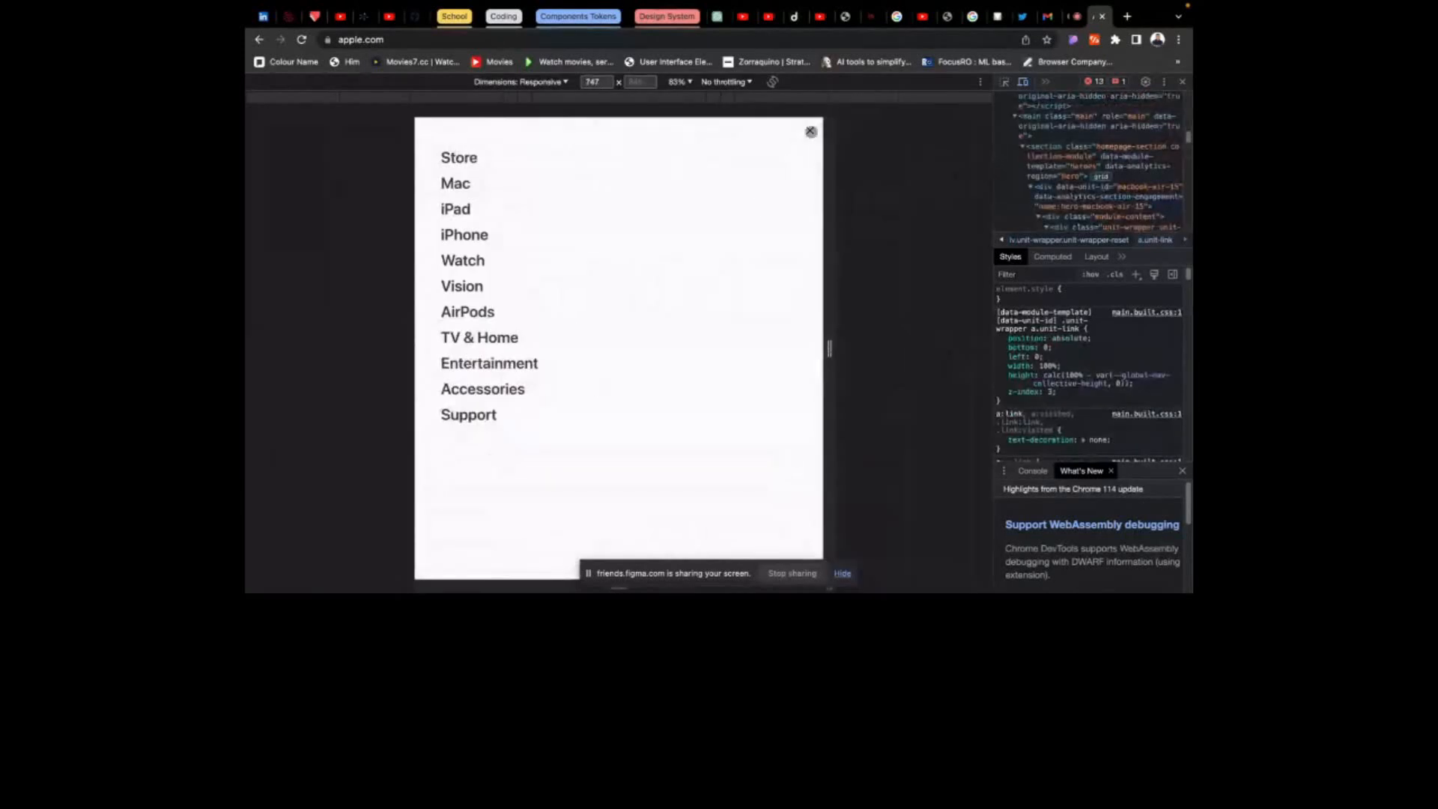
{"action": "left_click", "coordinate": [811, 131]}
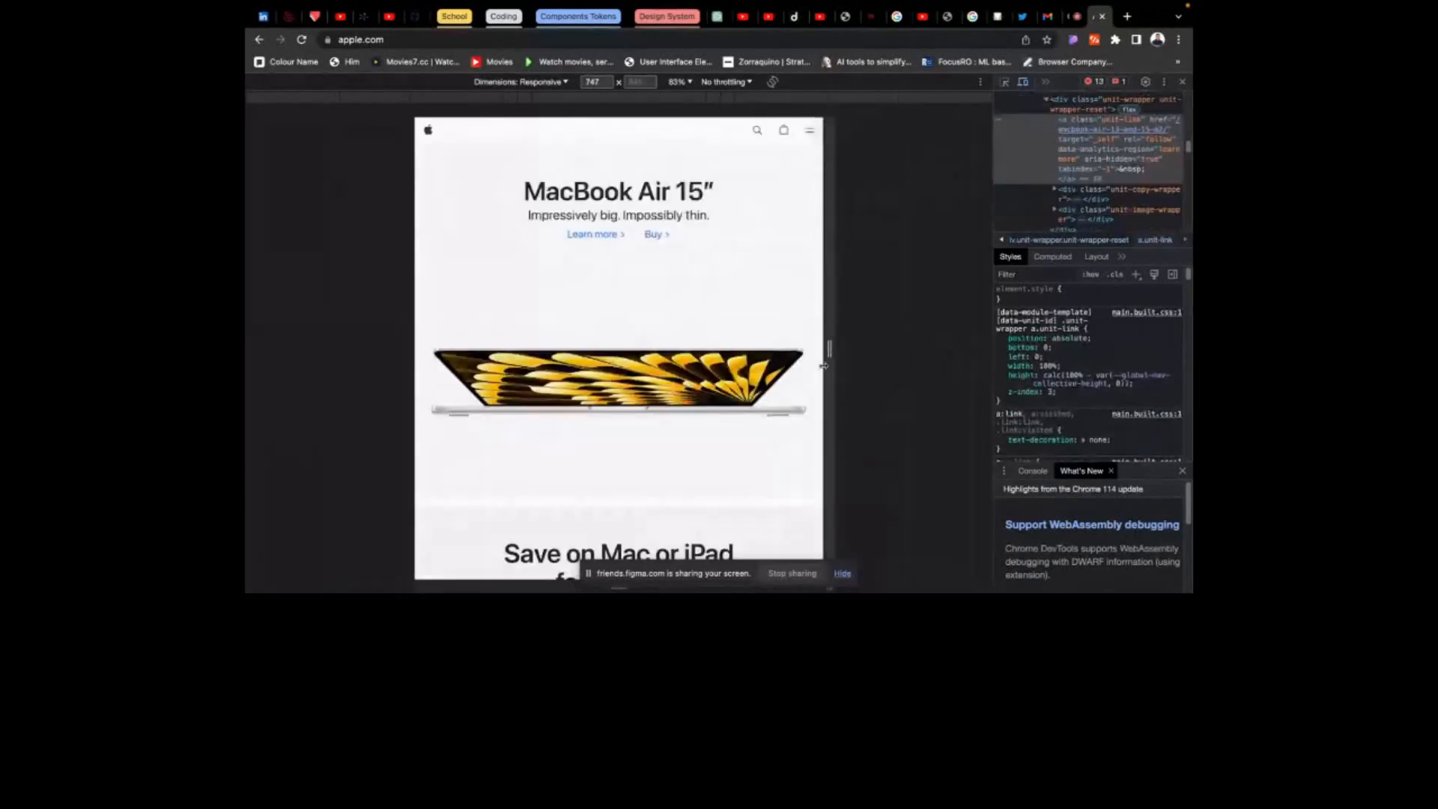
{"action": "left_click_drag", "start_coordinate": [829, 348], "coordinate": [978, 320]}
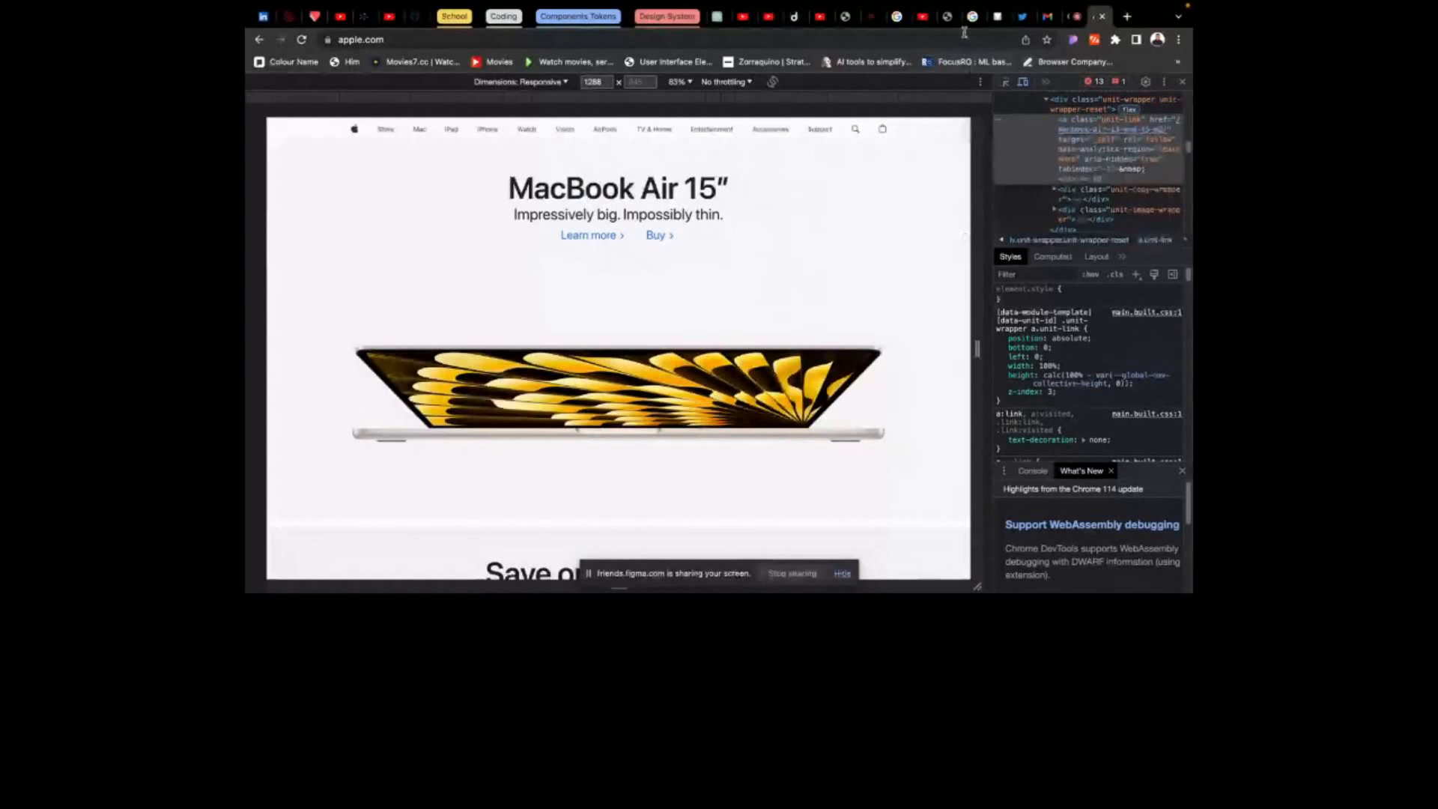
Examine the Apple homepage down to its footer, and check the content with the preview narrowed to about 665 px
{"action": "scroll", "coordinate": [677, 223], "scroll_direction": "down", "scroll_amount": 10}
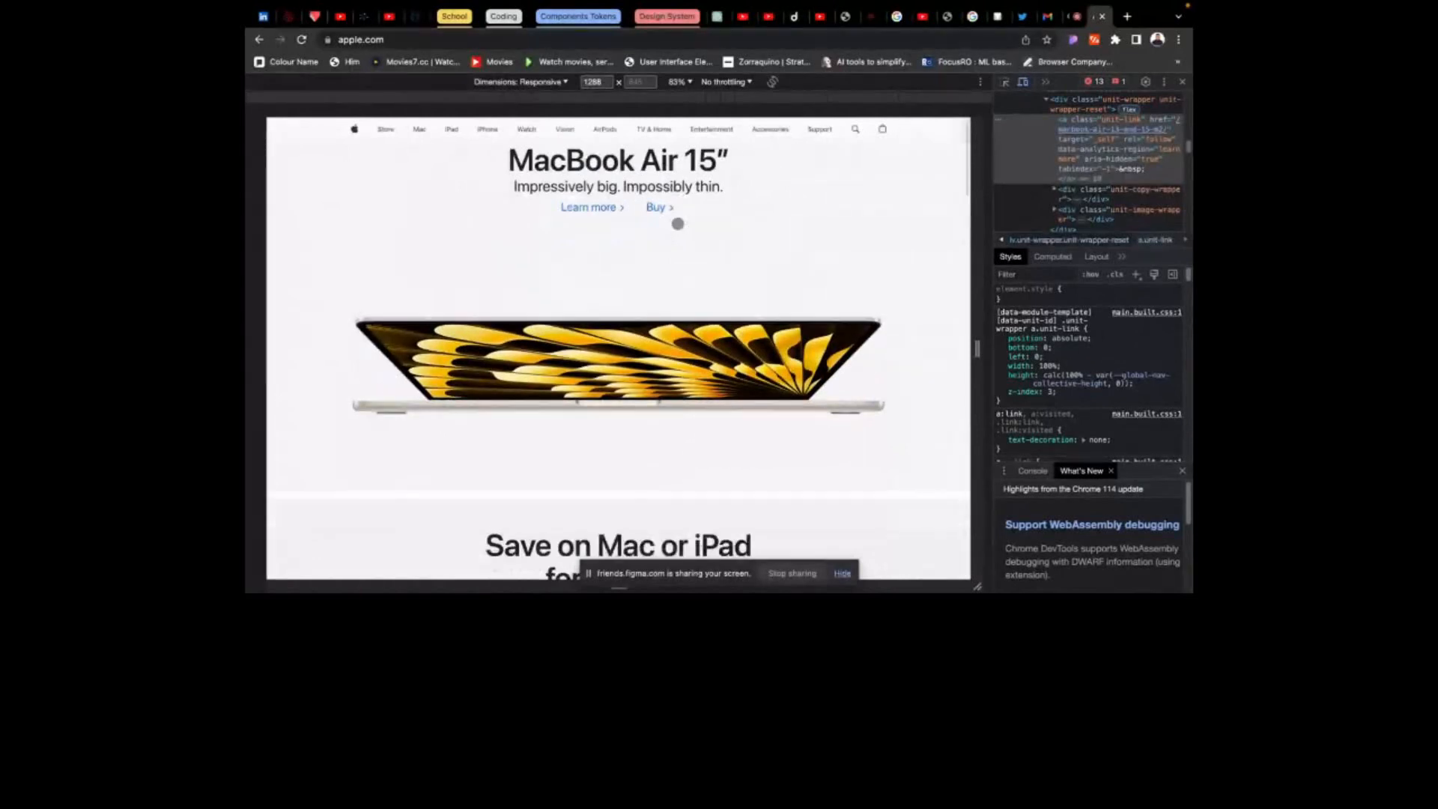
{"action": "scroll", "coordinate": [681, 242], "scroll_direction": "down", "scroll_amount": 10}
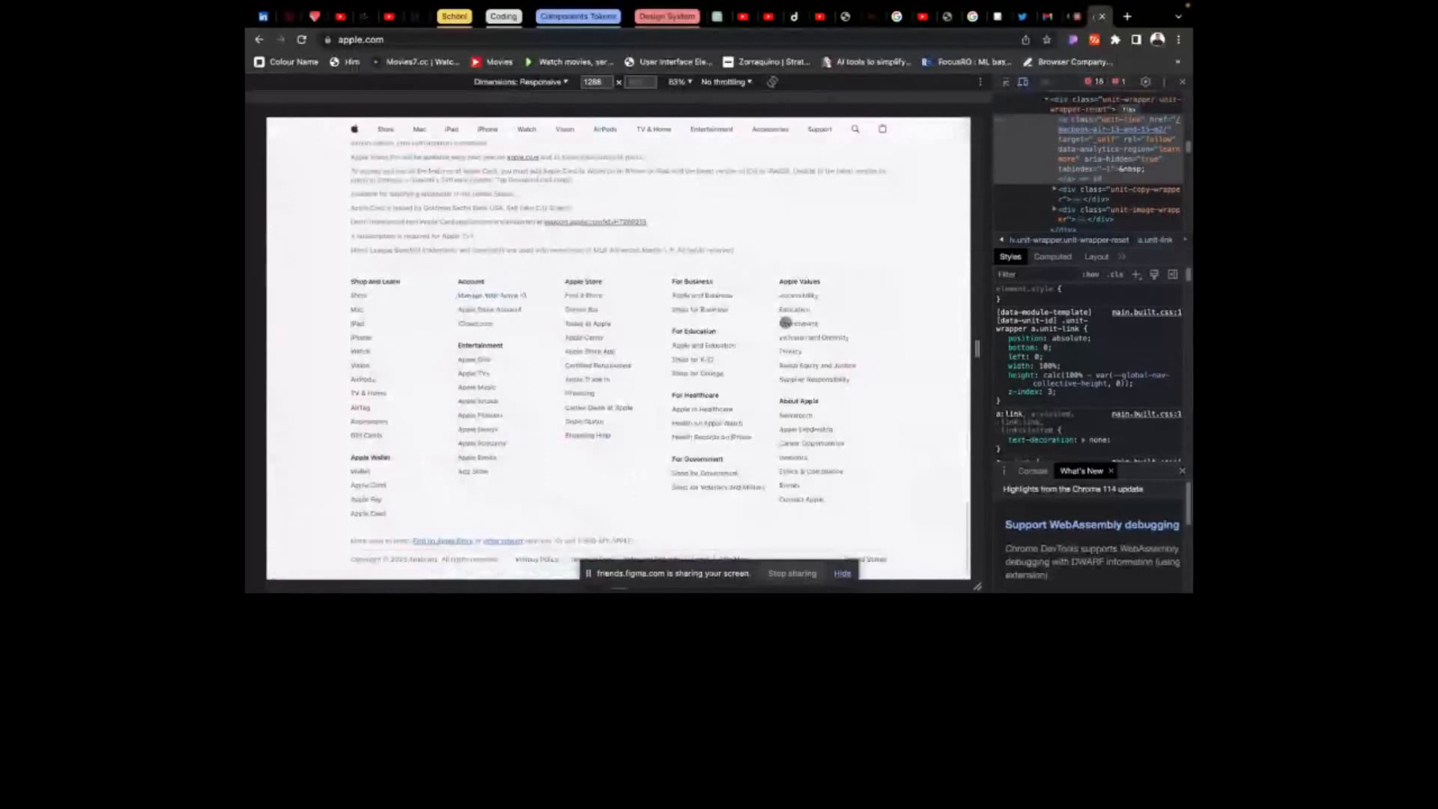
{"action": "scroll", "coordinate": [905, 347], "scroll_direction": "up", "scroll_amount": 20}
{"action": "scroll", "coordinate": [905, 347], "scroll_direction": "down", "scroll_amount": 5}
{"action": "left_click_drag", "start_coordinate": [977, 348], "coordinate": [789, 369]}
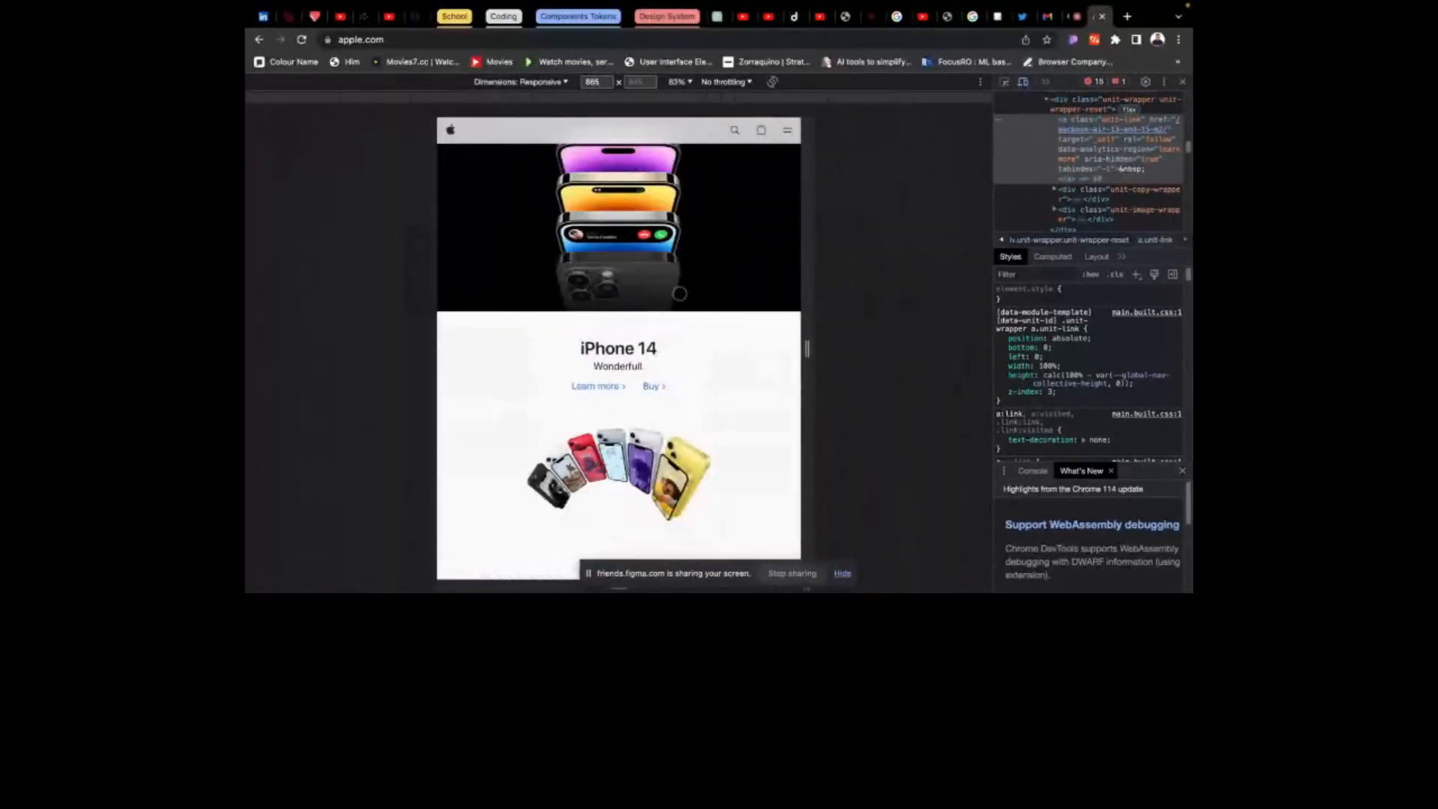
{"action": "scroll", "coordinate": [674, 289], "scroll_direction": "up", "scroll_amount": 2}
Open twitter.com and compare its layout in the responsive preview at 1320 px and 324 px widths
{"action": "left_click", "coordinate": [591, 39]}
{"action": "type", "text": "twitter.com"}
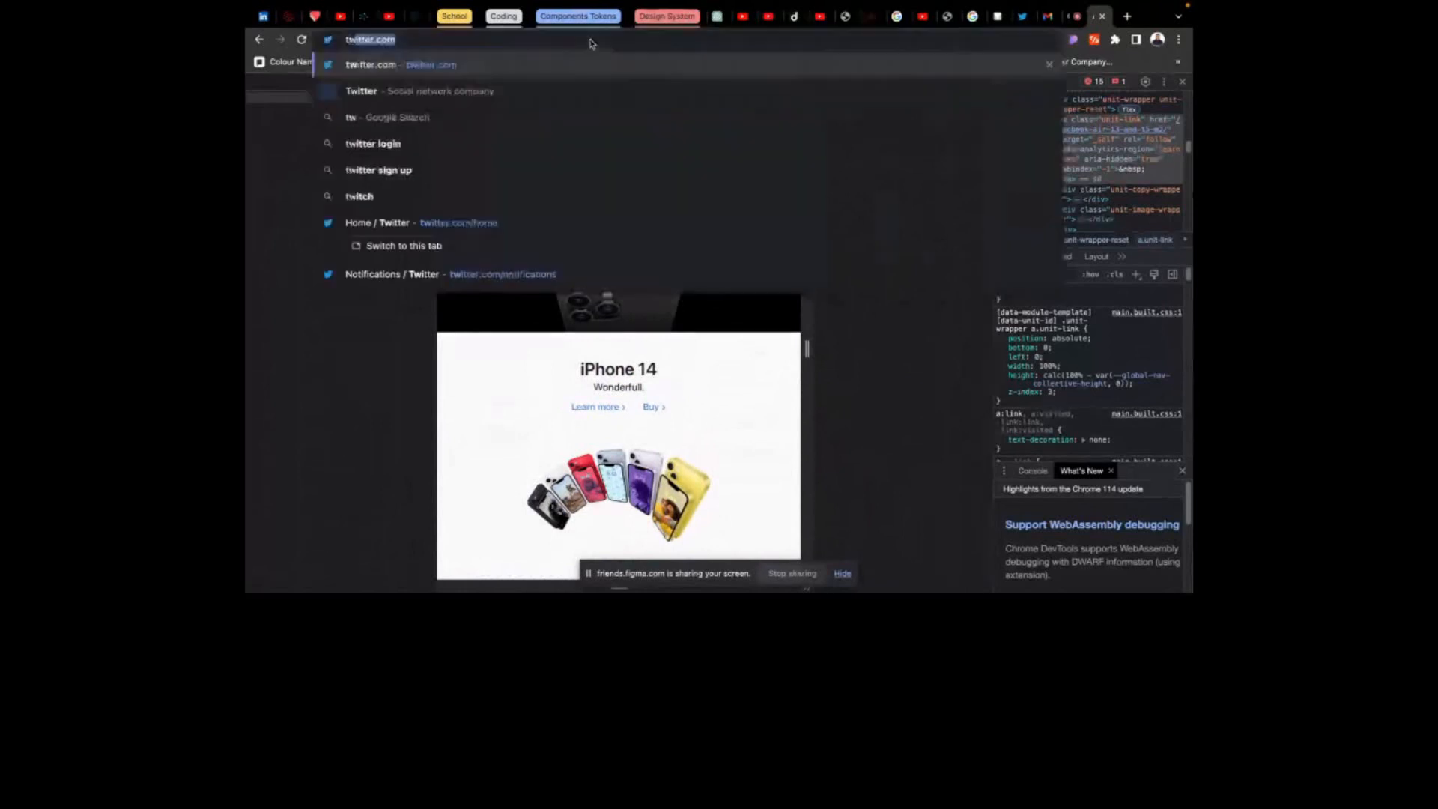
{"action": "key", "text": "Return"}
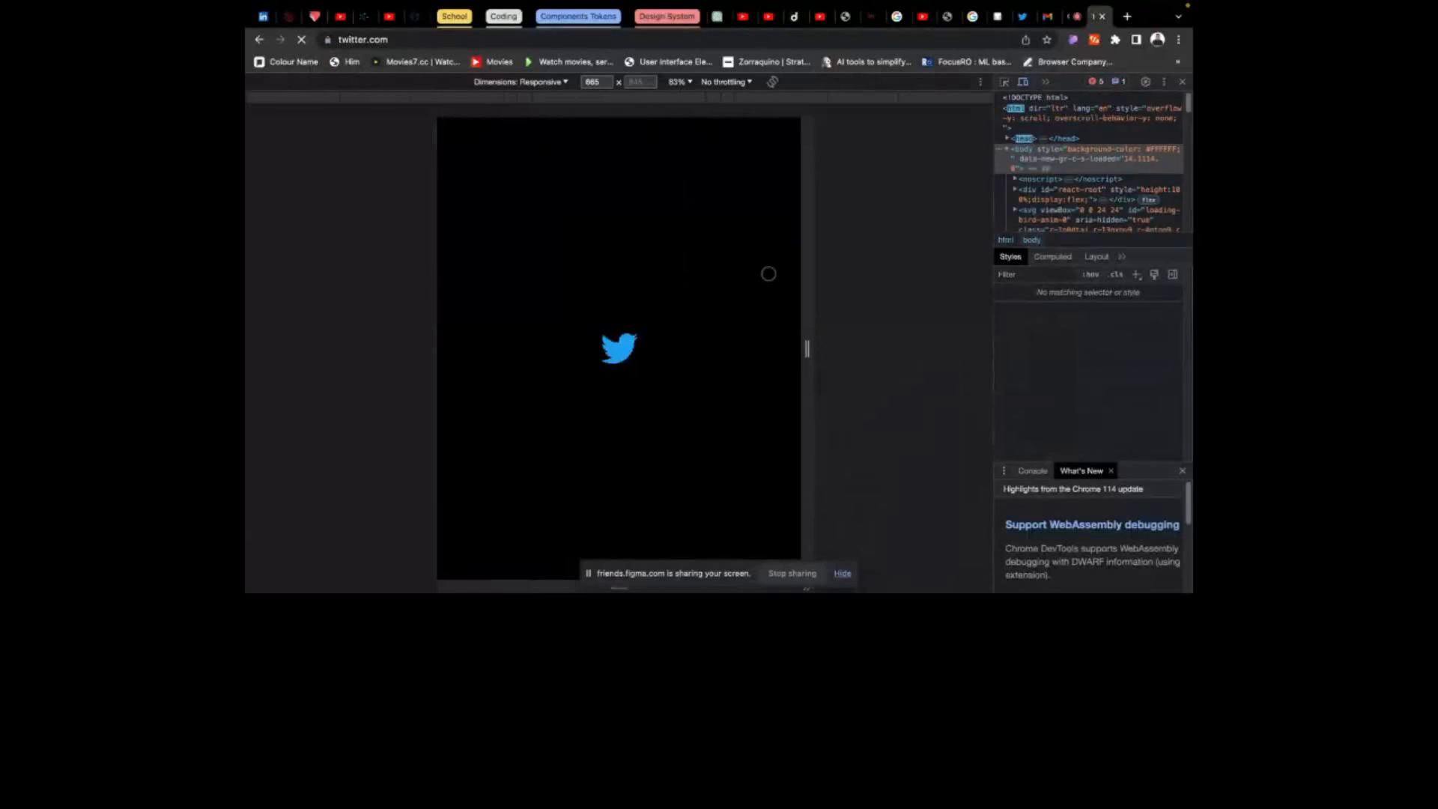
{"action": "left_click_drag", "start_coordinate": [810, 350], "coordinate": [987, 350]}
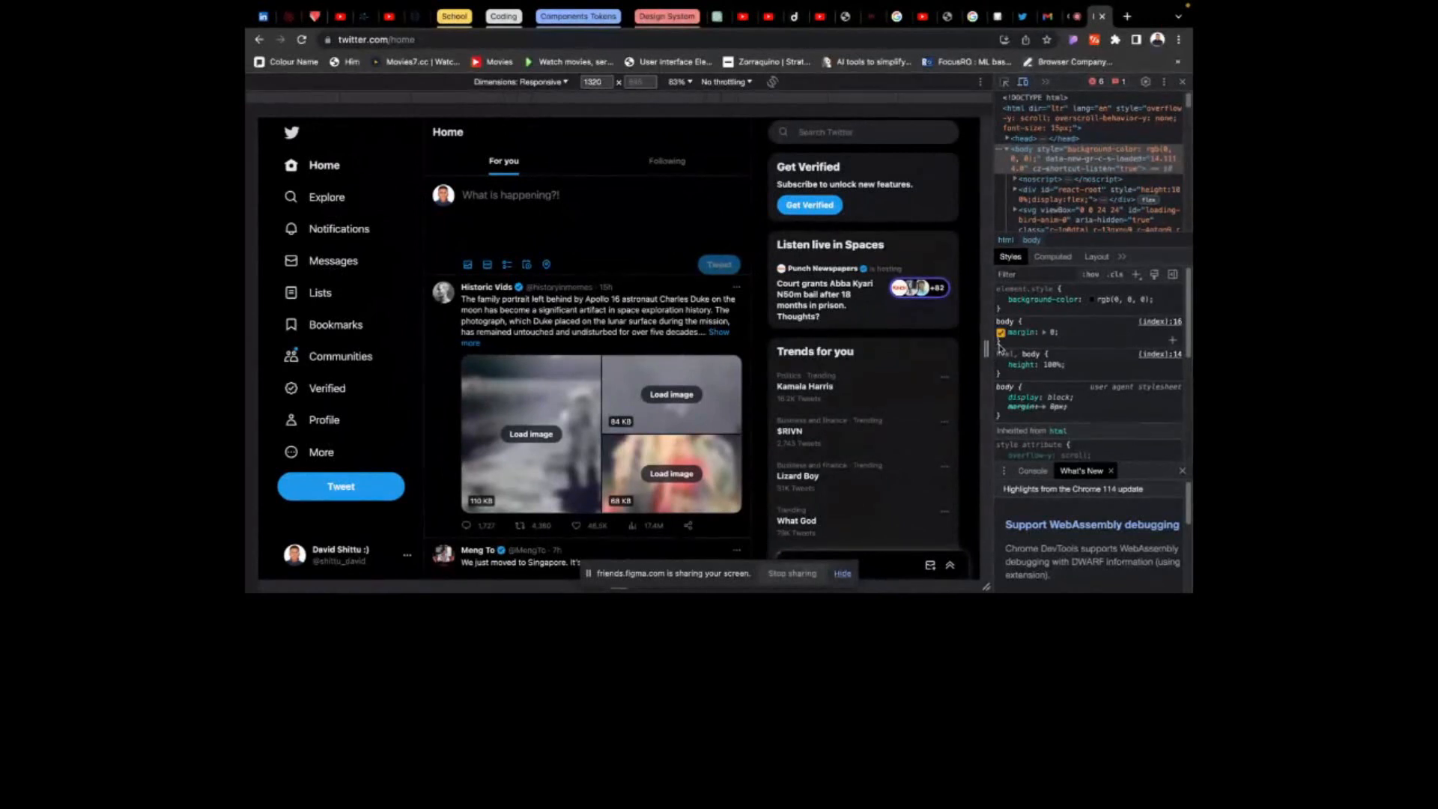
{"action": "left_click_drag", "start_coordinate": [989, 348], "coordinate": [714, 349]}
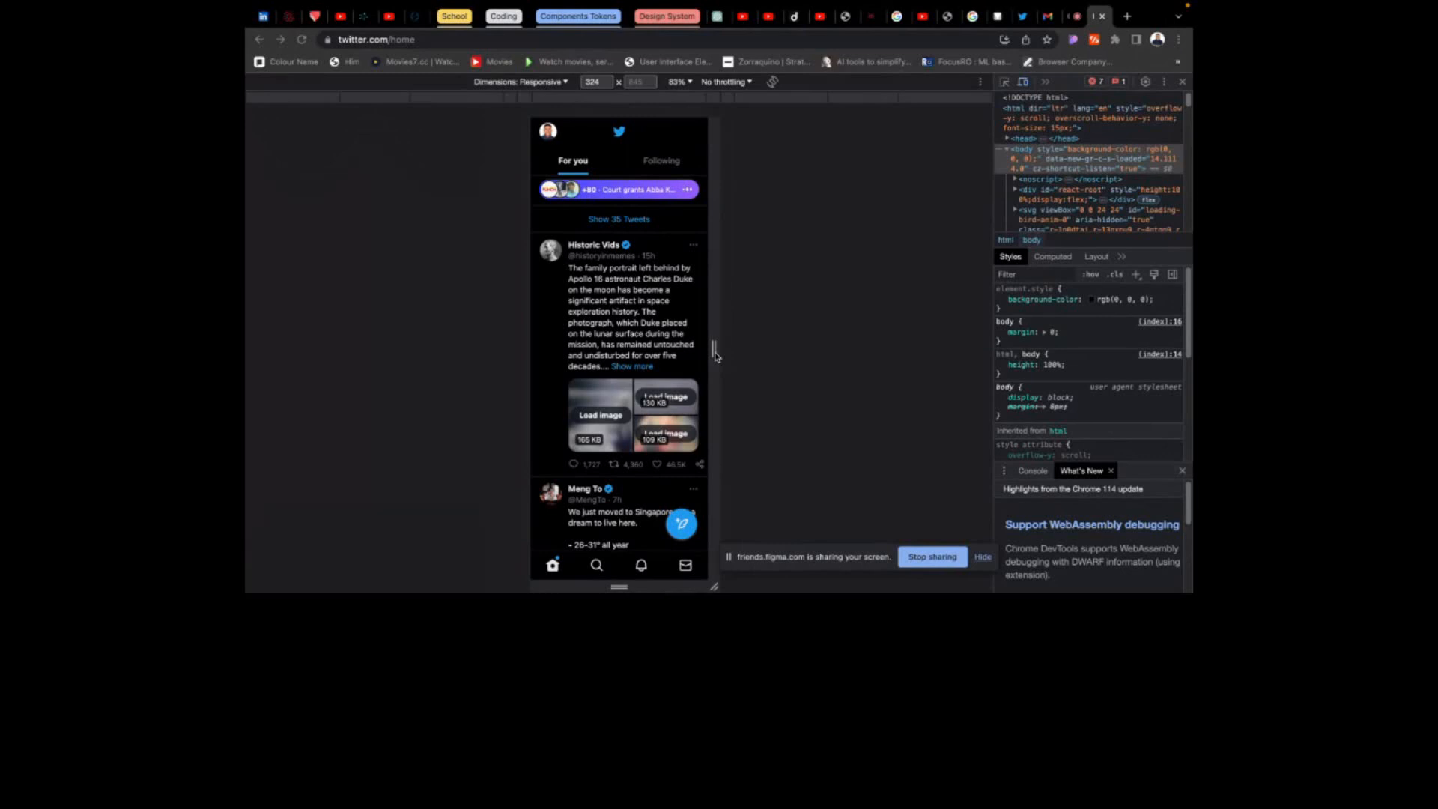
Switch to Figma and draw a portrait frame of about 596 × 1039 on the empty page
{"action": "key", "text": "super+Tab"}
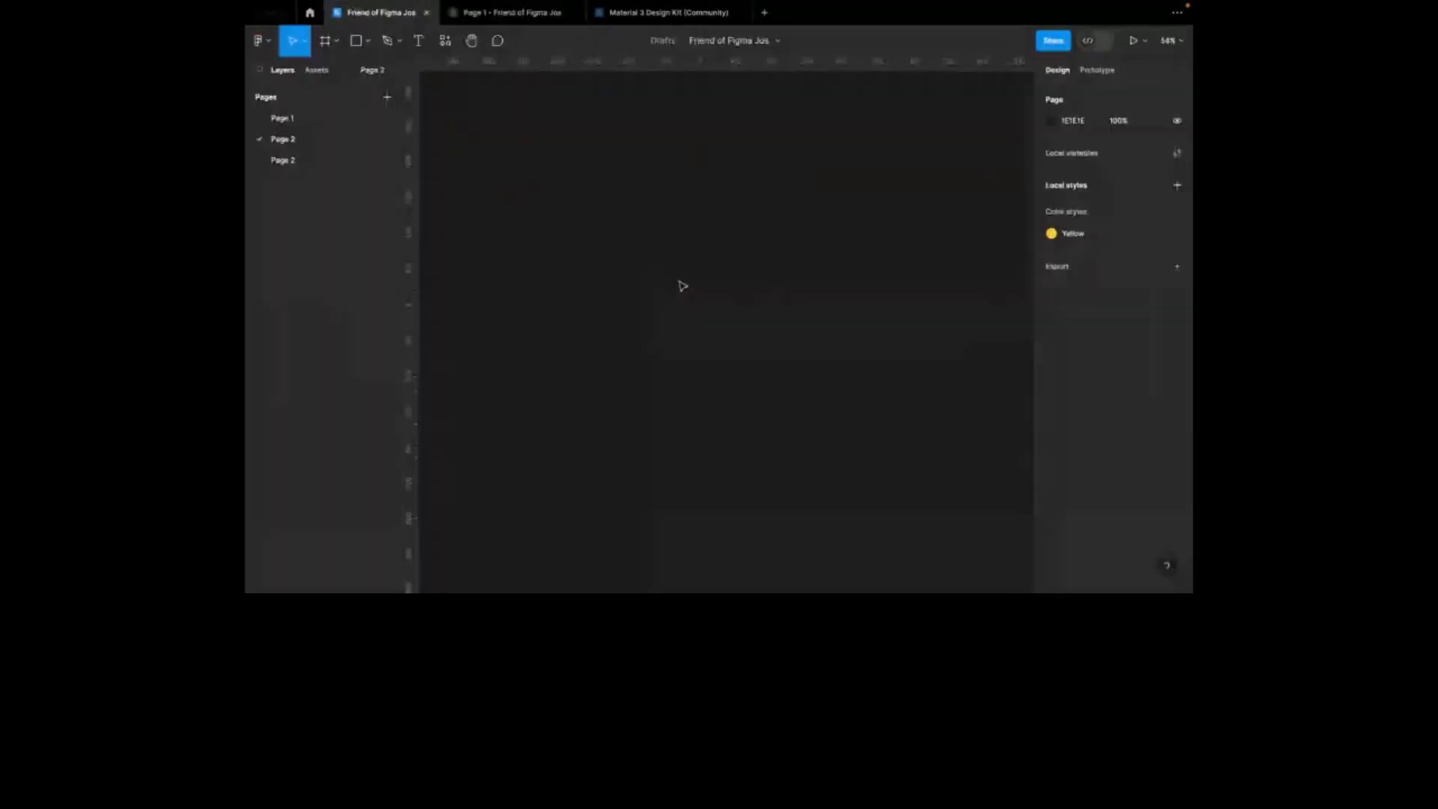
{"action": "key", "text": "f"}
{"action": "mouse_move", "coordinate": [622, 167]}
{"action": "left_mouse_down"}
{"action": "mouse_move", "coordinate": [784, 385]}
{"action": "mouse_move", "coordinate": [833, 538]}
{"action": "left_mouse_up"}
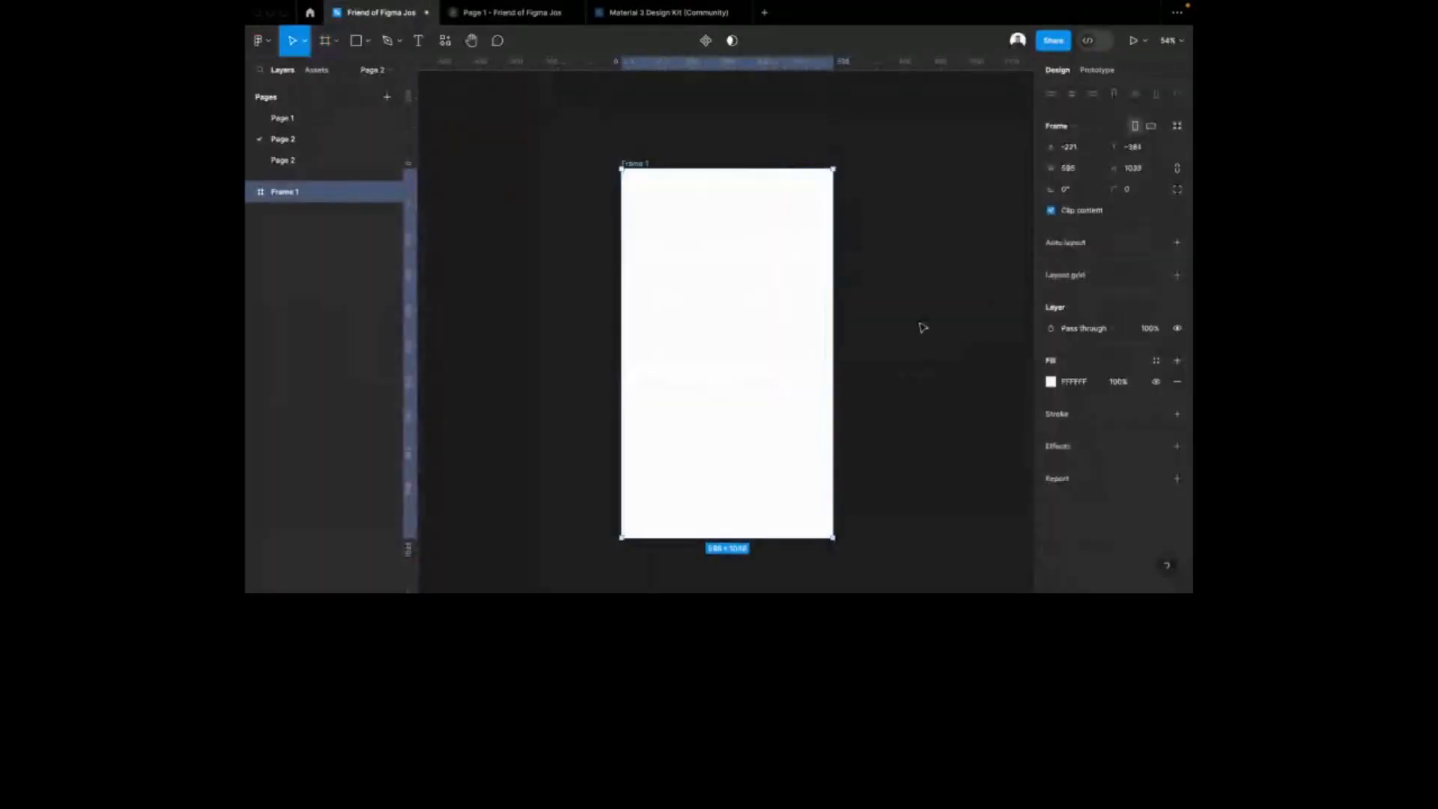
{"action": "left_click", "coordinate": [923, 327]}
Draw two stacked rectangles in the frame, about 308 × 154 and 403 × 234, and wrap them in a vertical auto layout
{"action": "key", "text": "r"}
{"action": "mouse_move", "coordinate": [658, 229]}
{"action": "left_mouse_down"}
{"action": "mouse_move", "coordinate": [786, 279]}
{"action": "mouse_move", "coordinate": [768, 285]}
{"action": "left_mouse_up"}
{"action": "key", "text": "r"}
{"action": "mouse_move", "coordinate": [673, 304]}
{"action": "left_mouse_down"}
{"action": "mouse_move", "coordinate": [819, 345]}
{"action": "mouse_move", "coordinate": [819, 389]}
{"action": "left_mouse_up"}
{"action": "left_click", "coordinate": [709, 250], "text": "shift"}
{"action": "key", "text": "shift+a"}
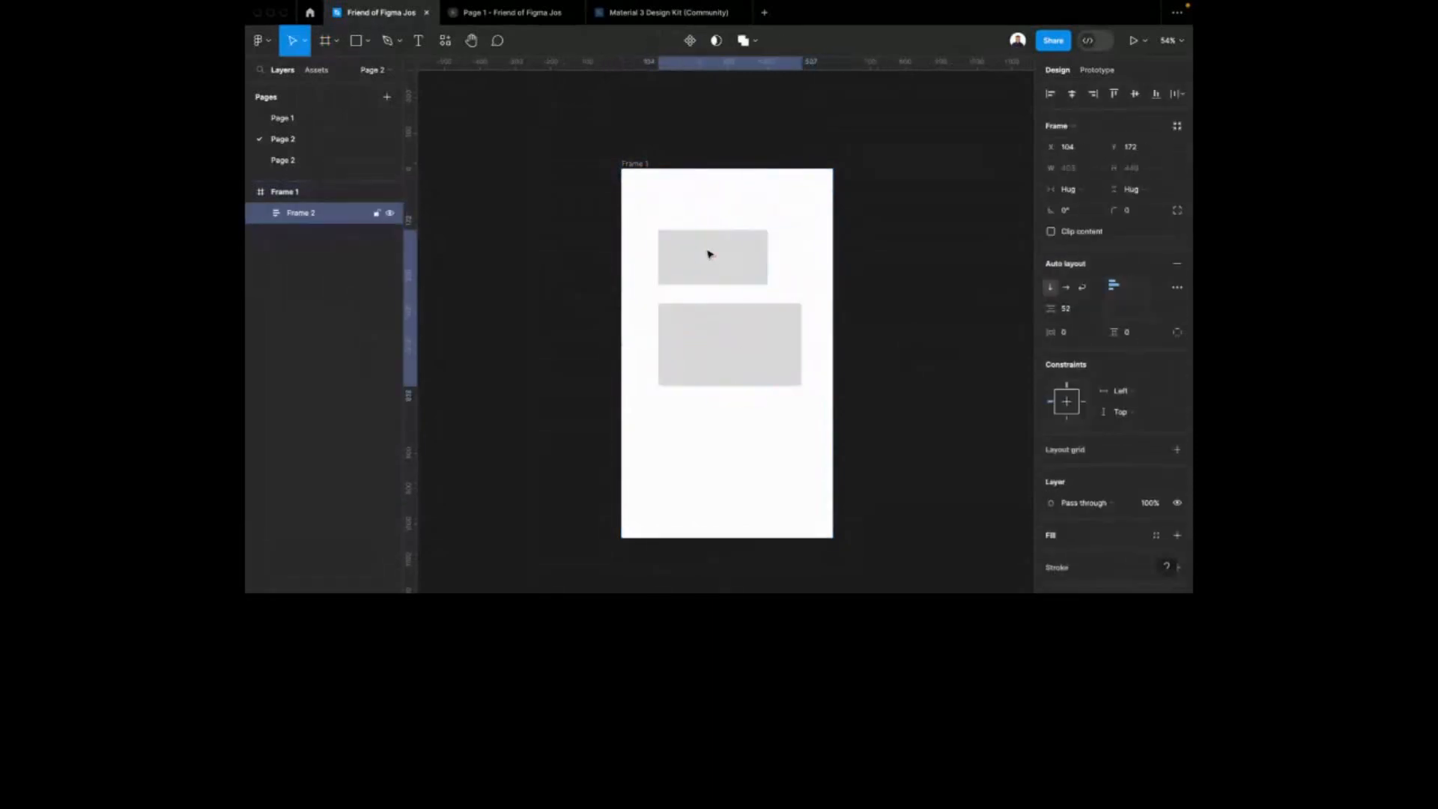
Set the upper rectangle's width to 403
{"action": "left_click", "coordinate": [739, 273]}
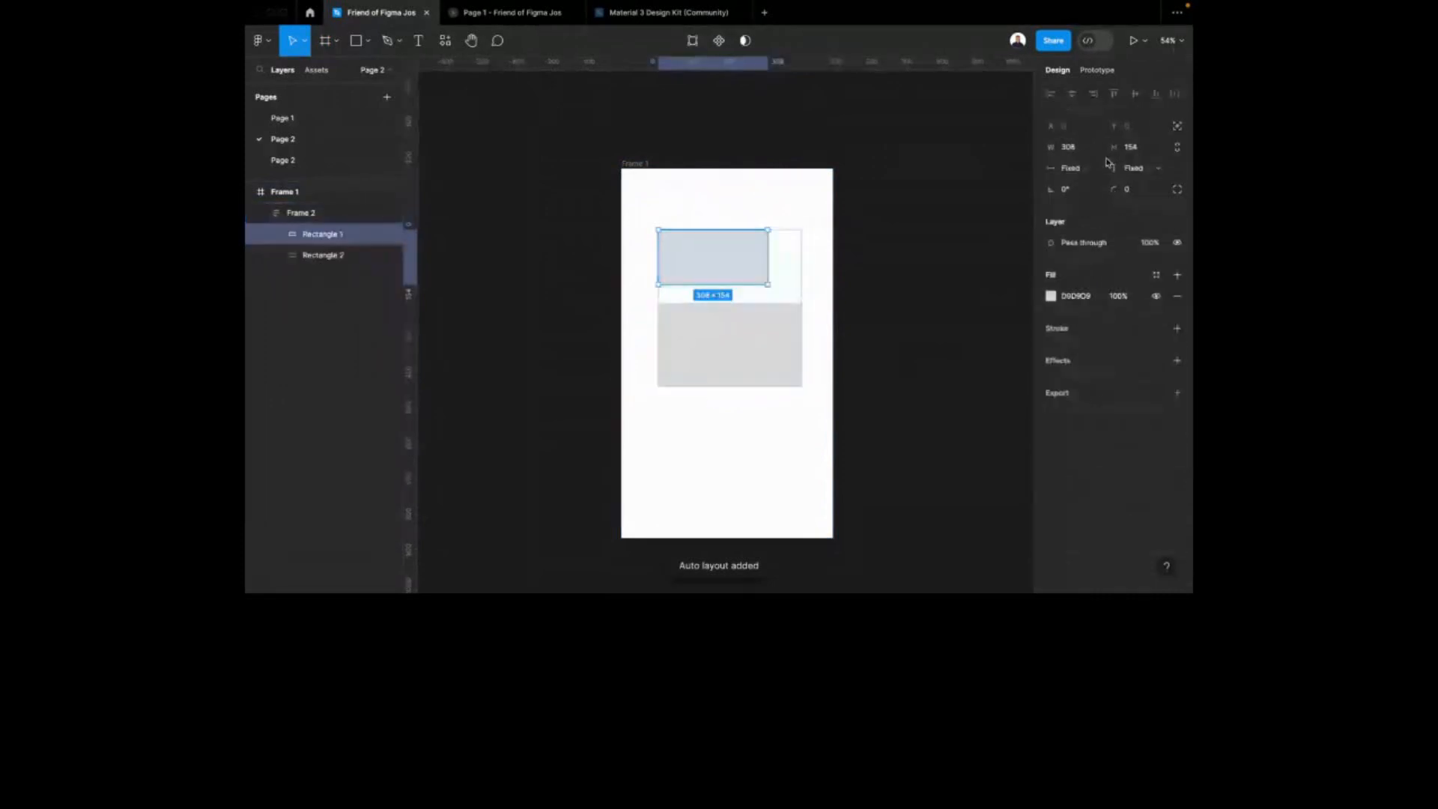
{"action": "key", "text": "Tab"}
{"action": "left_click", "coordinate": [723, 258]}
{"action": "left_click", "coordinate": [1076, 148]}
{"action": "type", "text": "403"}
{"action": "key", "text": "Return"}
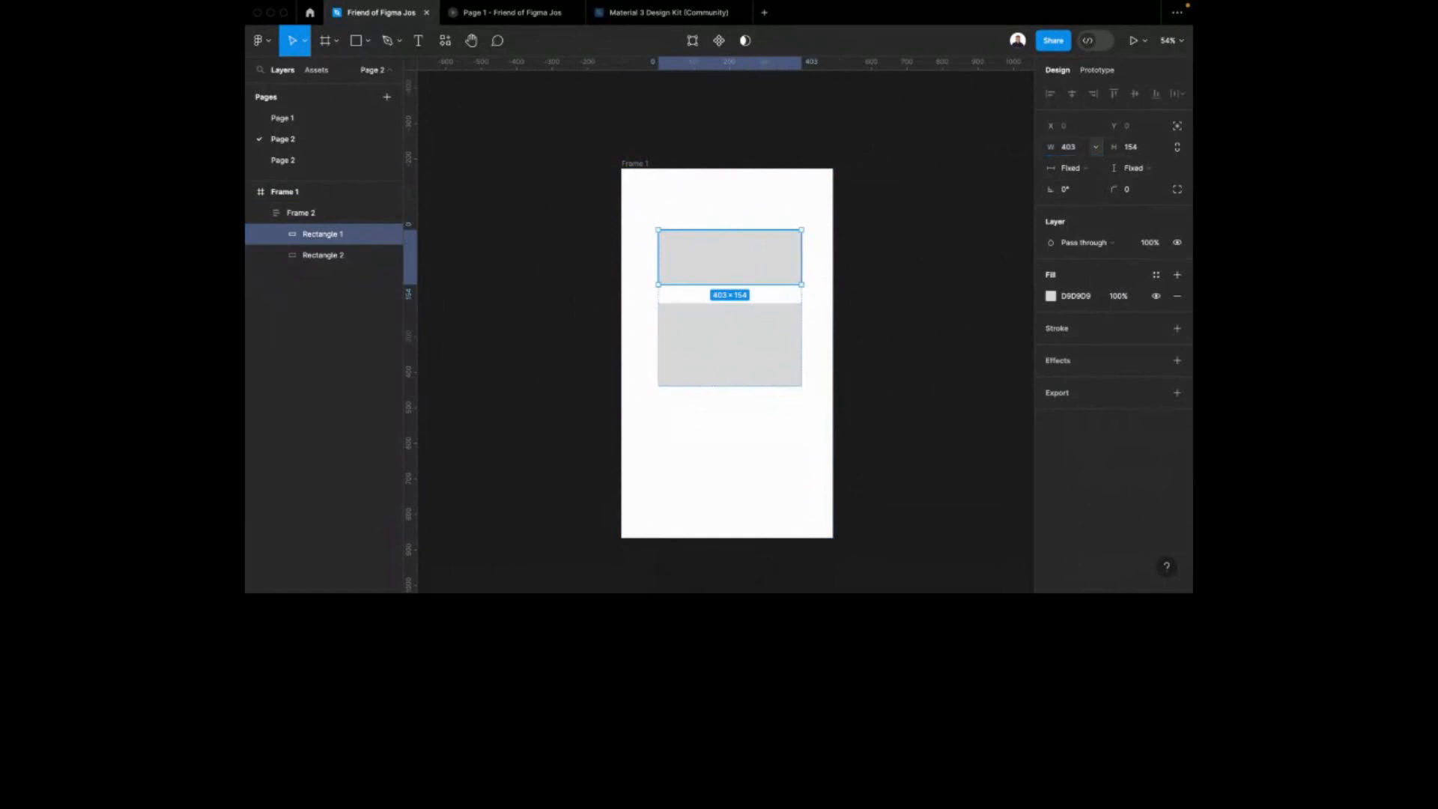
{"action": "left_click", "coordinate": [860, 237]}
Duplicate the lower rectangle within the auto layout to add a third block
{"action": "left_click", "coordinate": [732, 318]}
{"action": "left_click", "coordinate": [734, 322]}
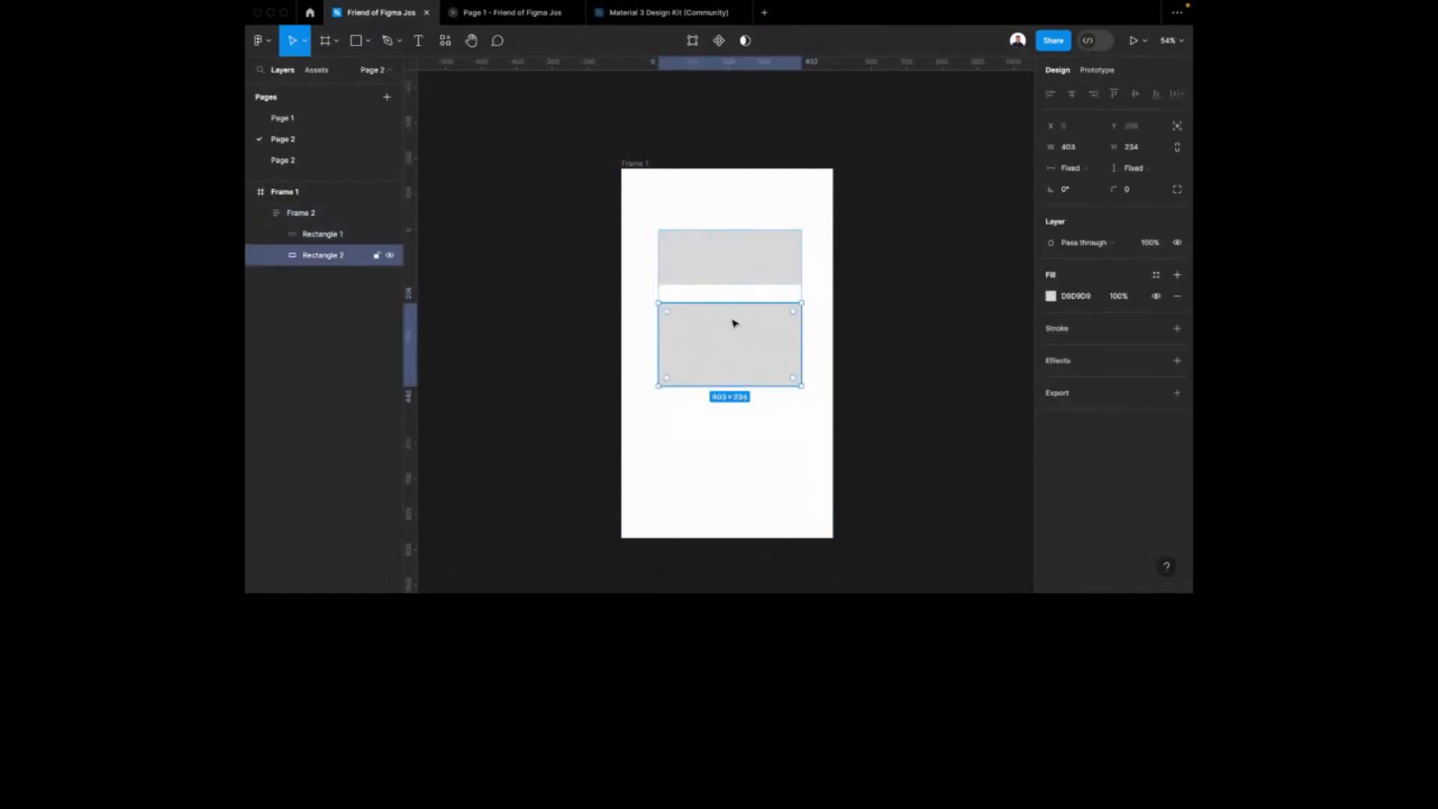
{"action": "key", "text": "ctrl+d"}
{"action": "left_click", "coordinate": [932, 357]}
Fill the middle rectangle with the red document colour FF1212
{"action": "left_click", "coordinate": [777, 350]}
{"action": "left_click", "coordinate": [754, 348]}
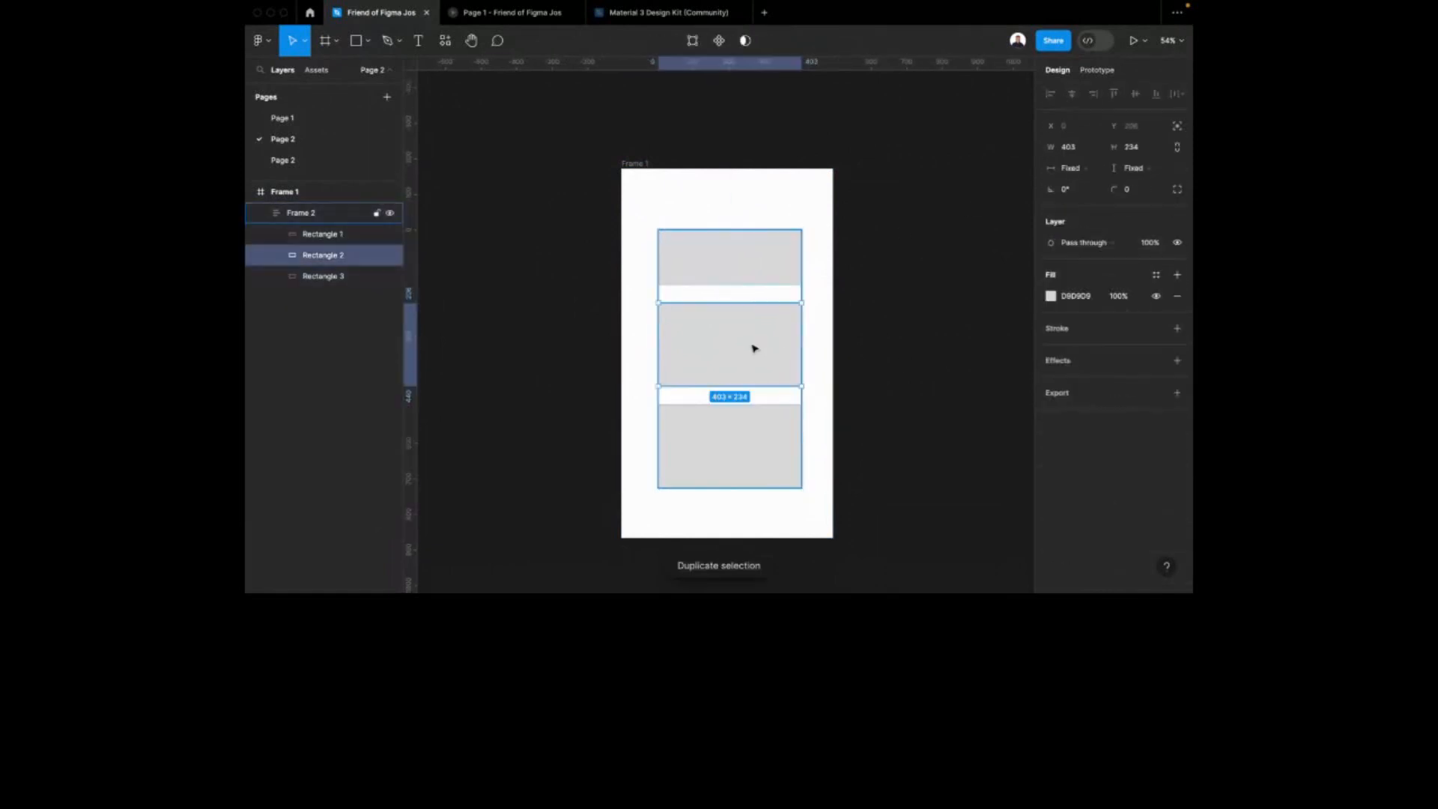
{"action": "left_click", "coordinate": [1051, 296]}
{"action": "left_click", "coordinate": [988, 522]}
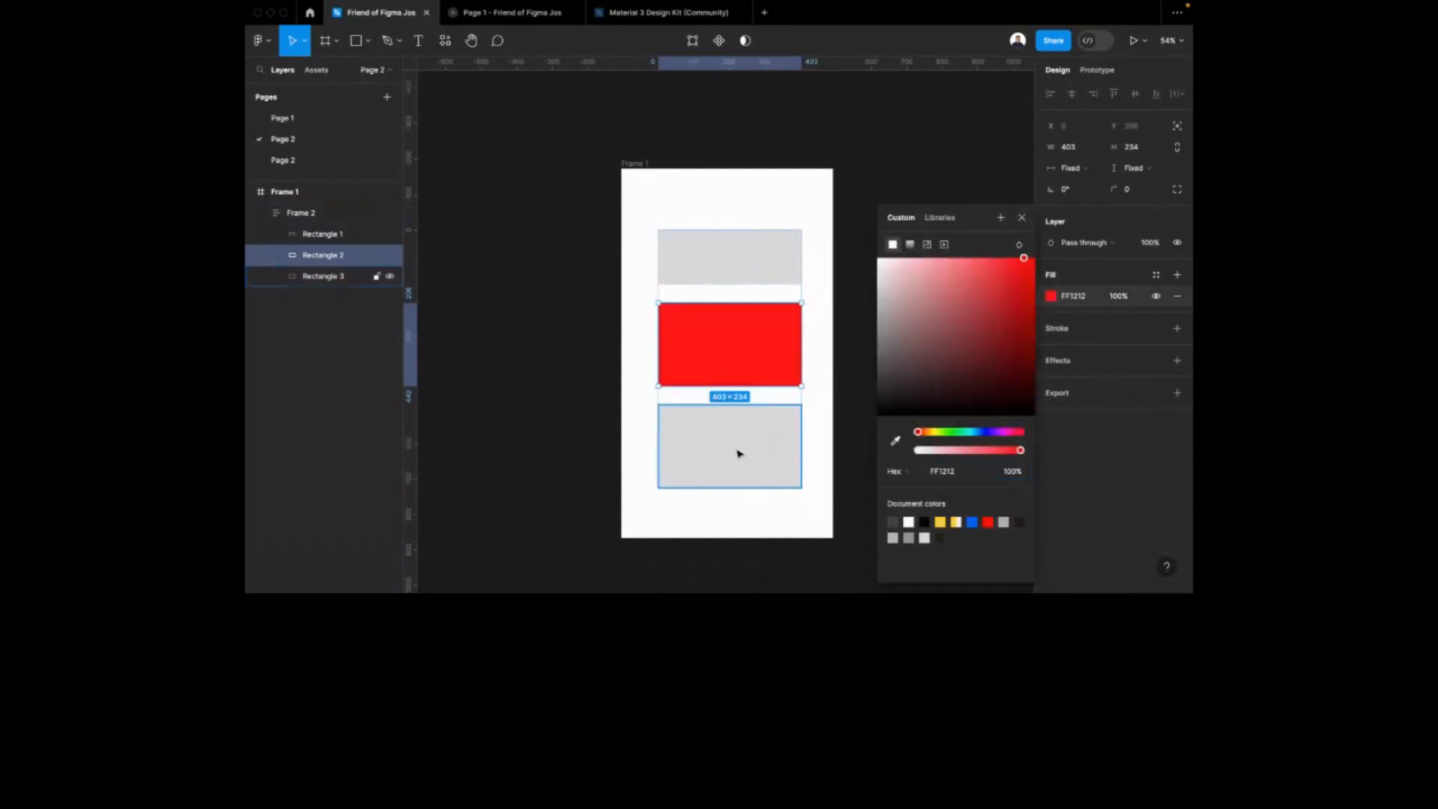
Change the bottom rectangle's fill to black
{"action": "left_click", "coordinate": [738, 453]}
{"action": "left_click", "coordinate": [1051, 296]}
{"action": "left_click", "coordinate": [1001, 381]}
{"action": "left_click_drag", "start_coordinate": [1007, 390], "coordinate": [1008, 449]}
{"action": "left_click", "coordinate": [921, 167]}
Duplicate Frame 1 with its three rectangles and keep the copy beside the original
{"action": "scroll", "coordinate": [684, 131], "scroll_direction": "right", "scroll_amount": 3}
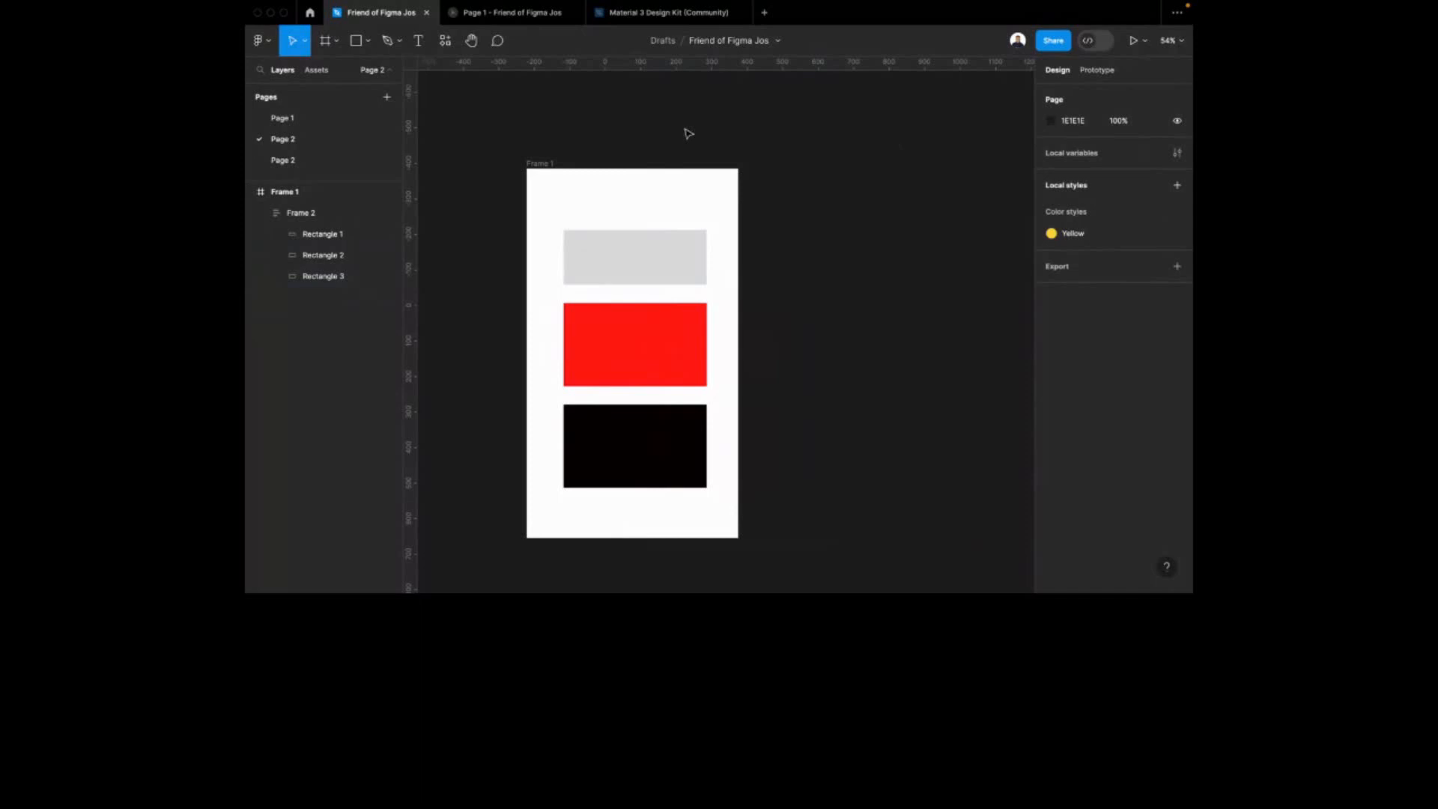
{"action": "left_click", "coordinate": [561, 165]}
{"action": "key", "text": "ctrl+d"}
{"action": "left_click_drag", "start_coordinate": [917, 240], "coordinate": [868, 238]}
{"action": "key", "text": "super+z"}
Change the direction of the rectangles' auto layout in Frame 1 to horizontal
{"action": "left_click", "coordinate": [607, 257]}
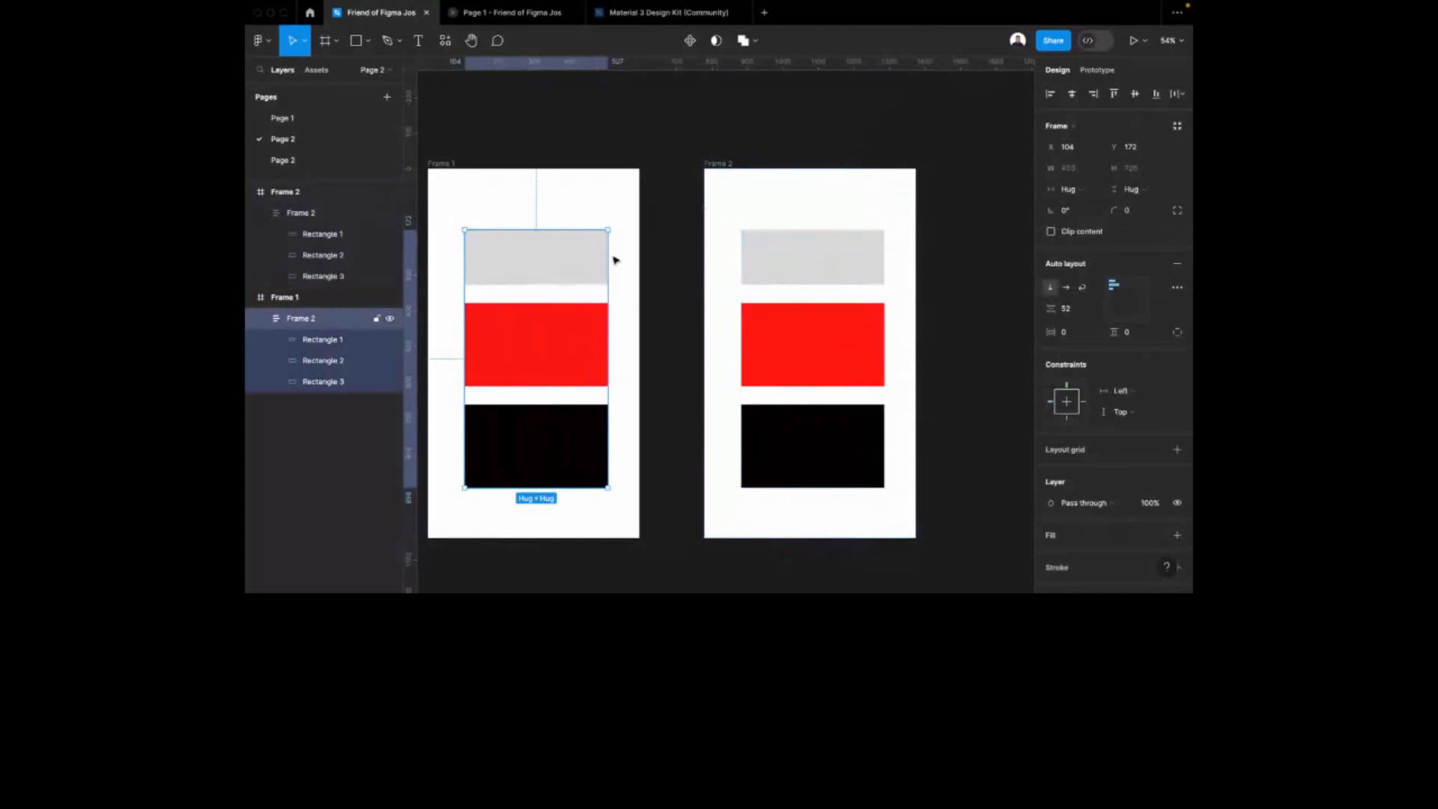
{"action": "left_click", "coordinate": [1066, 287]}
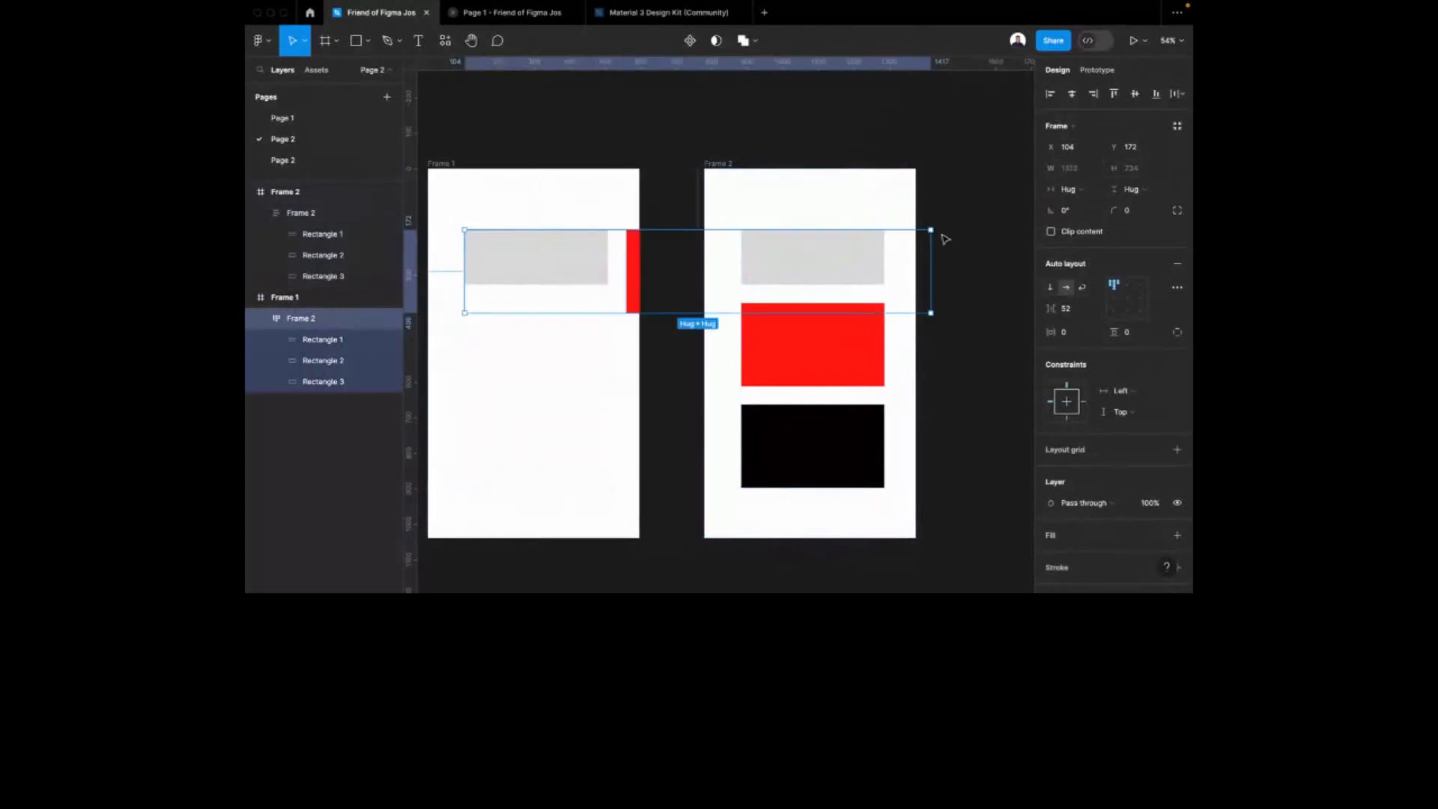
{"action": "left_click", "coordinate": [442, 164]}
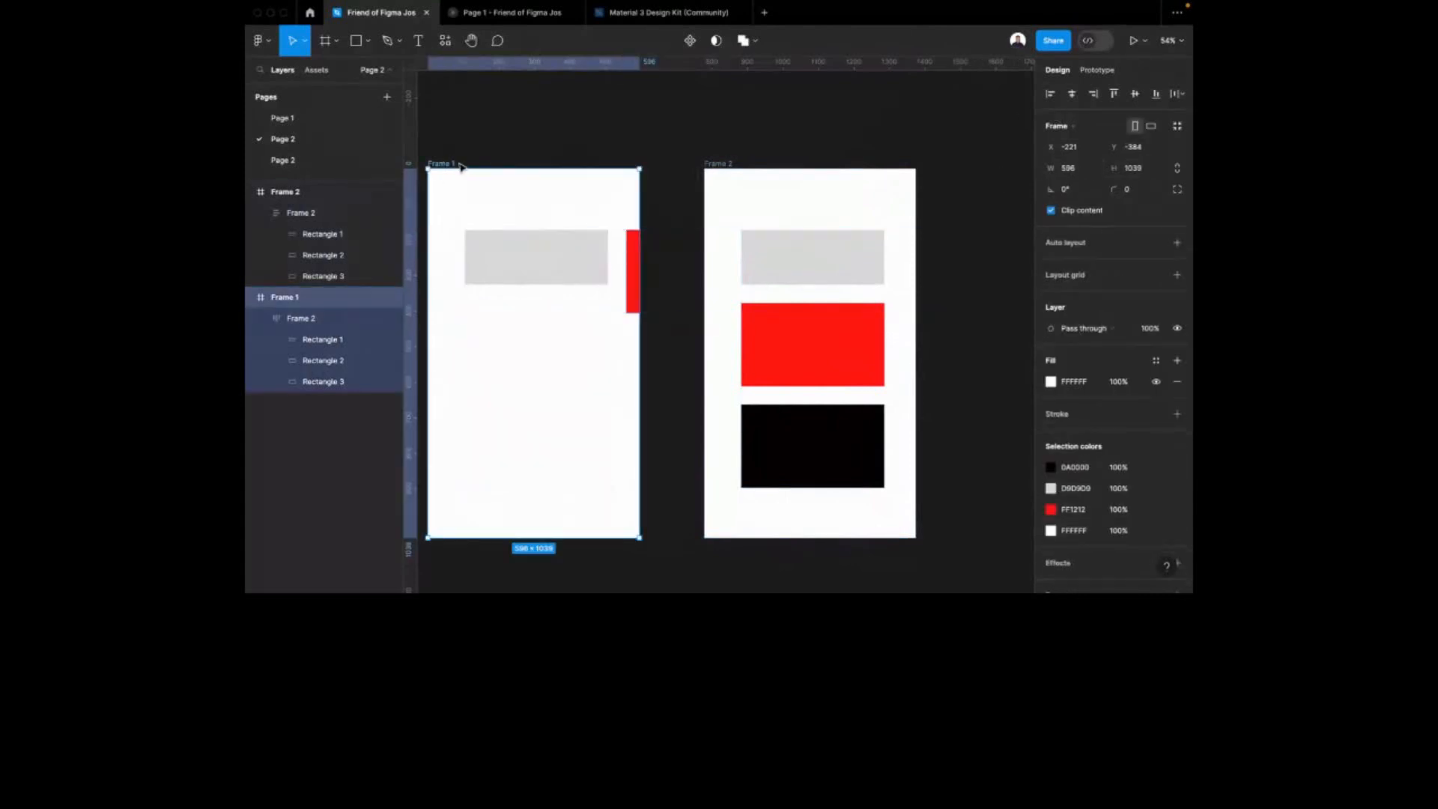
Add auto layout to the outer Frame 1 so that it hugs its row of three rectangles
{"action": "key", "text": "shift+a"}
{"action": "scroll", "coordinate": [472, 197], "scroll_direction": "down", "scroll_amount": 2}
{"action": "scroll", "coordinate": [603, 156], "scroll_direction": "left", "scroll_amount": 3}
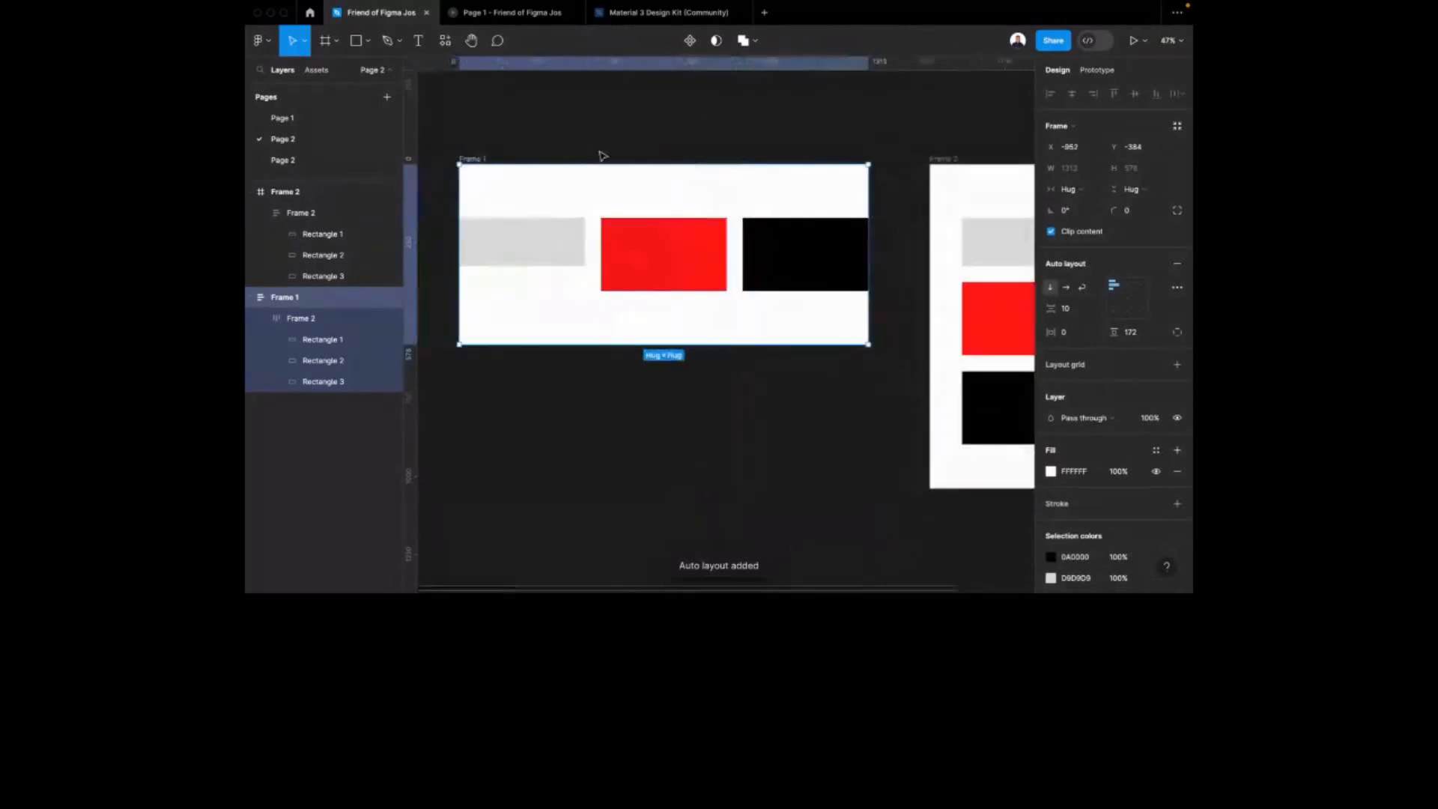
{"action": "left_click", "coordinate": [697, 122]}
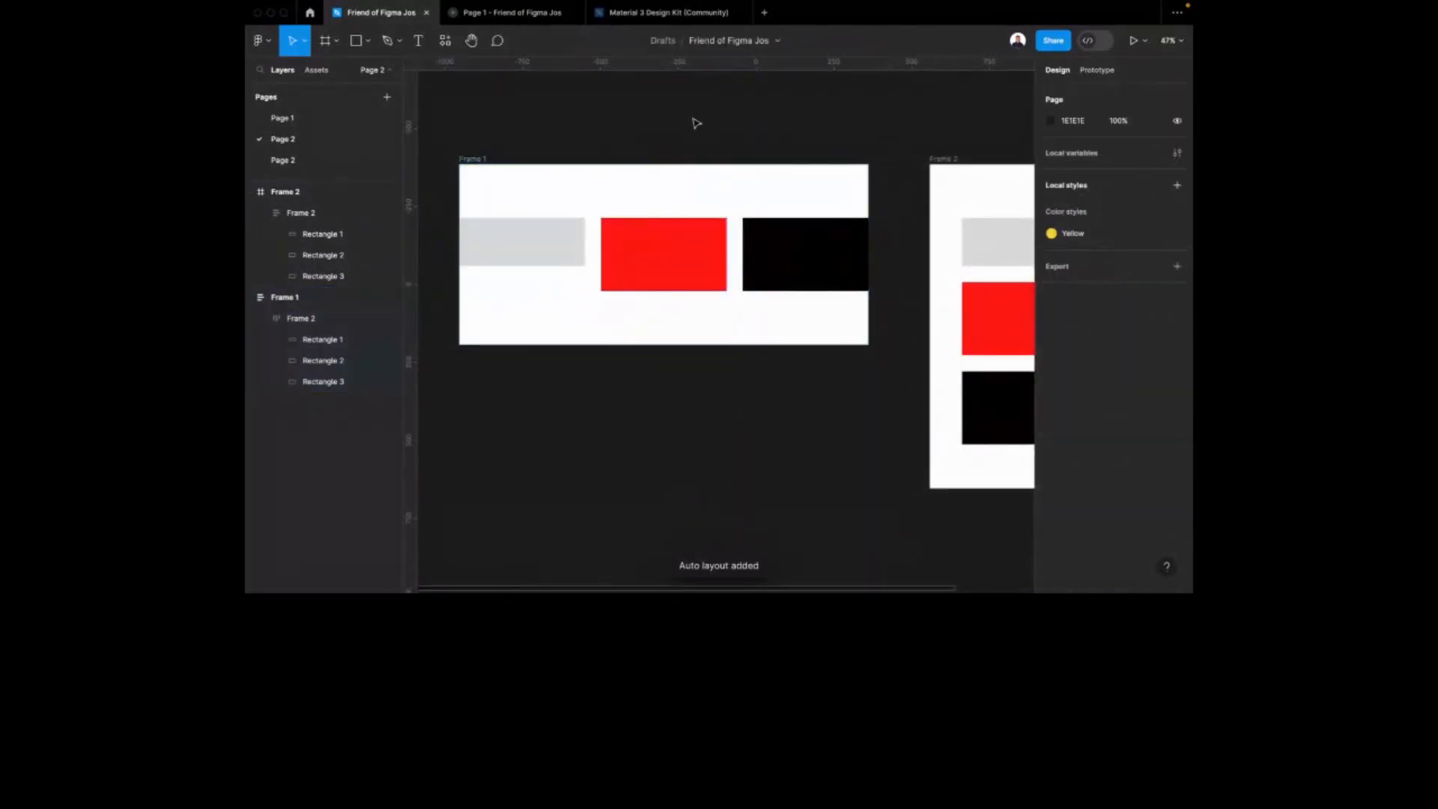
Compare the horizontal arrangement of rectangles in Frame 1 with the stacked arrangement in Frame 2
{"action": "scroll", "coordinate": [674, 240], "scroll_direction": "right", "scroll_amount": 3}
{"action": "left_click", "coordinate": [939, 257]}
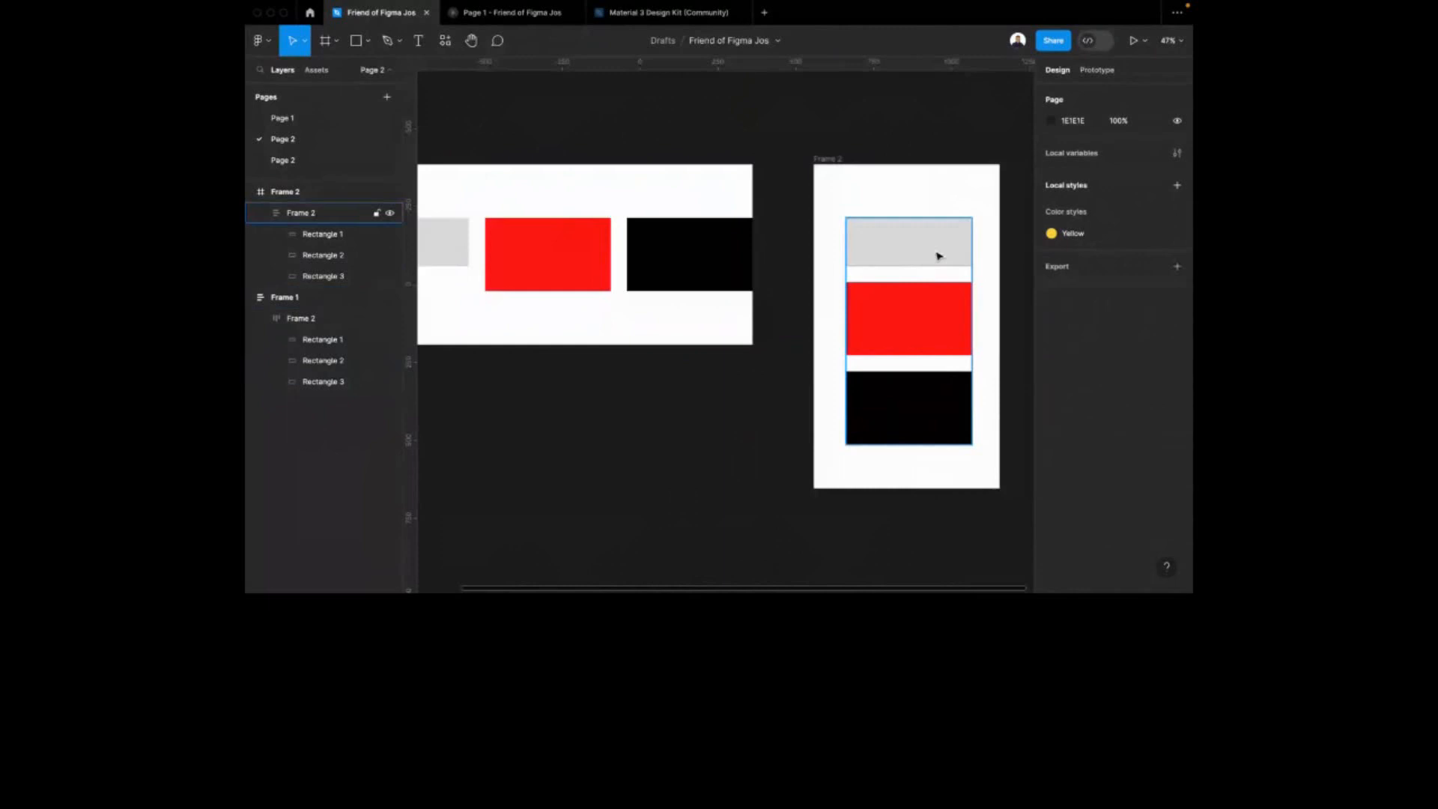
{"action": "scroll", "coordinate": [942, 232], "scroll_direction": "down", "scroll_amount": 2}
{"action": "left_click", "coordinate": [669, 271]}
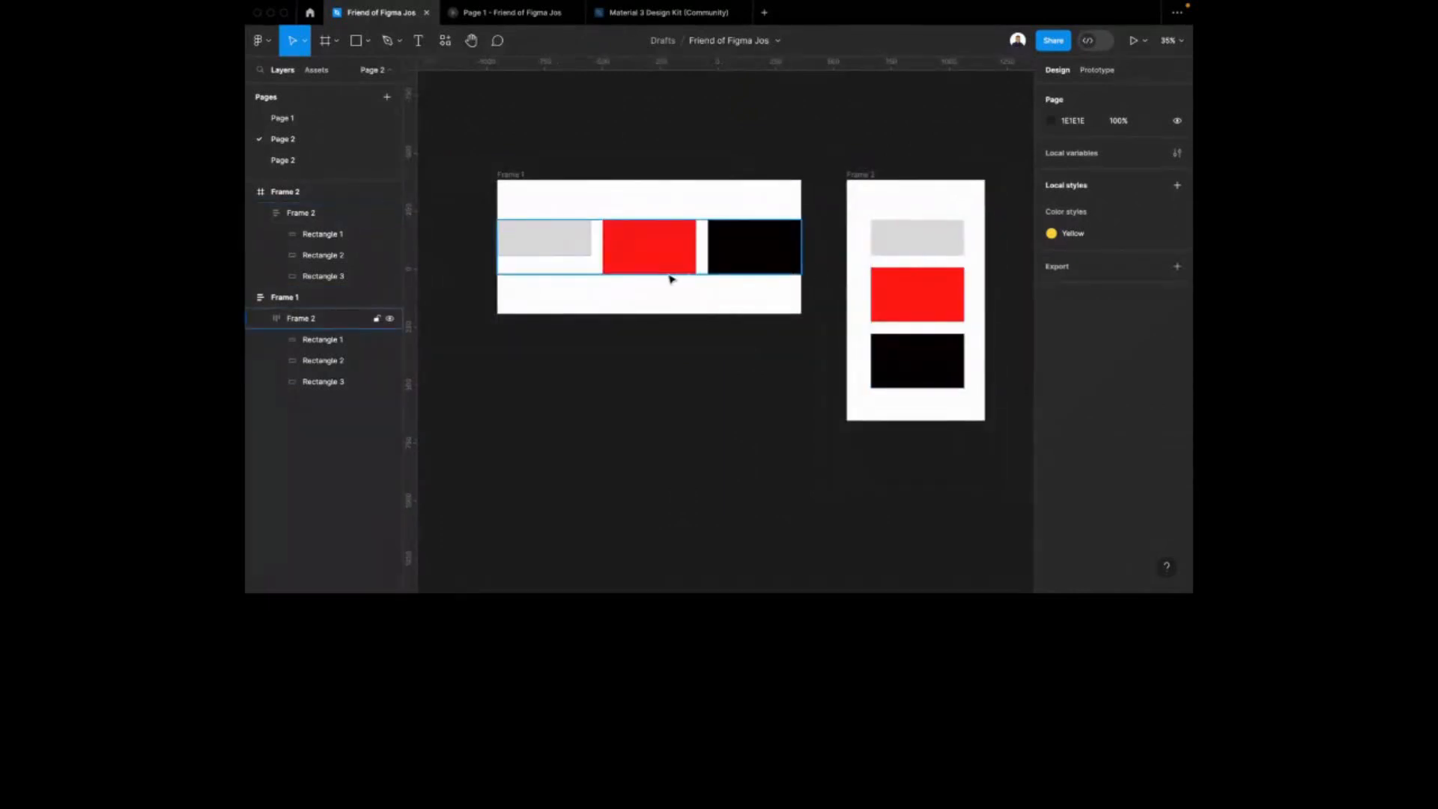
{"action": "scroll", "coordinate": [738, 250], "scroll_direction": "up", "scroll_amount": 1}
{"action": "left_click", "coordinate": [947, 292]}
{"action": "left_click", "coordinate": [948, 293]}
{"action": "scroll", "coordinate": [929, 352], "scroll_direction": "right", "scroll_amount": 1}
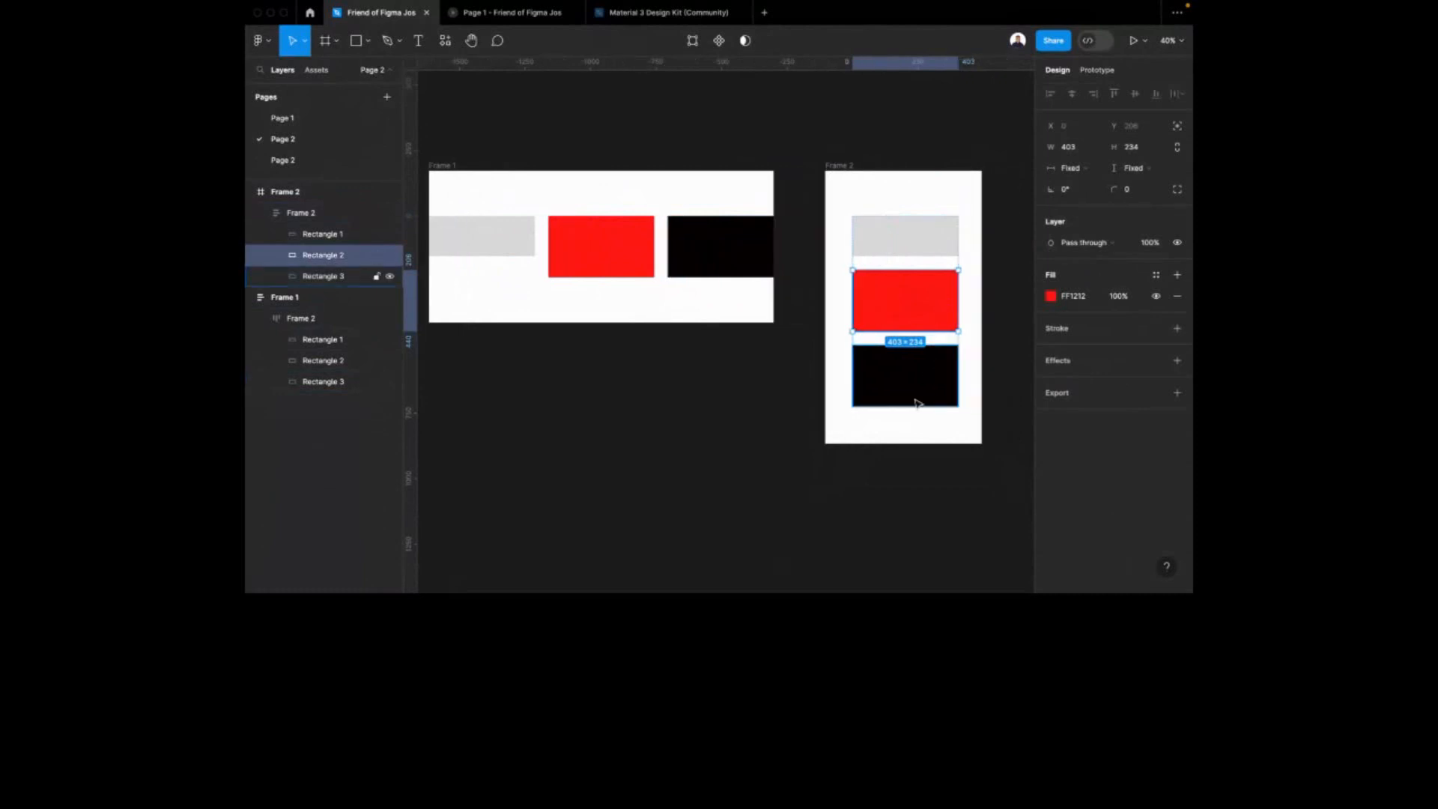
Draw a small frame of about 77 × 131 over the bottom-left corner of Frame 2 and fill it with black 000000
{"action": "left_click", "coordinate": [899, 437]}
{"action": "key", "text": "f"}
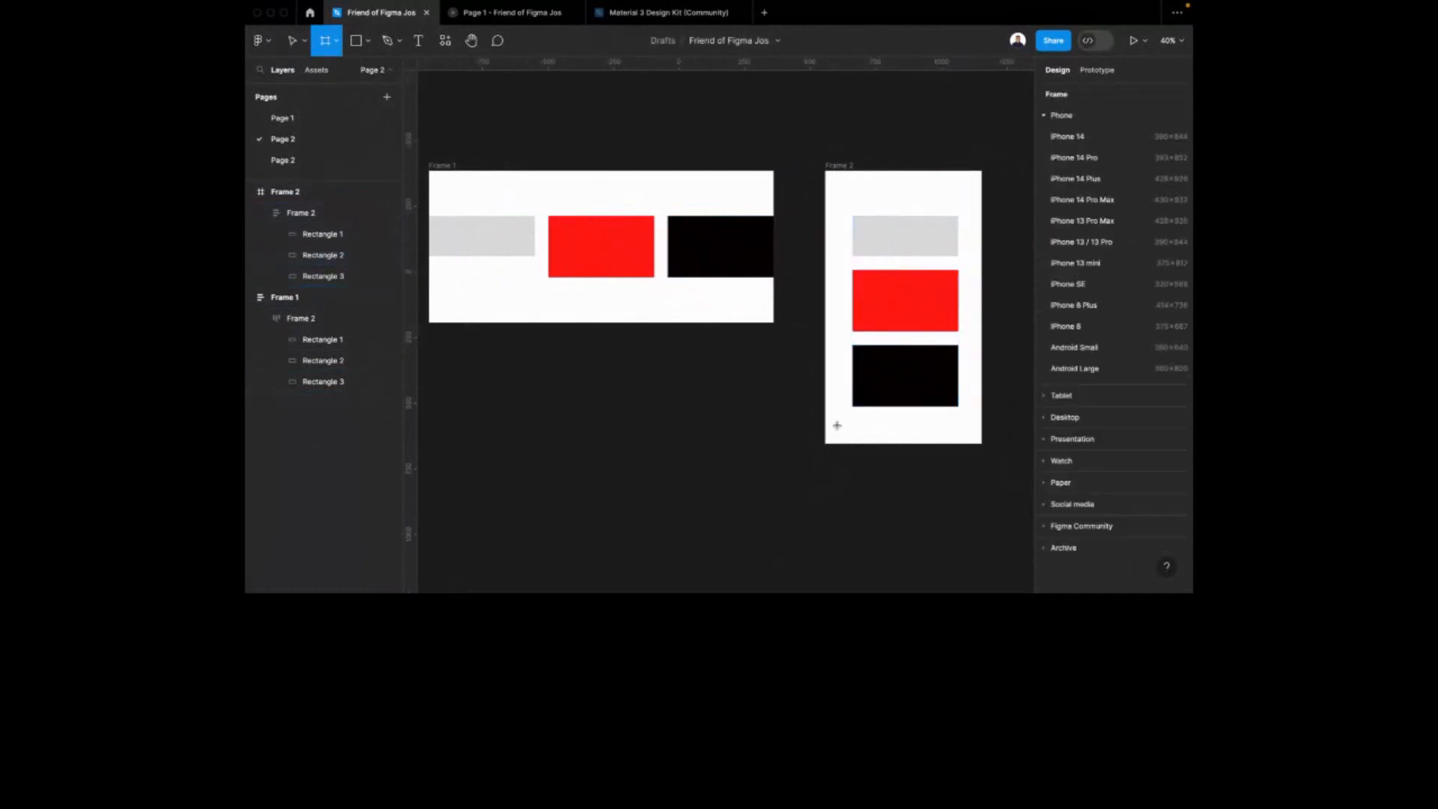
{"action": "left_click_drag", "start_coordinate": [836, 425], "coordinate": [854, 458]}
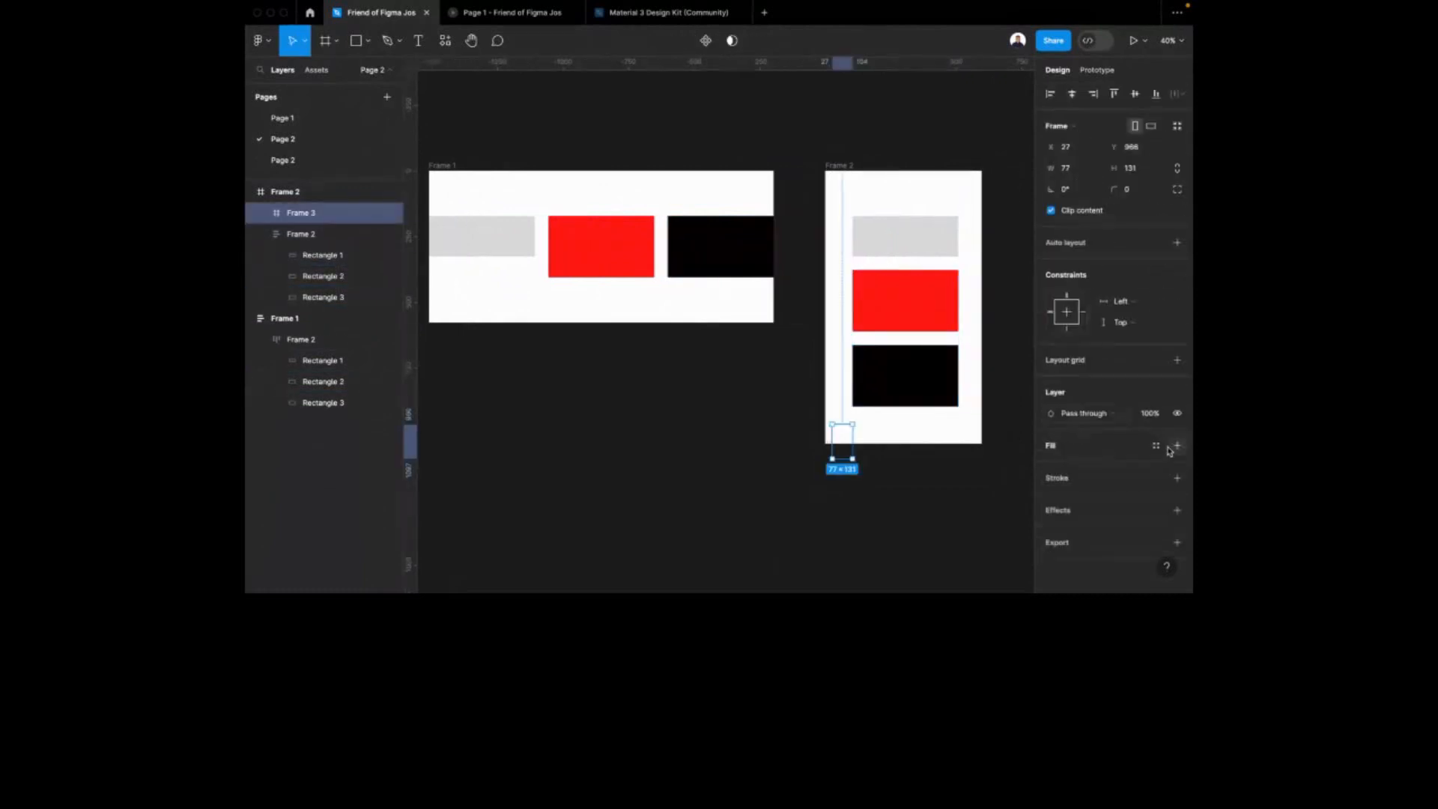
{"action": "left_click", "coordinate": [1052, 467]}
{"action": "left_click_drag", "start_coordinate": [916, 389], "coordinate": [866, 424]}
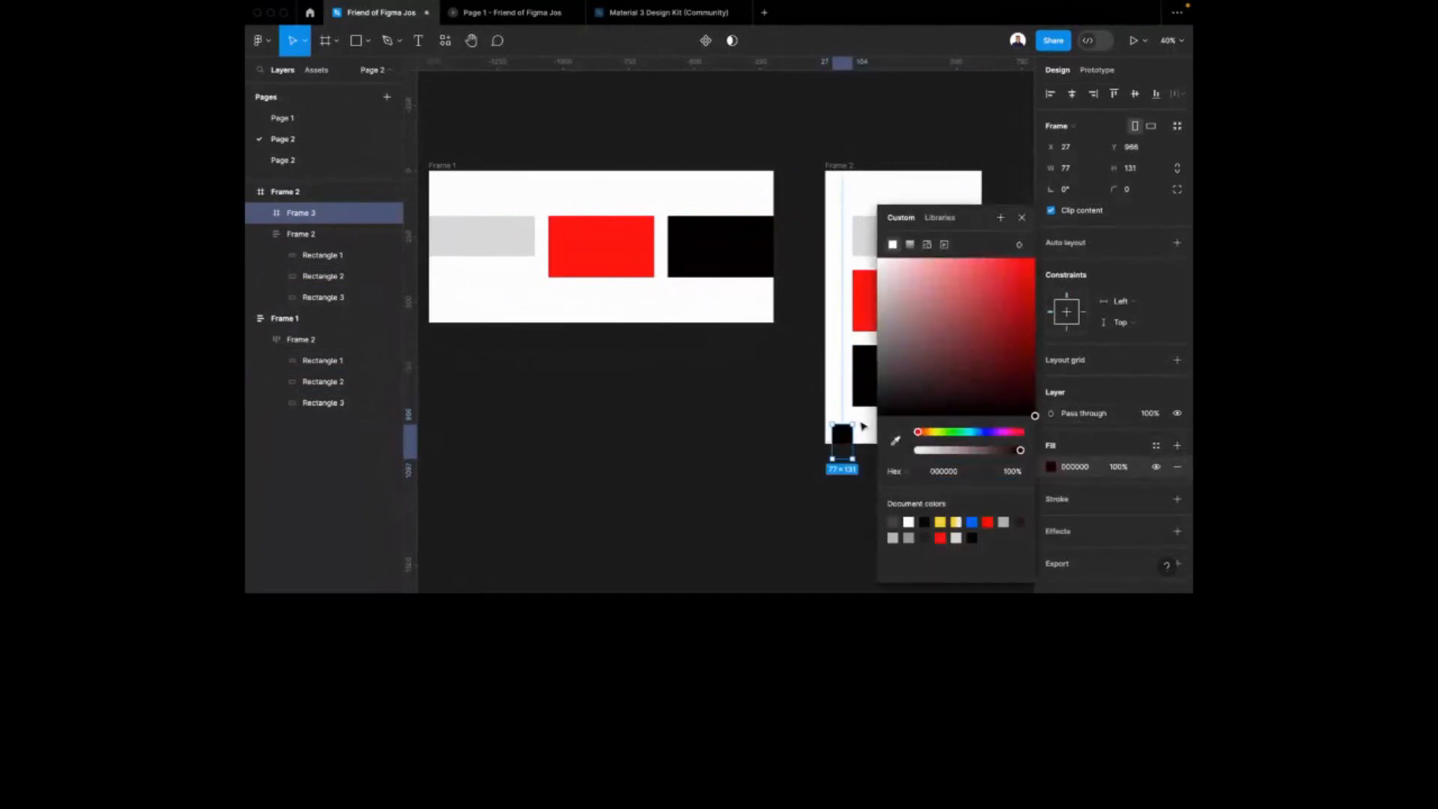
{"action": "left_click", "coordinate": [793, 462]}
{"action": "left_click", "coordinate": [912, 306]}
{"action": "double_click", "coordinate": [913, 306]}
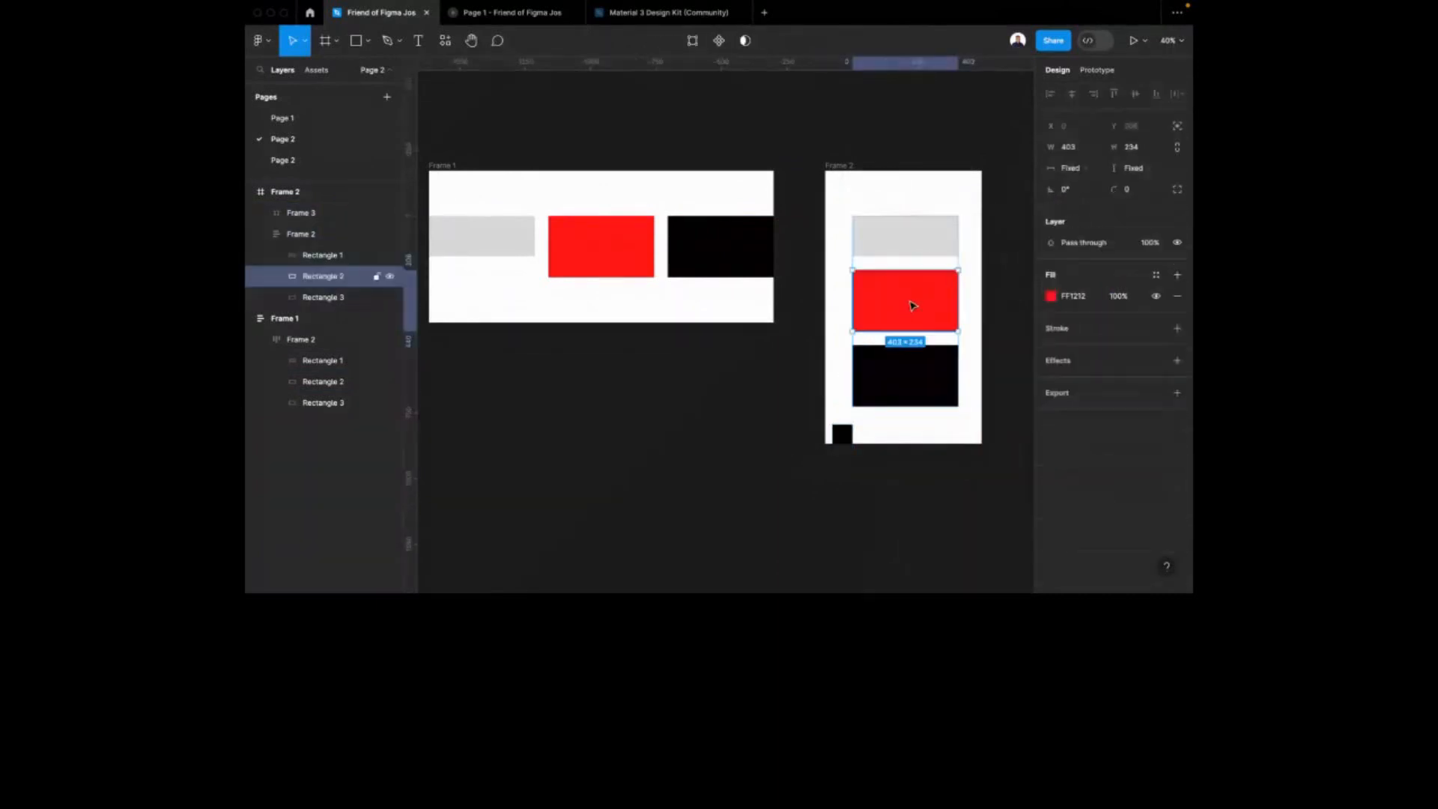
{"action": "scroll", "coordinate": [912, 305], "scroll_direction": "up", "scroll_amount": 5}
{"action": "key", "text": "t"}
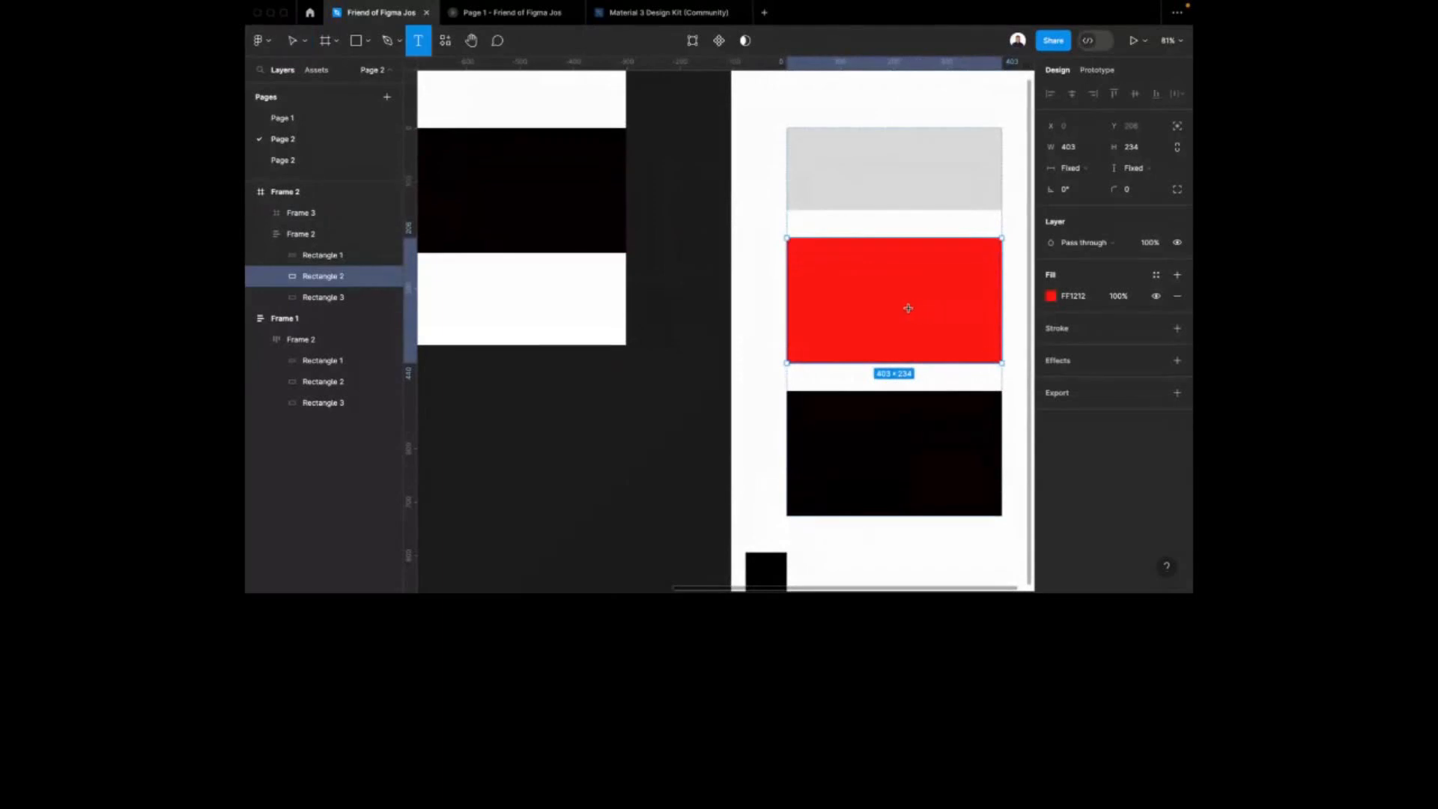
{"action": "left_click", "coordinate": [910, 312]}
{"action": "left_click", "coordinate": [883, 317]}
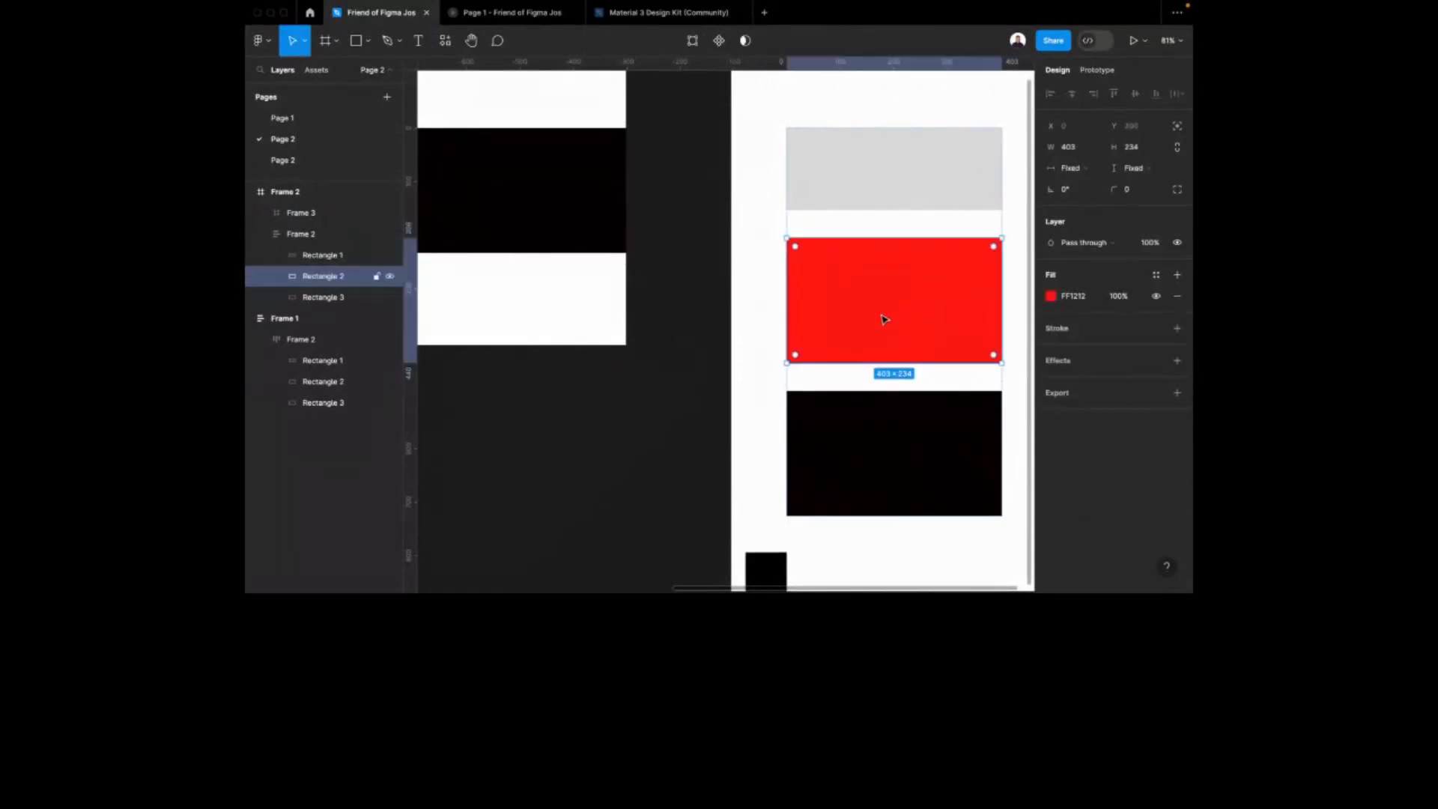
{"action": "scroll", "coordinate": [882, 316], "scroll_direction": "down", "scroll_amount": 1}
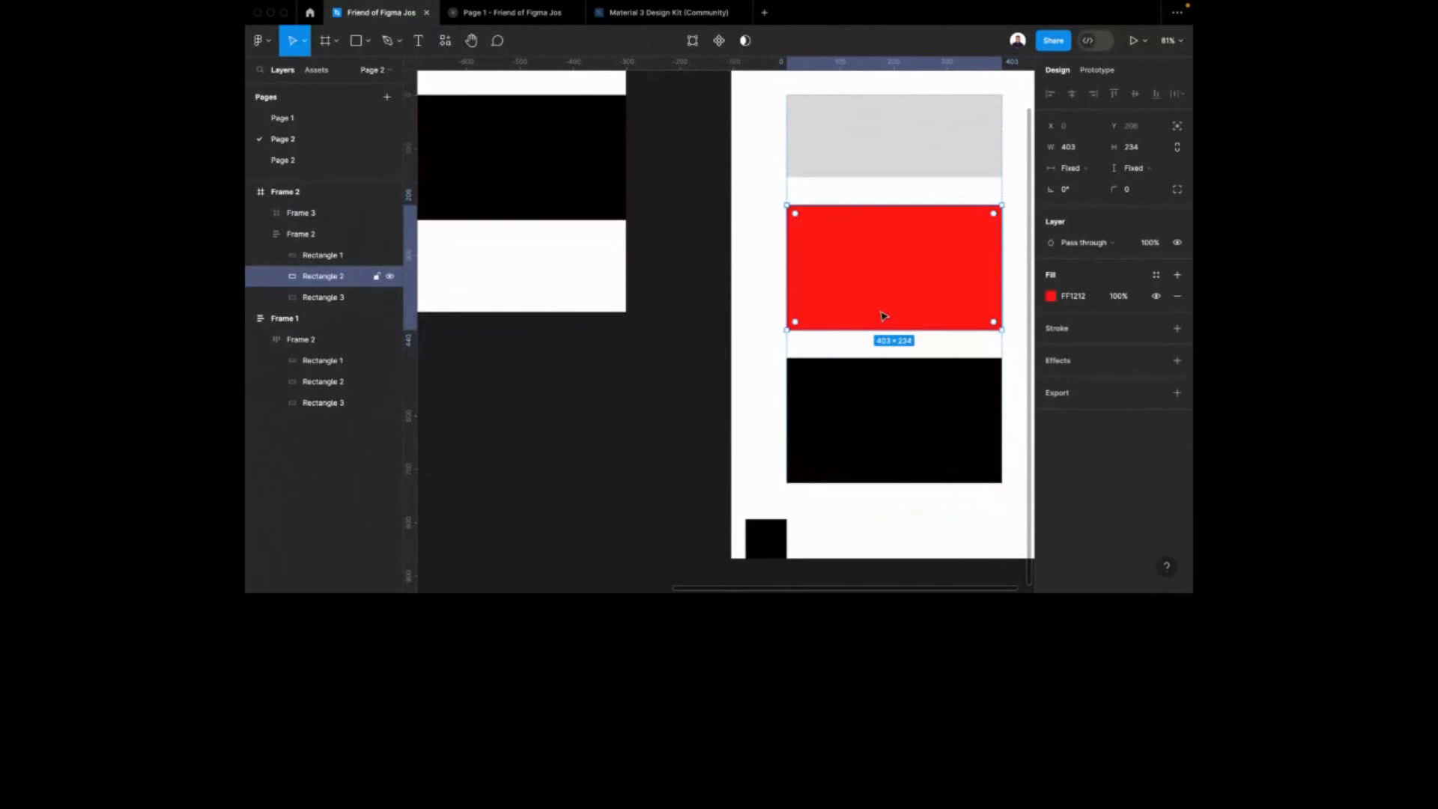
Switch to the slide presentation and advance to slide 5, "Some terms to note"
{"action": "left_click", "coordinate": [526, 10]}
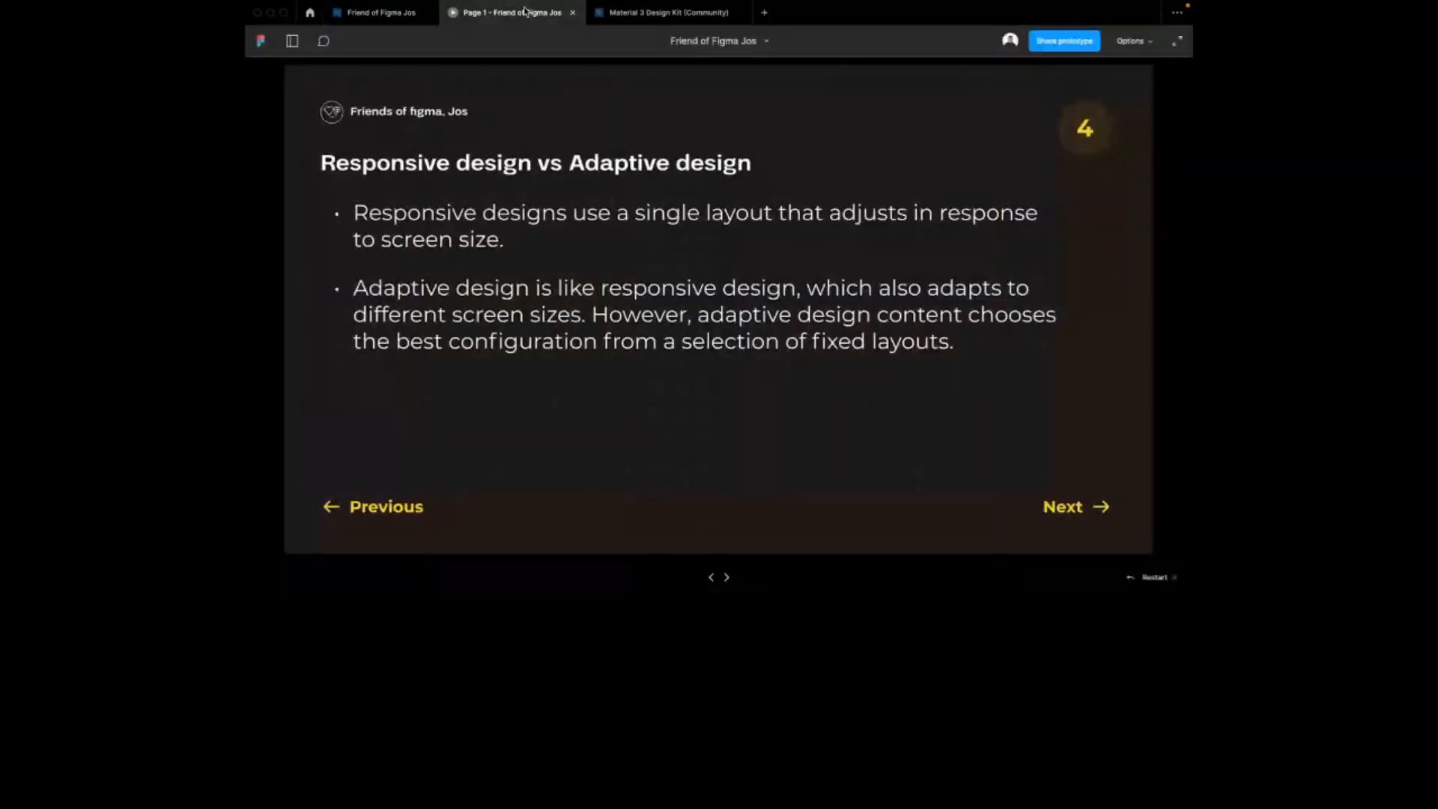
{"action": "left_click", "coordinate": [1066, 507]}
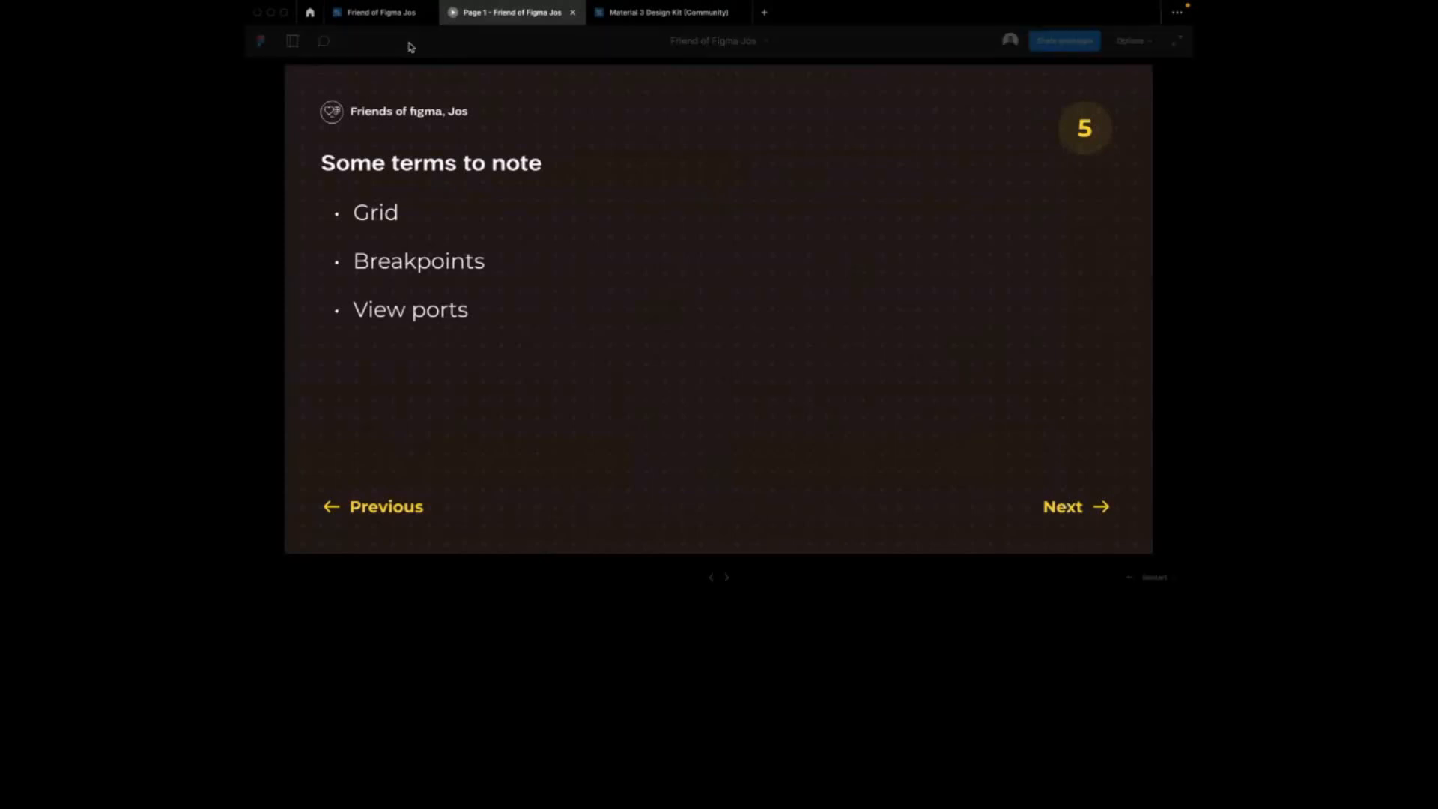
Return to the design file, add a 1440 × 1024 Desktop preset frame beside Frame 2 and align their top edges
{"action": "left_click", "coordinate": [381, 12]}
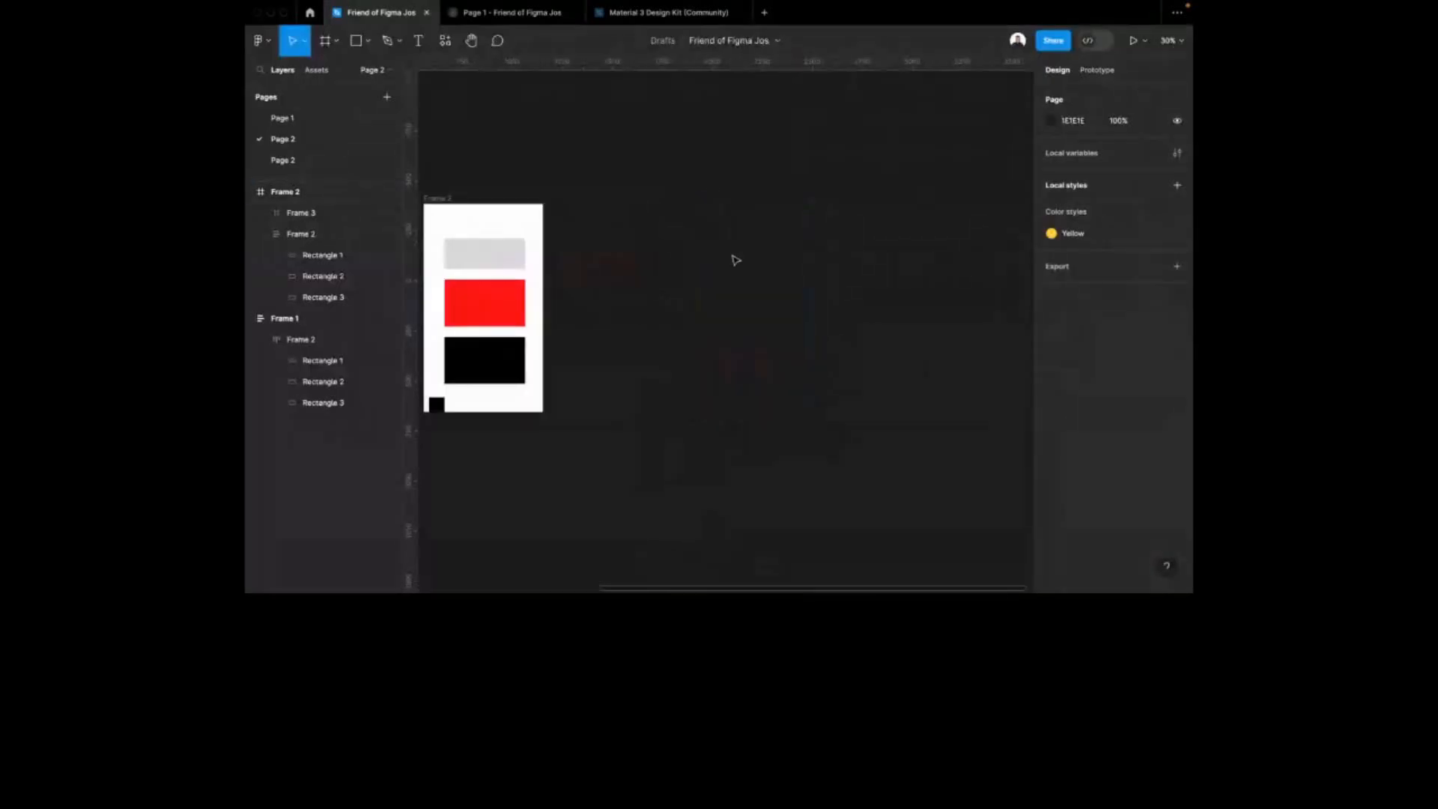
{"action": "key", "text": "f"}
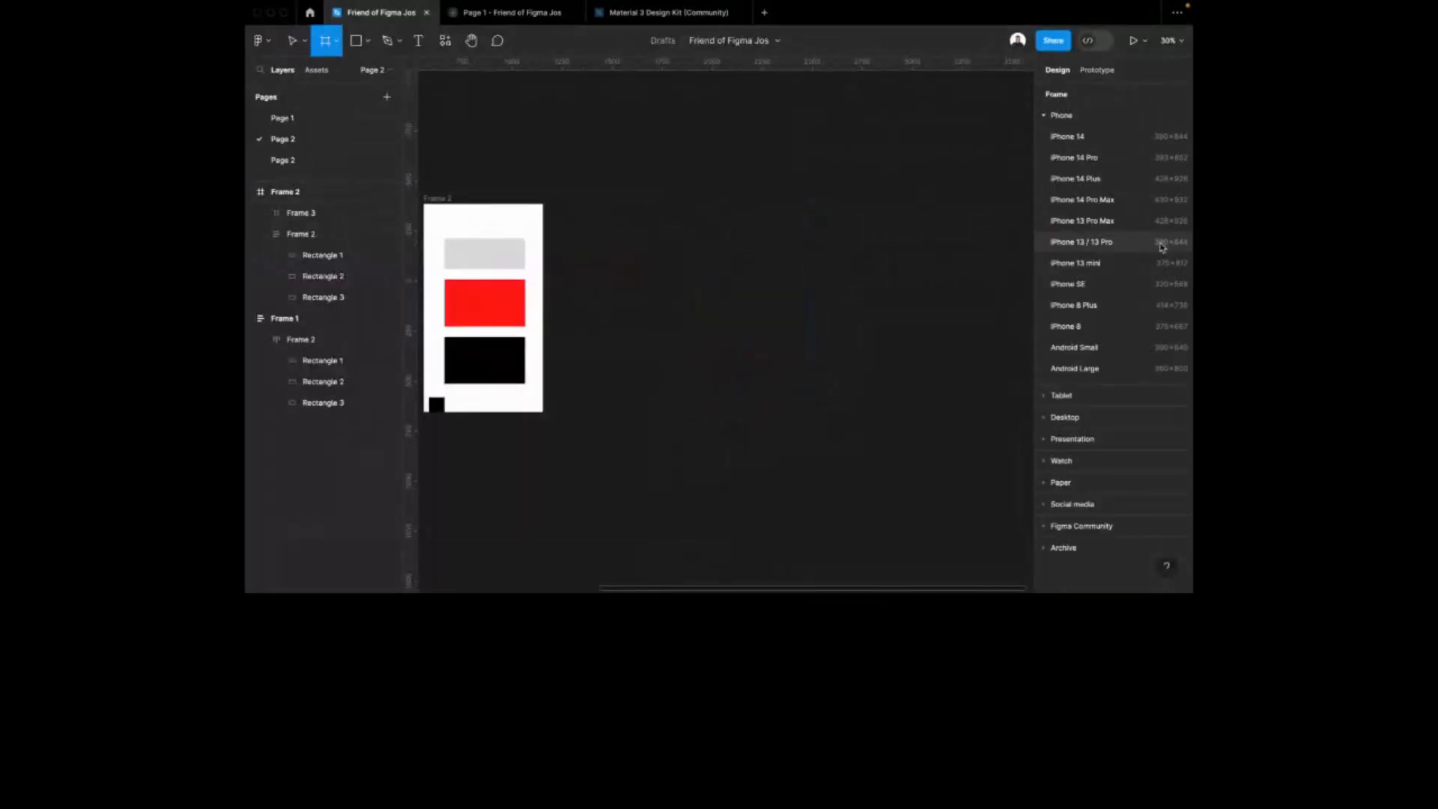
{"action": "left_click", "coordinate": [1046, 117]}
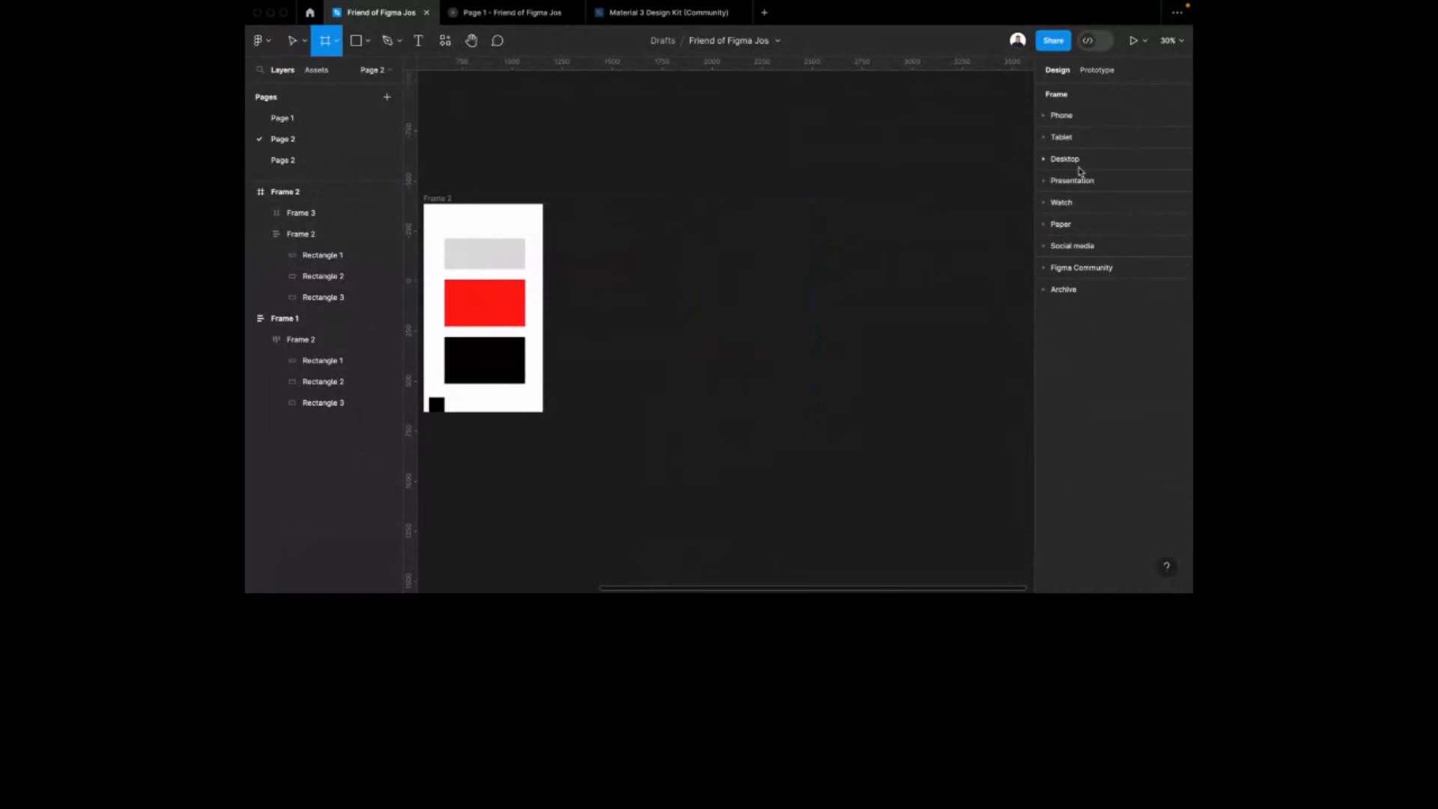
{"action": "left_click", "coordinate": [1047, 159]}
{"action": "left_click", "coordinate": [1066, 243]}
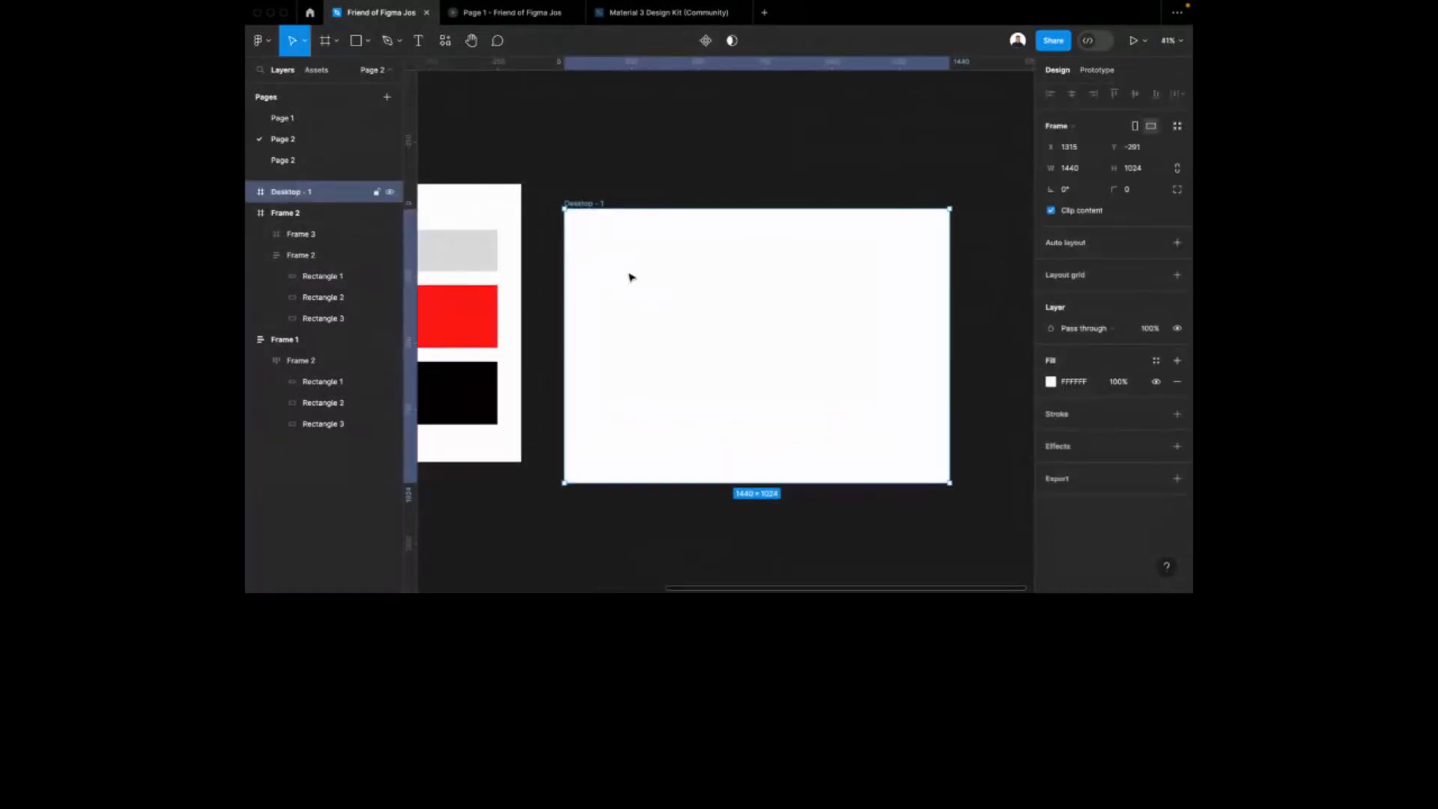
{"action": "left_click_drag", "start_coordinate": [630, 278], "coordinate": [629, 253]}
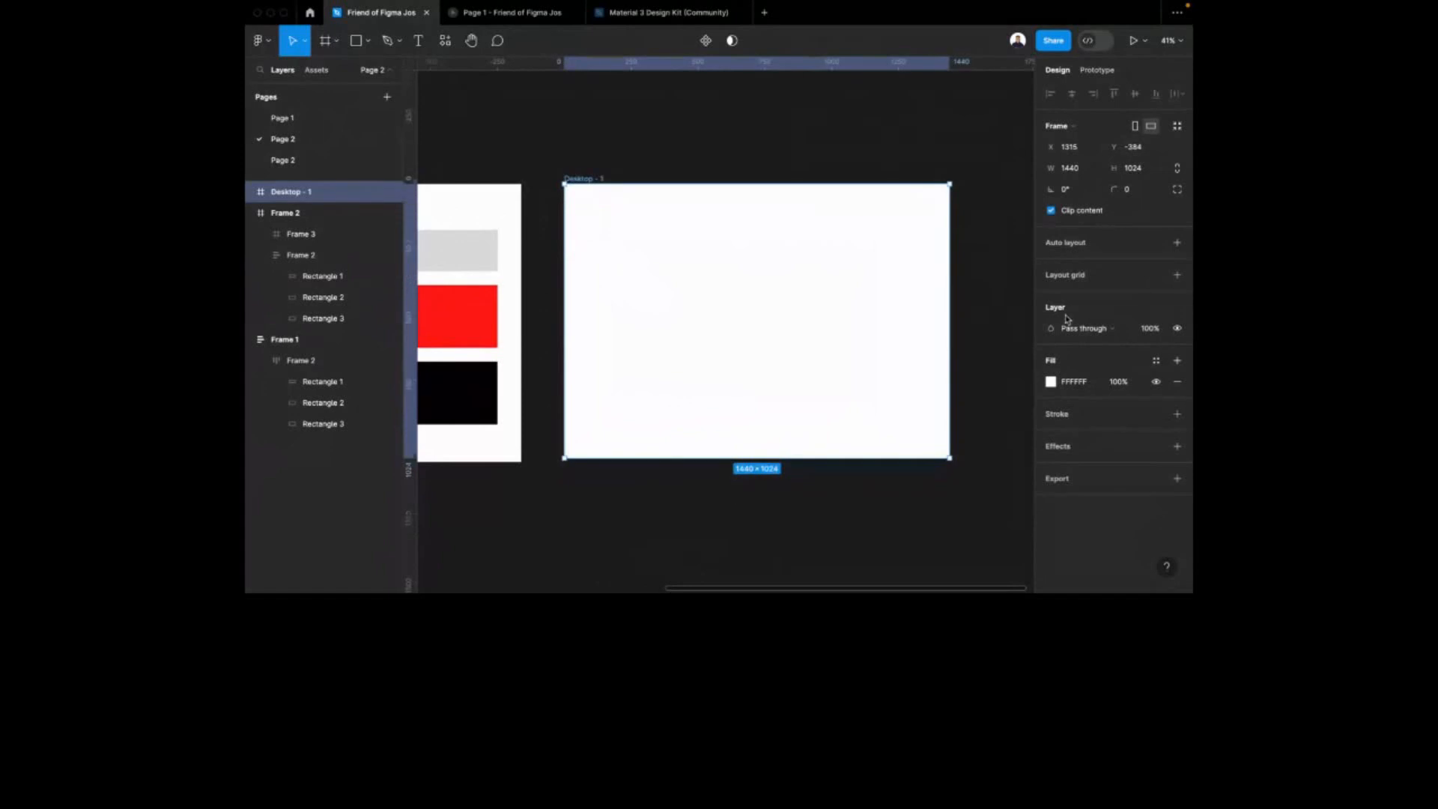
Add a layout grid to the Desktop - 1 frame and change its type to rows with a count of 5
{"action": "left_click", "coordinate": [1176, 279]}
{"action": "scroll", "coordinate": [711, 257], "scroll_direction": "up", "scroll_amount": 3}
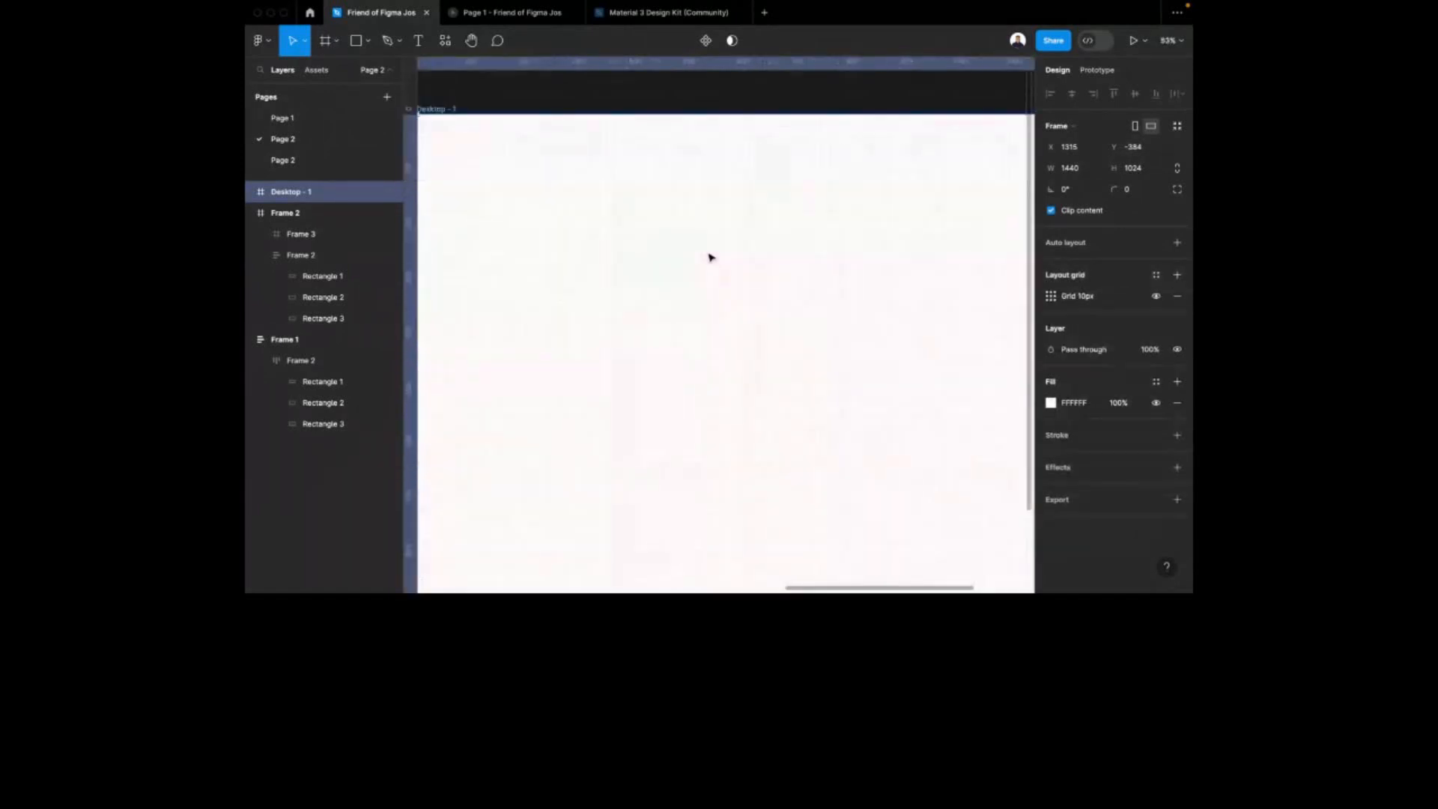
{"action": "scroll", "coordinate": [712, 257], "scroll_direction": "down", "scroll_amount": 2}
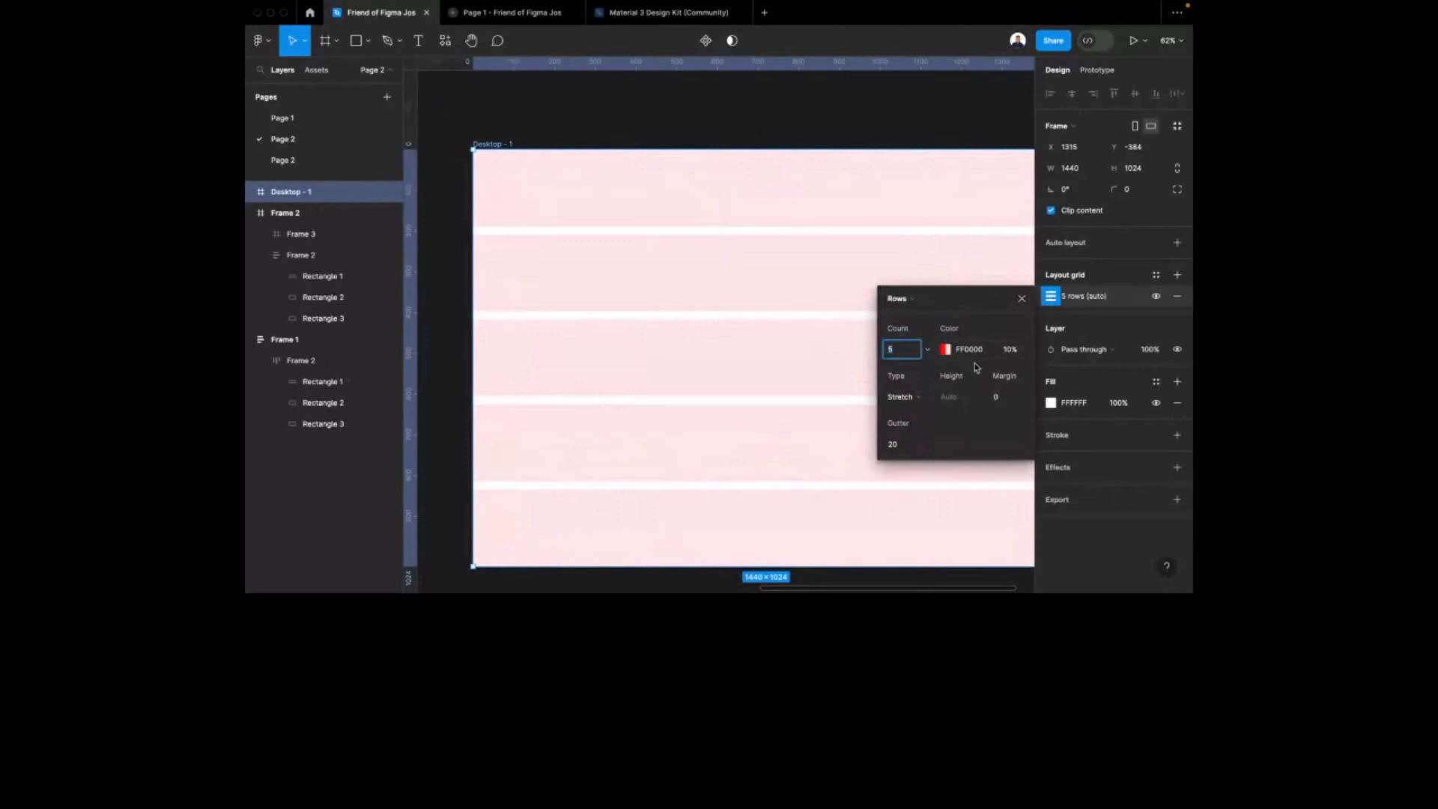
{"action": "left_click", "coordinate": [927, 187]}
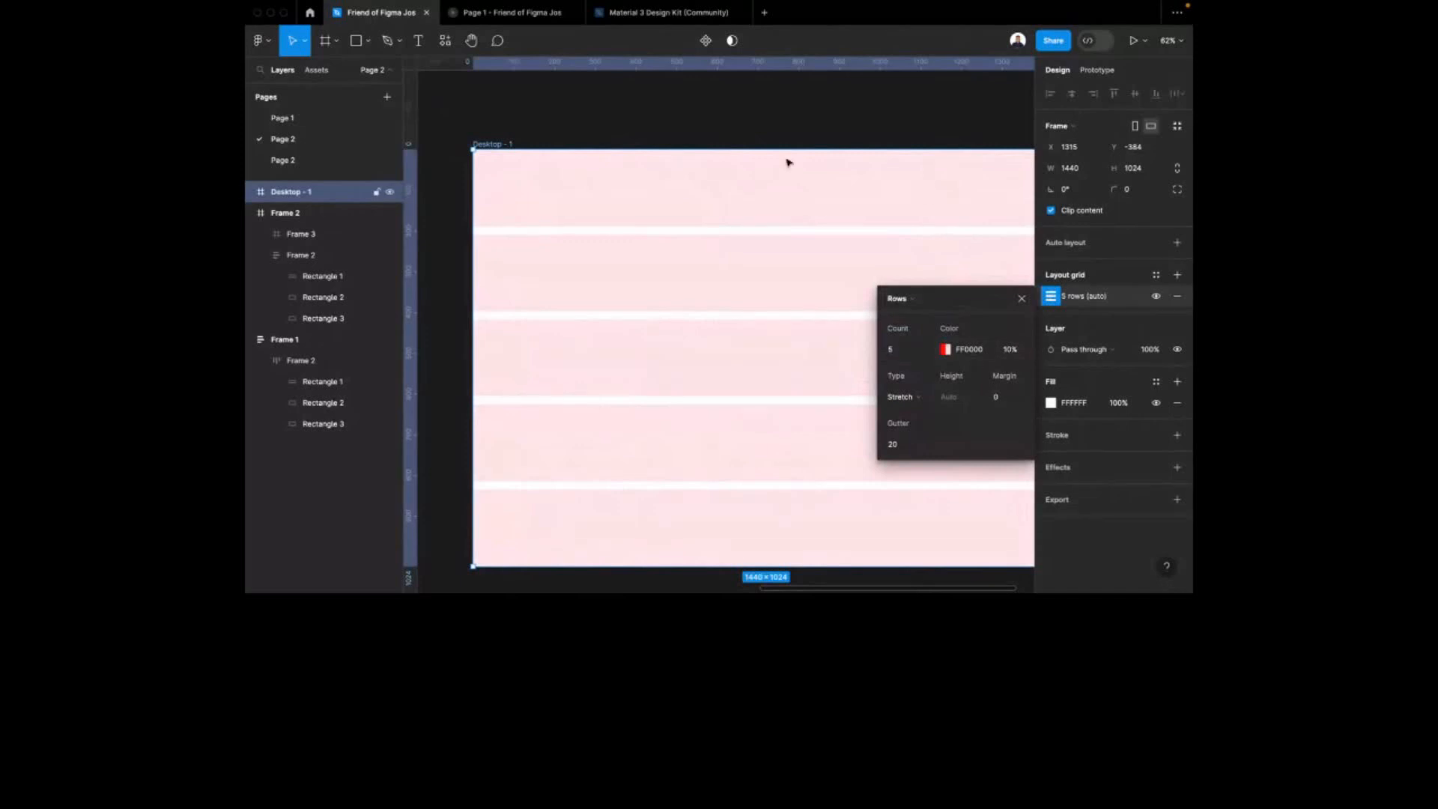
{"action": "left_click", "coordinate": [807, 126]}
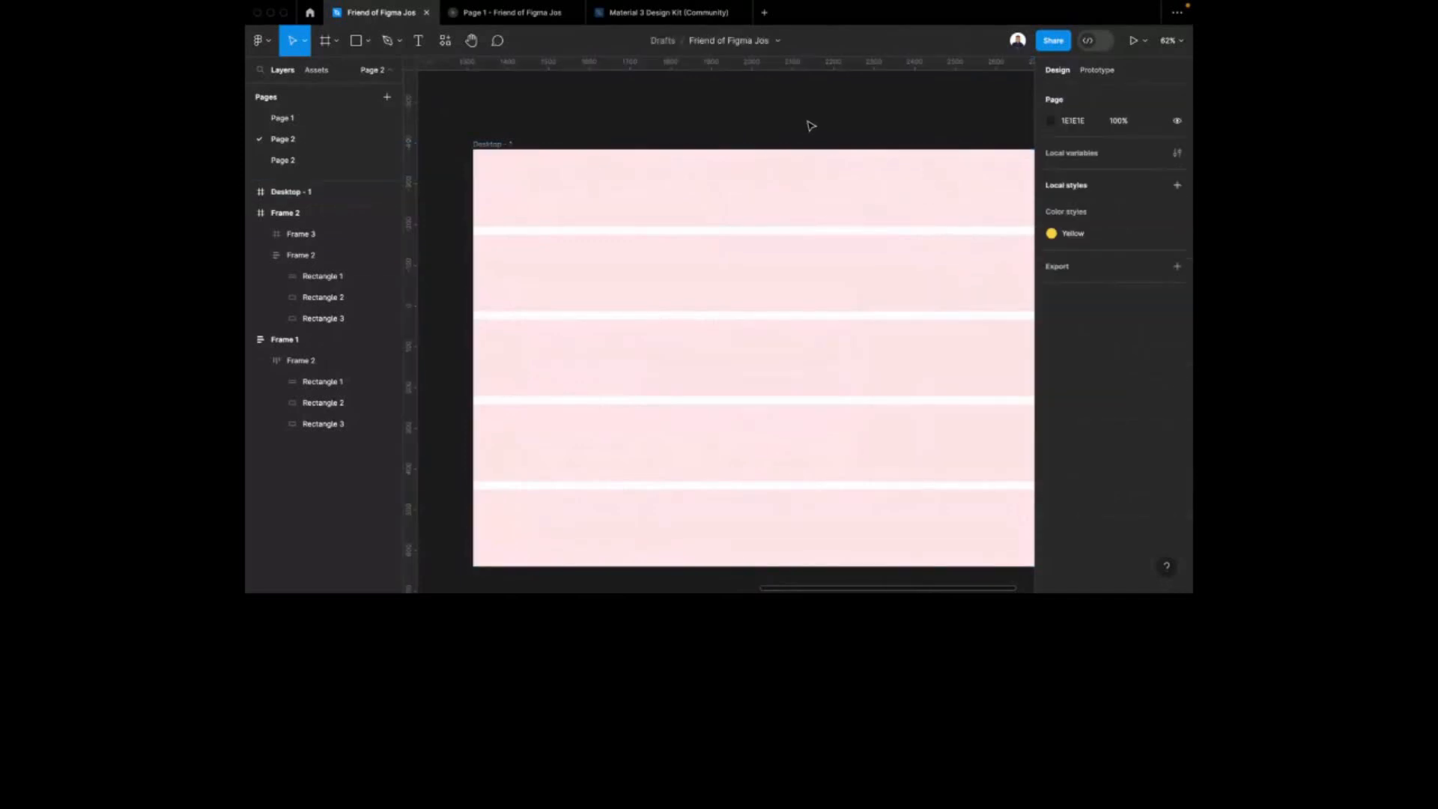
Change the Desktop - 1 frame's layout grid from rows to columns
{"action": "left_click", "coordinate": [517, 148]}
{"action": "left_click", "coordinate": [1051, 296]}
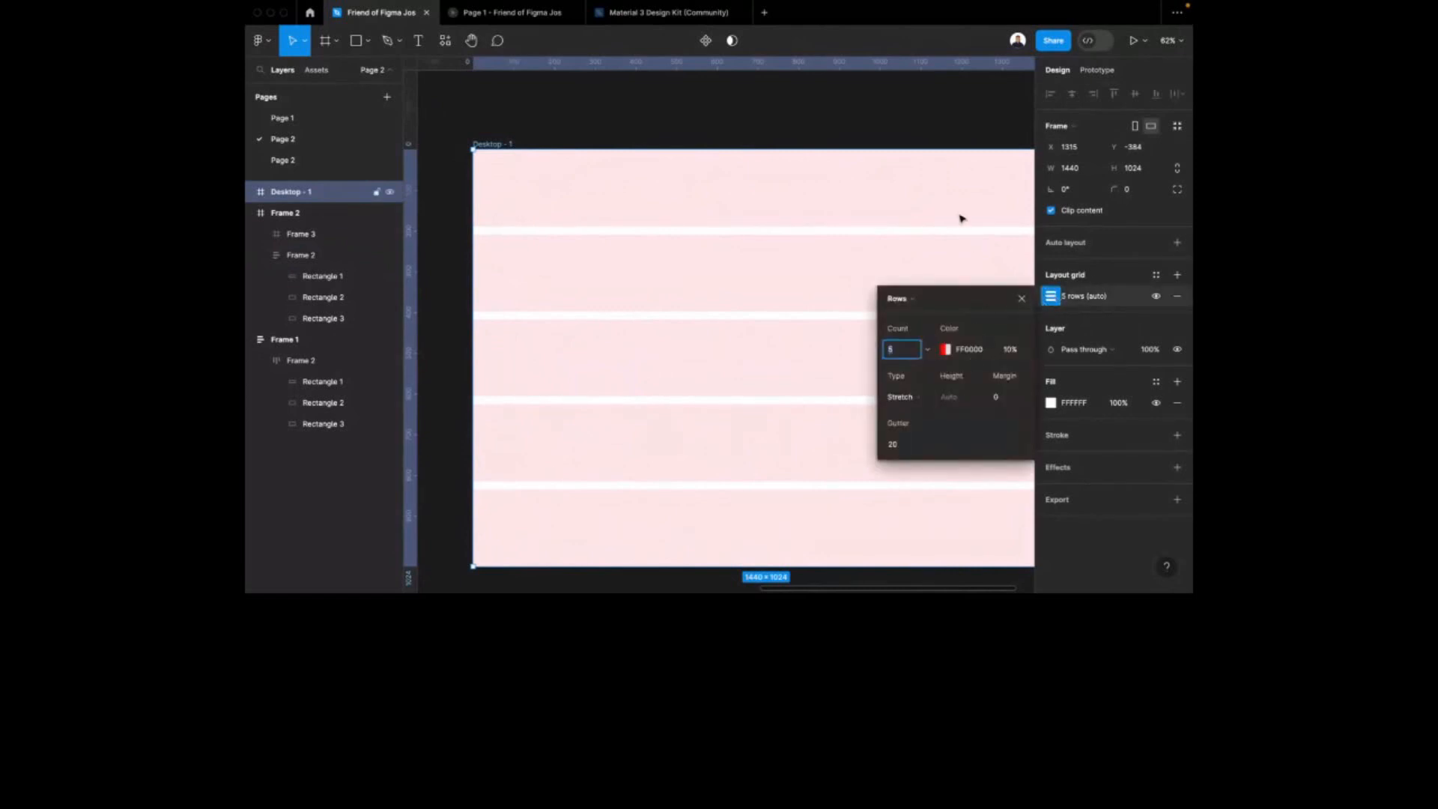
{"action": "left_click", "coordinate": [912, 299]}
{"action": "left_click", "coordinate": [914, 285]}
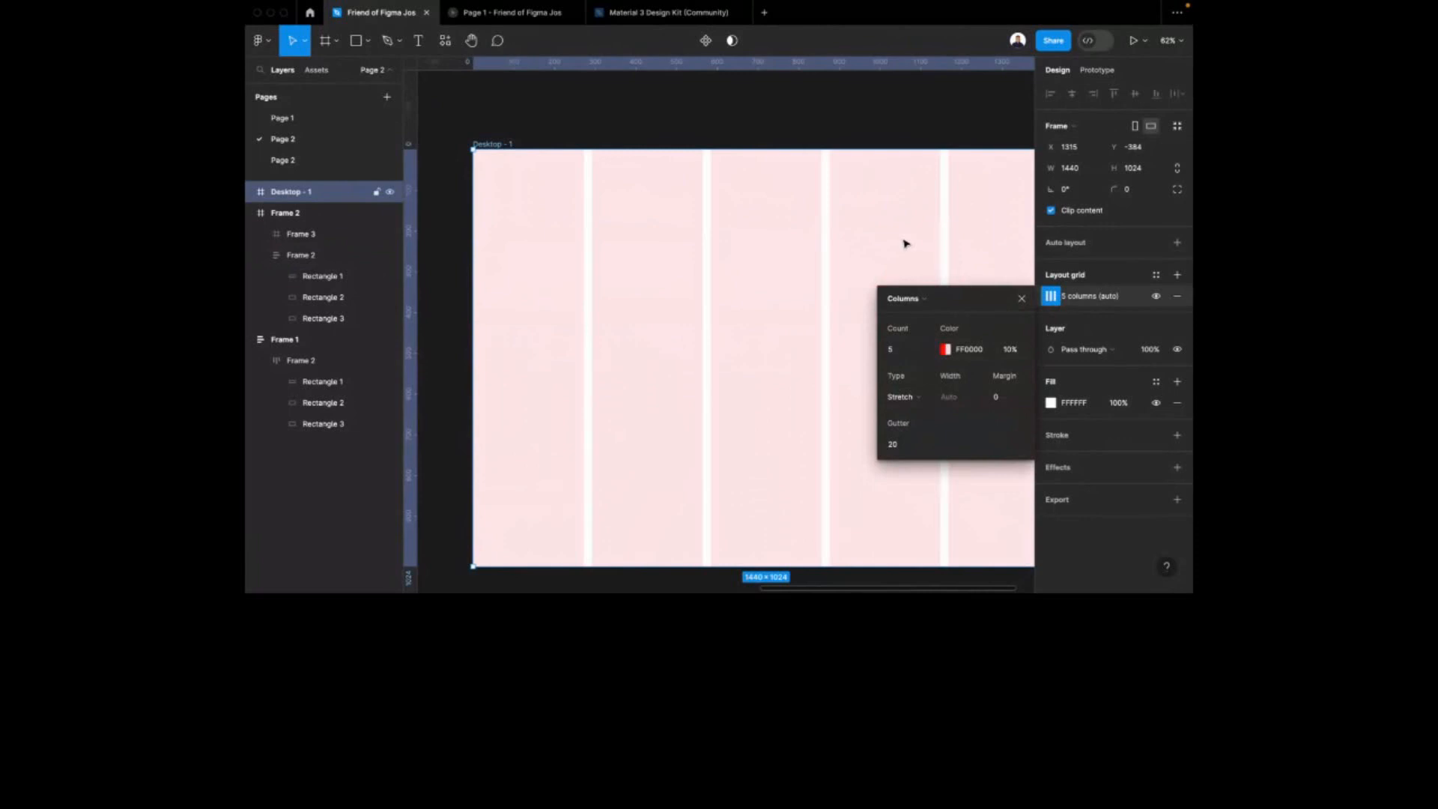
{"action": "left_click", "coordinate": [802, 136]}
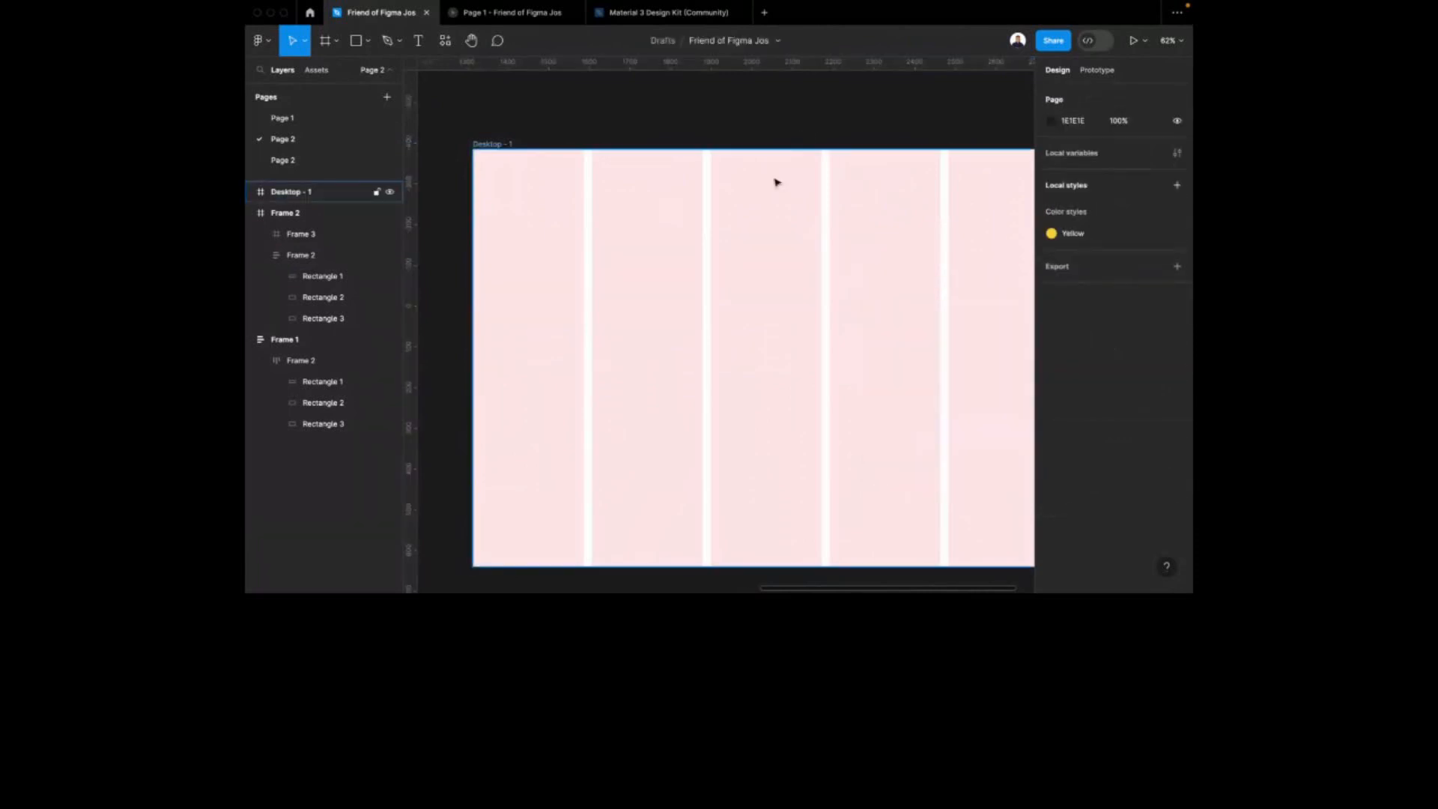
Switch to the Material 3 Design Kit file and examine the column grids in its Layout Breakpoints section
{"action": "scroll", "coordinate": [775, 182], "scroll_direction": "down", "scroll_amount": 4}
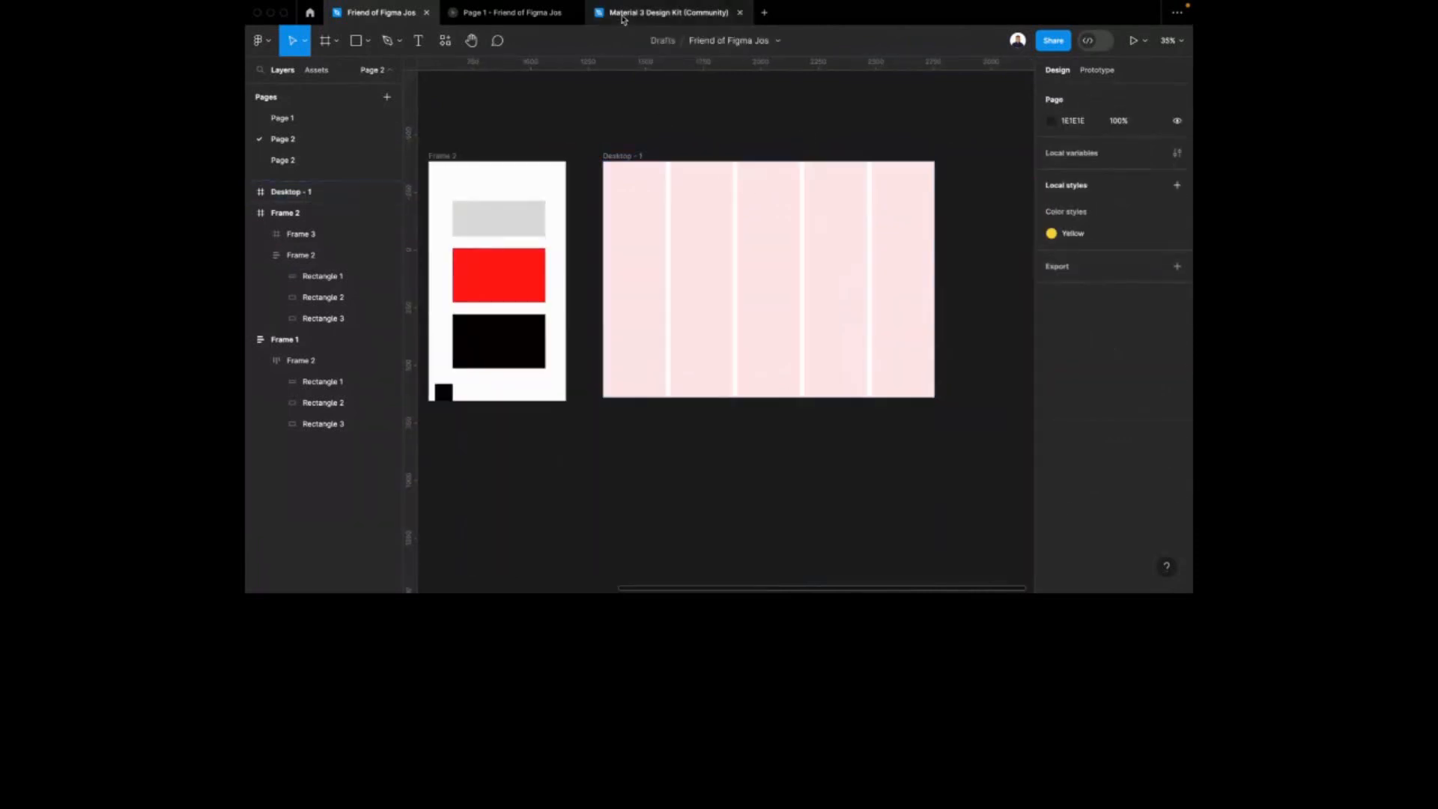
{"action": "left_click", "coordinate": [623, 15]}
{"action": "scroll", "coordinate": [674, 218], "scroll_direction": "up", "scroll_amount": 5}
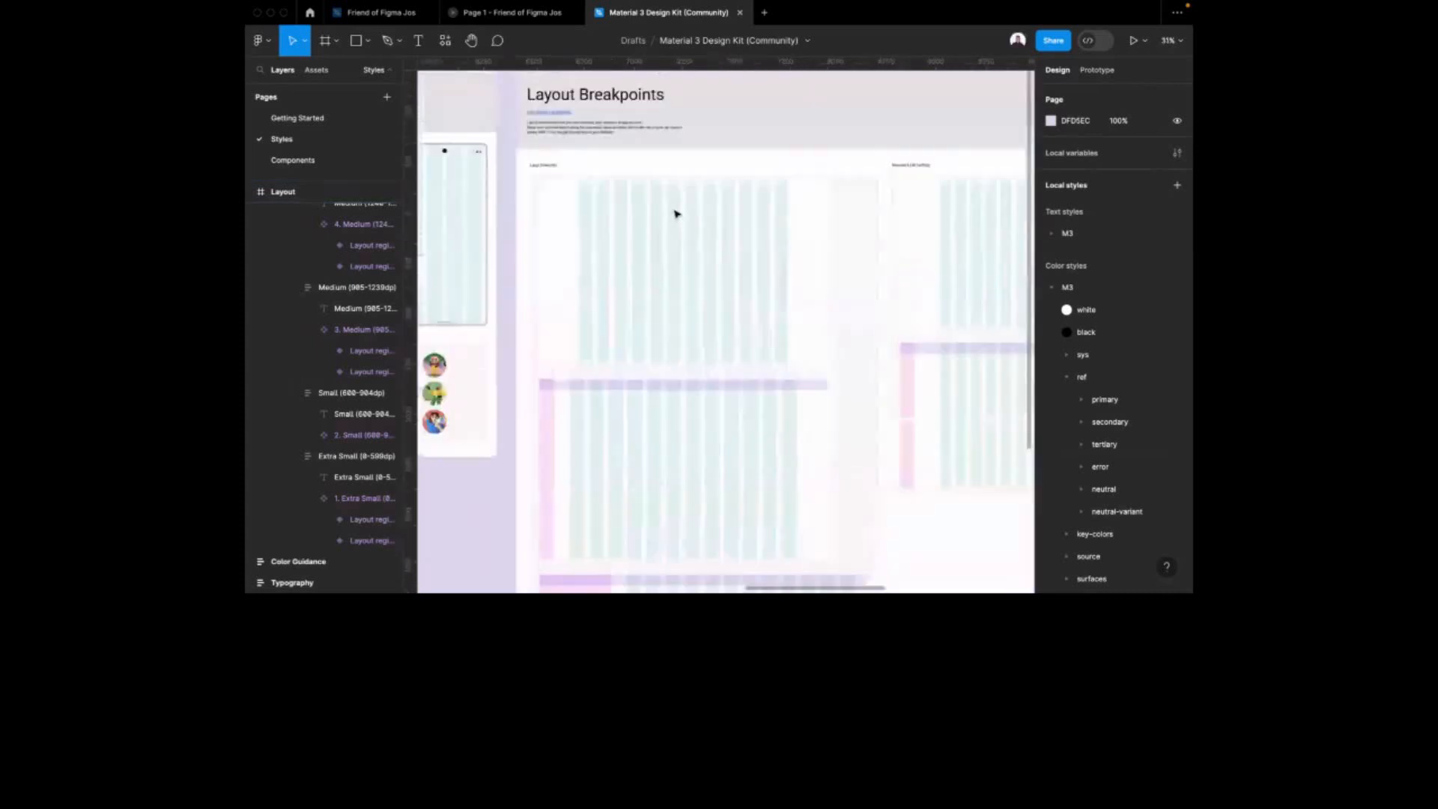
{"action": "scroll", "coordinate": [677, 185], "scroll_direction": "up", "scroll_amount": 1}
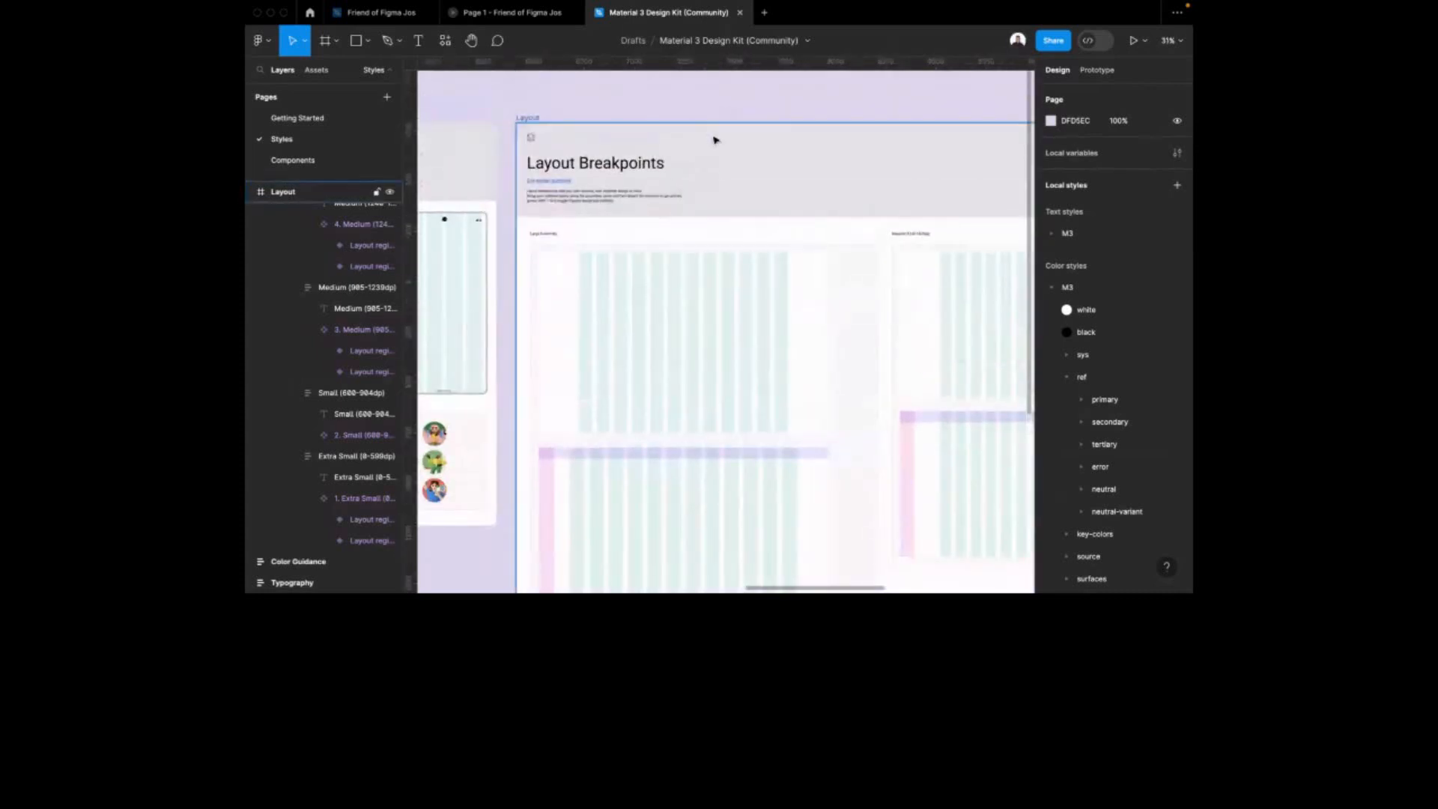
{"action": "scroll", "coordinate": [722, 142], "scroll_direction": "down", "scroll_amount": 1}
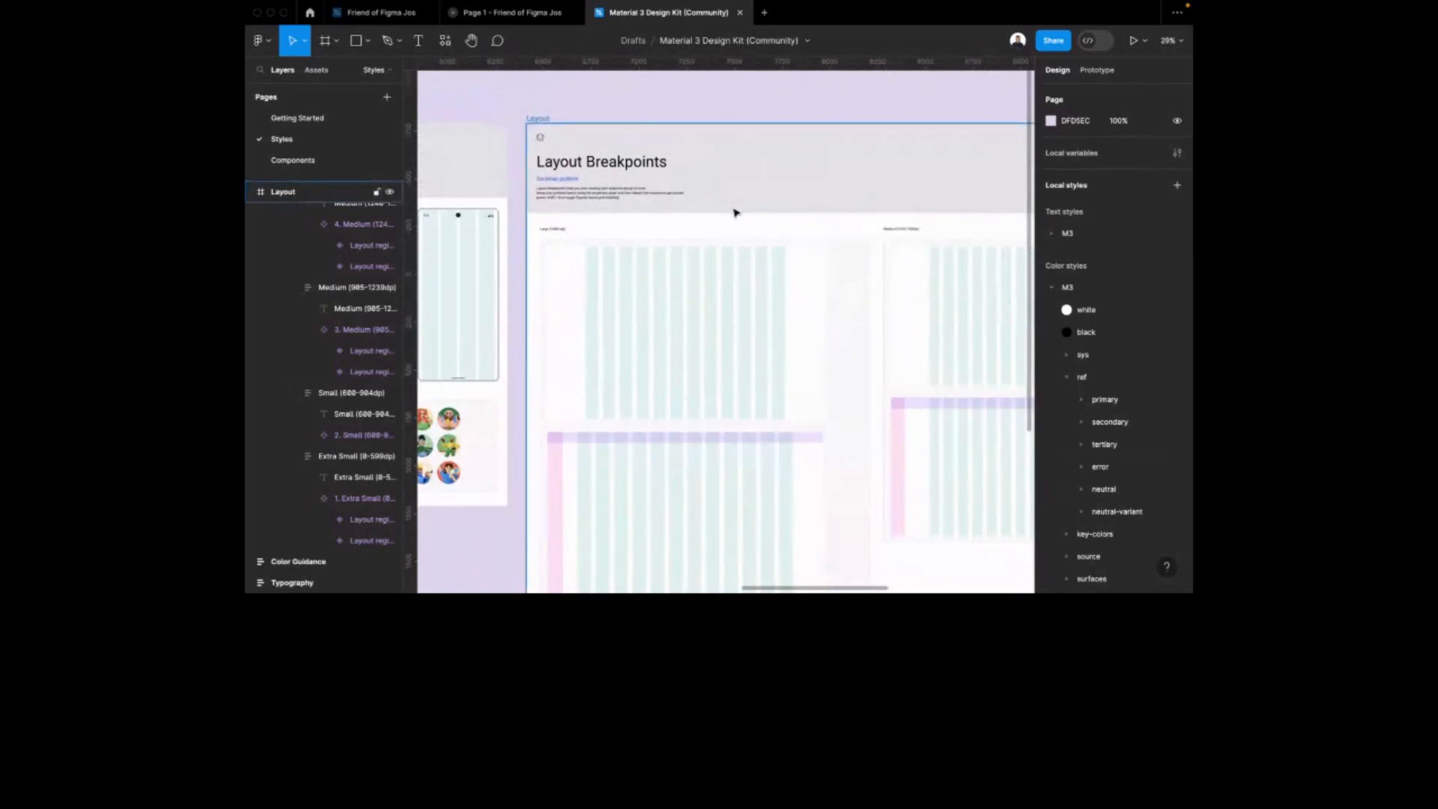
{"action": "scroll", "coordinate": [734, 214], "scroll_direction": "down", "scroll_amount": 3}
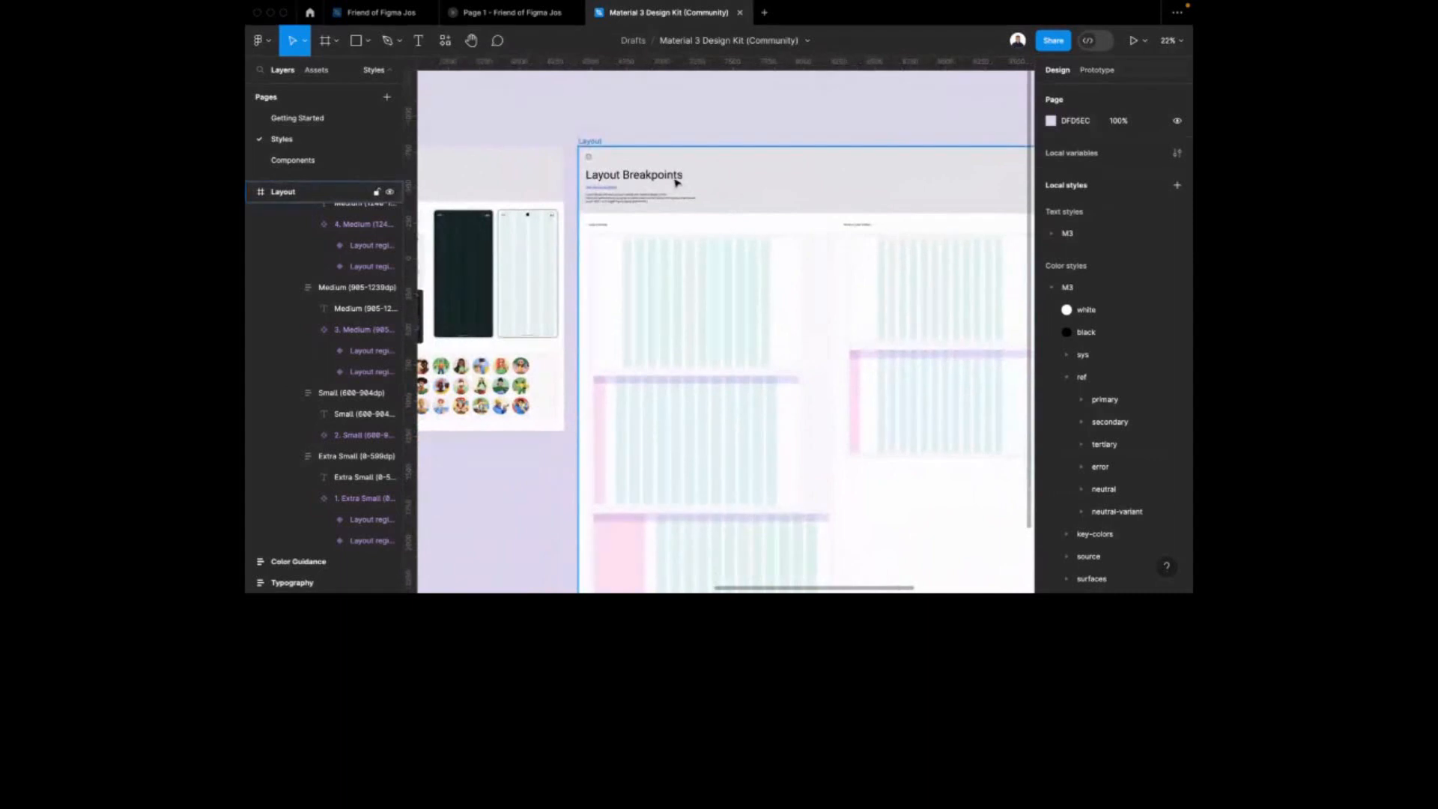
{"action": "scroll", "coordinate": [677, 182], "scroll_direction": "up", "scroll_amount": 2}
{"action": "scroll", "coordinate": [677, 182], "scroll_direction": "up", "scroll_amount": 3}
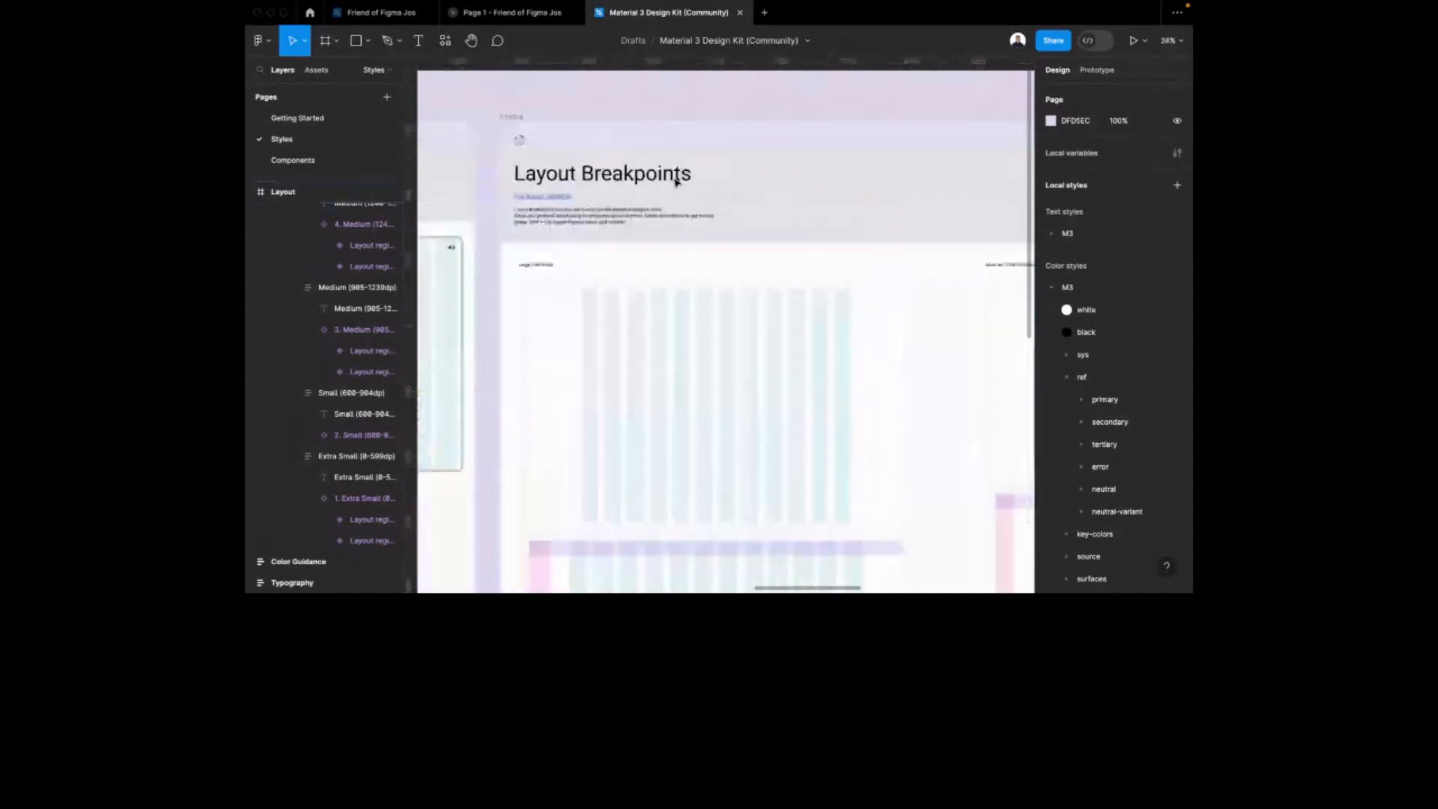
{"action": "scroll", "coordinate": [667, 210], "scroll_direction": "up", "scroll_amount": 3}
{"action": "scroll", "coordinate": [703, 277], "scroll_direction": "down", "scroll_amount": 3}
Copy the Large (1440+dp) column-grid template from Layout Breakpoints and paste it onto the empty canvas below the section
{"action": "left_click", "coordinate": [741, 309]}
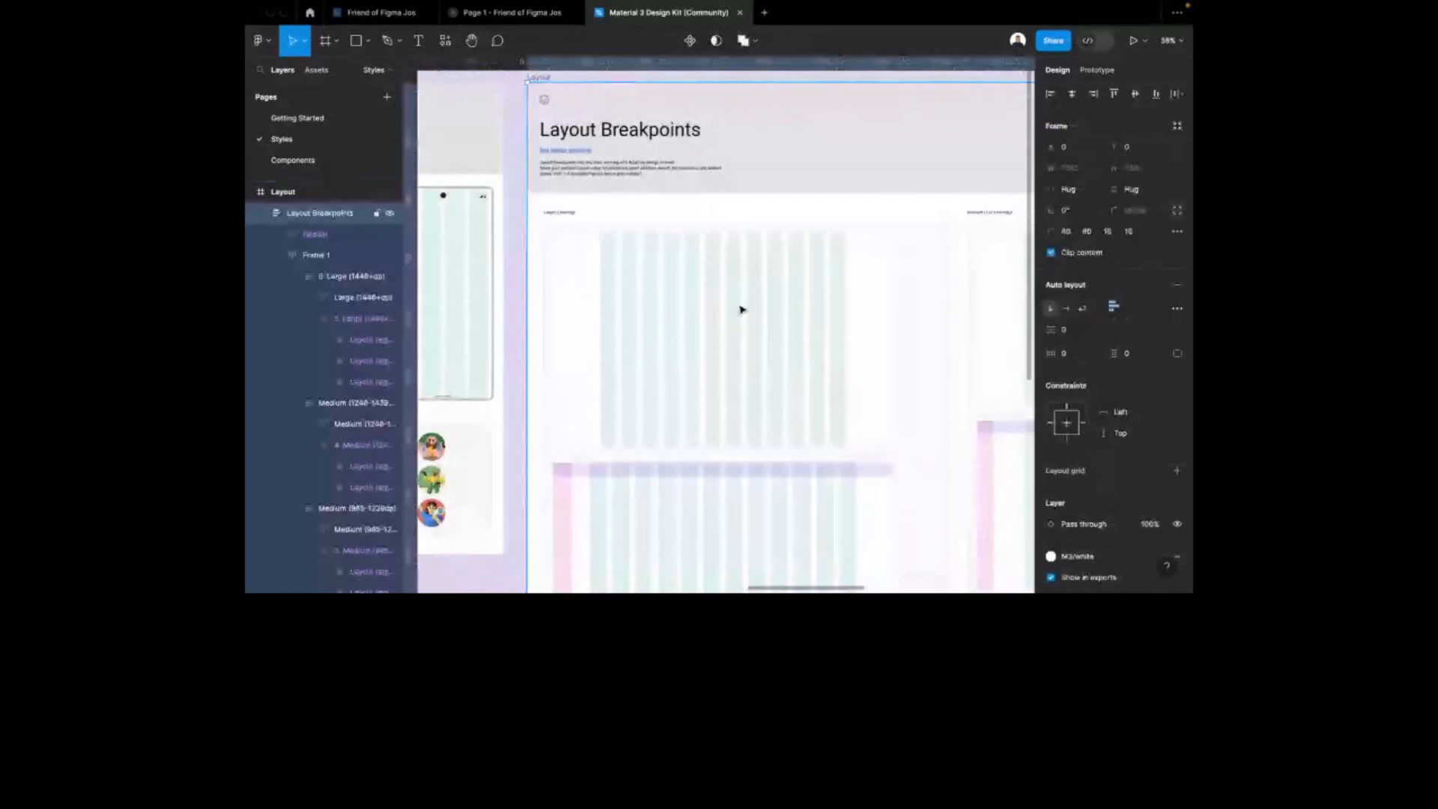
{"action": "double_click", "coordinate": [742, 309]}
{"action": "scroll", "coordinate": [740, 303], "scroll_direction": "down", "scroll_amount": 3}
{"action": "scroll", "coordinate": [740, 300], "scroll_direction": "up", "scroll_amount": 2}
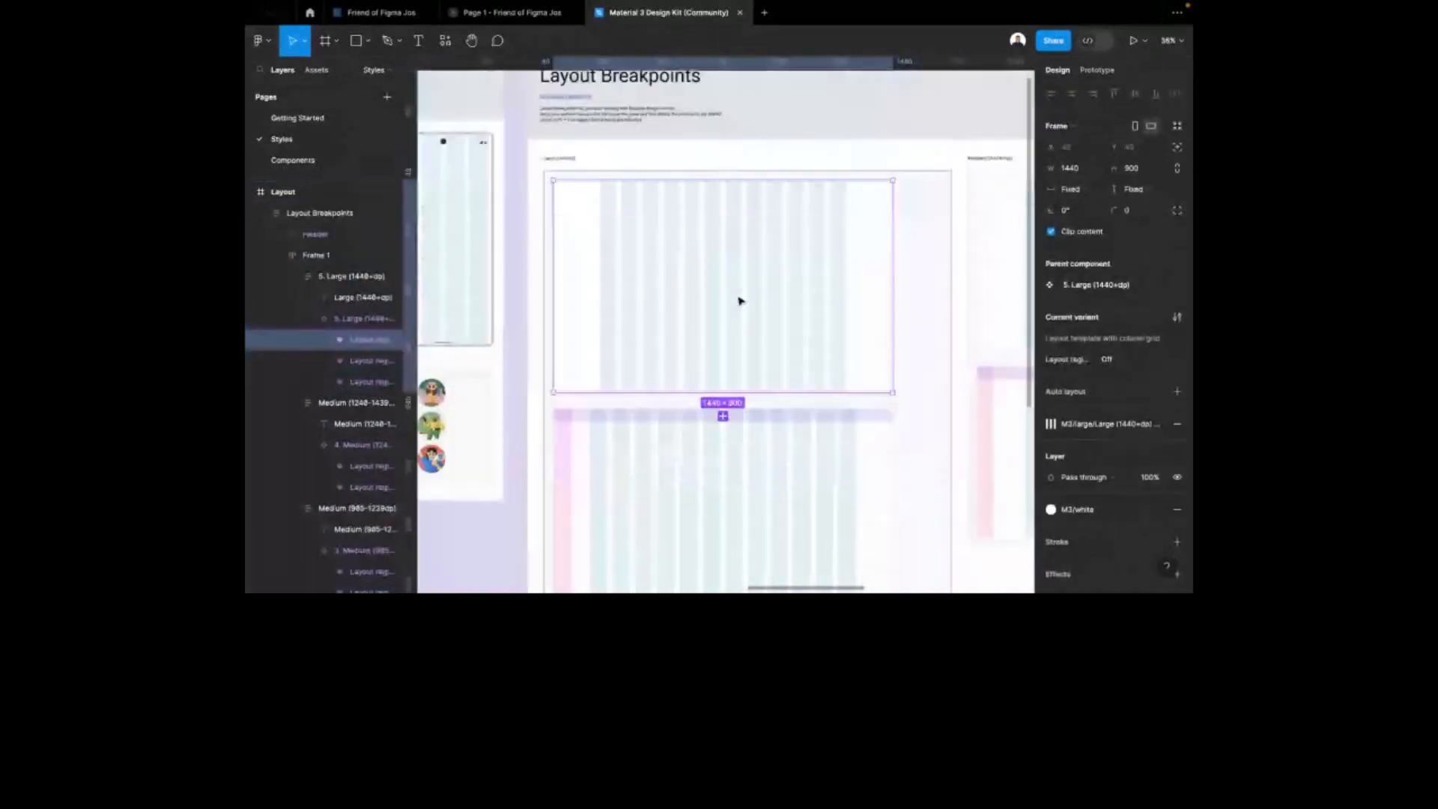
{"action": "scroll", "coordinate": [739, 300], "scroll_direction": "down", "scroll_amount": 5}
{"action": "right_click", "coordinate": [722, 439]}
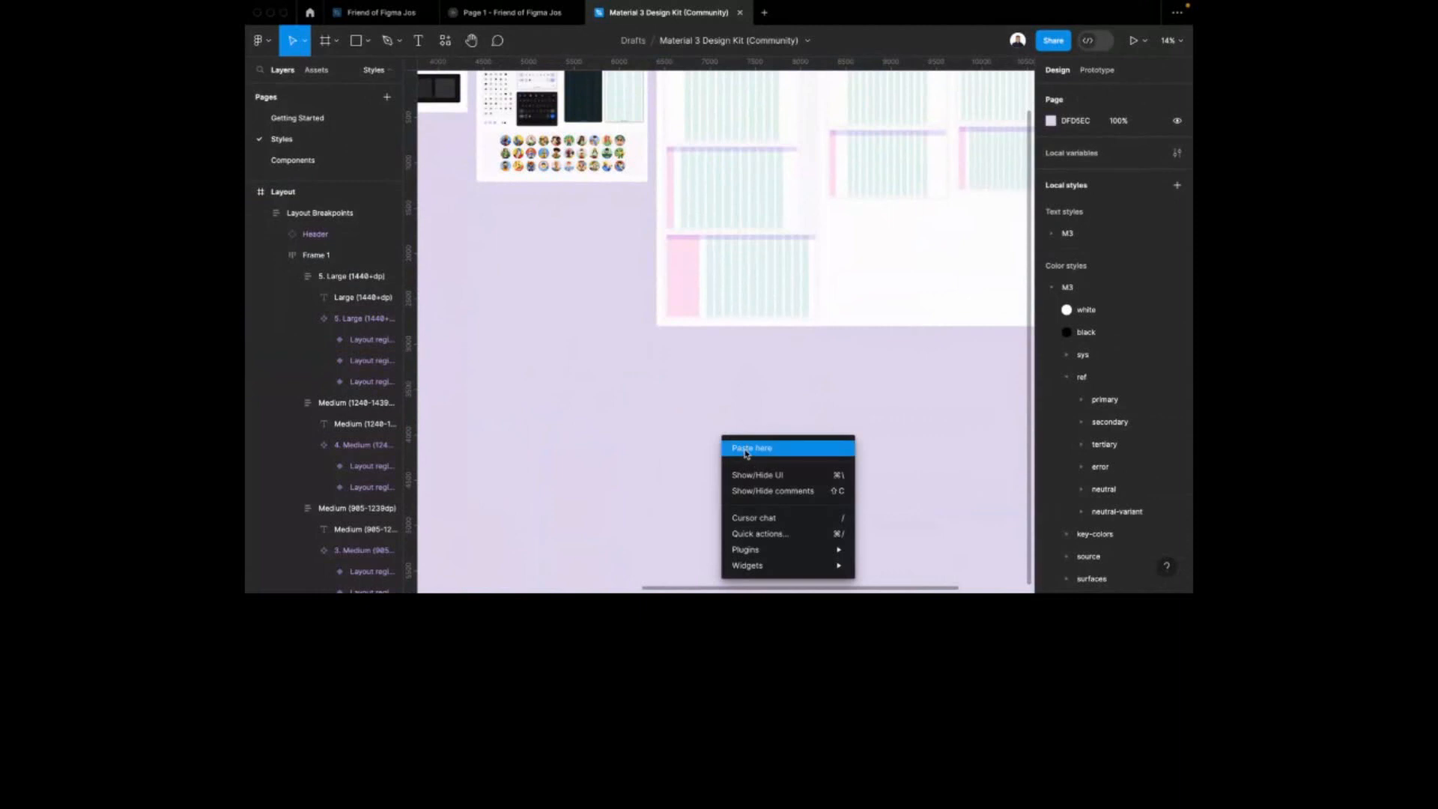
{"action": "left_click", "coordinate": [746, 449]}
{"action": "scroll", "coordinate": [829, 486], "scroll_direction": "up", "scroll_amount": 2}
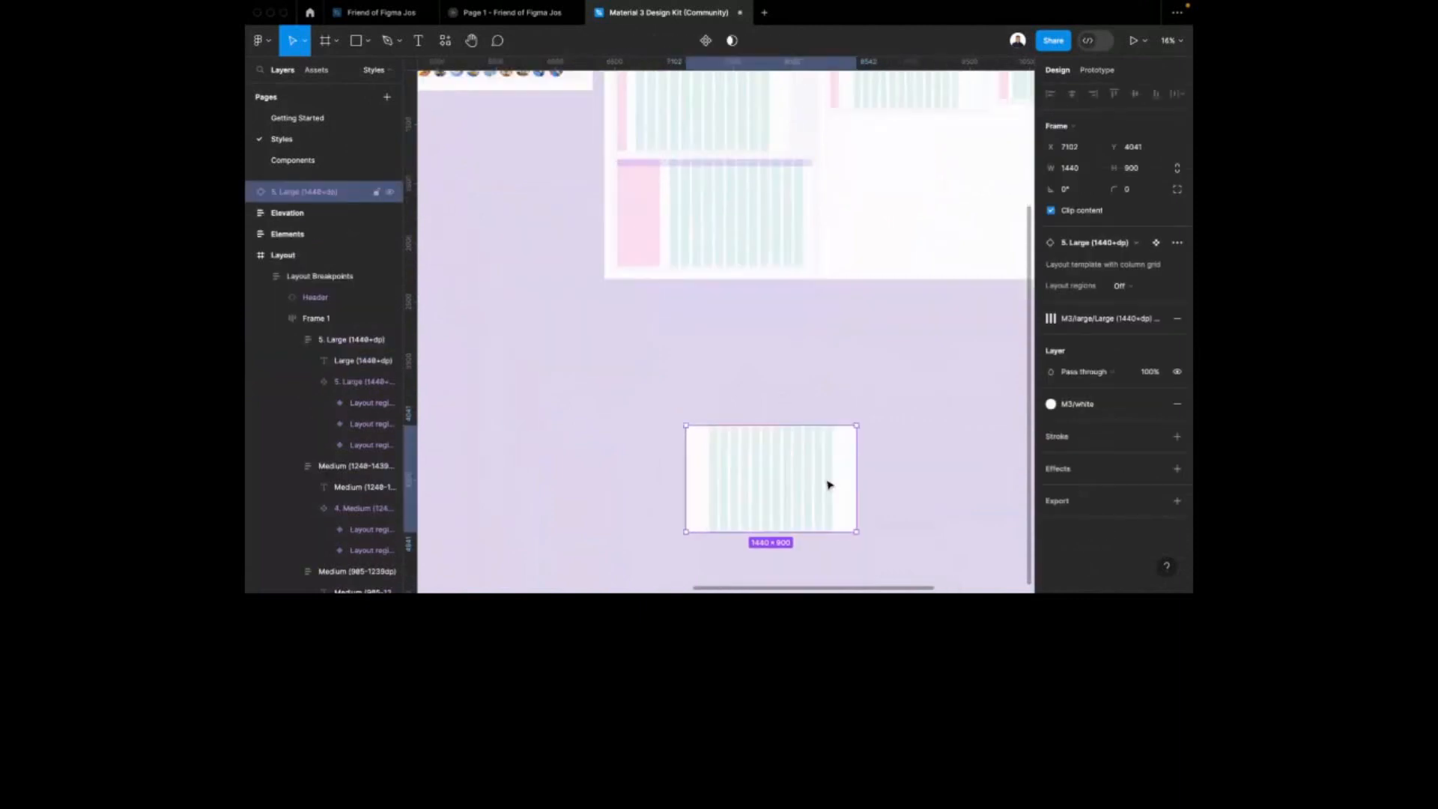
Test how the pasted template's columns stretch by widening it to about 2380, narrowing it to about 1412 and restoring its width to 1440
{"action": "scroll", "coordinate": [830, 485], "scroll_direction": "up", "scroll_amount": 5}
{"action": "scroll", "coordinate": [764, 245], "scroll_direction": "down", "scroll_amount": 2}
{"action": "left_click", "coordinate": [767, 202]}
{"action": "left_click", "coordinate": [545, 305]}
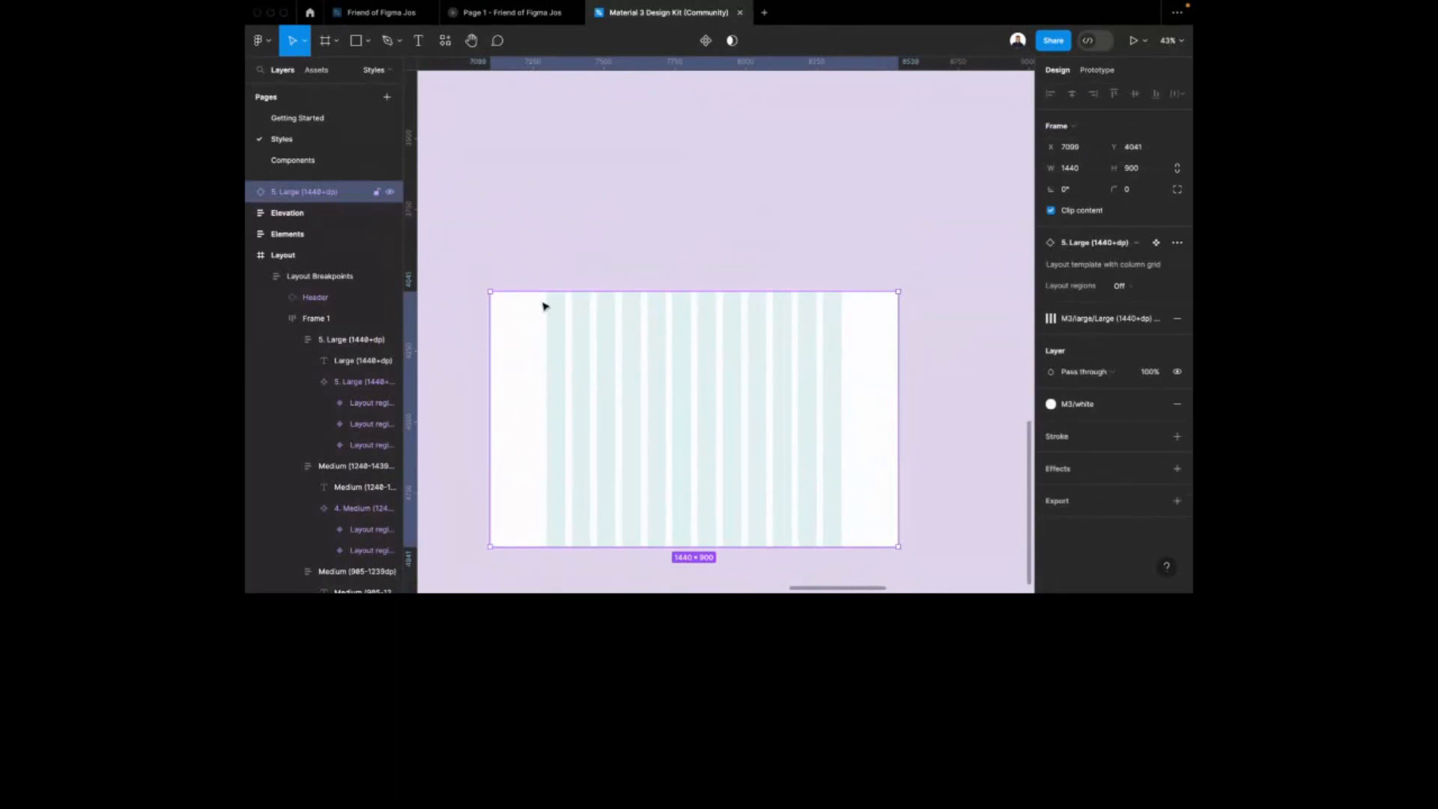
{"action": "scroll", "coordinate": [545, 305], "scroll_direction": "down", "scroll_amount": 1}
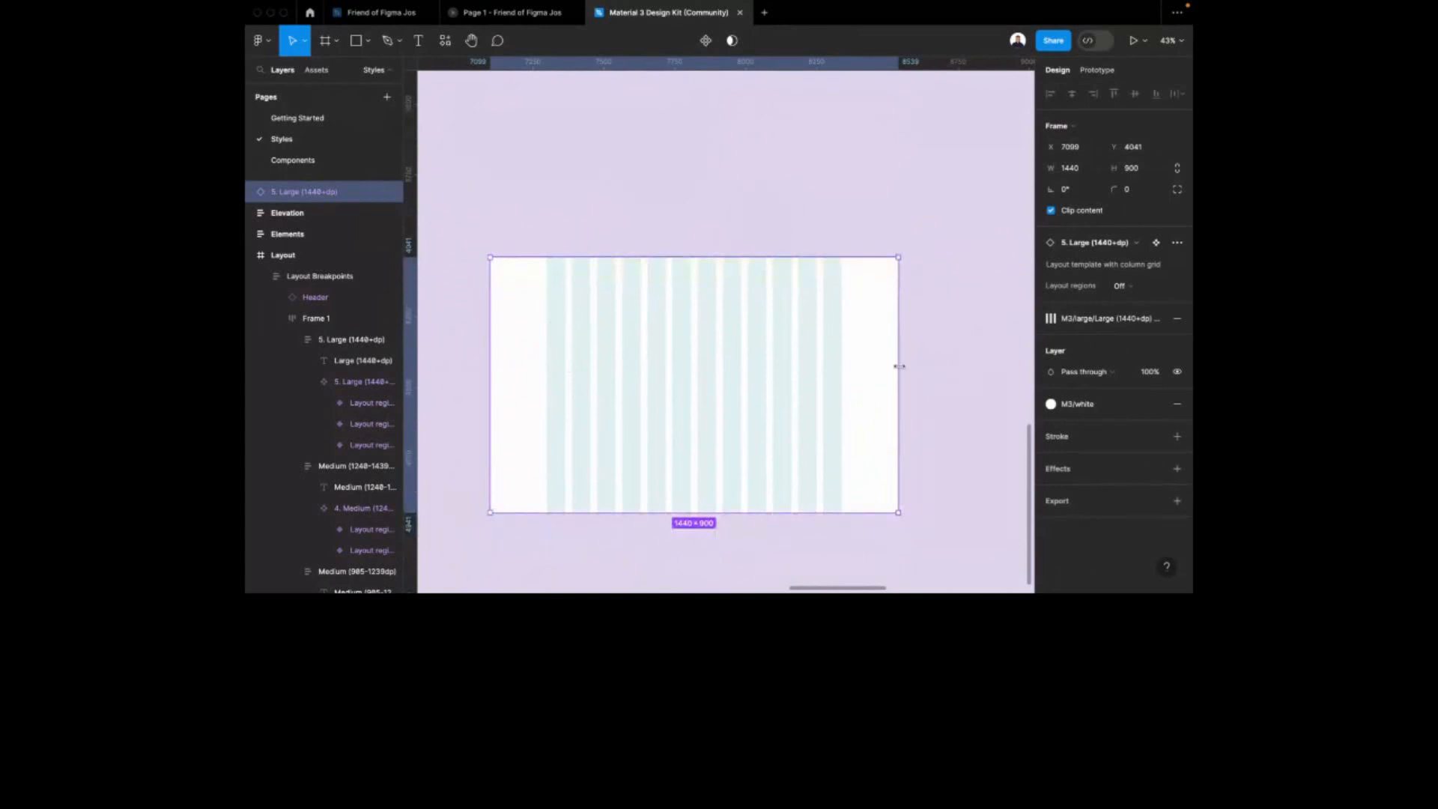
{"action": "left_click_drag", "start_coordinate": [901, 366], "coordinate": [846, 355]}
{"action": "scroll", "coordinate": [929, 344], "scroll_direction": "down", "scroll_amount": 3}
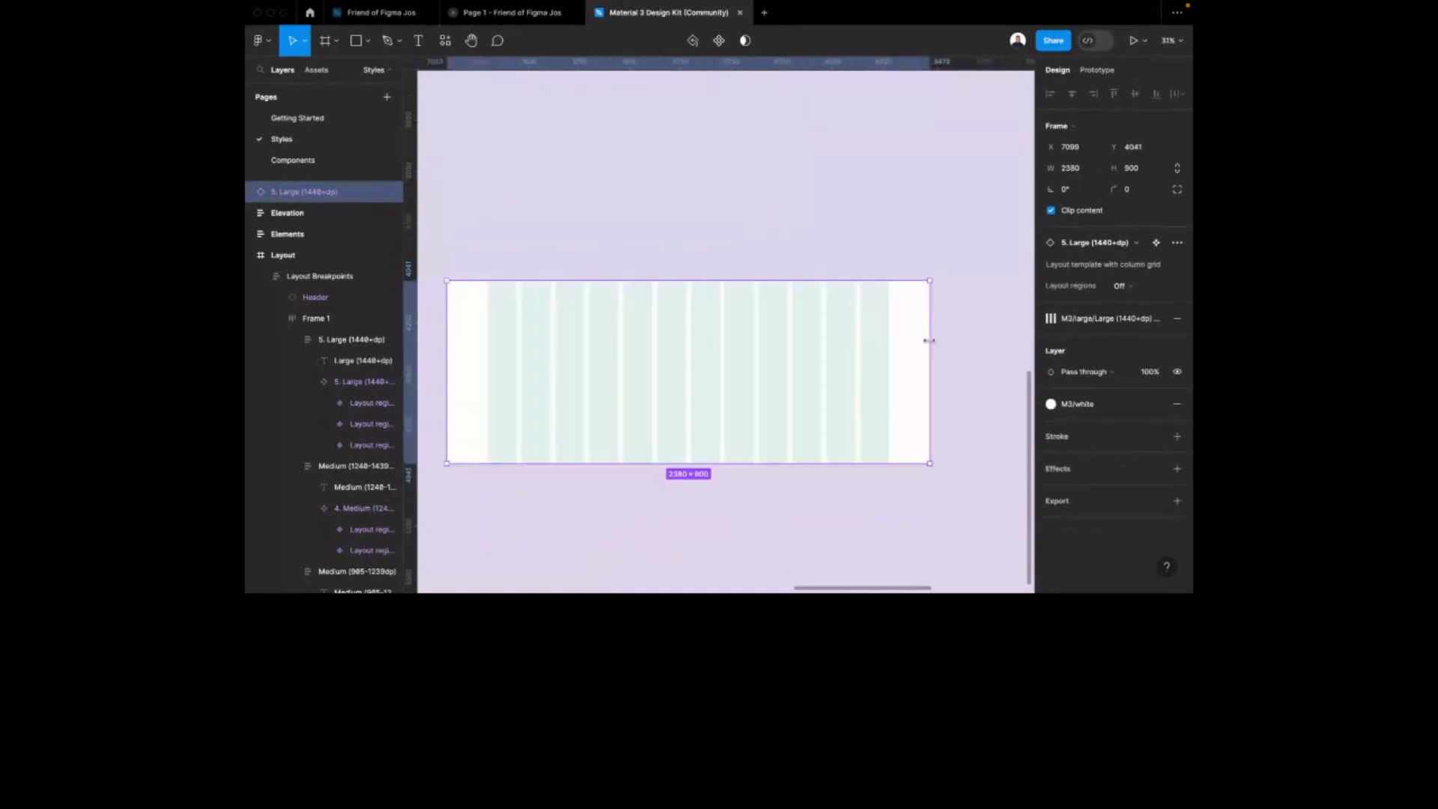
{"action": "left_click_drag", "start_coordinate": [931, 342], "coordinate": [733, 378]}
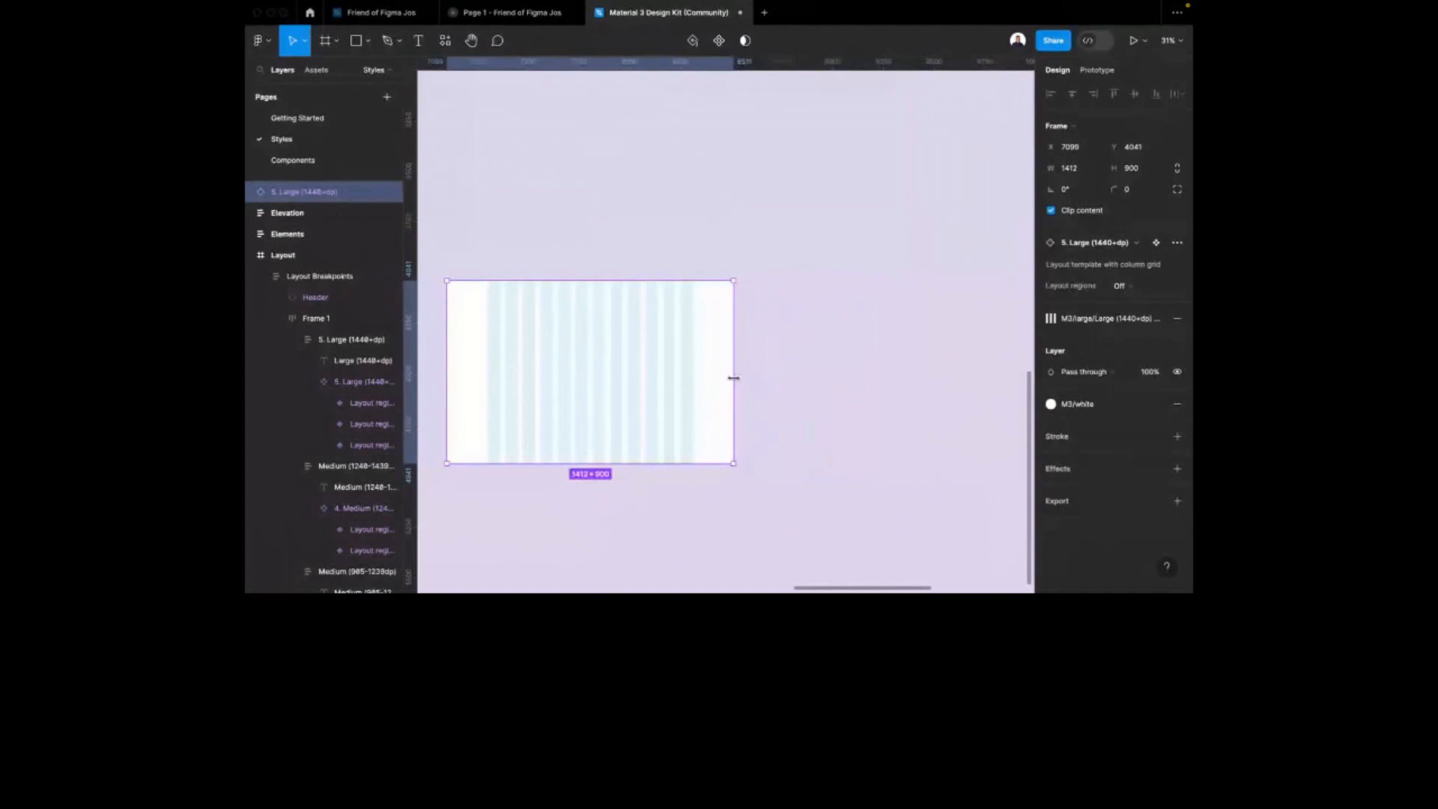
{"action": "left_click_drag", "start_coordinate": [733, 378], "coordinate": [739, 379]}
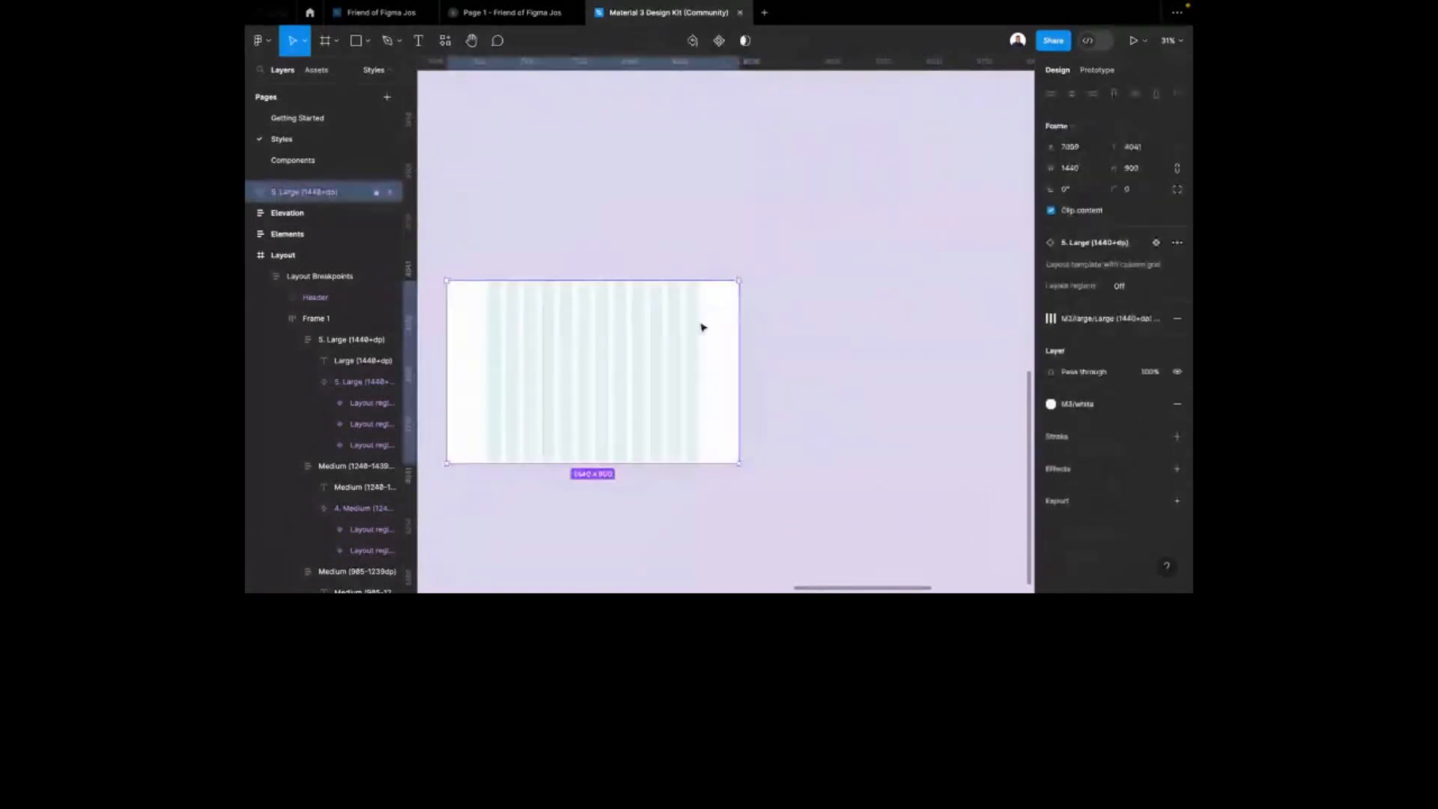
Detach the pasted template instance and set the column type of its Large (1440+dp) grid style to Center
{"action": "key", "text": "ctrl+alt+b"}
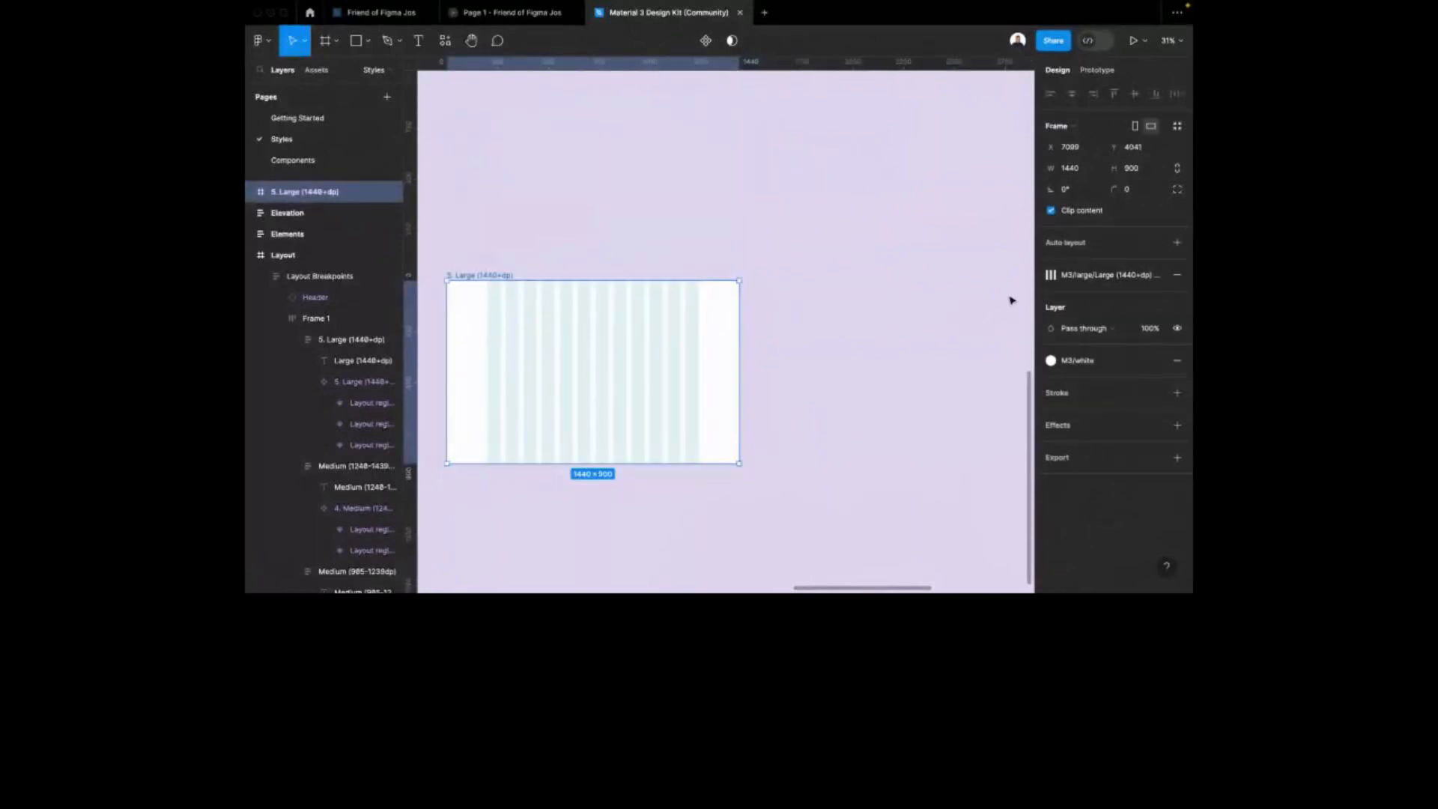
{"action": "left_click", "coordinate": [1055, 276]}
{"action": "left_click", "coordinate": [1159, 379]}
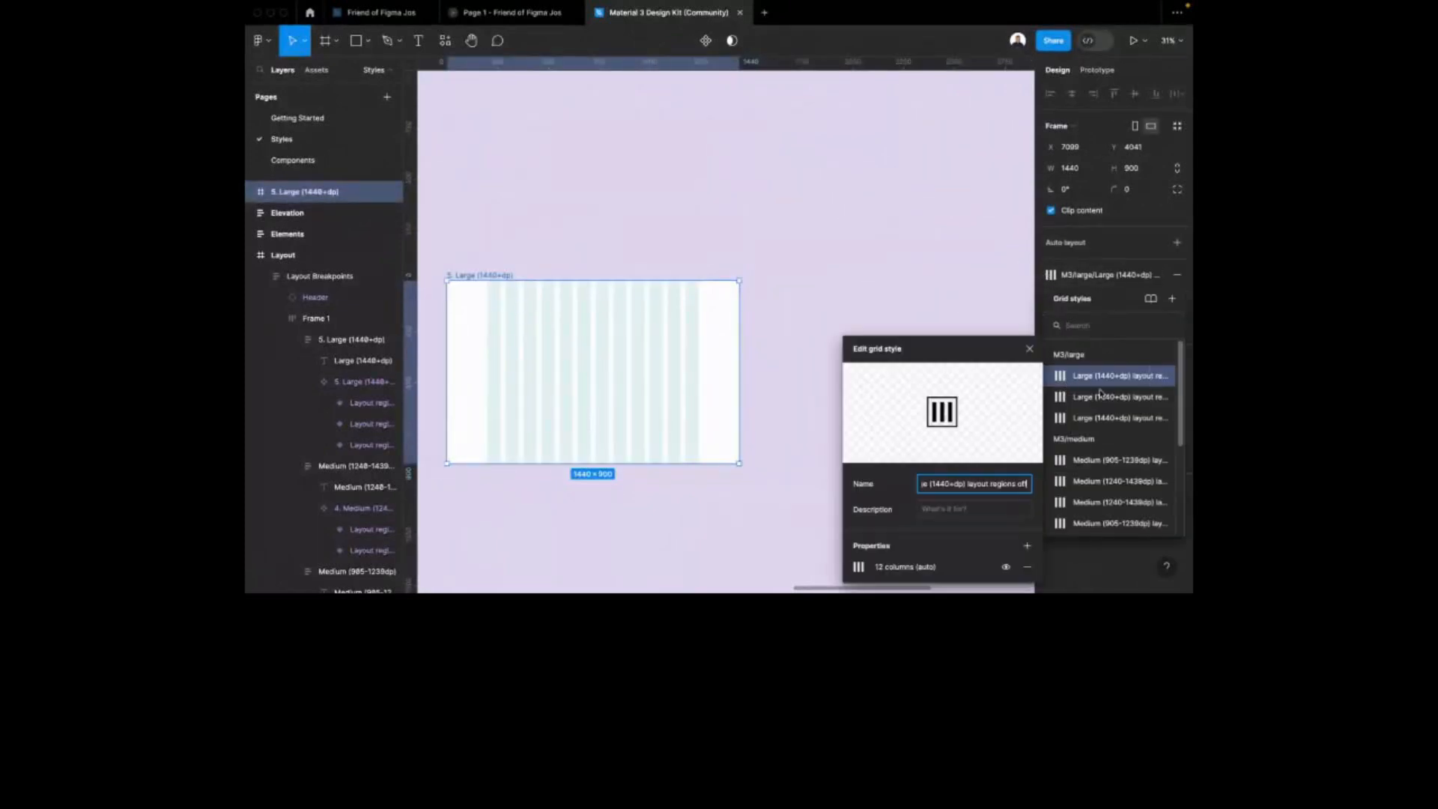
{"action": "left_click", "coordinate": [859, 567]}
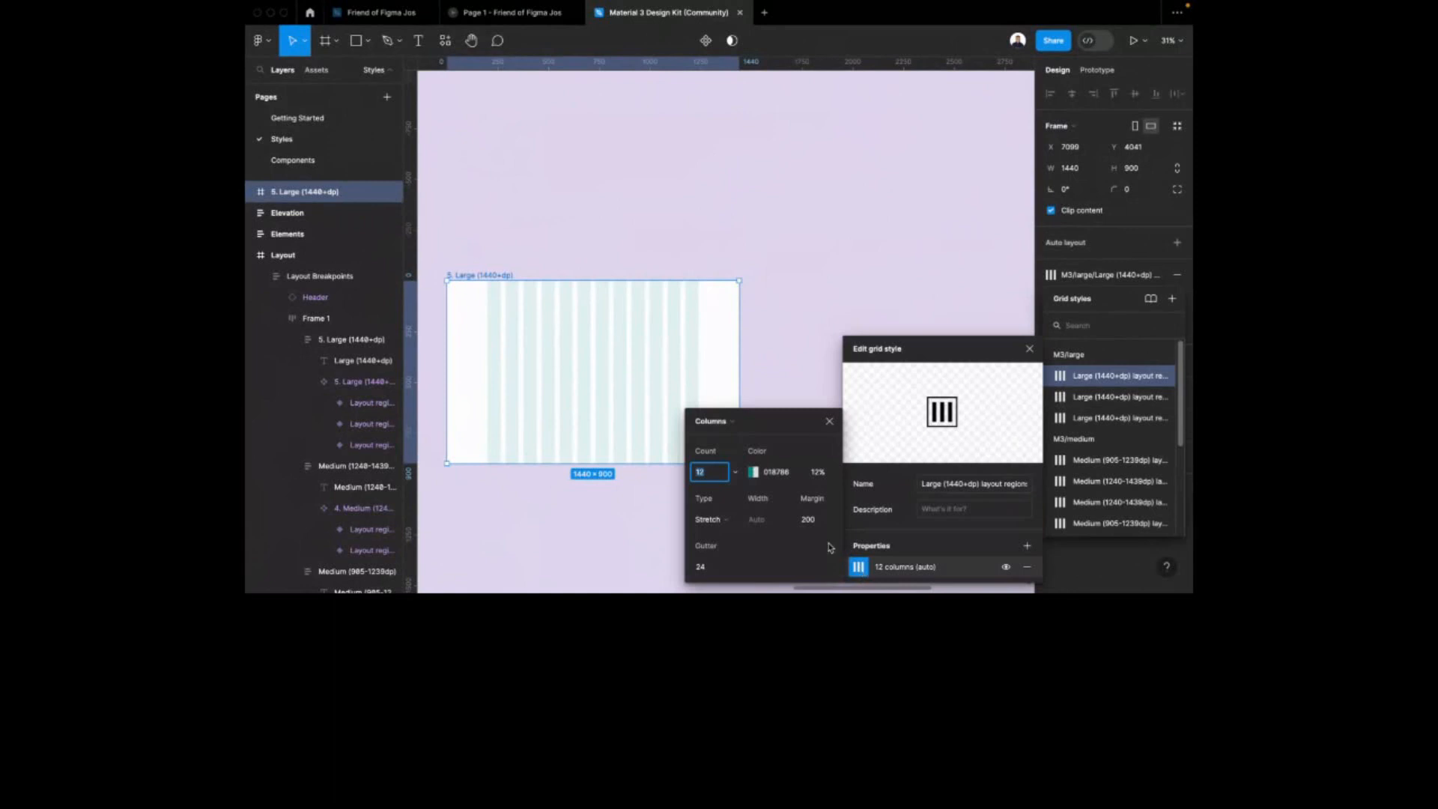
{"action": "left_click", "coordinate": [730, 520]}
{"action": "left_click", "coordinate": [715, 506]}
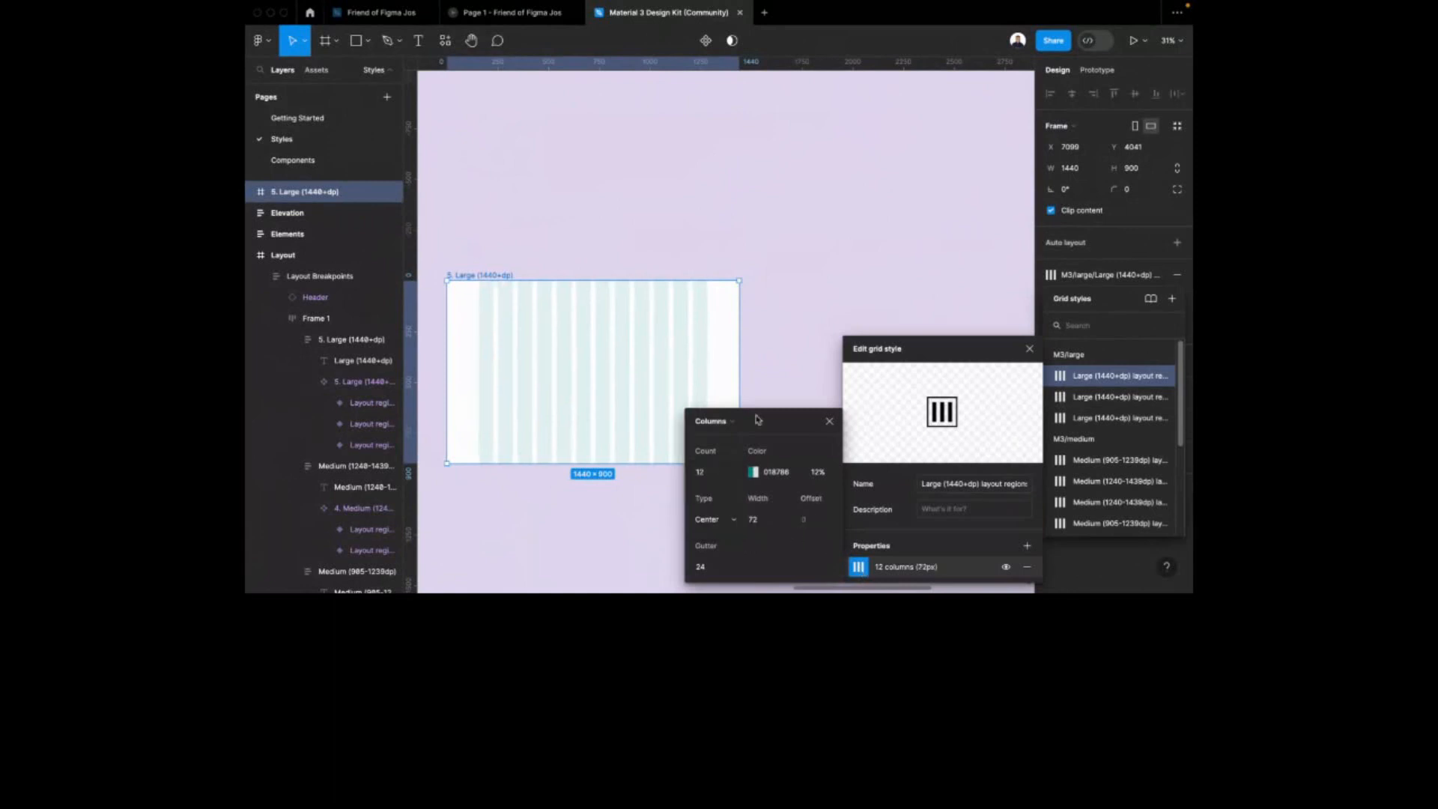
{"action": "left_click", "coordinate": [809, 314]}
Draw a rectangle of about 1128 × 562 spanning all columns of the detached frame and set its horizontal constraint to Center
{"action": "key", "text": "r"}
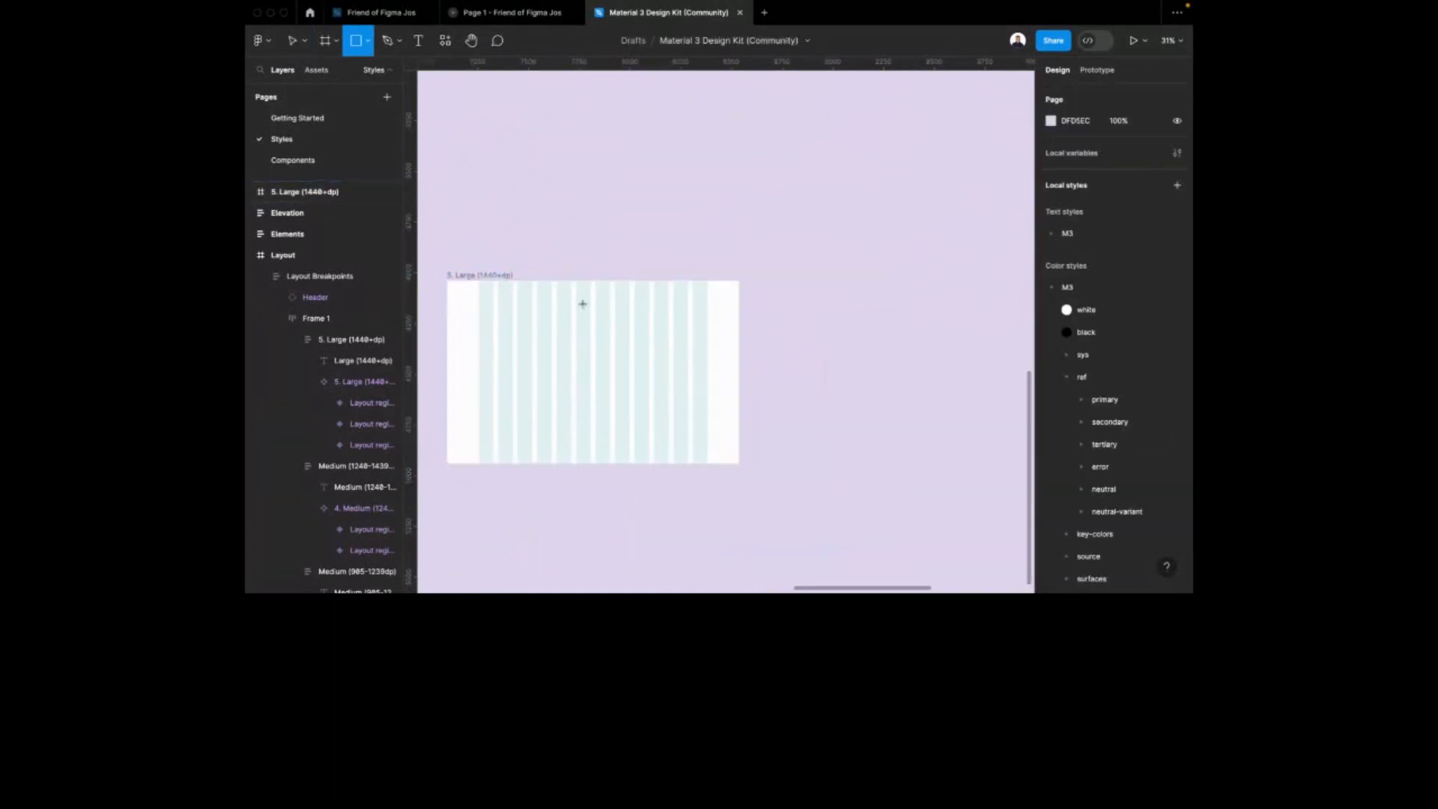
{"action": "left_click_drag", "start_coordinate": [480, 295], "coordinate": [708, 408]}
{"action": "left_click", "coordinate": [628, 237]}
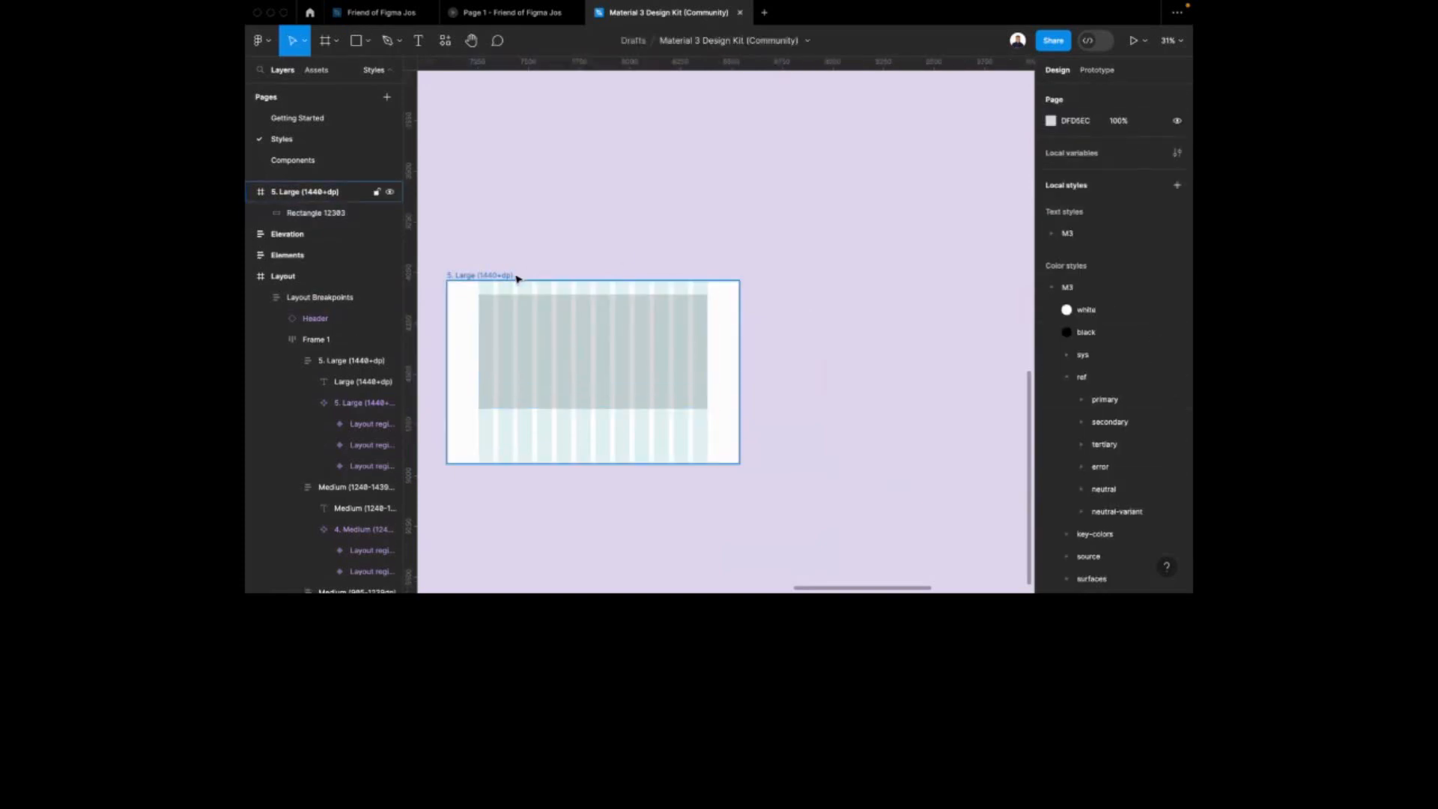
{"action": "left_click", "coordinate": [517, 275]}
{"action": "left_click", "coordinate": [682, 334]}
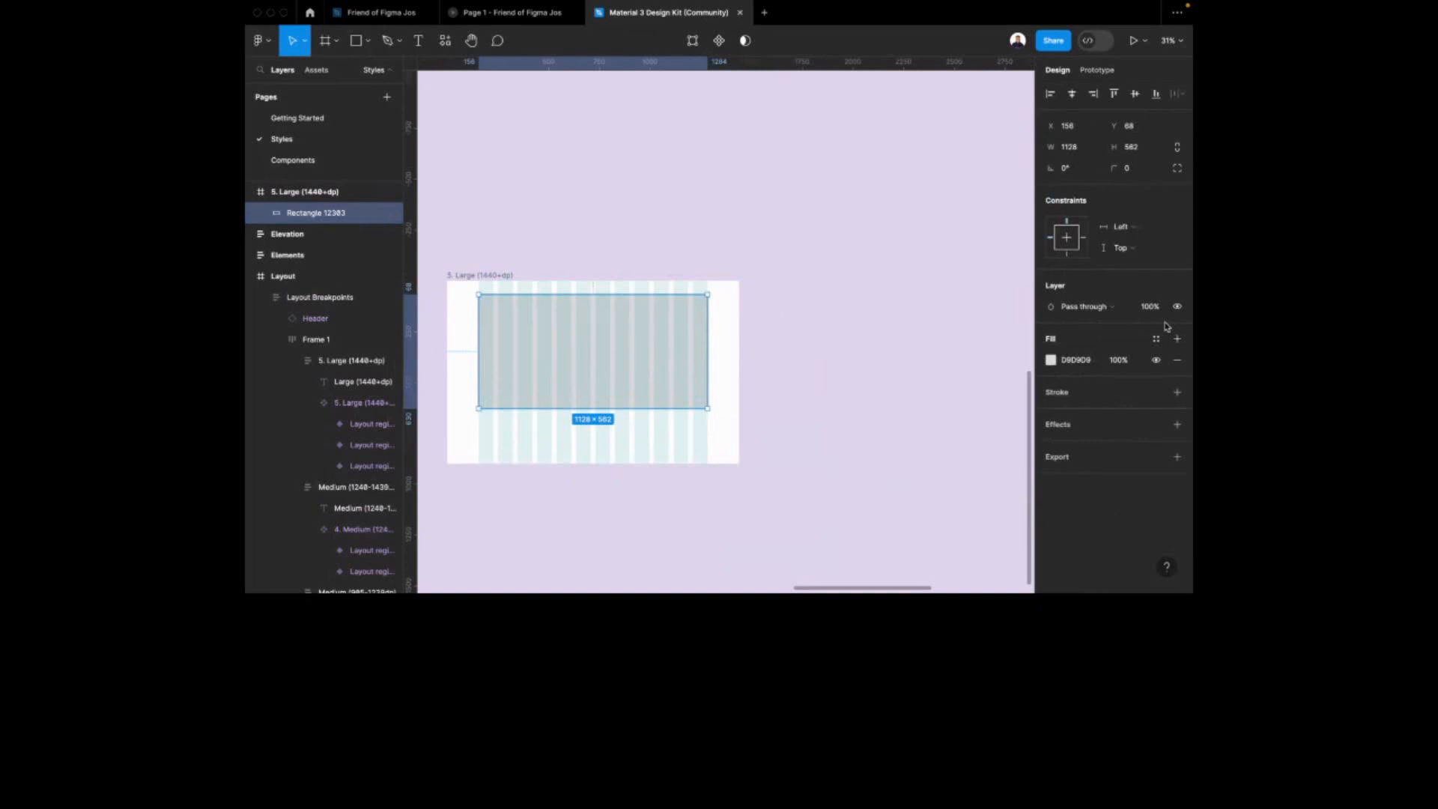
{"action": "left_click", "coordinate": [1130, 228]}
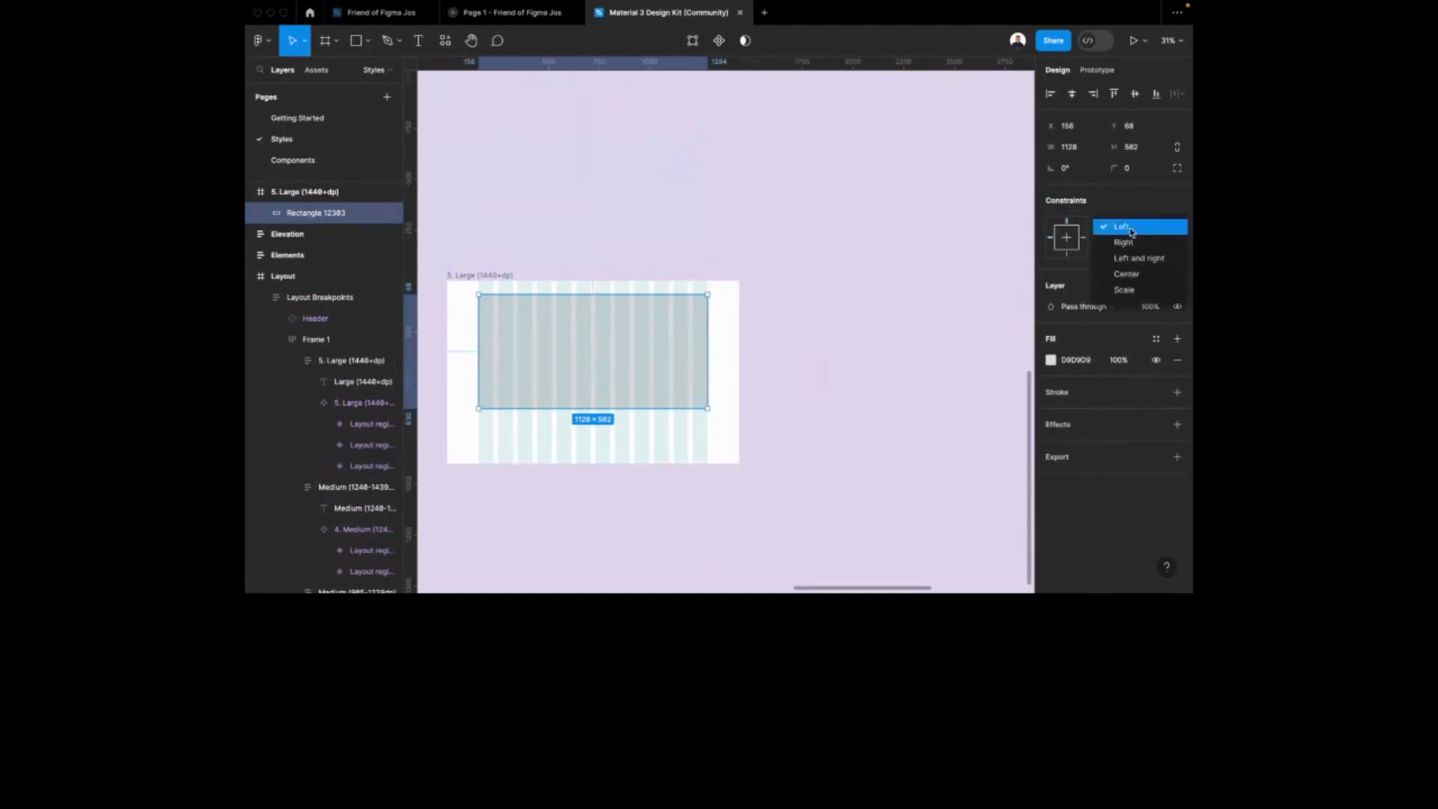
{"action": "left_click", "coordinate": [1127, 274]}
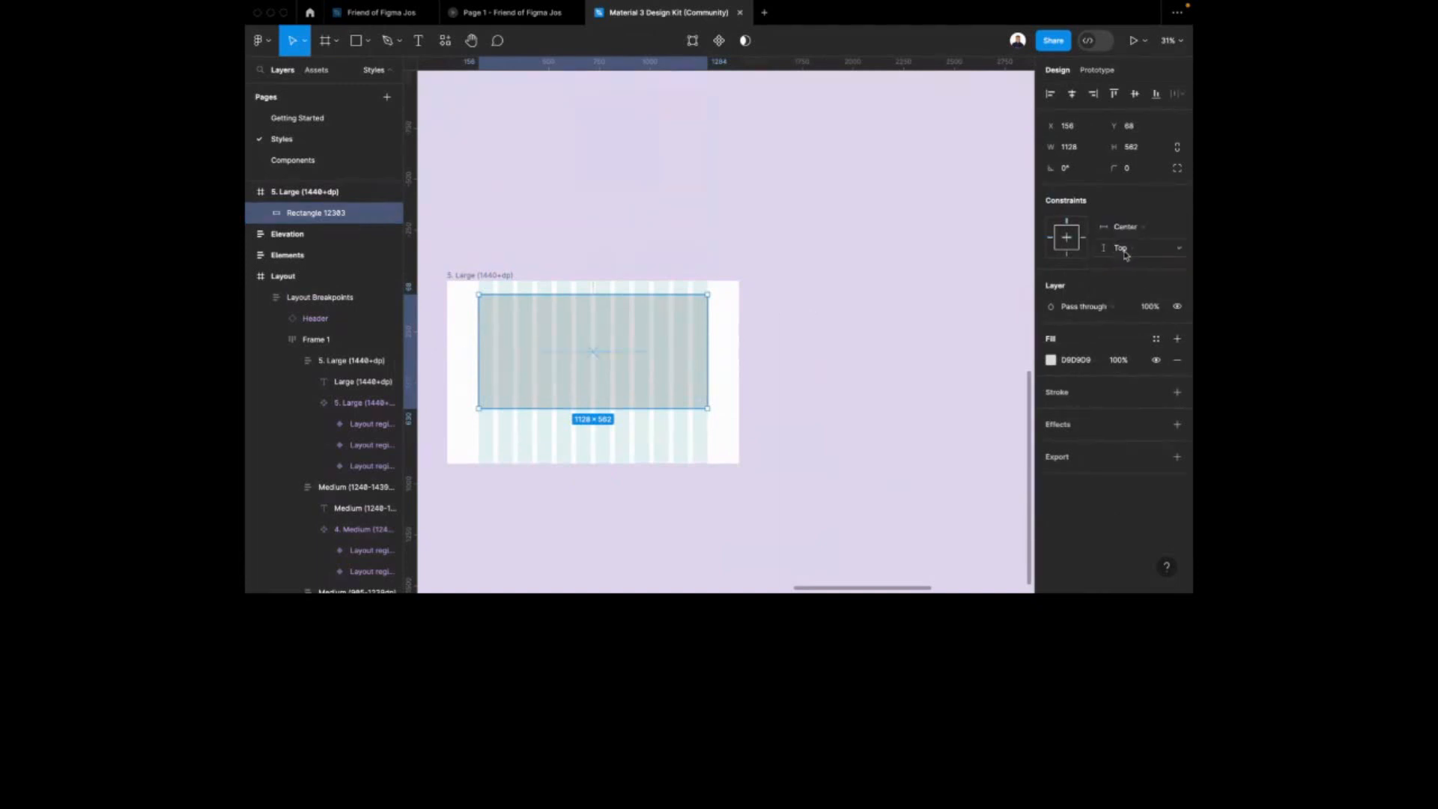
Widen the 5. Large (1440+dp) frame to about 2922 to test the rectangle's centre constraint, and undo the resize
{"action": "left_click", "coordinate": [749, 287]}
{"action": "left_click", "coordinate": [532, 283]}
{"action": "left_click_drag", "start_coordinate": [738, 323], "coordinate": [922, 278]}
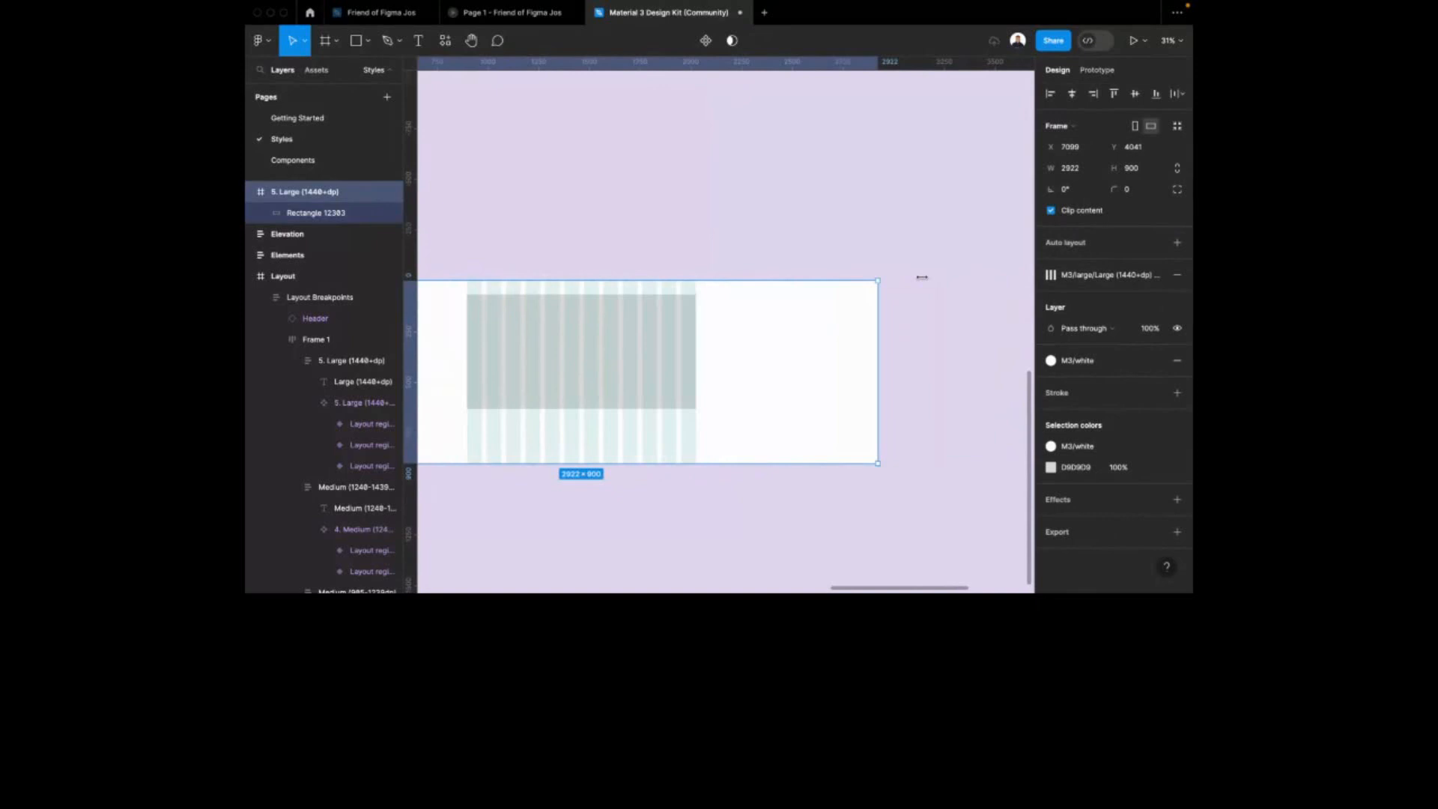
{"action": "key", "text": "super+z"}
Stretch the 5. Large (1440+dp) frame wider once more, undo the resize and remove the test frame from the canvas
{"action": "scroll", "coordinate": [922, 277], "scroll_direction": "down", "scroll_amount": 5}
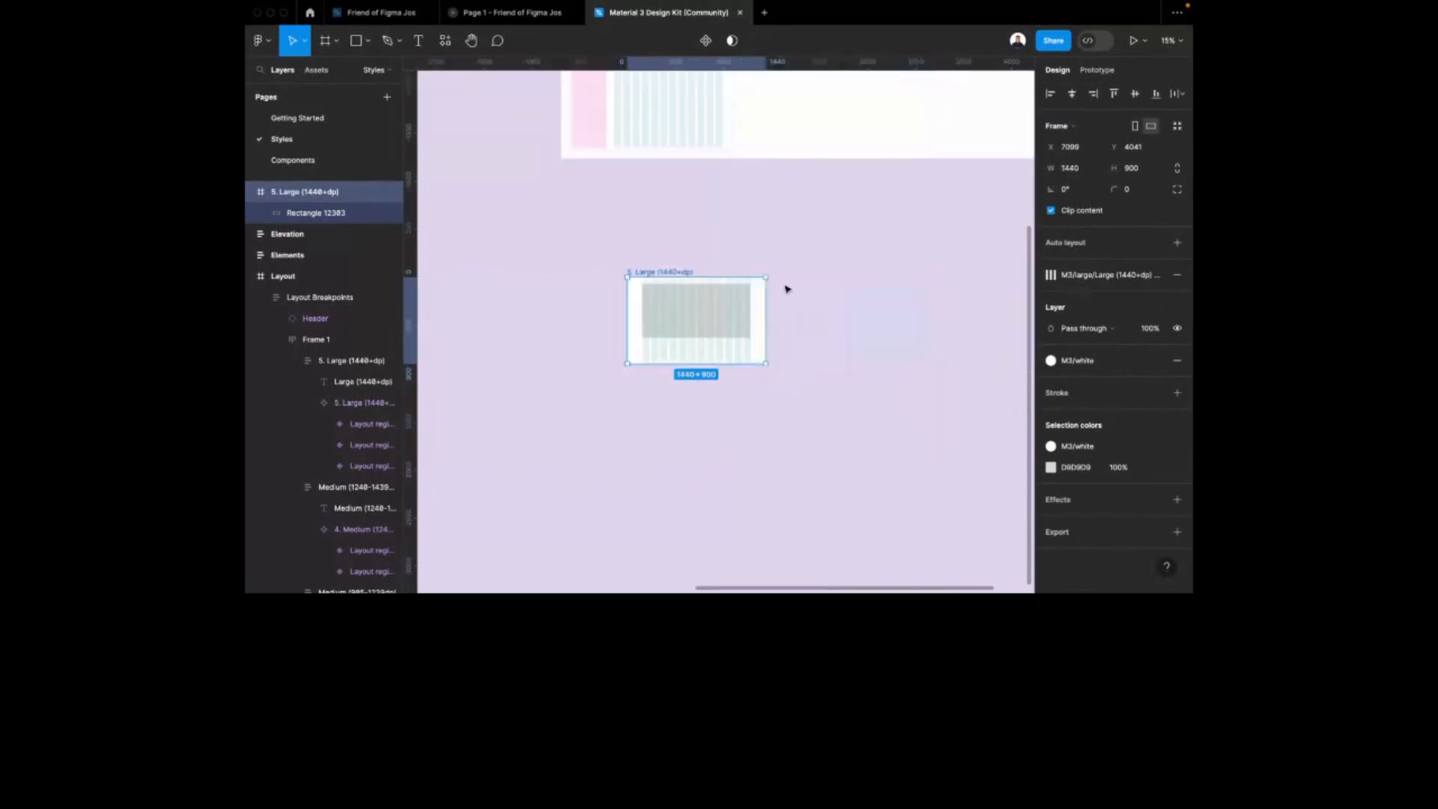
{"action": "left_click", "coordinate": [736, 304]}
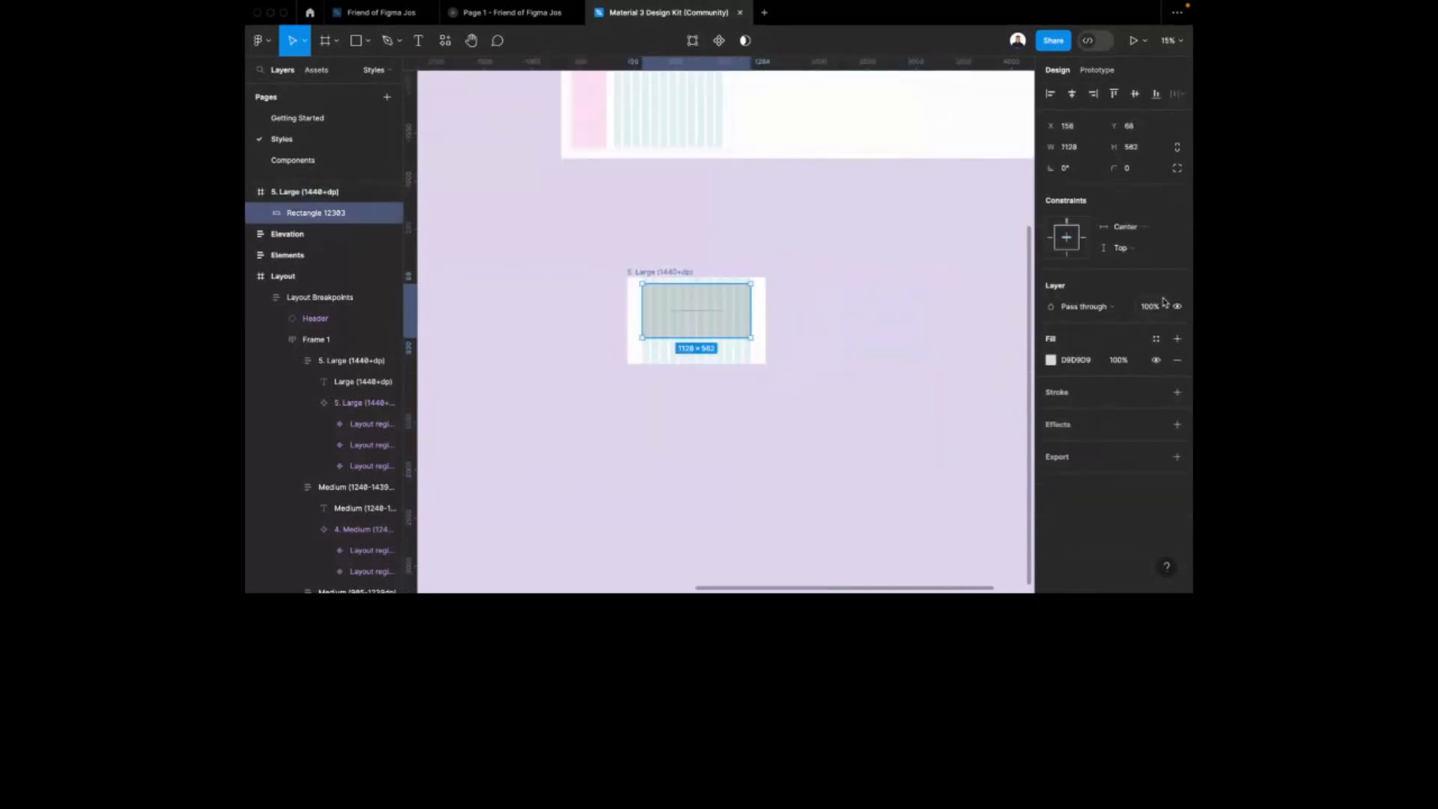
{"action": "left_click", "coordinate": [697, 280]}
{"action": "left_click_drag", "start_coordinate": [768, 298], "coordinate": [857, 321]}
{"action": "key", "text": "ctrl+z"}
{"action": "key", "text": "ctrl+z"}
{"action": "key", "text": "ctrl+z"}
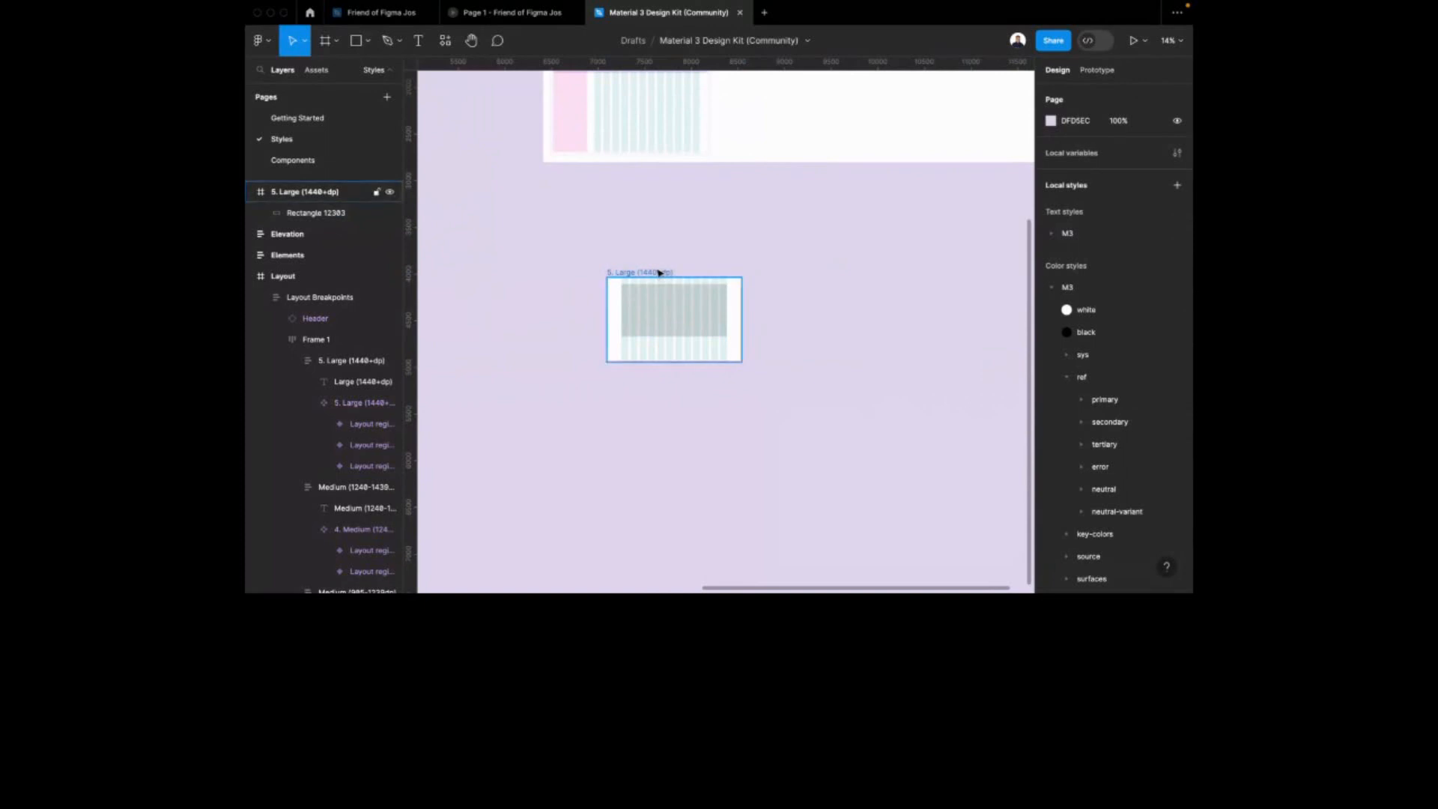
{"action": "key", "text": "ctrl+z"}
Examine the heading, notes and Large (1440+dp) column grid in the Layout Breakpoints section
{"action": "scroll", "coordinate": [700, 279], "scroll_direction": "up", "scroll_amount": 5}
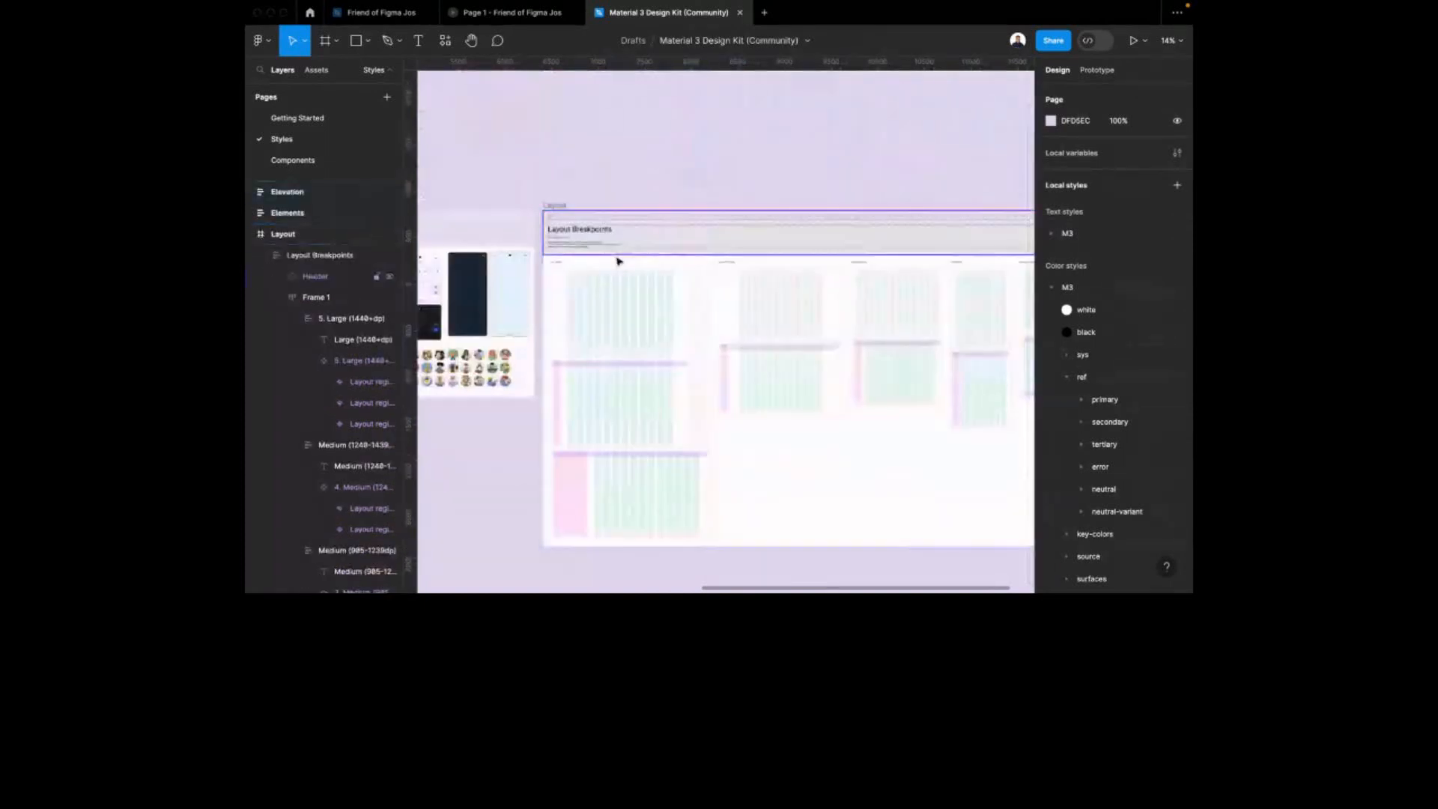
{"action": "scroll", "coordinate": [618, 261], "scroll_direction": "up", "scroll_amount": 5}
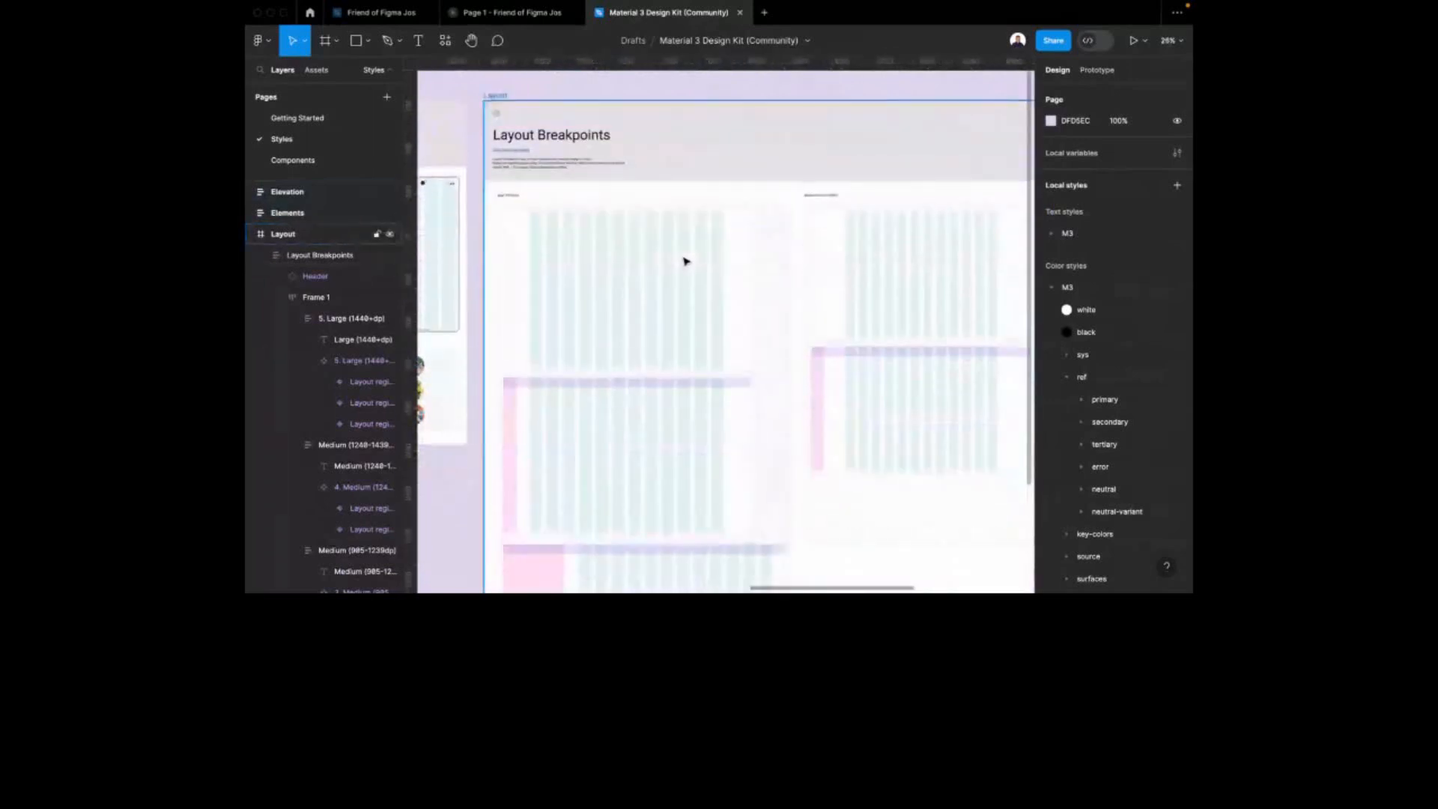
{"action": "scroll", "coordinate": [684, 258], "scroll_direction": "up", "scroll_amount": 5}
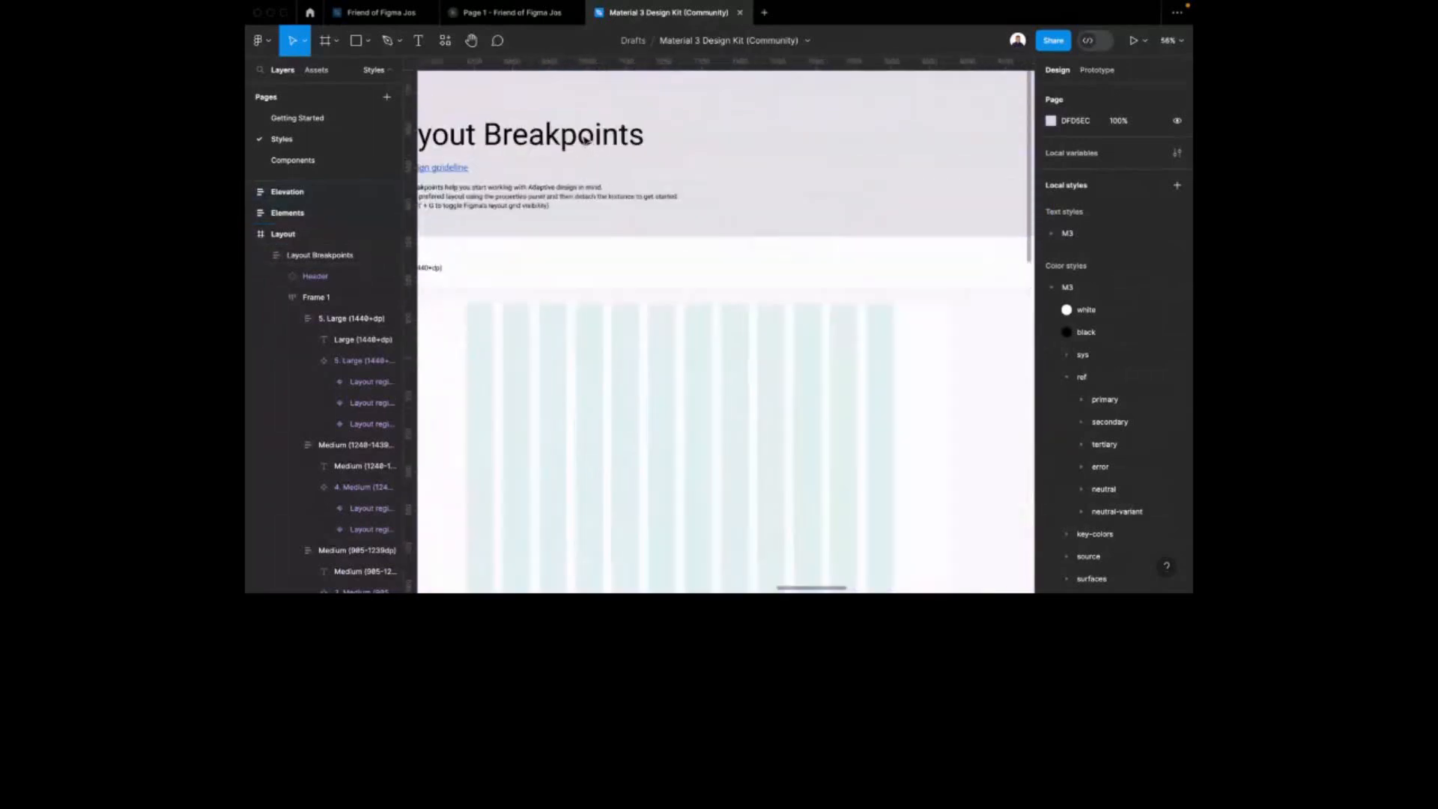
{"action": "scroll", "coordinate": [690, 240], "scroll_direction": "down", "scroll_amount": 2}
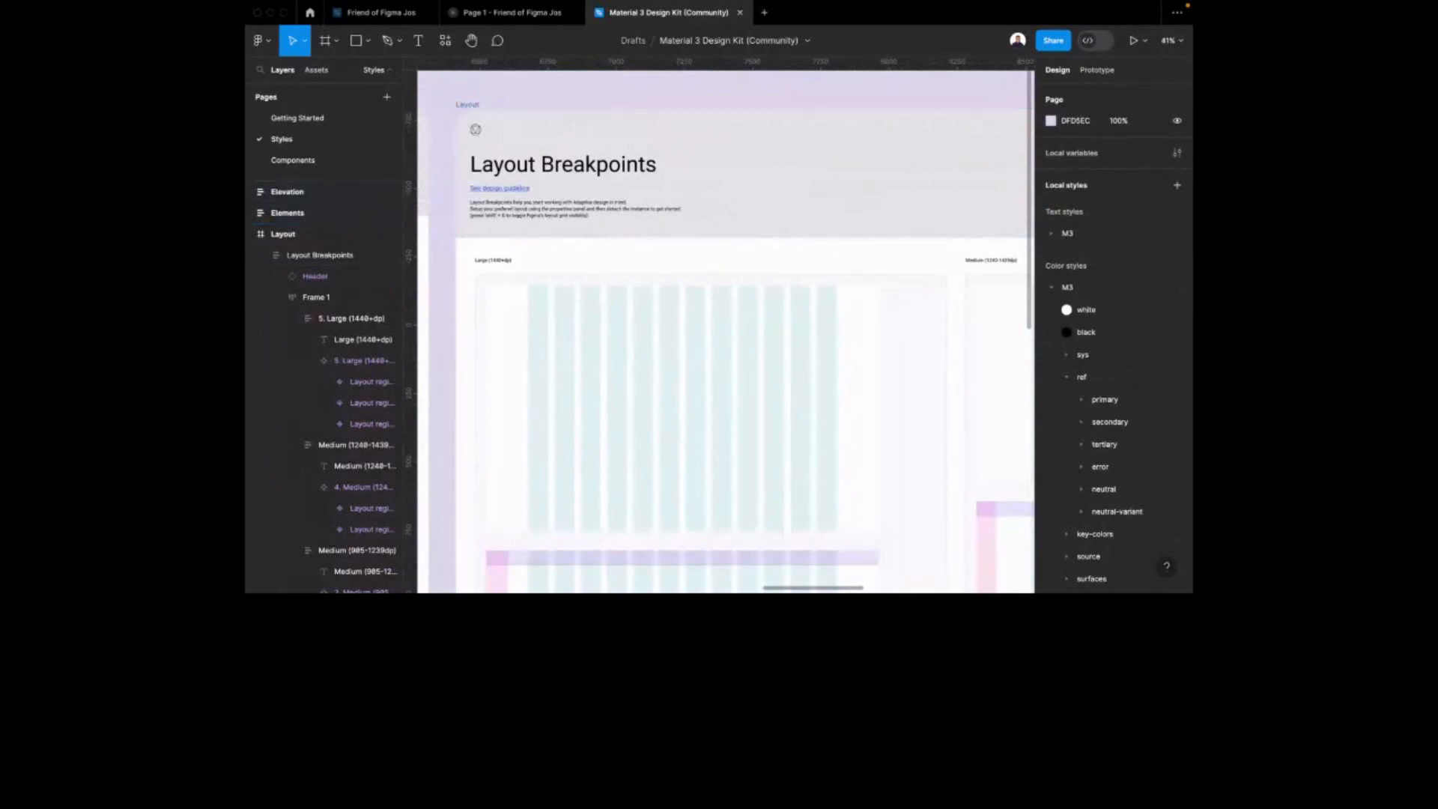
{"action": "left_click", "coordinate": [931, 440]}
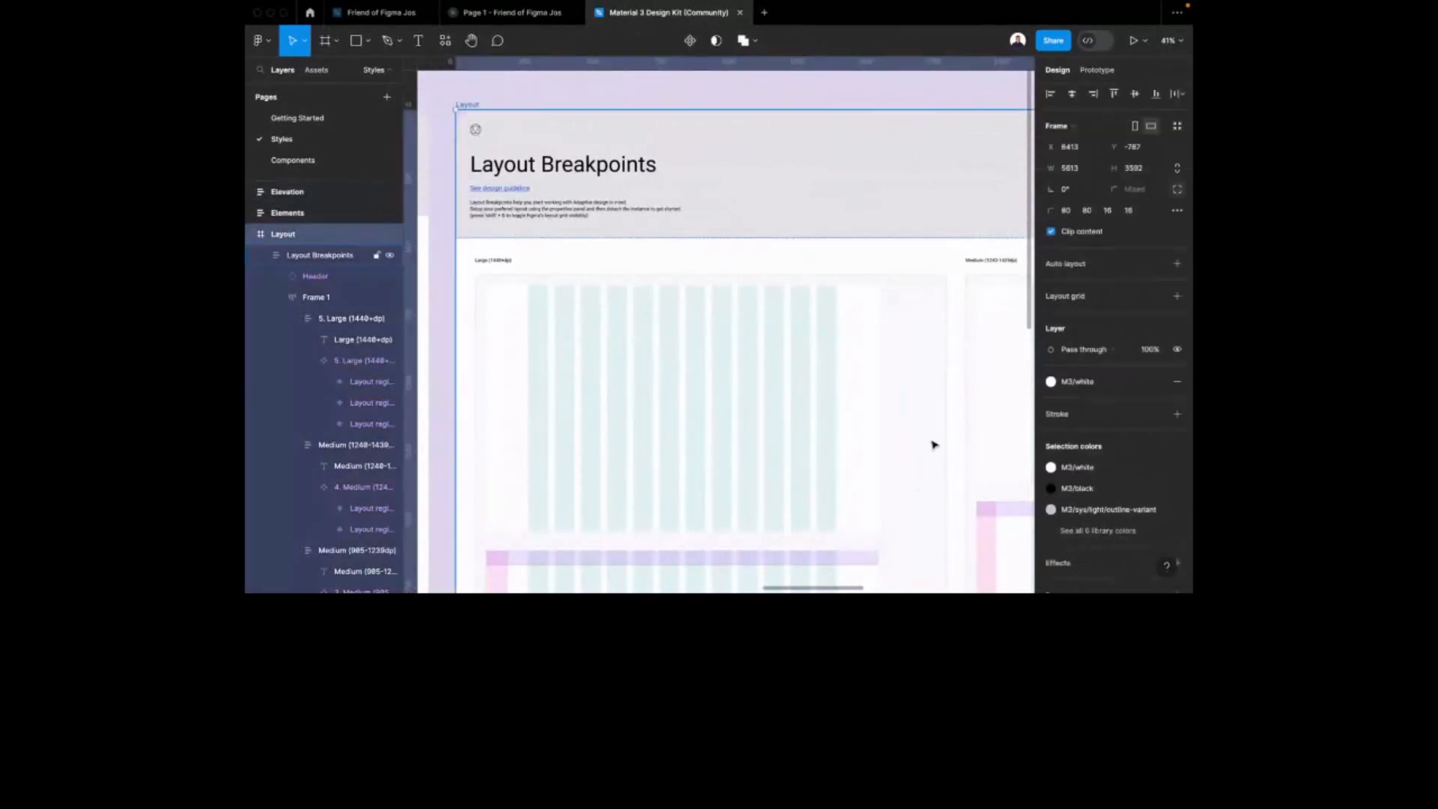
Switch to Chrome and review the device presets for the responsive dimensions of the Twitter home page
{"action": "key", "text": "ctrl+Up"}
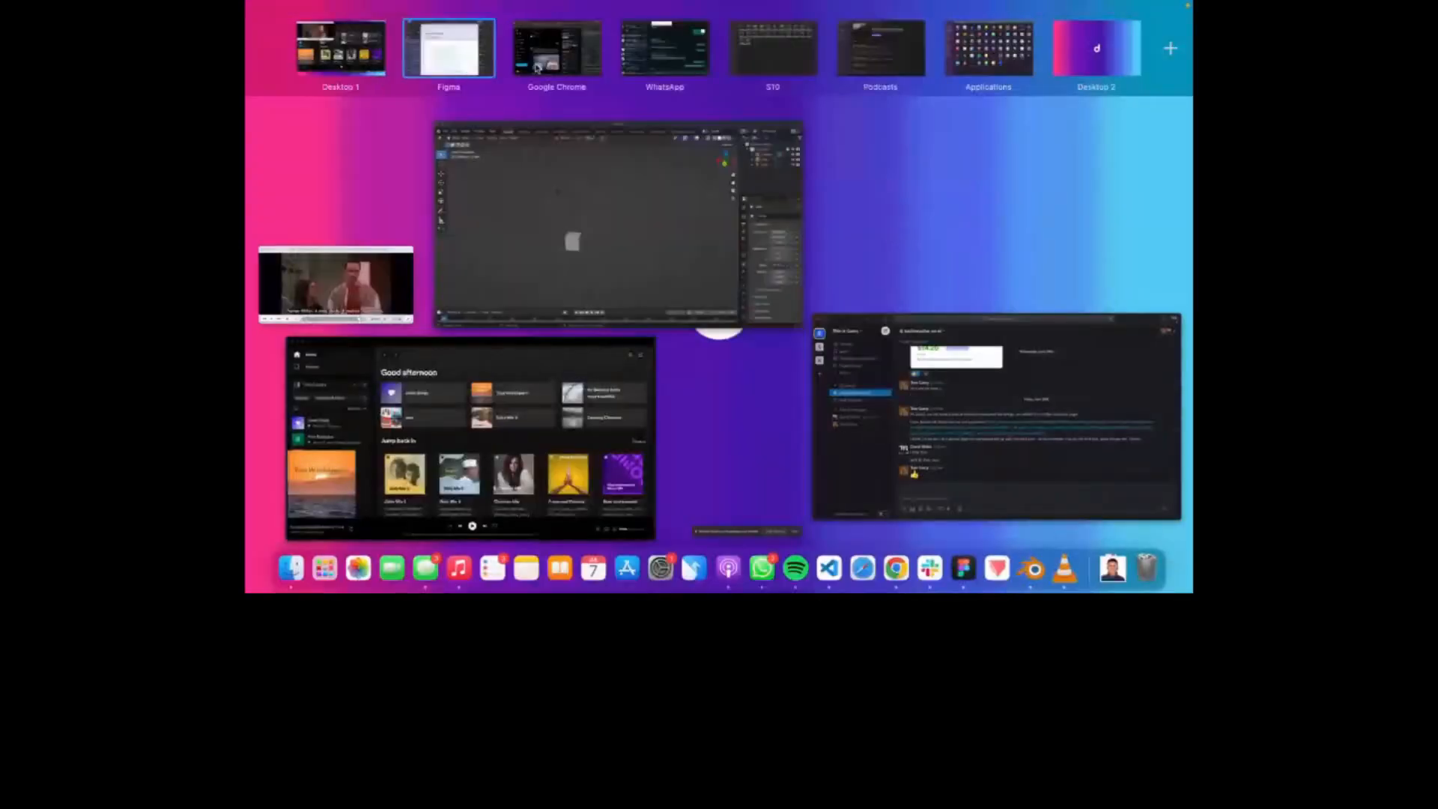
{"action": "left_click", "coordinate": [537, 67]}
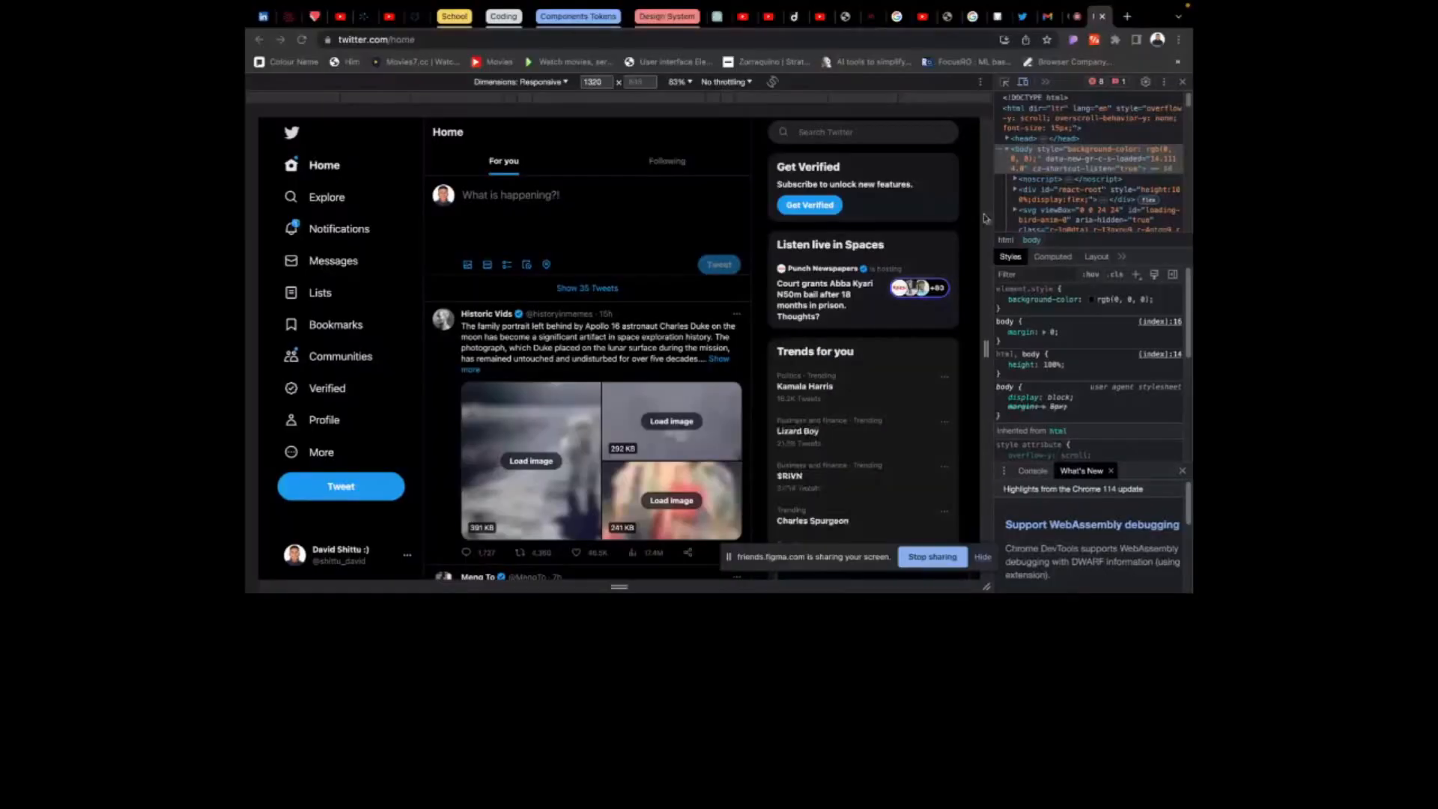
{"action": "left_click", "coordinate": [565, 83]}
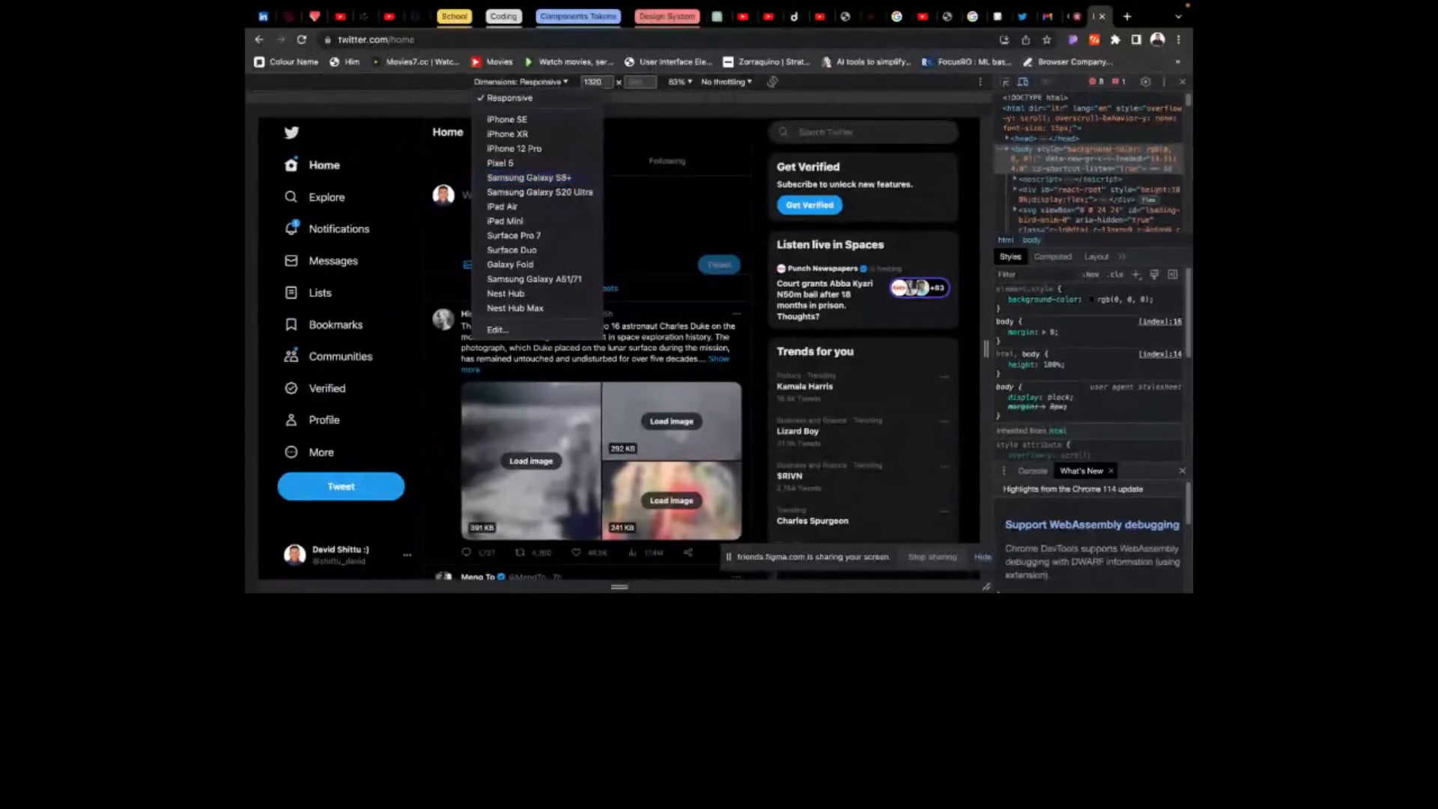
{"action": "left_click", "coordinate": [988, 101]}
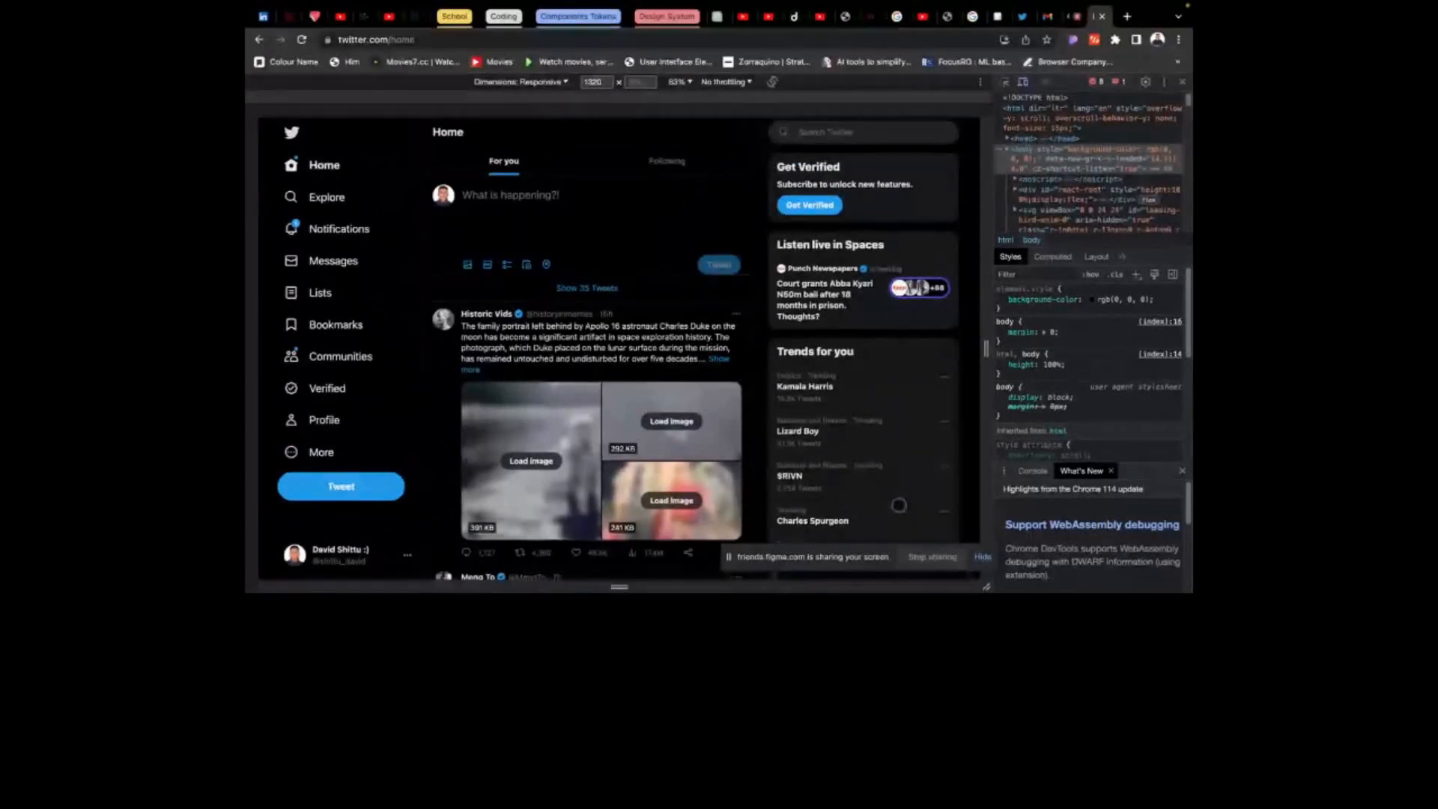
Switch back to Figma and open the Page 1 - Friend of Figma Jos file
{"action": "key", "text": "ctrl+Up"}
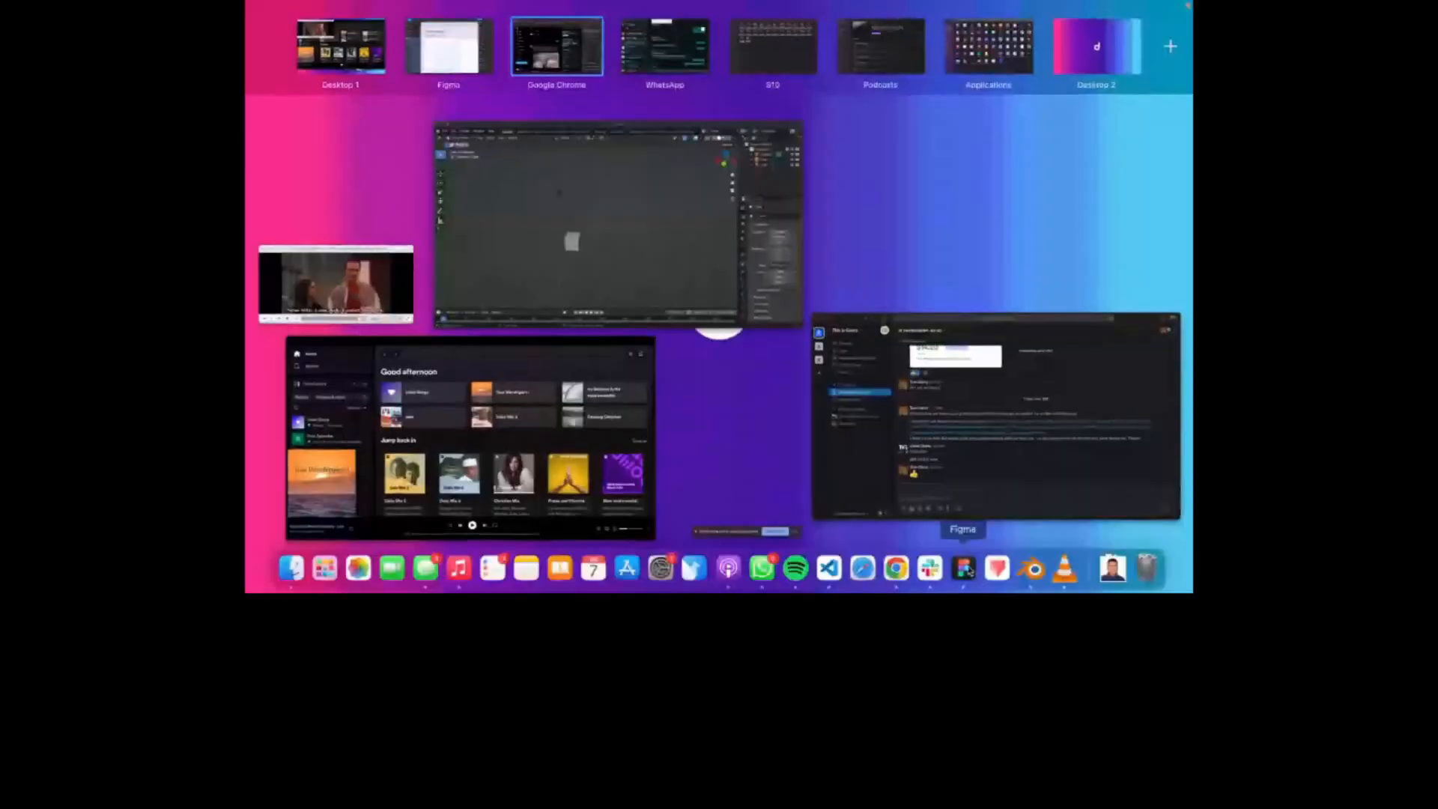
{"action": "left_click", "coordinate": [964, 569]}
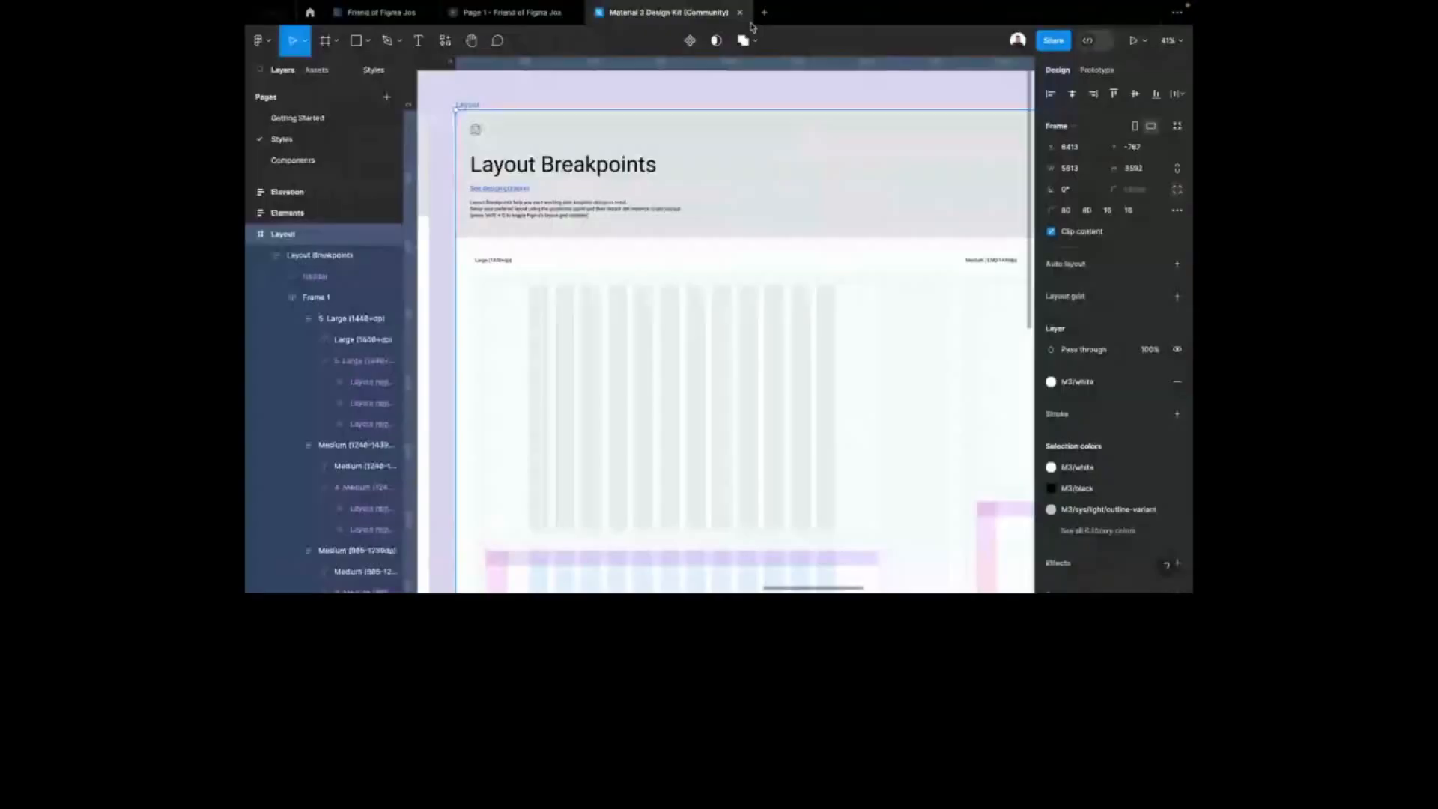
{"action": "left_click", "coordinate": [510, 12]}
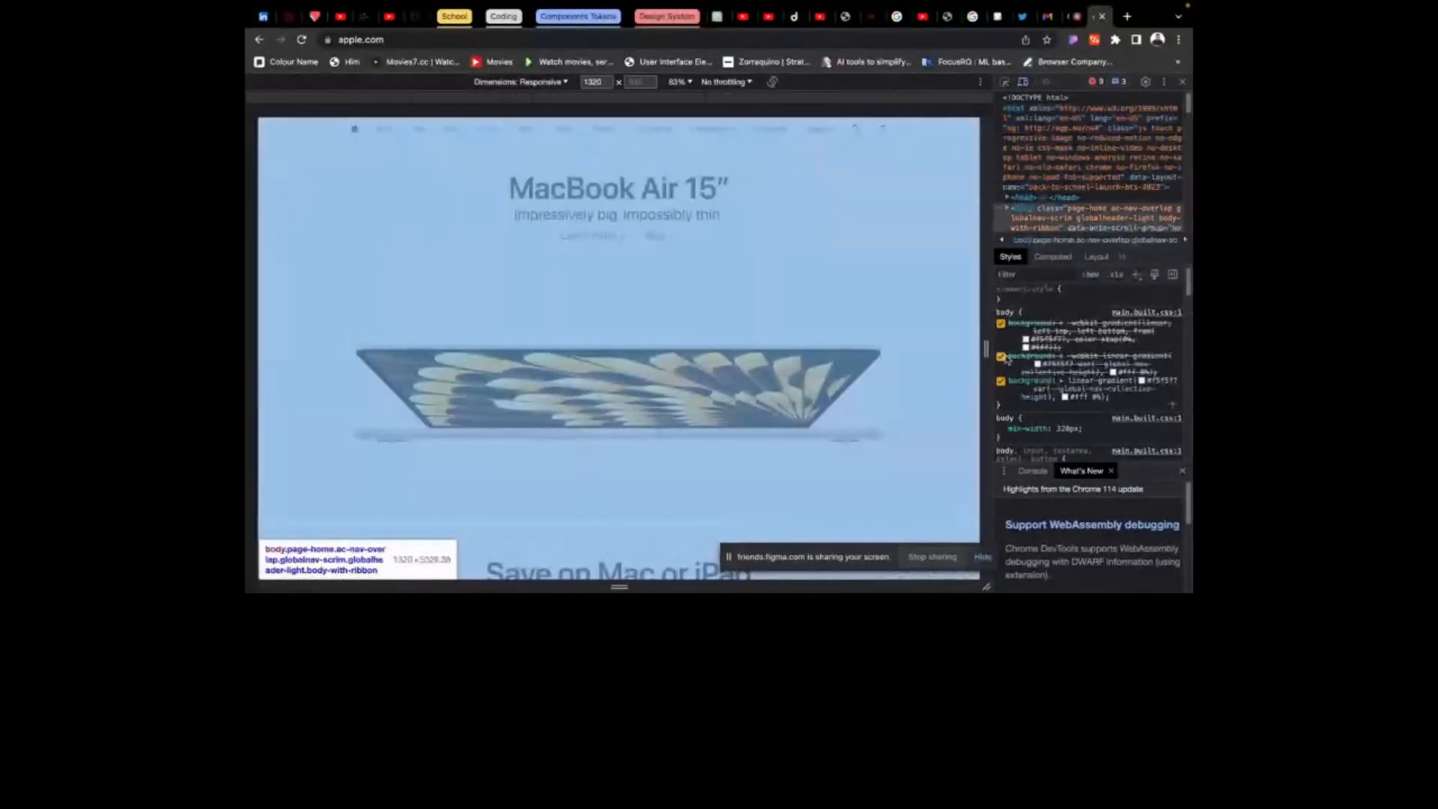
Narrow the responsive viewport of apple.com in Chrome to show how the page adapts
{"action": "left_click_drag", "start_coordinate": [989, 349], "coordinate": [816, 348]}
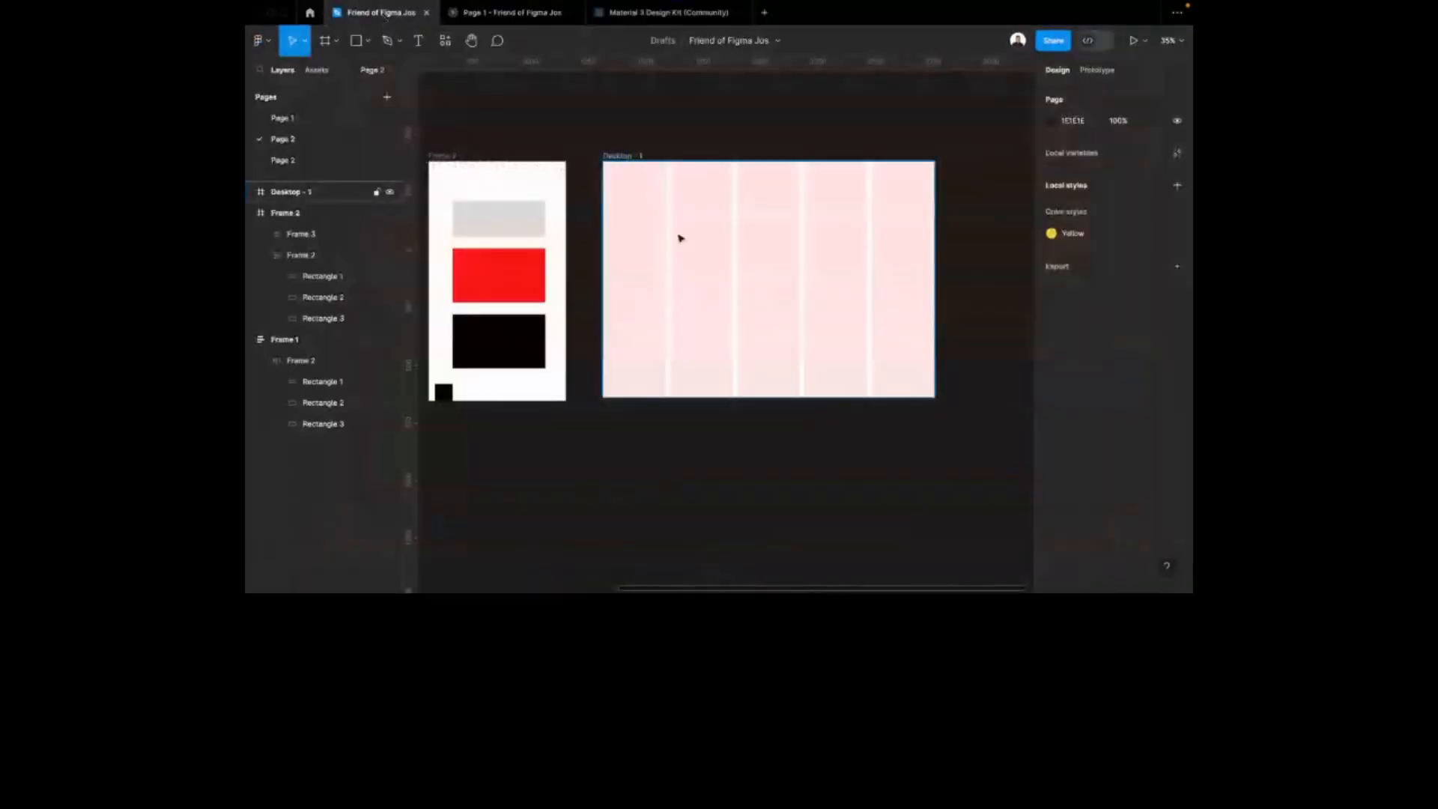
Create a 1440 × 1024 Desktop frame in the empty canvas area below the existing frames
{"action": "scroll", "coordinate": [678, 236], "scroll_direction": "down", "scroll_amount": 2}
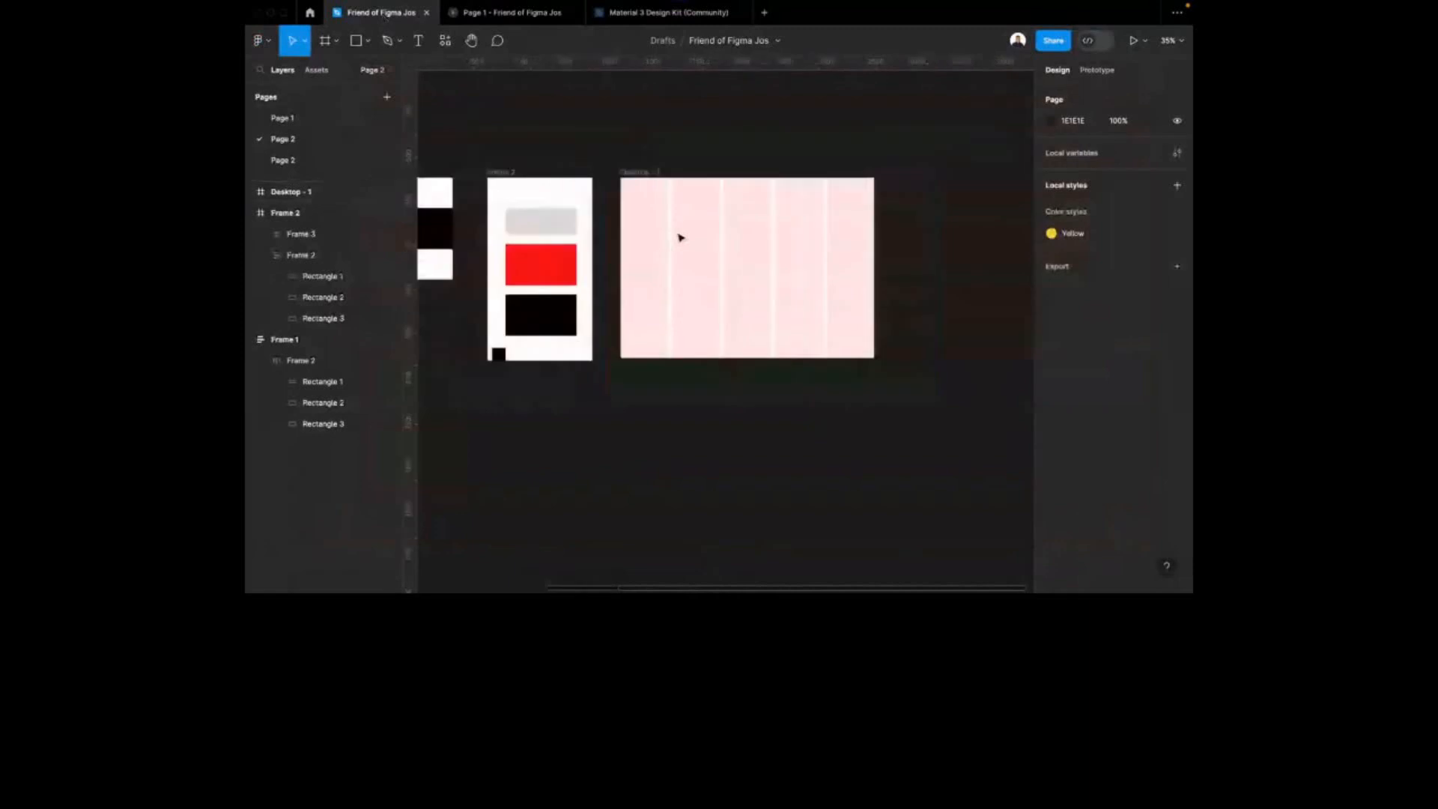
{"action": "scroll", "coordinate": [680, 238], "scroll_direction": "down", "scroll_amount": 3}
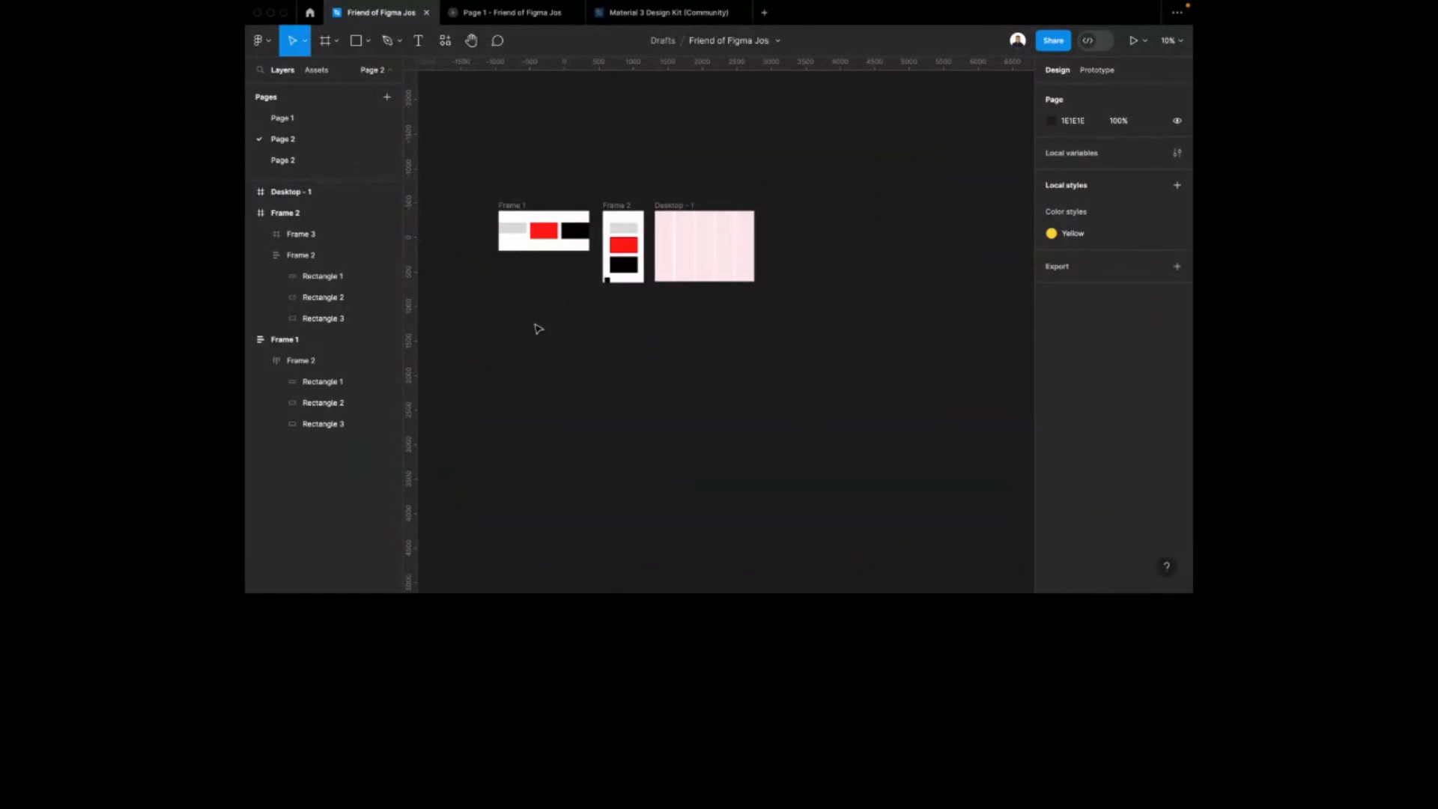
{"action": "scroll", "coordinate": [536, 324], "scroll_direction": "down", "scroll_amount": 2}
{"action": "scroll", "coordinate": [541, 294], "scroll_direction": "up", "scroll_amount": 3}
{"action": "scroll", "coordinate": [546, 298], "scroll_direction": "left", "scroll_amount": 5}
{"action": "scroll", "coordinate": [546, 298], "scroll_direction": "up", "scroll_amount": 2}
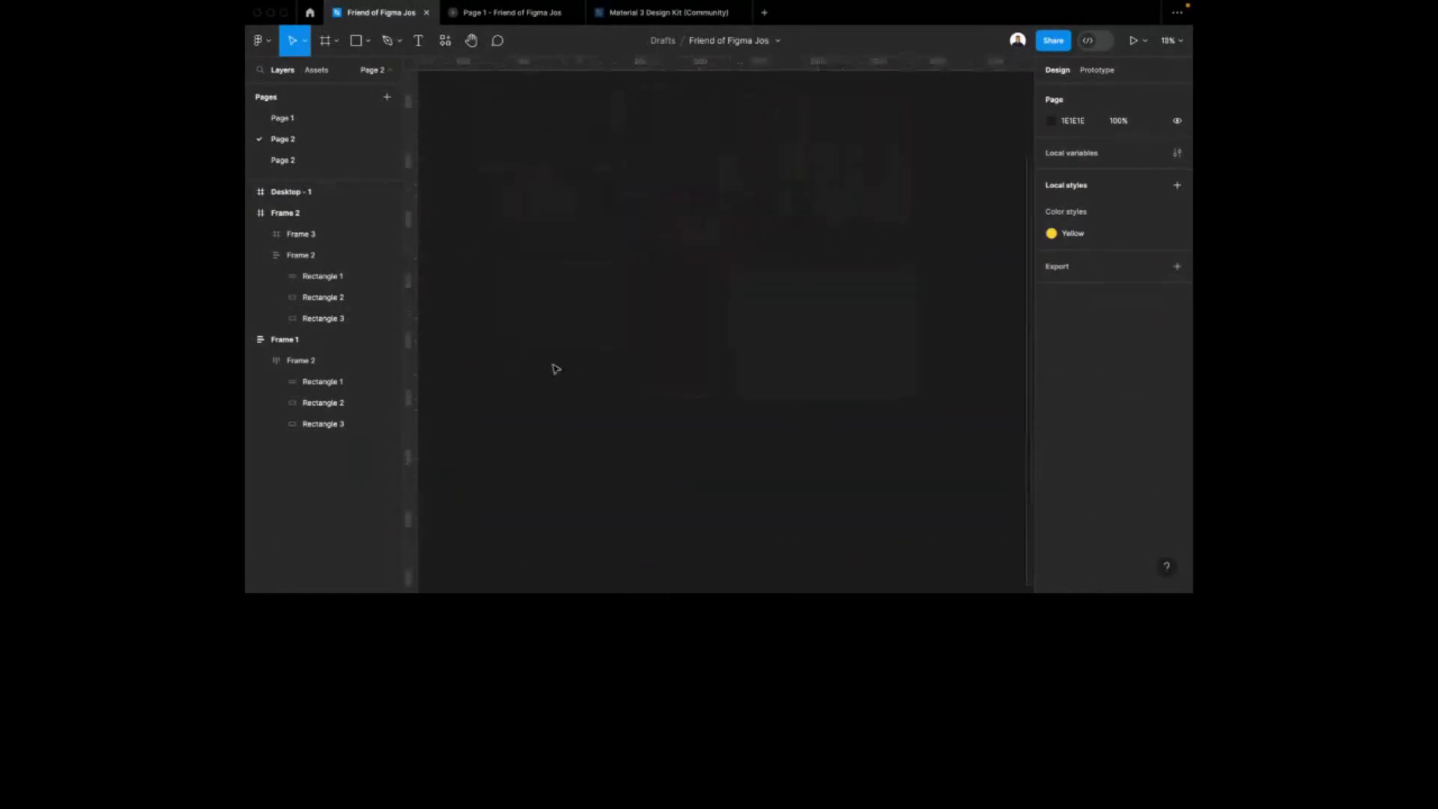
{"action": "scroll", "coordinate": [633, 360], "scroll_direction": "down", "scroll_amount": 2}
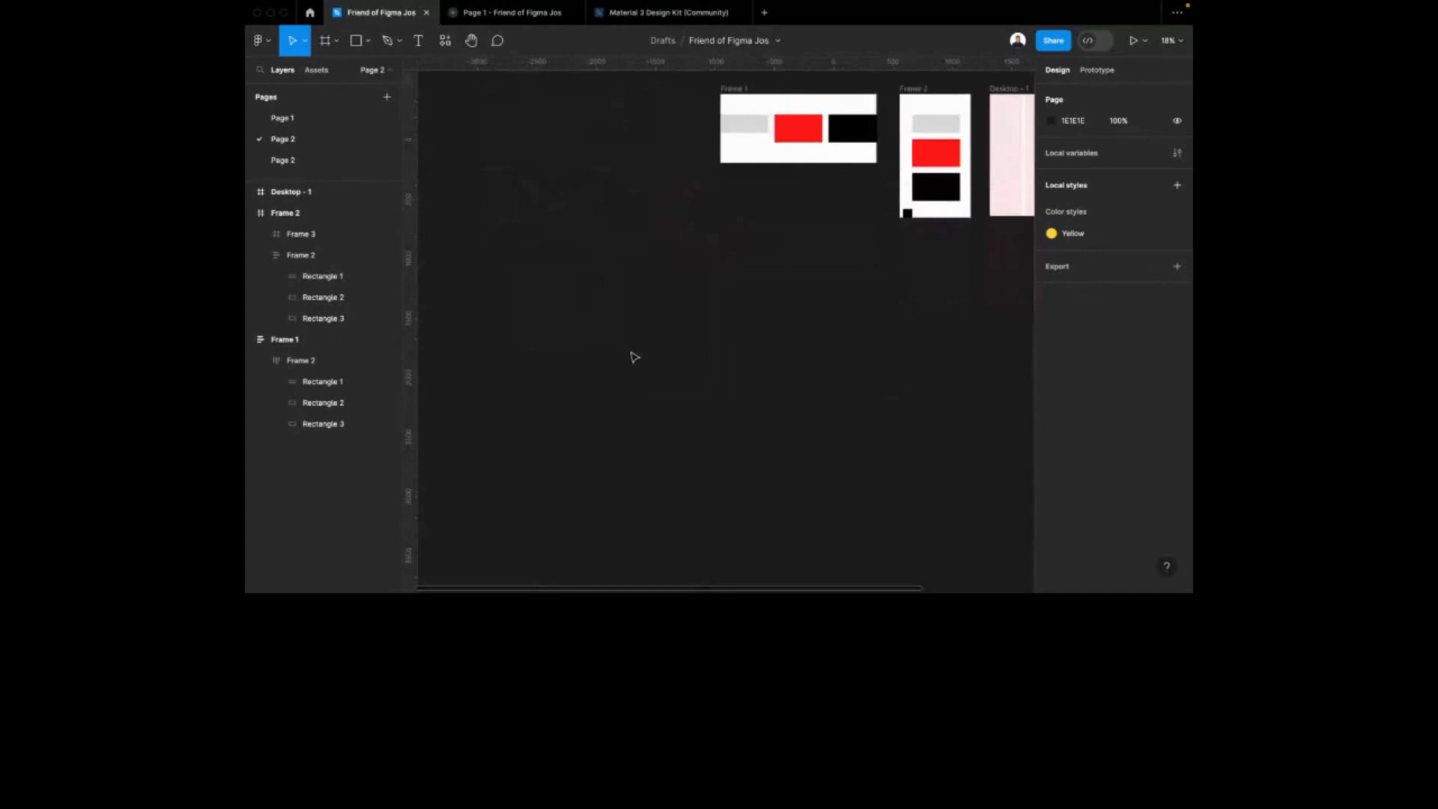
{"action": "key", "text": "f"}
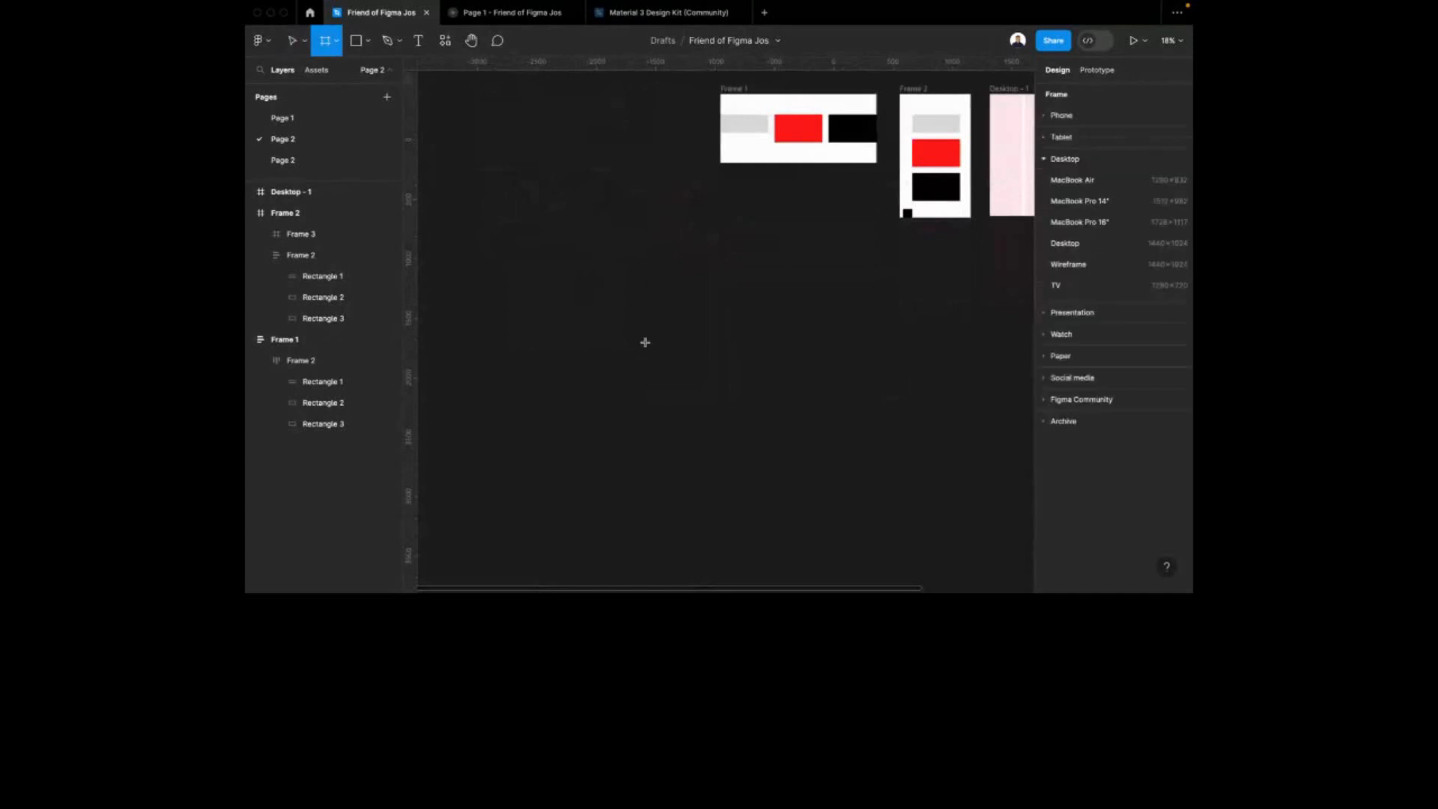
{"action": "left_click", "coordinate": [1133, 241]}
{"action": "left_click", "coordinate": [764, 150]}
{"action": "left_click", "coordinate": [678, 232]}
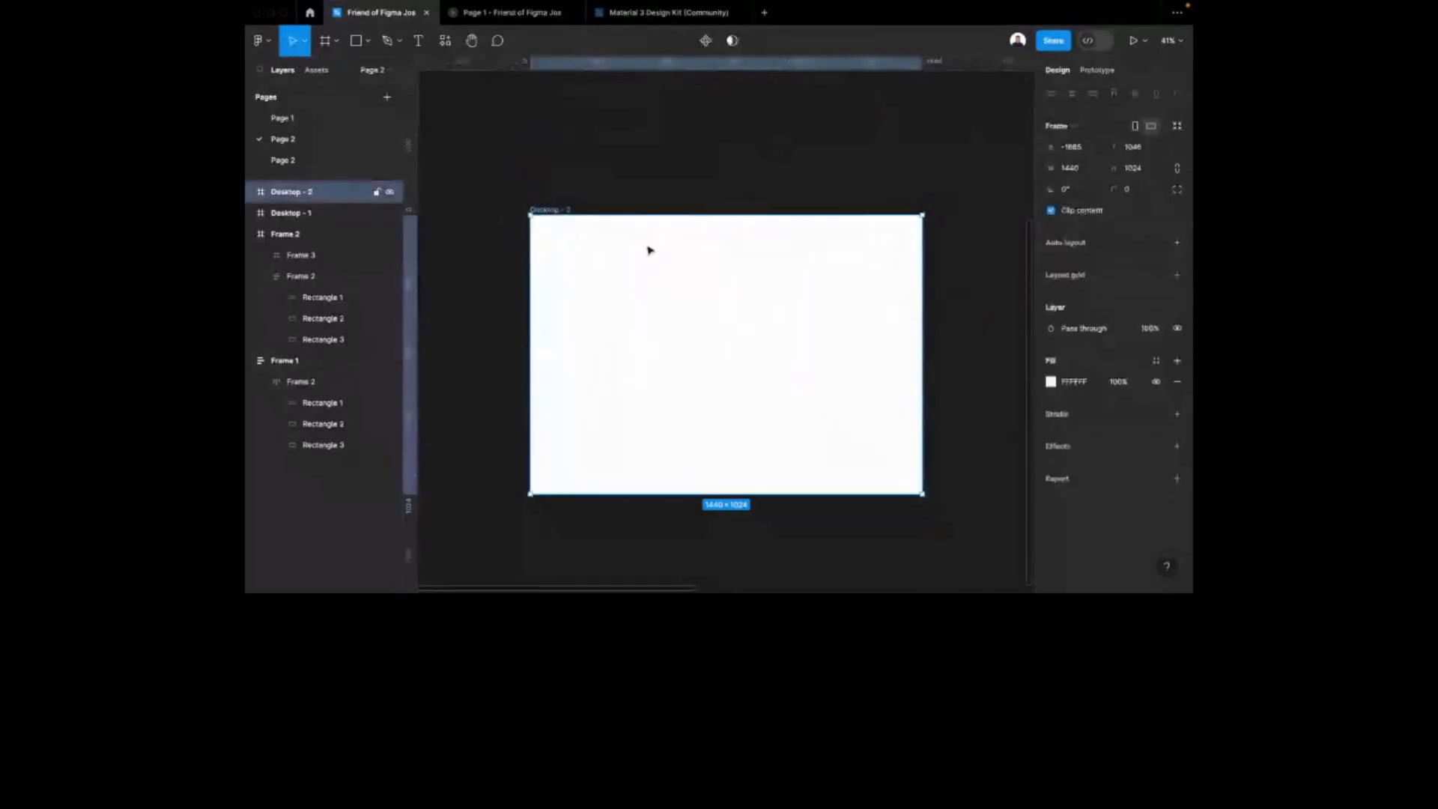
Move the new Desktop - 2 frame lower on the canvas, to about X -1736, Y 1382
{"action": "scroll", "coordinate": [678, 292], "scroll_direction": "down", "scroll_amount": 3}
{"action": "left_click_drag", "start_coordinate": [681, 324], "coordinate": [673, 377]}
{"action": "left_click", "coordinate": [726, 250]}
{"action": "left_click", "coordinate": [671, 361]}
{"action": "scroll", "coordinate": [660, 360], "scroll_direction": "up", "scroll_amount": 3}
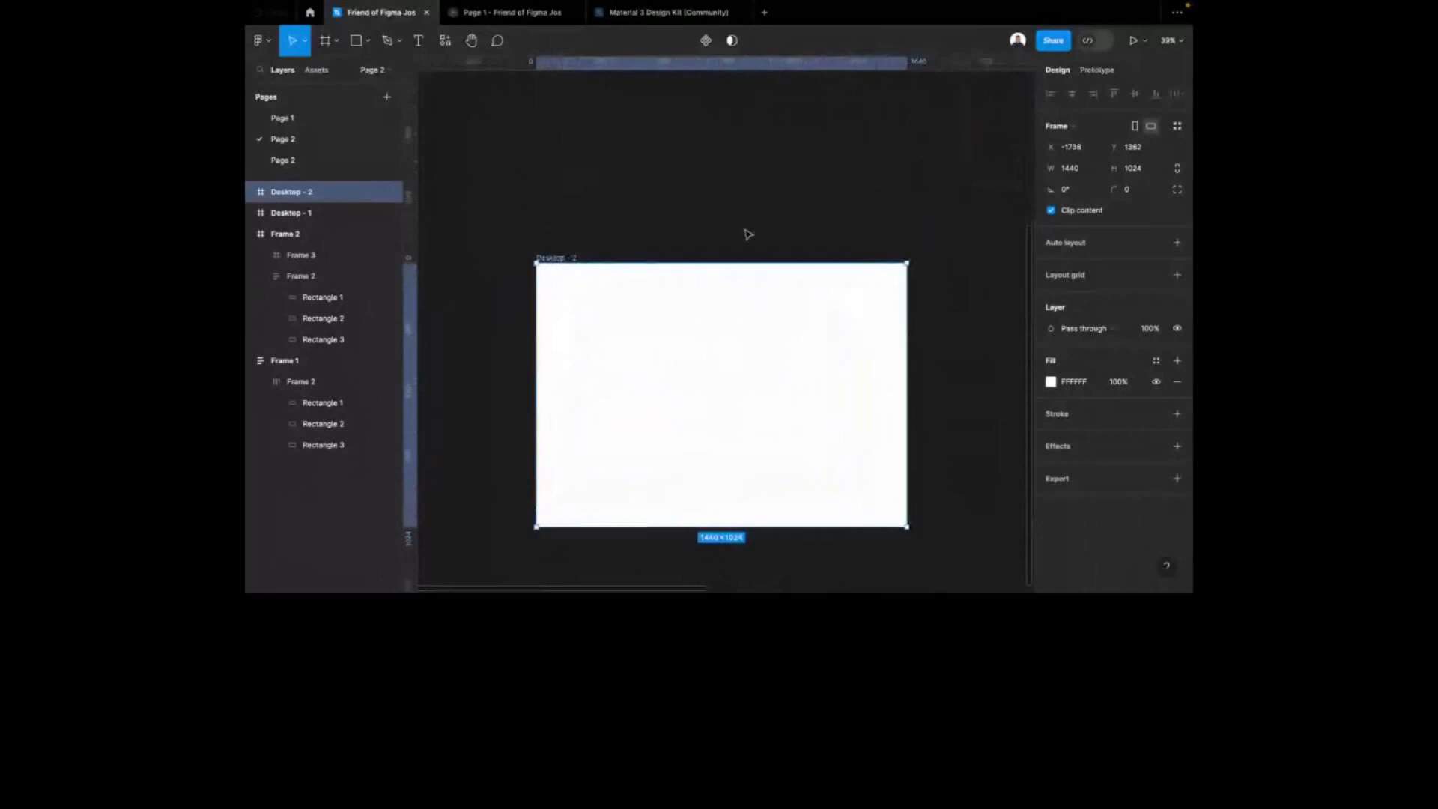
{"action": "left_click", "coordinate": [756, 218]}
{"action": "left_click_drag", "start_coordinate": [734, 291], "coordinate": [734, 258]}
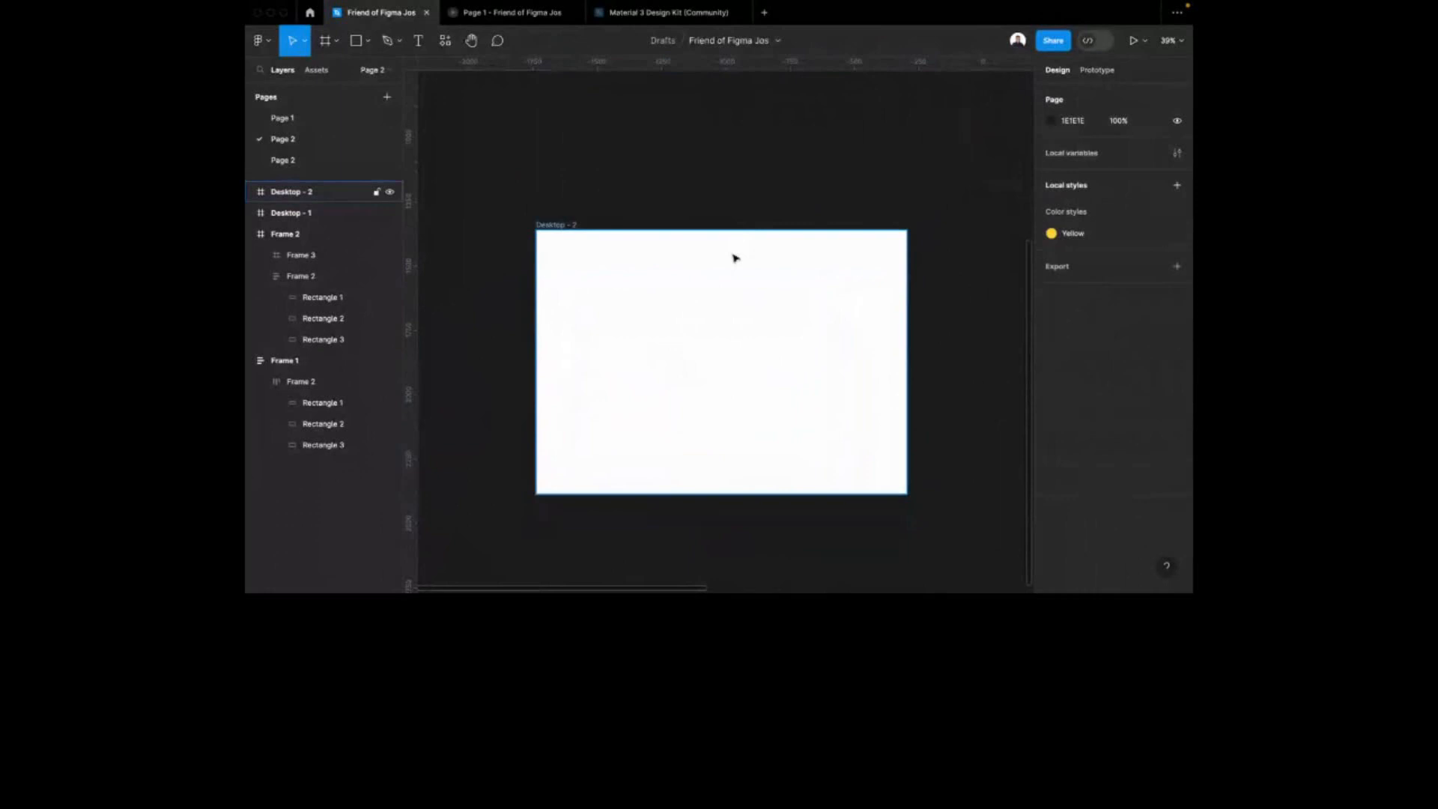
Add the text "logo" near the upper-left corner of the Desktop - 2 frame and set its size to 24
{"action": "left_click", "coordinate": [724, 282]}
{"action": "key", "text": "t"}
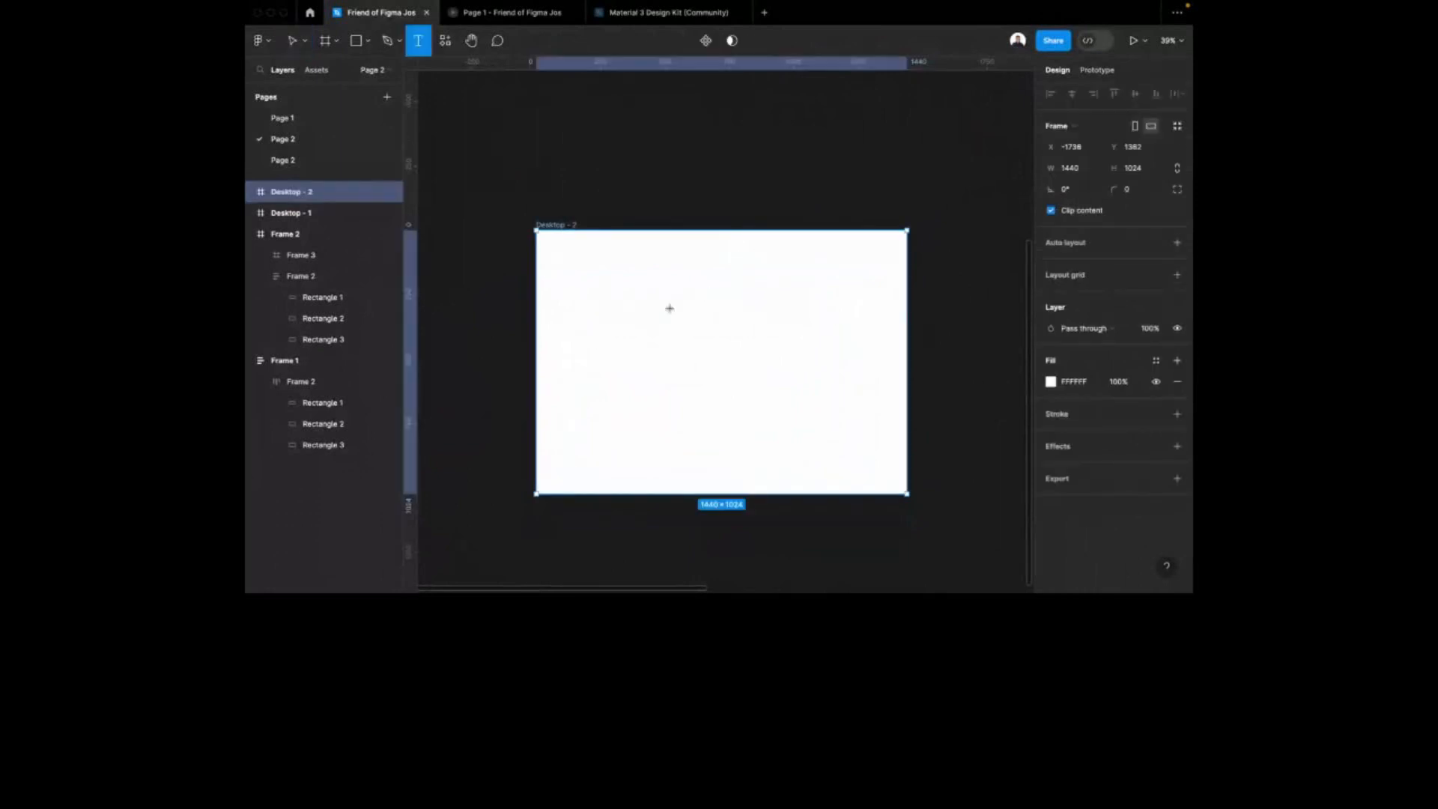
{"action": "scroll", "coordinate": [545, 249], "scroll_direction": "up", "scroll_amount": 3}
{"action": "scroll", "coordinate": [545, 249], "scroll_direction": "up", "scroll_amount": 5}
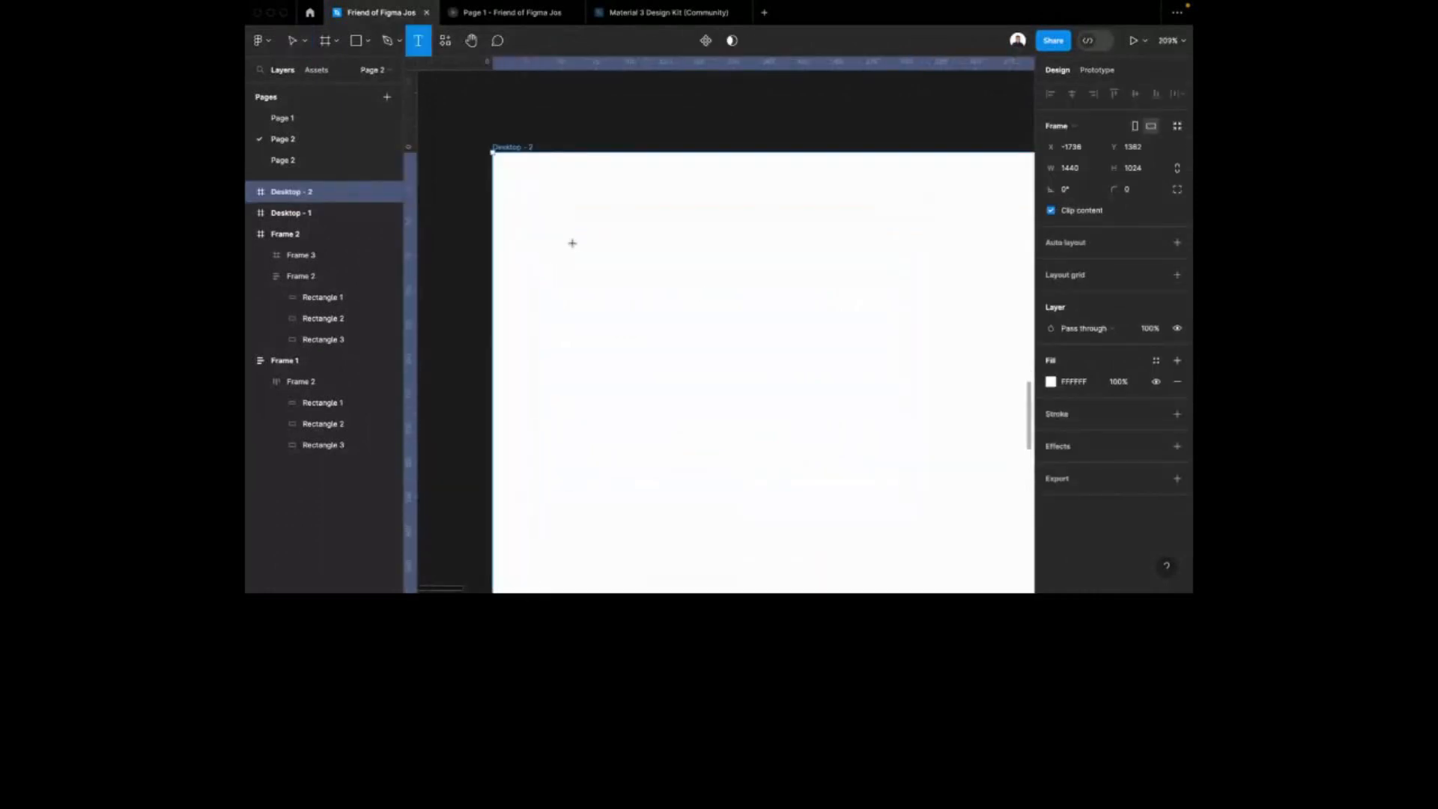
{"action": "left_click", "coordinate": [566, 235]}
{"action": "type", "text": "Ii"}
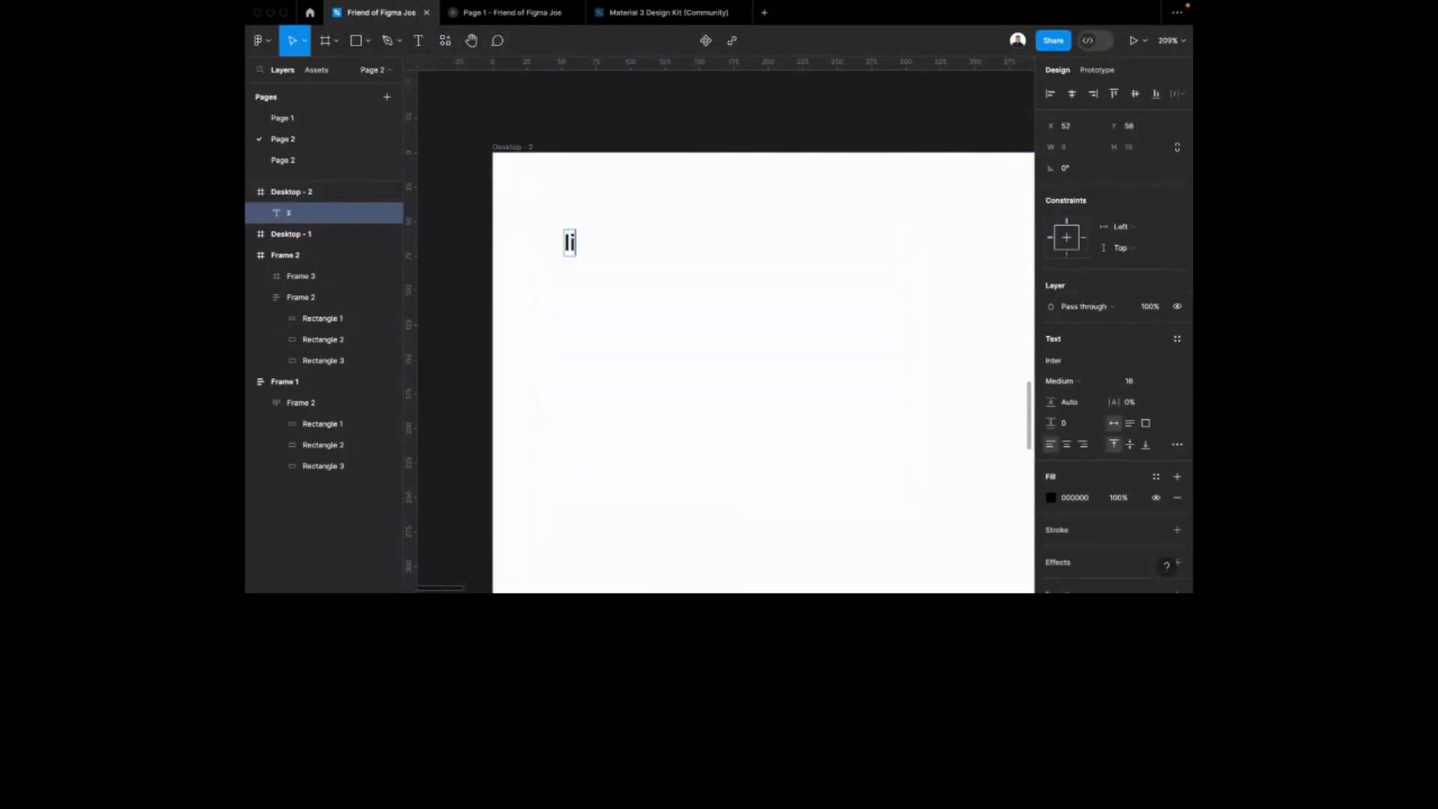
{"action": "key", "text": "BackSpace"}
{"action": "type", "text": "loho"}
{"action": "key", "text": "BackSpace"}
{"action": "key", "text": "BackSpace"}
{"action": "type", "text": "go"}
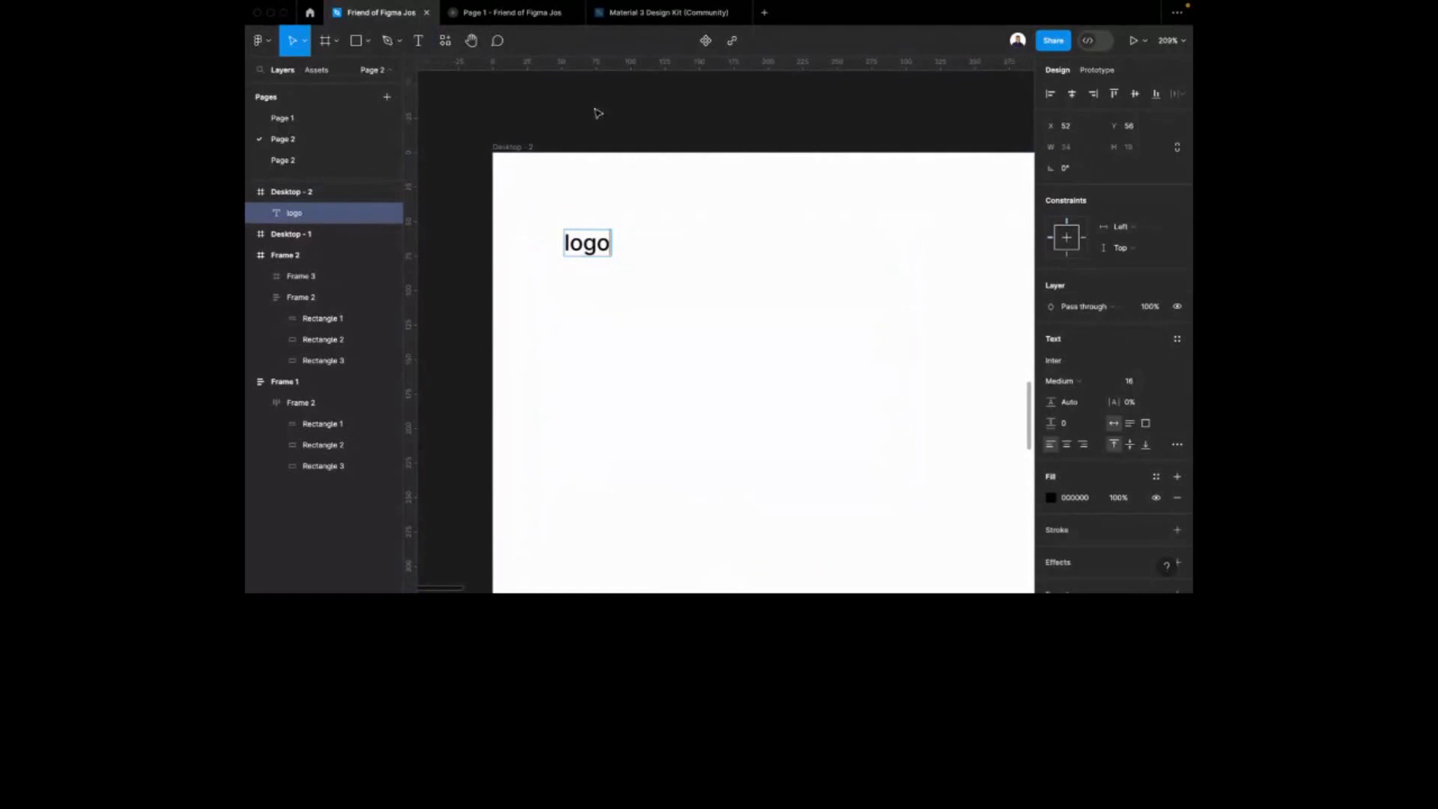
{"action": "key", "text": "Escape"}
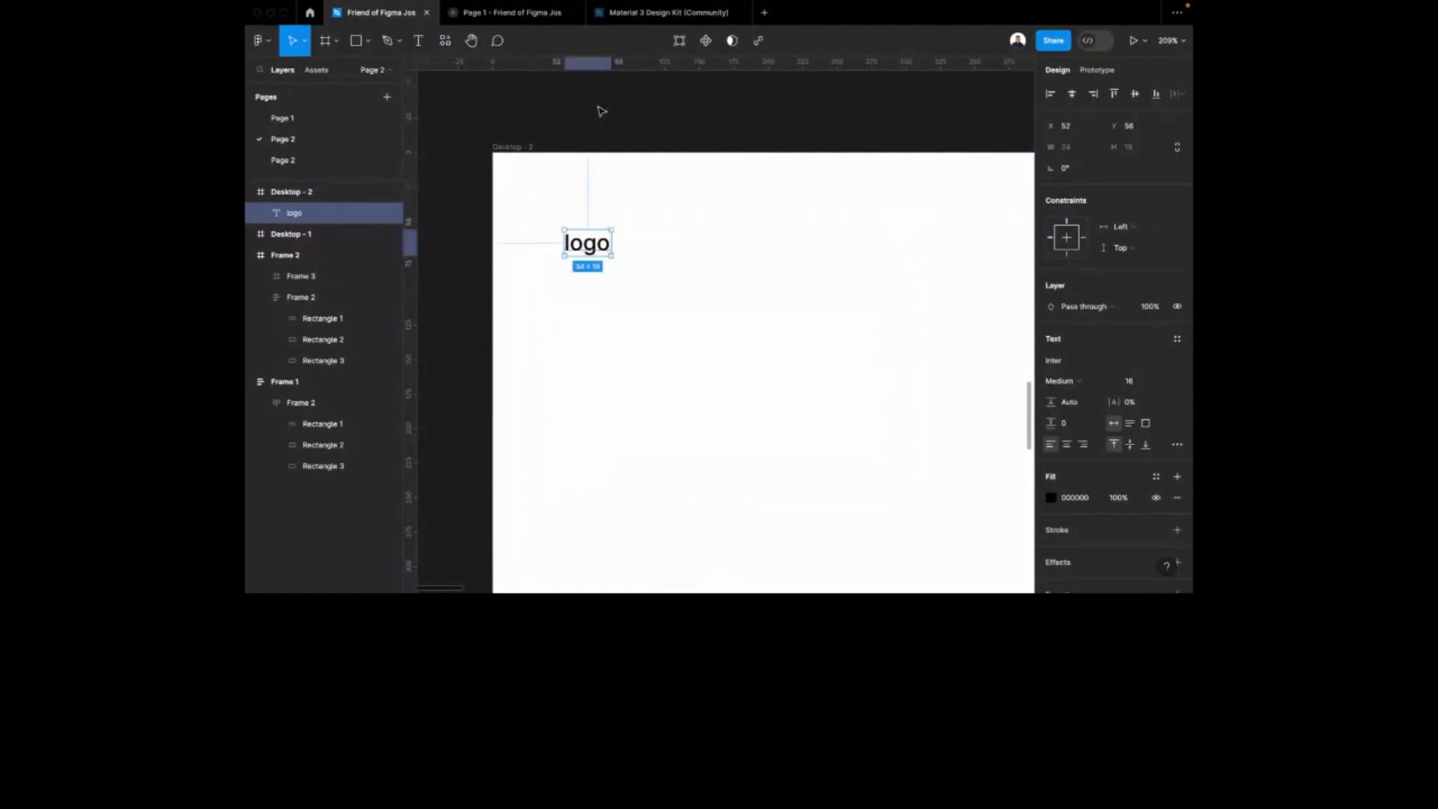
{"action": "left_click", "coordinate": [1166, 382]}
{"action": "left_click", "coordinate": [1152, 413]}
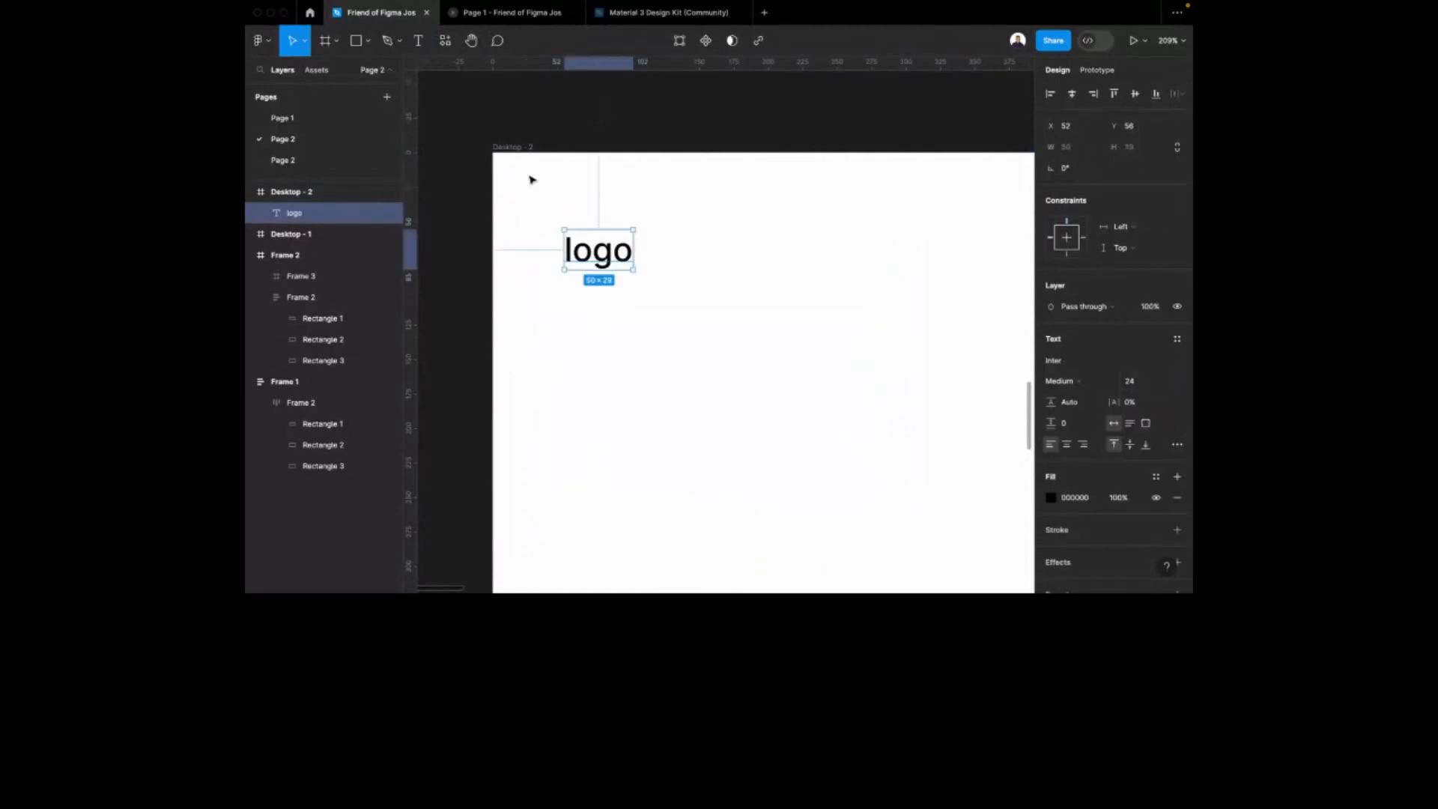
Add a column layout grid to the Desktop - 2 frame with 12 columns and a gutter of 16
{"action": "left_click", "coordinate": [514, 149]}
{"action": "scroll", "coordinate": [534, 170], "scroll_direction": "down", "scroll_amount": 10}
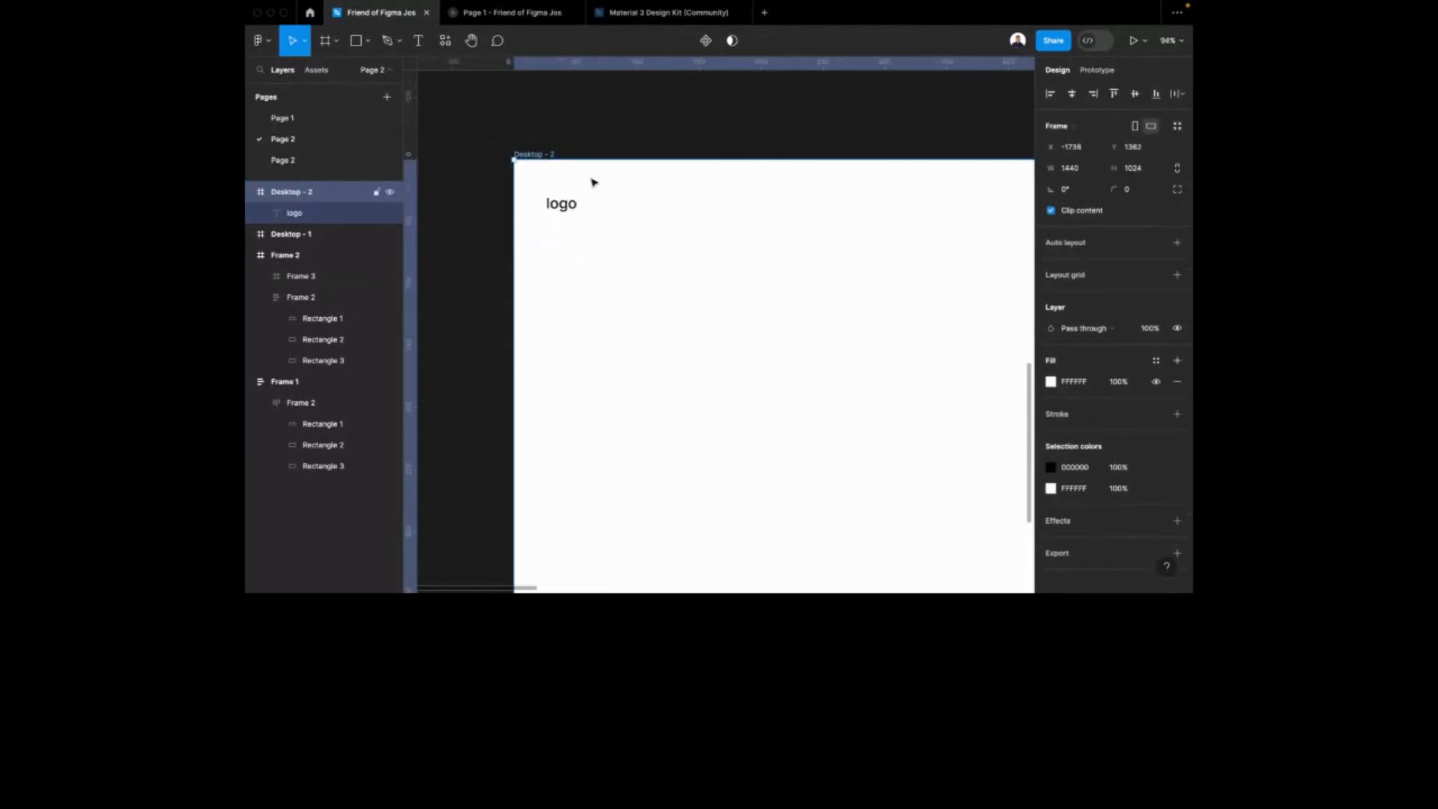
{"action": "scroll", "coordinate": [881, 267], "scroll_direction": "right", "scroll_amount": 2}
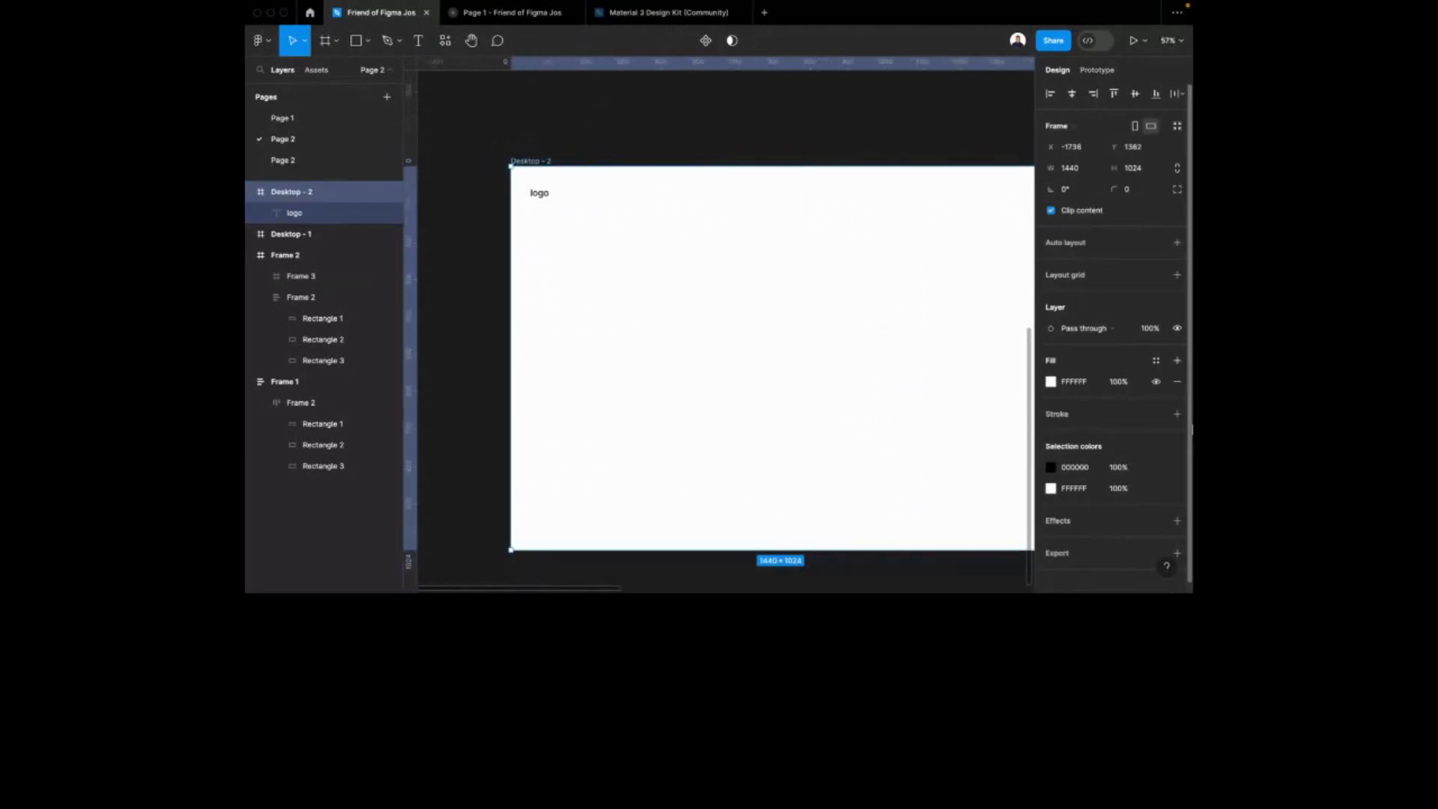
{"action": "left_click", "coordinate": [1177, 275]}
{"action": "left_click", "coordinate": [1051, 296]}
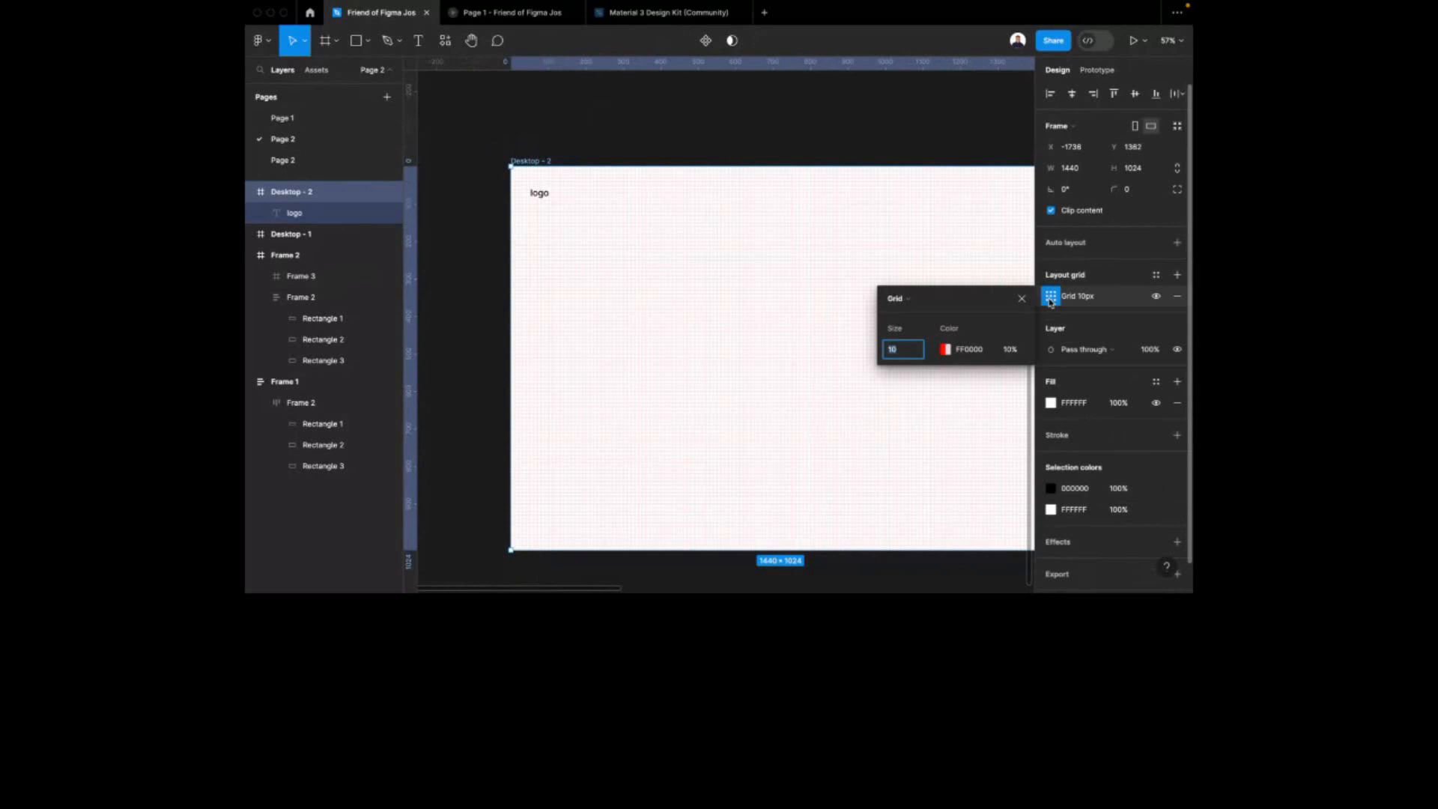
{"action": "left_click", "coordinate": [908, 301]}
{"action": "left_click", "coordinate": [908, 314]}
{"action": "left_click", "coordinate": [911, 445]}
{"action": "type", "text": "16"}
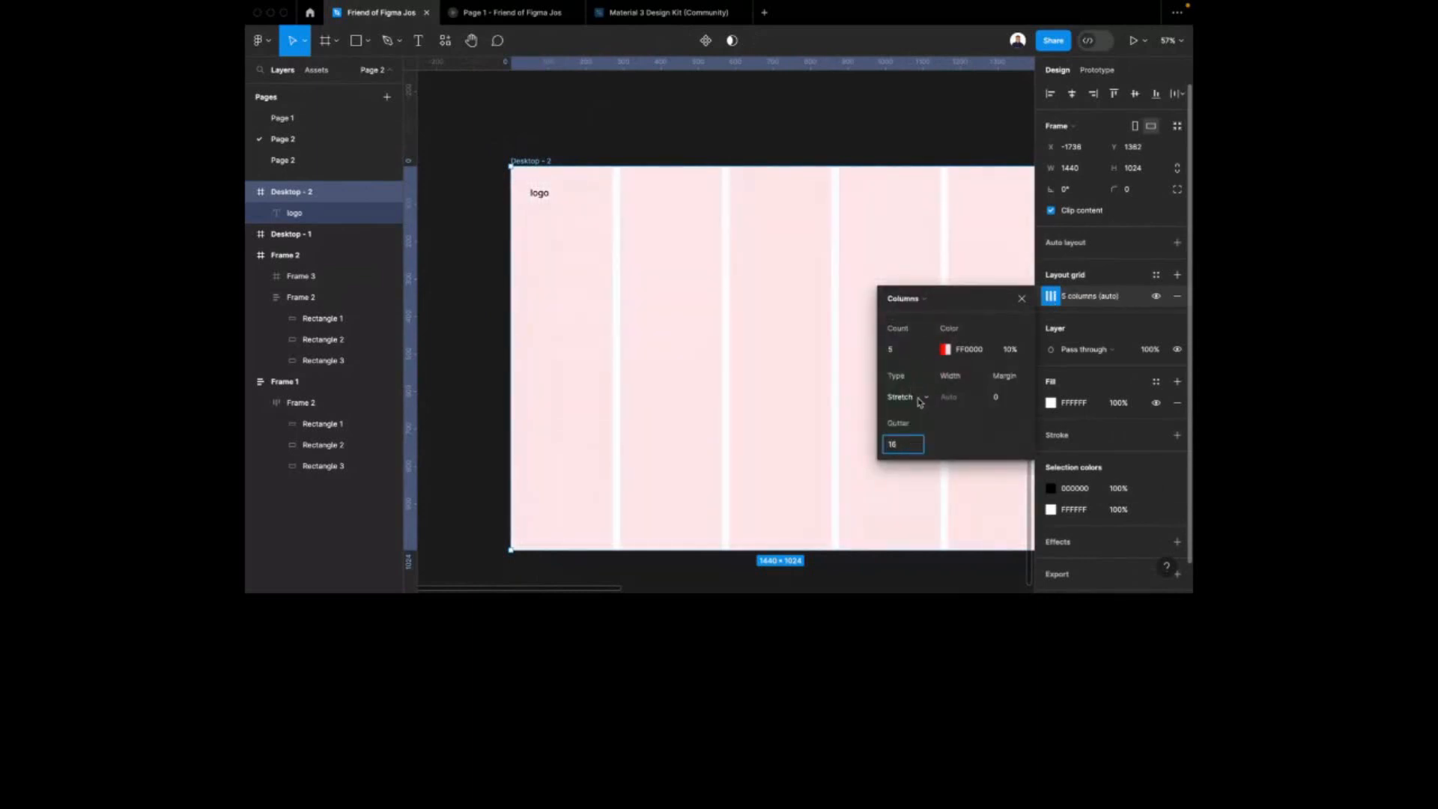
{"action": "left_click", "coordinate": [907, 349]}
{"action": "type", "text": "12"}
{"action": "left_click", "coordinate": [907, 279]}
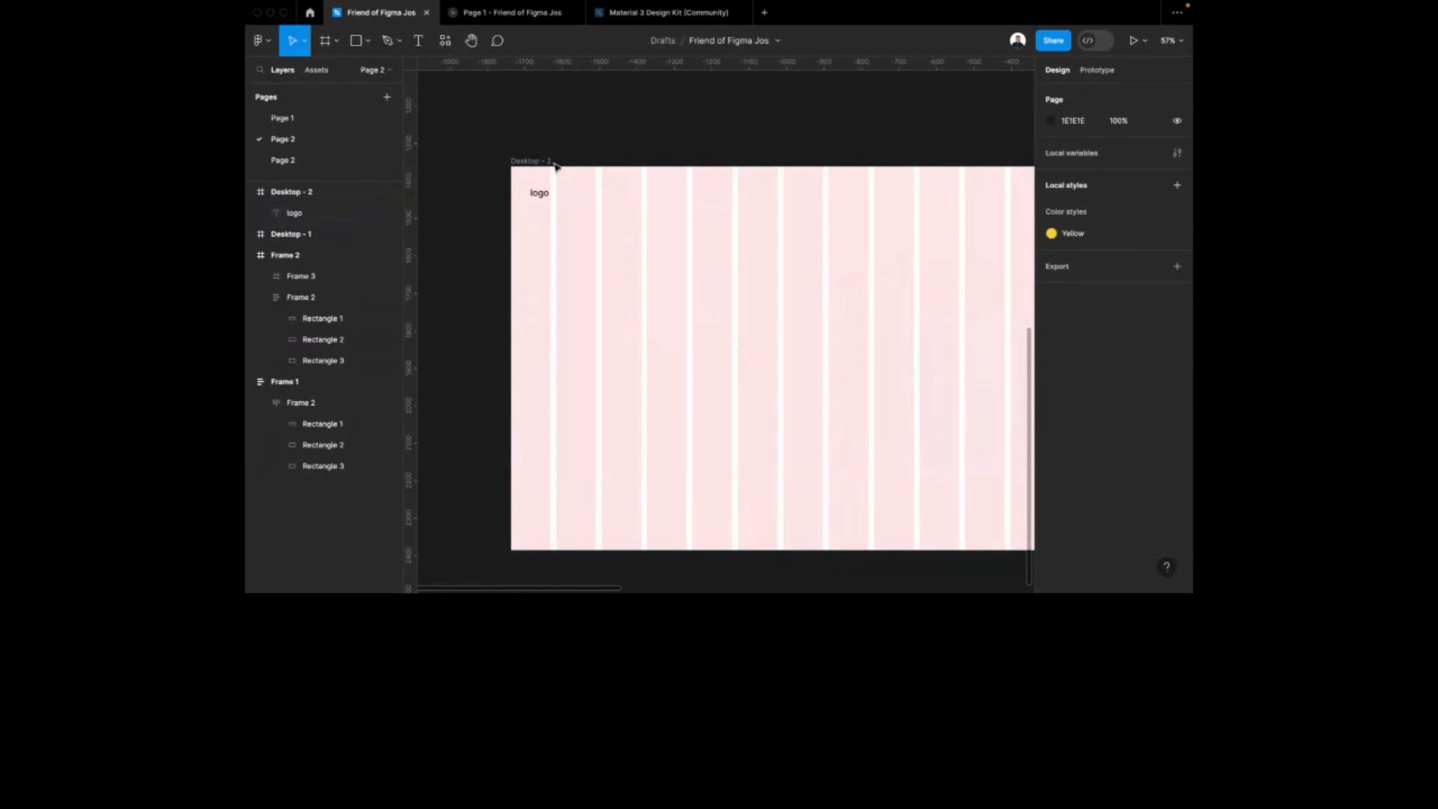
Set the margin of the Desktop - 2 frame's column grid to 120
{"action": "left_click", "coordinate": [556, 167]}
{"action": "left_click", "coordinate": [1051, 297]}
{"action": "left_click", "coordinate": [1016, 398]}
{"action": "type", "text": "12"}
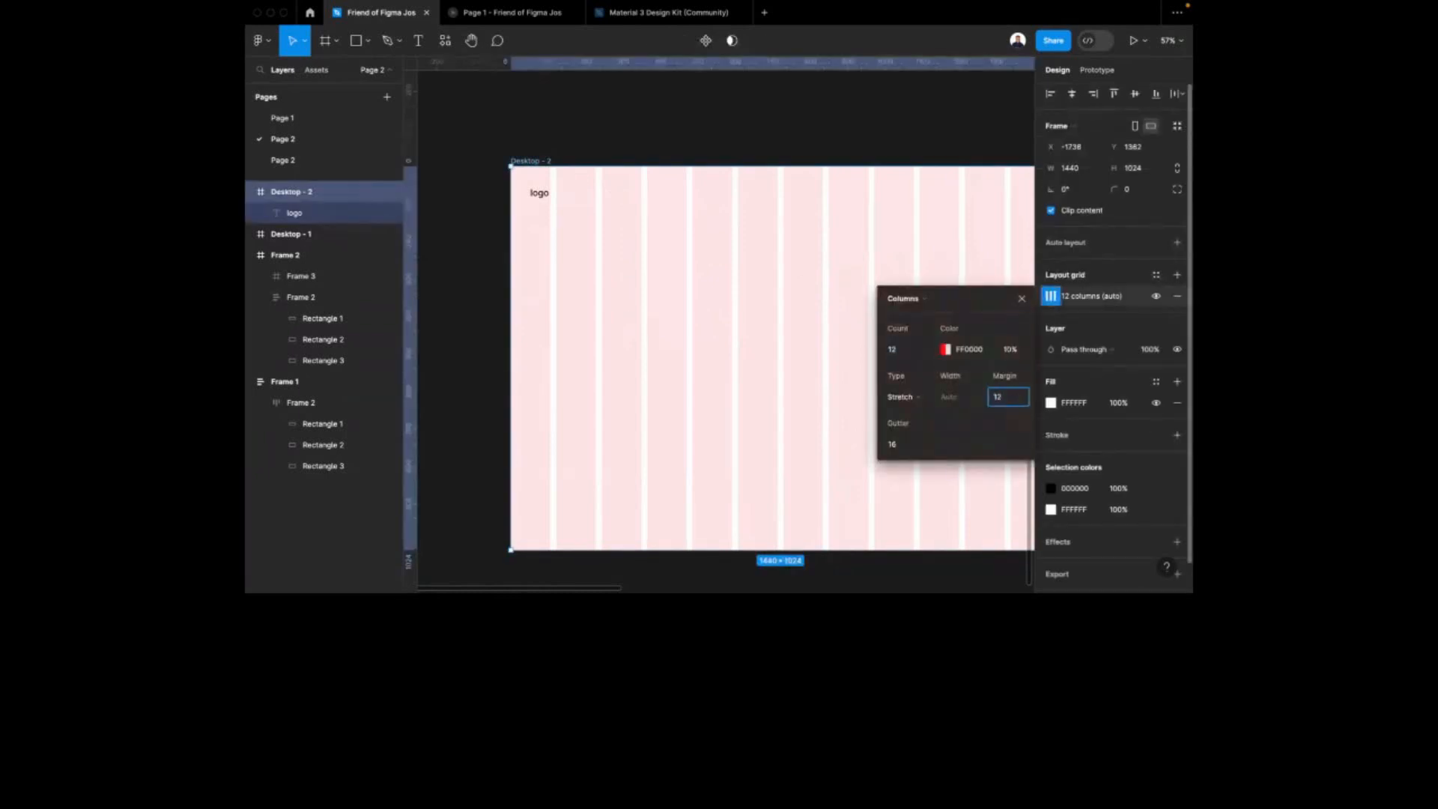
{"action": "type", "text": "0"}
{"action": "key", "text": "Return"}
{"action": "left_click", "coordinate": [742, 119]}
{"action": "scroll", "coordinate": [684, 160], "scroll_direction": "up", "scroll_amount": 3}
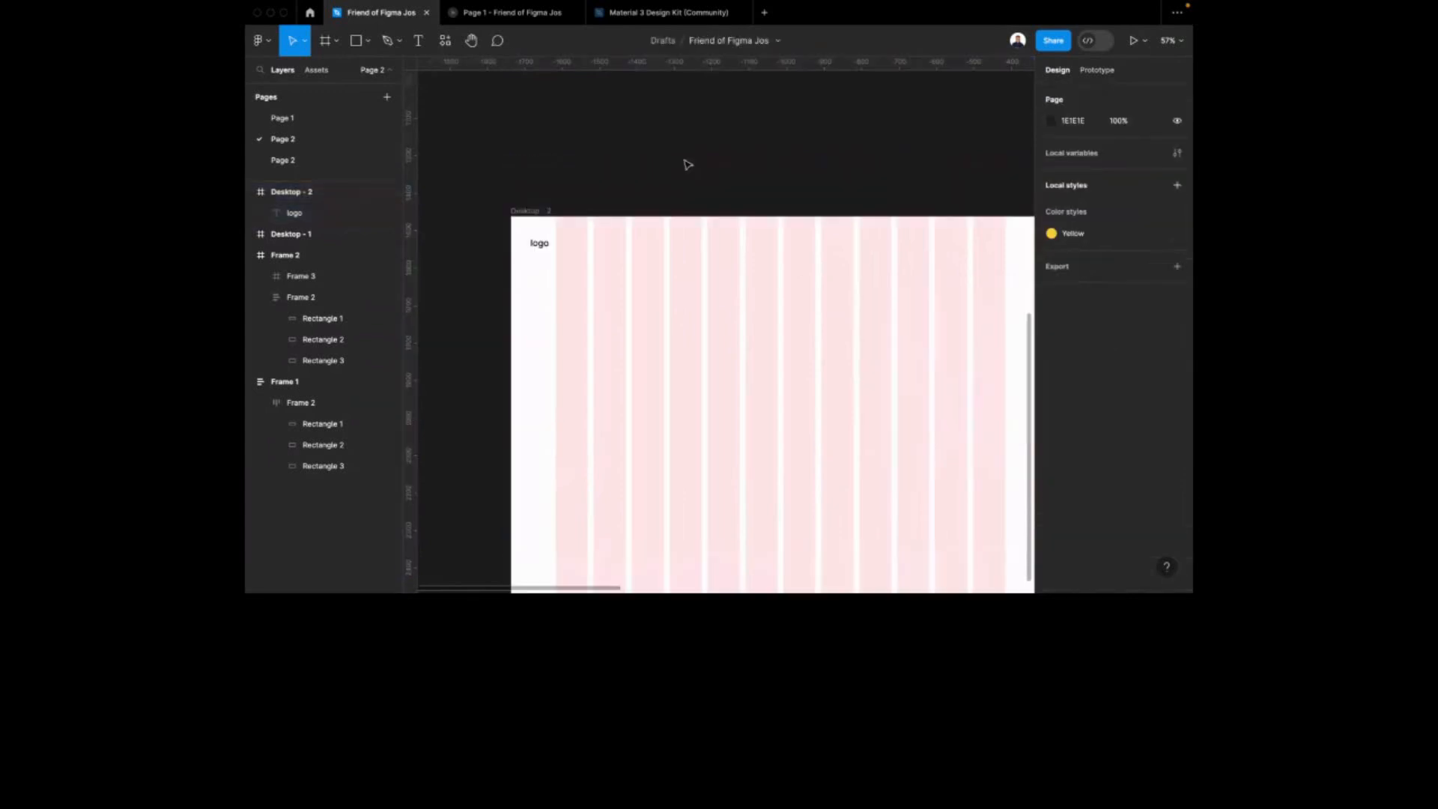
Open the last page and copy its Desktop - 1, Desktop - 2 and Desktop - 3 hero page components
{"action": "left_click", "coordinate": [352, 156]}
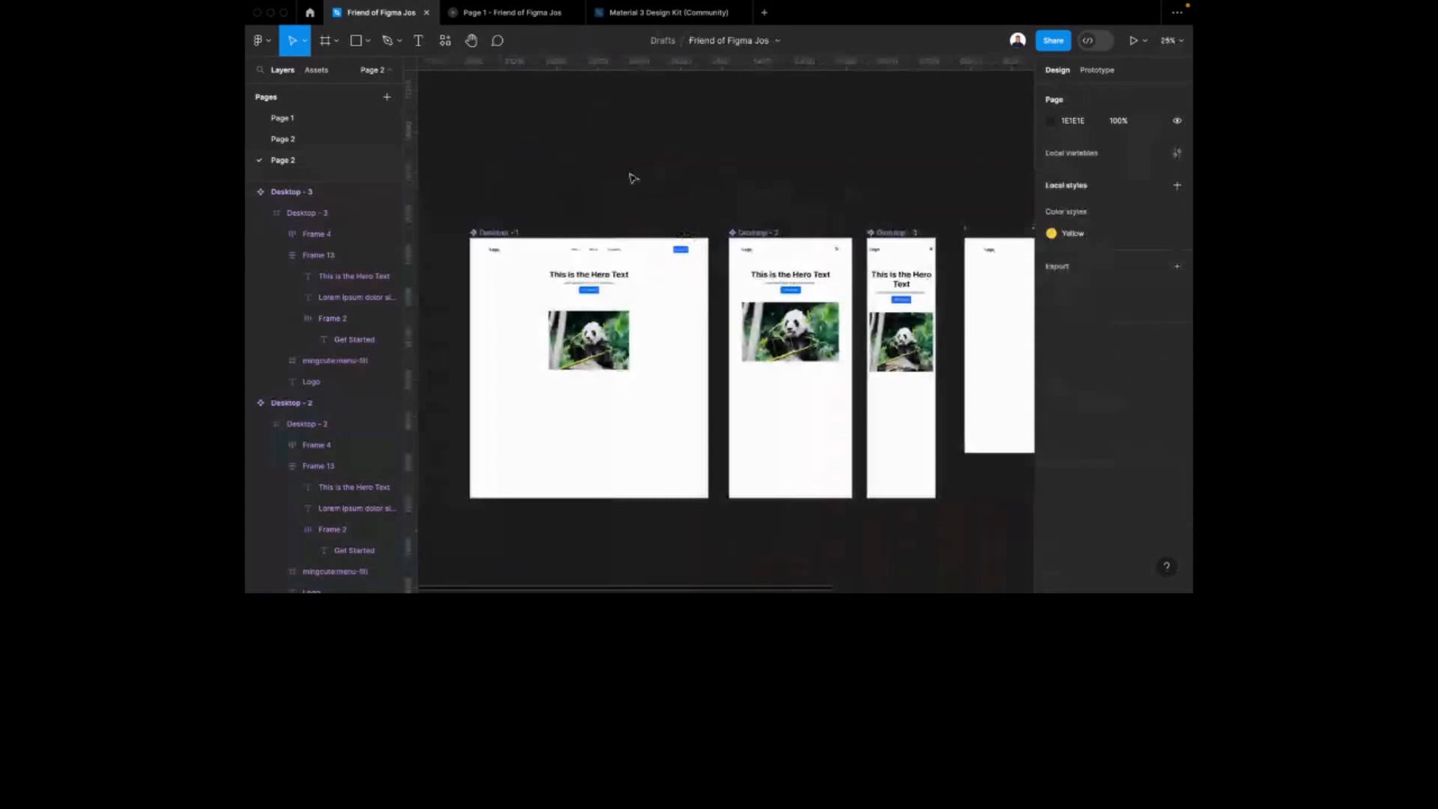
{"action": "left_click", "coordinate": [674, 255]}
{"action": "left_click", "coordinate": [833, 273], "text": "shift"}
{"action": "left_click", "coordinate": [874, 273], "text": "shift"}
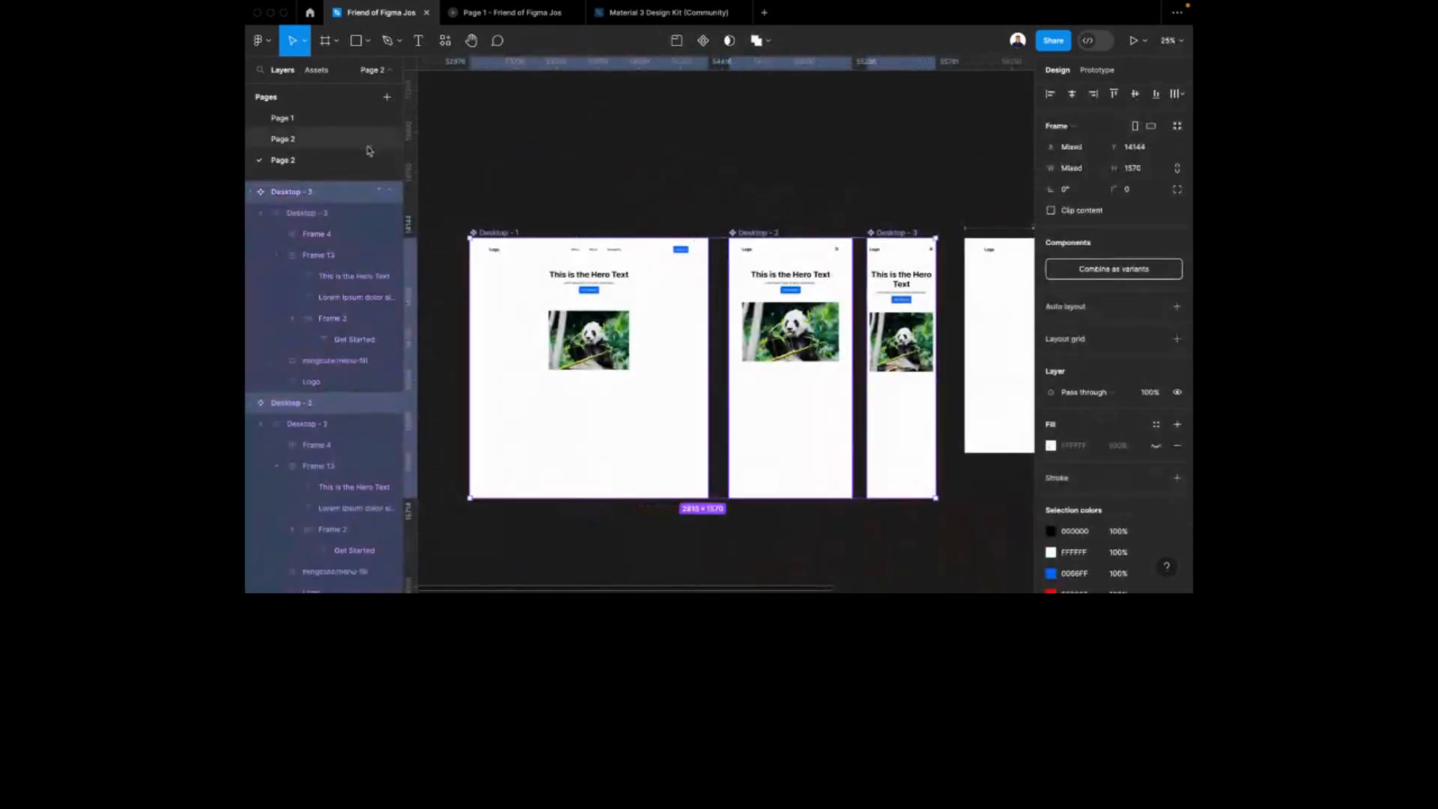
Return to the middle page and replace its Desktop - 2 grid frame with the copied hero page components
{"action": "left_click", "coordinate": [284, 139]}
{"action": "left_click", "coordinate": [604, 206]}
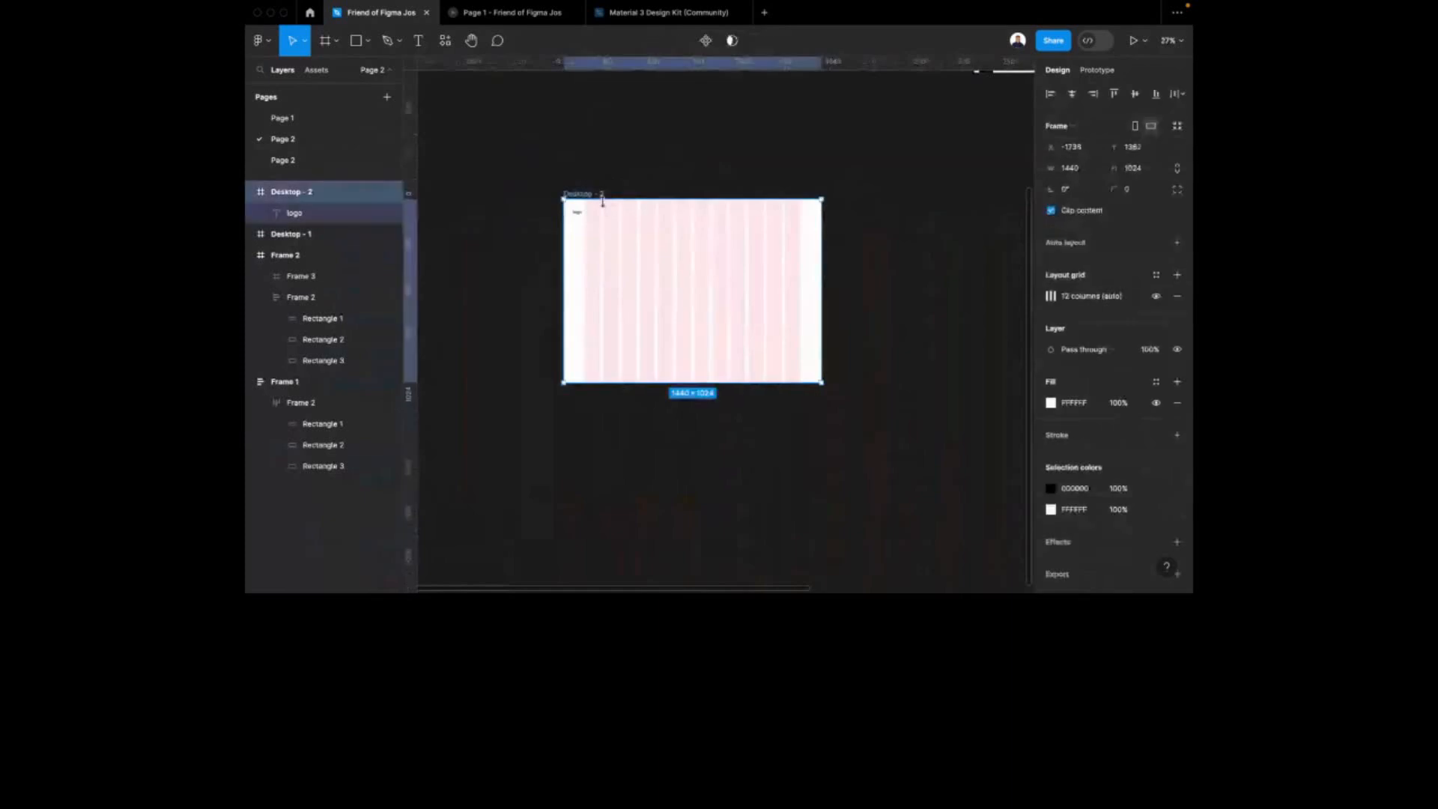
{"action": "key", "text": "super+shift+r"}
{"action": "left_click", "coordinate": [780, 167]}
Delete the two narrower hero page copies, keeping only the wide desktop version
{"action": "scroll", "coordinate": [814, 193], "scroll_direction": "right", "scroll_amount": 1}
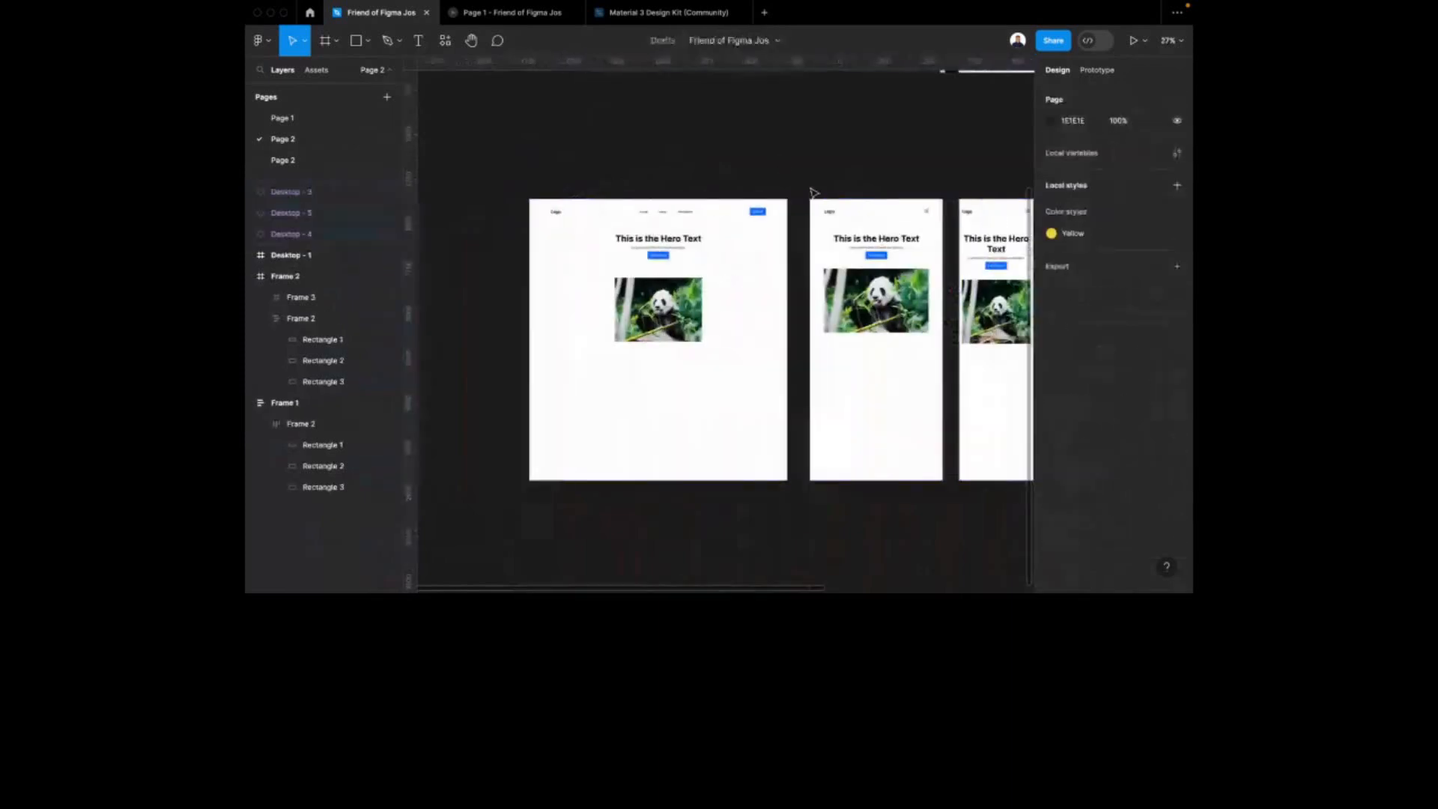
{"action": "left_click", "coordinate": [851, 202]}
{"action": "scroll", "coordinate": [858, 224], "scroll_direction": "right", "scroll_amount": 2}
{"action": "left_click", "coordinate": [869, 255], "text": "shift"}
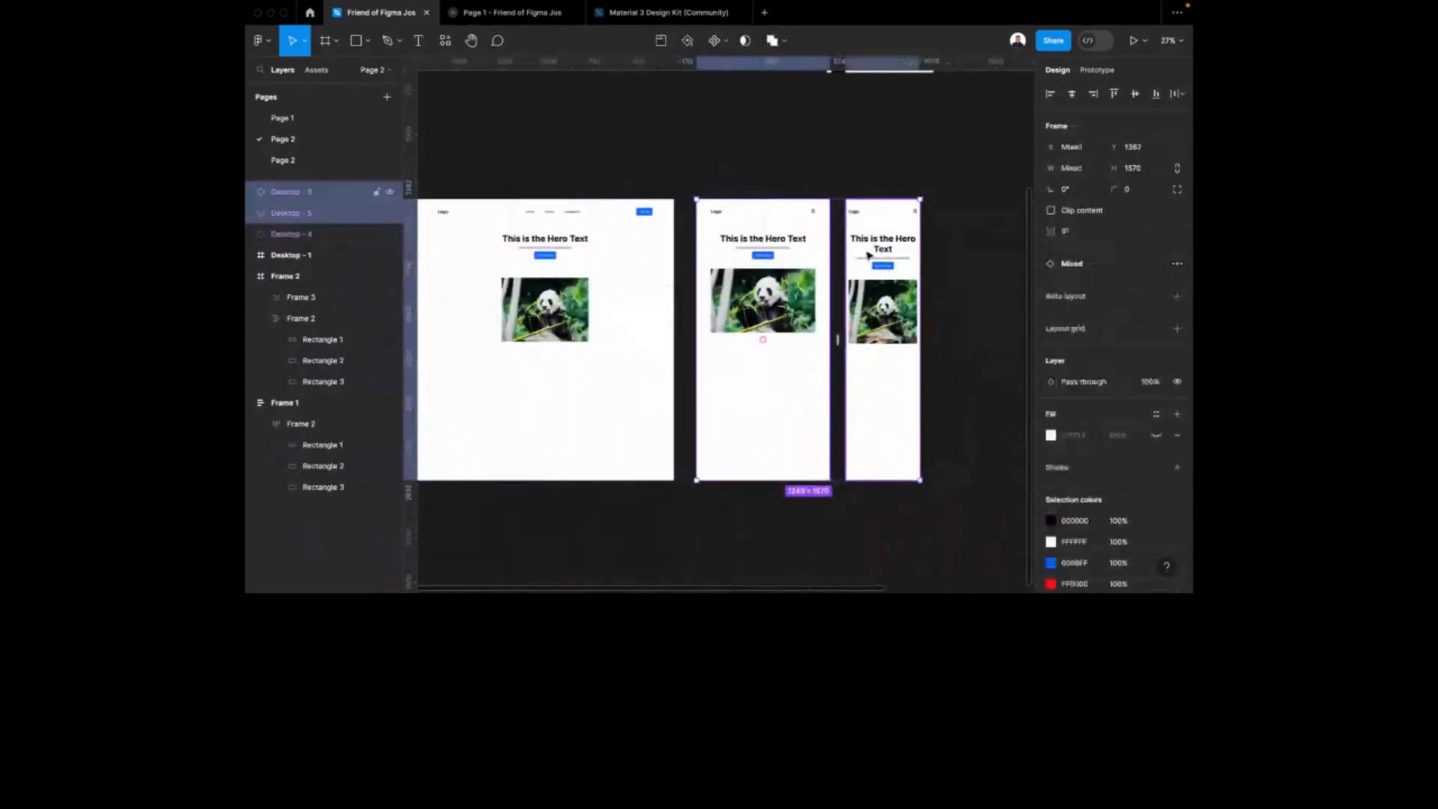
{"action": "key", "text": "Delete"}
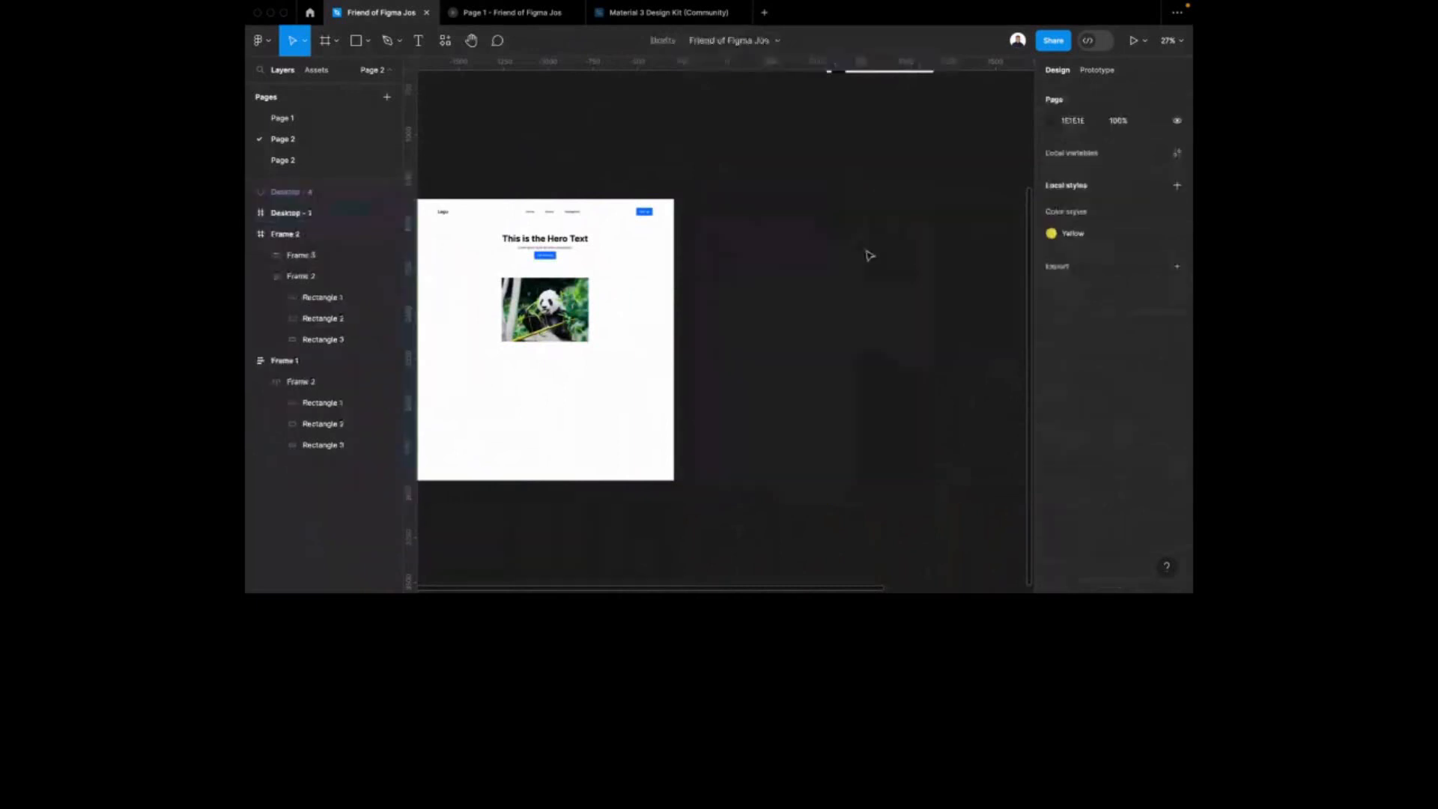
Detach the remaining Desktop - 4 instance and select the Desktop - 1 frame nested inside it
{"action": "scroll", "coordinate": [684, 241], "scroll_direction": "left", "scroll_amount": 3}
{"action": "scroll", "coordinate": [689, 243], "scroll_direction": "up", "scroll_amount": 4}
{"action": "left_click", "coordinate": [683, 234]}
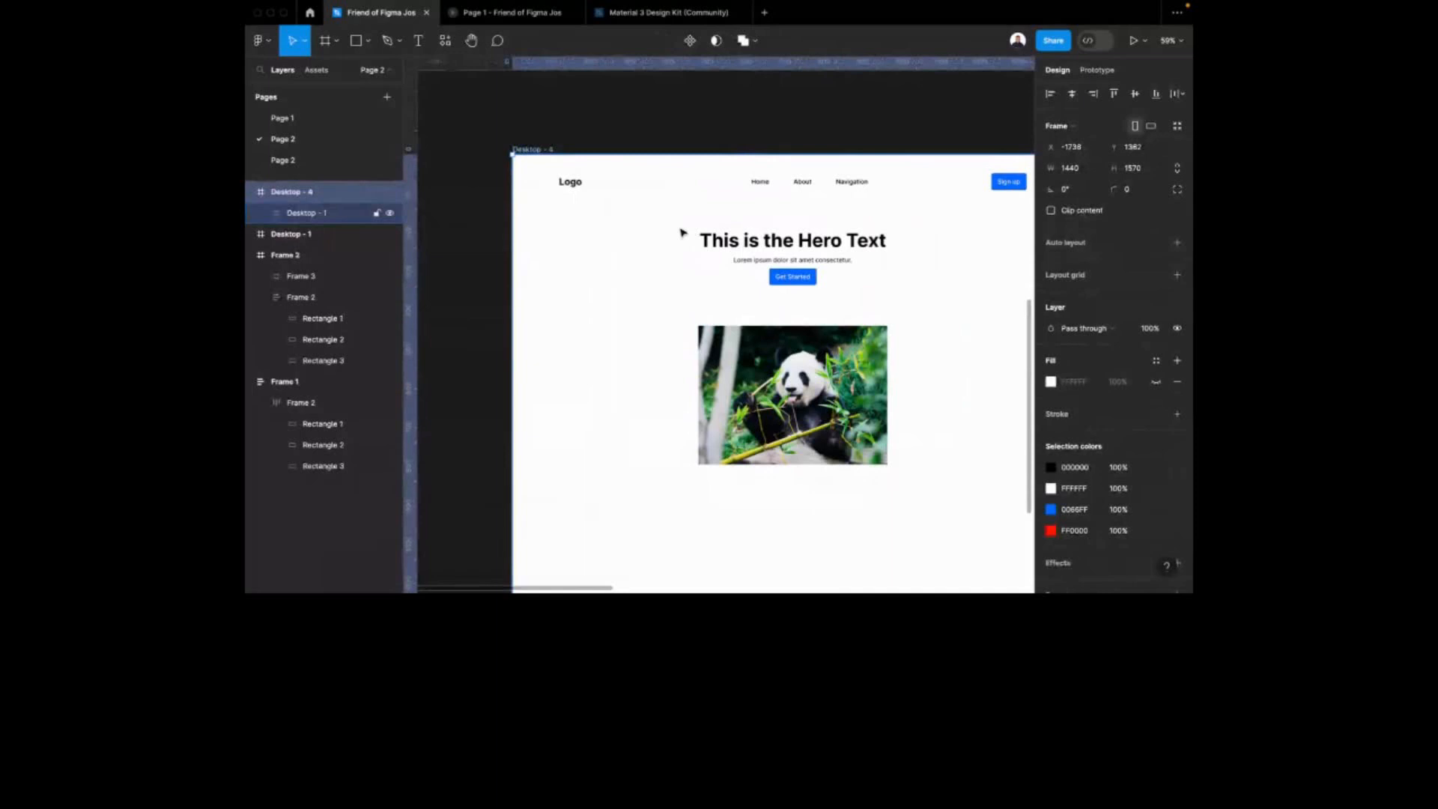
{"action": "left_click", "coordinate": [607, 139]}
{"action": "scroll", "coordinate": [617, 177], "scroll_direction": "down", "scroll_amount": 1}
{"action": "scroll", "coordinate": [617, 177], "scroll_direction": "left", "scroll_amount": 1}
{"action": "scroll", "coordinate": [639, 192], "scroll_direction": "right", "scroll_amount": 3}
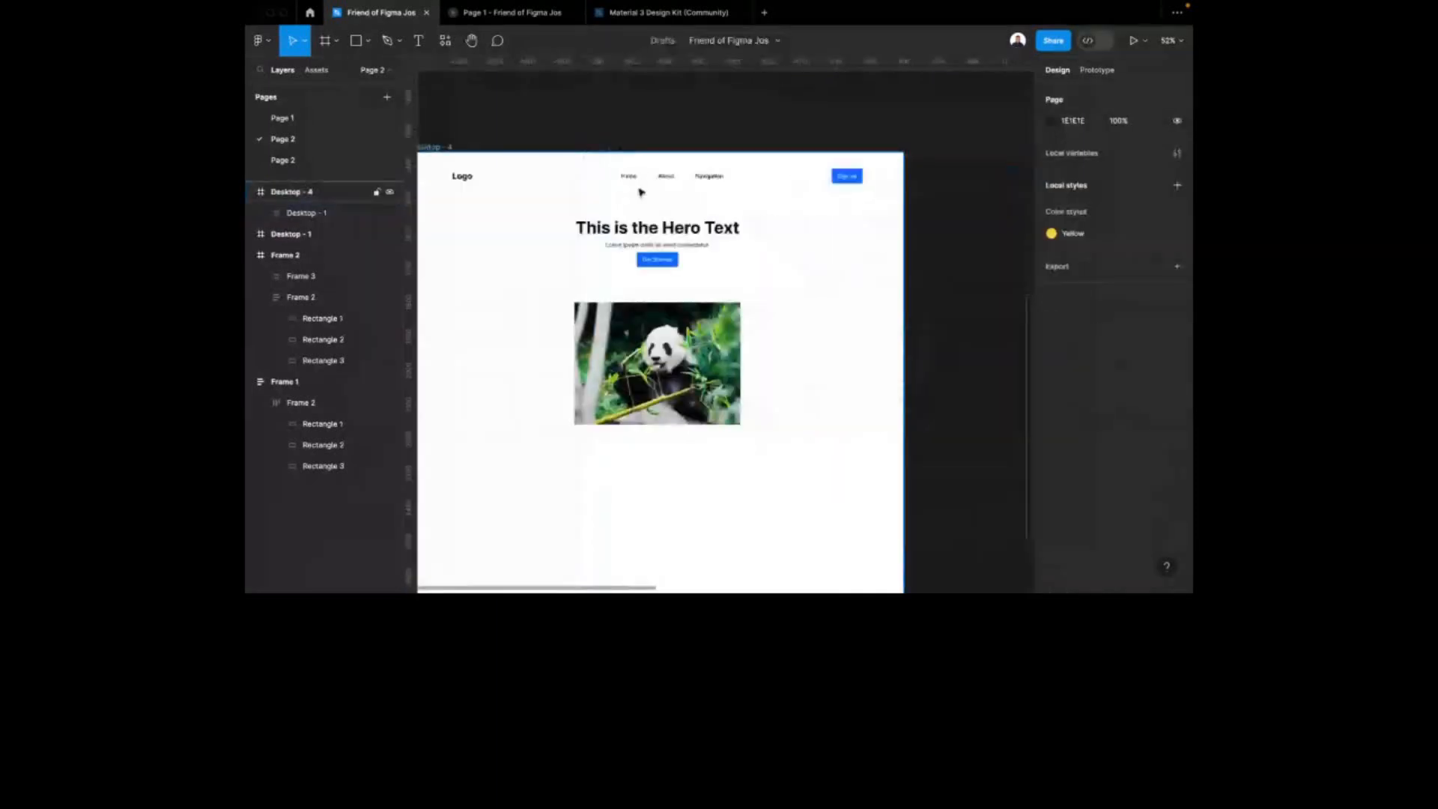
{"action": "double_click", "coordinate": [668, 178]}
{"action": "scroll", "coordinate": [672, 181], "scroll_direction": "left", "scroll_amount": 2}
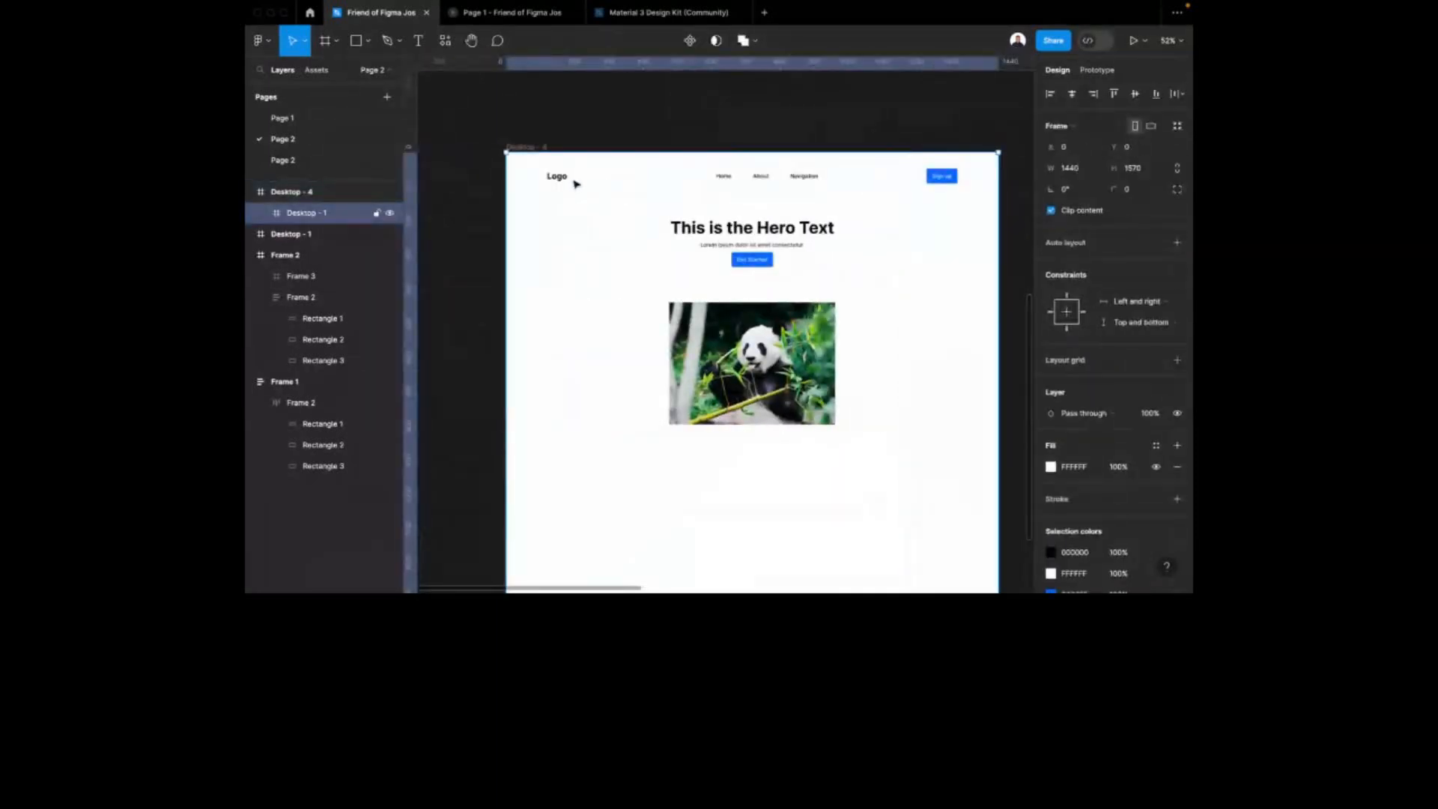
{"action": "scroll", "coordinate": [834, 279], "scroll_direction": "up", "scroll_amount": 3}
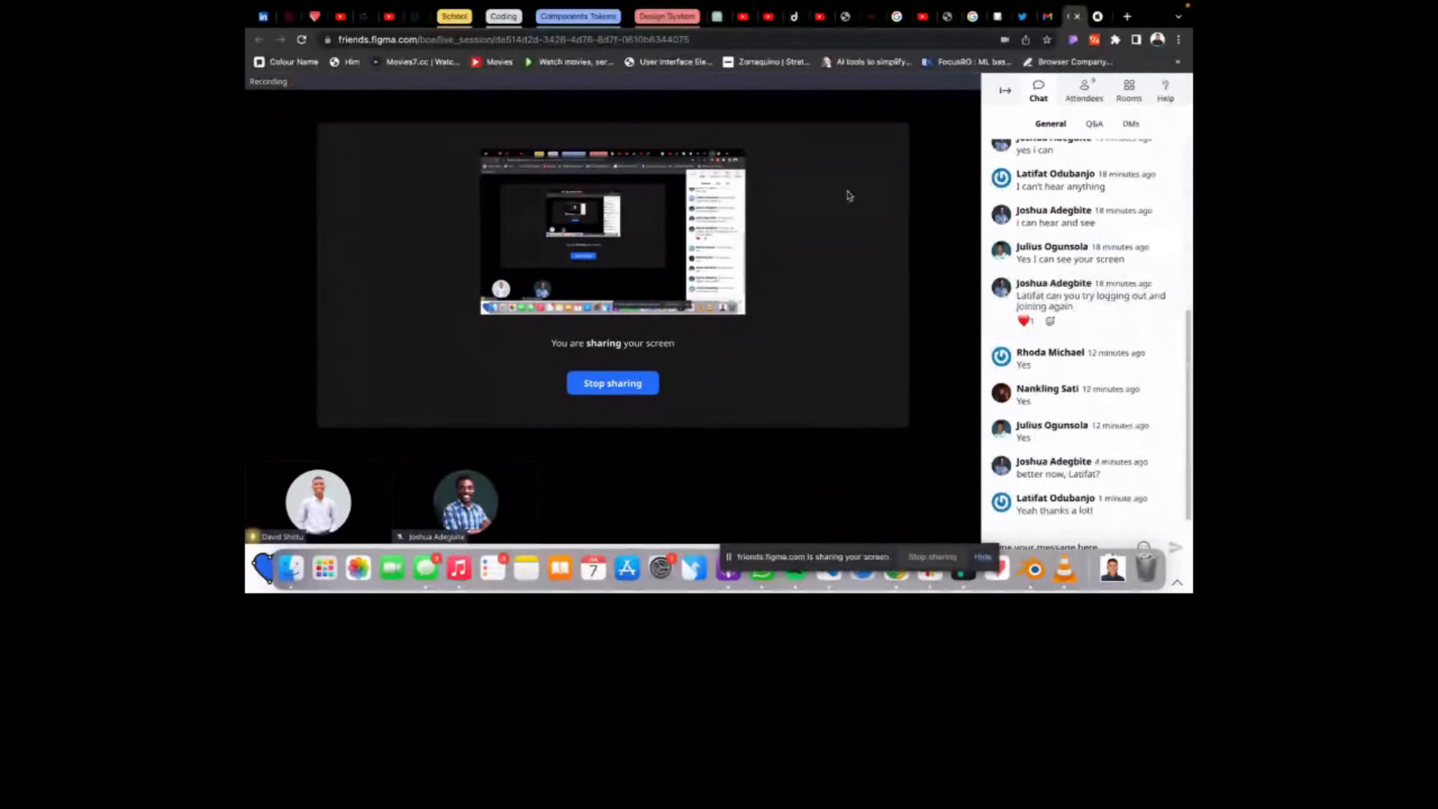
Switch from Chrome back to Figma and group the logo, navigation links and Sign up button in an auto layout
{"action": "key", "text": "super+Tab"}
{"action": "scroll", "coordinate": [835, 202], "scroll_direction": "down", "scroll_amount": 3}
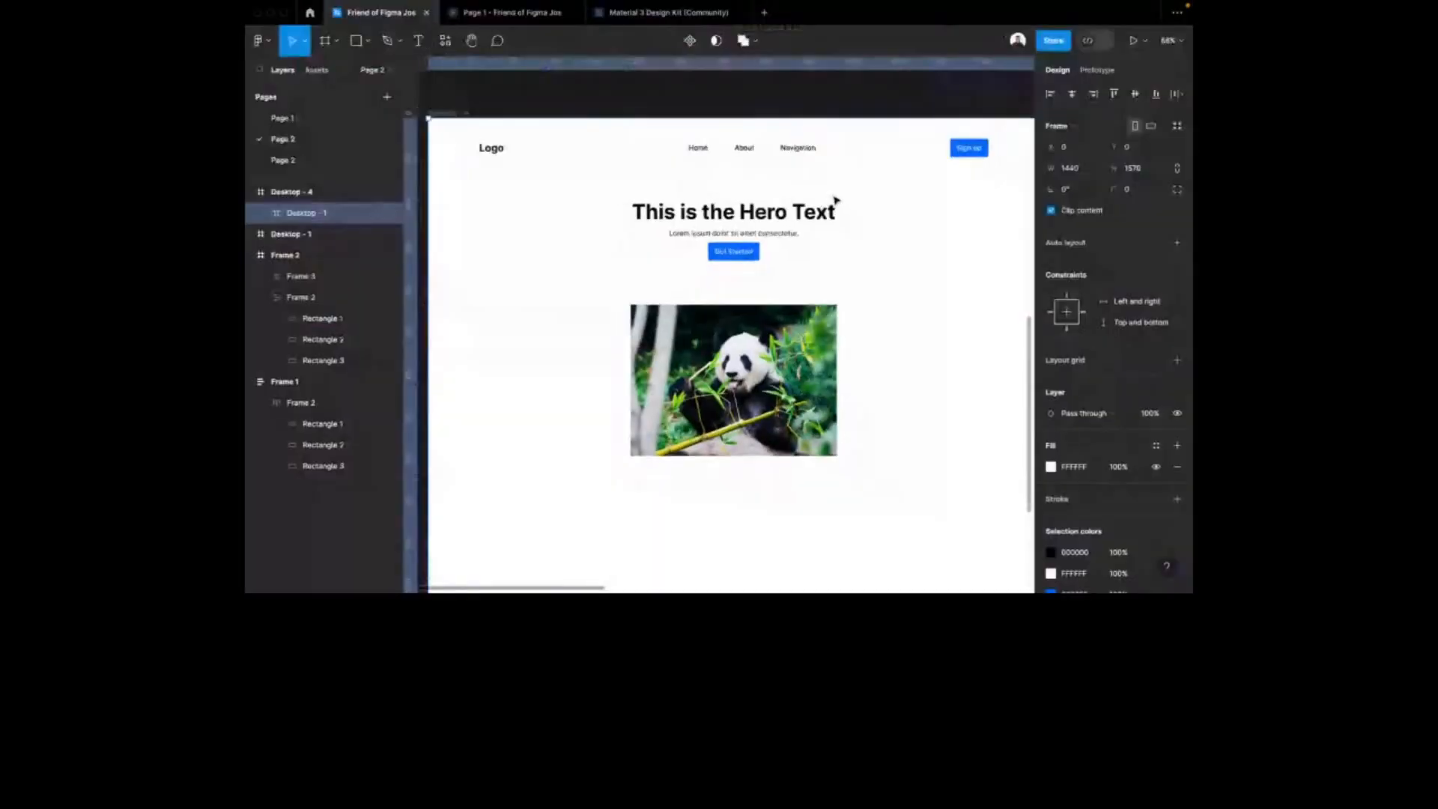
{"action": "scroll", "coordinate": [635, 152], "scroll_direction": "up", "scroll_amount": 3}
{"action": "left_click", "coordinate": [545, 165]}
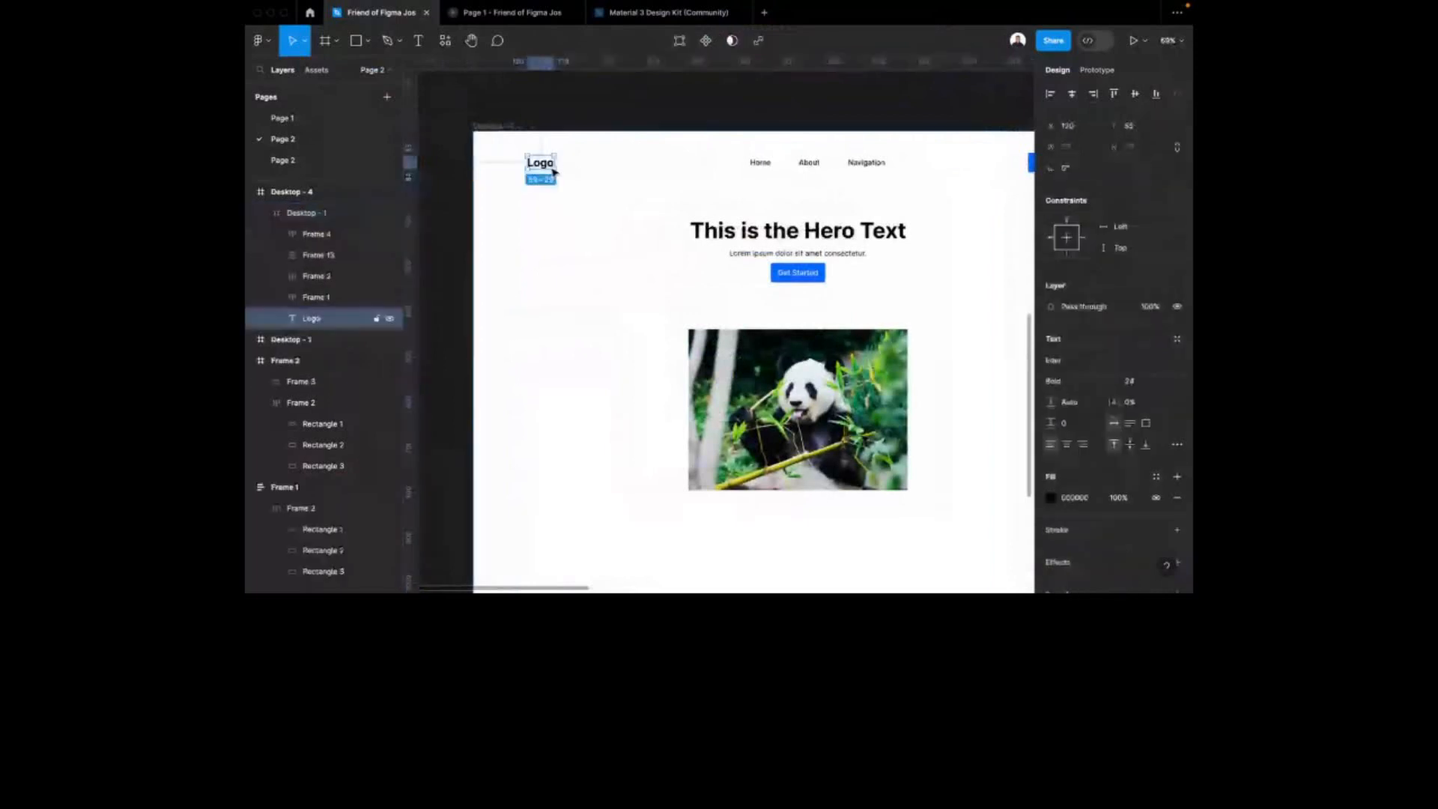
{"action": "left_click", "coordinate": [847, 174], "text": "shift"}
{"action": "scroll", "coordinate": [861, 174], "scroll_direction": "right", "scroll_amount": 3}
{"action": "left_click", "coordinate": [940, 163], "text": "shift"}
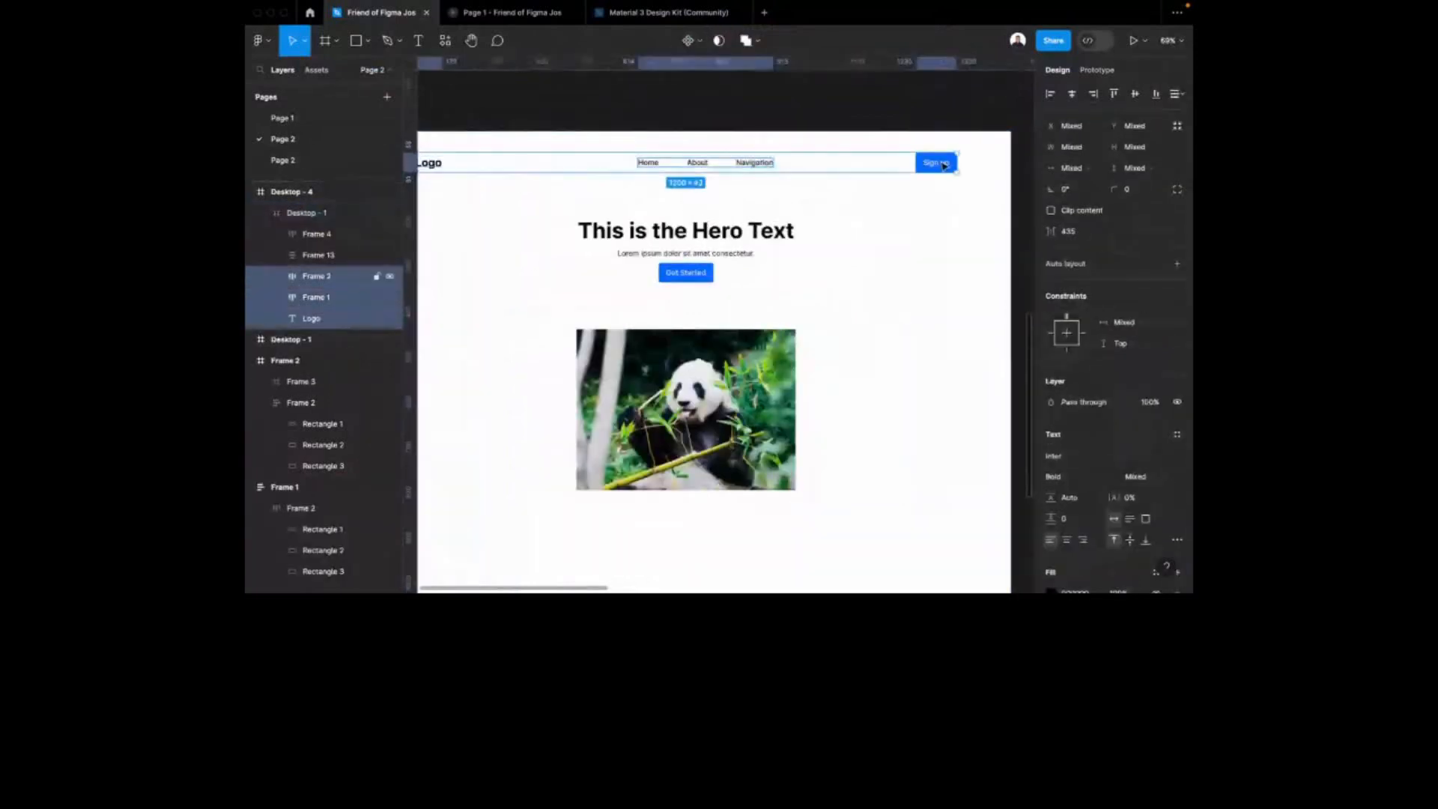
{"action": "key", "text": "shift+a"}
Ungroup the auto layout frame holding the hero heading, description text and Get Started button
{"action": "left_click", "coordinate": [791, 237]}
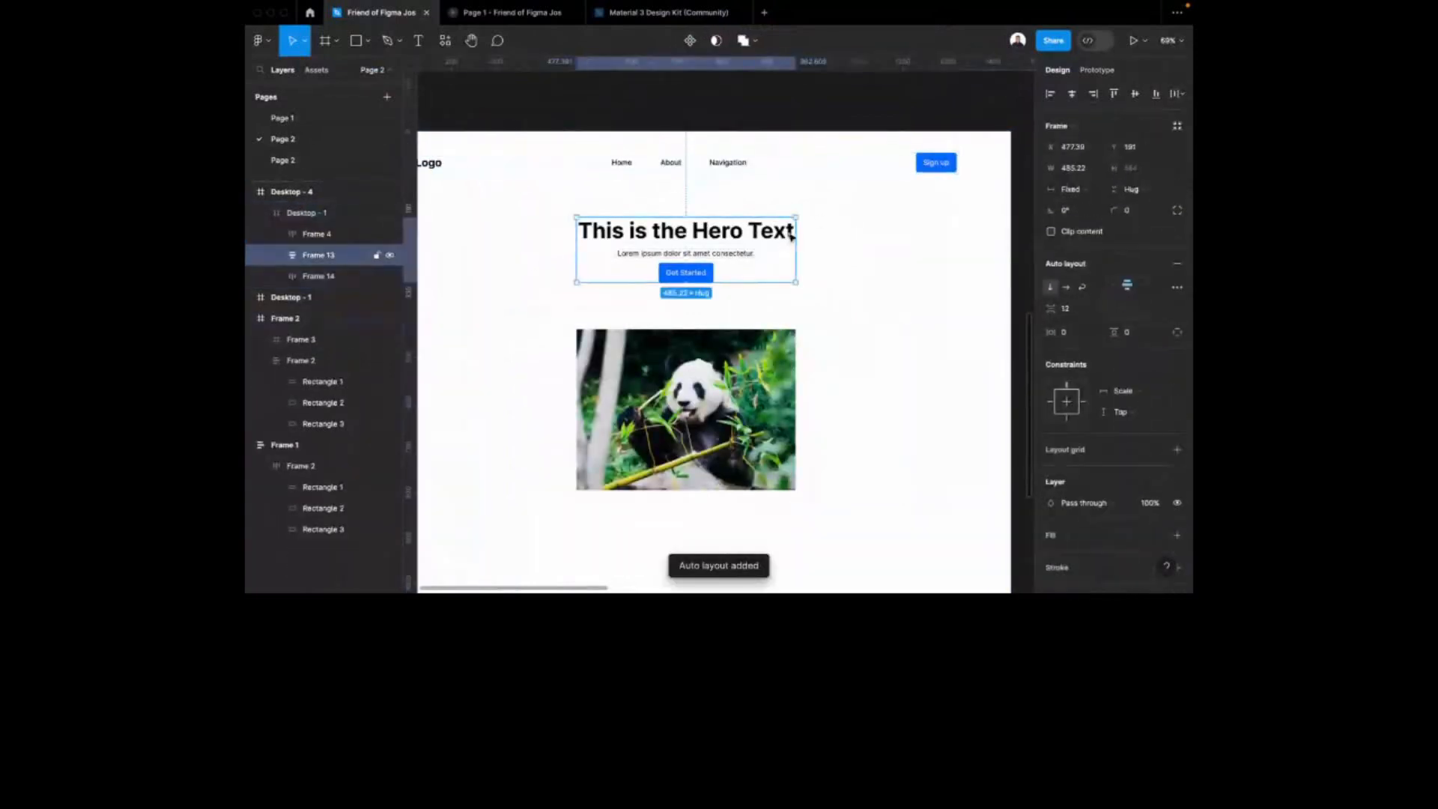
{"action": "key", "text": "super+shift+g"}
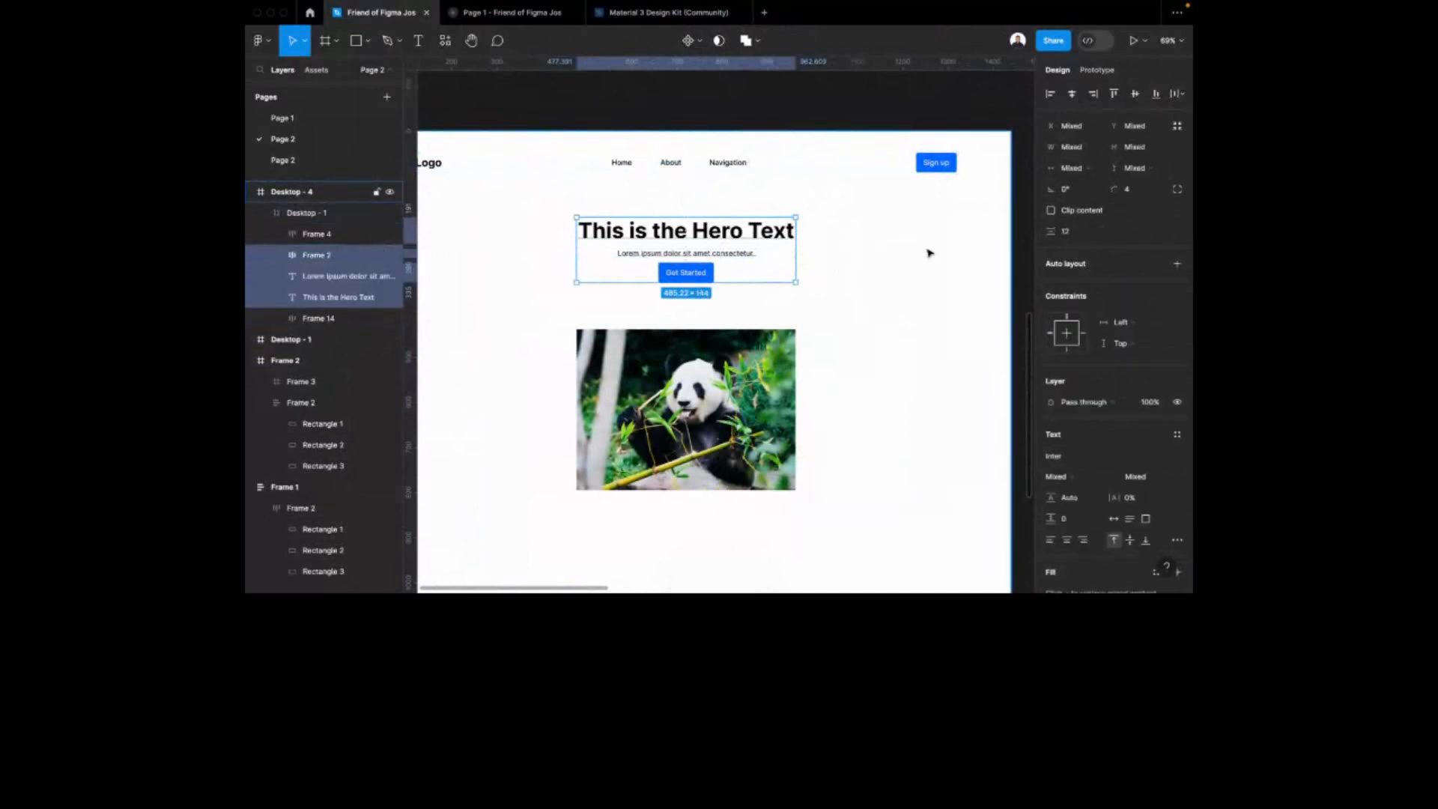
{"action": "left_click", "coordinate": [874, 288]}
{"action": "left_click", "coordinate": [850, 368]}
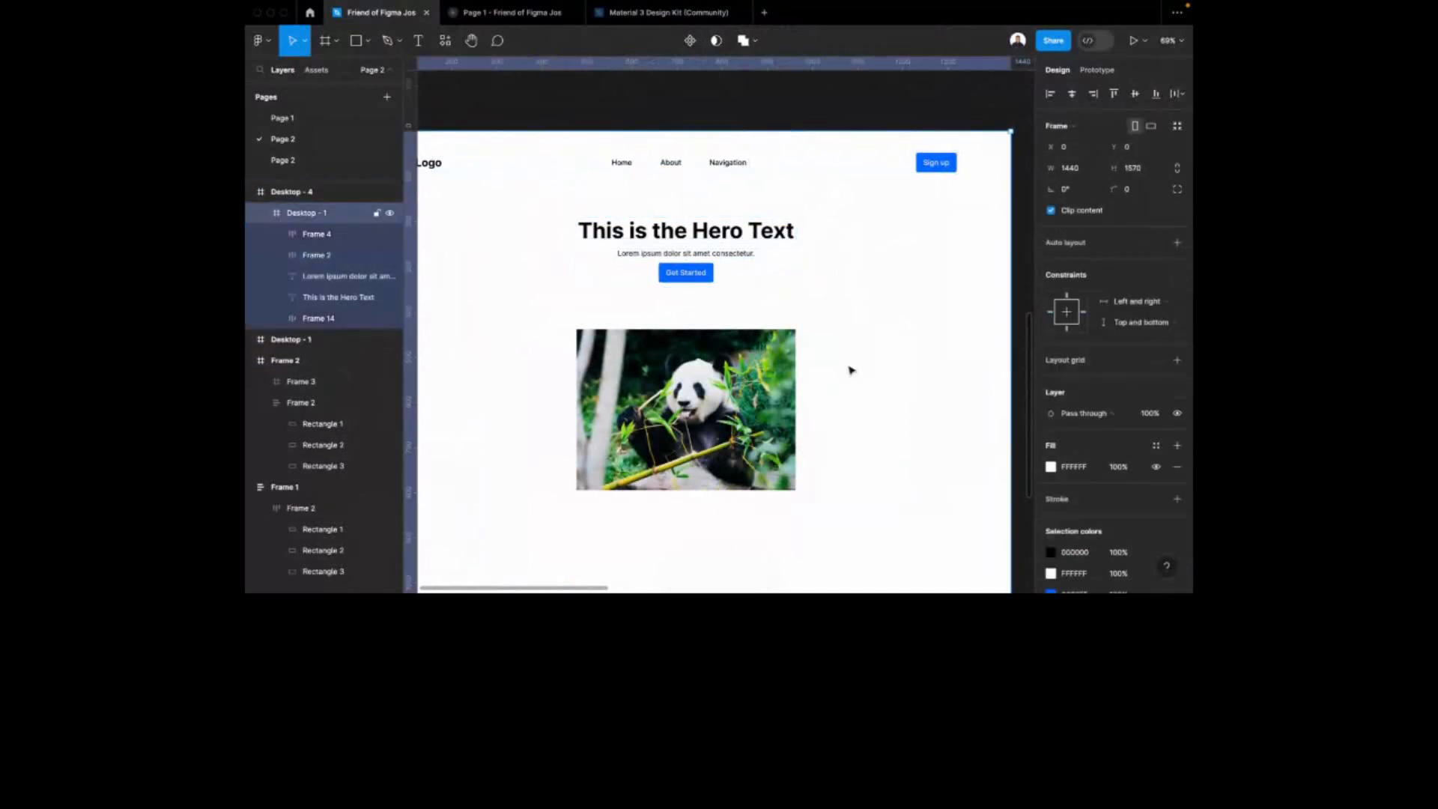
Set the width of the panda image frame to Fixed
{"action": "double_click", "coordinate": [766, 379]}
{"action": "key", "text": "super+x"}
{"action": "key", "text": "super+v"}
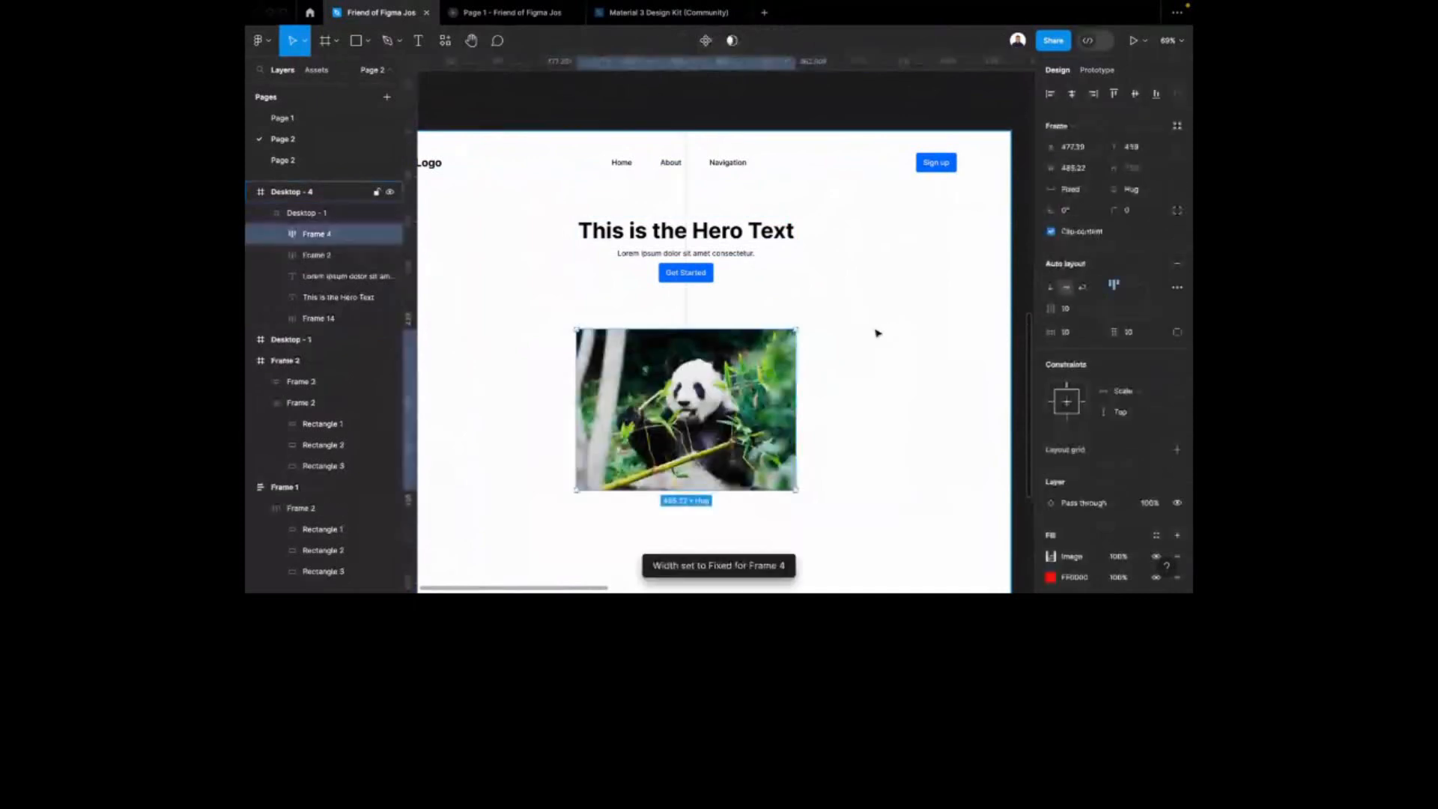
{"action": "left_click", "coordinate": [877, 315]}
{"action": "scroll", "coordinate": [877, 309], "scroll_direction": "down", "scroll_amount": 3}
{"action": "left_click", "coordinate": [824, 293]}
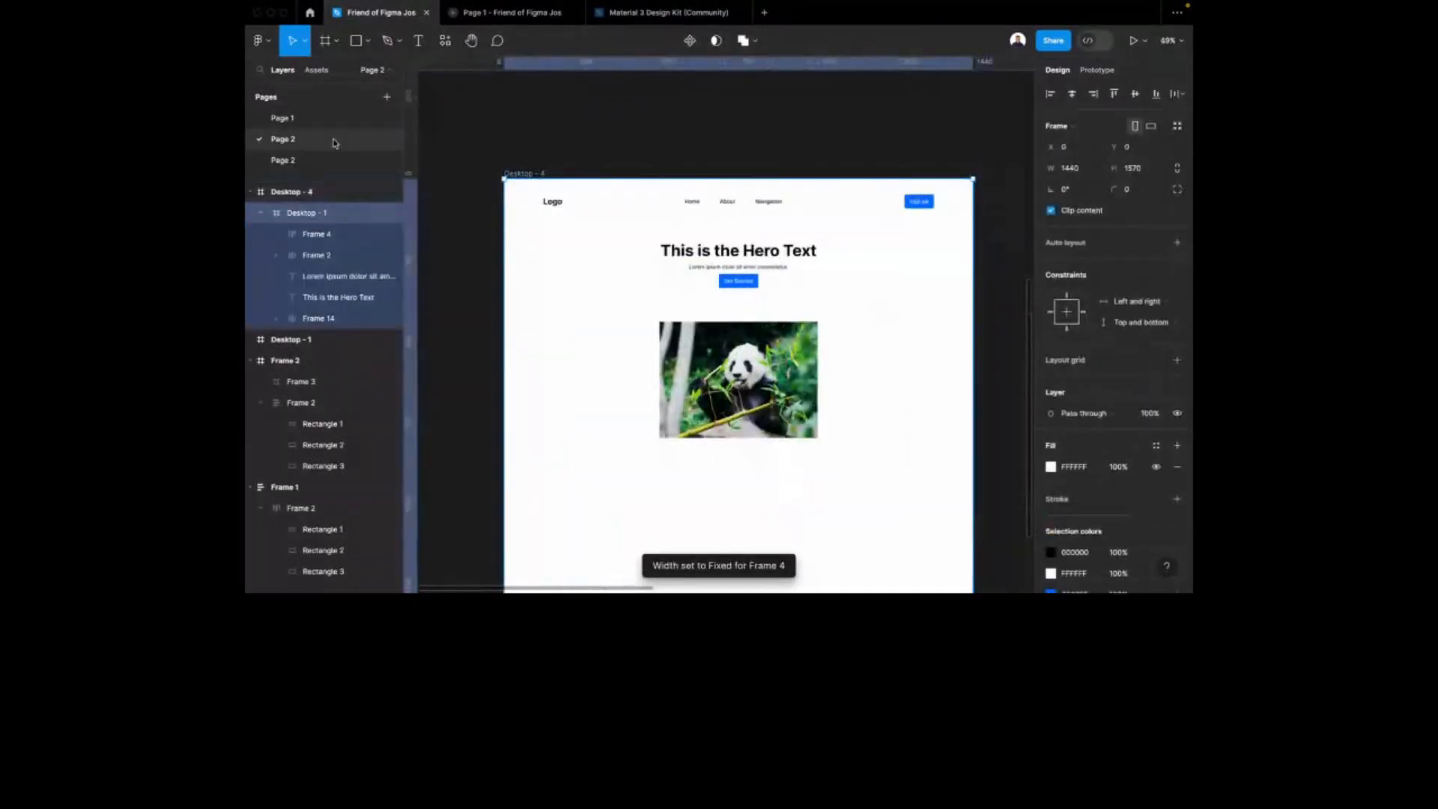
Narrow the outer Desktop - 4 frame to a width of about 1358
{"action": "left_click", "coordinate": [551, 165]}
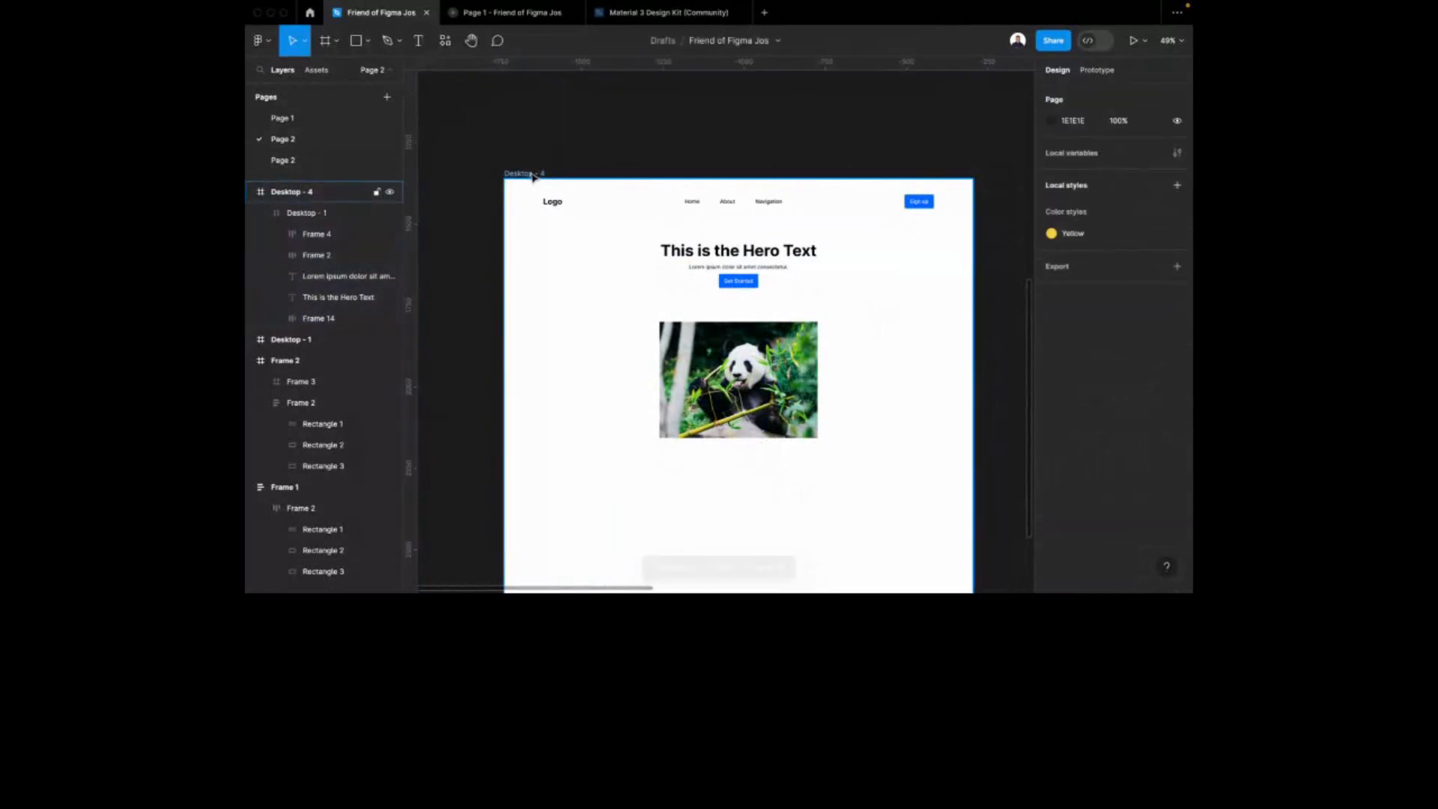
{"action": "left_click", "coordinate": [532, 174]}
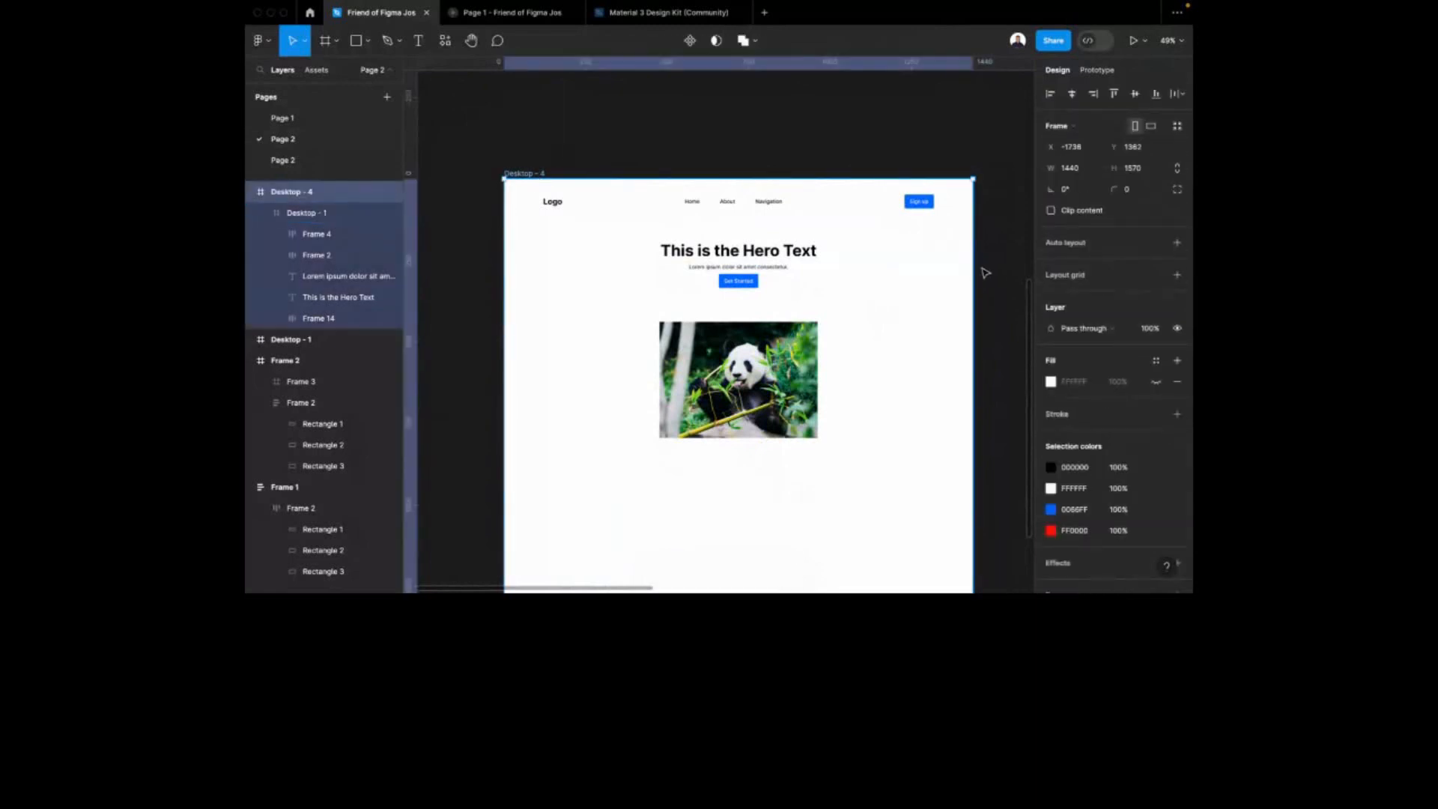
{"action": "left_click_drag", "start_coordinate": [972, 265], "coordinate": [947, 279]}
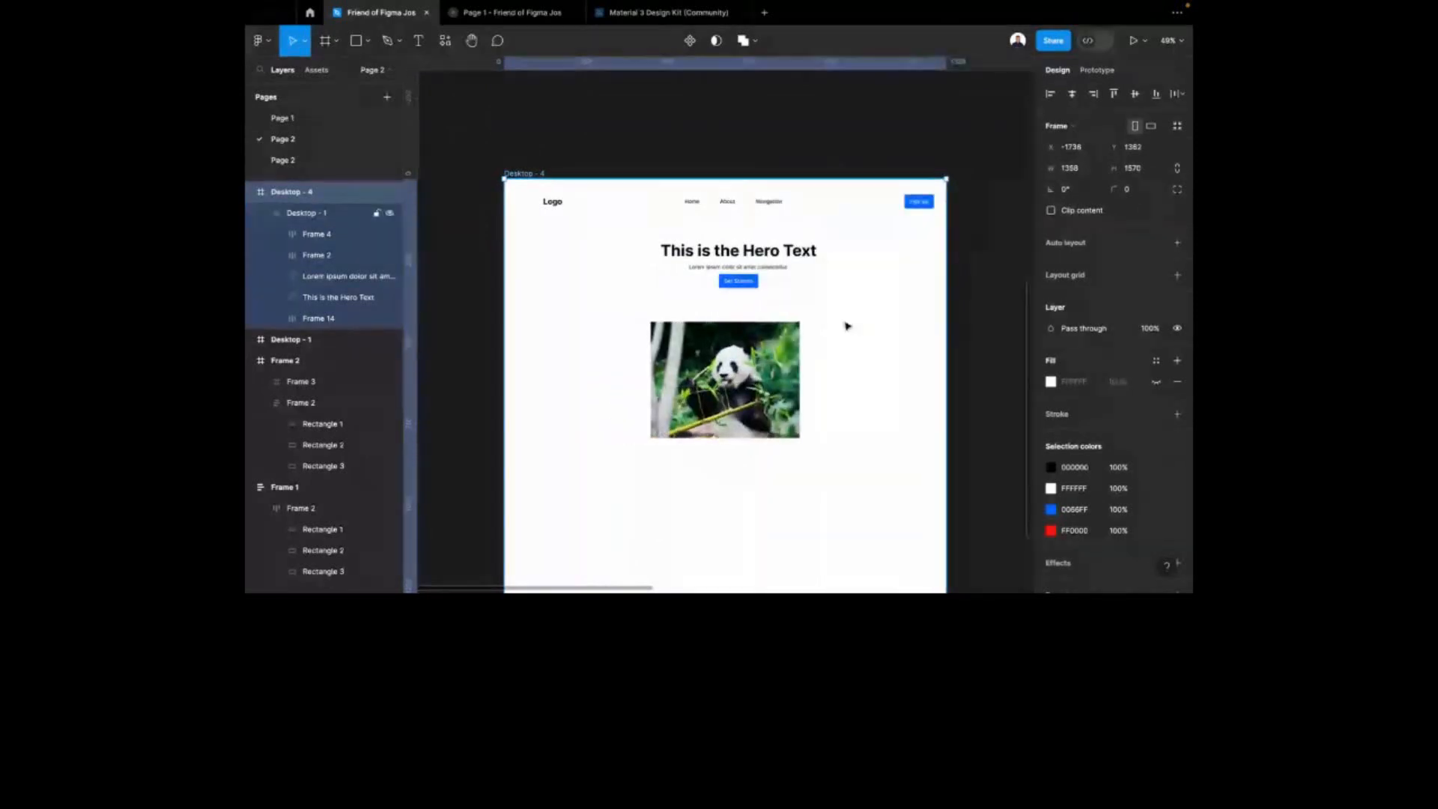
Set the panda image's horizontal and vertical constraints to Center
{"action": "left_click", "coordinate": [847, 327]}
{"action": "left_click", "coordinate": [782, 362]}
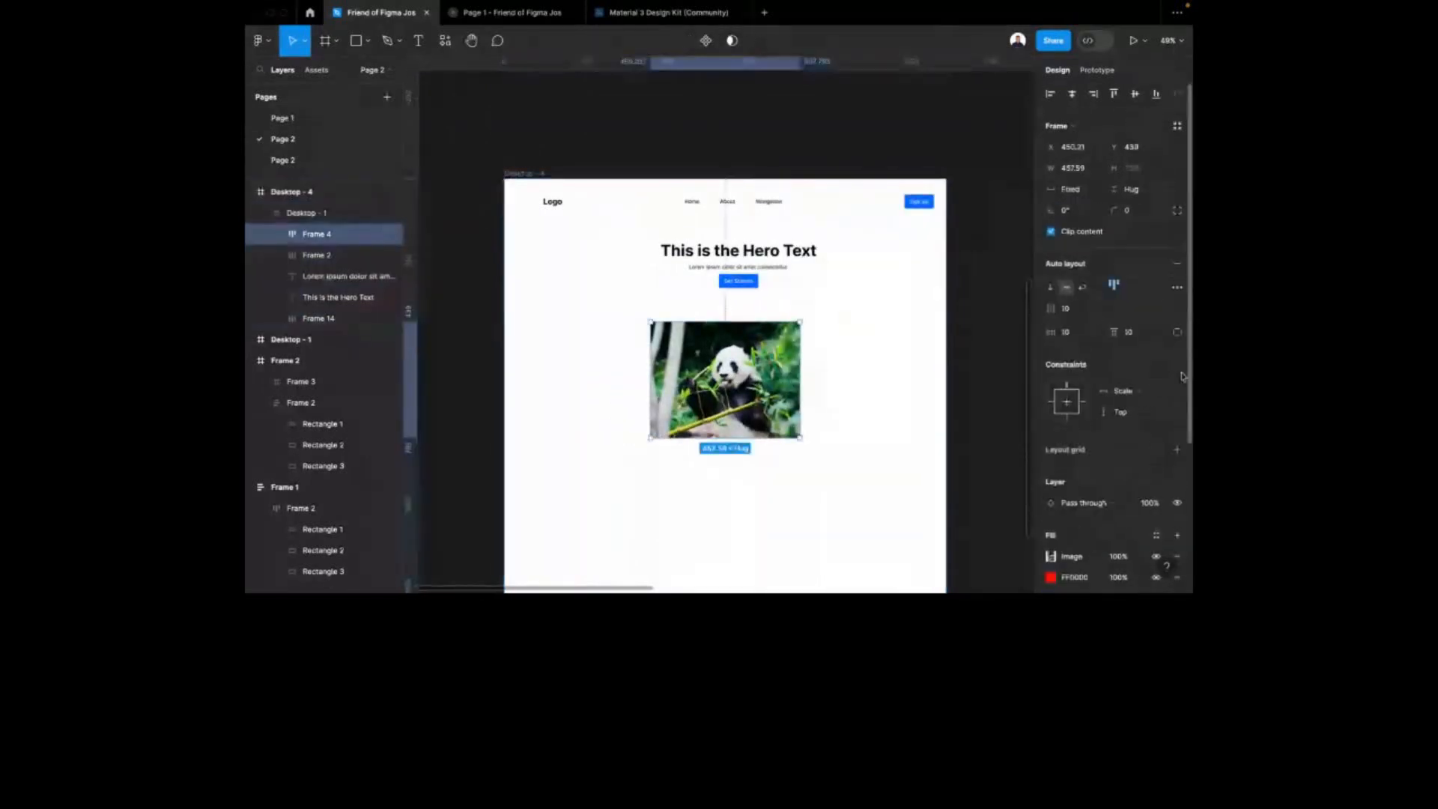
{"action": "left_click", "coordinate": [1148, 390]}
{"action": "left_click", "coordinate": [1080, 362]}
{"action": "left_click", "coordinate": [1069, 406]}
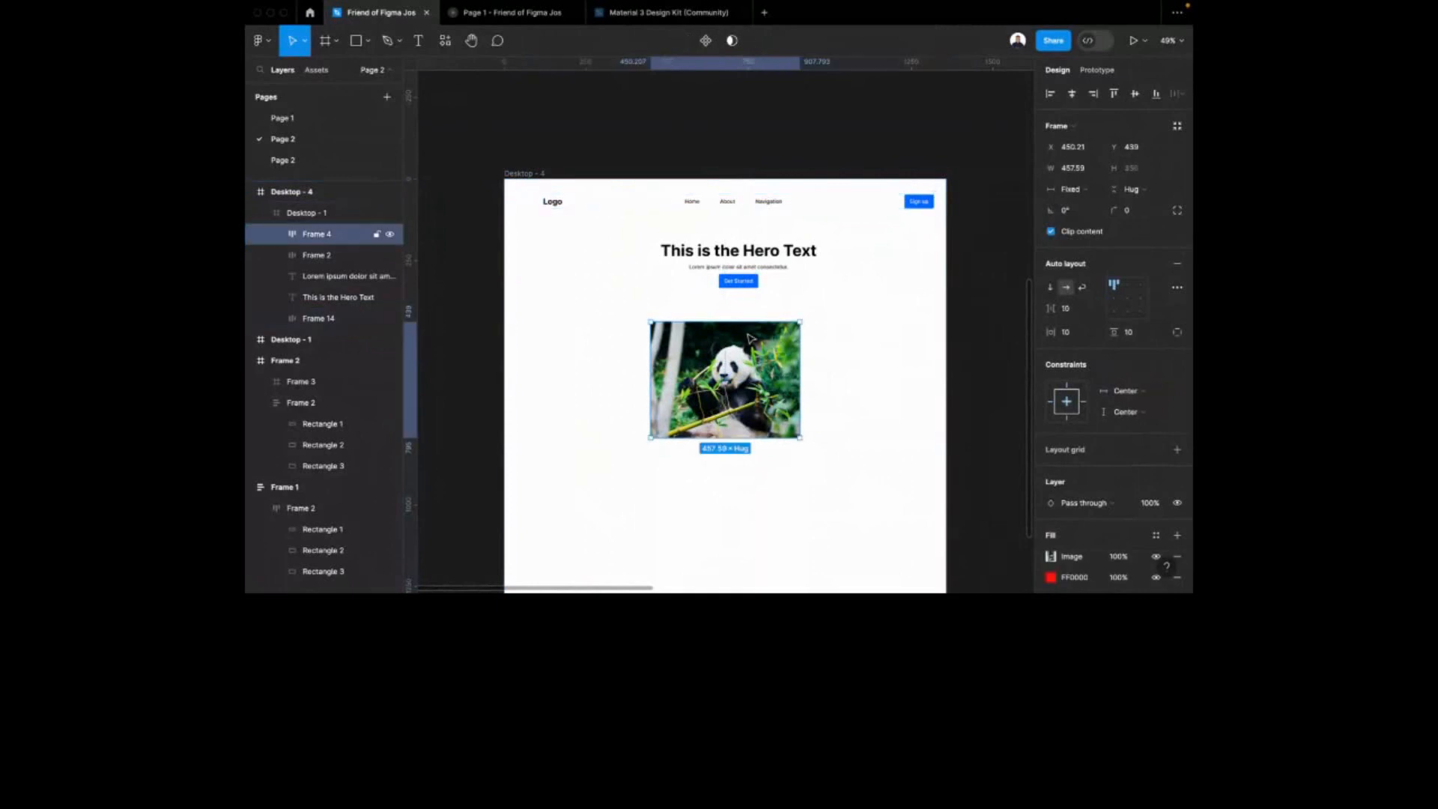
Try narrowing the Desktop - 4 frame to a width of about 694, and undo the resize
{"action": "left_click", "coordinate": [780, 202]}
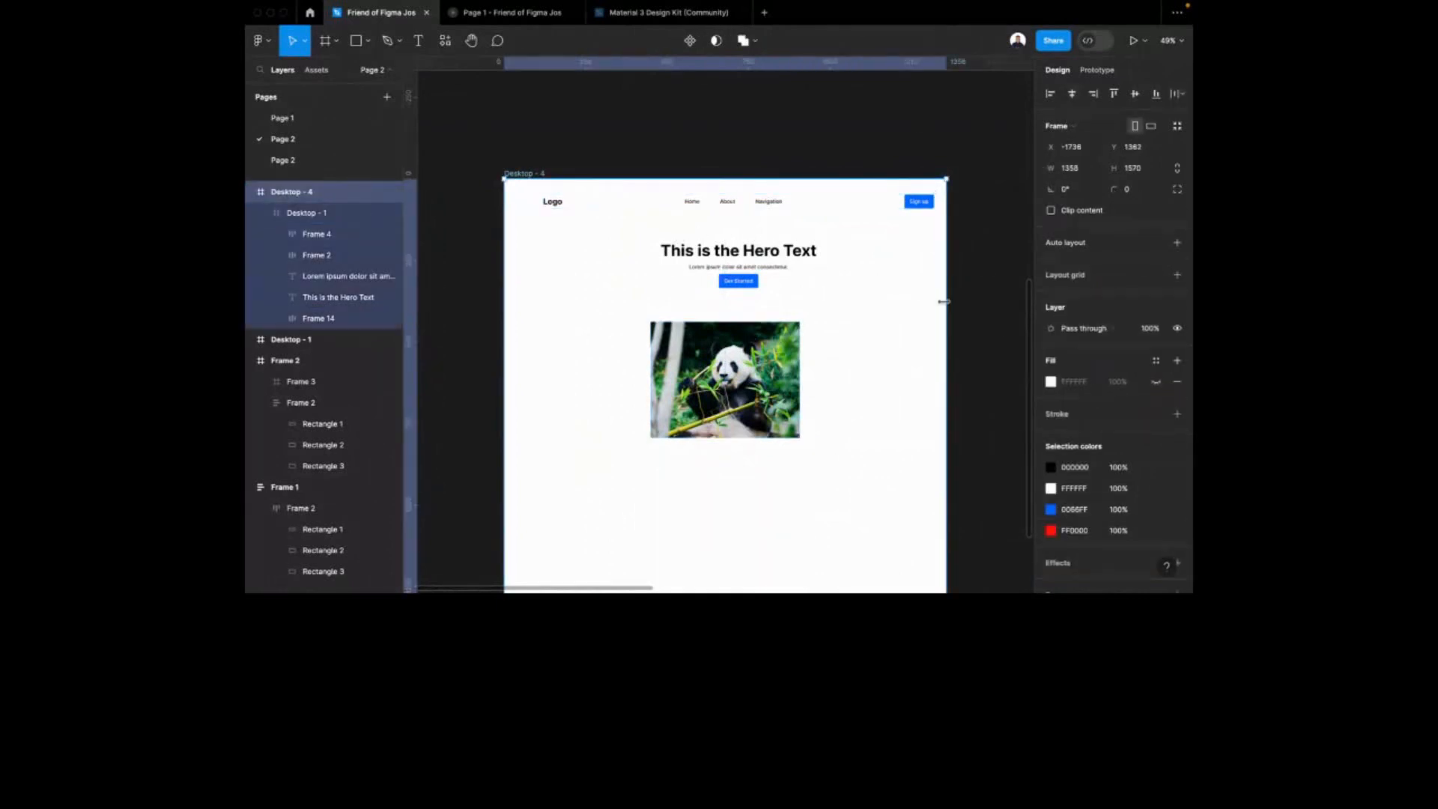
{"action": "left_click_drag", "start_coordinate": [945, 302], "coordinate": [725, 295]}
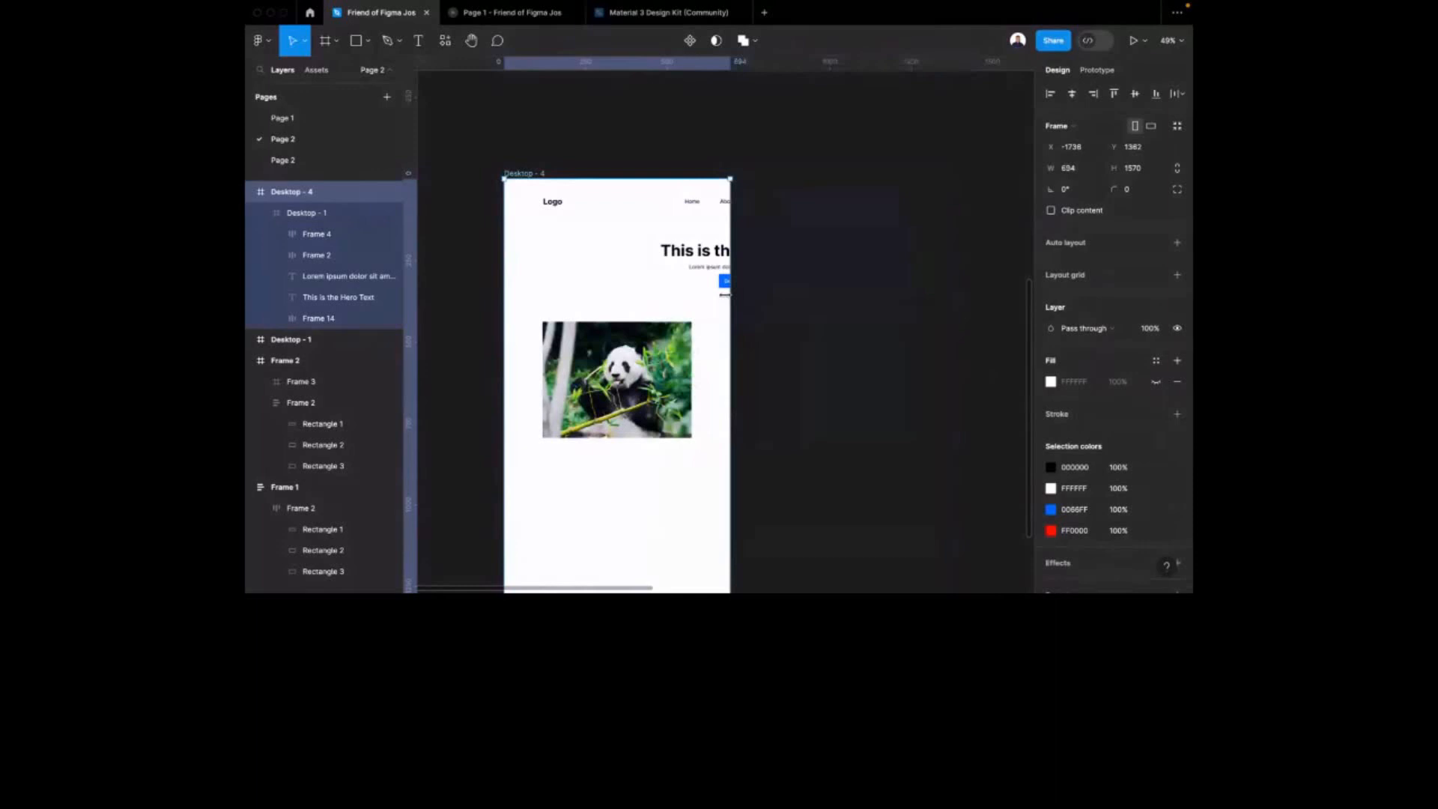
{"action": "key", "text": "ctrl+z"}
Delete the panda image from the hero page and undo the deletion
{"action": "left_click", "coordinate": [817, 311]}
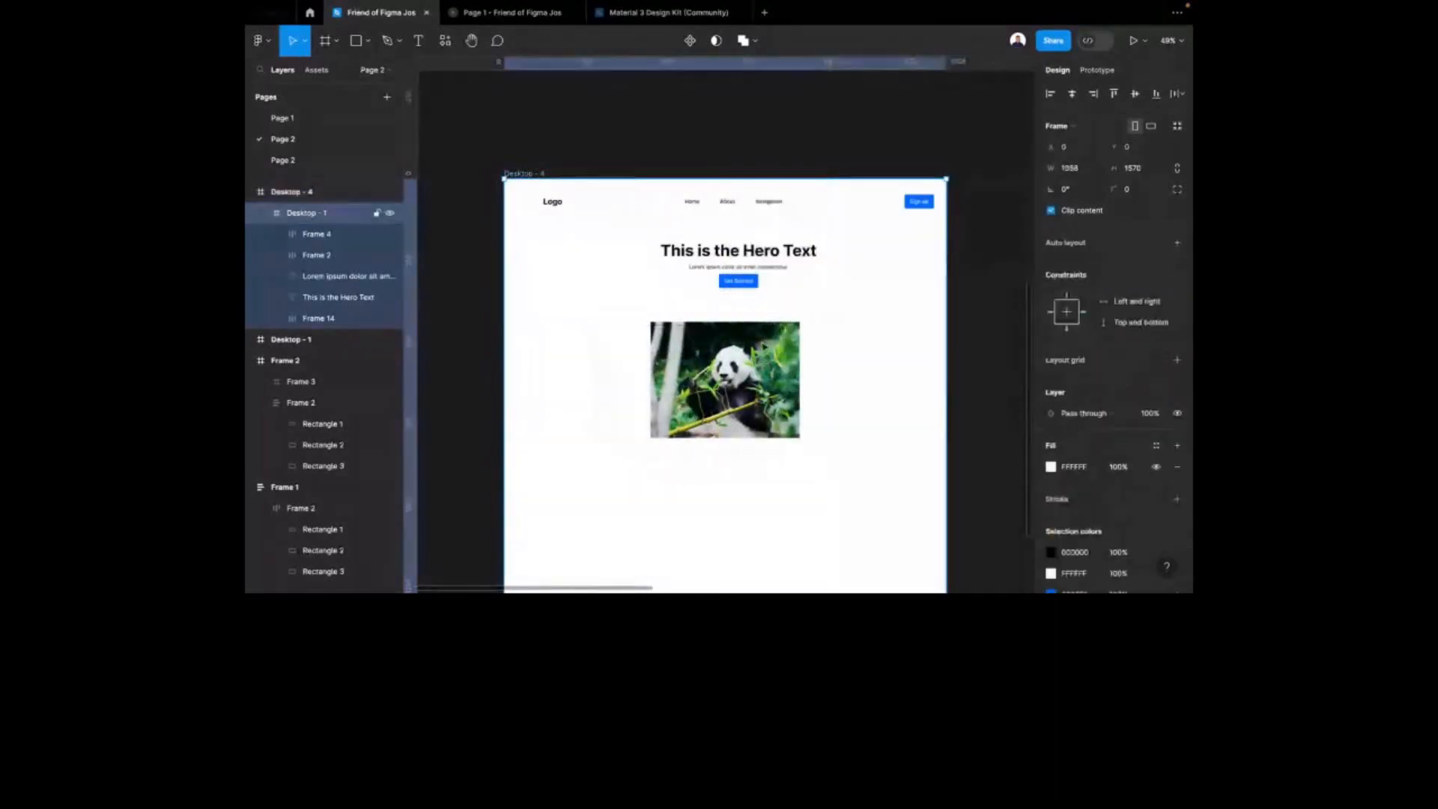
{"action": "left_click", "coordinate": [760, 348]}
{"action": "key", "text": "Delete"}
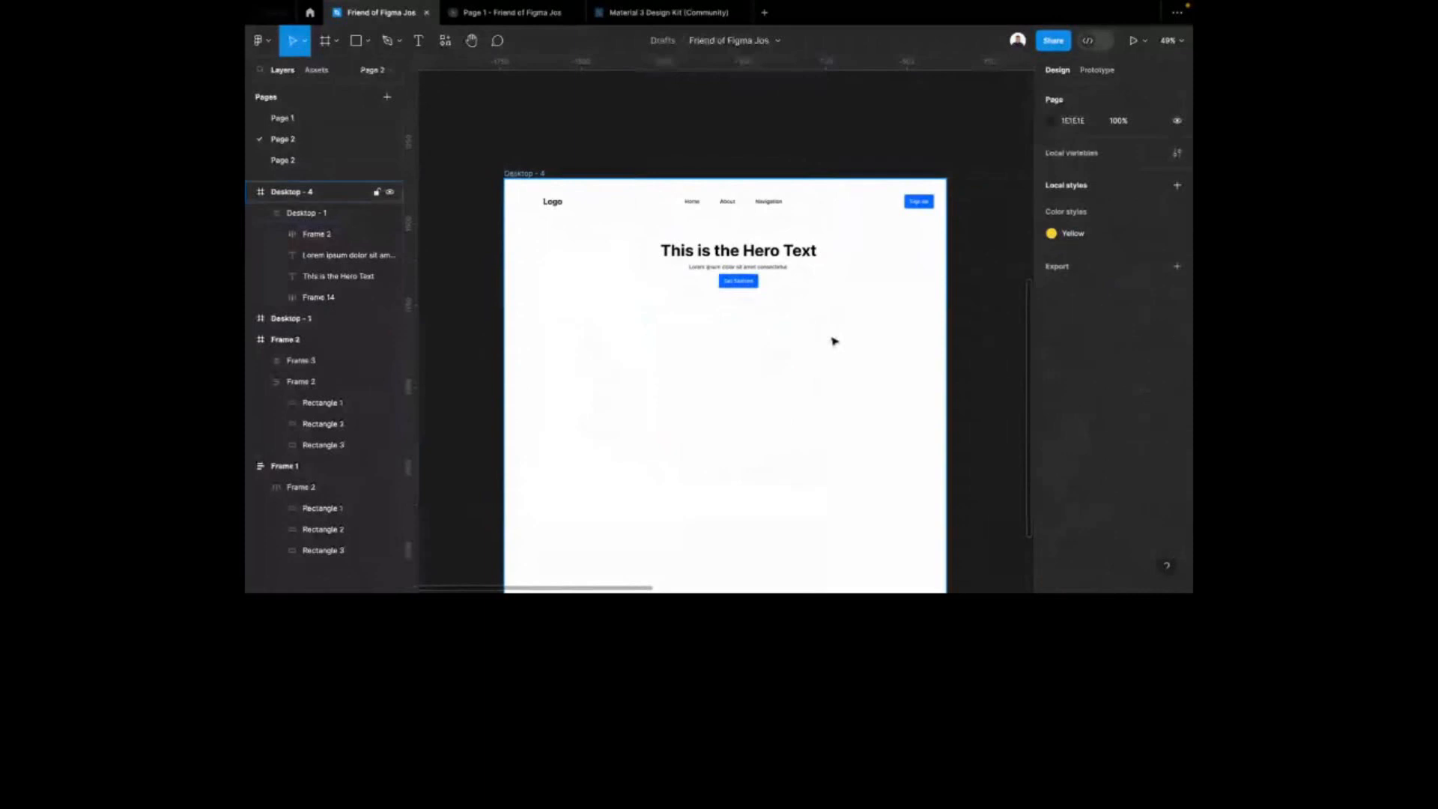
{"action": "key", "text": "ctrl+z"}
{"action": "scroll", "coordinate": [832, 363], "scroll_direction": "up", "scroll_amount": 1}
{"action": "left_click", "coordinate": [832, 363]}
{"action": "left_click", "coordinate": [742, 369]}
Draw two overlapping empty frames below the panda image, the second about 499 by 319
{"action": "scroll", "coordinate": [742, 368], "scroll_direction": "down", "scroll_amount": 2}
{"action": "scroll", "coordinate": [838, 352], "scroll_direction": "down", "scroll_amount": 2}
{"action": "left_click", "coordinate": [837, 353]}
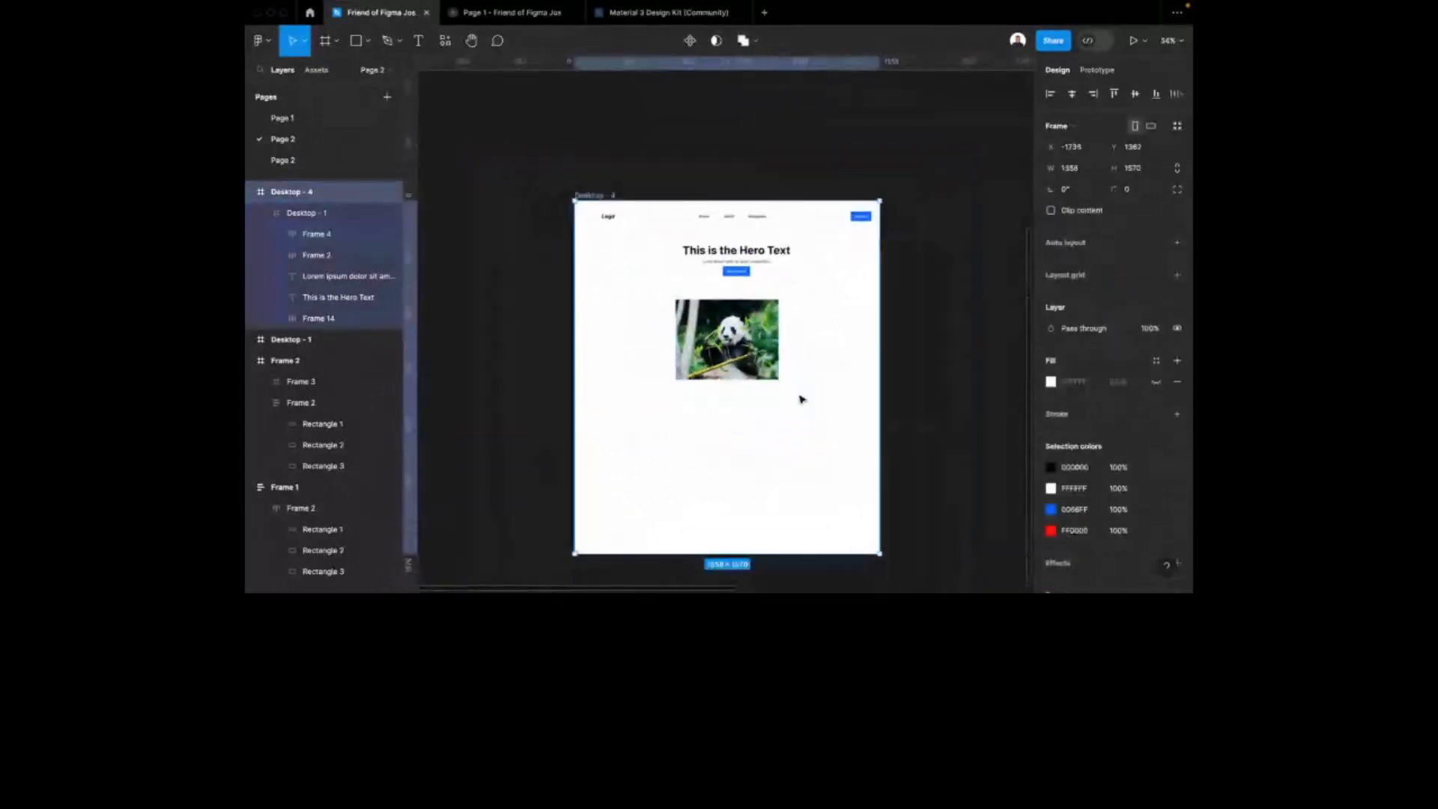
{"action": "key", "text": "f"}
{"action": "left_click_drag", "start_coordinate": [678, 402], "coordinate": [790, 481]}
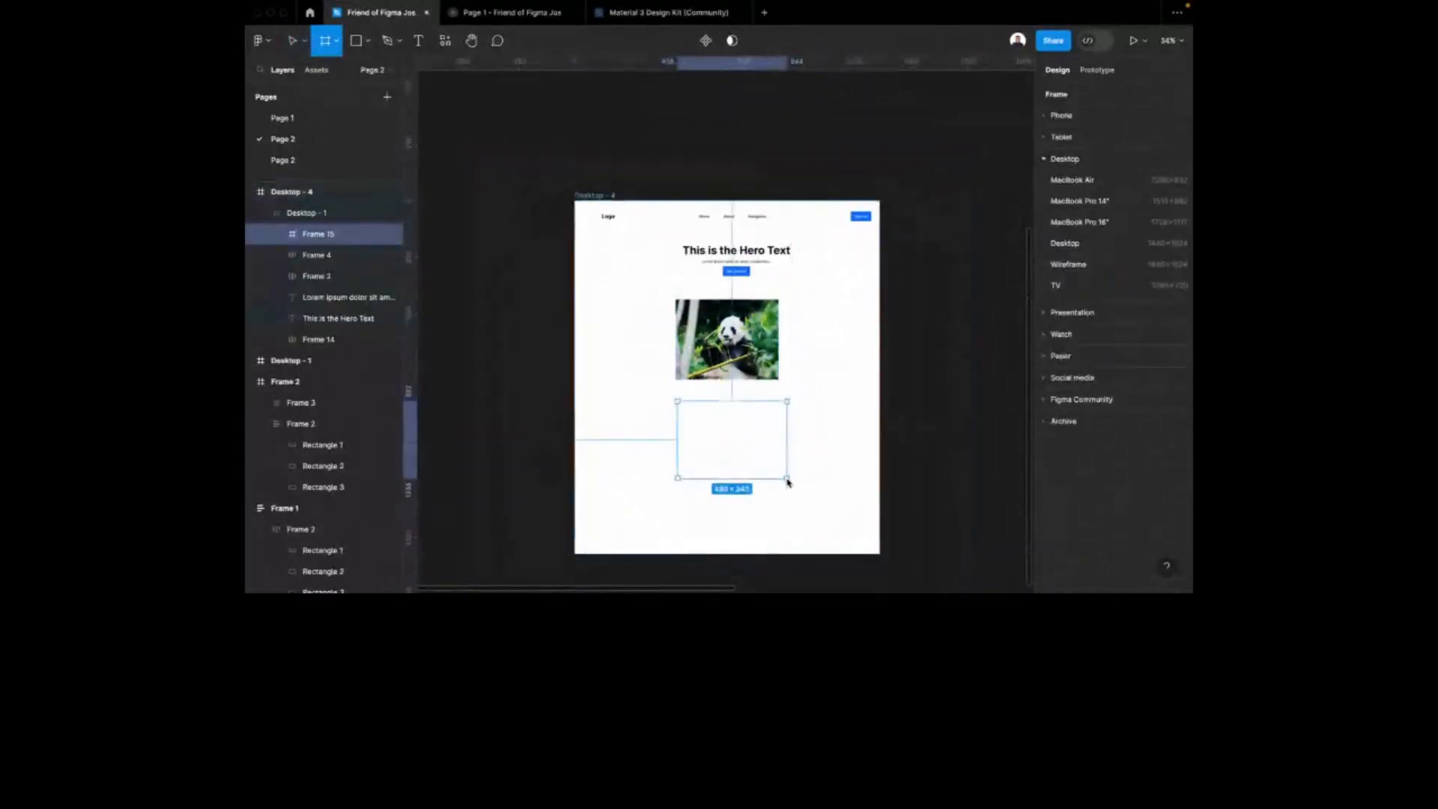
{"action": "left_click", "coordinate": [731, 458]}
{"action": "left_click", "coordinate": [761, 409]}
{"action": "key", "text": "f"}
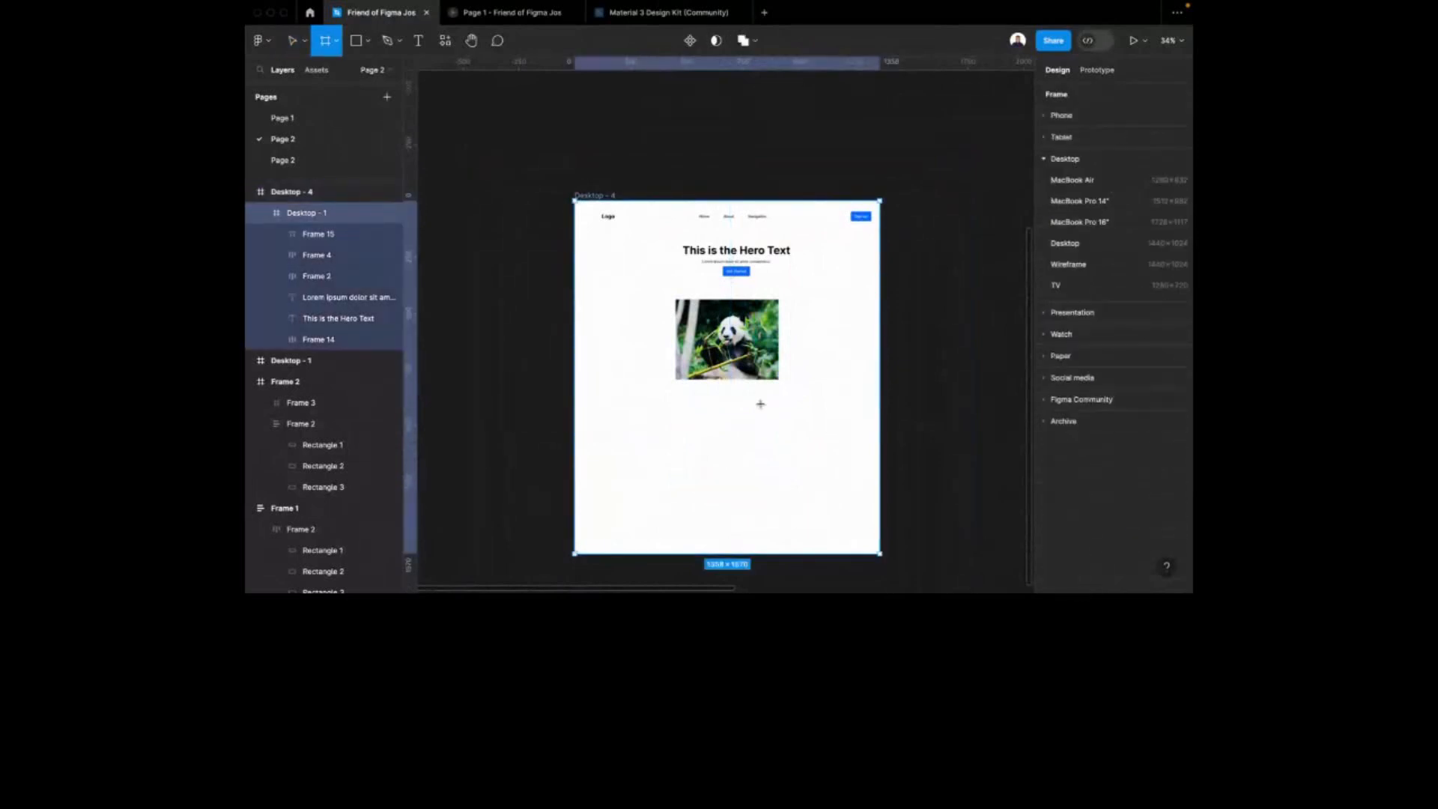
{"action": "left_click_drag", "start_coordinate": [674, 409], "coordinate": [785, 481]}
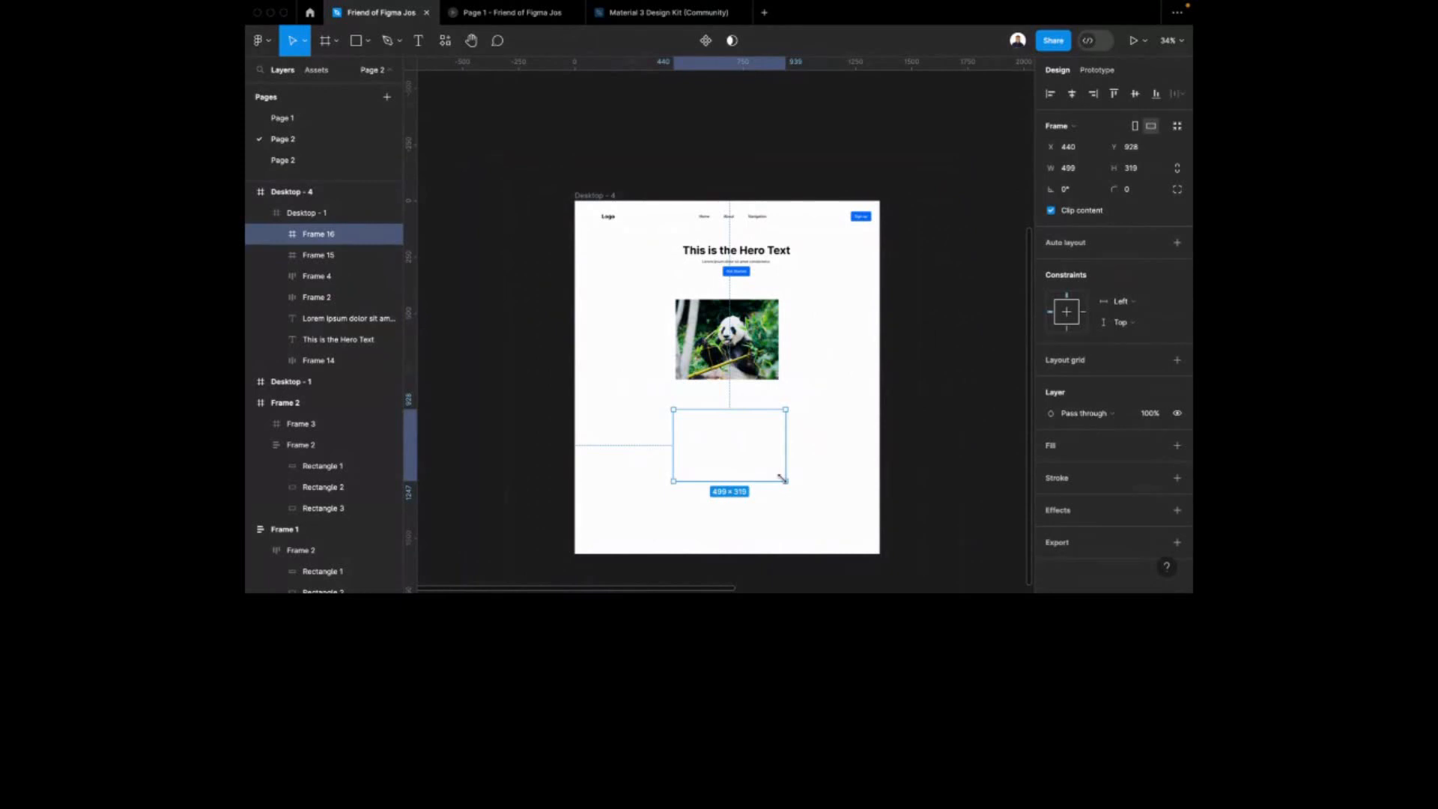
Search the plugins for "unsp" and run the Unsplash plugin on the new frame
{"action": "key", "text": "shift+i"}
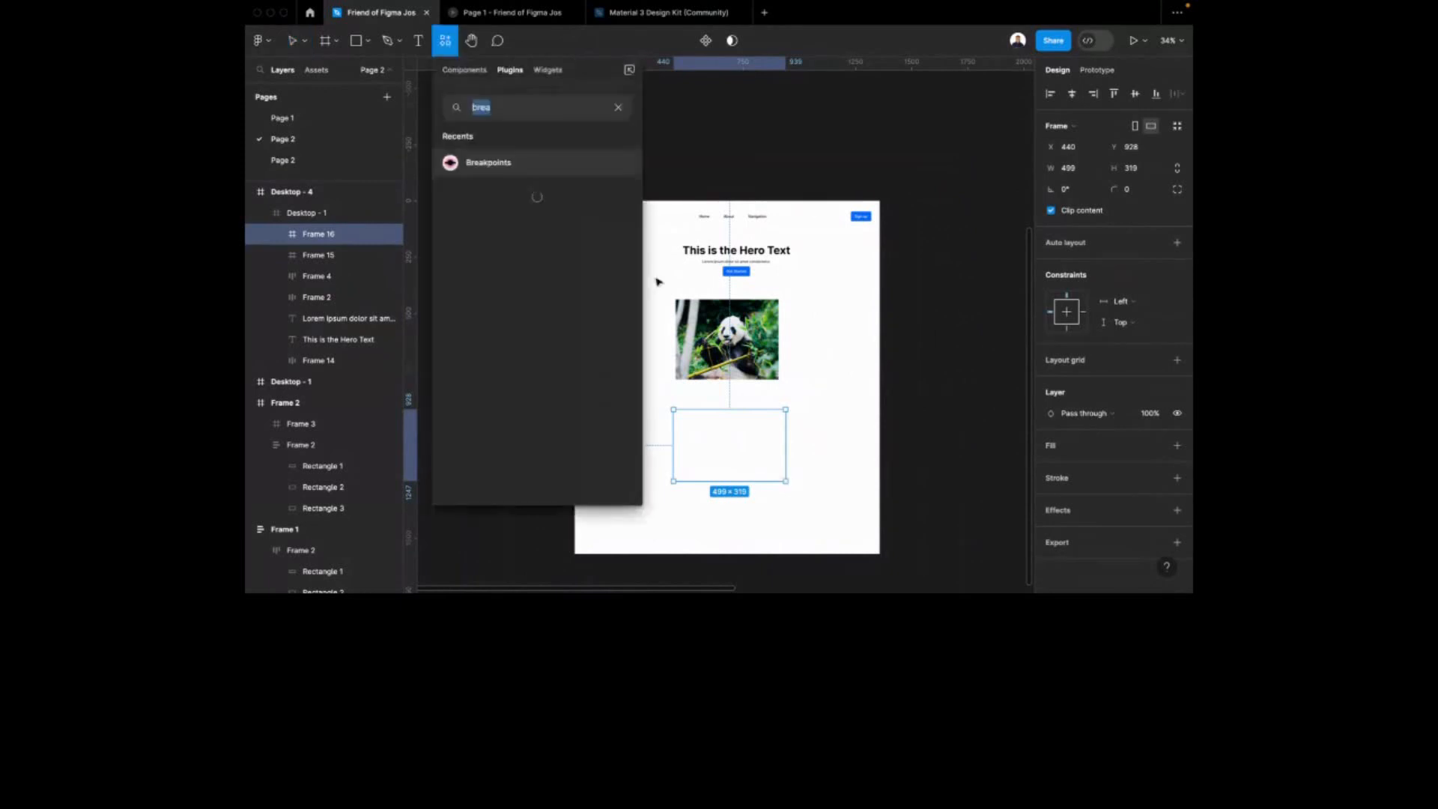
{"action": "type", "text": "ups"}
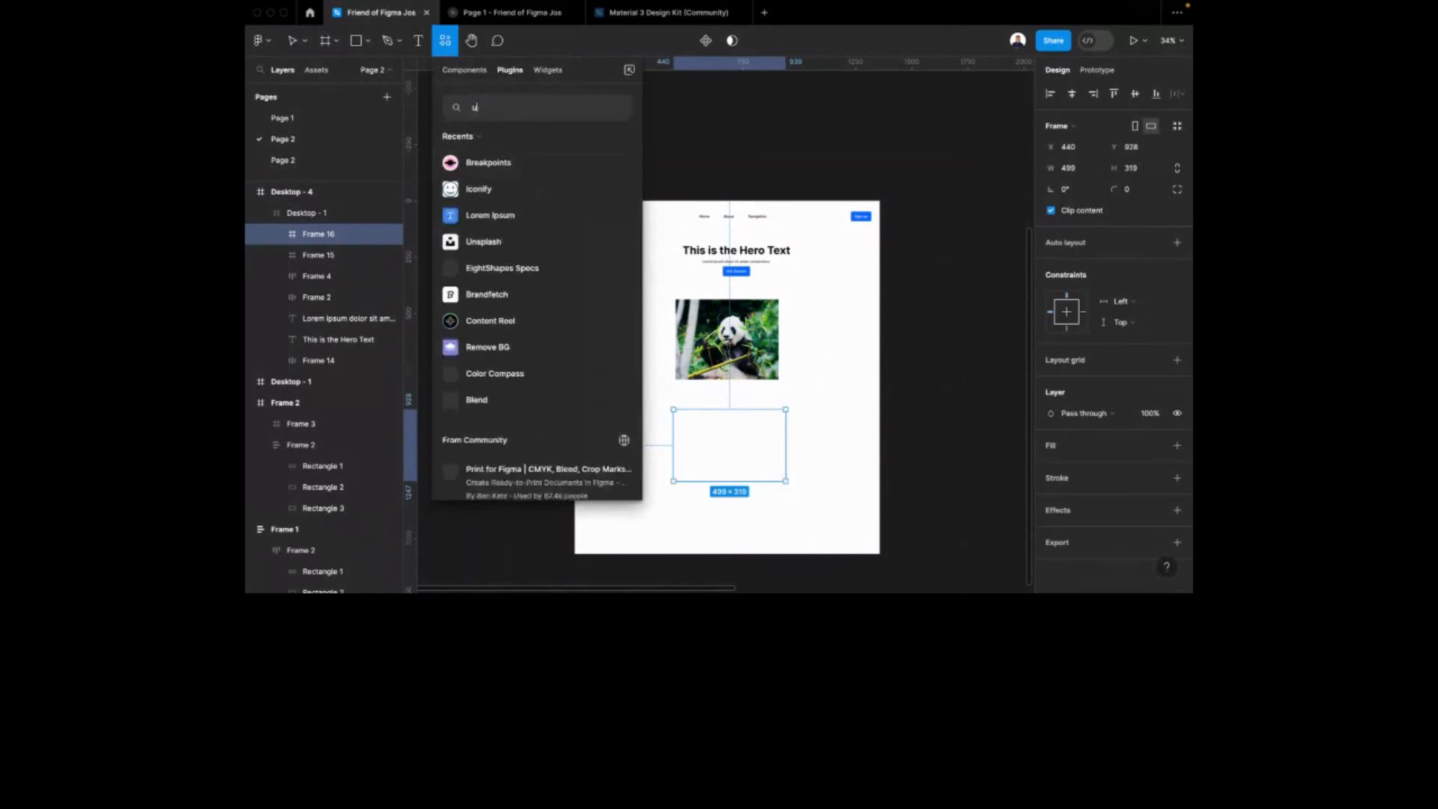
{"action": "key", "text": "BackSpace"}
{"action": "key", "text": "BackSpace"}
{"action": "key", "text": "BackSpace"}
{"action": "type", "text": "unsp"}
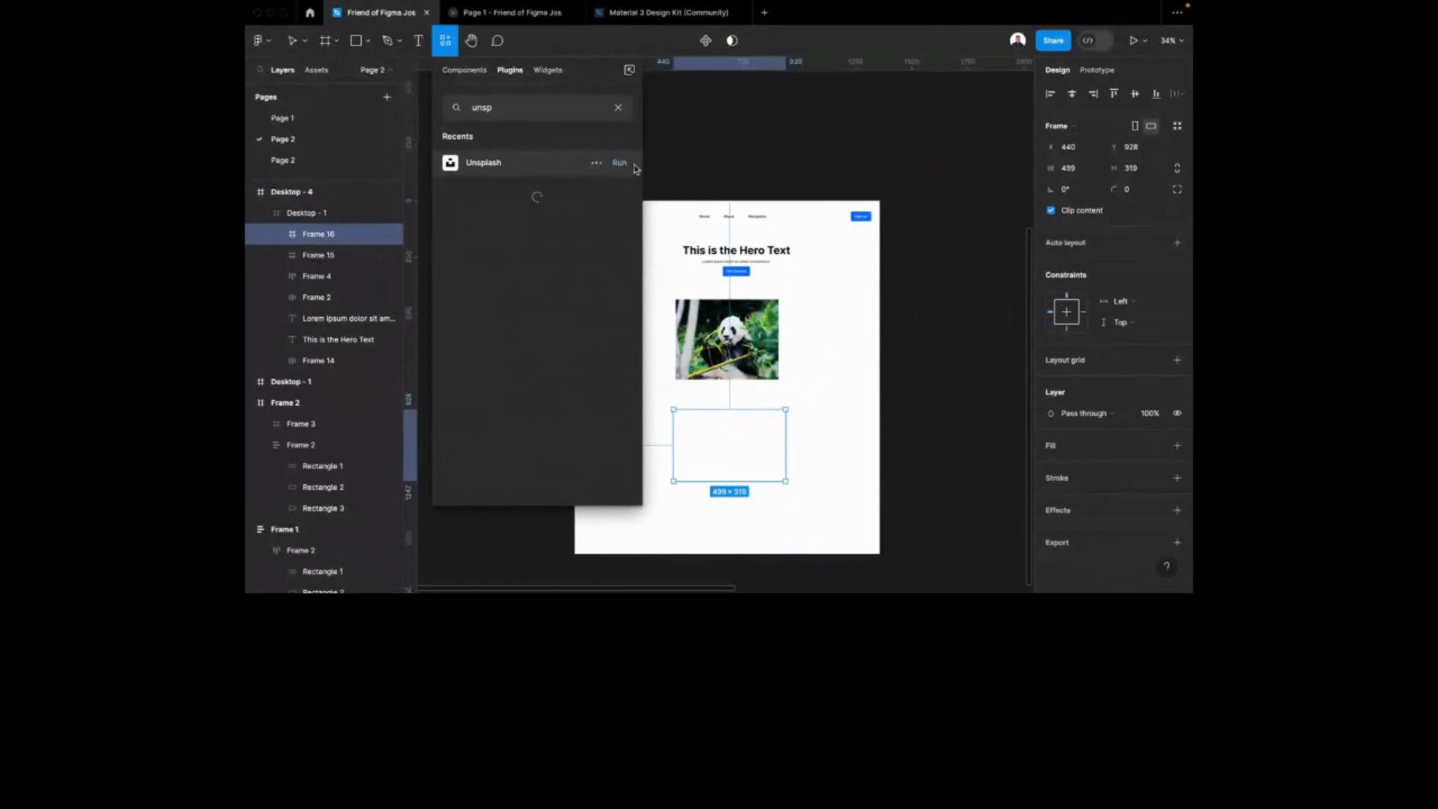
{"action": "left_click", "coordinate": [627, 163]}
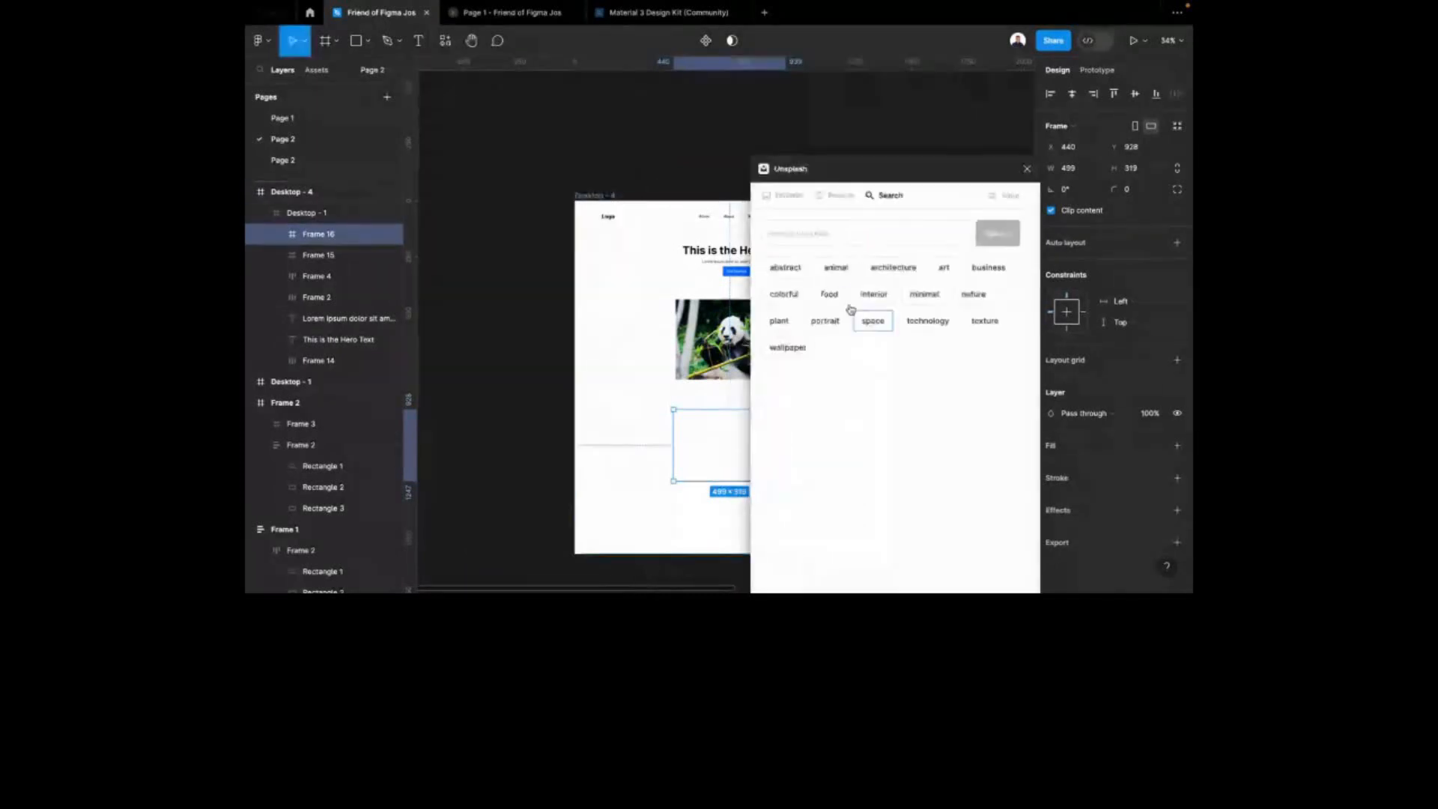
Fill the new frame with the standing fox photo from Unsplash's animal category
{"action": "left_click", "coordinate": [836, 268]}
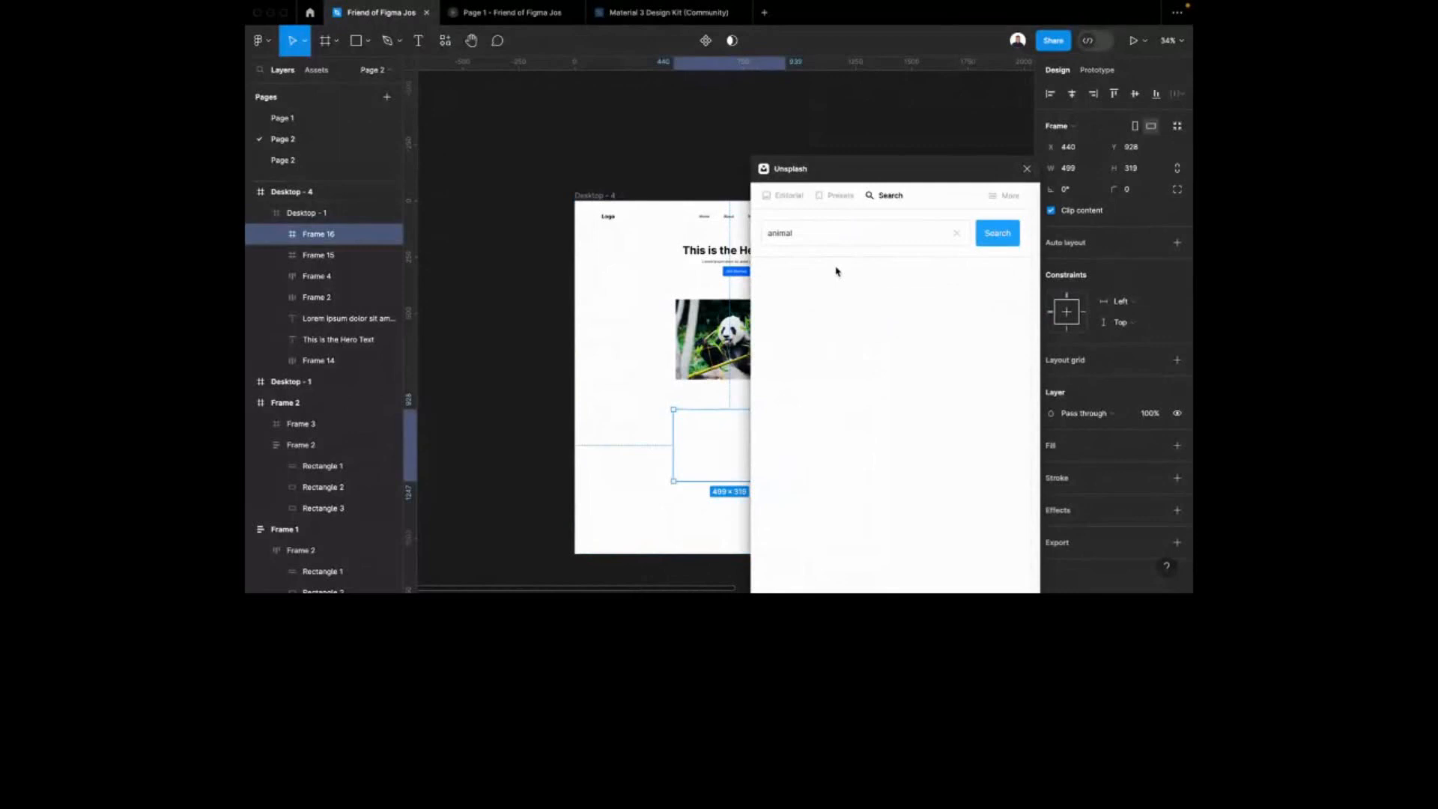
{"action": "scroll", "coordinate": [655, 335], "scroll_direction": "right", "scroll_amount": 2}
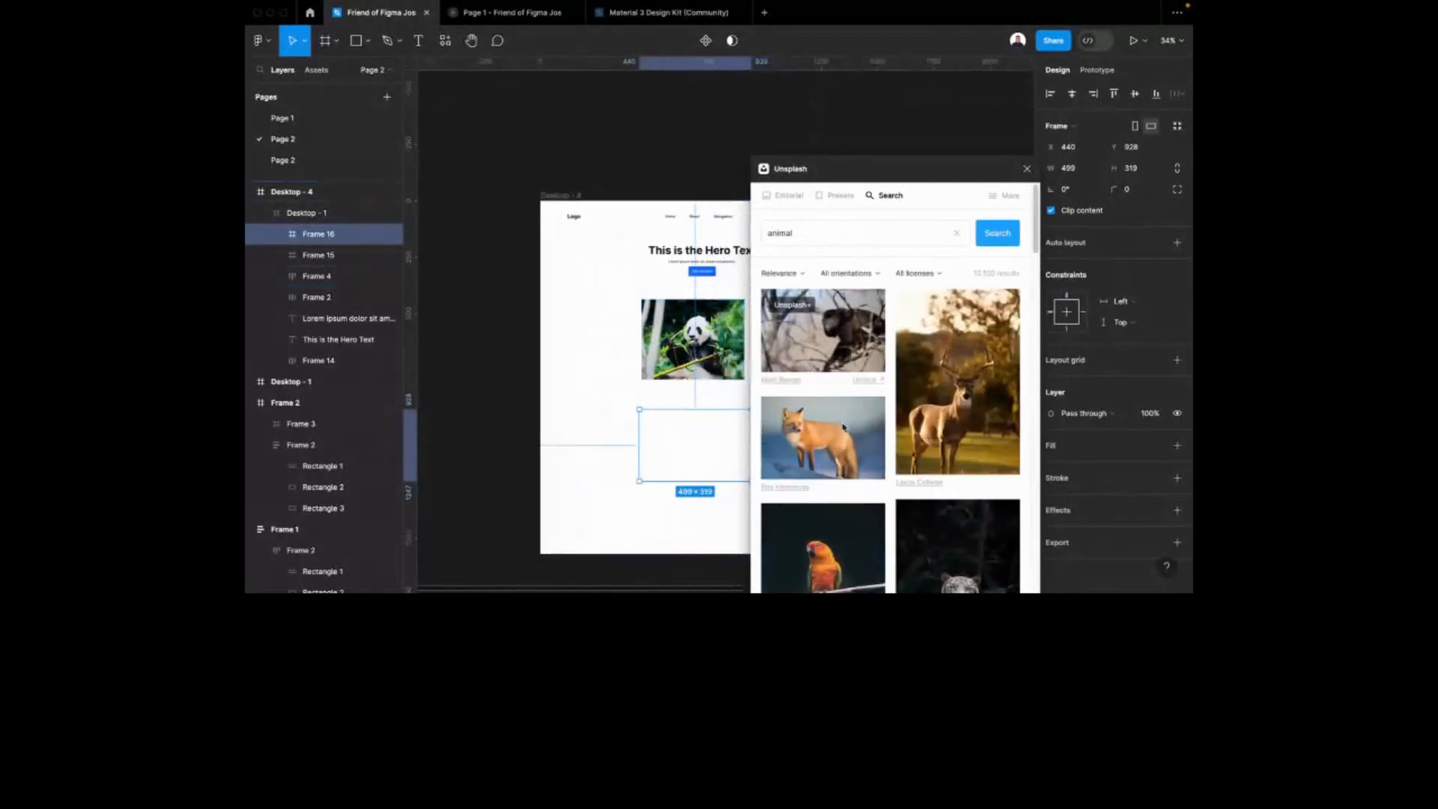
{"action": "left_click", "coordinate": [827, 428]}
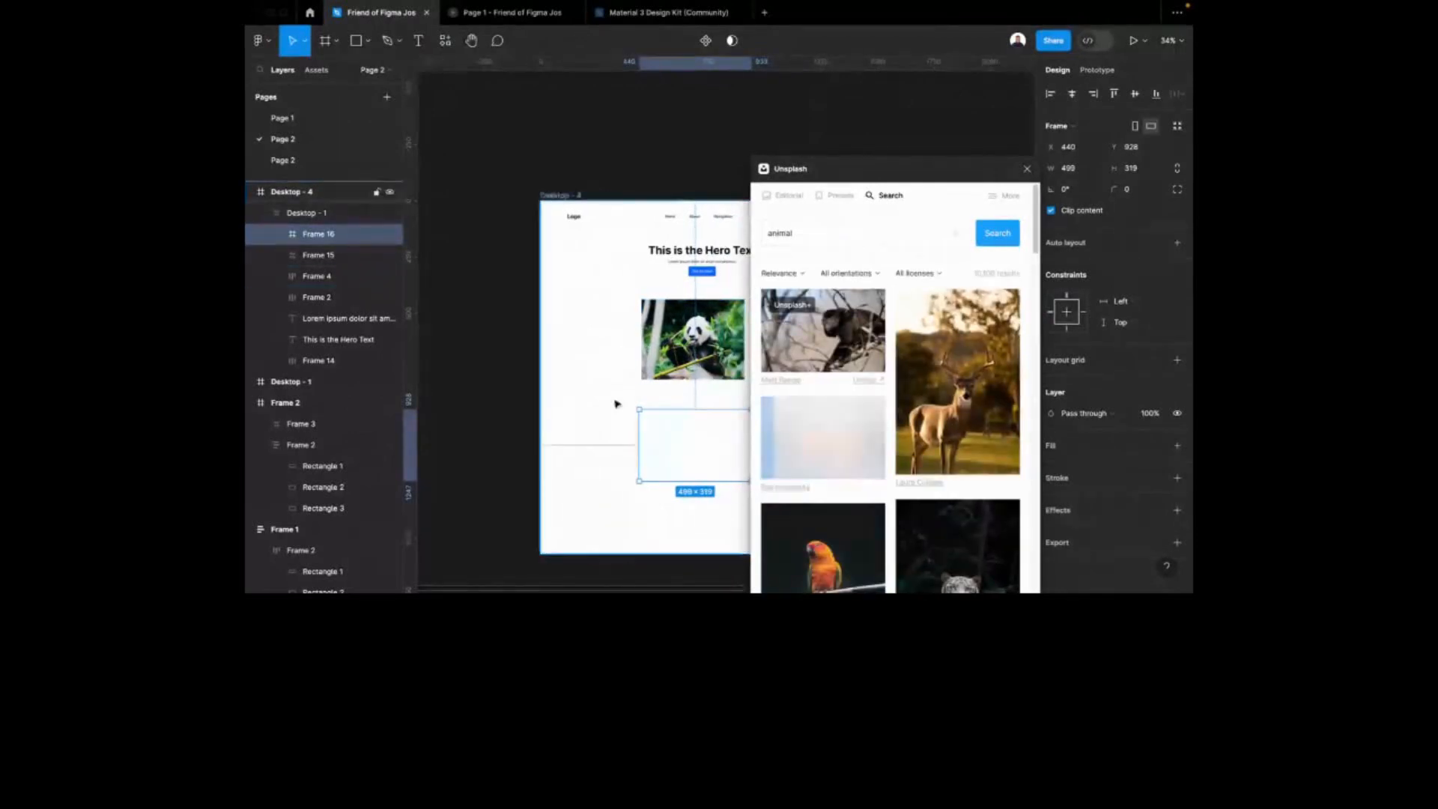
Replace the panda image below the hero text with the fox image frame
{"action": "scroll", "coordinate": [614, 395], "scroll_direction": "right", "scroll_amount": 2}
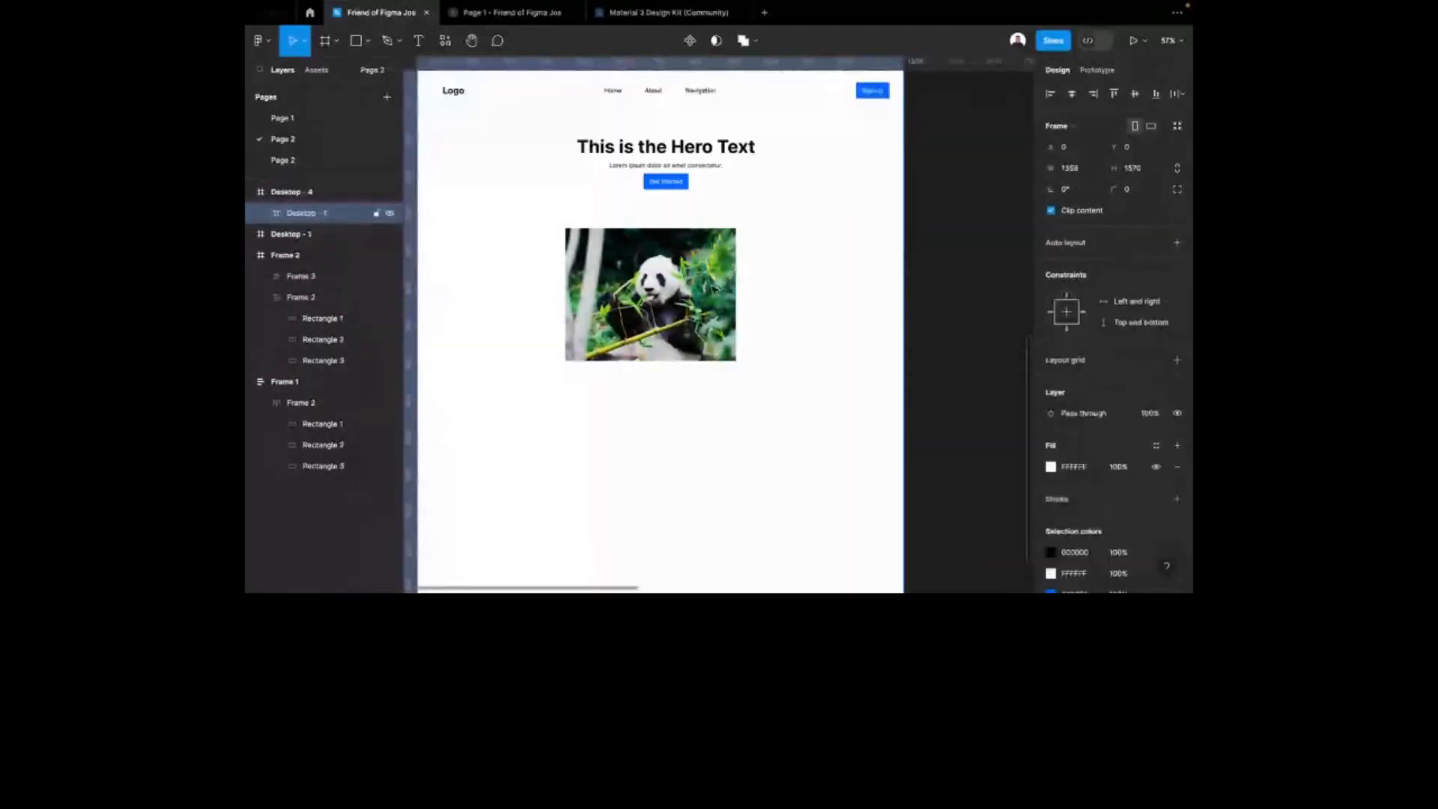
{"action": "key", "text": "ctrl+shift+r"}
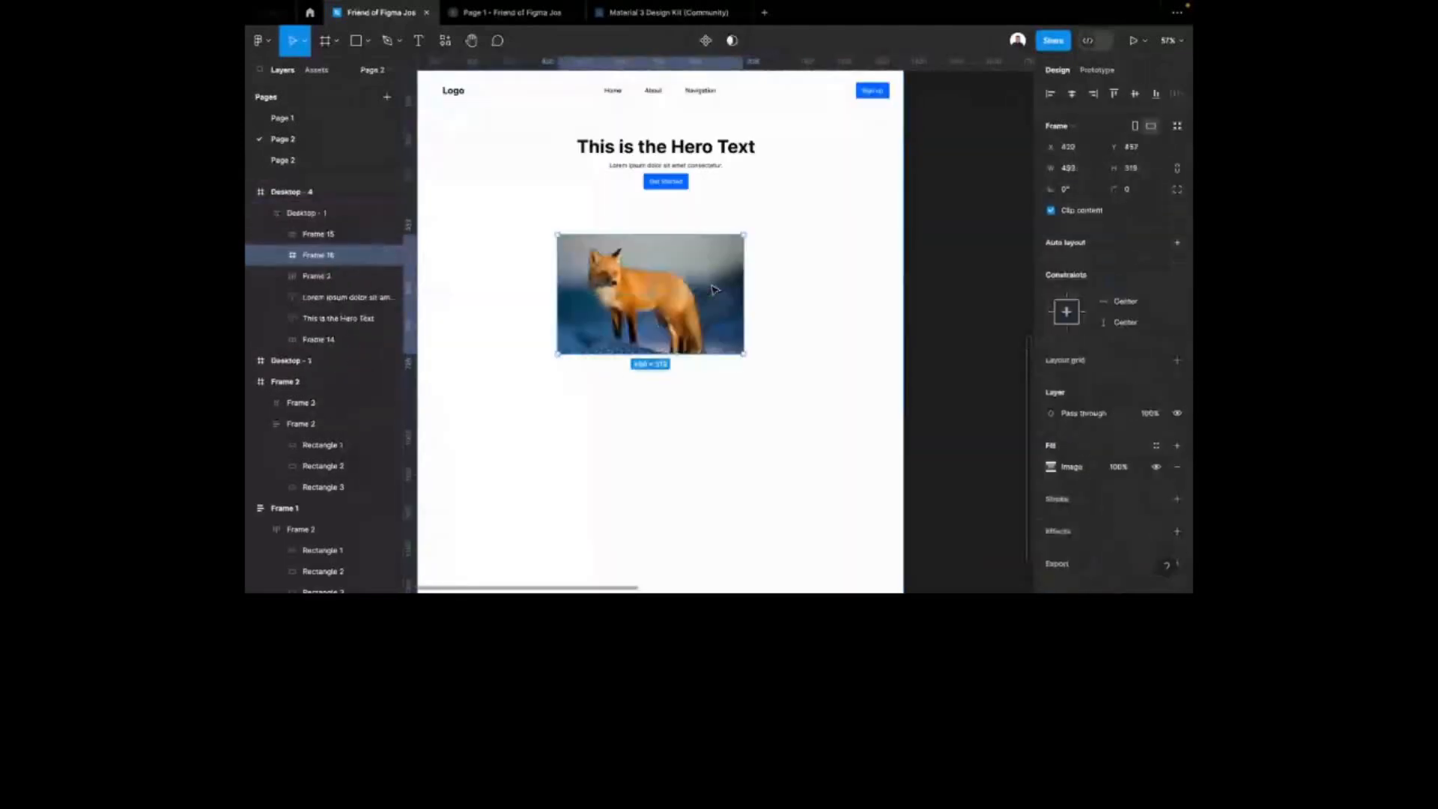
{"action": "left_click", "coordinate": [813, 241]}
{"action": "scroll", "coordinate": [812, 227], "scroll_direction": "up", "scroll_amount": 2}
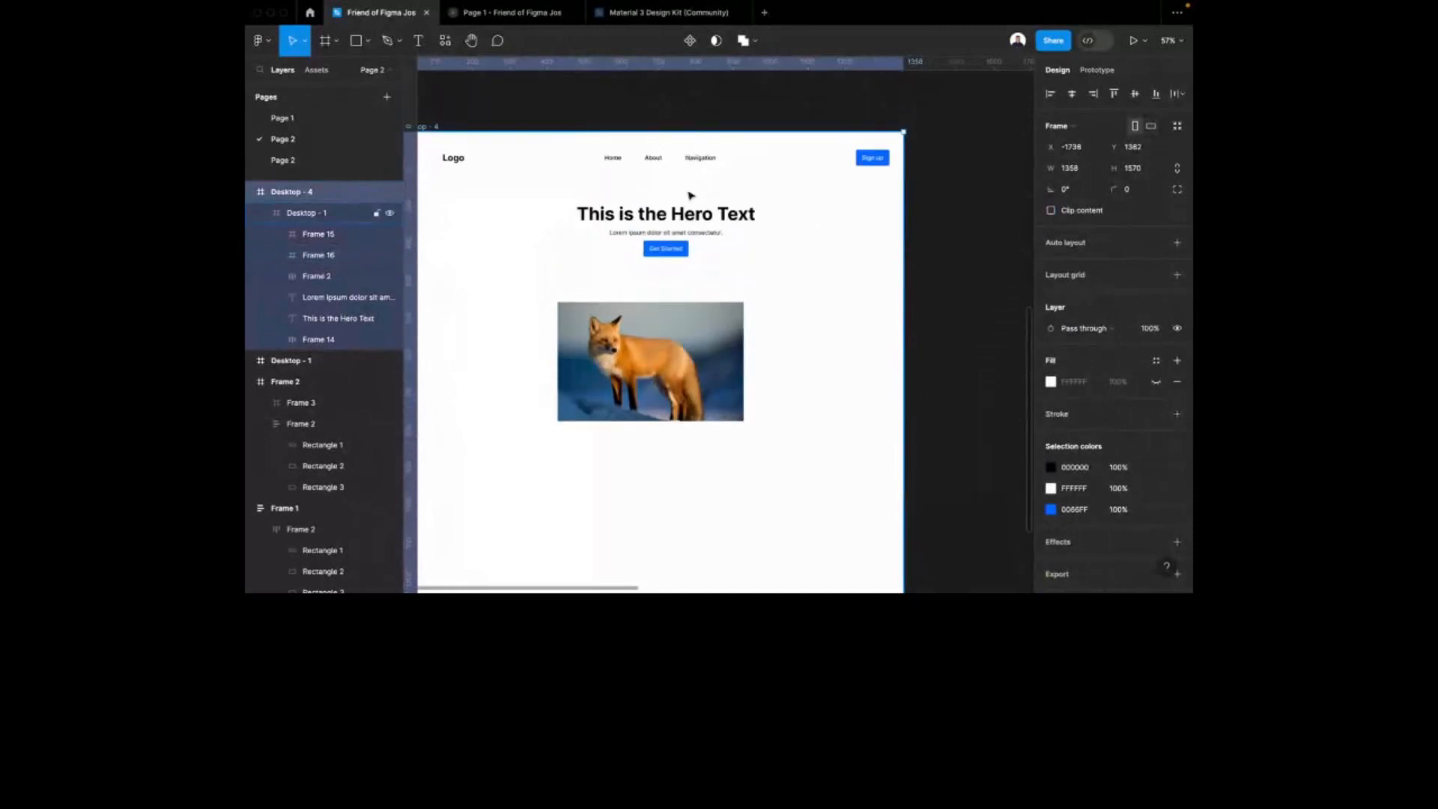
Delete the whole Desktop - 4 frame and undo the deletion
{"action": "scroll", "coordinate": [691, 196], "scroll_direction": "down", "scroll_amount": 3}
{"action": "key", "text": "Delete"}
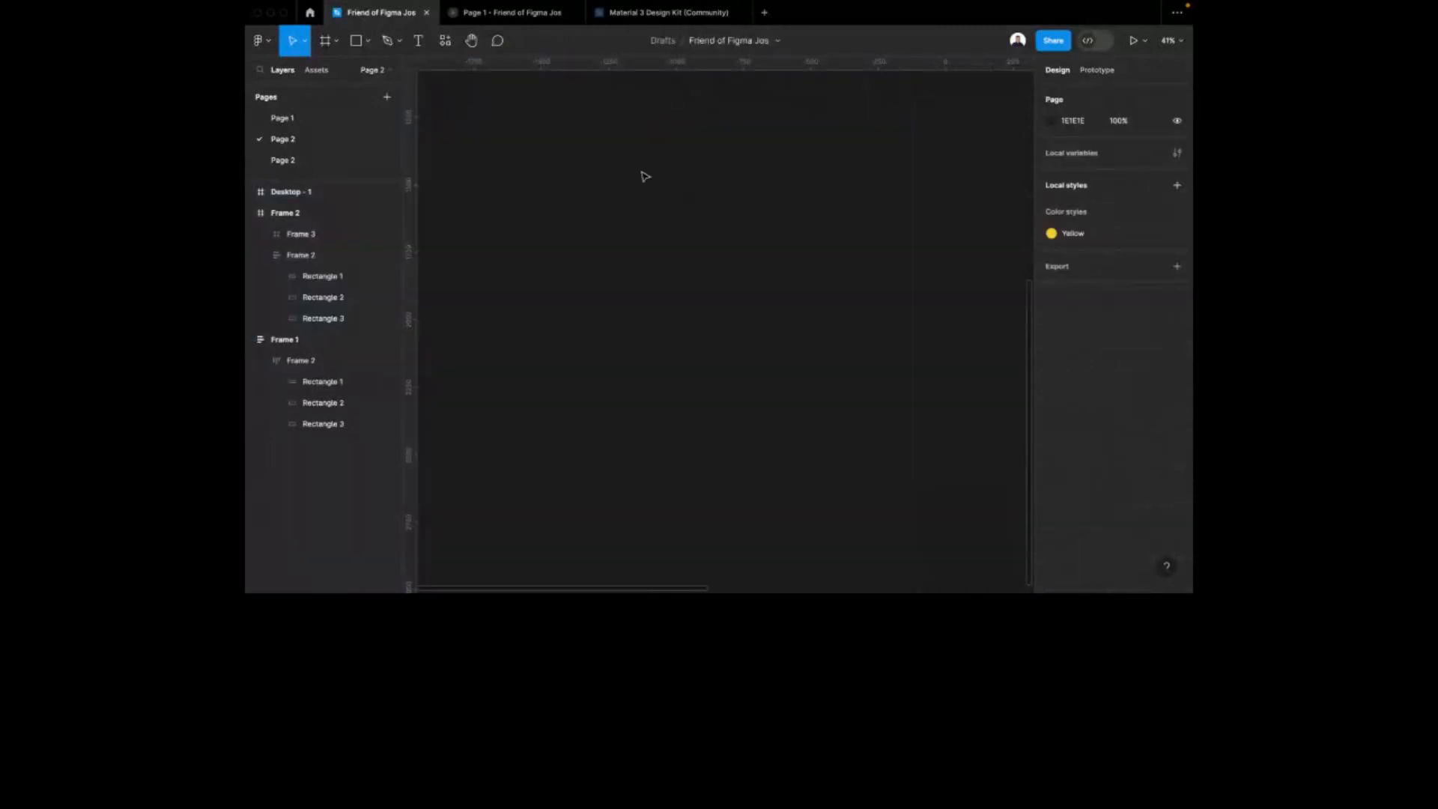
{"action": "key", "text": "ctrl+z"}
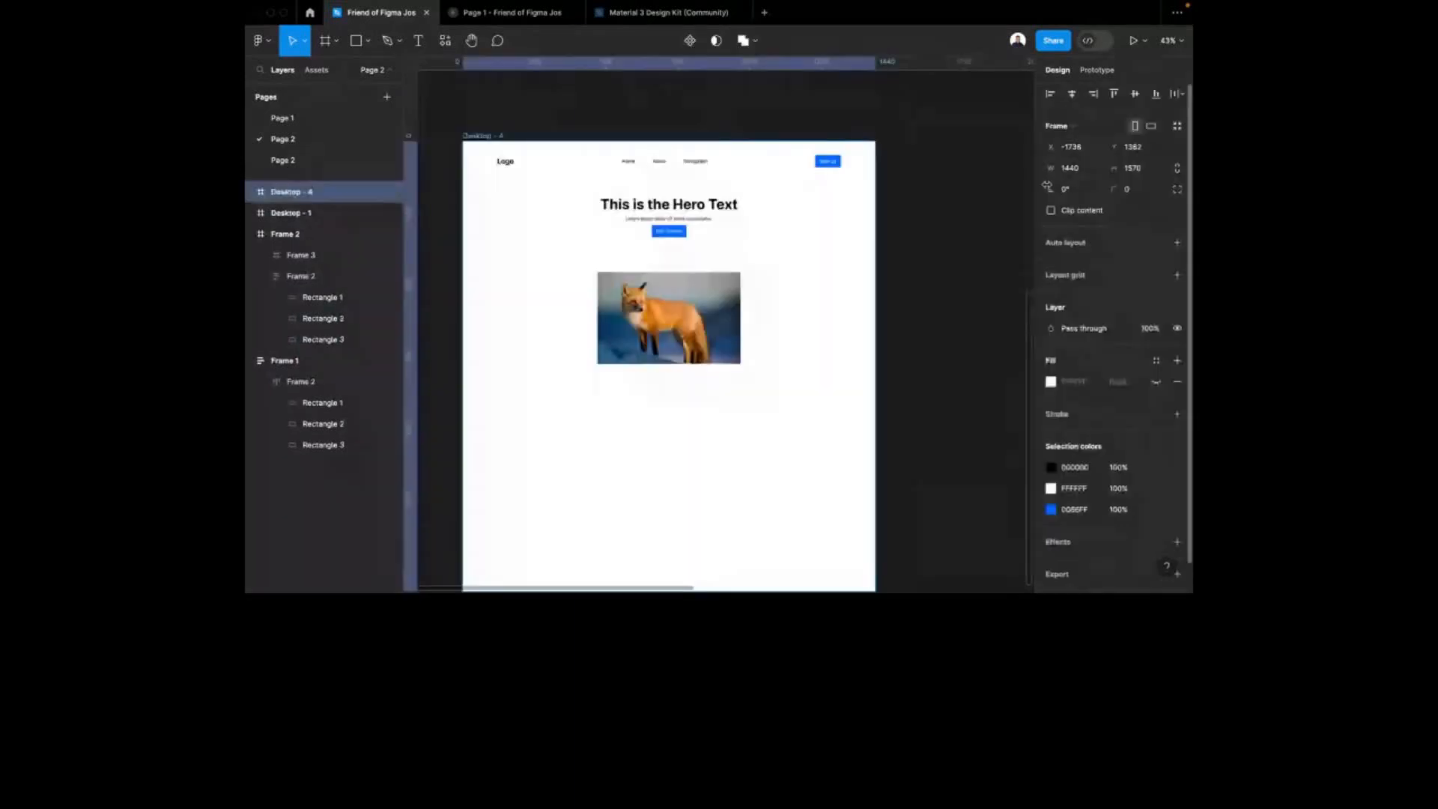
Widen the Desktop - 1 frame nested in Desktop - 4 to about 1486
{"action": "scroll", "coordinate": [554, 194], "scroll_direction": "up", "scroll_amount": 3}
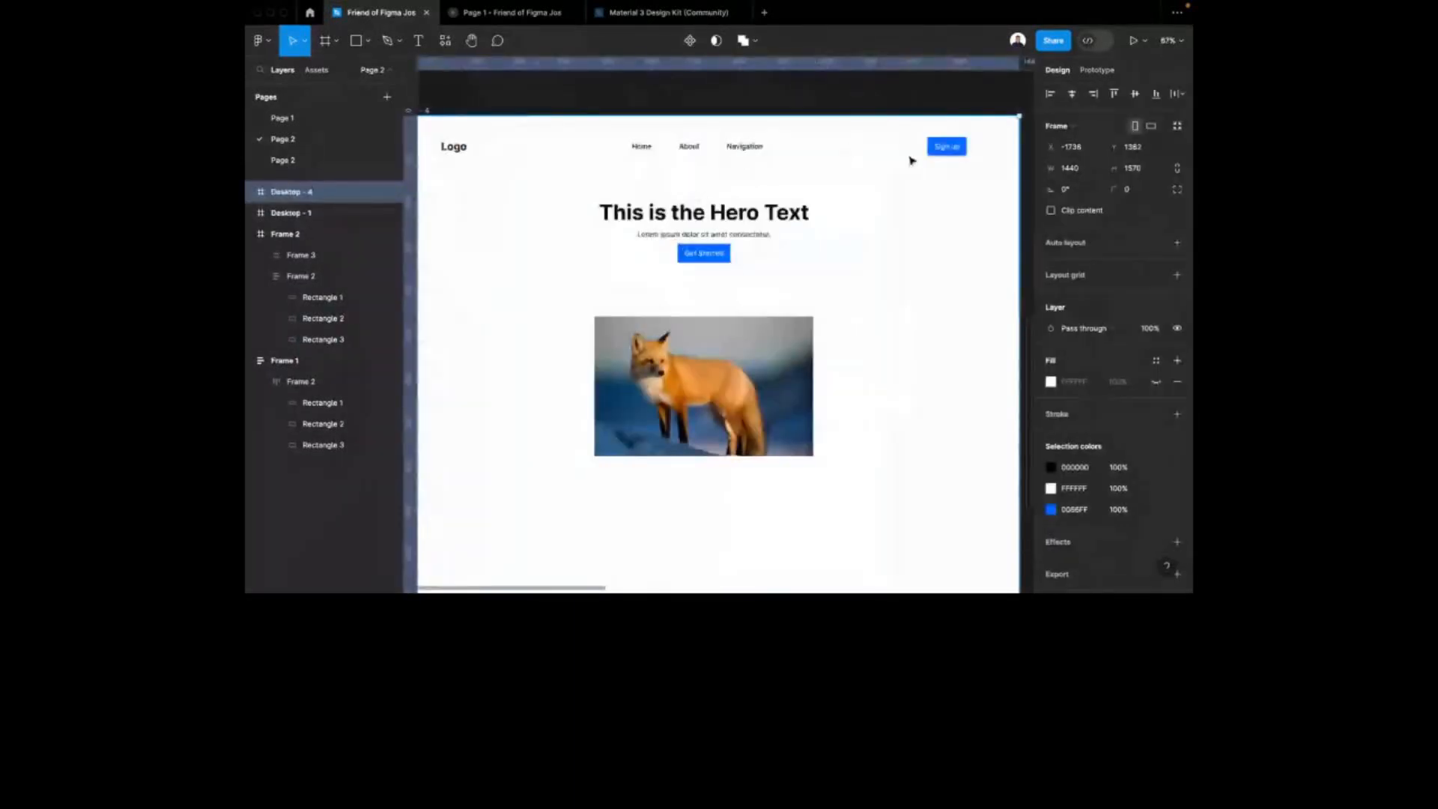
{"action": "scroll", "coordinate": [909, 156], "scroll_direction": "down", "scroll_amount": 2}
{"action": "key", "text": "ctrl+v"}
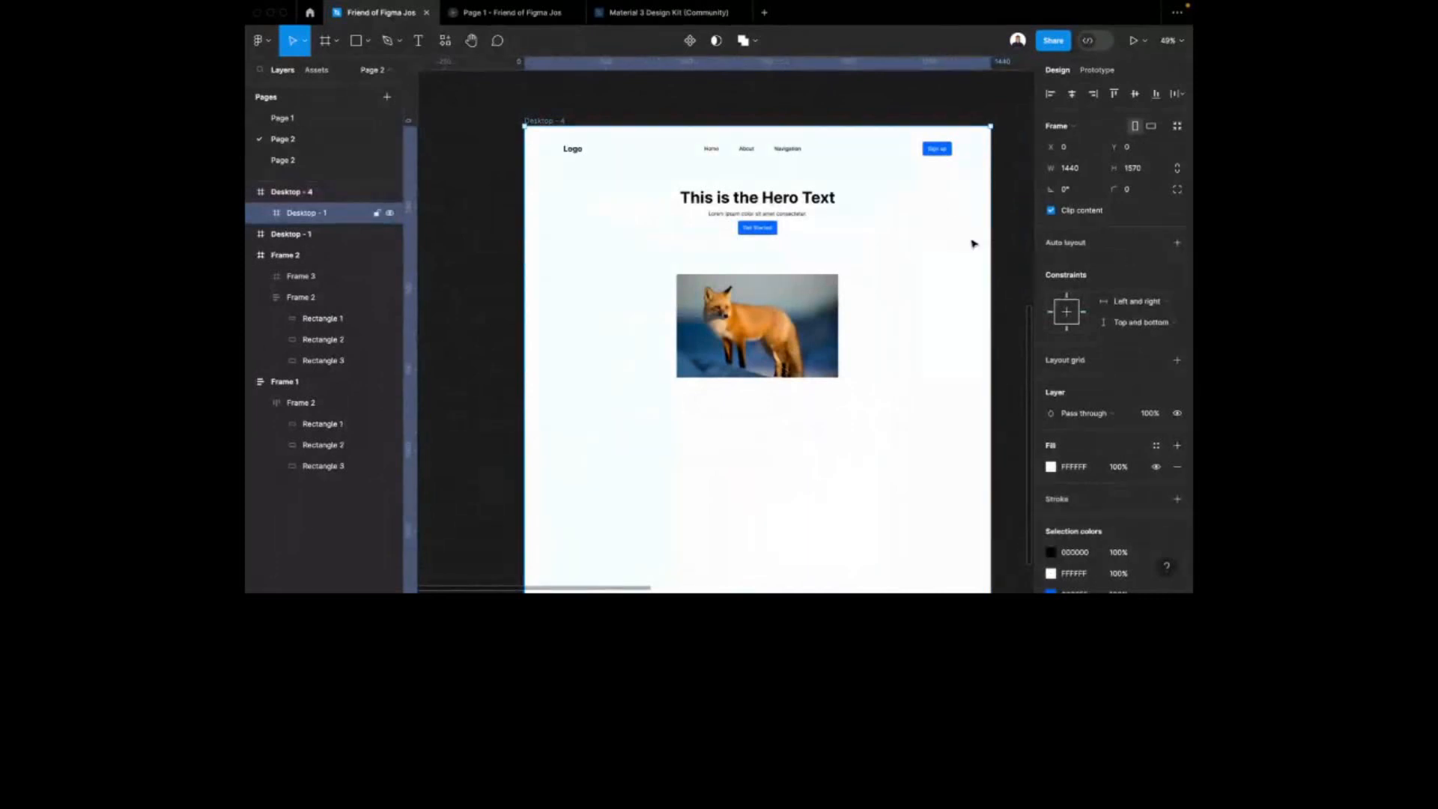
{"action": "left_click_drag", "start_coordinate": [991, 247], "coordinate": [1005, 202]}
Ungroup the auto layout frame holding the logo, navigation links and Sign up button
{"action": "scroll", "coordinate": [822, 157], "scroll_direction": "up", "scroll_amount": 3}
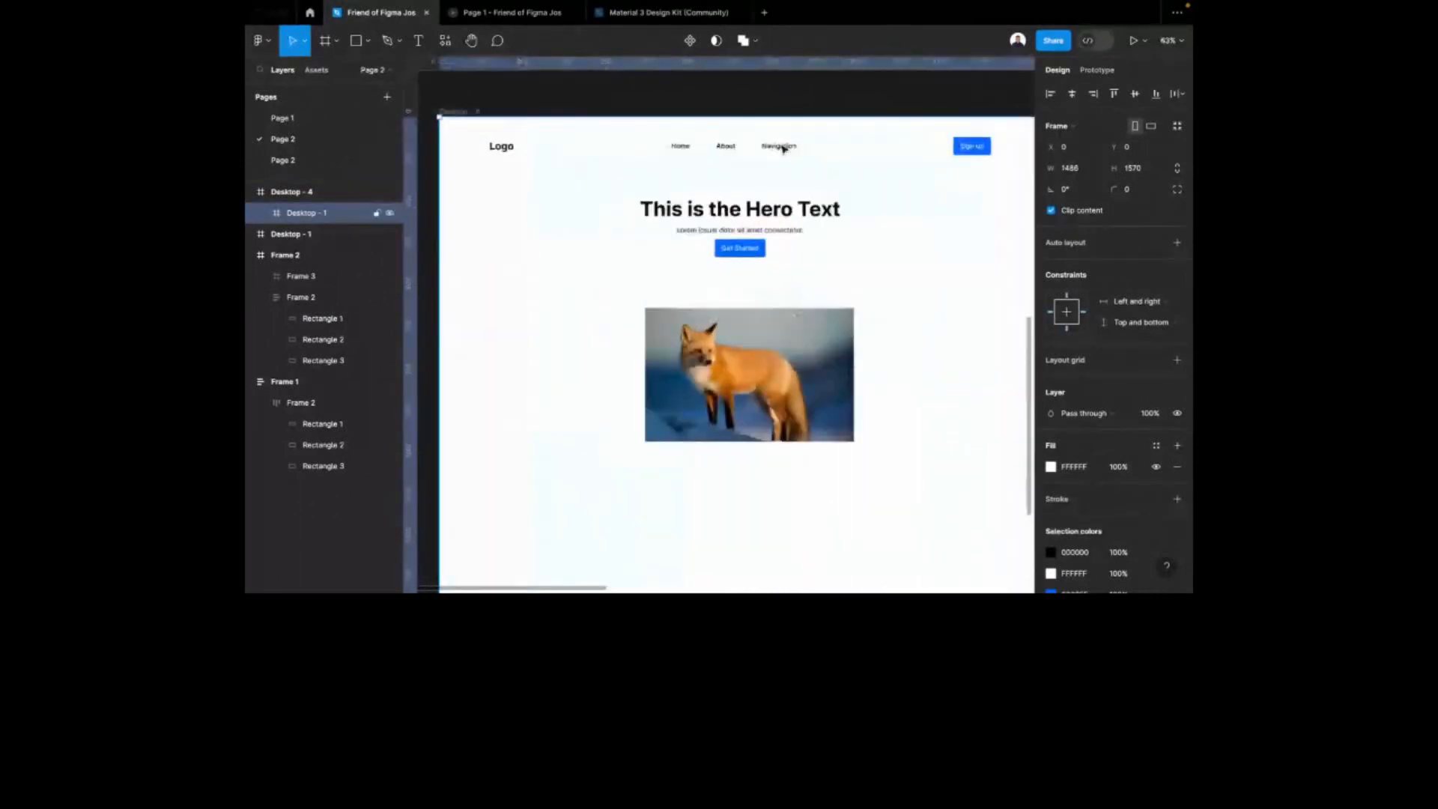
{"action": "left_click", "coordinate": [783, 147]}
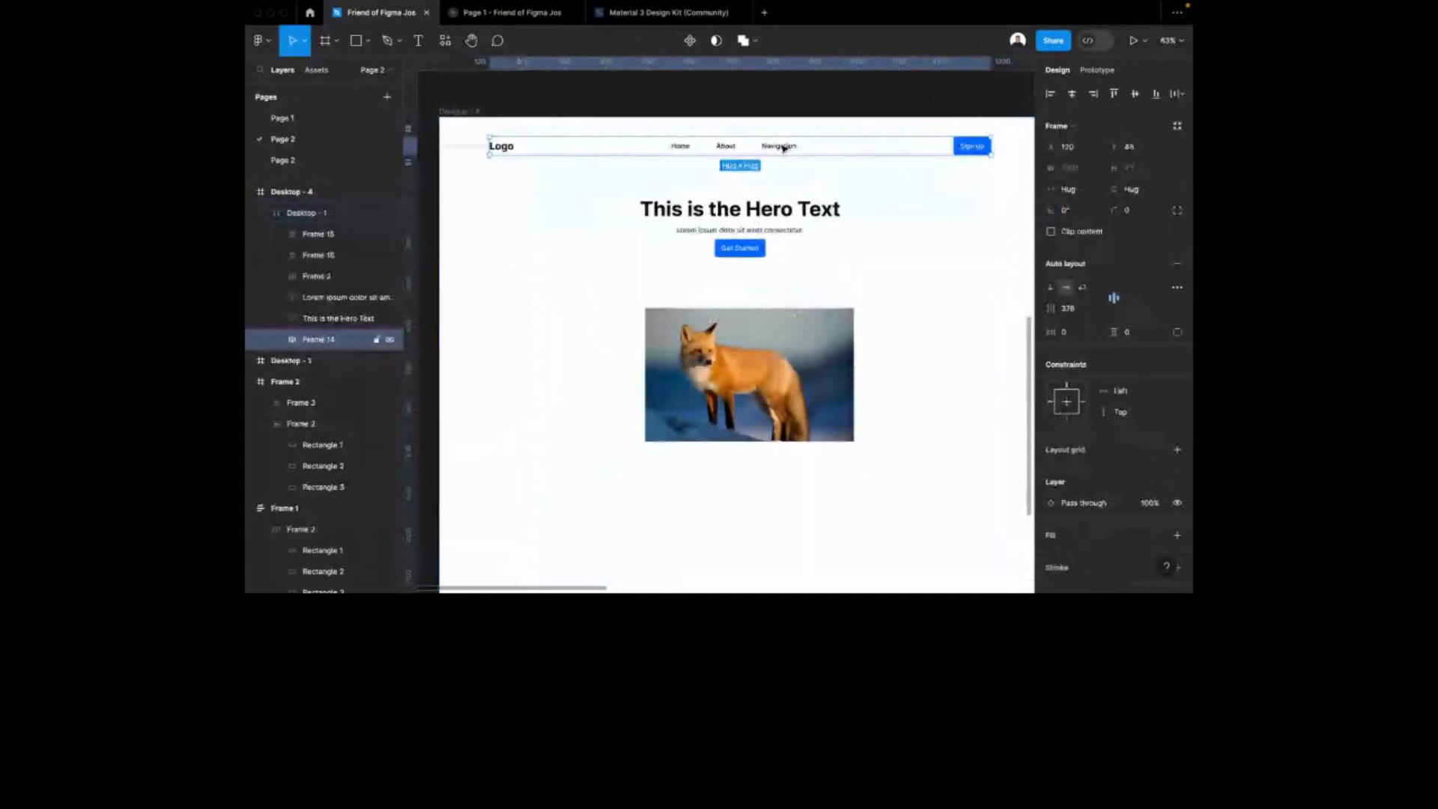
{"action": "key", "text": "ctrl+shift+g"}
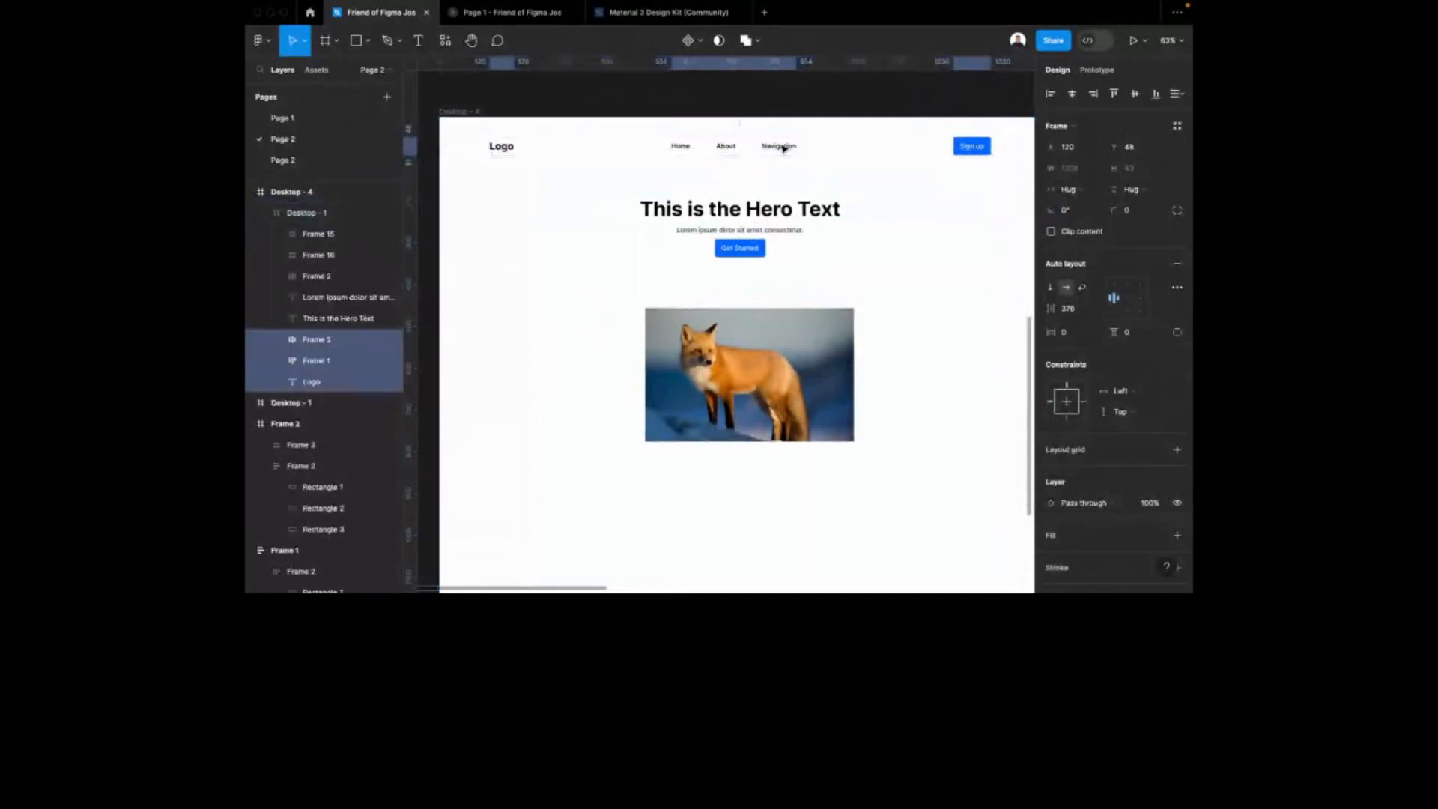
Ungroup the Home, About and Navigation links and wrap them in a new auto layout frame
{"action": "key", "text": "Escape"}
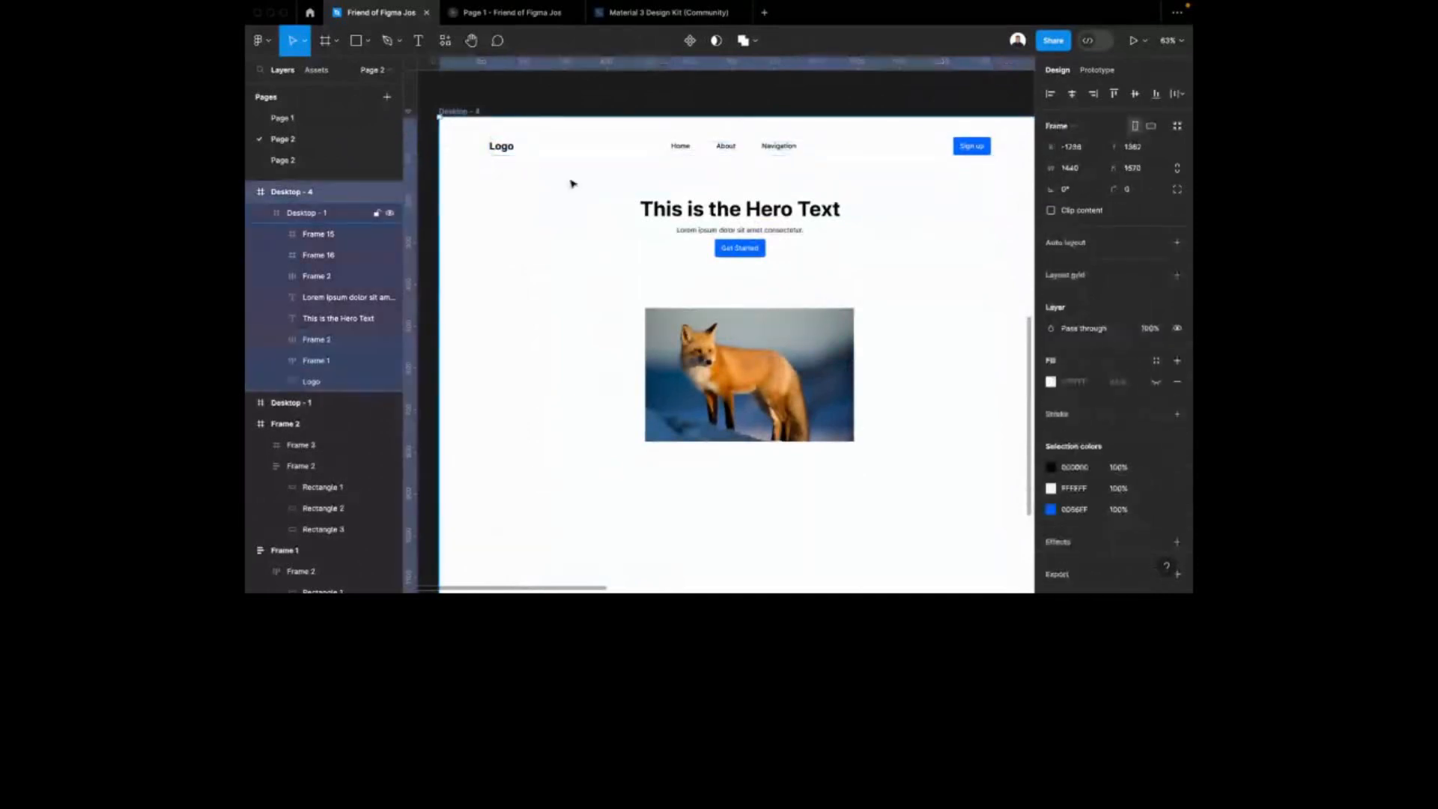
{"action": "left_click", "coordinate": [495, 150]}
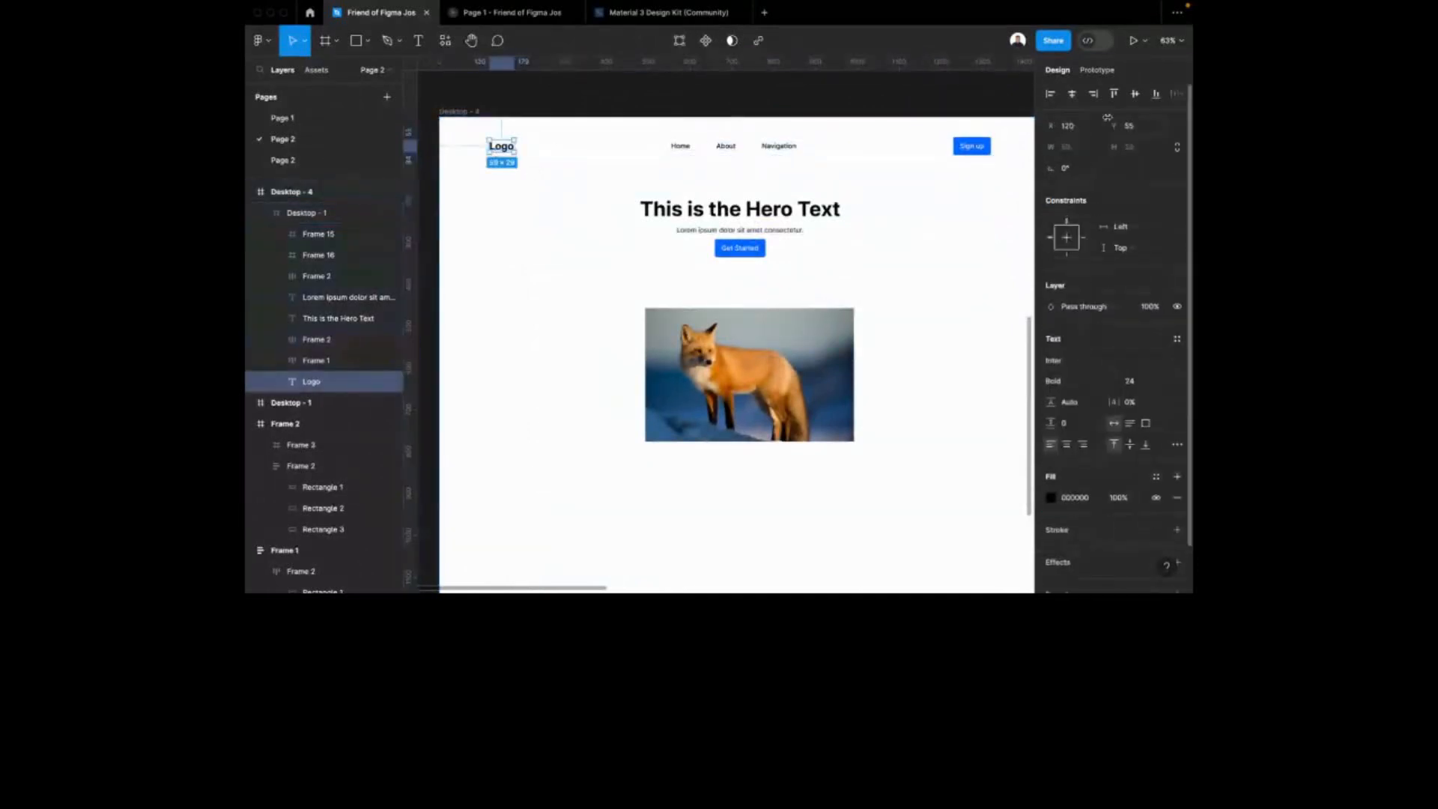
{"action": "left_click", "coordinate": [967, 151]}
{"action": "left_click", "coordinate": [767, 152]}
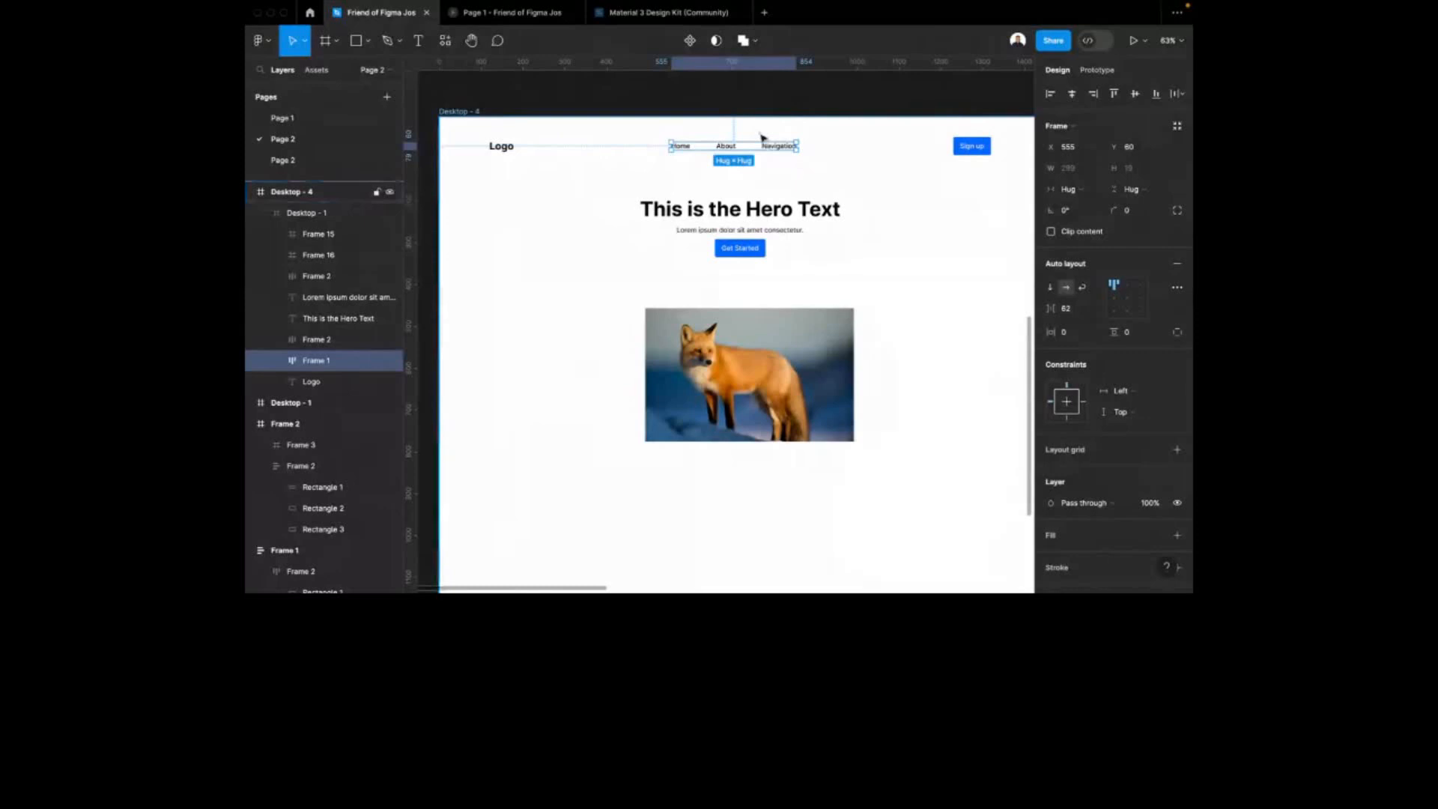
{"action": "scroll", "coordinate": [761, 137], "scroll_direction": "up", "scroll_amount": 5}
{"action": "key", "text": "Return"}
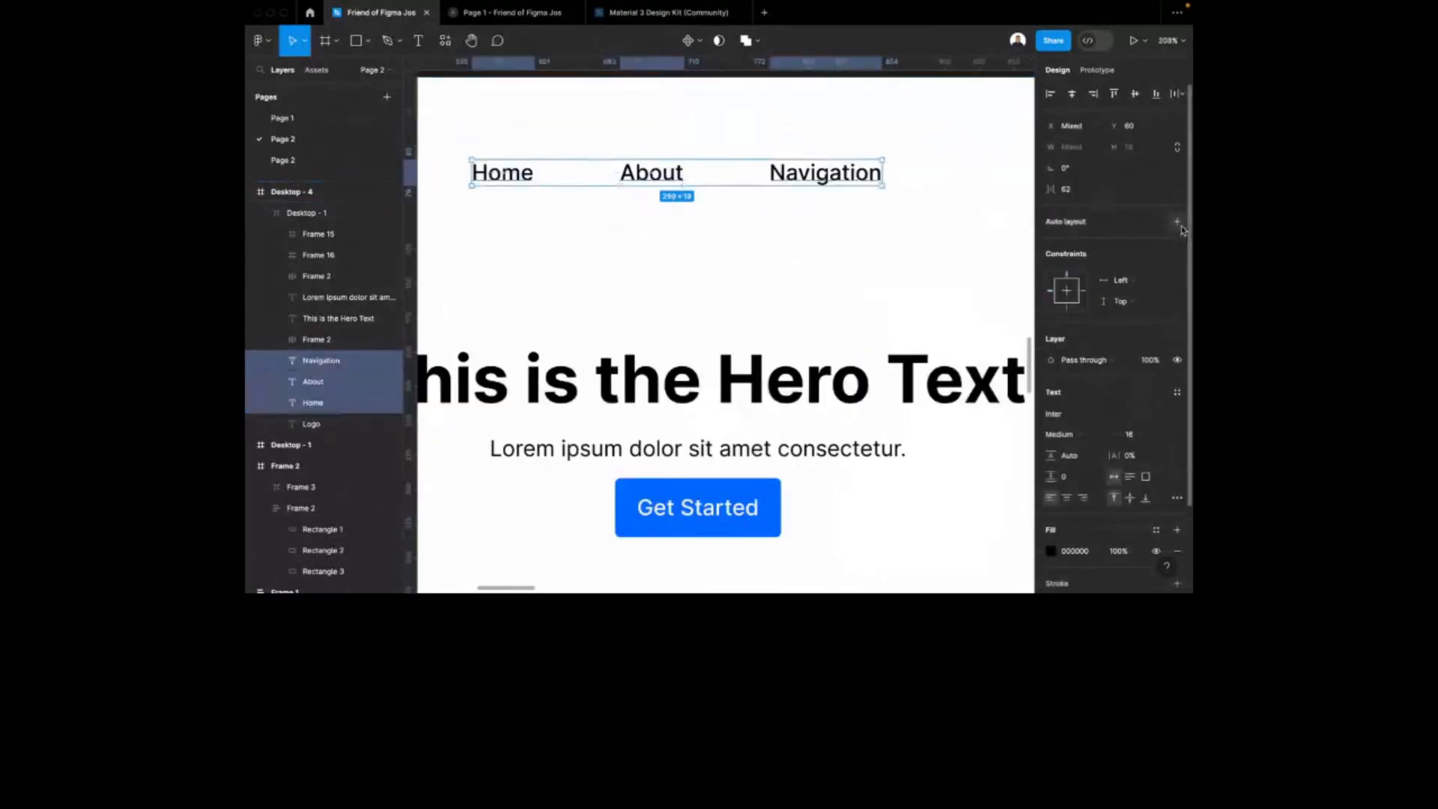
{"action": "key", "text": "shift+a"}
{"action": "scroll", "coordinate": [825, 215], "scroll_direction": "down", "scroll_amount": 5}
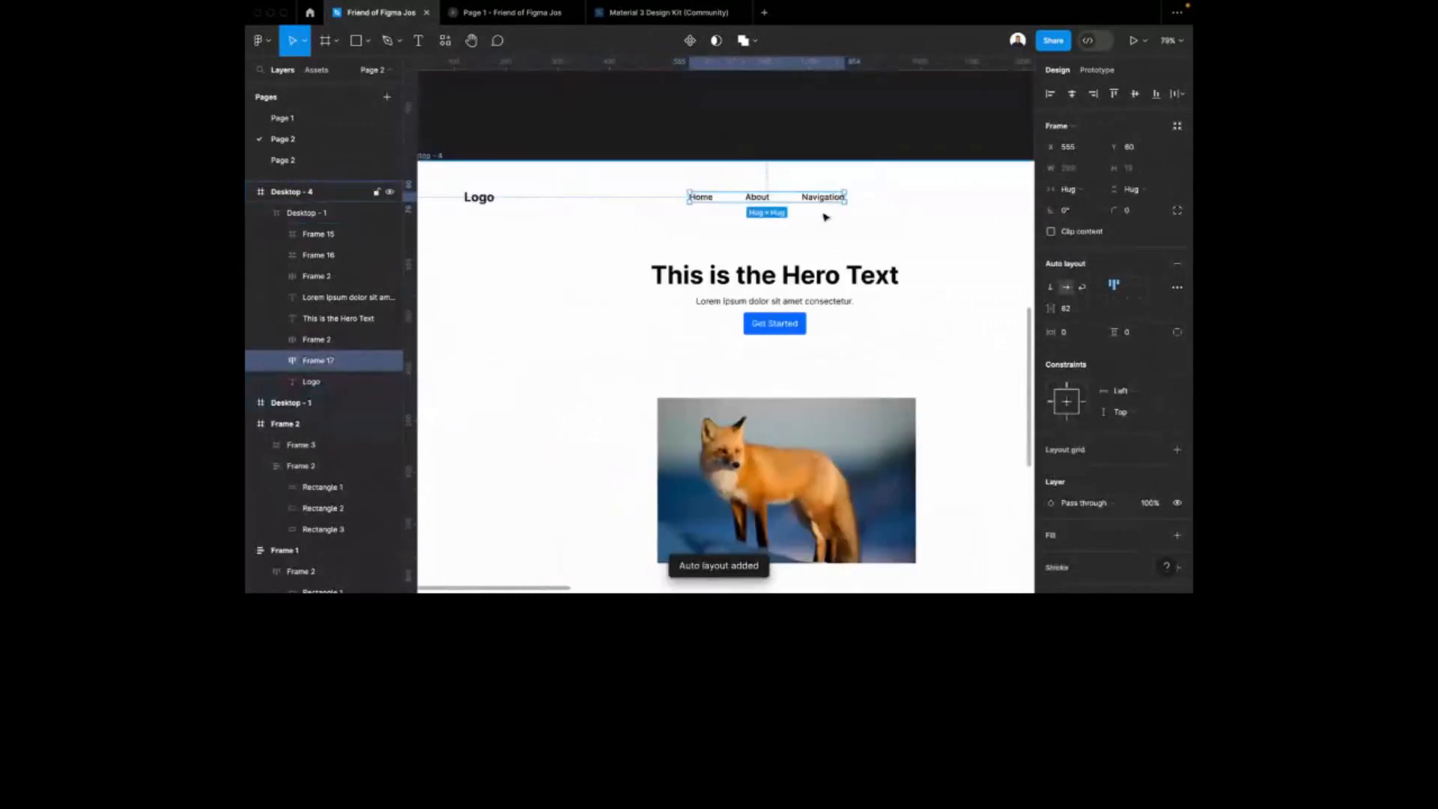
{"action": "scroll", "coordinate": [824, 215], "scroll_direction": "left", "scroll_amount": 3}
Set the Logo text's constraints to Right horizontally and Bottom vertically
{"action": "left_click", "coordinate": [685, 200]}
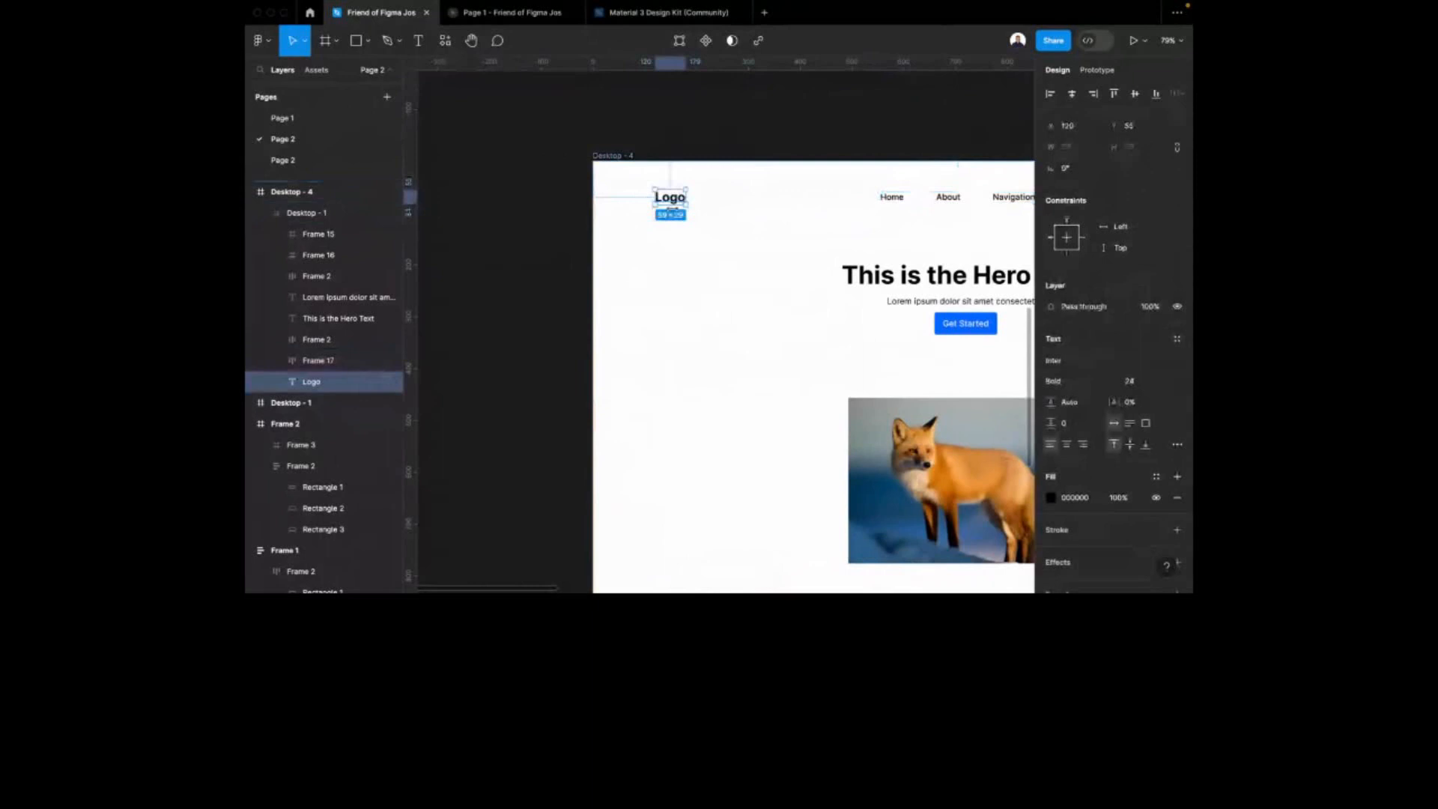
{"action": "mouse_move", "coordinate": [374, 592]}
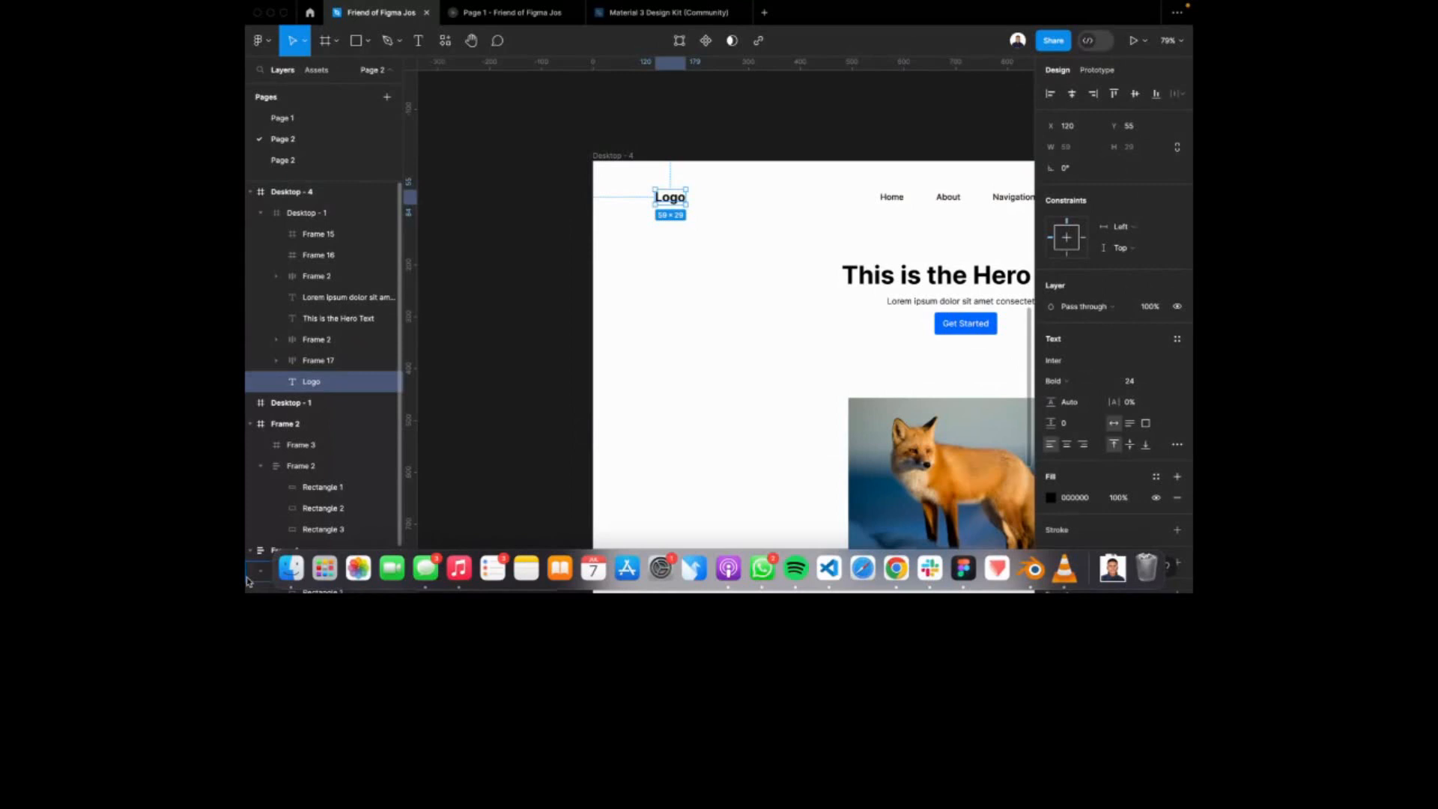
{"action": "key", "text": "shift+2"}
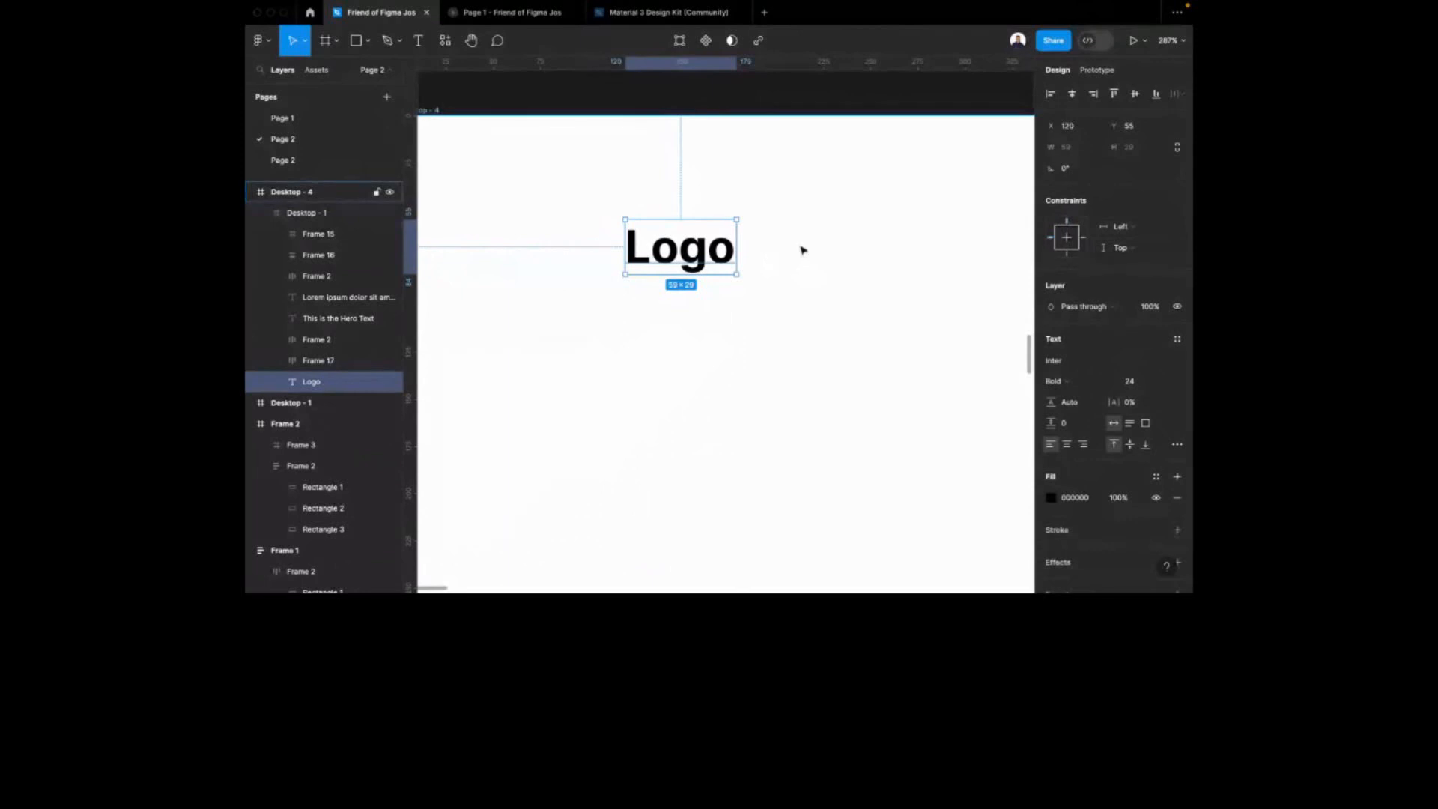
{"action": "left_click", "coordinate": [1123, 229]}
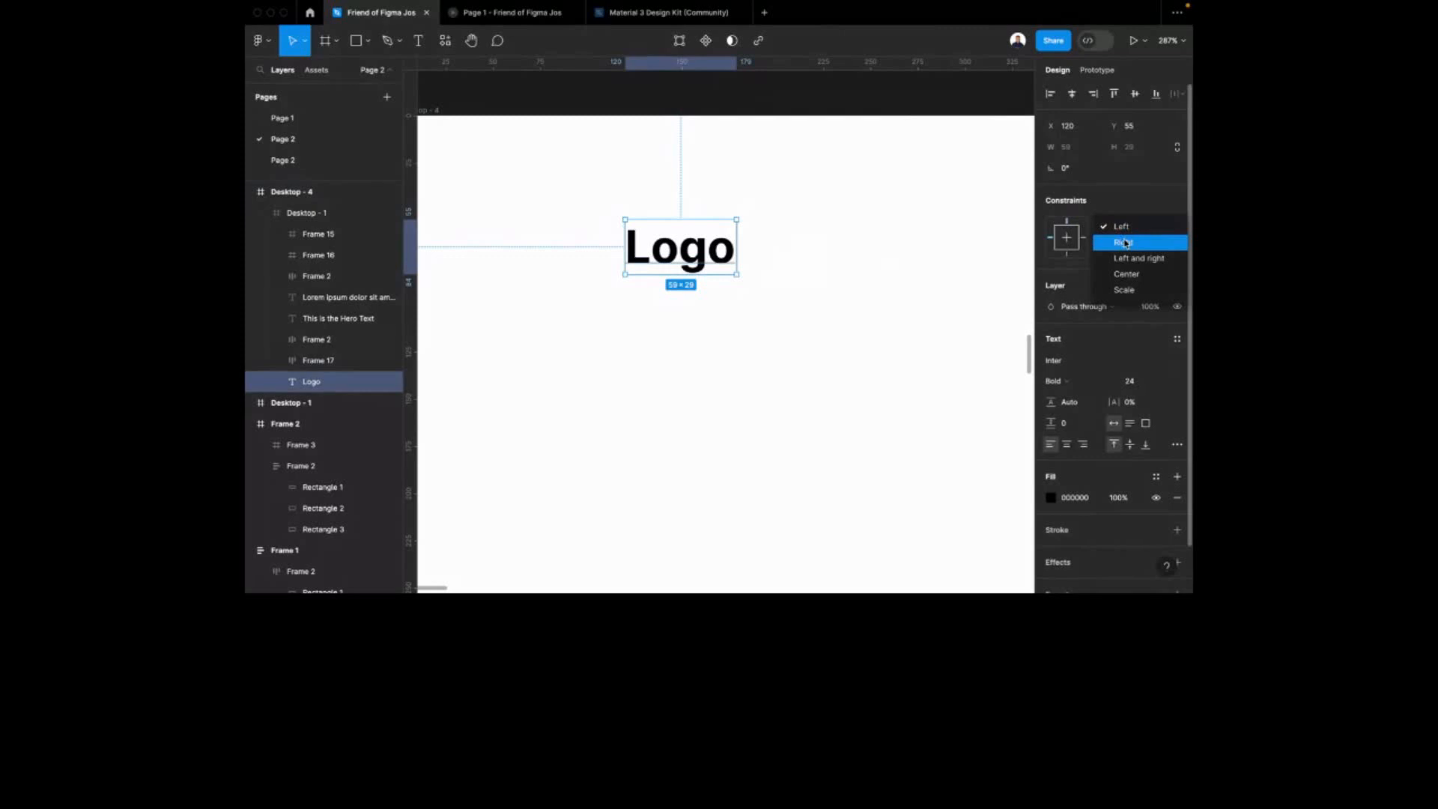
{"action": "left_click", "coordinate": [1126, 243]}
{"action": "left_click", "coordinate": [1124, 254]}
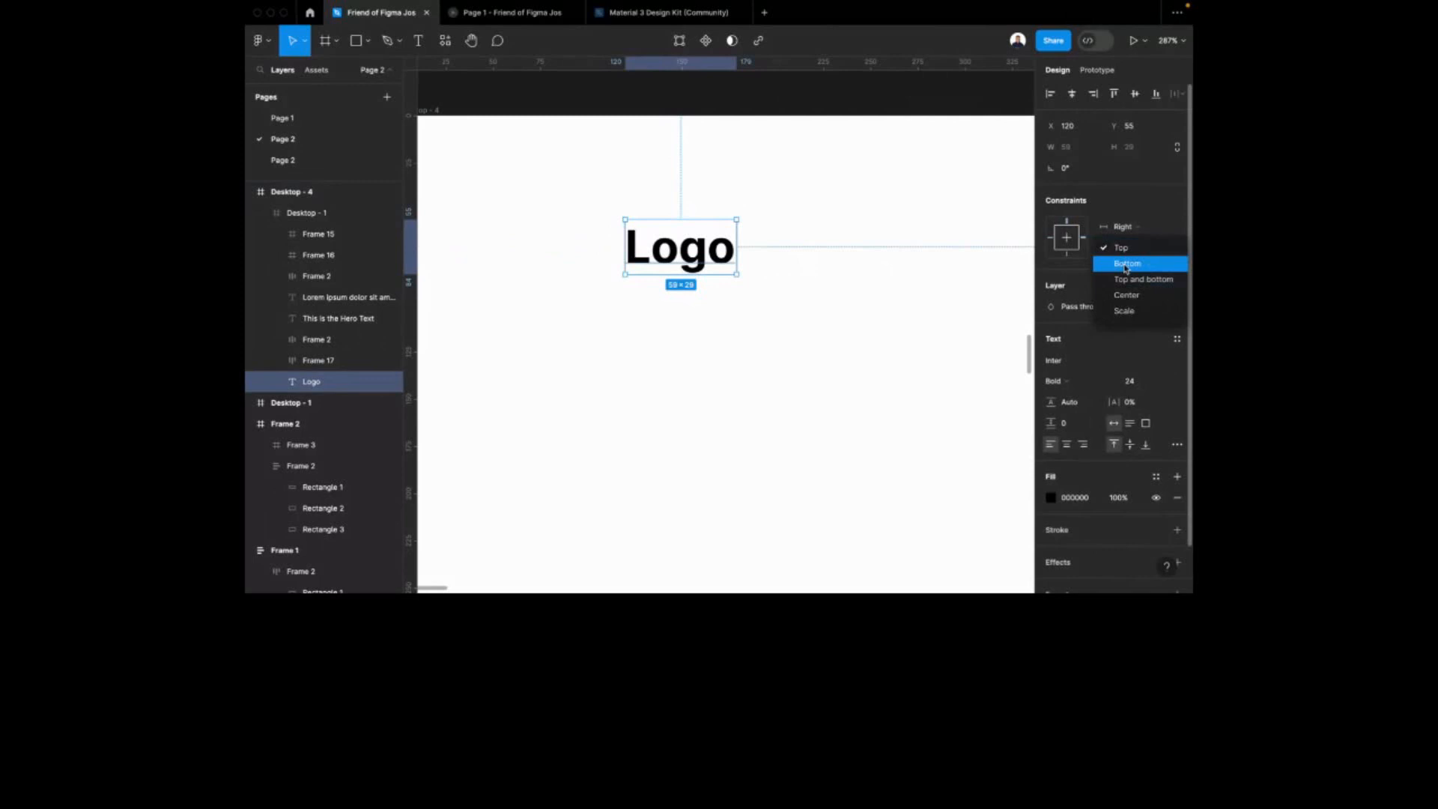
{"action": "left_click", "coordinate": [1126, 266]}
{"action": "scroll", "coordinate": [824, 257], "scroll_direction": "down", "scroll_amount": 2}
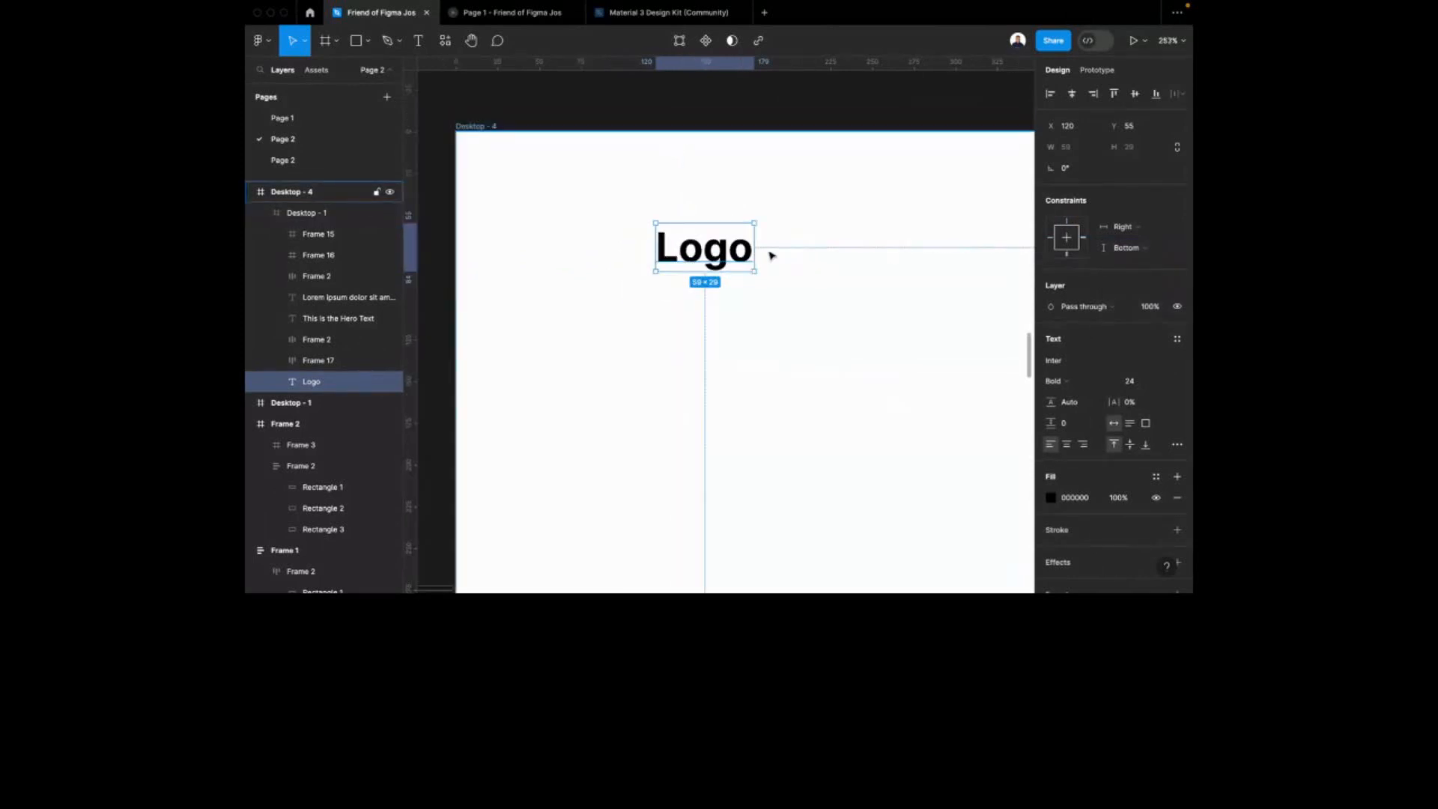
{"action": "scroll", "coordinate": [772, 256], "scroll_direction": "up", "scroll_amount": 5}
{"action": "scroll", "coordinate": [757, 249], "scroll_direction": "down", "scroll_amount": 2}
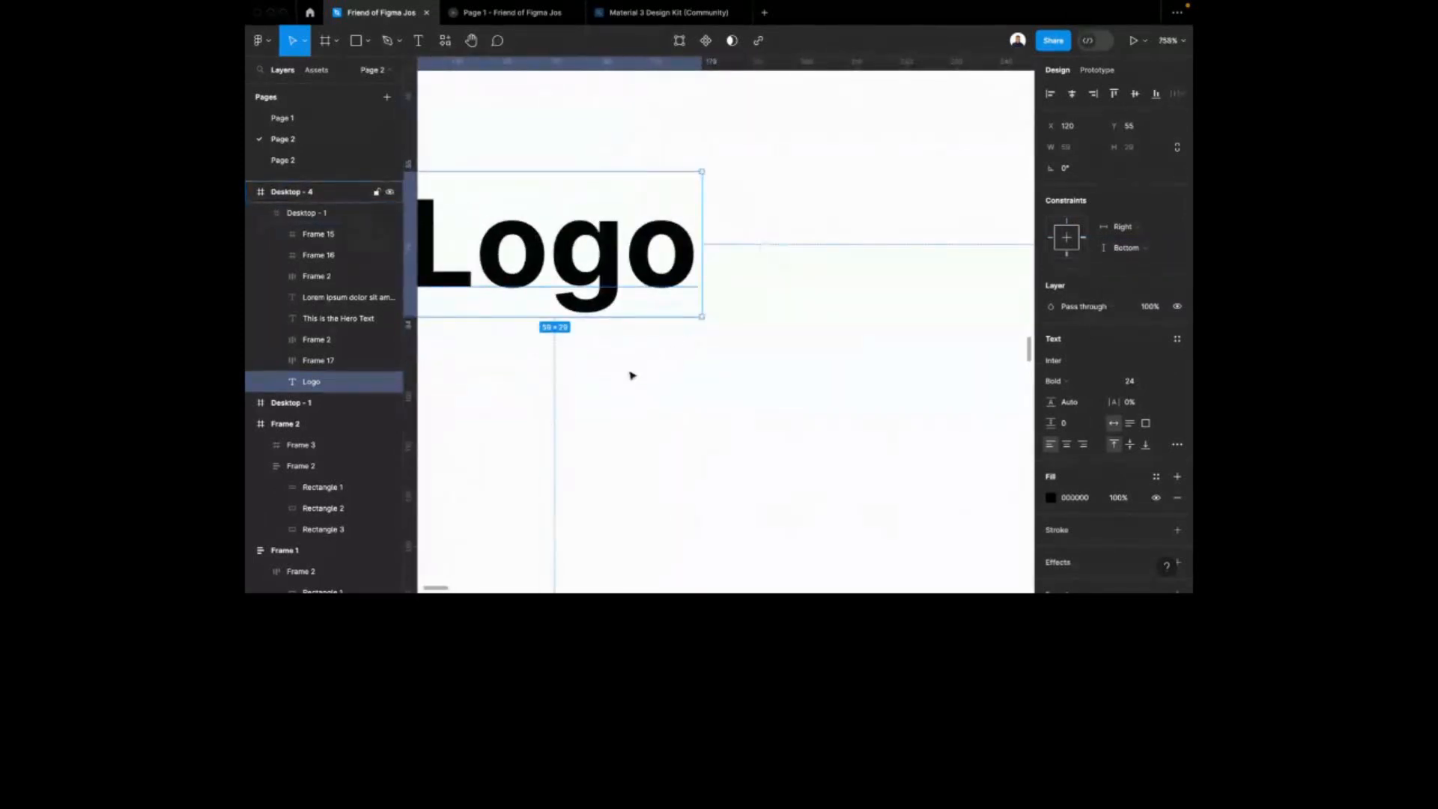
{"action": "scroll", "coordinate": [729, 328], "scroll_direction": "down", "scroll_amount": 5}
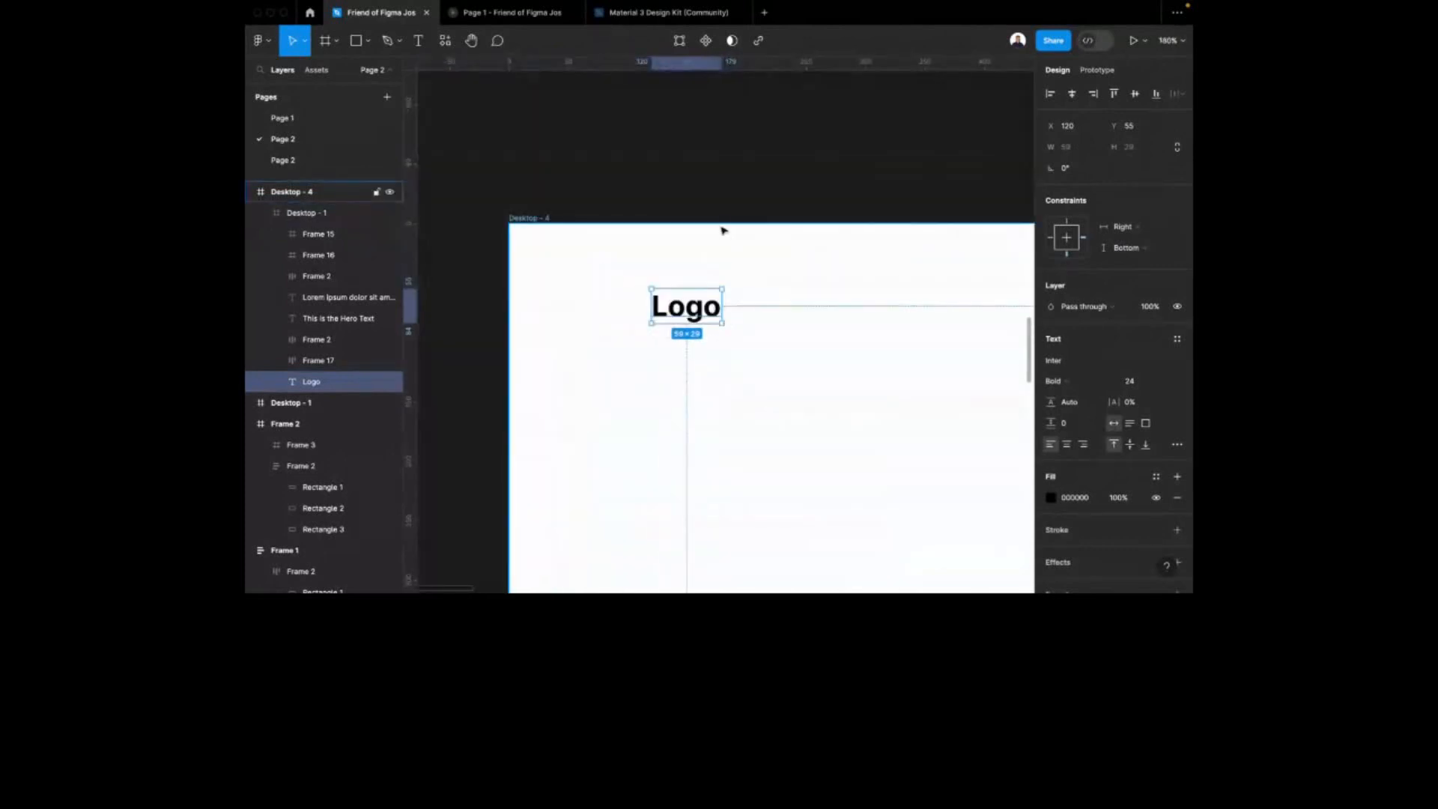
Ungroup the outer Desktop - 4 frame so that Desktop - 1 stands on its own on the canvas
{"action": "left_click", "coordinate": [724, 230]}
{"action": "scroll", "coordinate": [659, 221], "scroll_direction": "down", "scroll_amount": 4}
{"action": "left_click", "coordinate": [630, 224]}
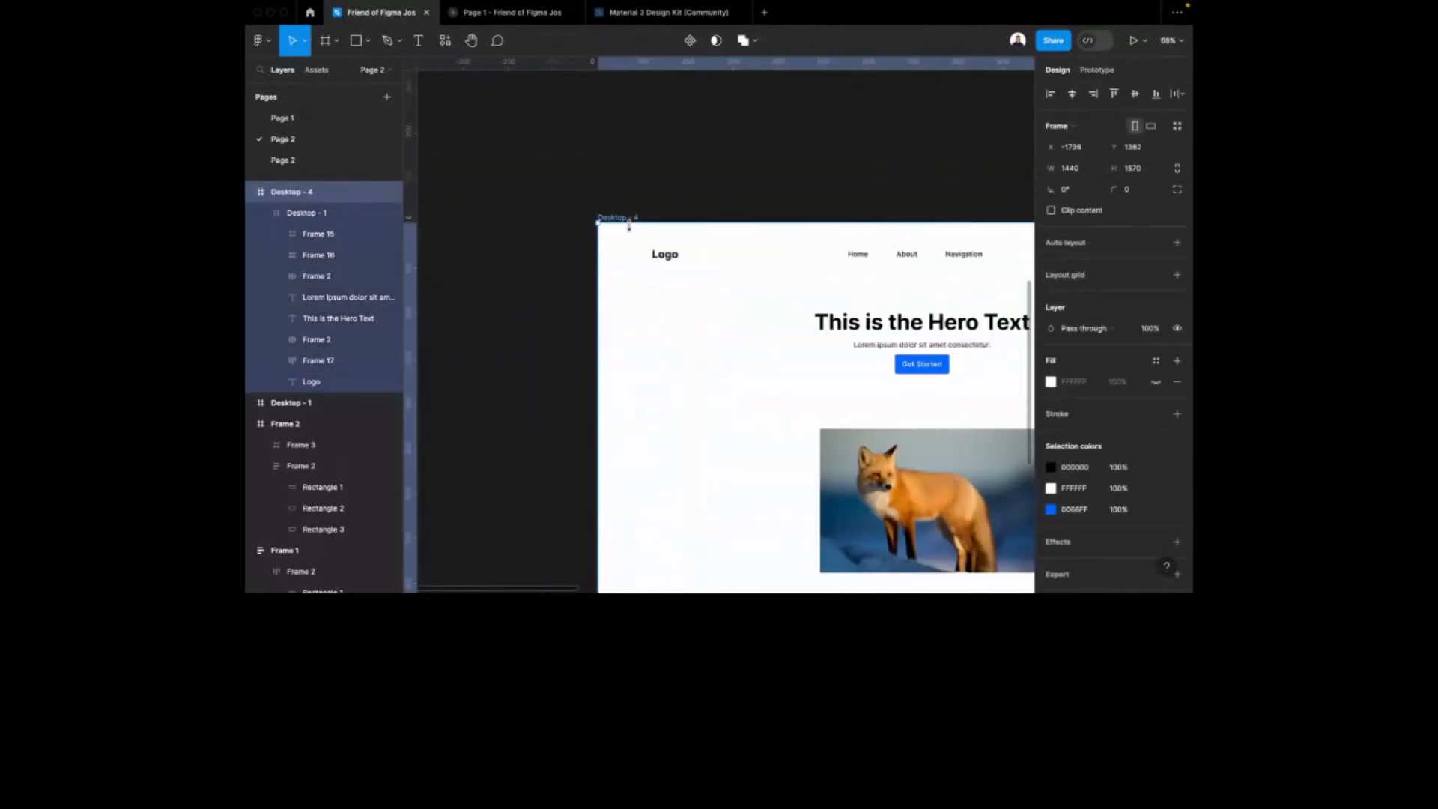
{"action": "mouse_move", "coordinate": [598, 244]}
{"action": "left_mouse_down"}
{"action": "mouse_move", "coordinate": [656, 245]}
{"action": "mouse_move", "coordinate": [597, 247]}
{"action": "left_mouse_up"}
{"action": "scroll", "coordinate": [703, 247], "scroll_direction": "down", "scroll_amount": 3}
{"action": "scroll", "coordinate": [839, 235], "scroll_direction": "right", "scroll_amount": 2}
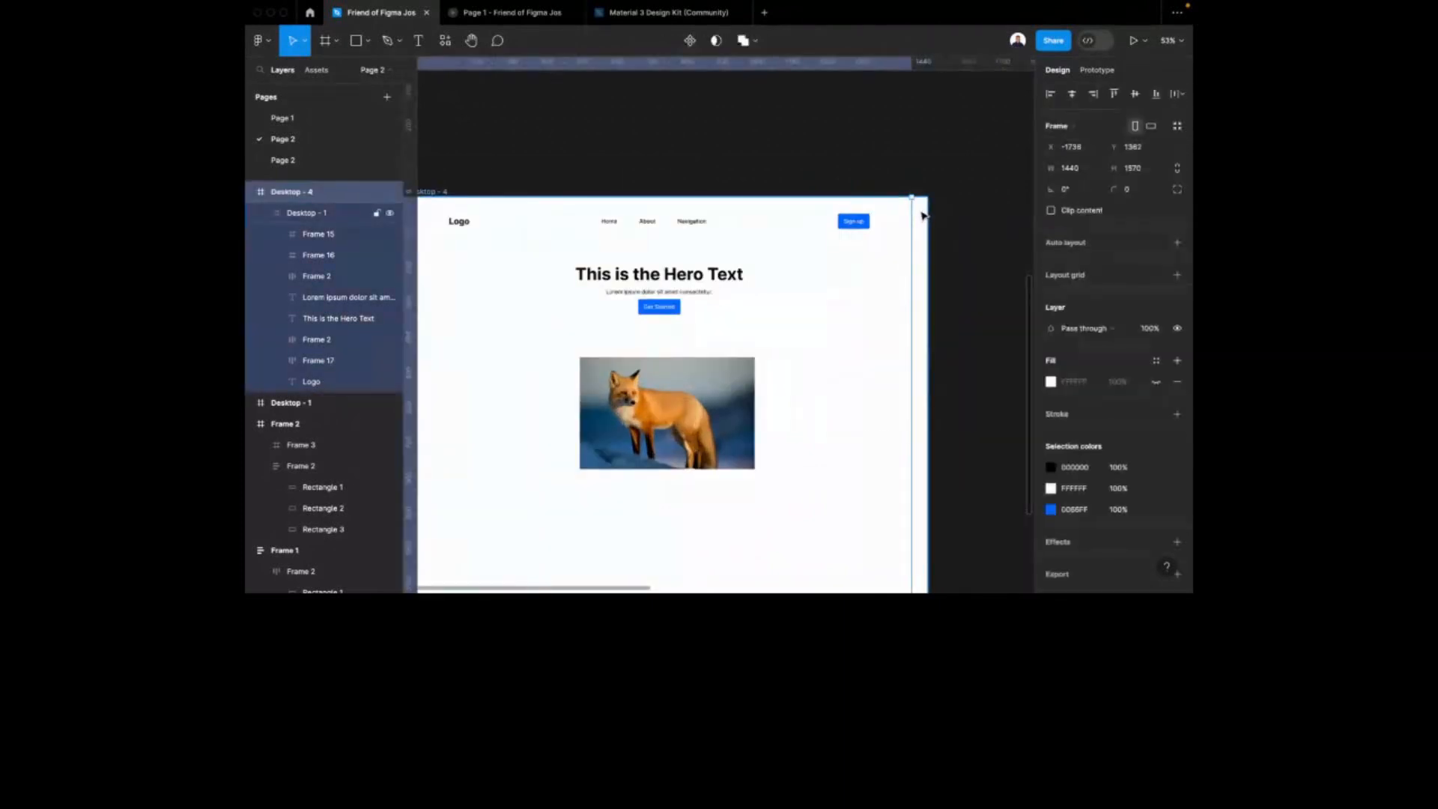
{"action": "scroll", "coordinate": [922, 192], "scroll_direction": "down", "scroll_amount": 2}
{"action": "key", "text": "super+shift+g"}
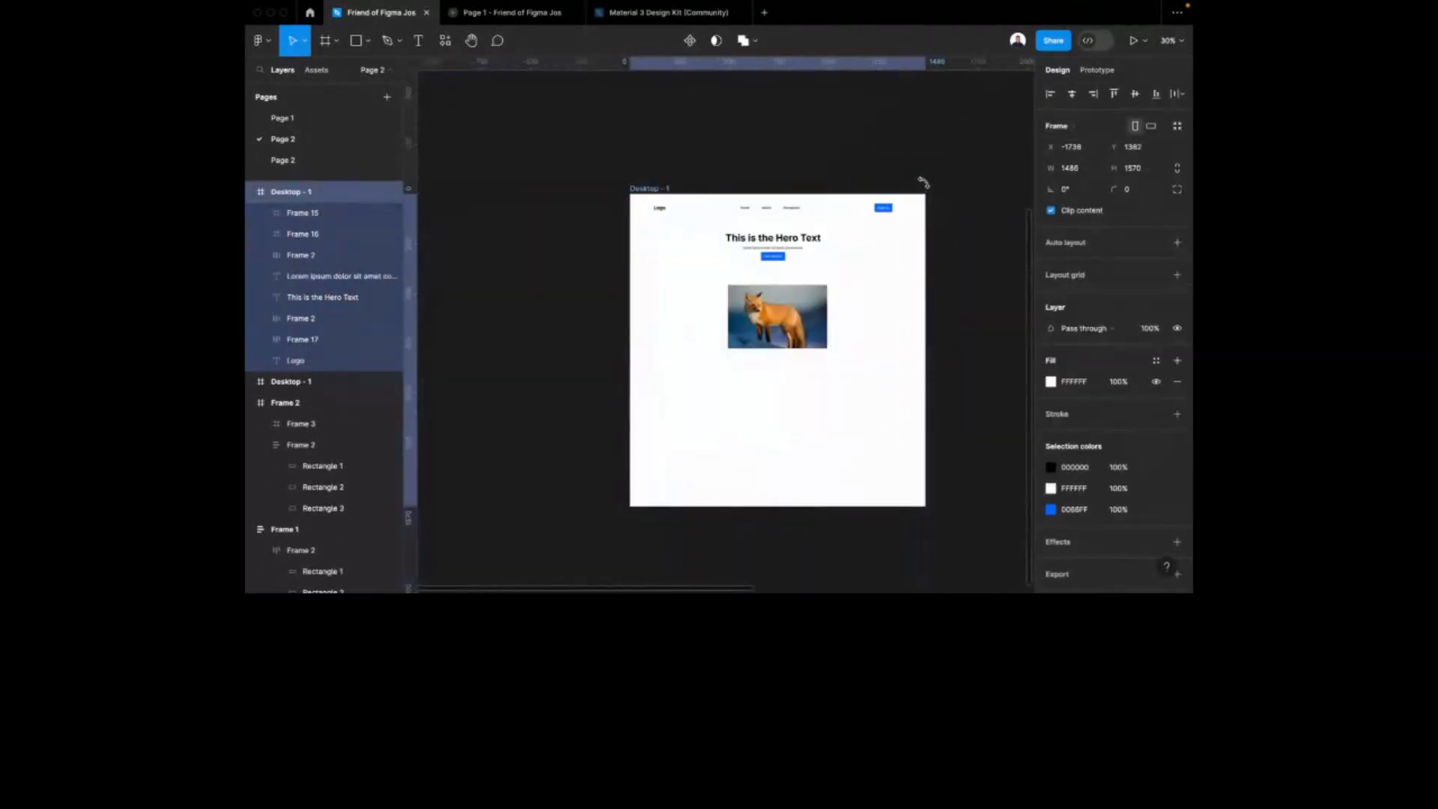
Try resizing the Desktop - 1 frame to test the Logo's constraints, and undo the resize
{"action": "left_click", "coordinate": [926, 181]}
{"action": "left_click", "coordinate": [656, 210]}
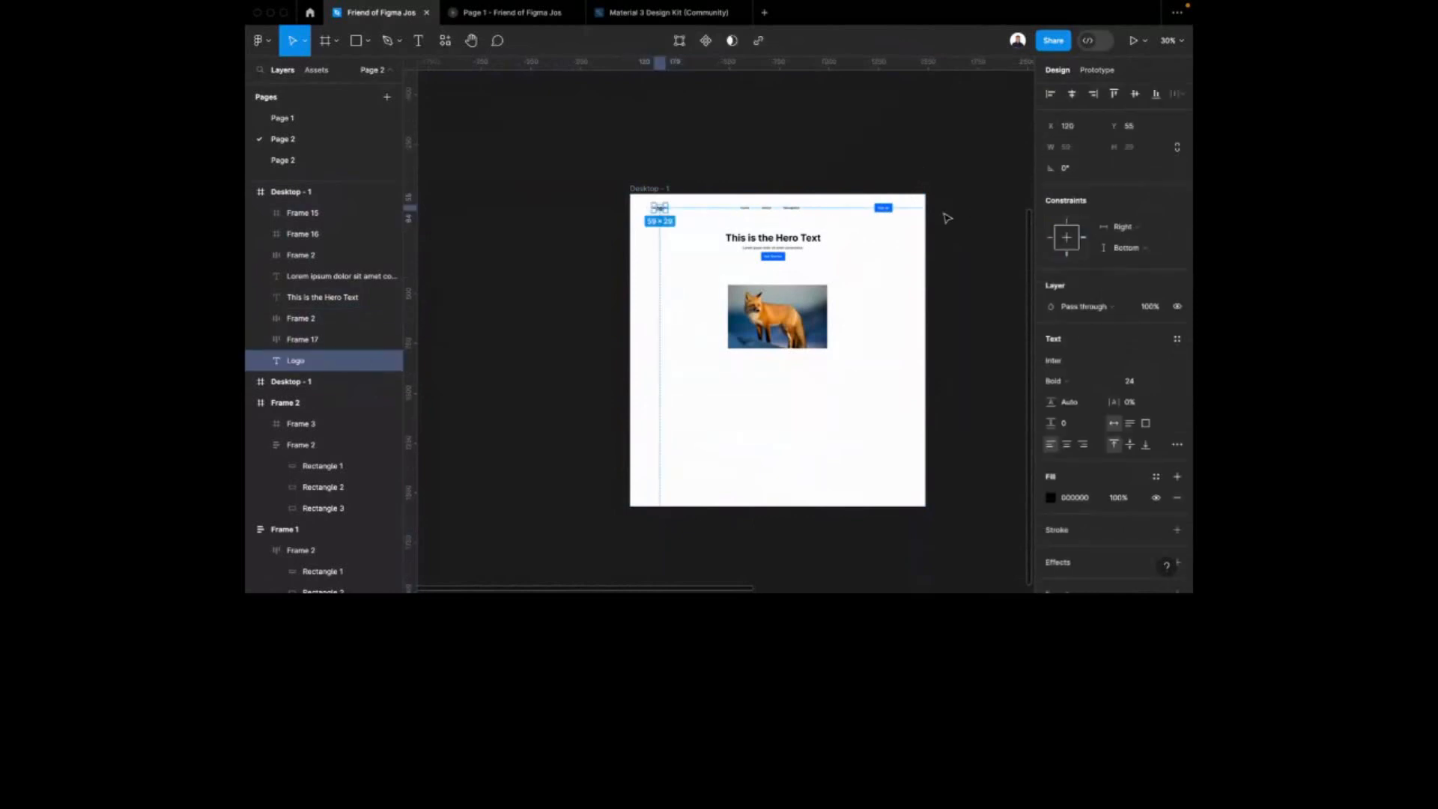
{"action": "scroll", "coordinate": [948, 218], "scroll_direction": "up", "scroll_amount": 2}
{"action": "key", "text": "Escape"}
{"action": "mouse_move", "coordinate": [950, 233]}
{"action": "left_mouse_down"}
{"action": "mouse_move", "coordinate": [1028, 232]}
{"action": "mouse_move", "coordinate": [905, 232]}
{"action": "mouse_move", "coordinate": [1114, 247]}
{"action": "mouse_move", "coordinate": [909, 244]}
{"action": "mouse_move", "coordinate": [947, 240]}
{"action": "left_mouse_up"}
{"action": "key", "text": "ctrl+z"}
{"action": "key", "text": "shift+2"}
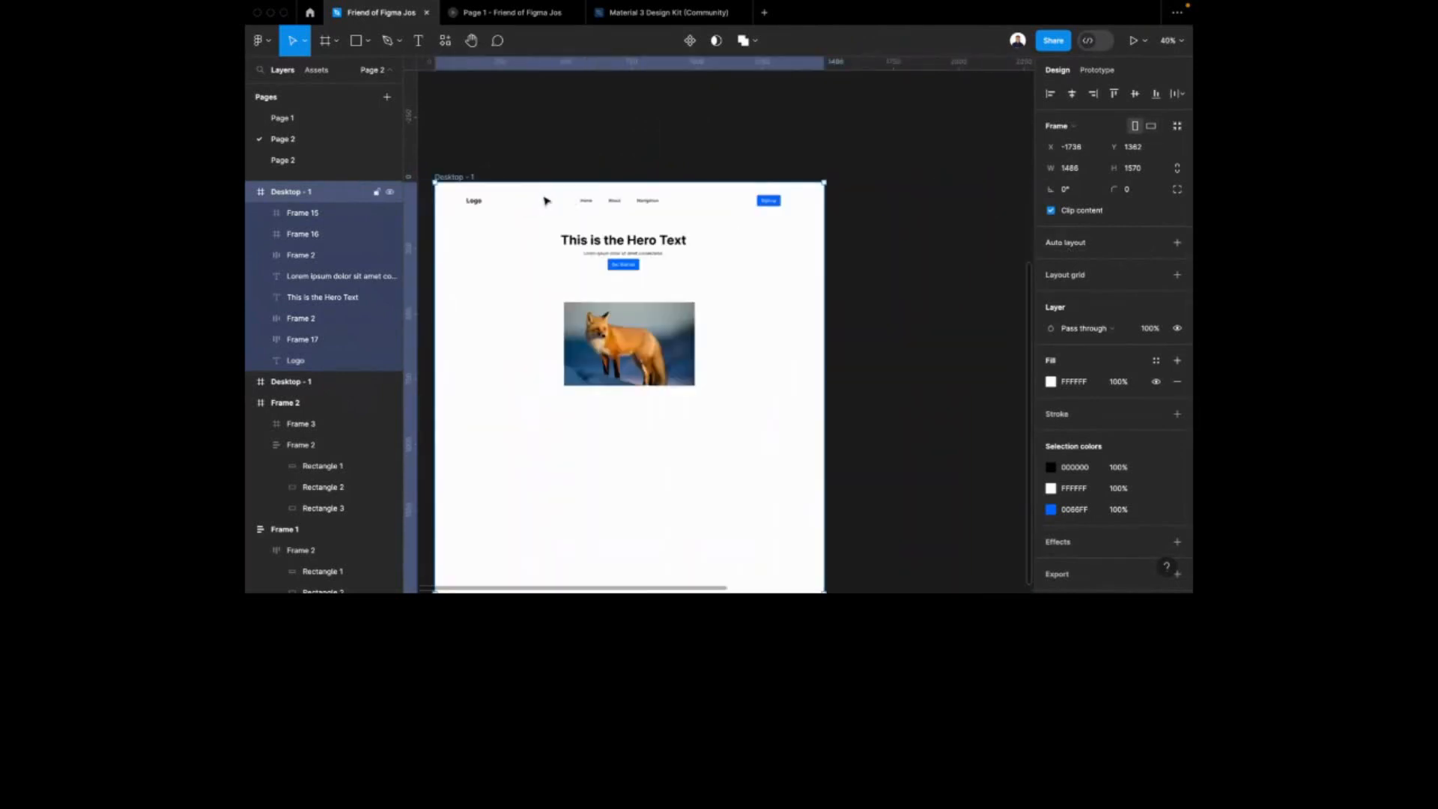
Set the Logo text's constraints to Left horizontally and Top vertically
{"action": "scroll", "coordinate": [498, 201], "scroll_direction": "up", "scroll_amount": 10}
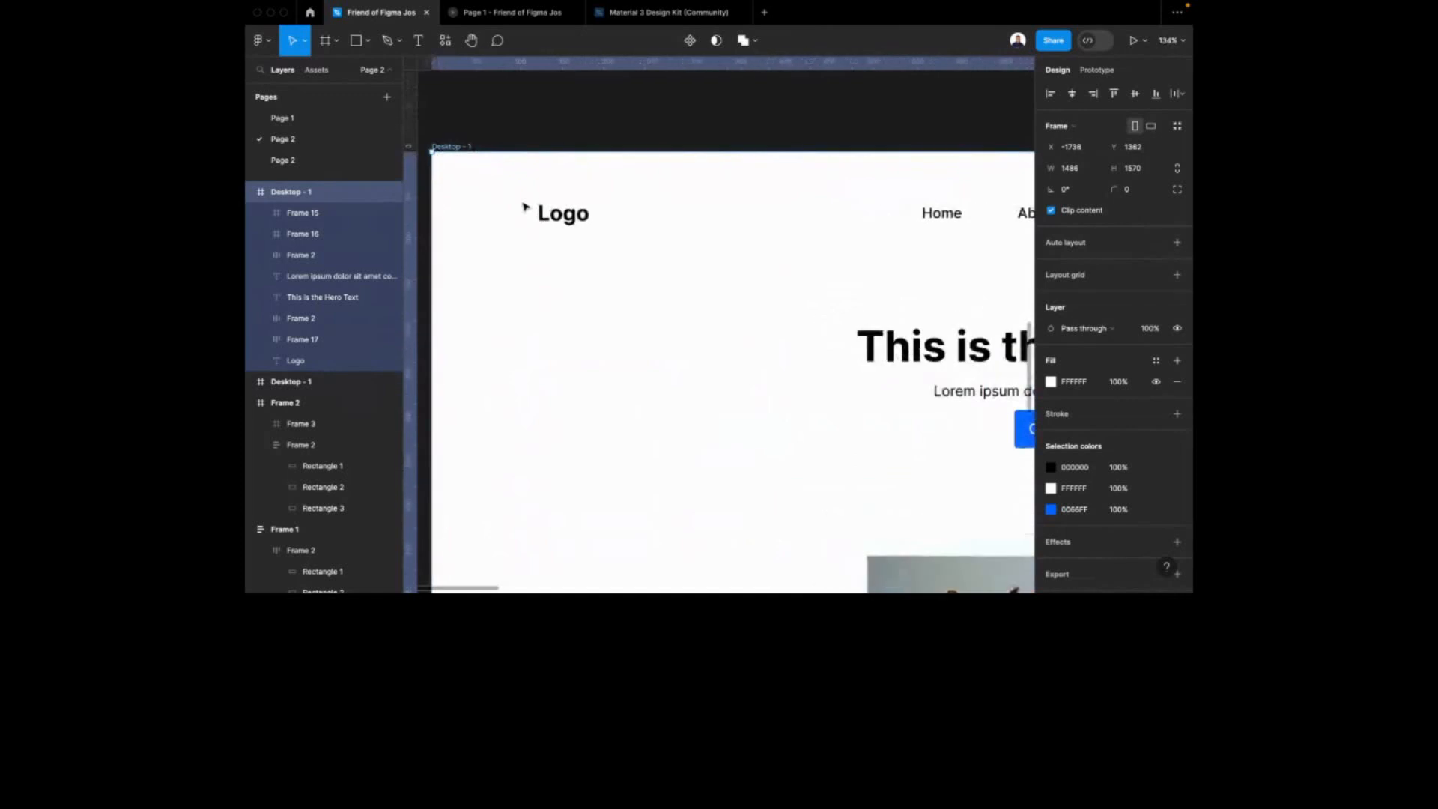
{"action": "left_click", "coordinate": [571, 218]}
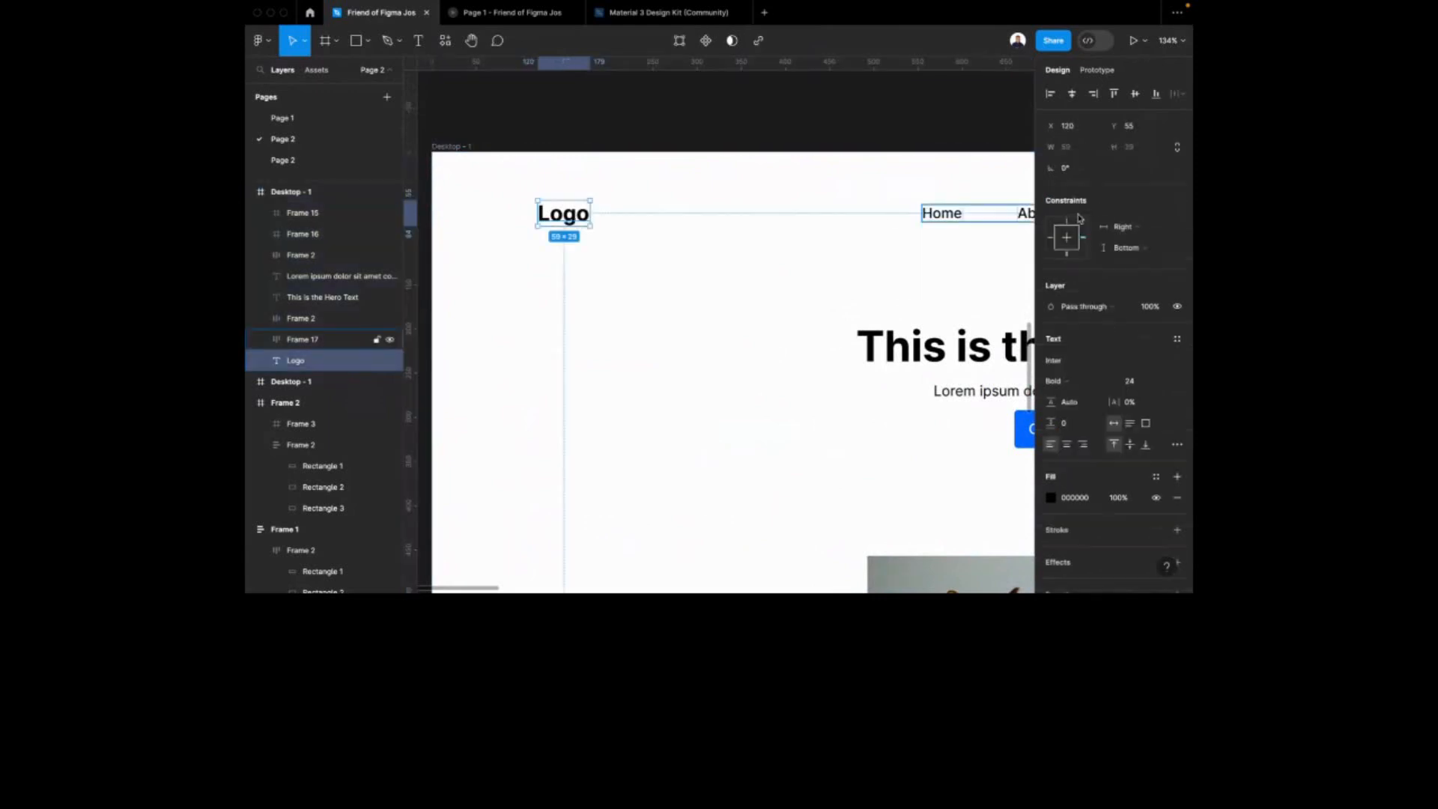
{"action": "left_click", "coordinate": [1139, 235]}
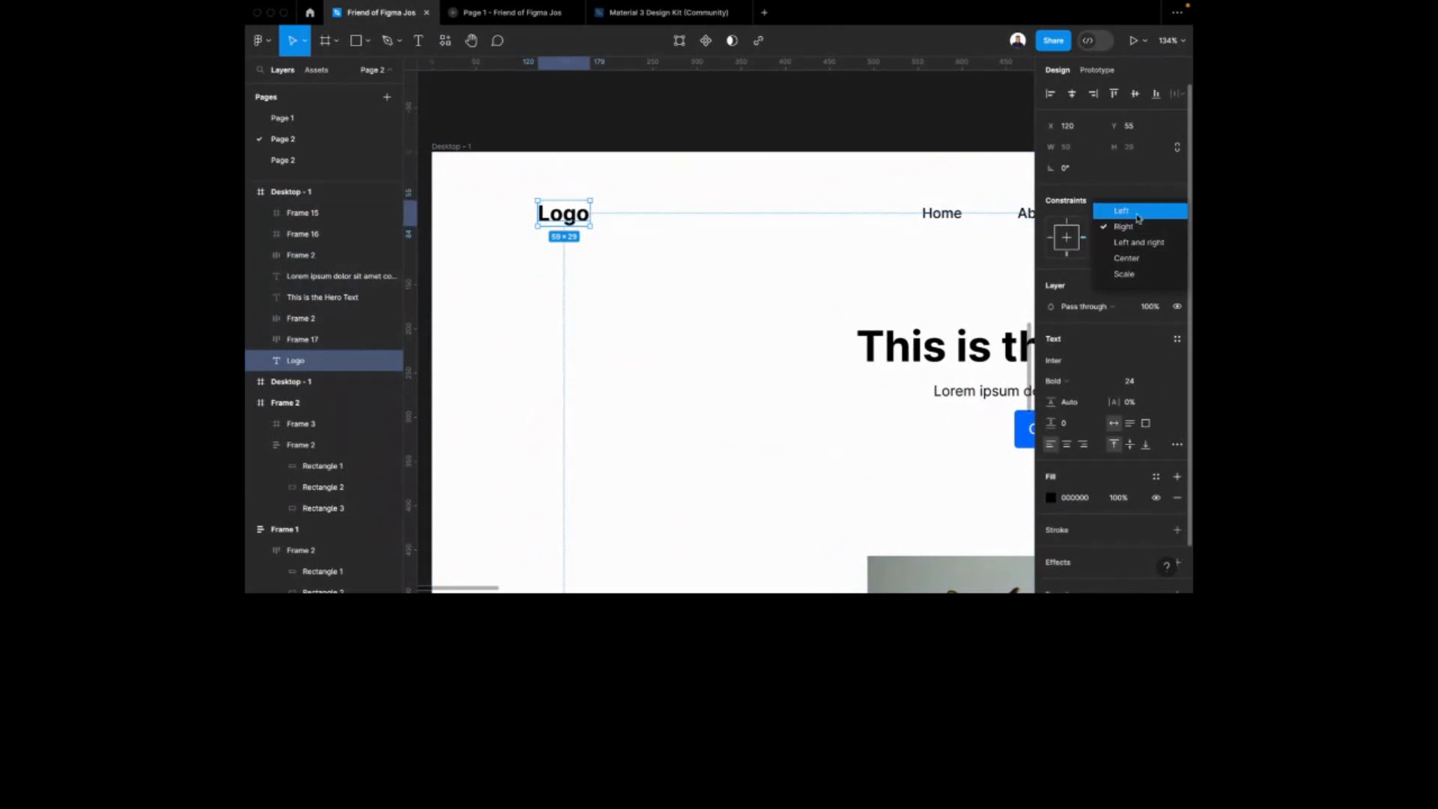
{"action": "left_click", "coordinate": [1137, 216]}
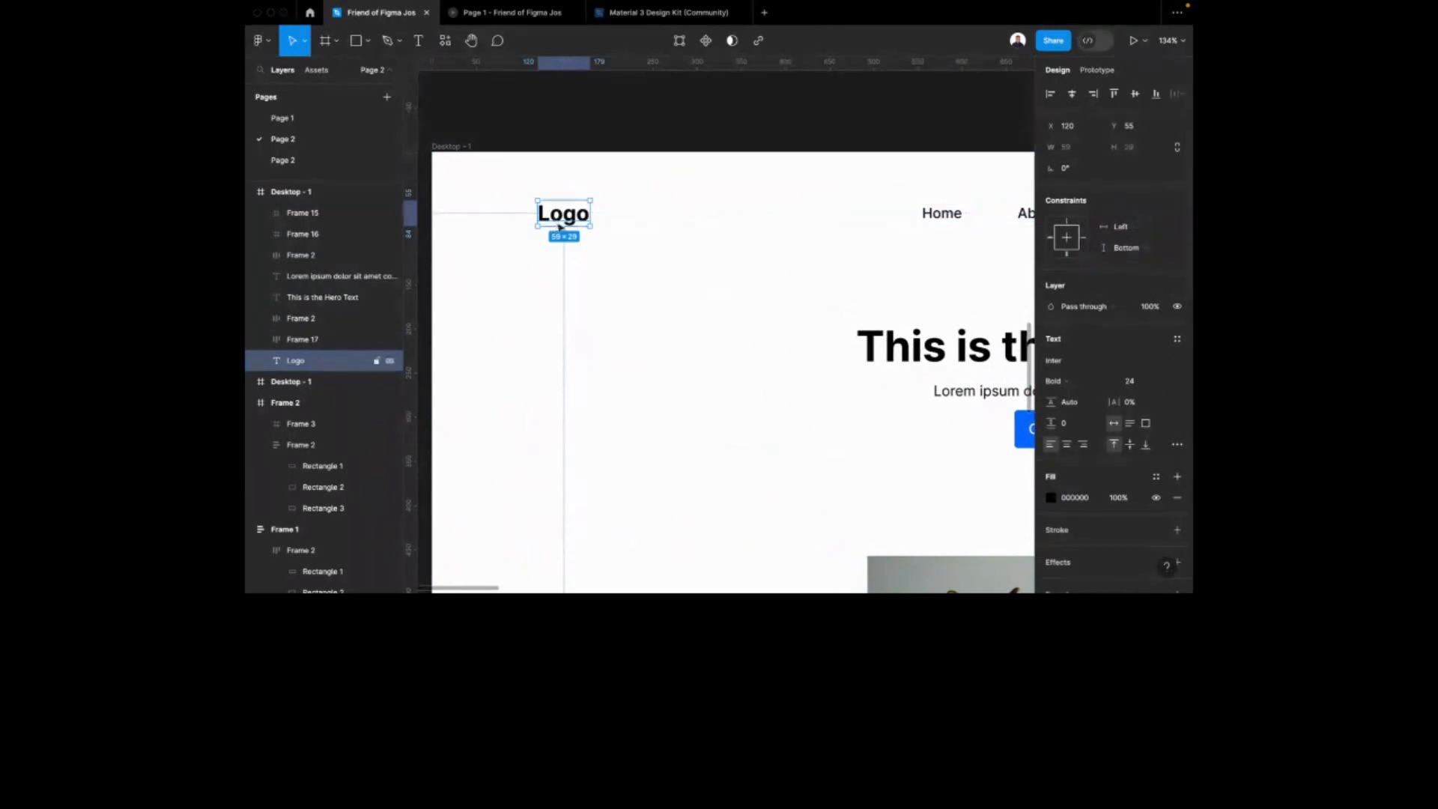
{"action": "left_click", "coordinate": [1126, 248]}
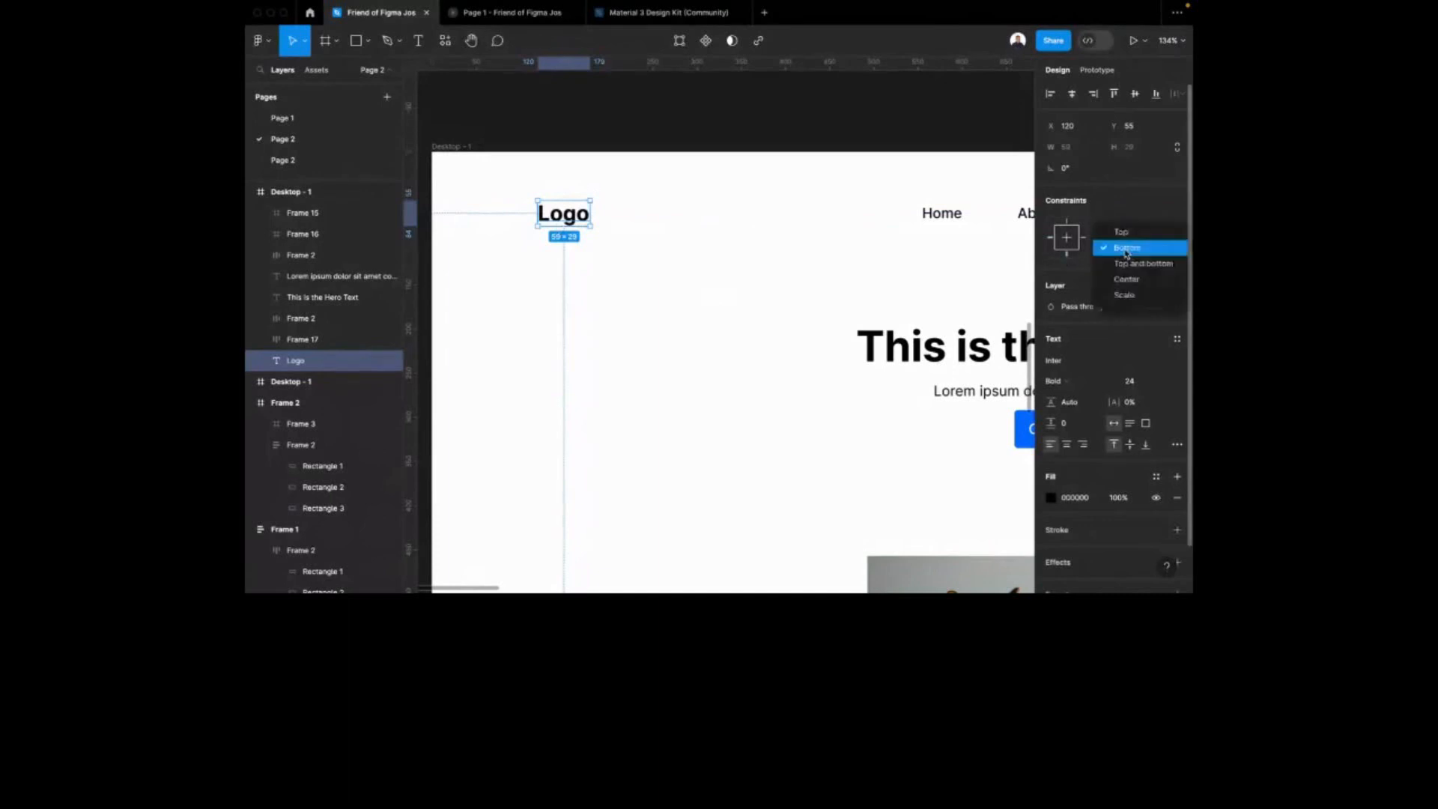
{"action": "left_click", "coordinate": [1122, 233]}
Narrow the Desktop - 1 frame to about 1186 and widen it again to about 1367 to test how its elements respond
{"action": "scroll", "coordinate": [621, 153], "scroll_direction": "down", "scroll_amount": 3}
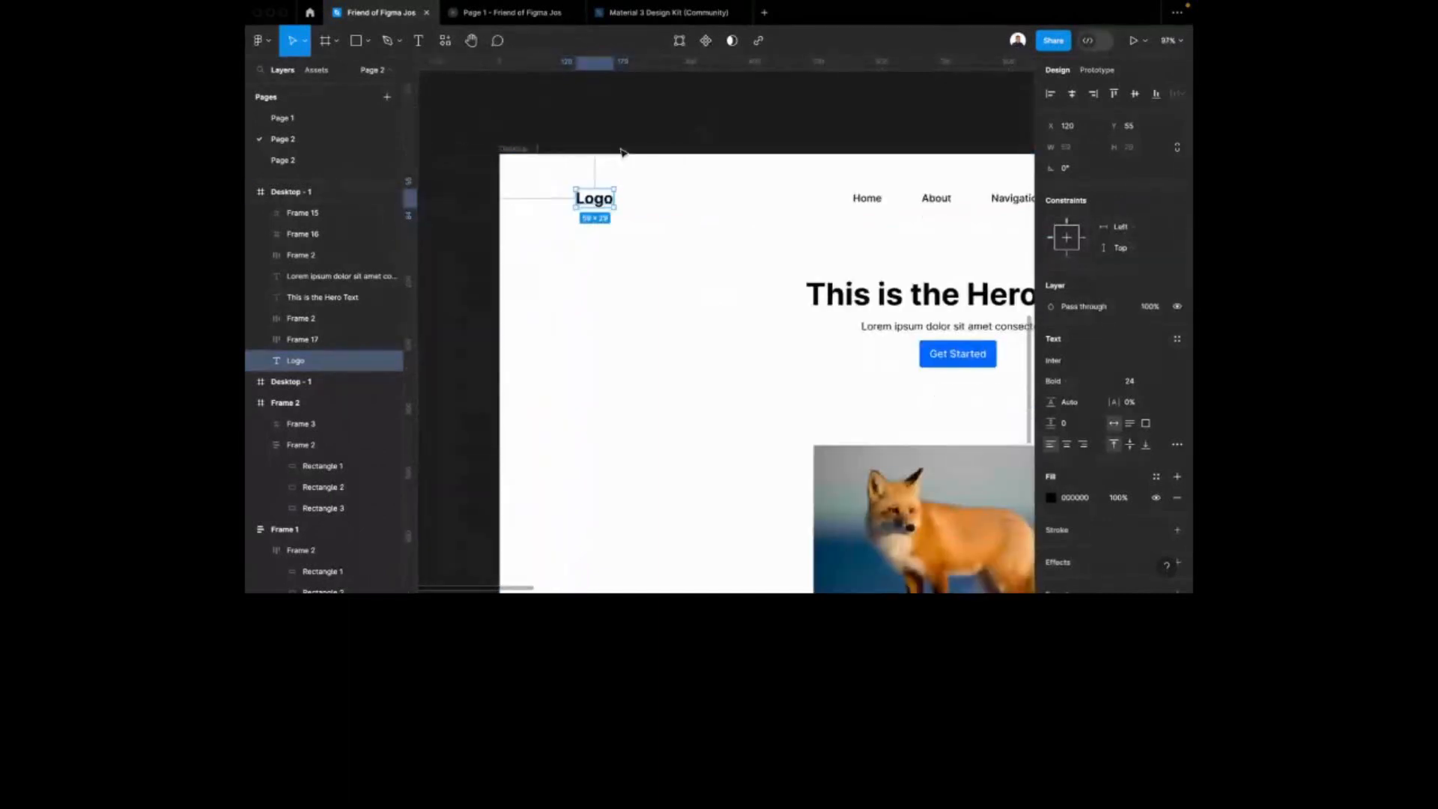
{"action": "left_click", "coordinate": [621, 154]}
{"action": "key", "text": "shift+2"}
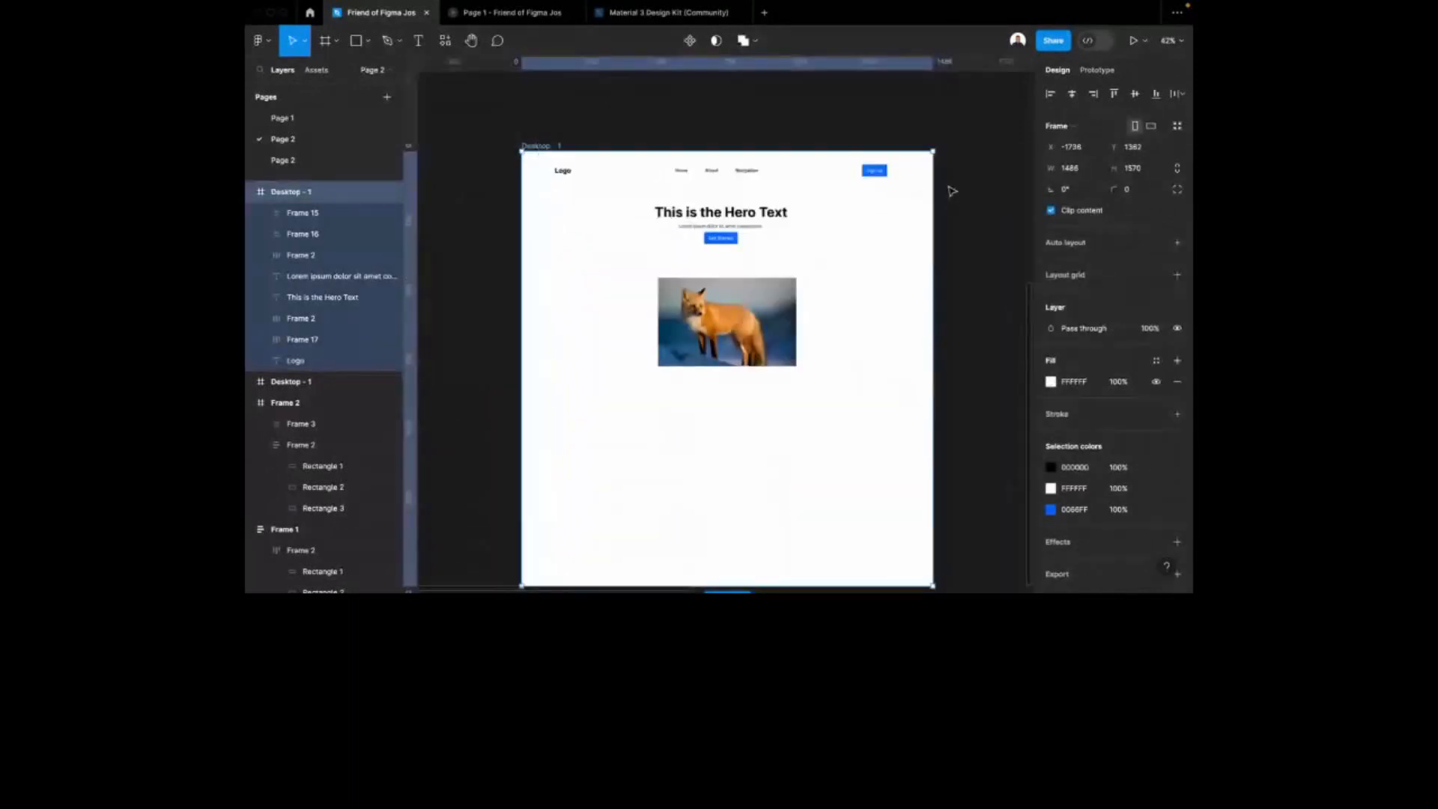
{"action": "scroll", "coordinate": [952, 191], "scroll_direction": "up", "scroll_amount": 2}
{"action": "left_click_drag", "start_coordinate": [932, 209], "coordinate": [819, 216]}
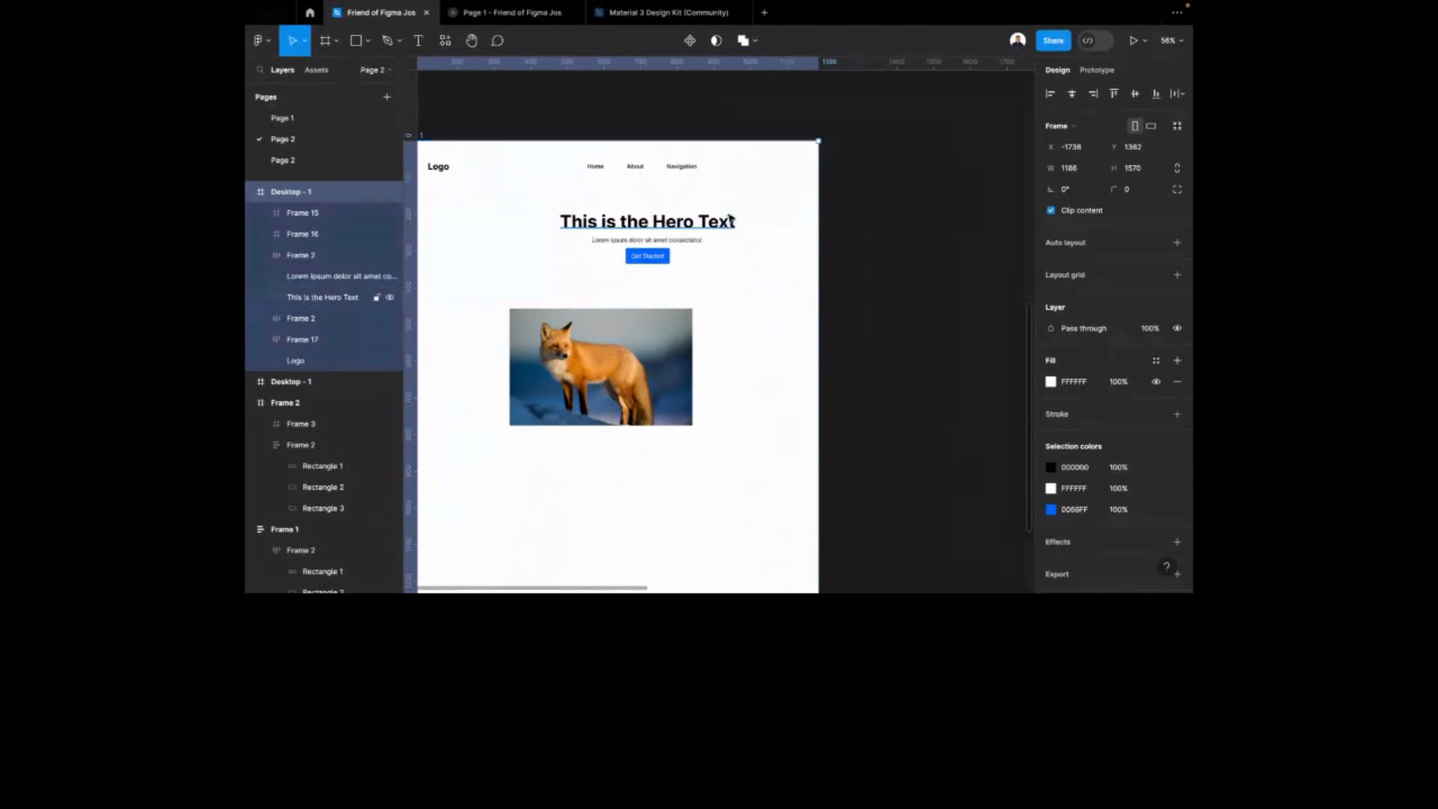
{"action": "scroll", "coordinate": [821, 205], "scroll_direction": "left", "scroll_amount": 2}
{"action": "scroll", "coordinate": [884, 200], "scroll_direction": "down", "scroll_amount": 3}
{"action": "scroll", "coordinate": [880, 197], "scroll_direction": "up", "scroll_amount": 3}
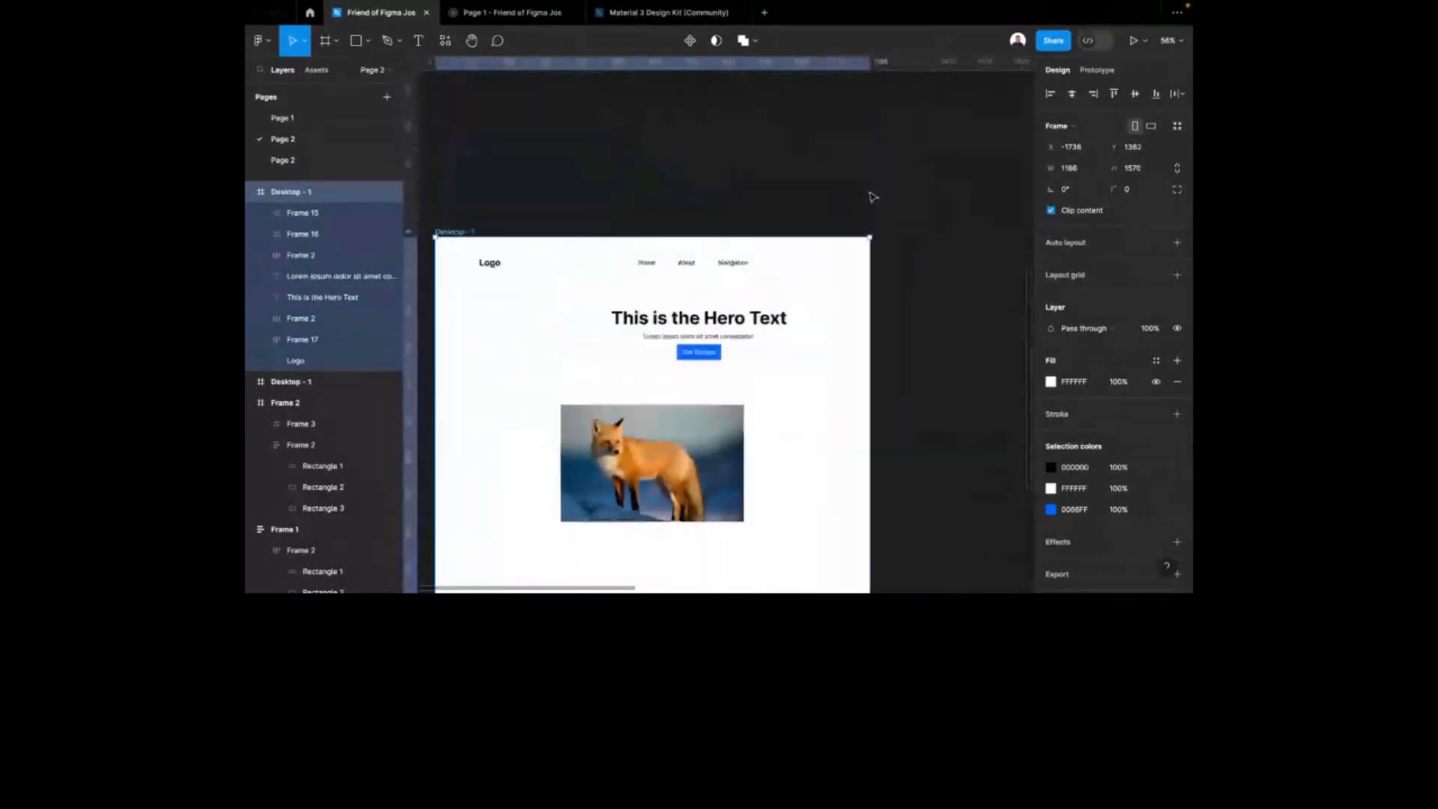
{"action": "scroll", "coordinate": [865, 321], "scroll_direction": "up", "scroll_amount": 2}
{"action": "scroll", "coordinate": [869, 322], "scroll_direction": "down", "scroll_amount": 2}
{"action": "left_click_drag", "start_coordinate": [869, 321], "coordinate": [945, 306]}
{"action": "scroll", "coordinate": [900, 260], "scroll_direction": "left", "scroll_amount": 3}
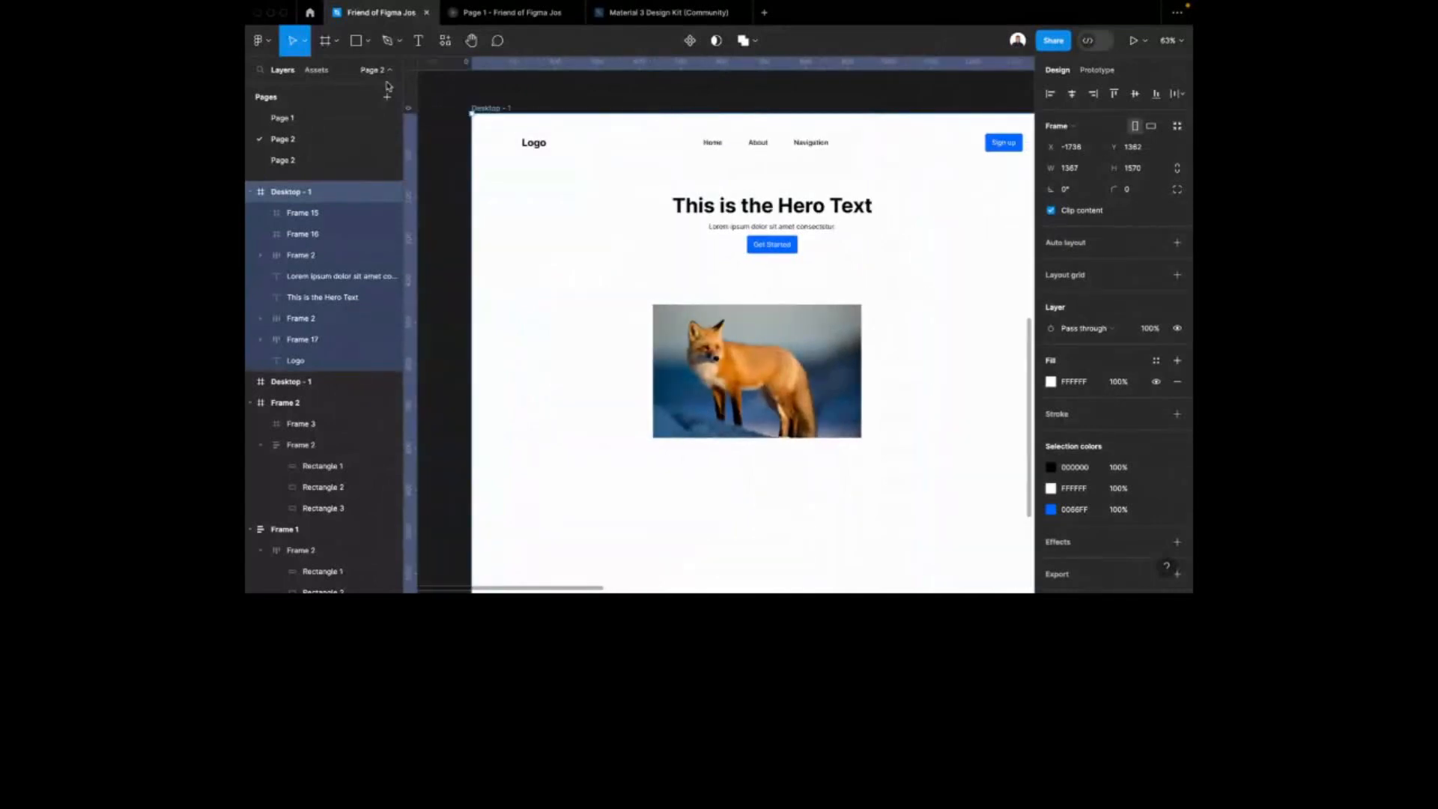
Set the Desktop - 1 frame's width to 1440
{"action": "left_click", "coordinate": [1087, 173]}
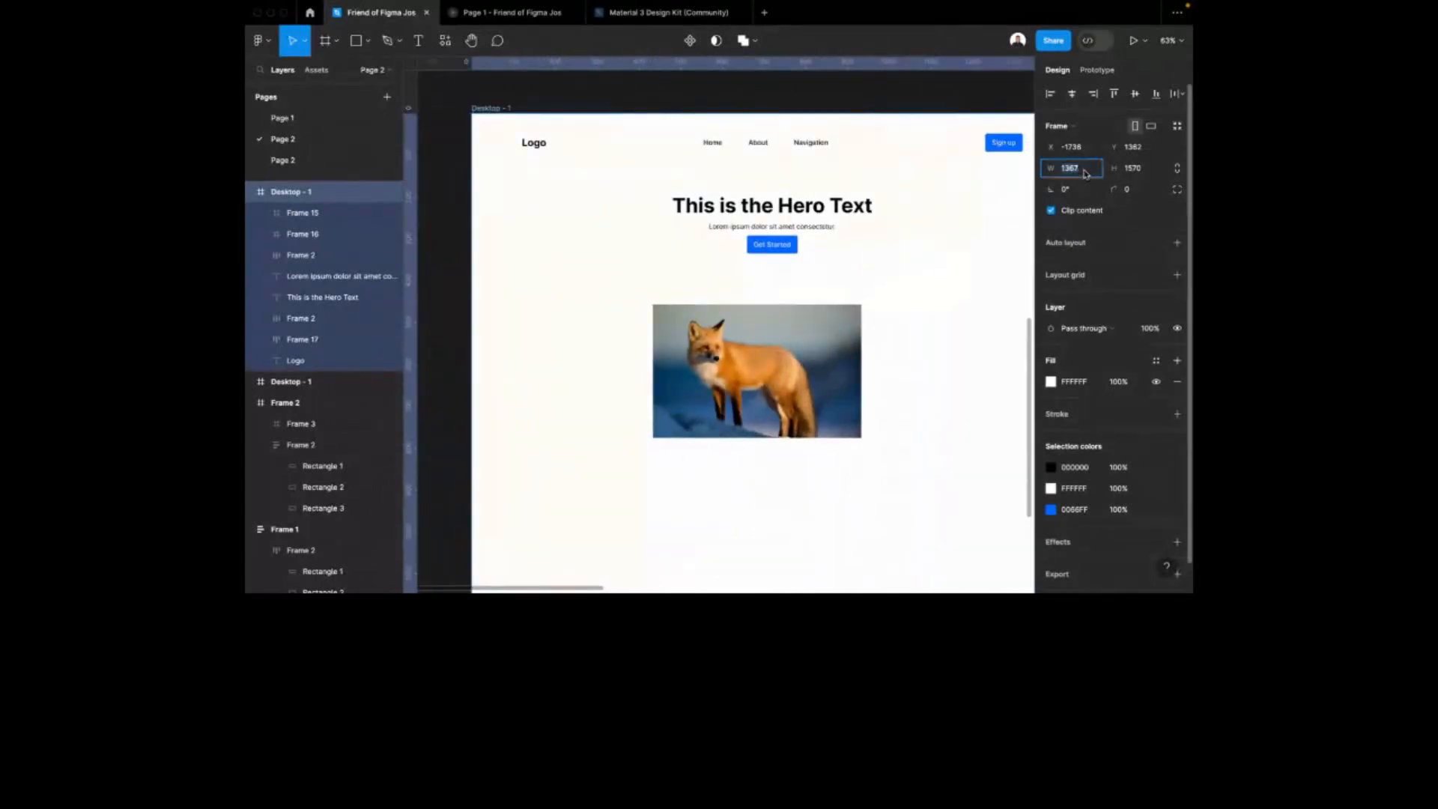
{"action": "type", "text": "1440"}
{"action": "key", "text": "Return"}
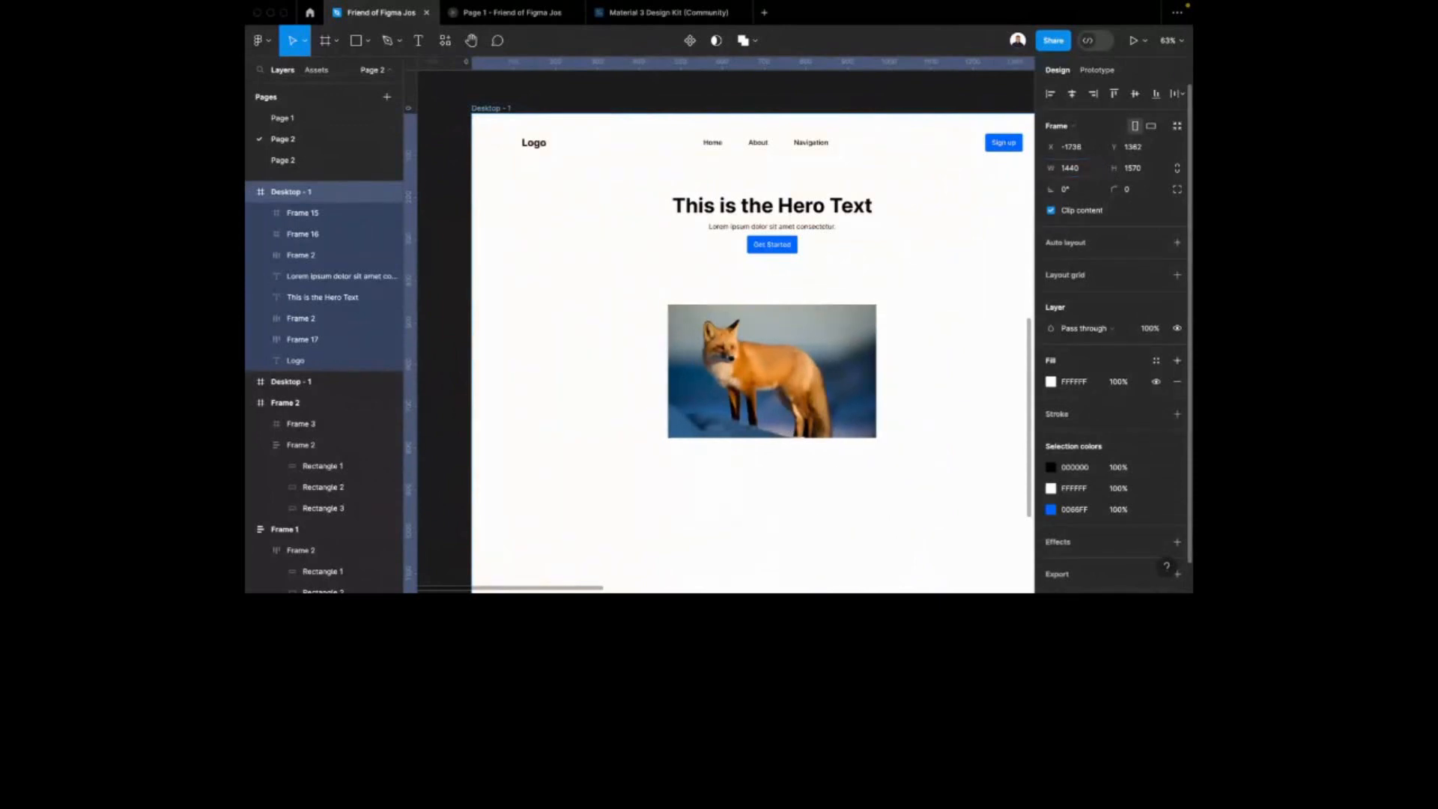
Set the horizontal constraint of the navigation links frame to Center
{"action": "scroll", "coordinate": [895, 150], "scroll_direction": "up", "scroll_amount": 2}
{"action": "left_click", "coordinate": [775, 148]}
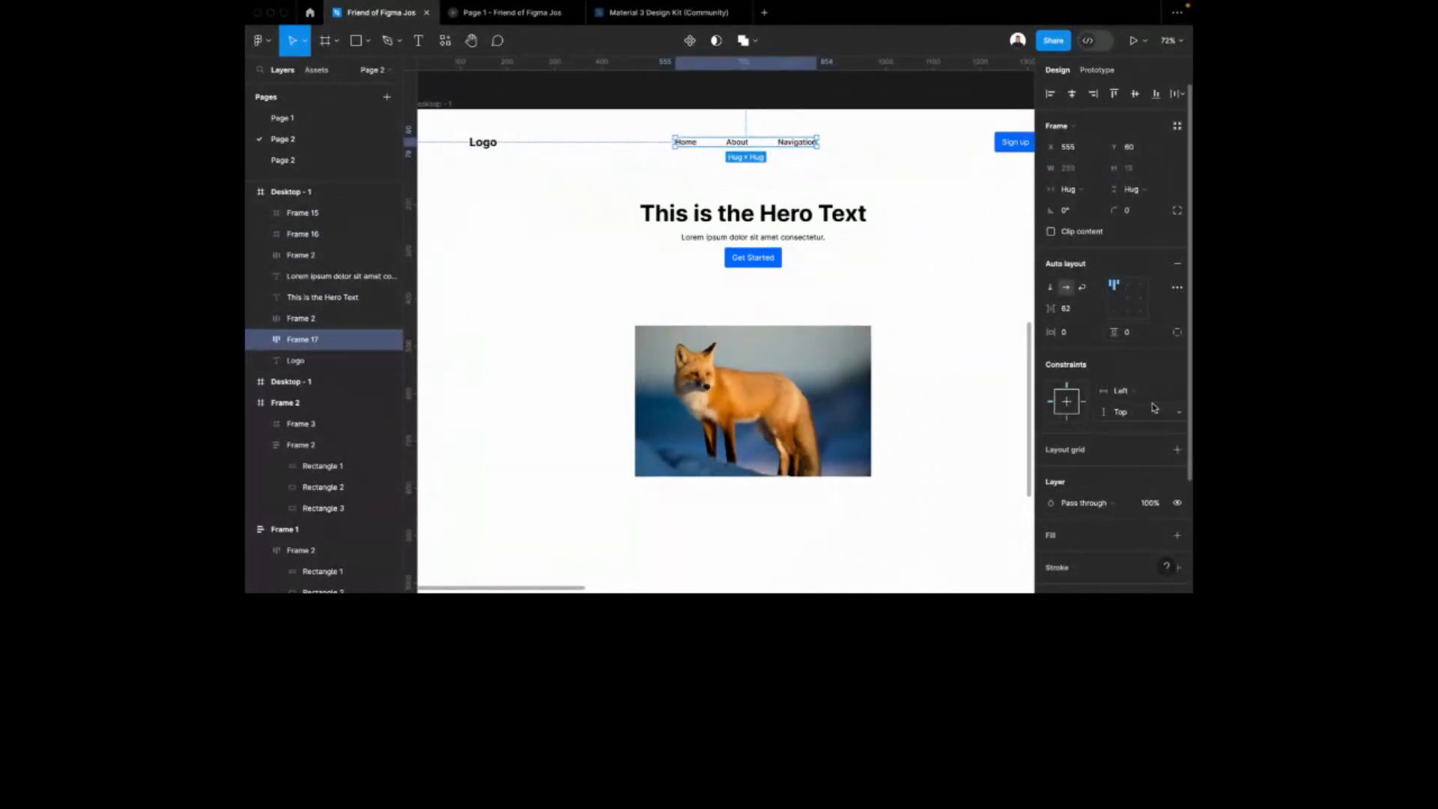
{"action": "scroll", "coordinate": [1144, 377], "scroll_direction": "down", "scroll_amount": 1}
{"action": "scroll", "coordinate": [1144, 377], "scroll_direction": "down", "scroll_amount": 1}
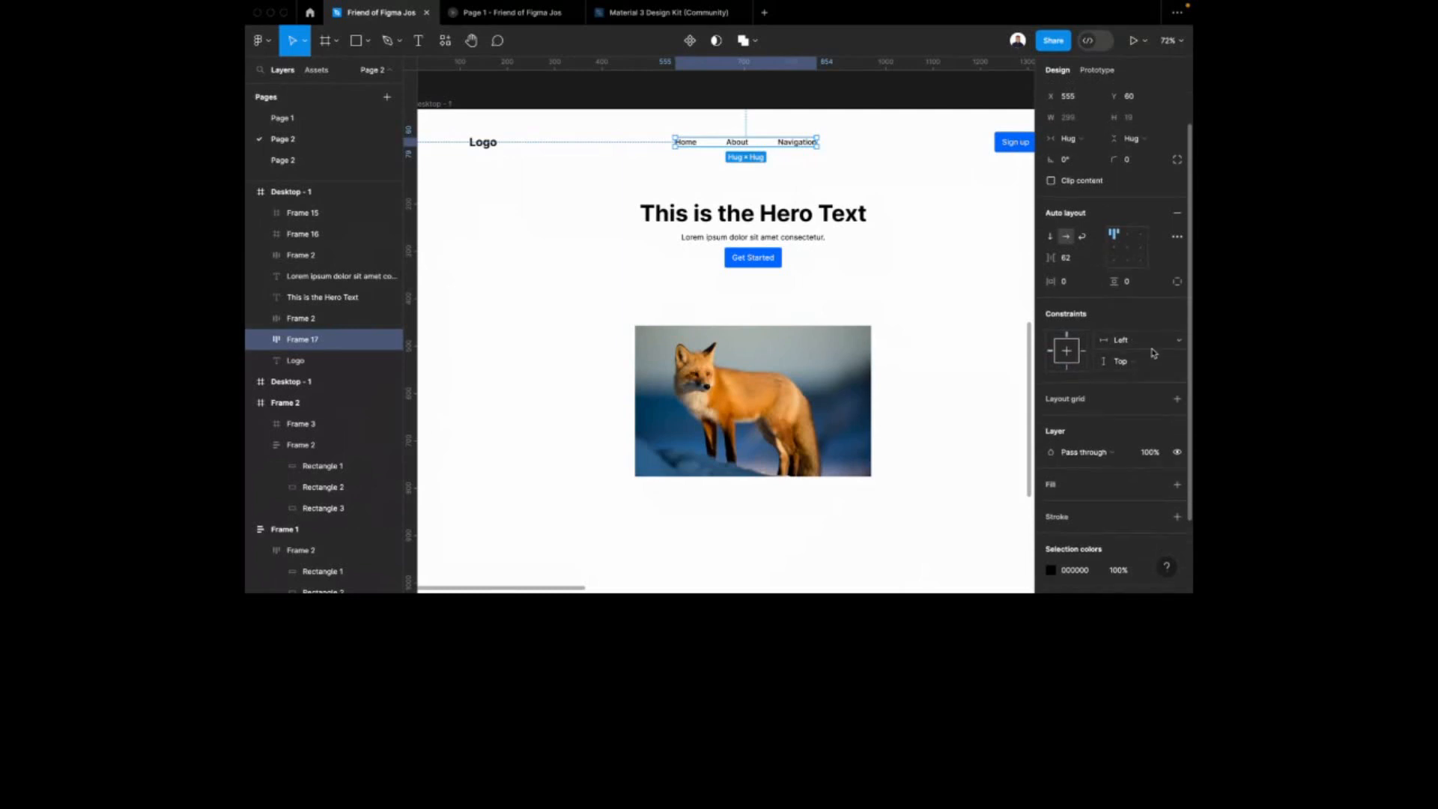
{"action": "left_click", "coordinate": [1154, 353]}
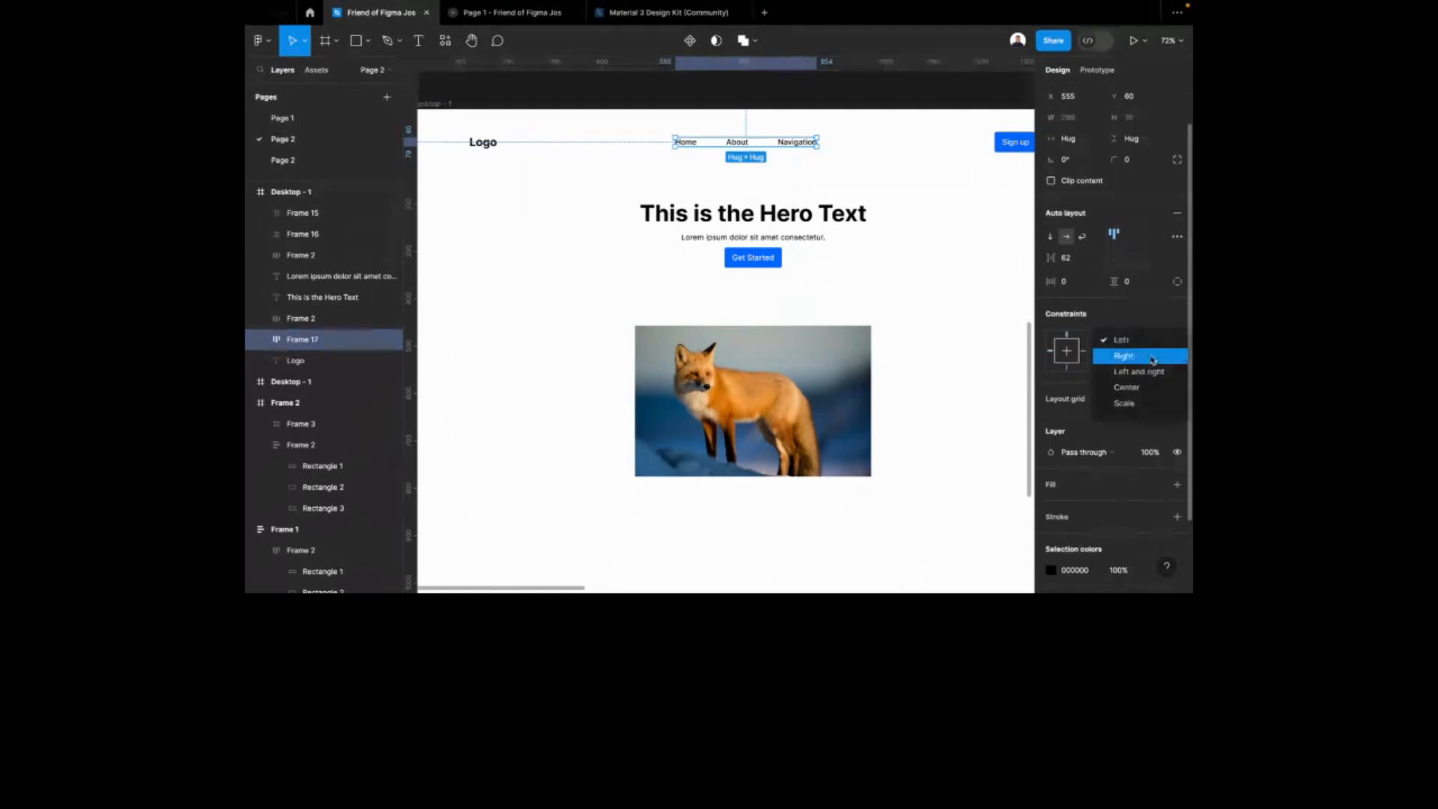
{"action": "left_click", "coordinate": [1144, 393]}
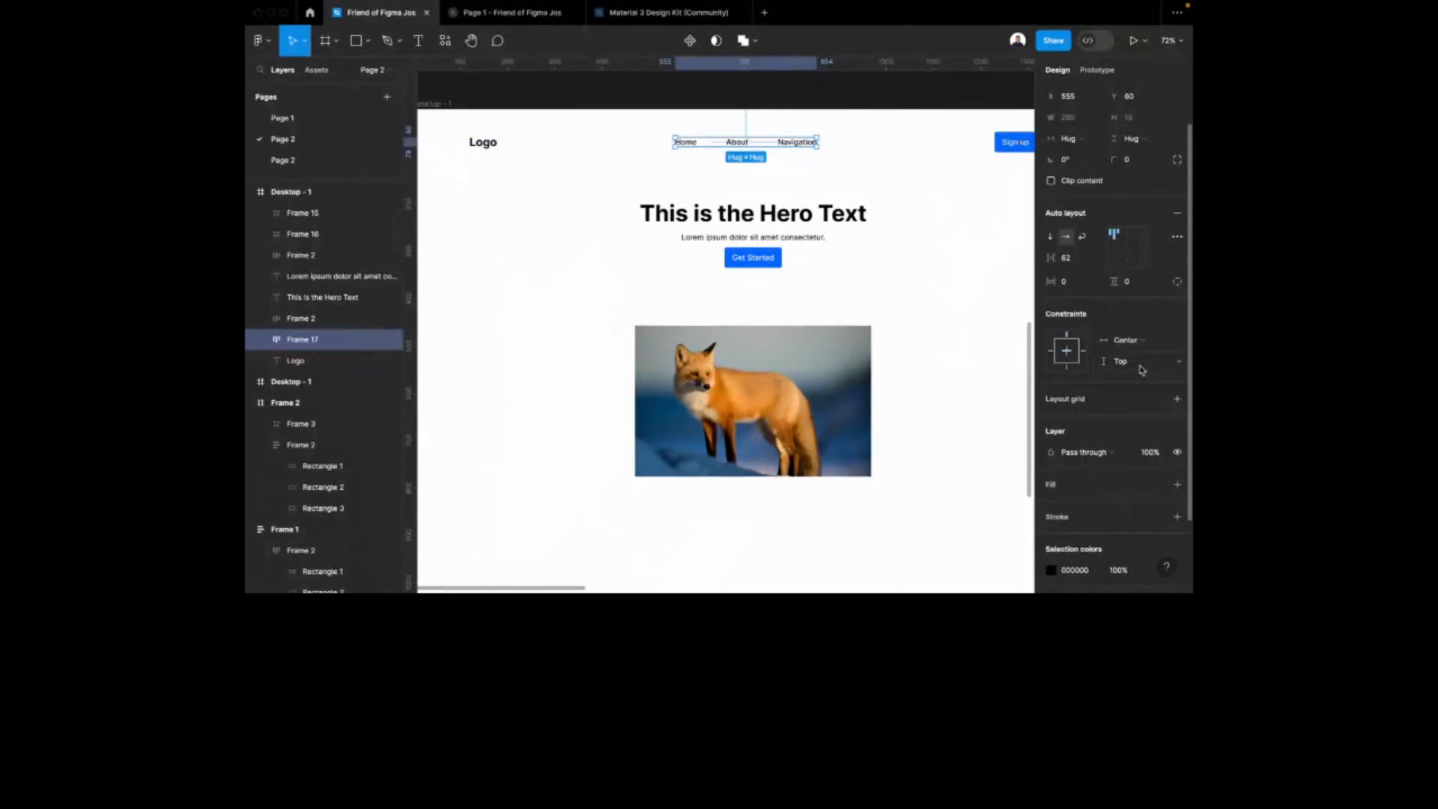
{"action": "scroll", "coordinate": [757, 189], "scroll_direction": "down", "scroll_amount": 3}
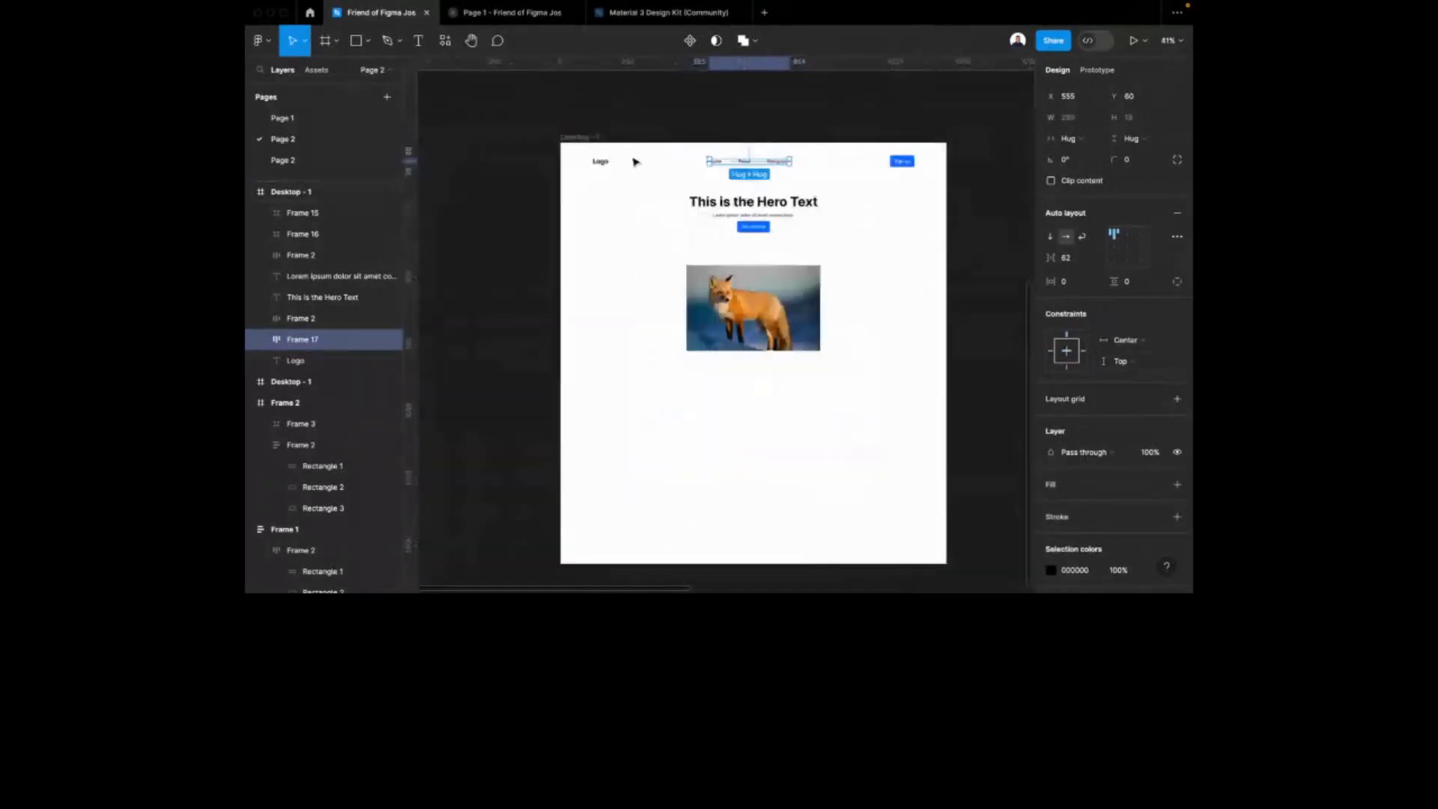
Widen the Desktop - 1 frame to about 1709 to test its elements' response, and undo the resize
{"action": "left_click", "coordinate": [592, 145]}
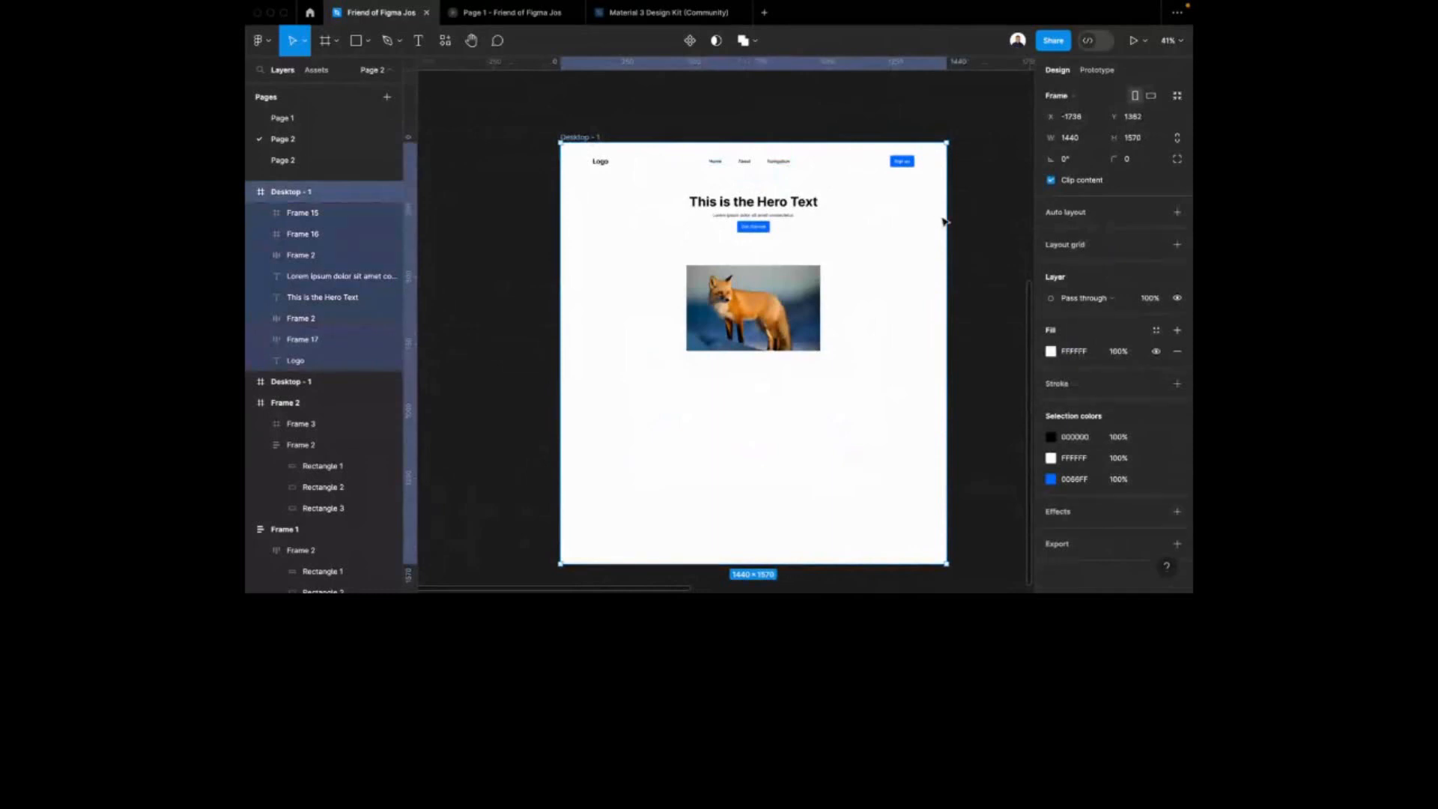
{"action": "left_click_drag", "start_coordinate": [945, 219], "coordinate": [840, 209]}
{"action": "scroll", "coordinate": [841, 211], "scroll_direction": "left", "scroll_amount": 1}
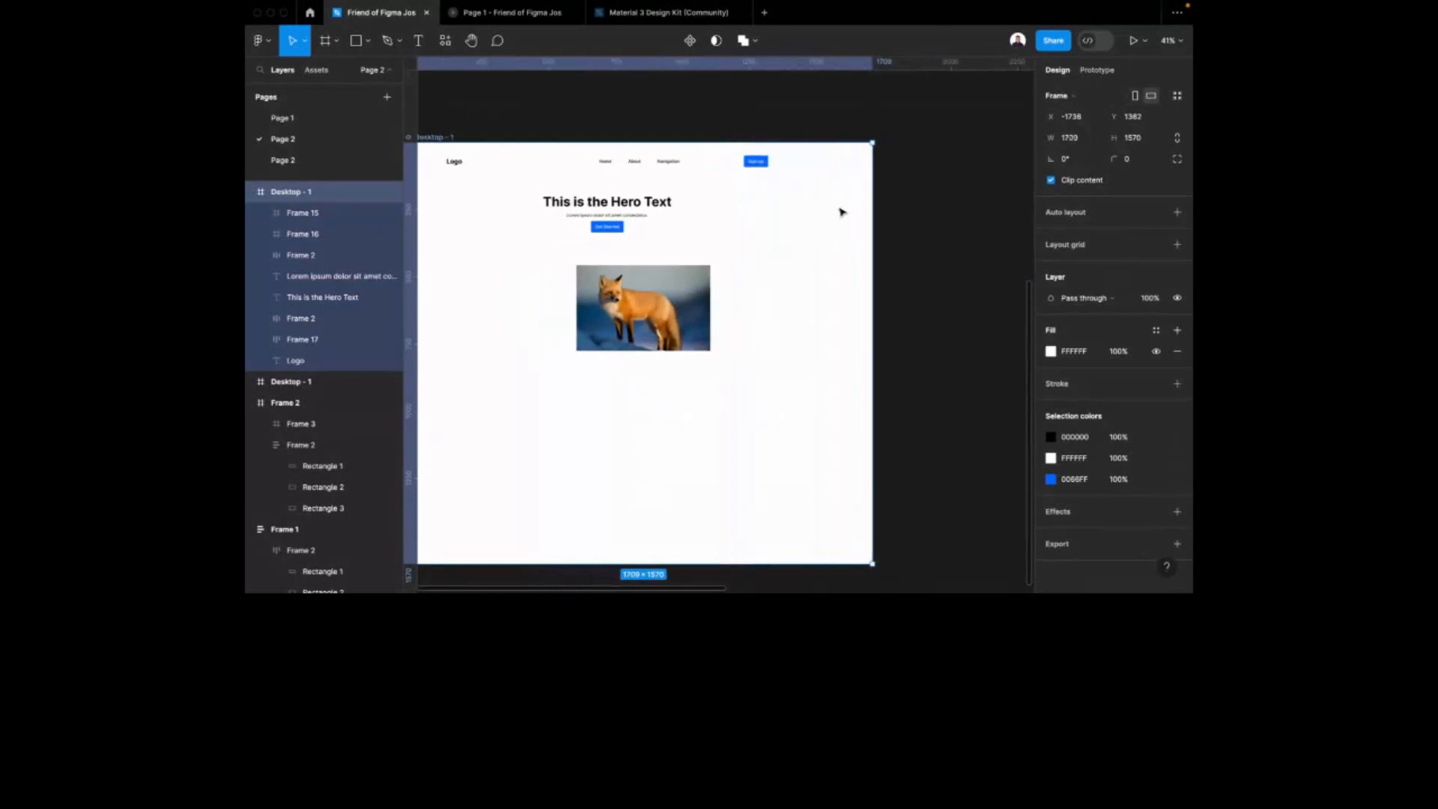
{"action": "key", "text": "super+z"}
Set the navigation links frame's horizontal constraint to Left and widen the Desktop - 1 frame to about 1670 as a test
{"action": "left_click", "coordinate": [638, 162]}
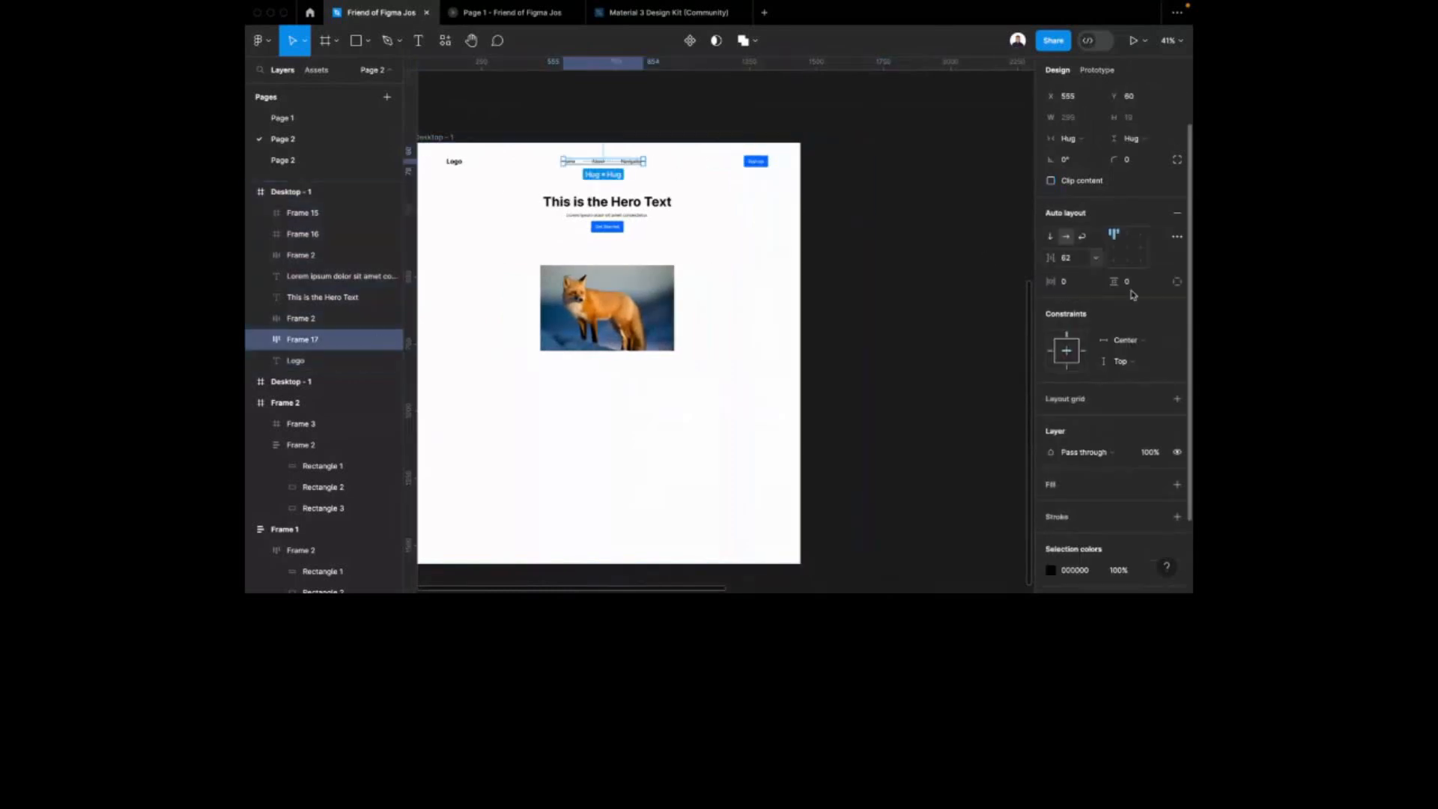
{"action": "left_click", "coordinate": [1126, 342]}
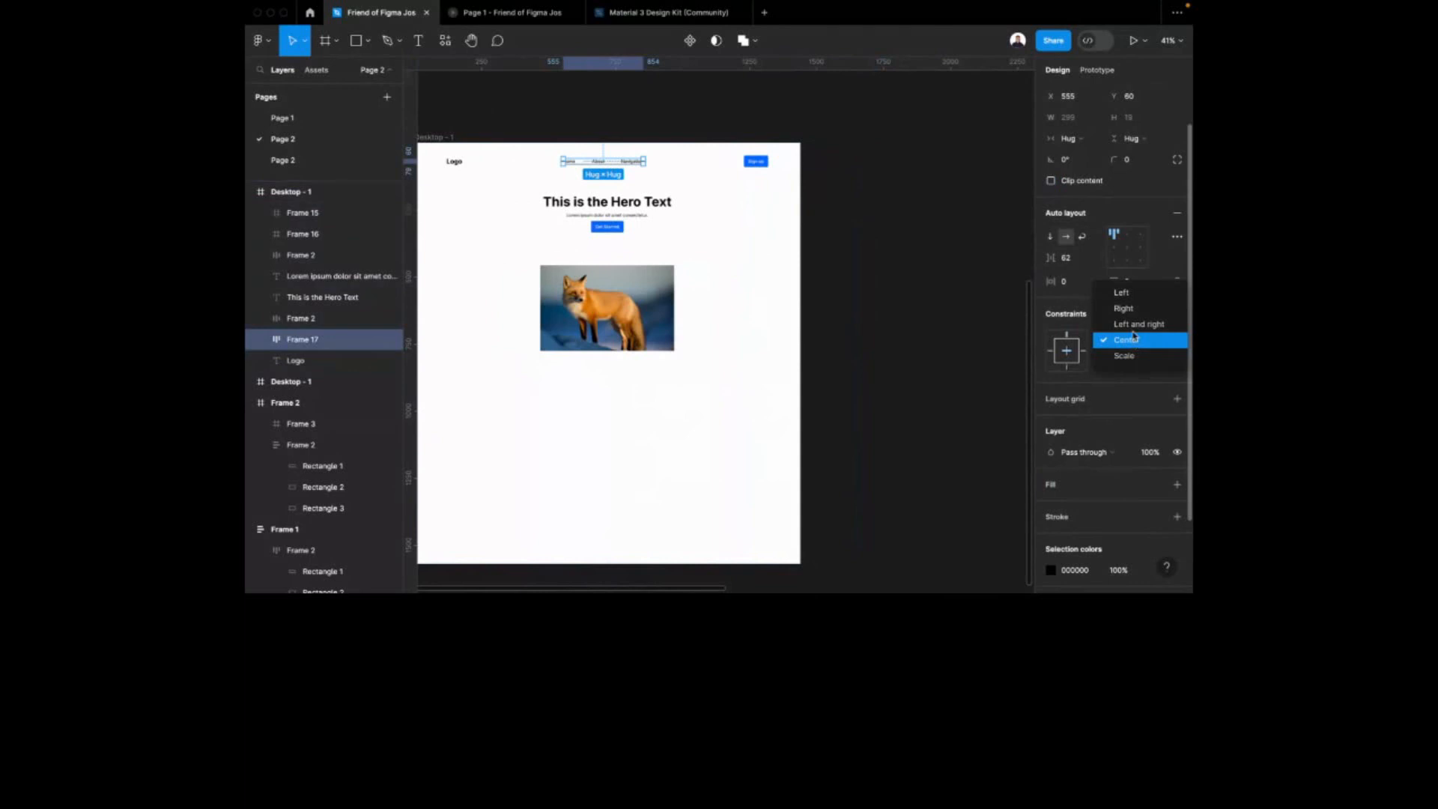
{"action": "left_click", "coordinate": [1127, 297]}
{"action": "scroll", "coordinate": [822, 219], "scroll_direction": "left", "scroll_amount": 1}
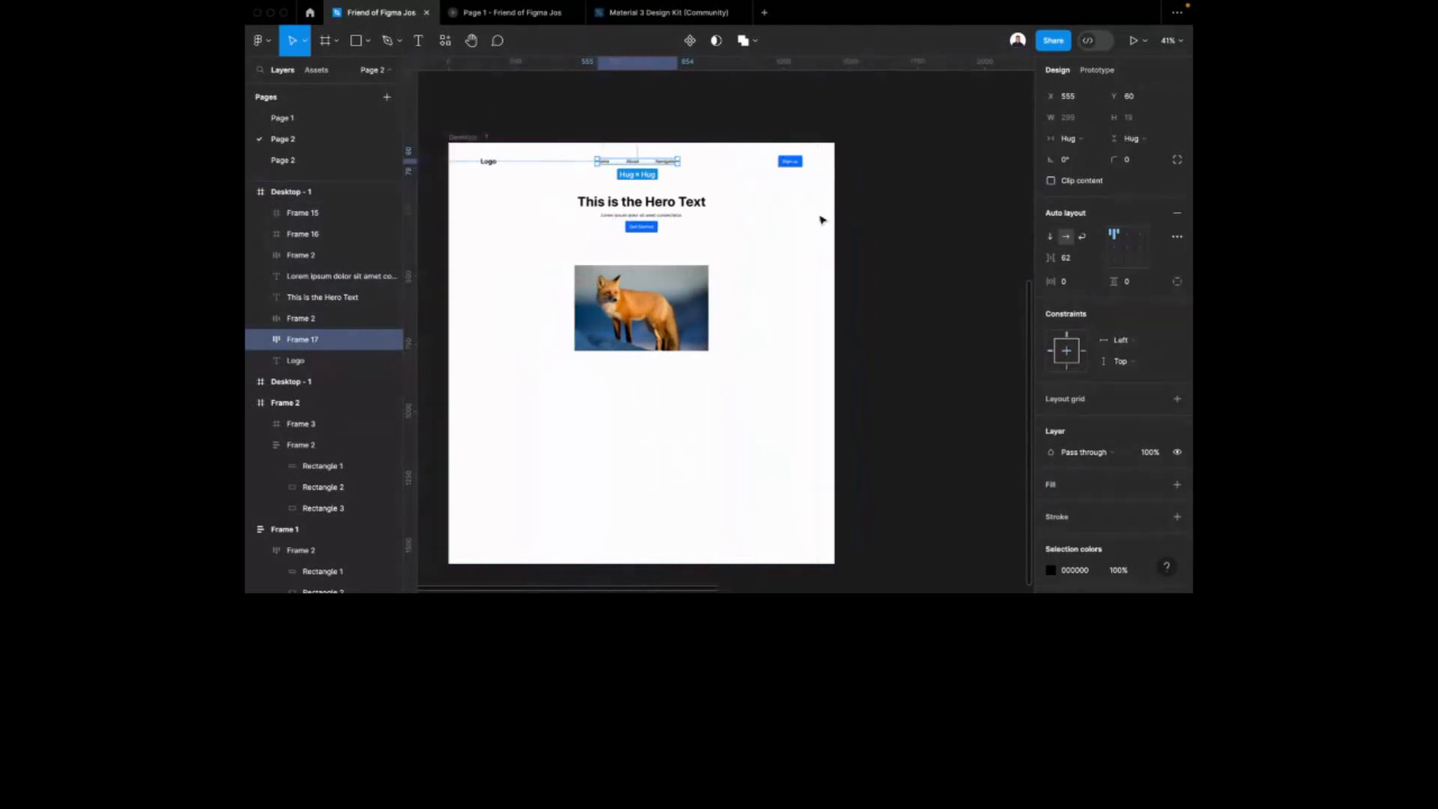
{"action": "left_click", "coordinate": [455, 139]}
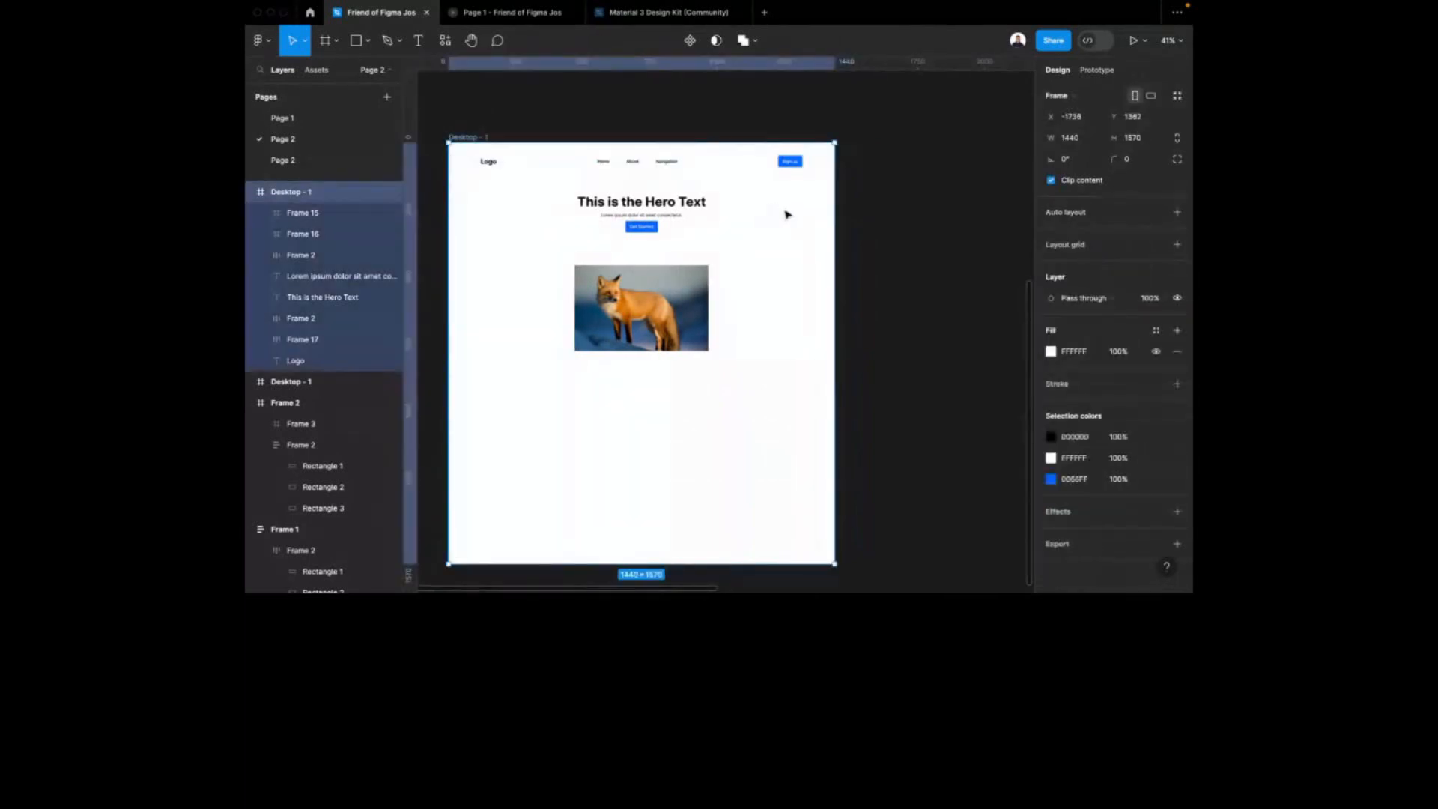
{"action": "left_click_drag", "start_coordinate": [835, 209], "coordinate": [895, 215]}
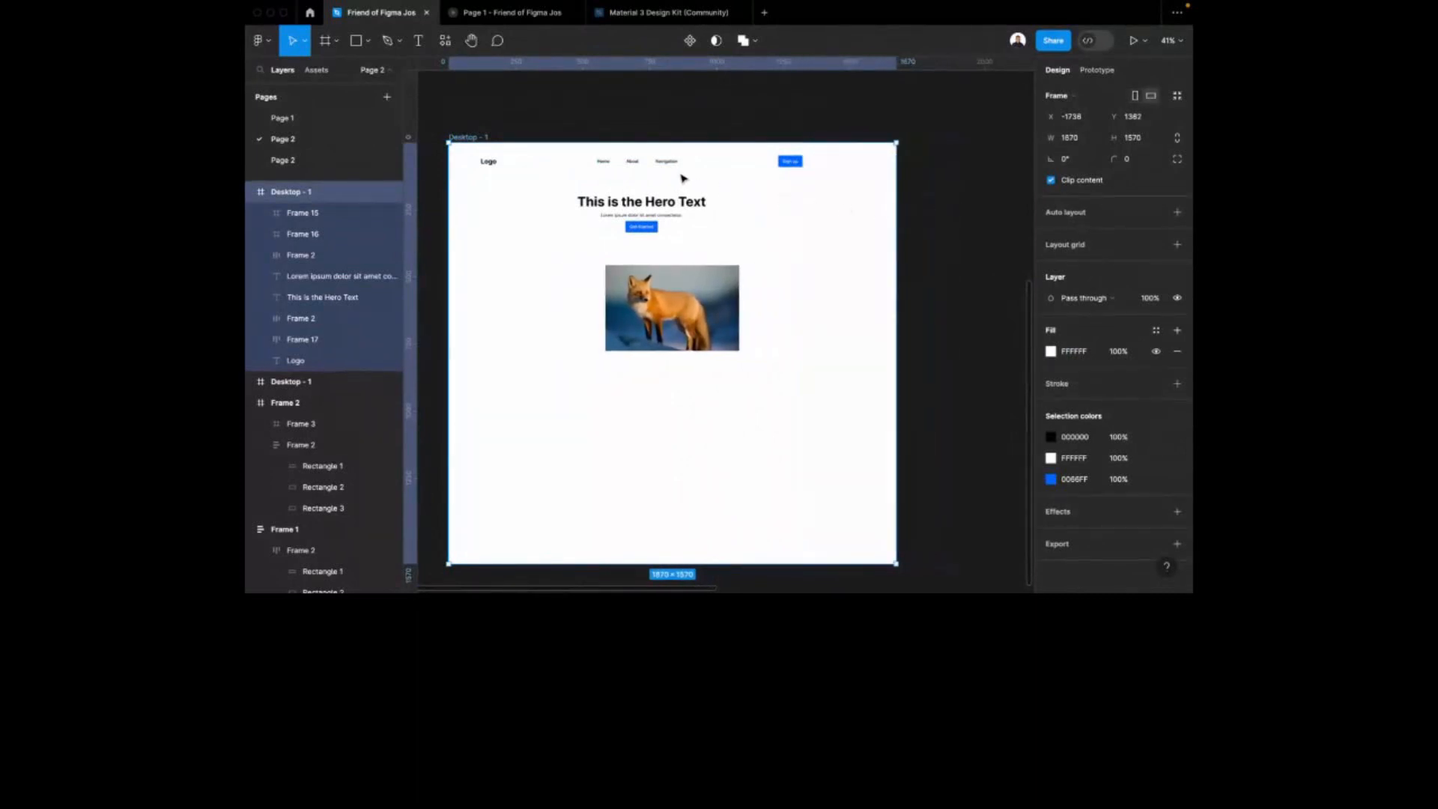
Set the navigation links frame's constraints to Left and right horizontally and Top vertically
{"action": "key", "text": "Escape"}
{"action": "left_click", "coordinate": [662, 161]}
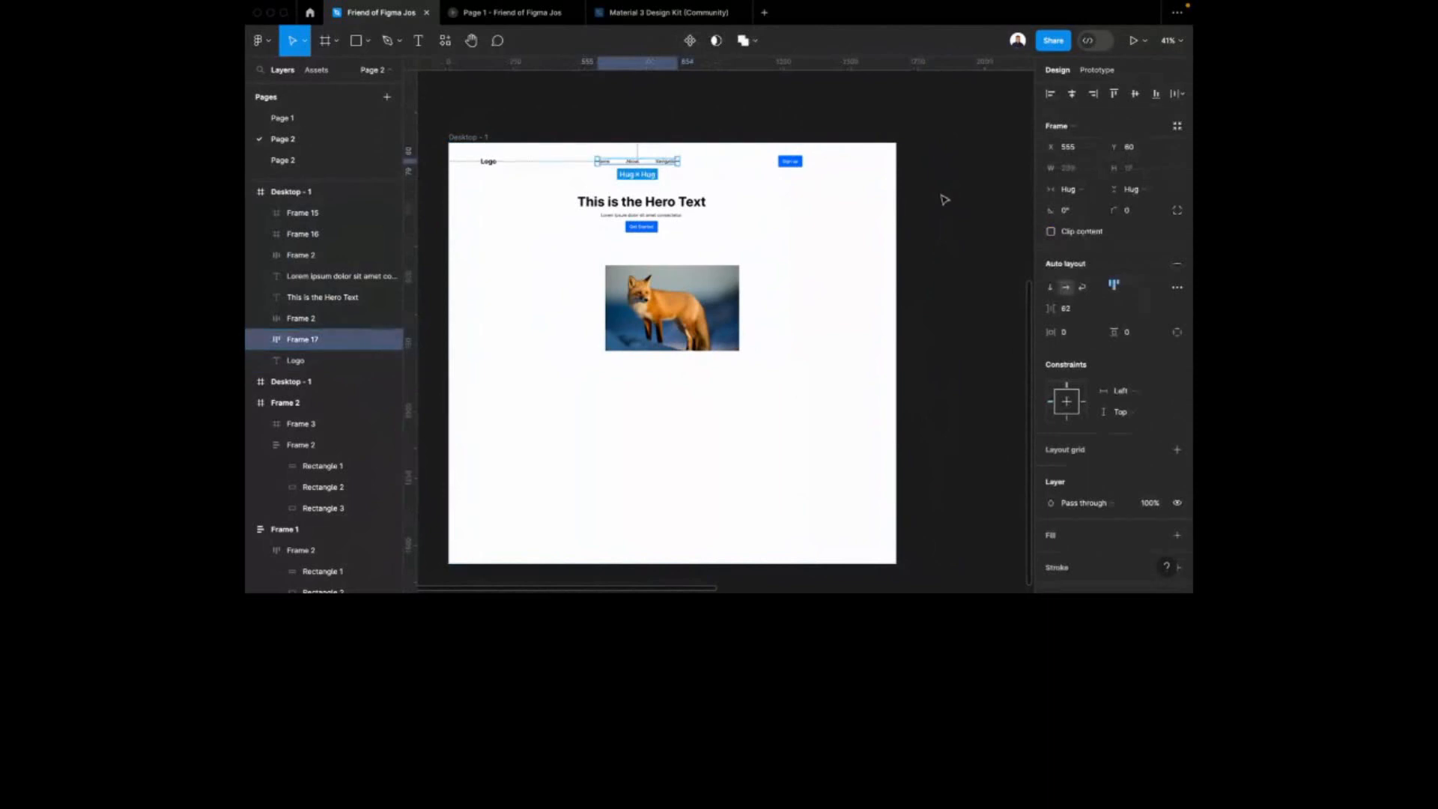
{"action": "left_click", "coordinate": [1134, 405]}
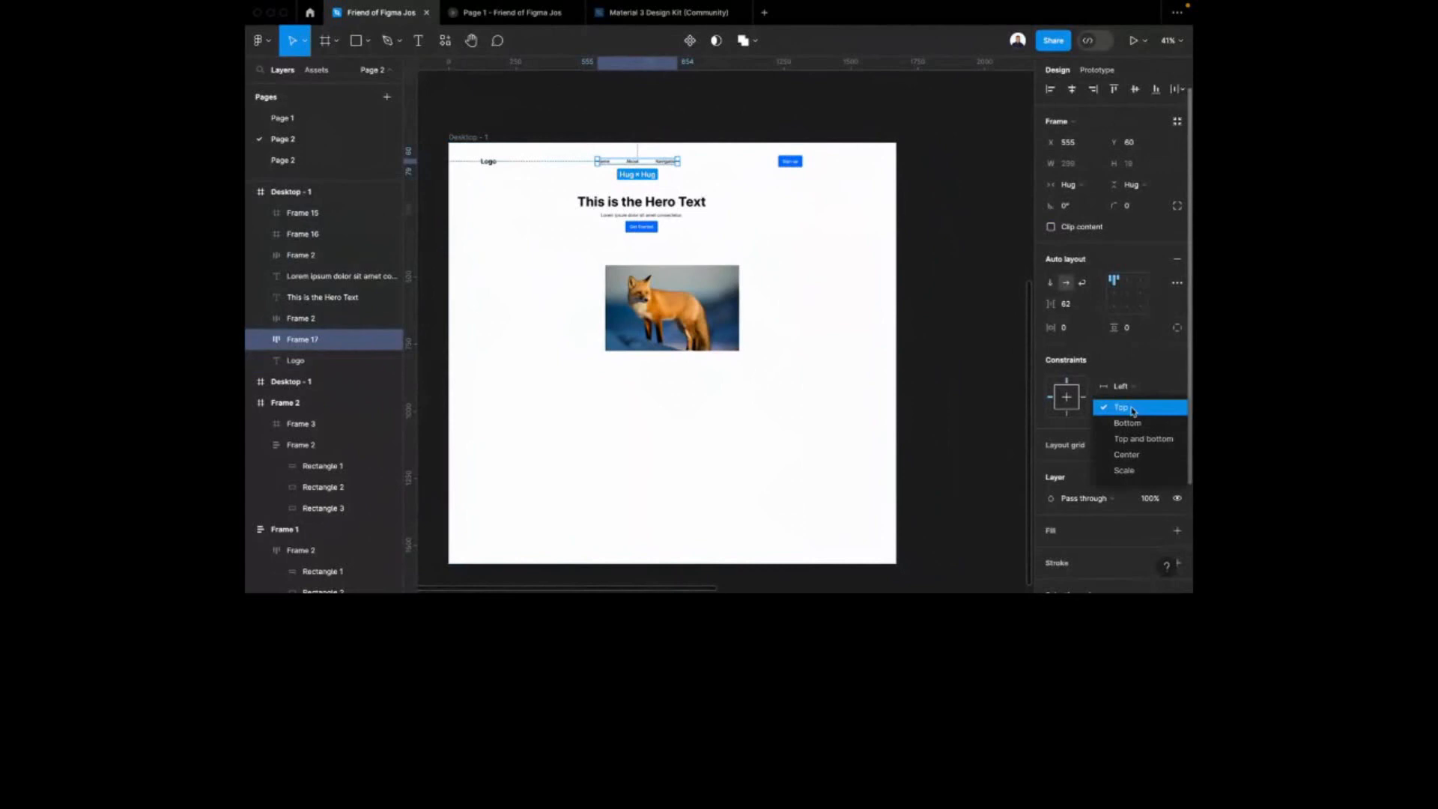
{"action": "left_click", "coordinate": [1132, 409]}
{"action": "key", "text": "Escape"}
Narrow the Desktop - 1 frame to about 1557 to test the links' response, and set its width to 1440
{"action": "left_click", "coordinate": [461, 138]}
{"action": "left_click_drag", "start_coordinate": [900, 224], "coordinate": [868, 224]}
{"action": "scroll", "coordinate": [761, 138], "scroll_direction": "up", "scroll_amount": 3}
{"action": "scroll", "coordinate": [825, 138], "scroll_direction": "left", "scroll_amount": 3}
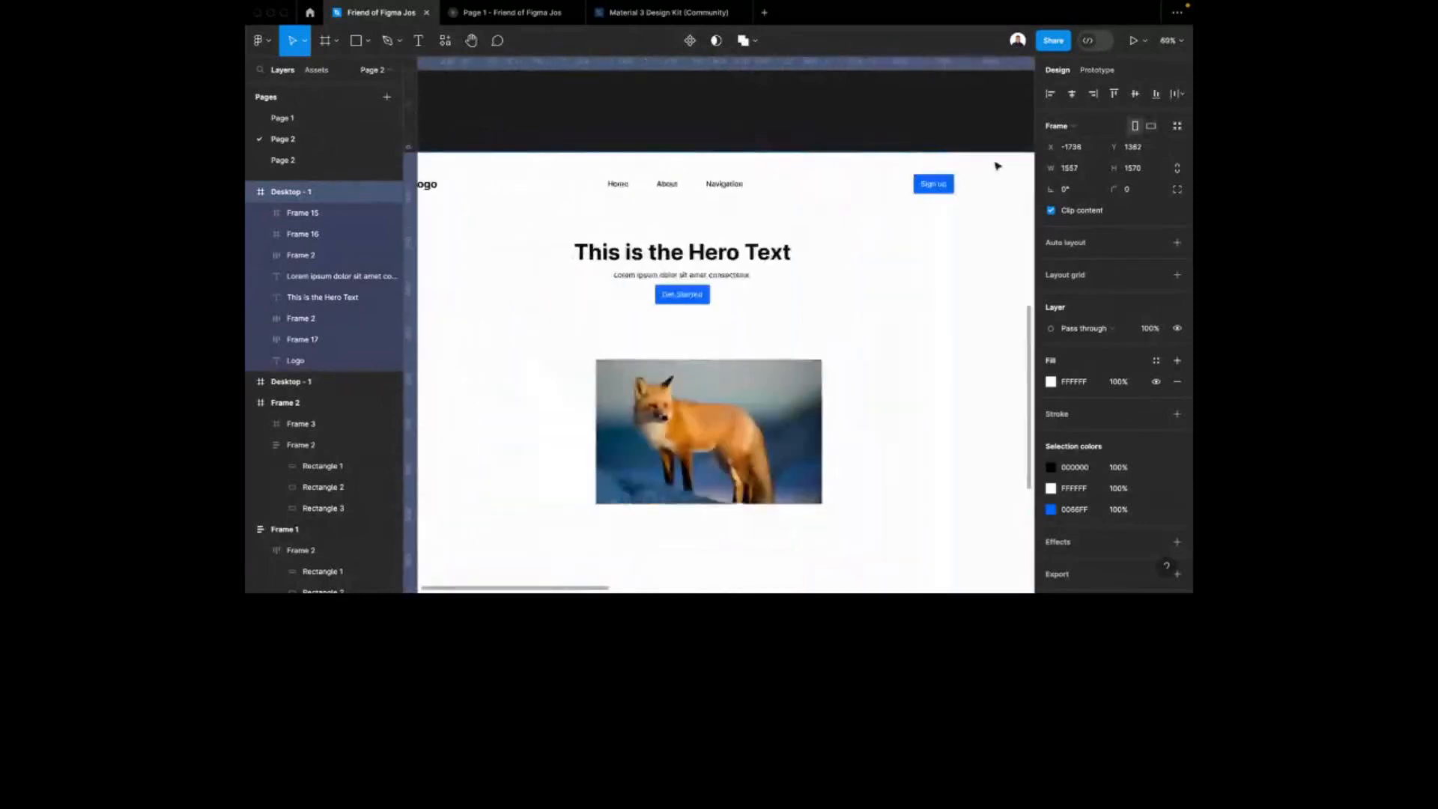
{"action": "left_click", "coordinate": [1092, 169]}
{"action": "type", "text": "1140"}
{"action": "key", "text": "Return"}
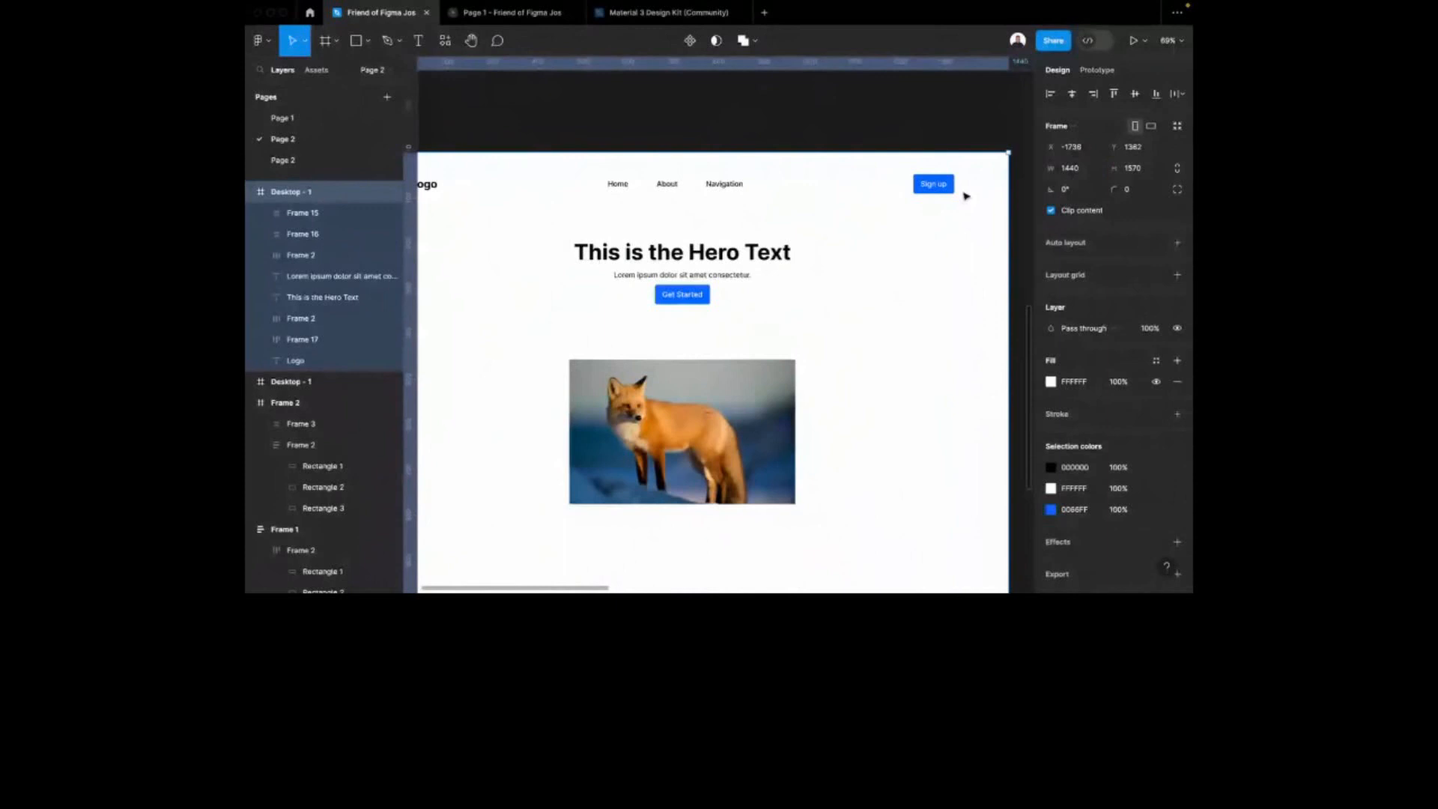
Set the Sign up button's horizontal constraint to Right and widen the Desktop - 1 frame to test it
{"action": "left_click", "coordinate": [934, 184]}
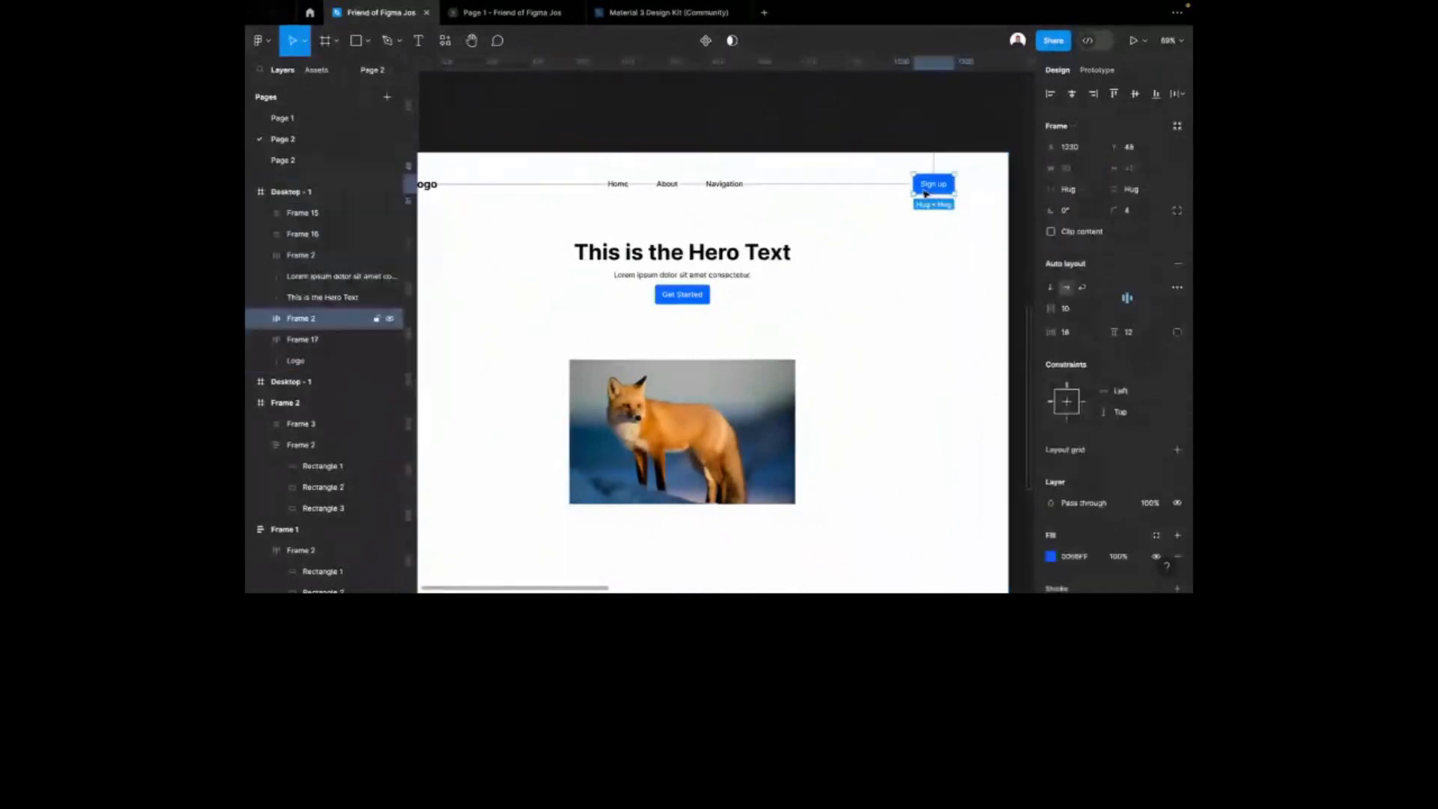
{"action": "left_click", "coordinate": [1159, 402]}
{"action": "left_click", "coordinate": [1135, 405]}
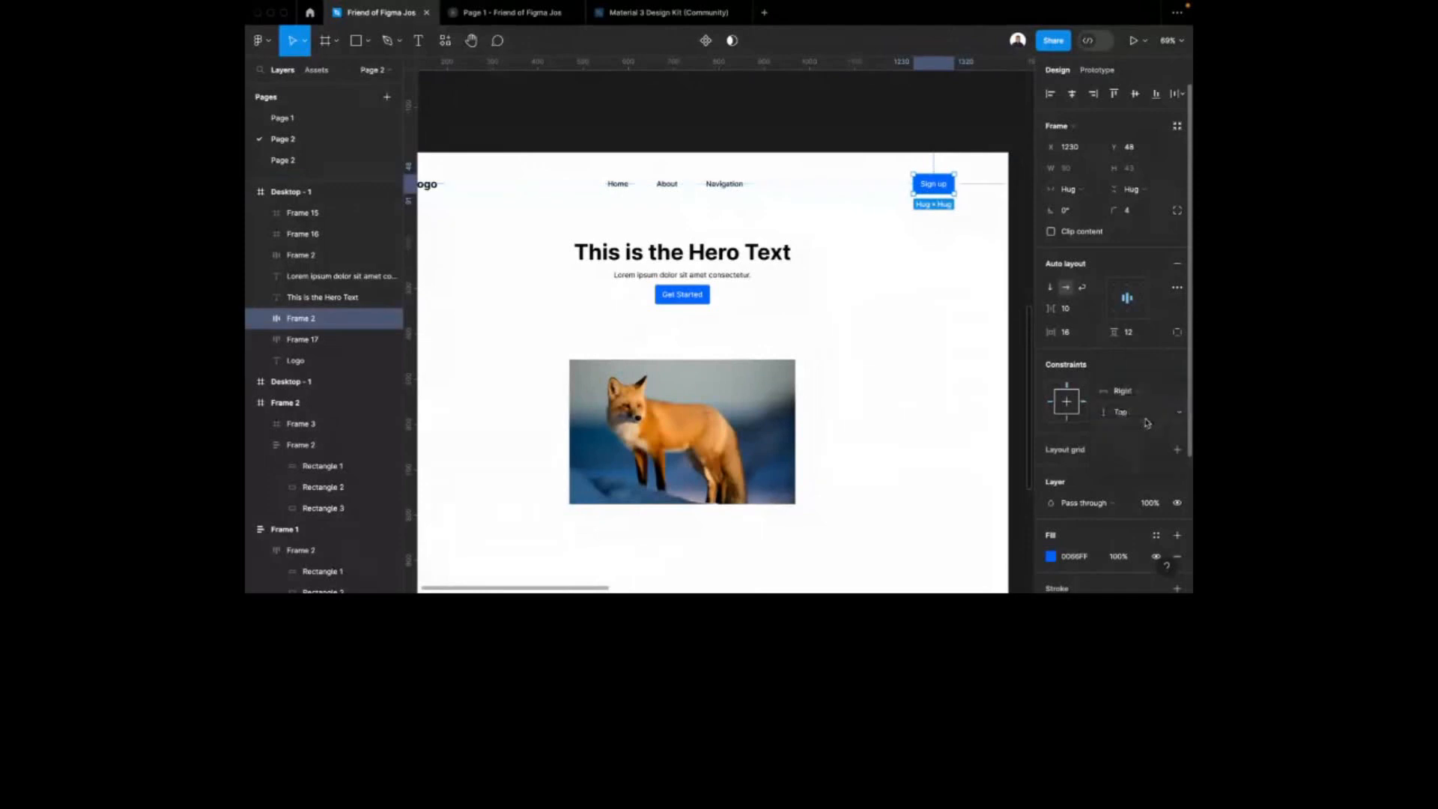
{"action": "scroll", "coordinate": [780, 176], "scroll_direction": "down", "scroll_amount": 5}
{"action": "key", "text": "Escape"}
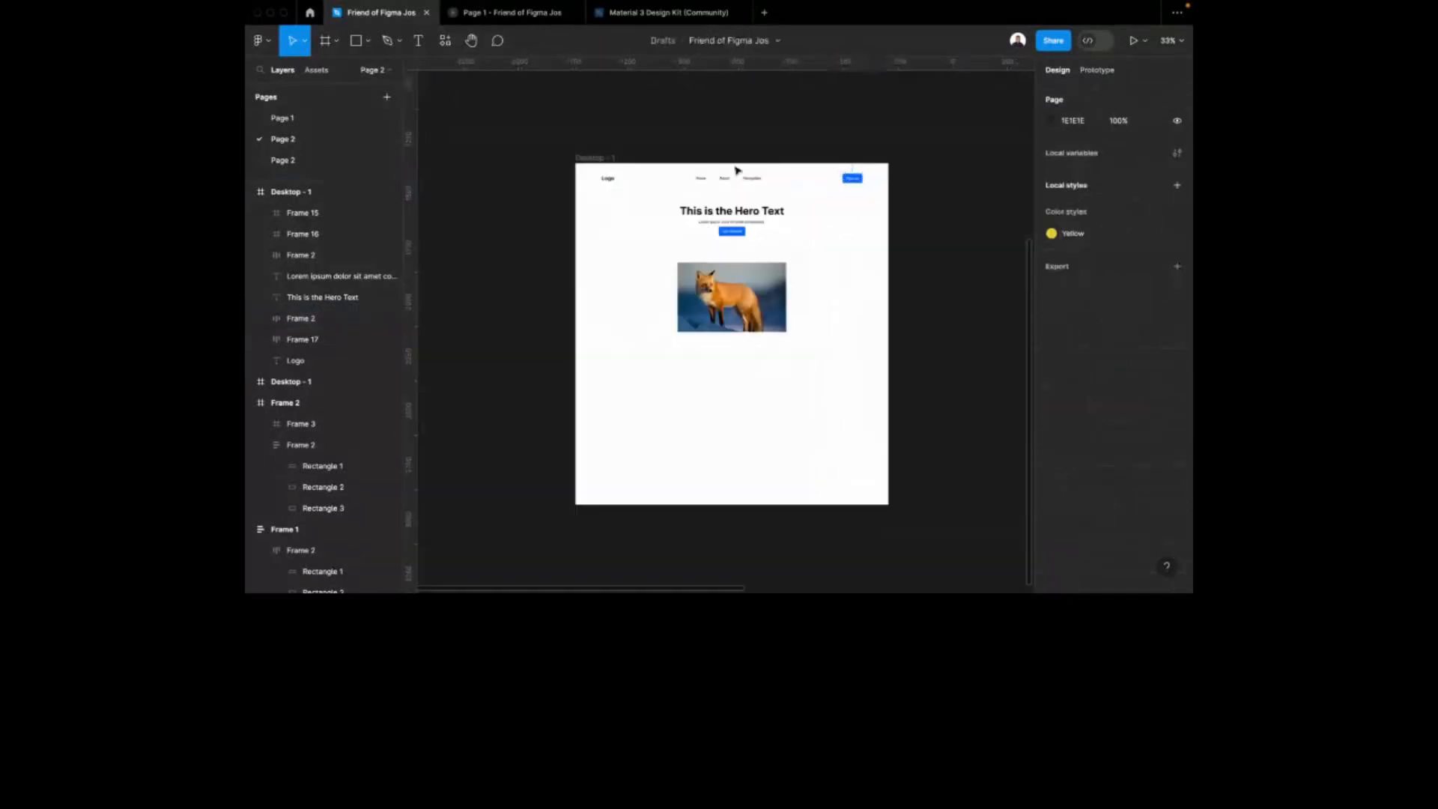
{"action": "left_click", "coordinate": [581, 161]}
{"action": "left_click_drag", "start_coordinate": [889, 262], "coordinate": [946, 255]}
Change the horizontal constraint of the navigation links frame to Center
{"action": "left_click", "coordinate": [732, 178]}
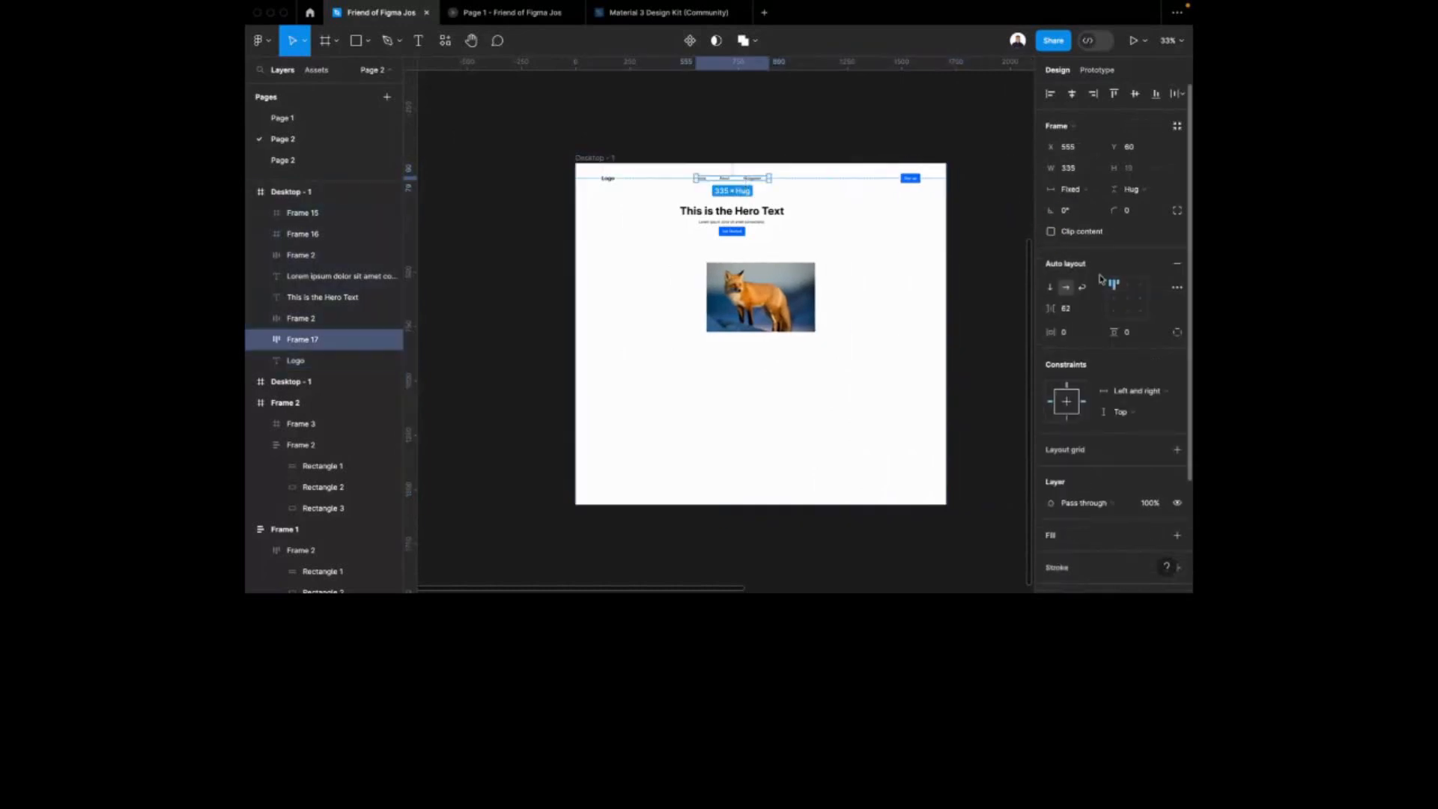
{"action": "left_click", "coordinate": [1137, 390]}
{"action": "left_click", "coordinate": [1142, 405]}
Narrow the Desktop - 1 frame to test the centered links, and set its width back to 1440
{"action": "left_click", "coordinate": [603, 166]}
{"action": "left_click_drag", "start_coordinate": [948, 264], "coordinate": [893, 262]}
{"action": "left_click", "coordinate": [1070, 168]}
{"action": "type", "text": "1440"}
{"action": "key", "text": "Return"}
Align the navigation links frame to the page's horizontal center and set its horizontal constraint to Center
{"action": "scroll", "coordinate": [850, 161], "scroll_direction": "up", "scroll_amount": 2}
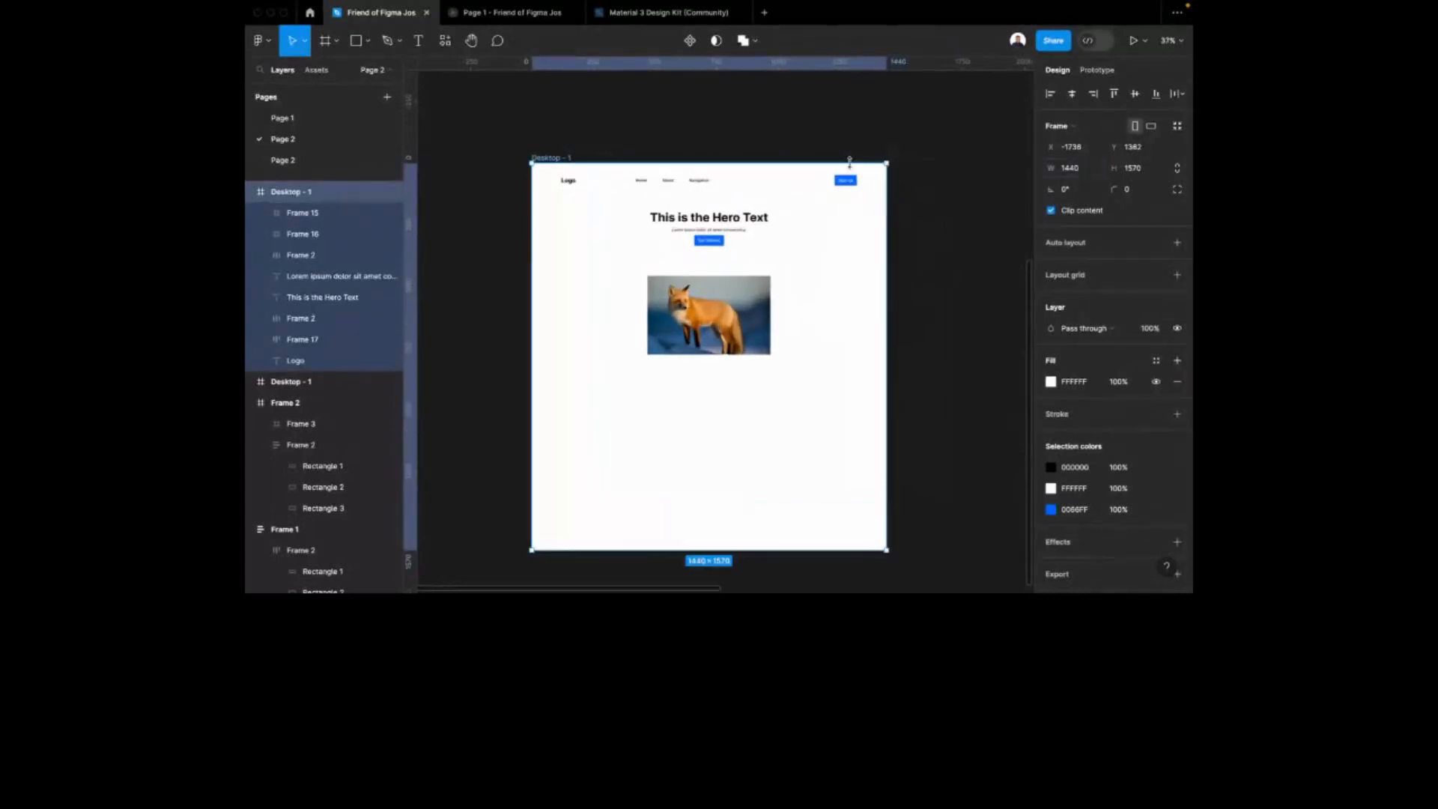
{"action": "left_click", "coordinate": [704, 184]}
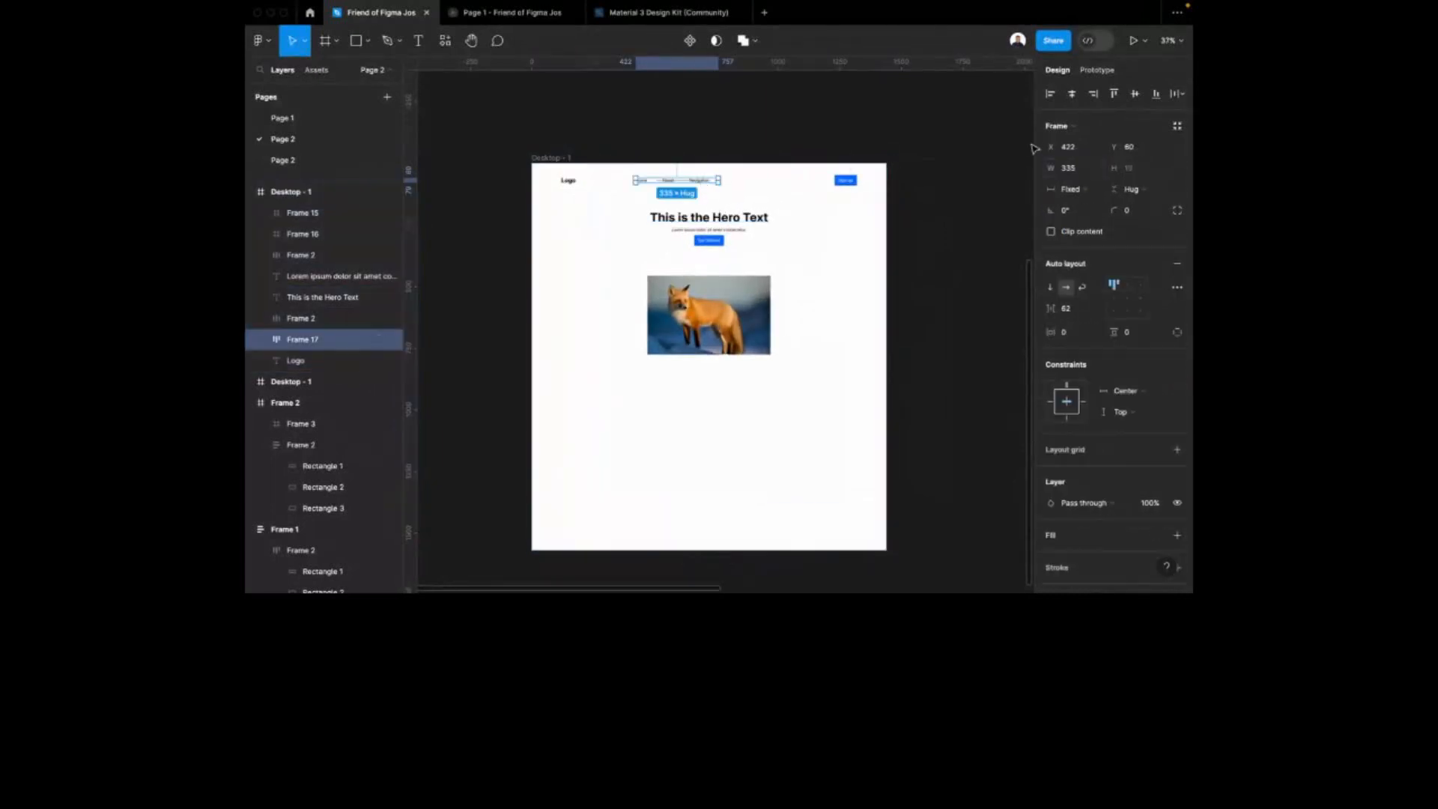
{"action": "left_click", "coordinate": [1072, 93]}
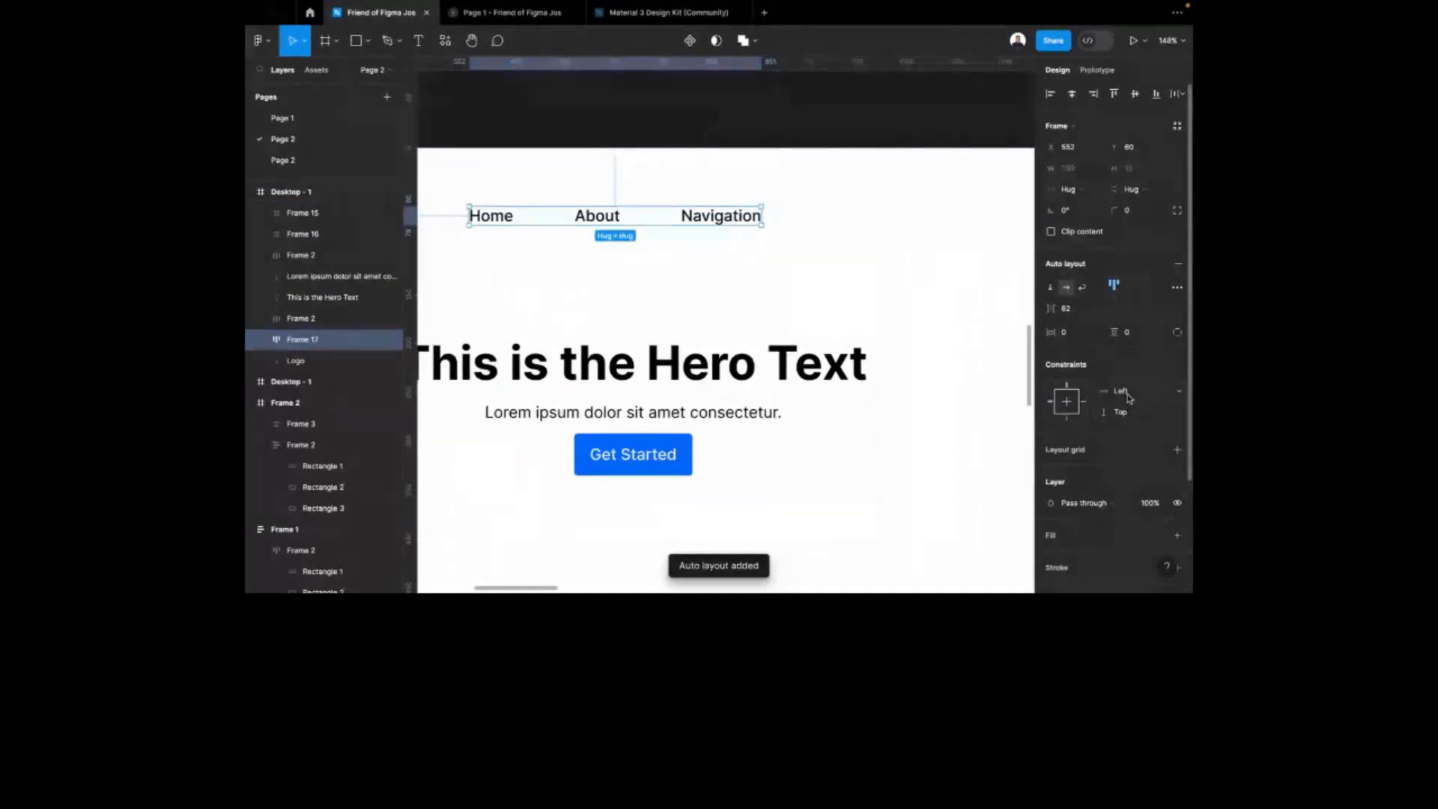
{"action": "left_click", "coordinate": [1129, 397]}
{"action": "left_click", "coordinate": [1135, 437]}
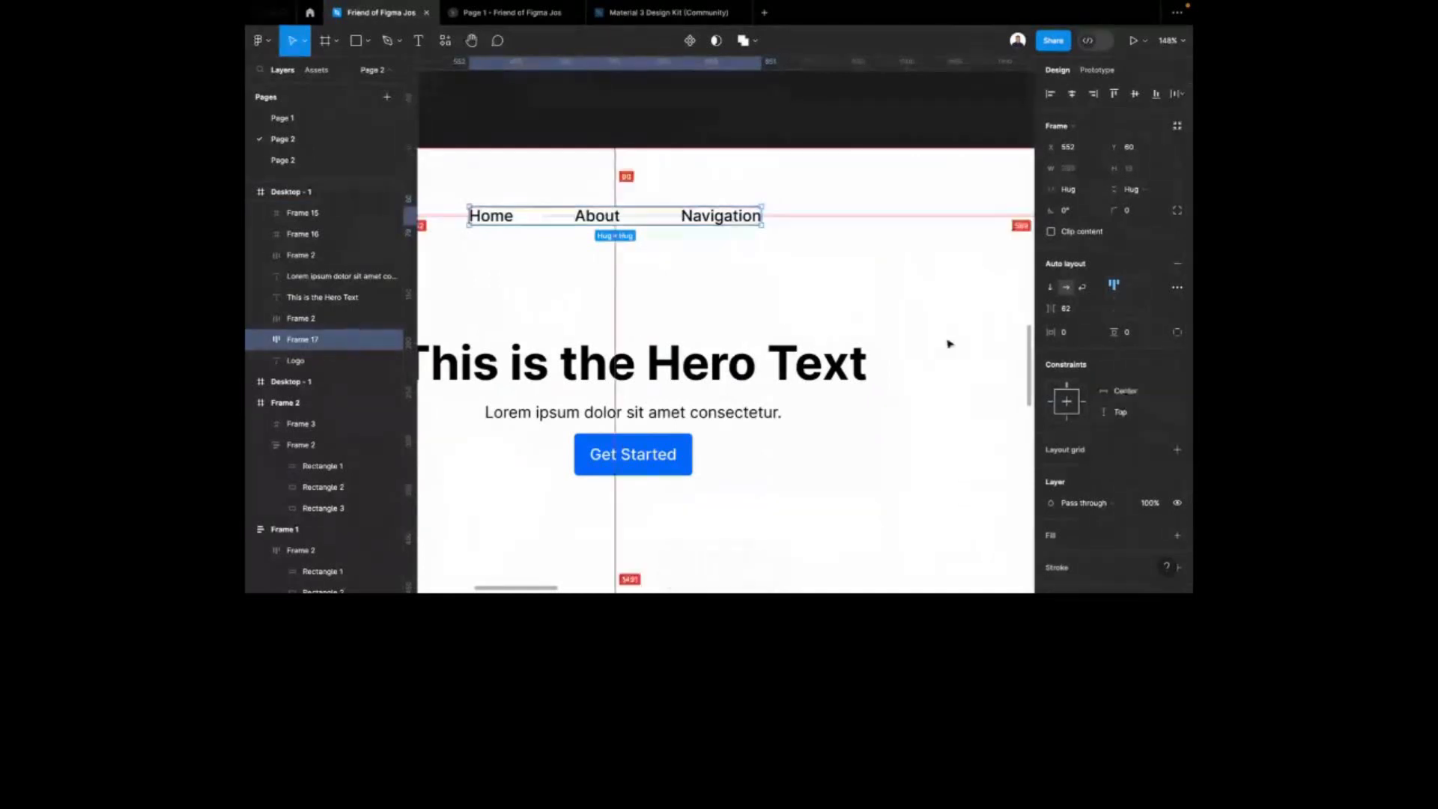
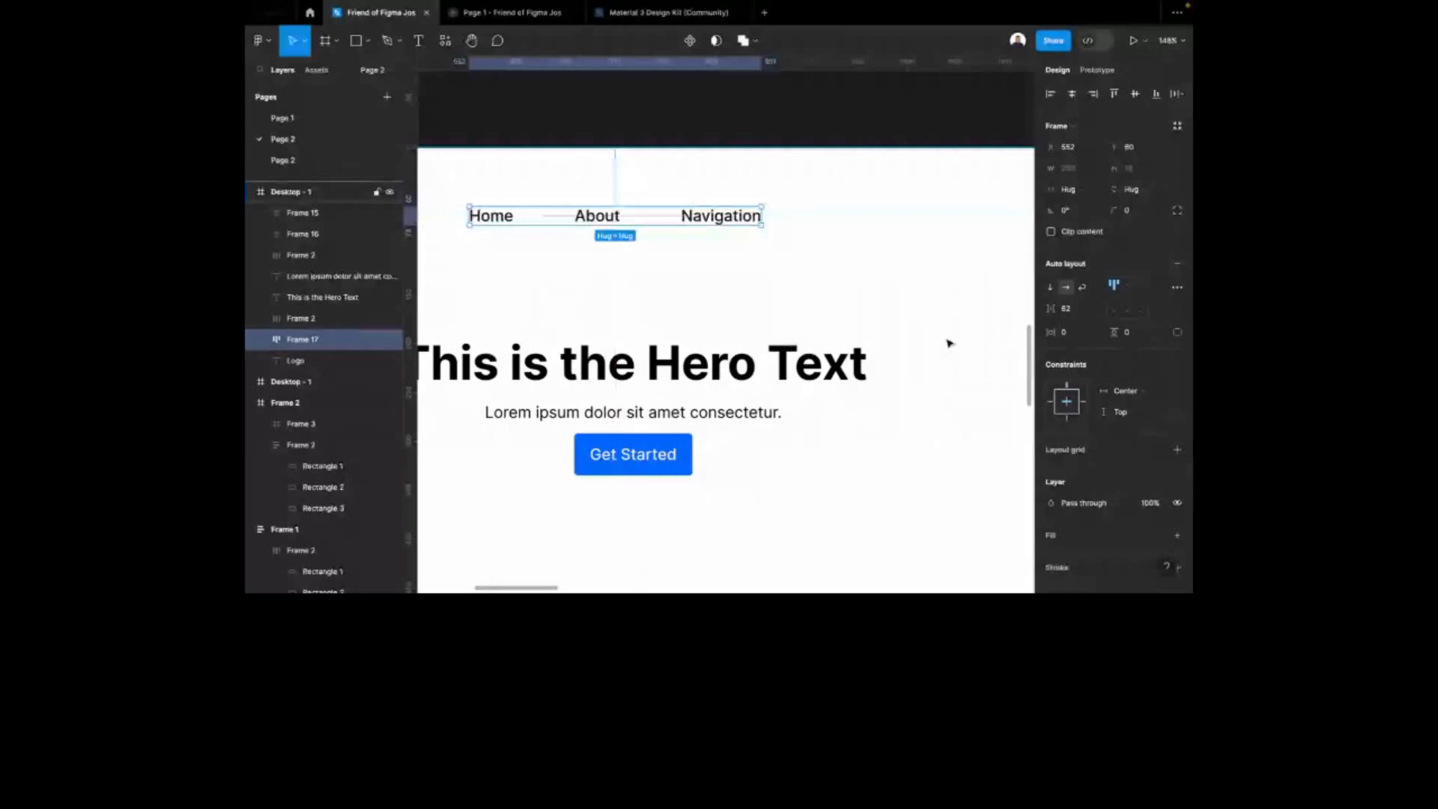
Combine the hero heading, the lorem ipsum line and the Get Started button into one auto layout frame
{"action": "left_click", "coordinate": [950, 343]}
{"action": "scroll", "coordinate": [949, 343], "scroll_direction": "down", "scroll_amount": 2}
{"action": "double_click", "coordinate": [761, 314]}
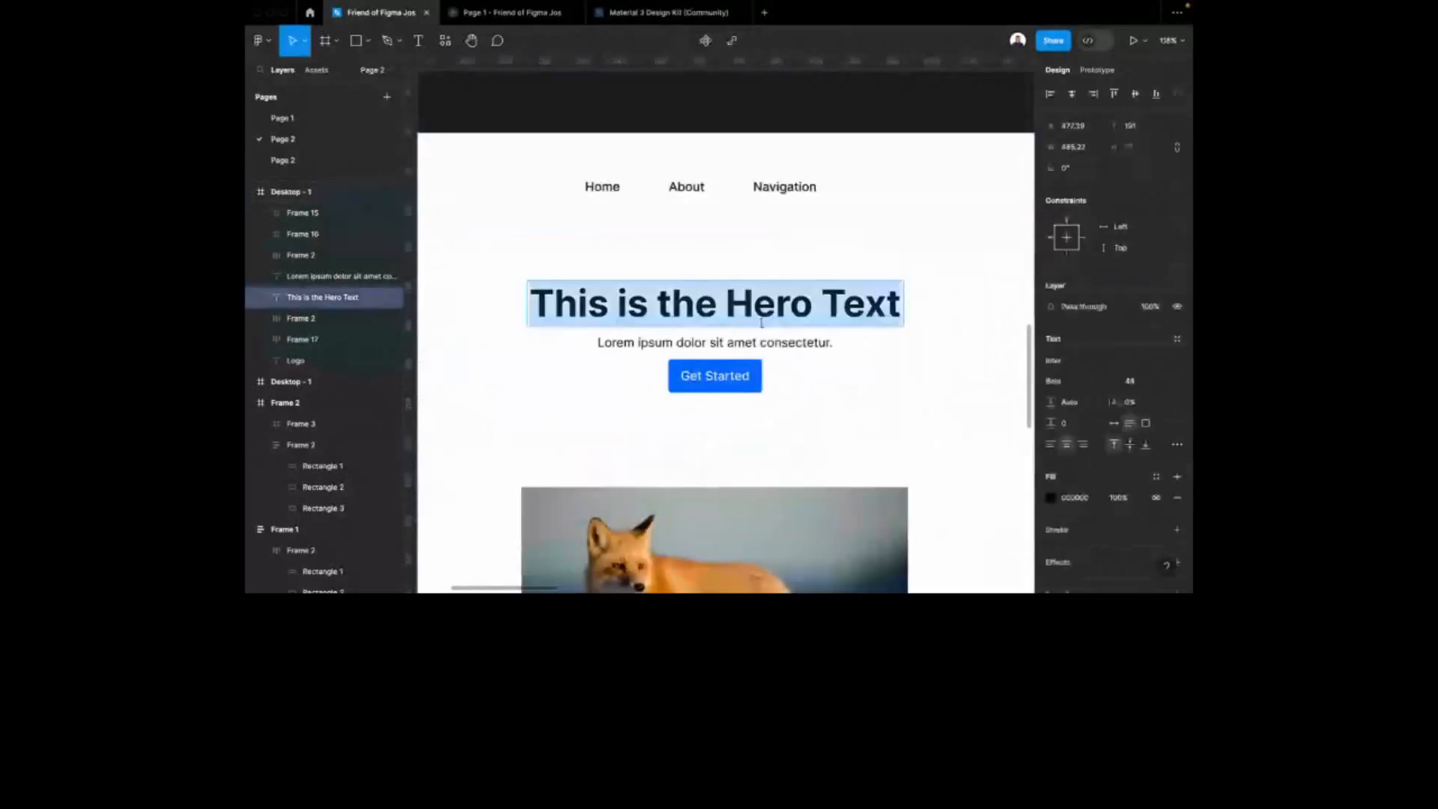
{"action": "key", "text": "Escape"}
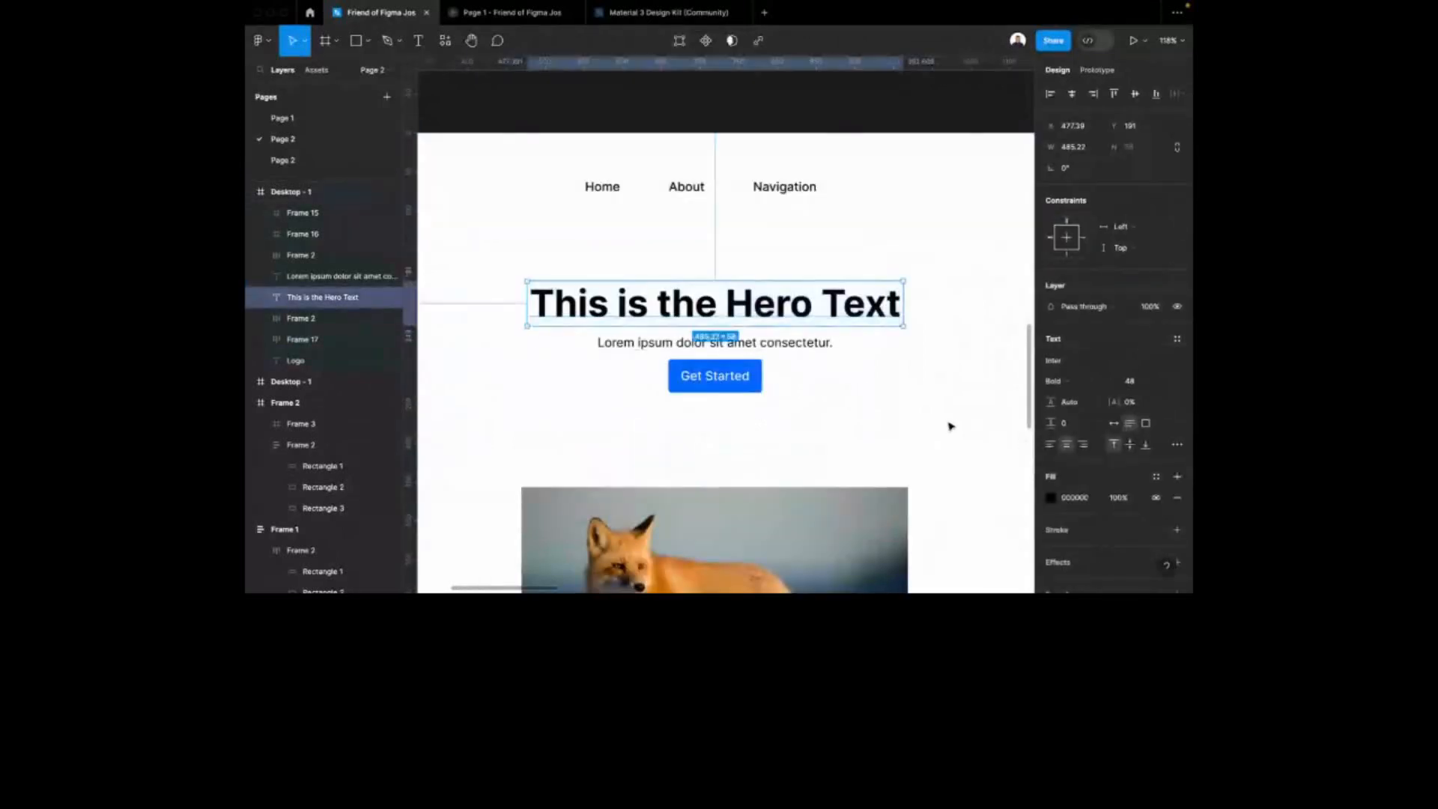
{"action": "left_click", "coordinate": [964, 336]}
{"action": "left_click", "coordinate": [840, 300]}
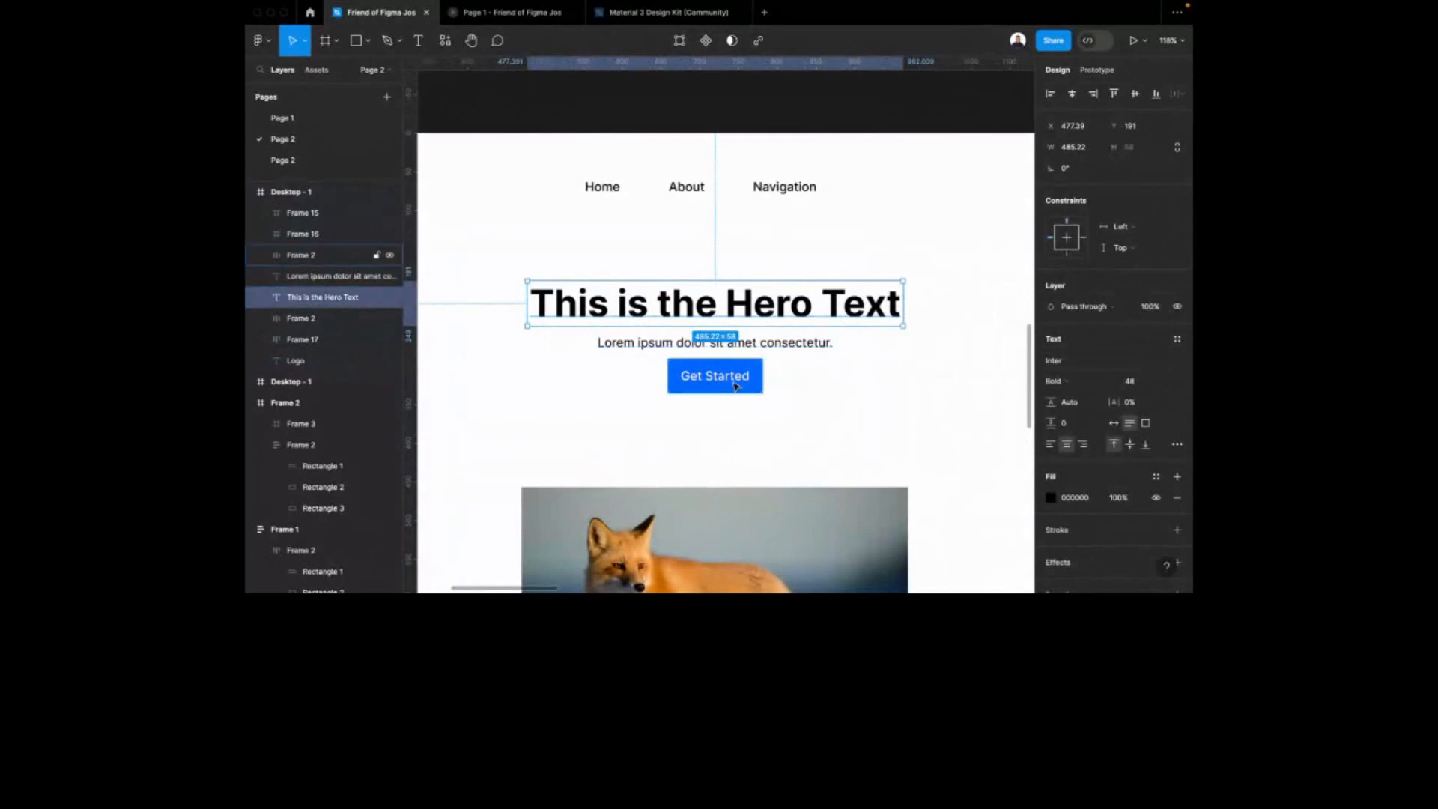
{"action": "left_click", "coordinate": [756, 375]}
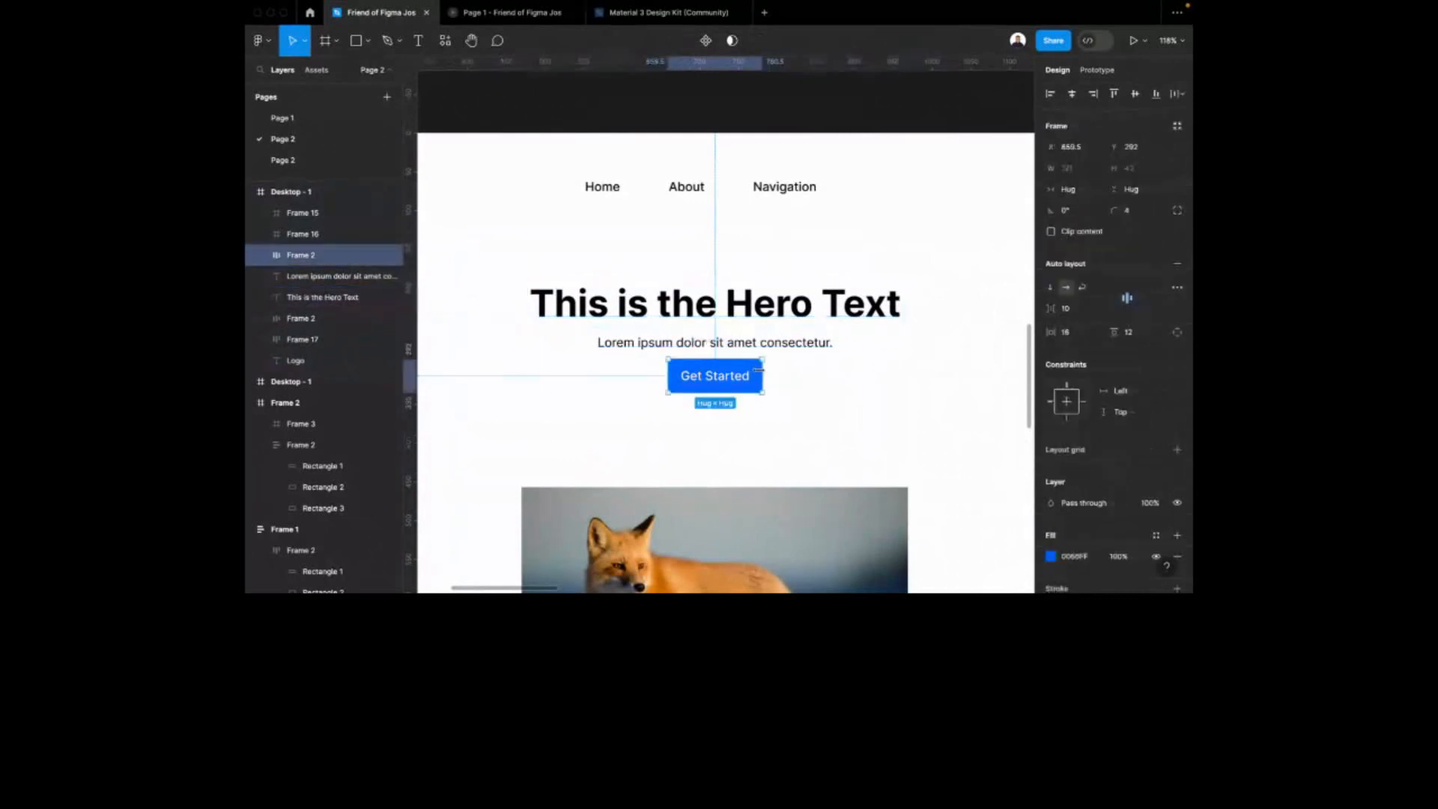
{"action": "left_click", "coordinate": [794, 343], "text": "shift"}
{"action": "left_click", "coordinate": [792, 309], "text": "shift"}
{"action": "key", "text": "shift+a"}
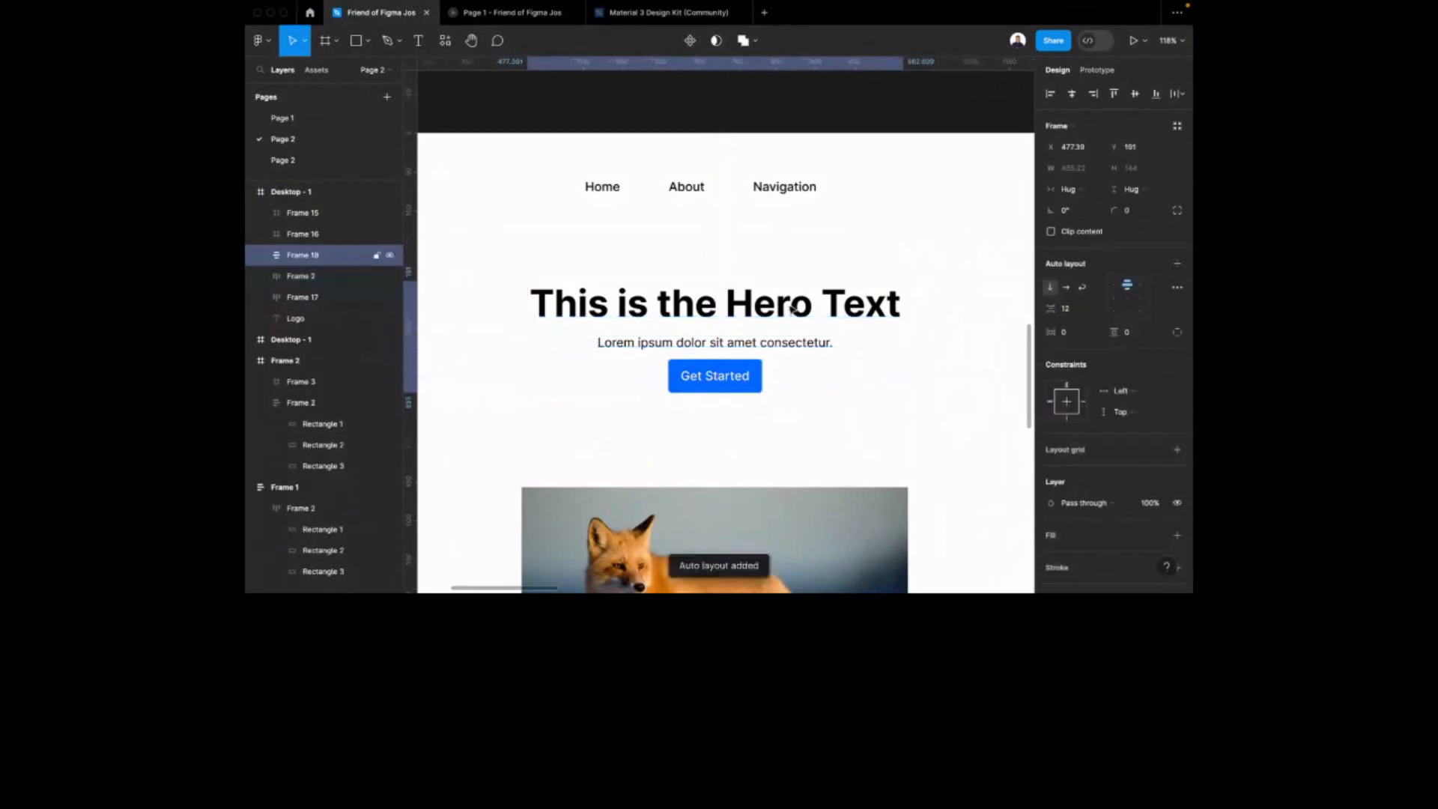
Set the width of both the hero heading and the lorem ipsum line to Fill container
{"action": "scroll", "coordinate": [870, 244], "scroll_direction": "down", "scroll_amount": 5}
{"action": "scroll", "coordinate": [860, 272], "scroll_direction": "up", "scroll_amount": 8}
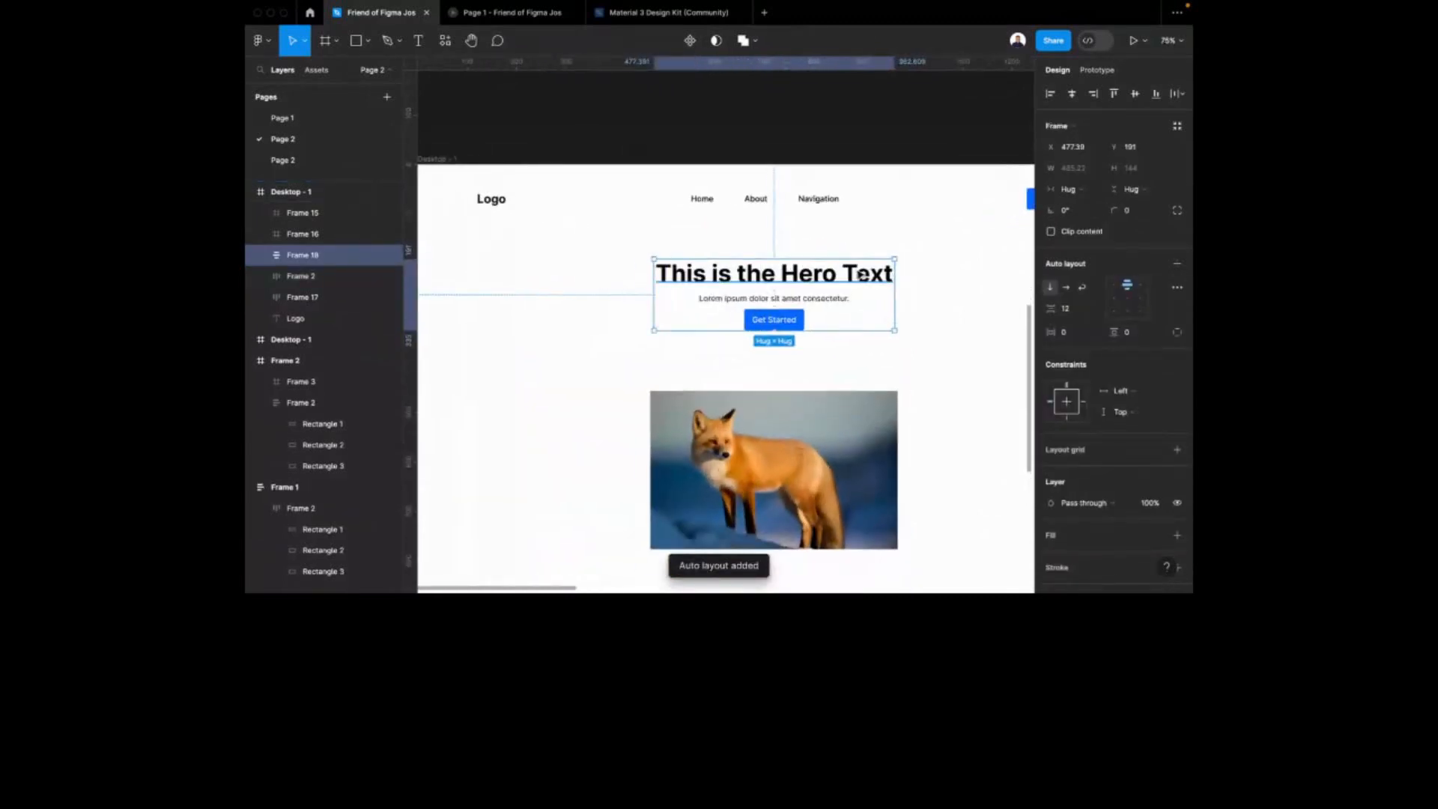
{"action": "left_click", "coordinate": [863, 281]}
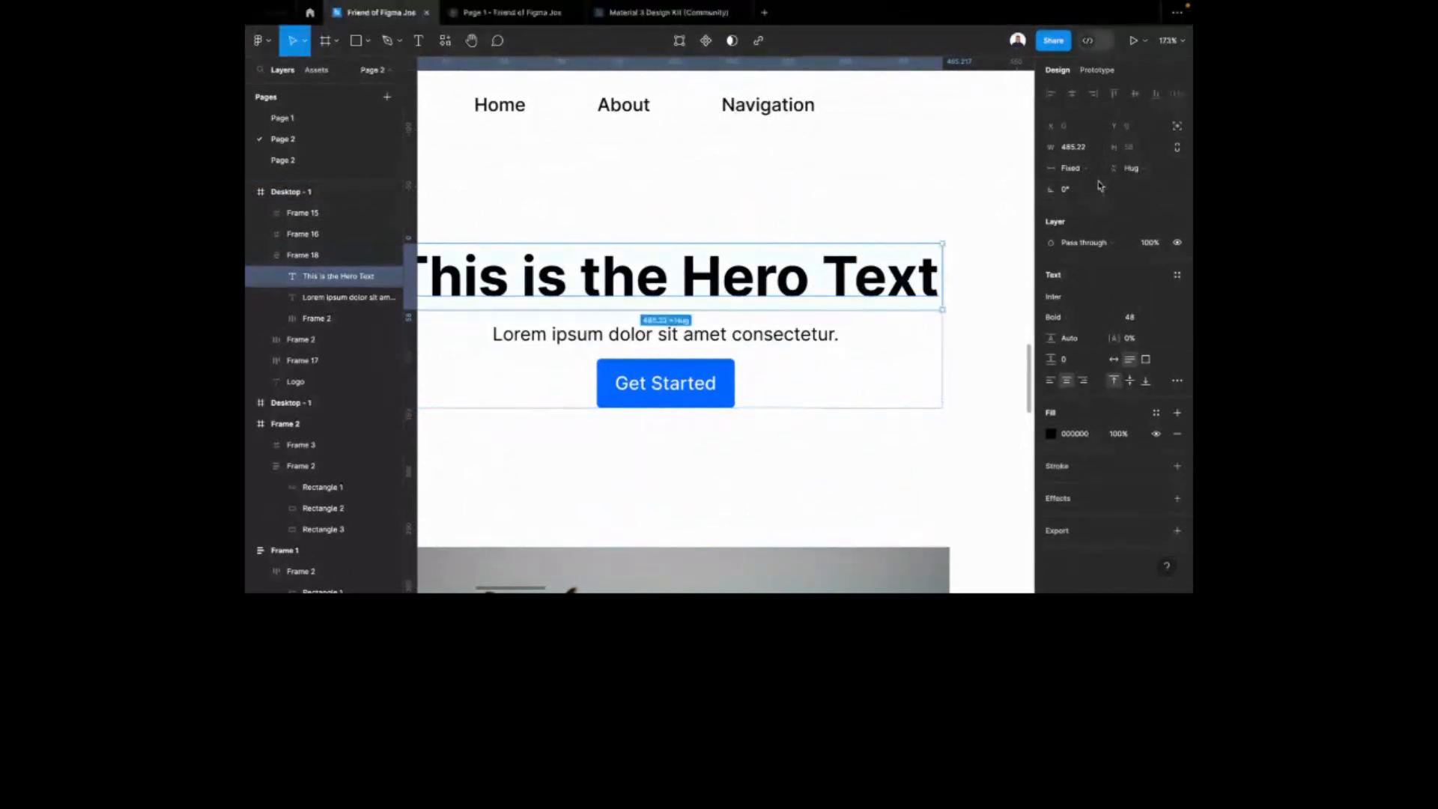
{"action": "left_click", "coordinate": [1079, 171]}
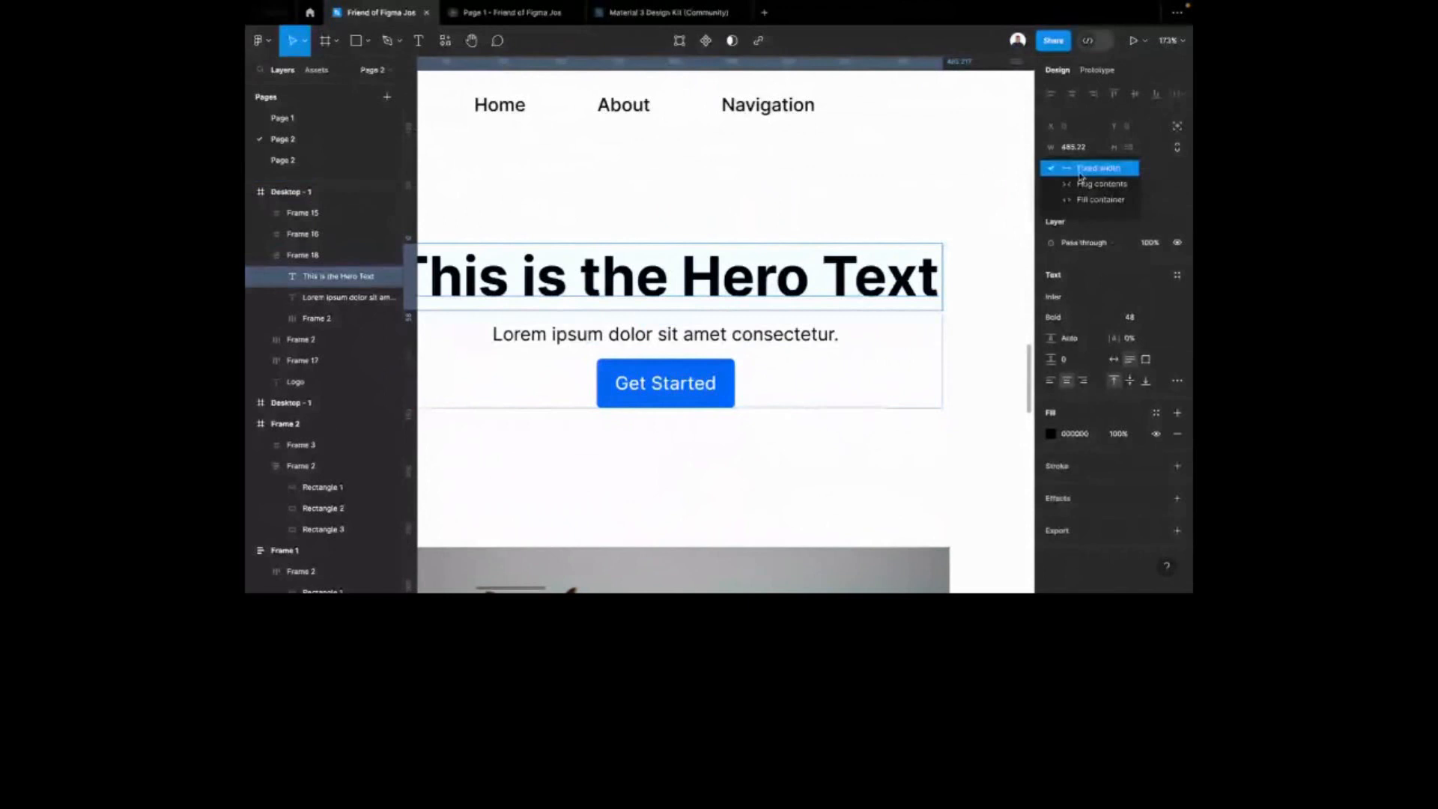
{"action": "left_click", "coordinate": [1084, 199]}
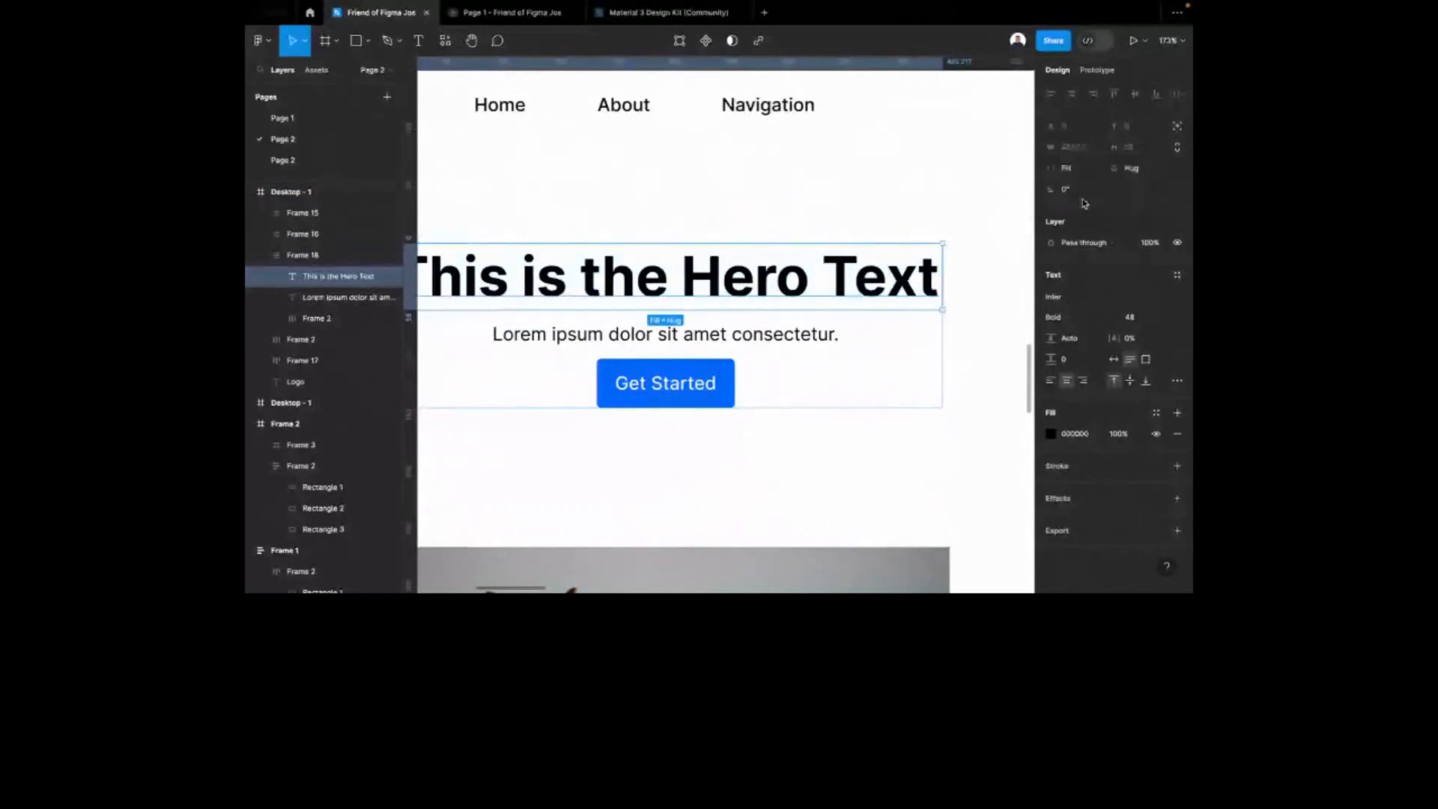
{"action": "left_click", "coordinate": [832, 333]}
{"action": "left_click", "coordinate": [1072, 177]}
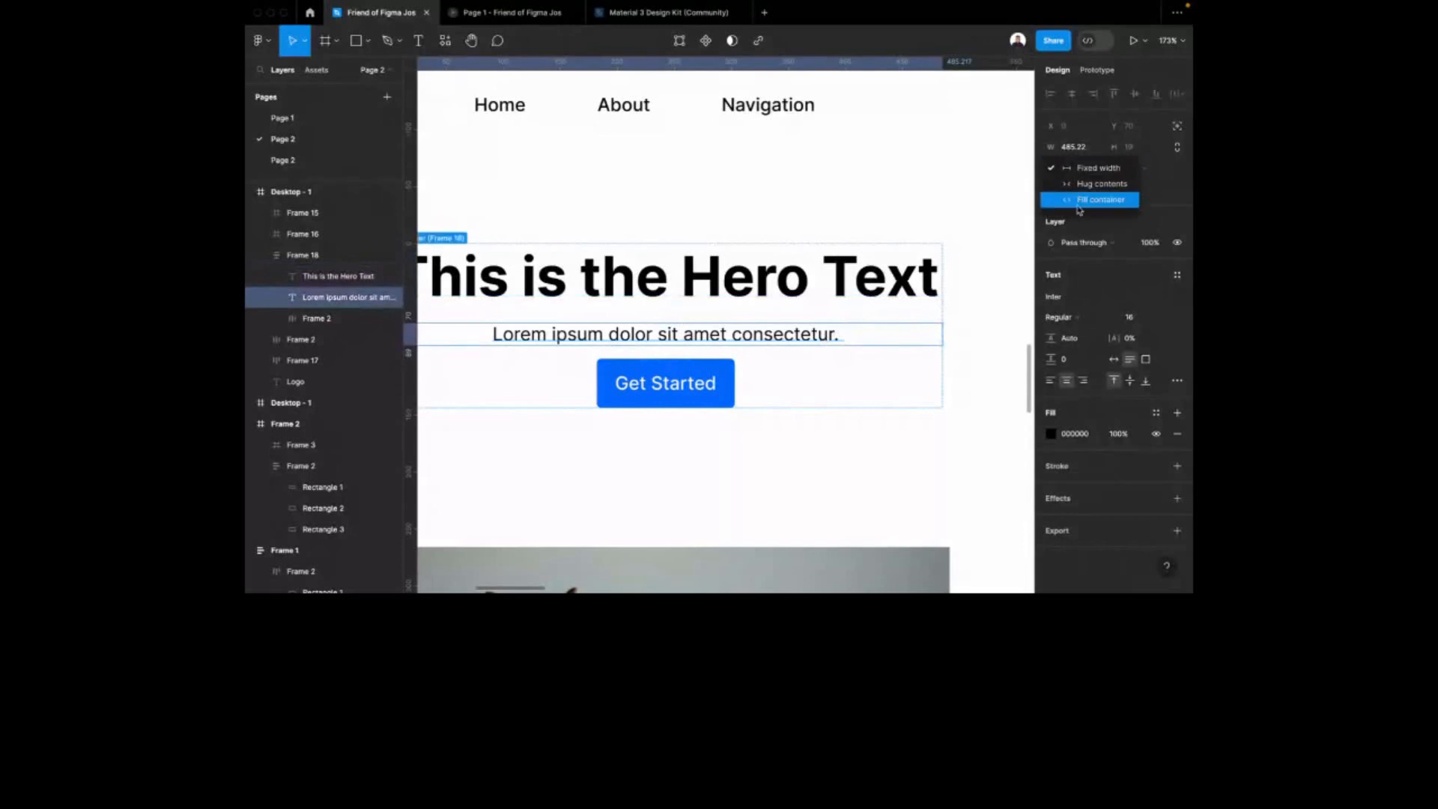
{"action": "left_click", "coordinate": [1079, 204]}
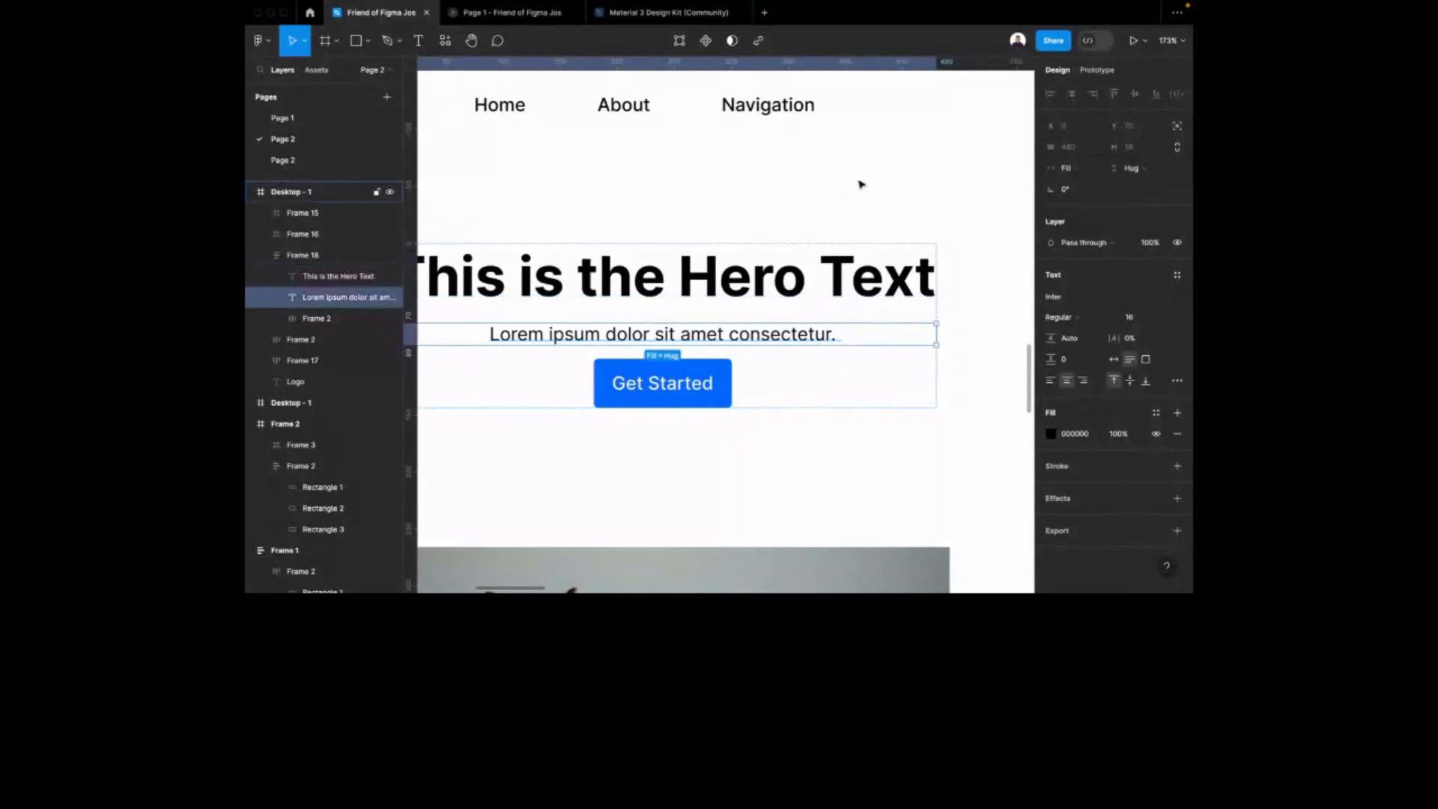
Replace the lorem ipsum line with a long string of random letters to test how the hero frame grows, and undo it
{"action": "scroll", "coordinate": [860, 185], "scroll_direction": "down", "scroll_amount": 2}
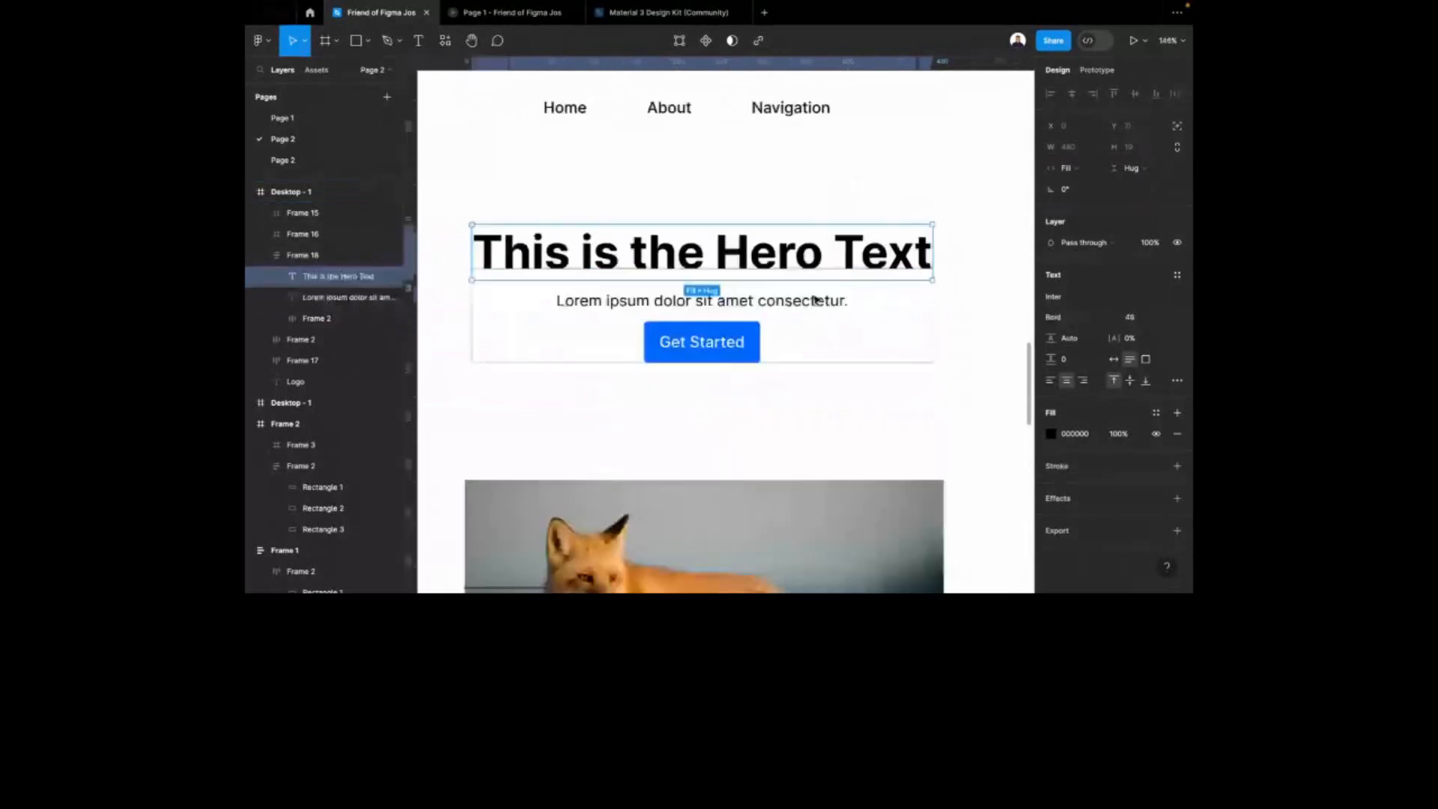
{"action": "double_click", "coordinate": [802, 302]}
{"action": "type", "text": "rkwlfjs"}
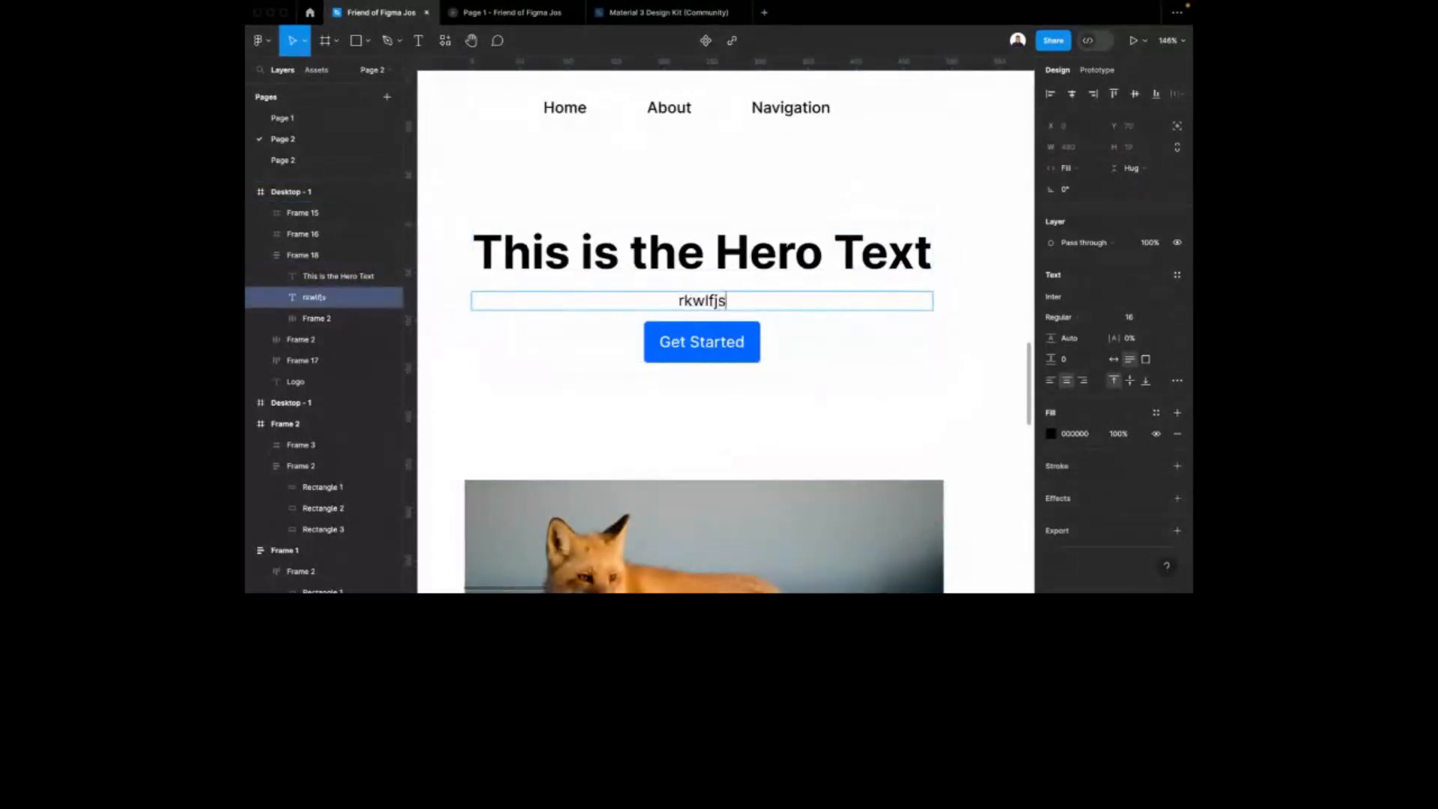
{"action": "type", "text": "lkfsfnn"}
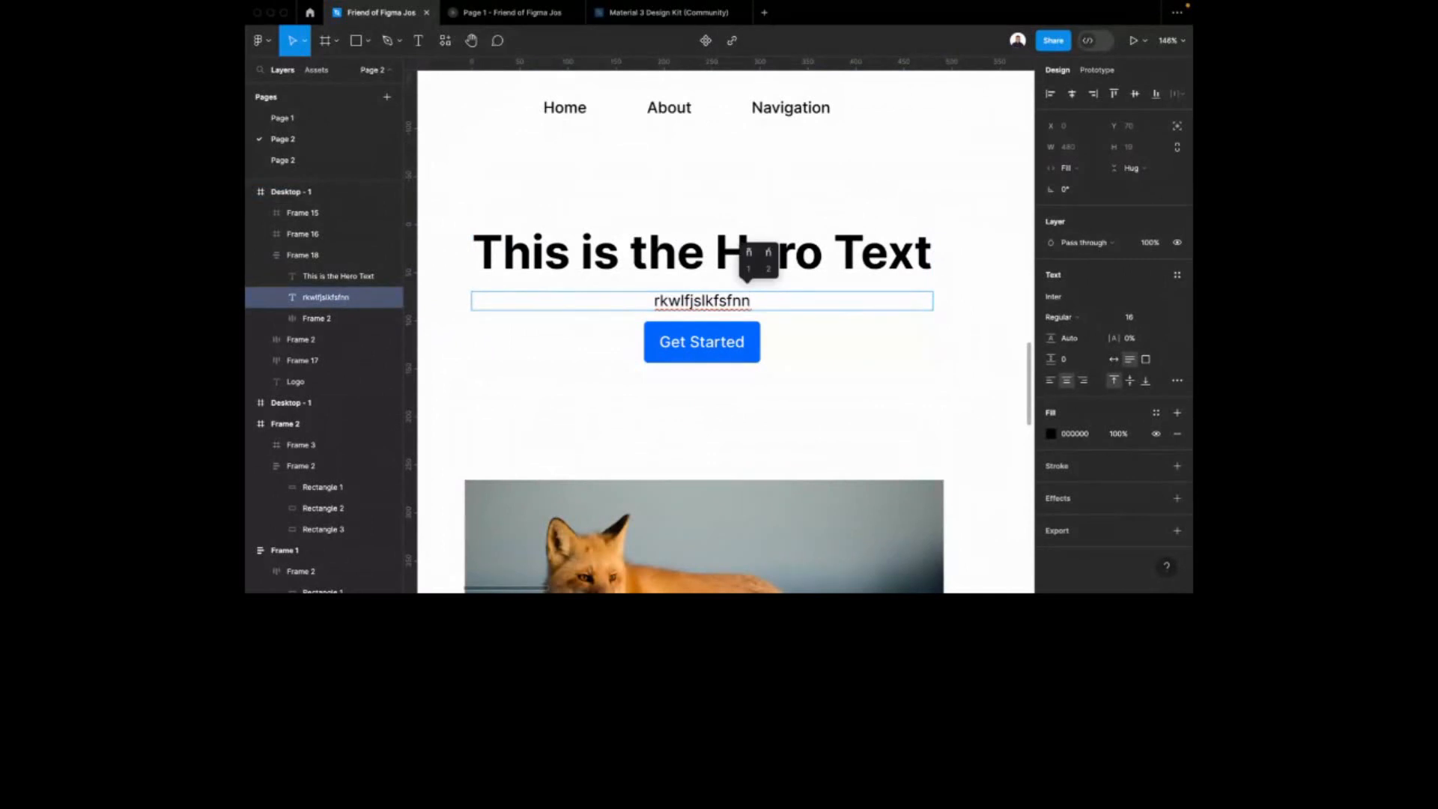
{"action": "type", "text": "ksksfofrowowowowowororori"}
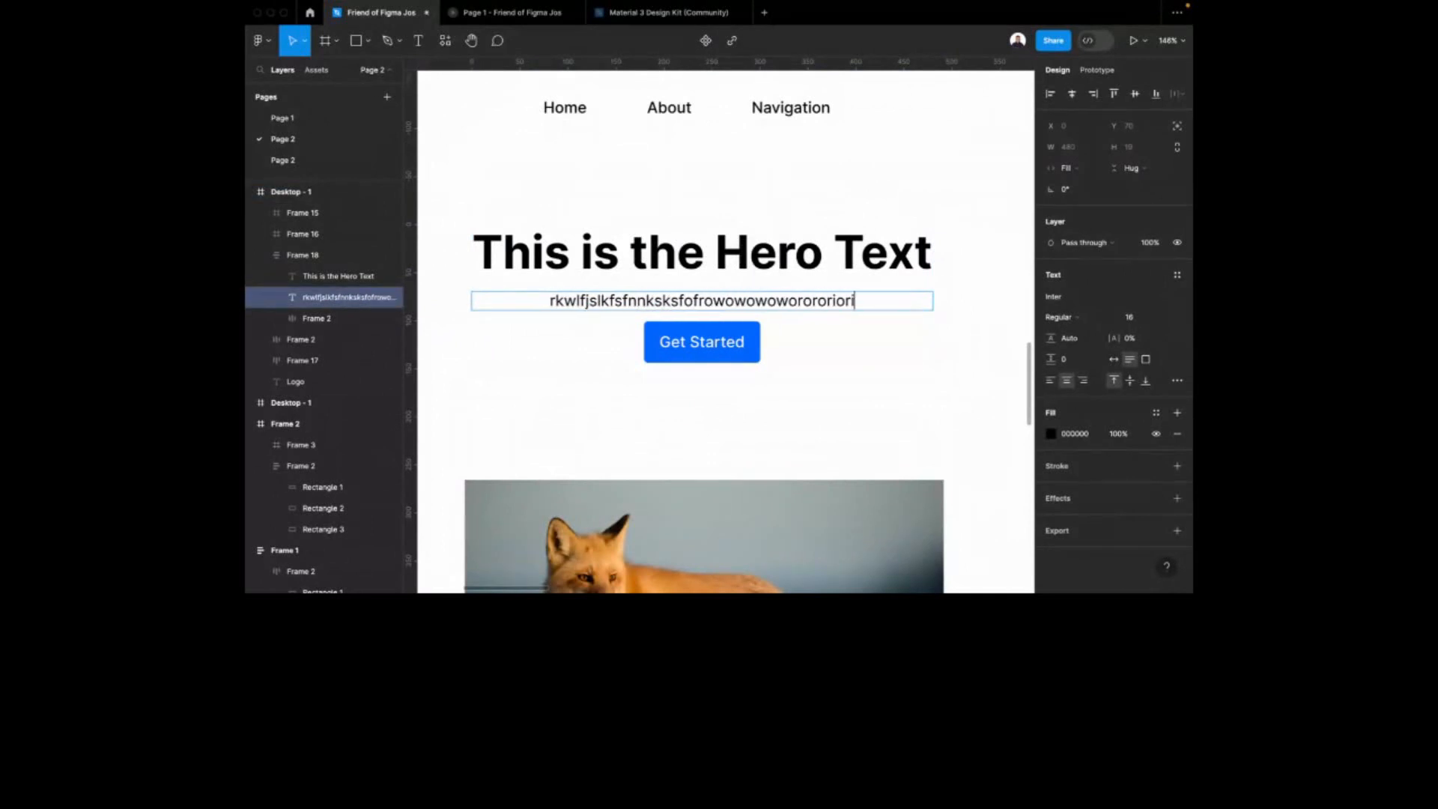
{"action": "type", "text": "riririririrururururururyryryryryry"}
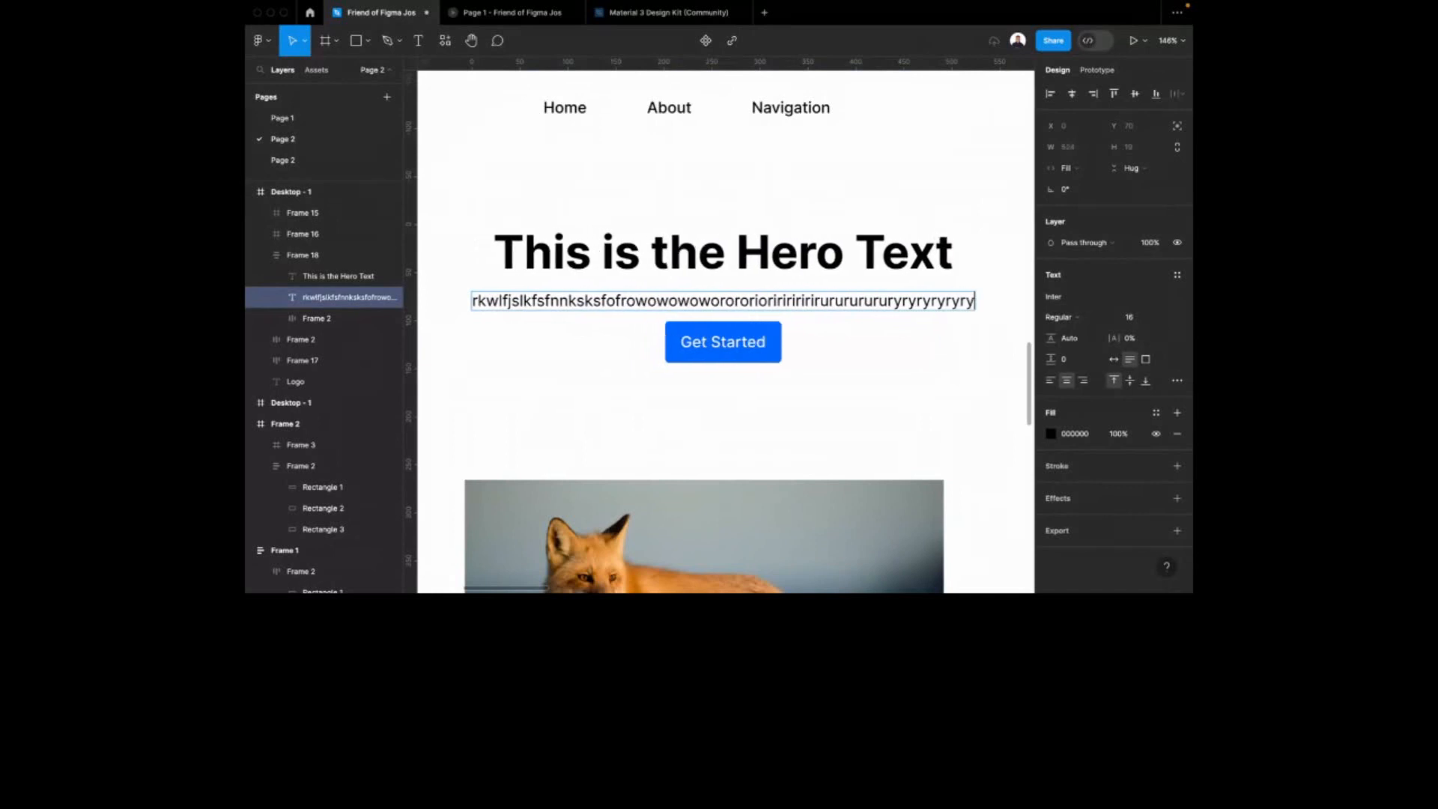
{"action": "type", "text": "ryryryryryryryry"}
{"action": "scroll", "coordinate": [717, 241], "scroll_direction": "down", "scroll_amount": 3}
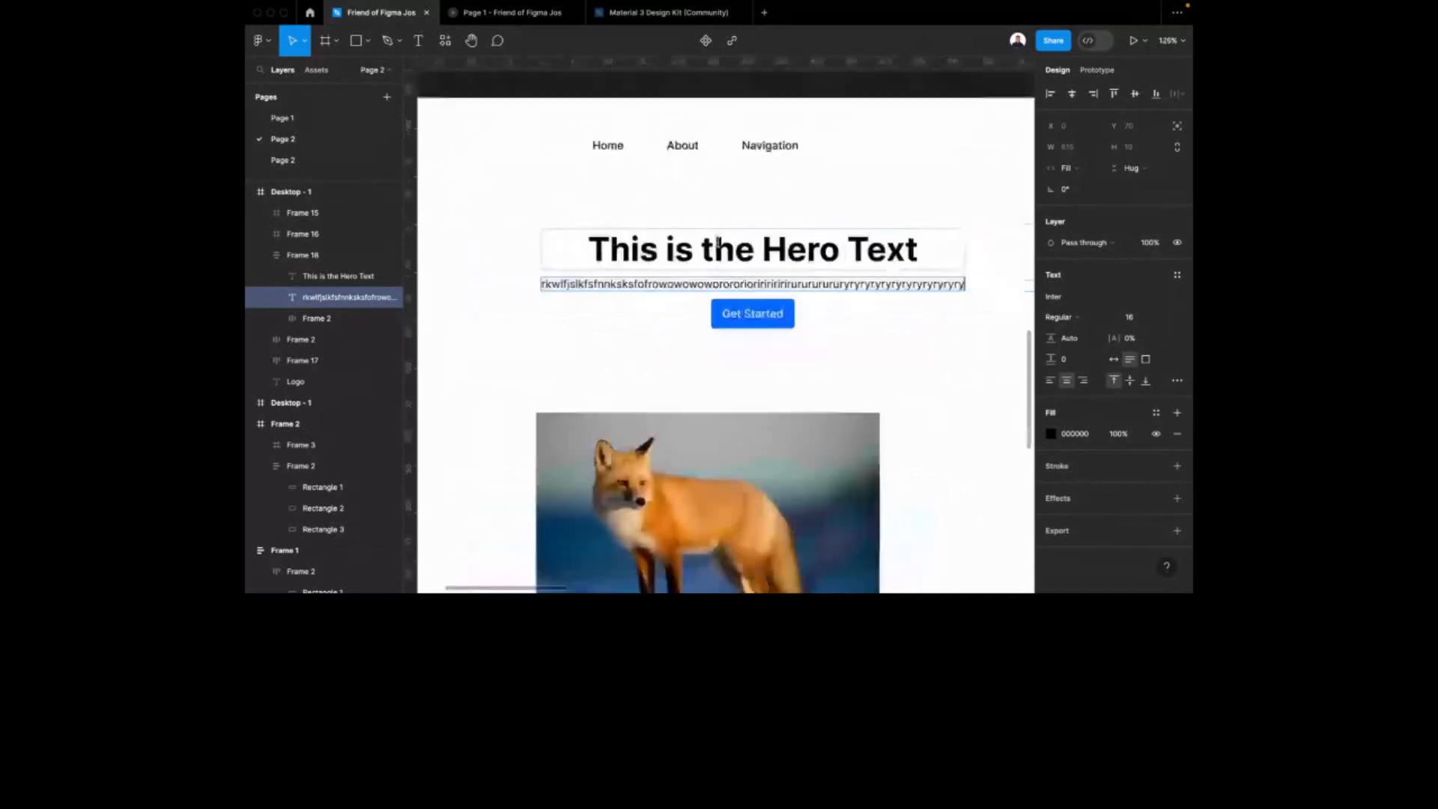
{"action": "key", "text": "ctrl+z"}
{"action": "key", "text": "ctrl+z"}
{"action": "key", "text": "ctrl+z"}
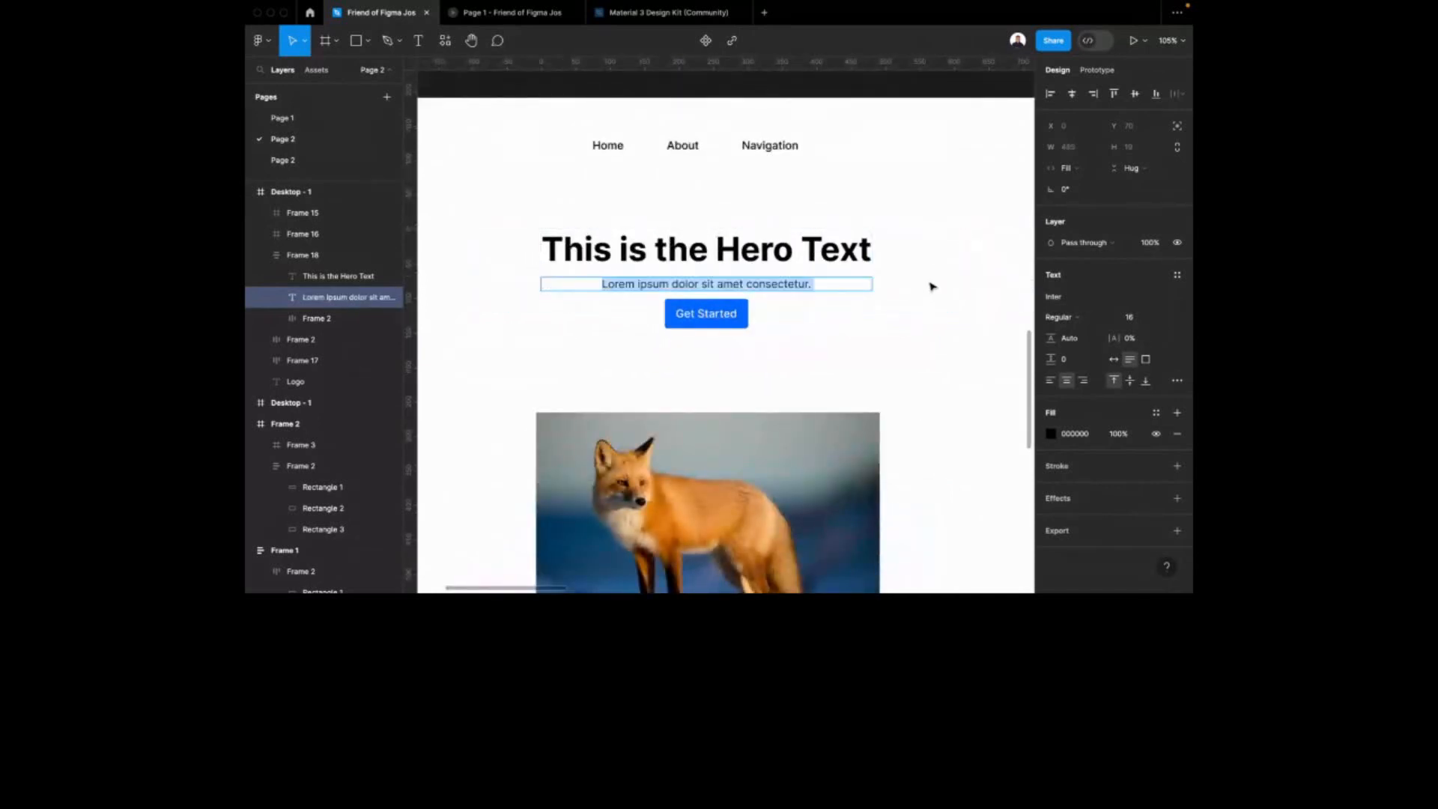
Test resizing the hero content auto layout frame horizontally and leave it at a fixed width of 485
{"action": "scroll", "coordinate": [875, 217], "scroll_direction": "up", "scroll_amount": 5}
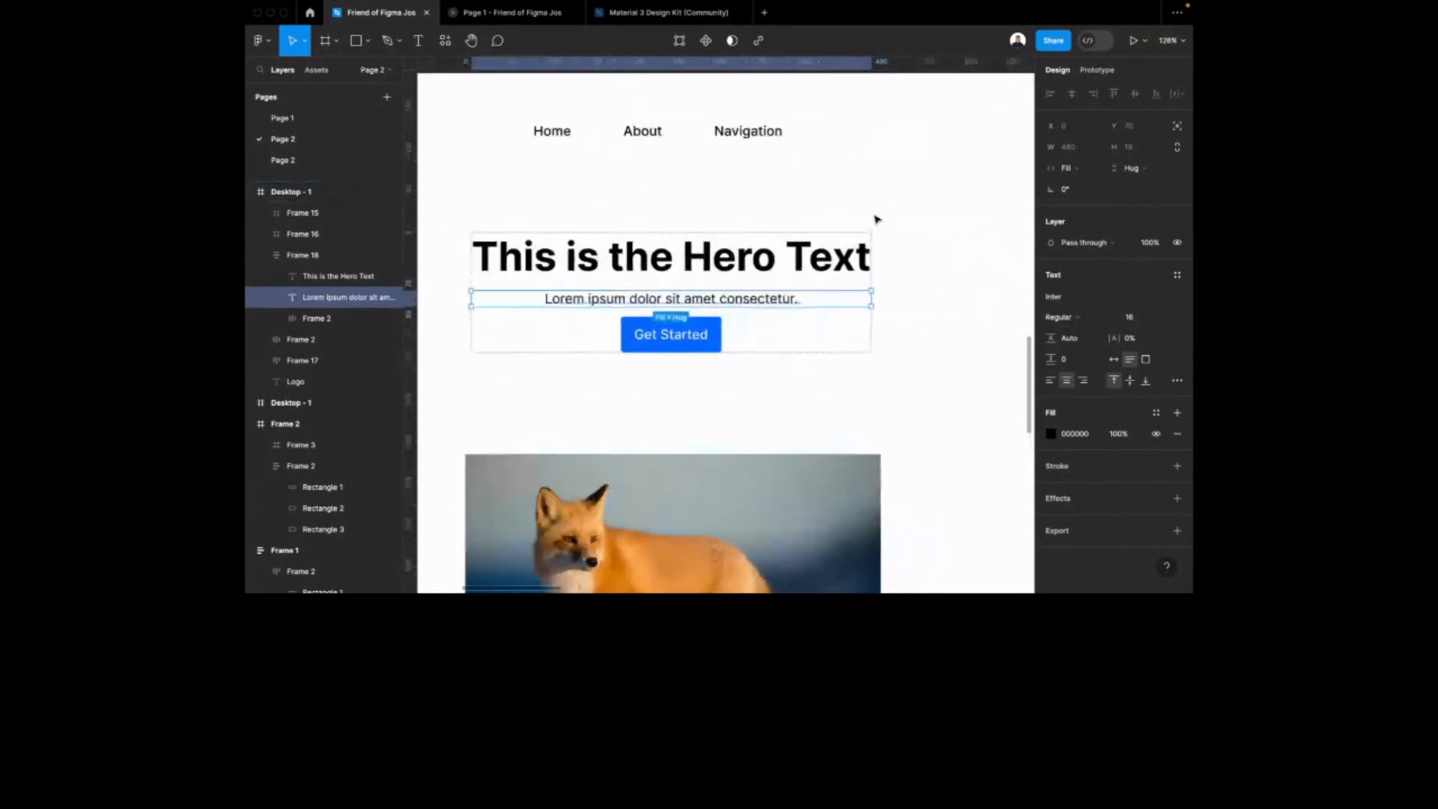
{"action": "left_click", "coordinate": [883, 235]}
{"action": "left_click", "coordinate": [870, 255]}
{"action": "left_click_drag", "start_coordinate": [873, 275], "coordinate": [732, 259]}
{"action": "scroll", "coordinate": [836, 258], "scroll_direction": "down", "scroll_amount": 2}
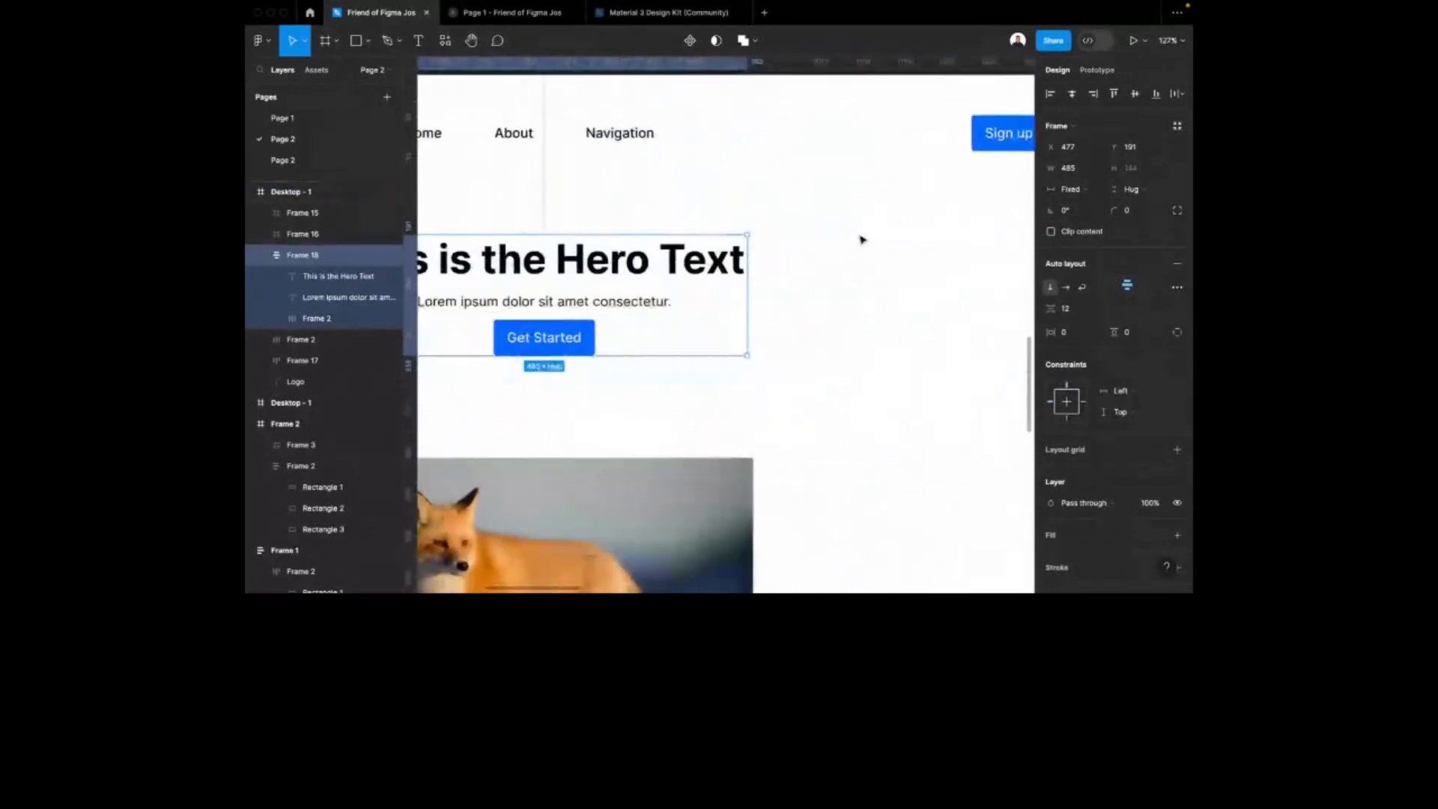
Set the horizontal constraint of the hero content frame to Center
{"action": "scroll", "coordinate": [861, 244], "scroll_direction": "down", "scroll_amount": 2}
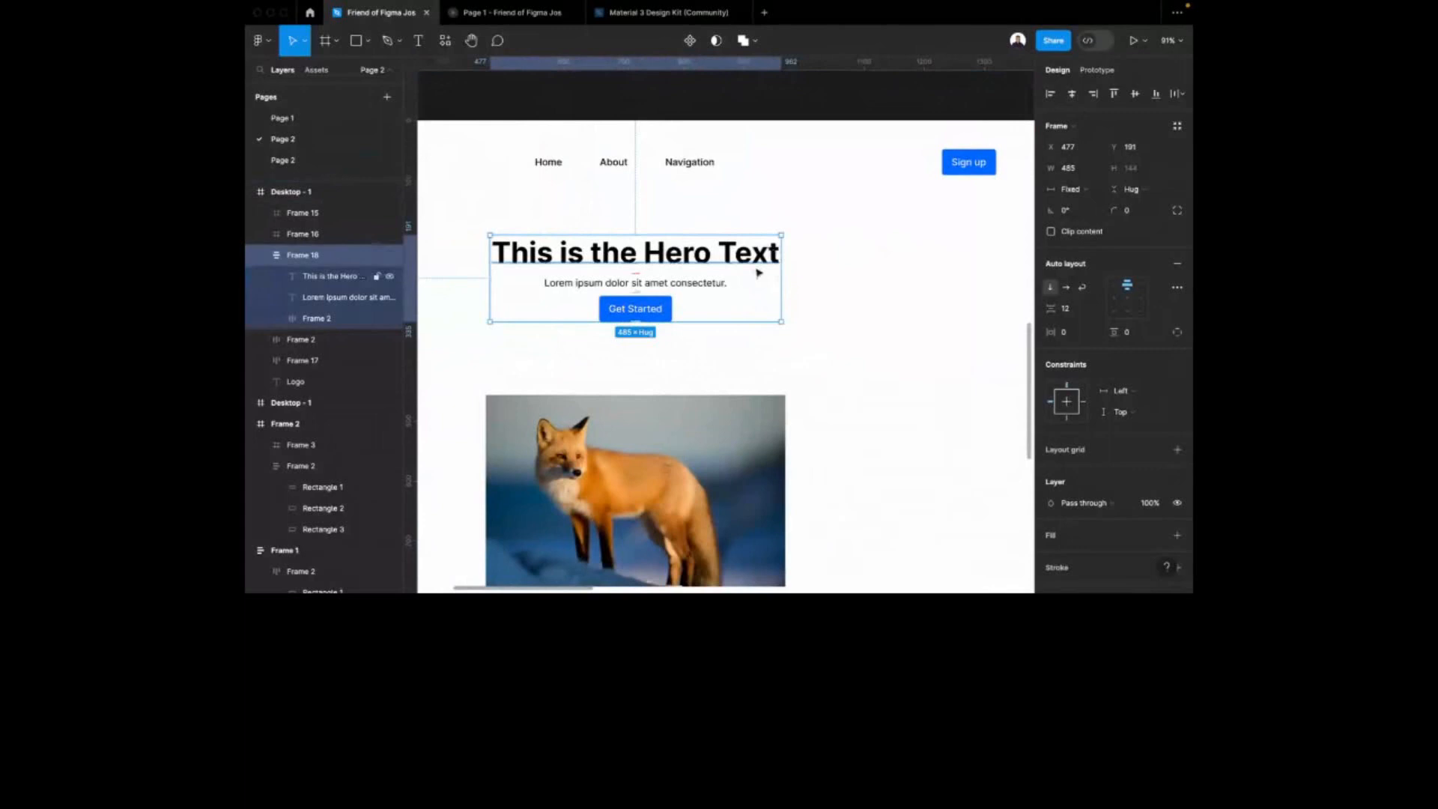
{"action": "left_click", "coordinate": [931, 183]}
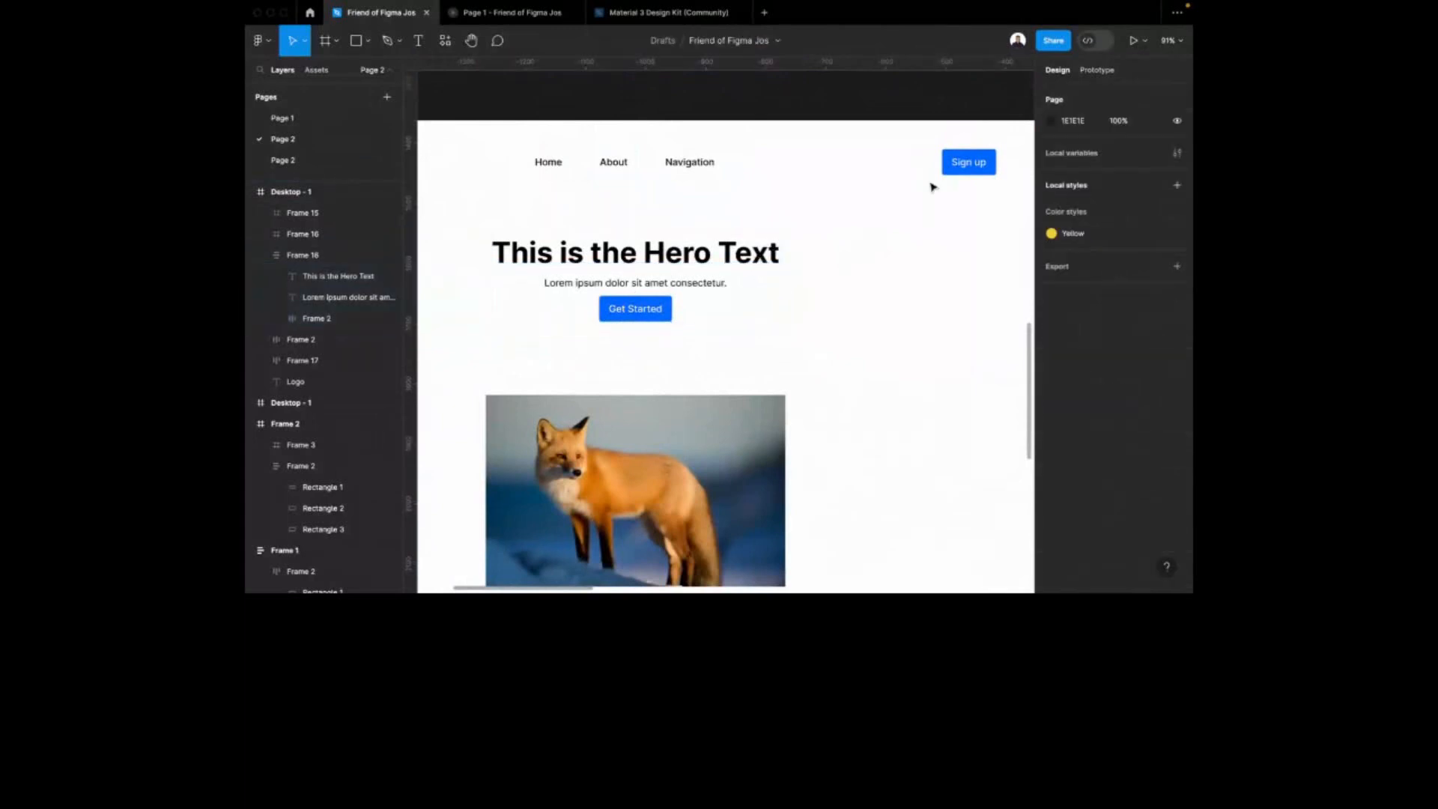
{"action": "left_click", "coordinate": [697, 256]}
{"action": "scroll", "coordinate": [995, 151], "scroll_direction": "down", "scroll_amount": 4}
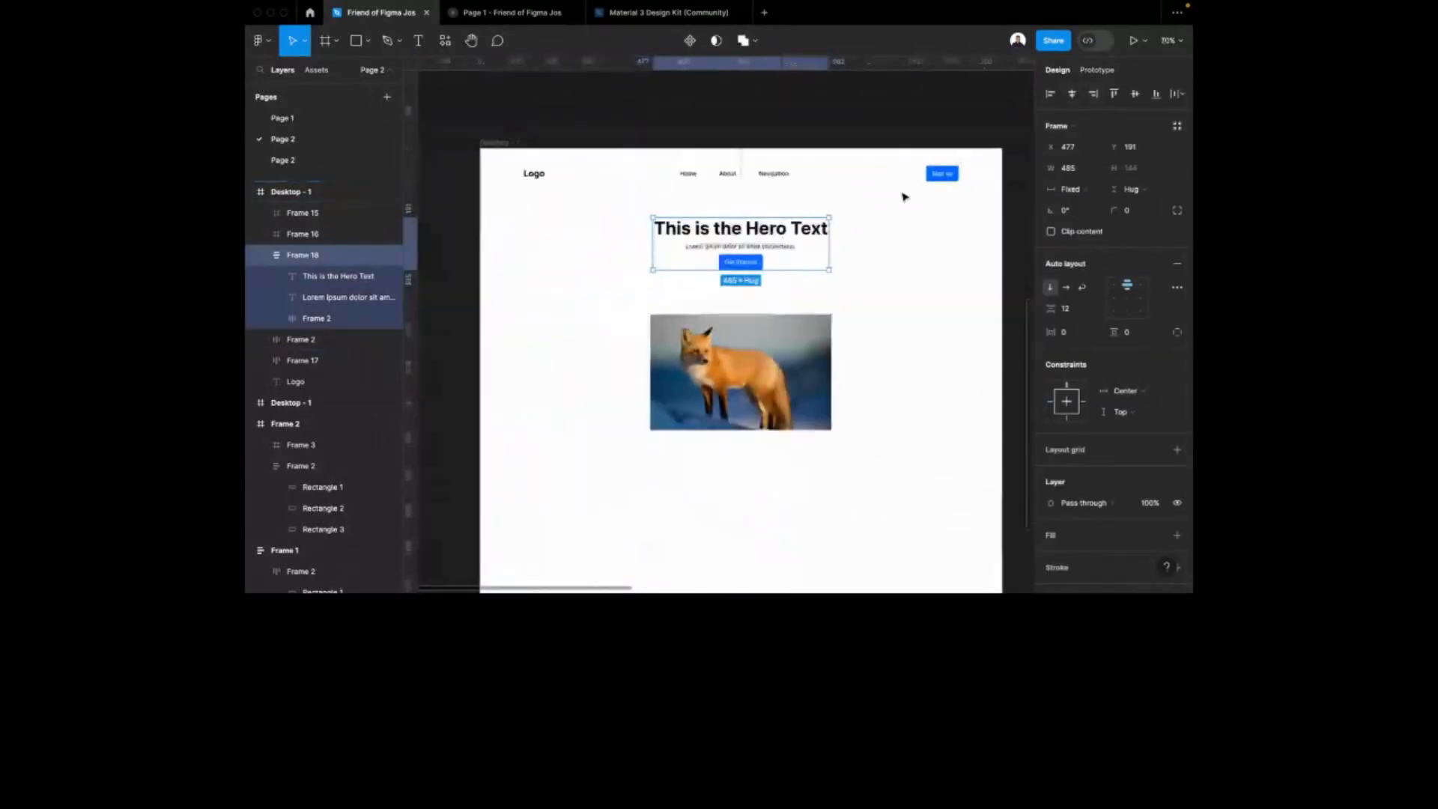
Set both the horizontal and vertical constraints of the fox image frame to Center
{"action": "left_click", "coordinate": [769, 356]}
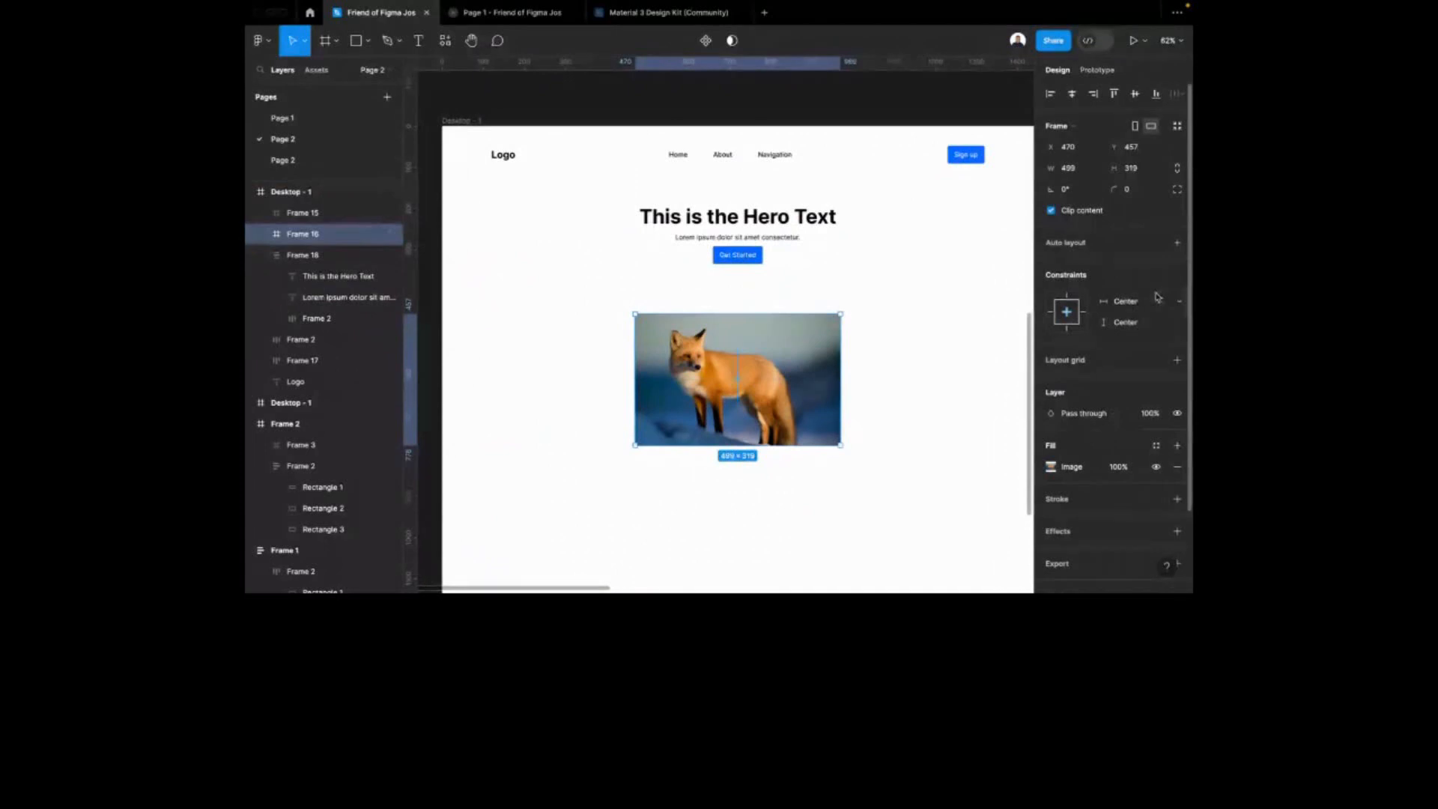
{"action": "left_click", "coordinate": [863, 294]}
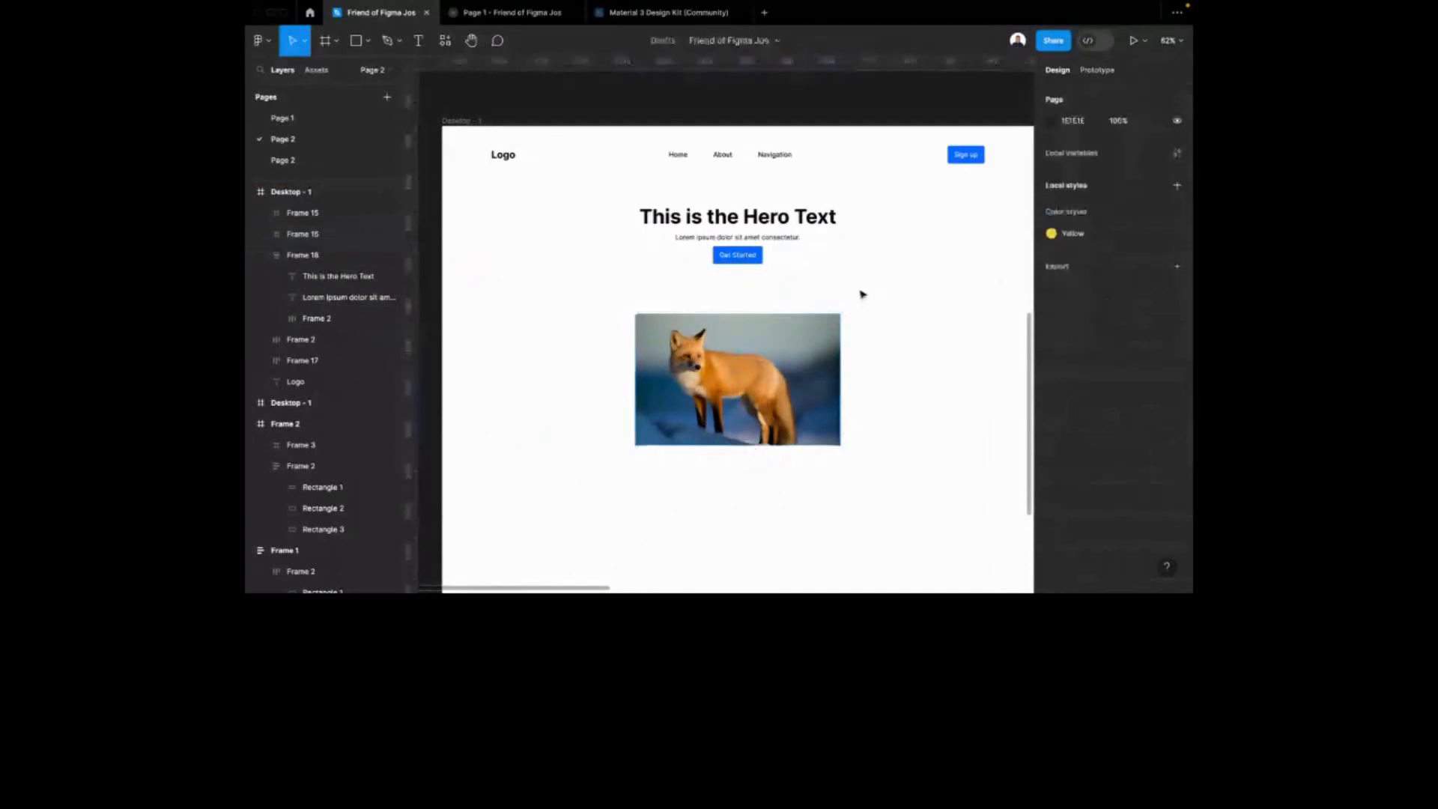
{"action": "scroll", "coordinate": [863, 294], "scroll_direction": "down", "scroll_amount": 1}
{"action": "left_click", "coordinate": [825, 330]}
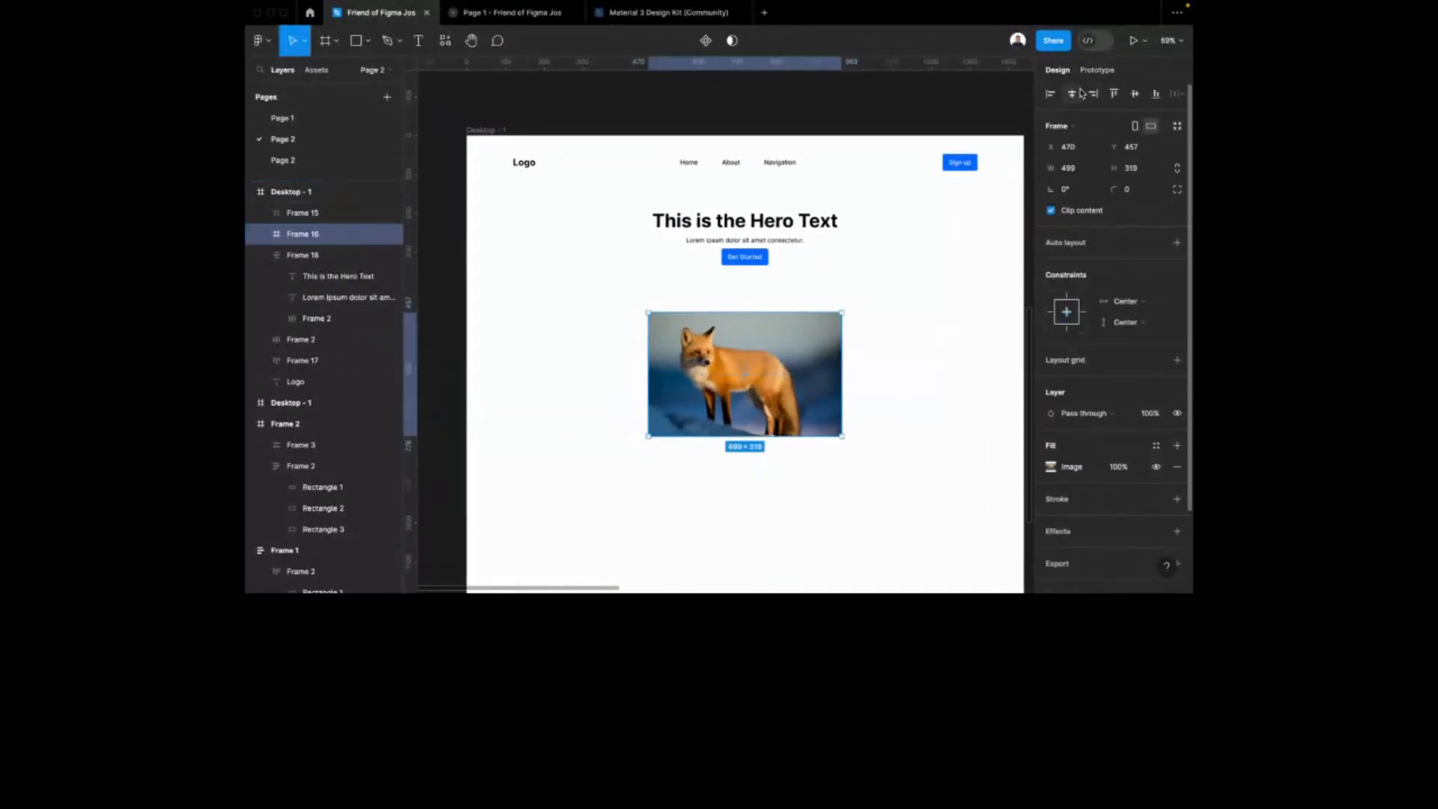
Narrow the Desktop - 1 frame to test the centered hero content and image, and undo the resize
{"action": "left_click", "coordinate": [474, 132]}
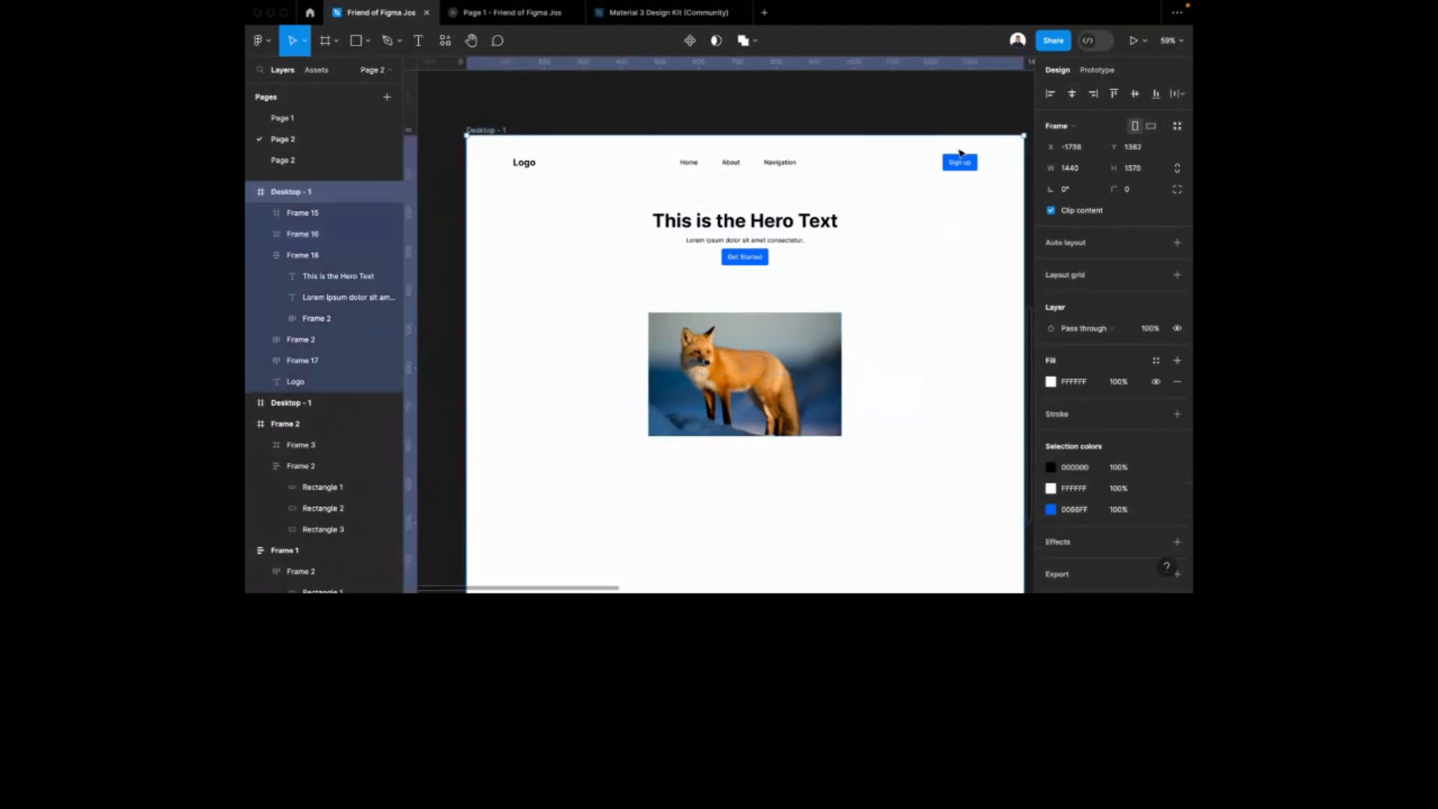
{"action": "scroll", "coordinate": [830, 184], "scroll_direction": "down", "scroll_amount": 3}
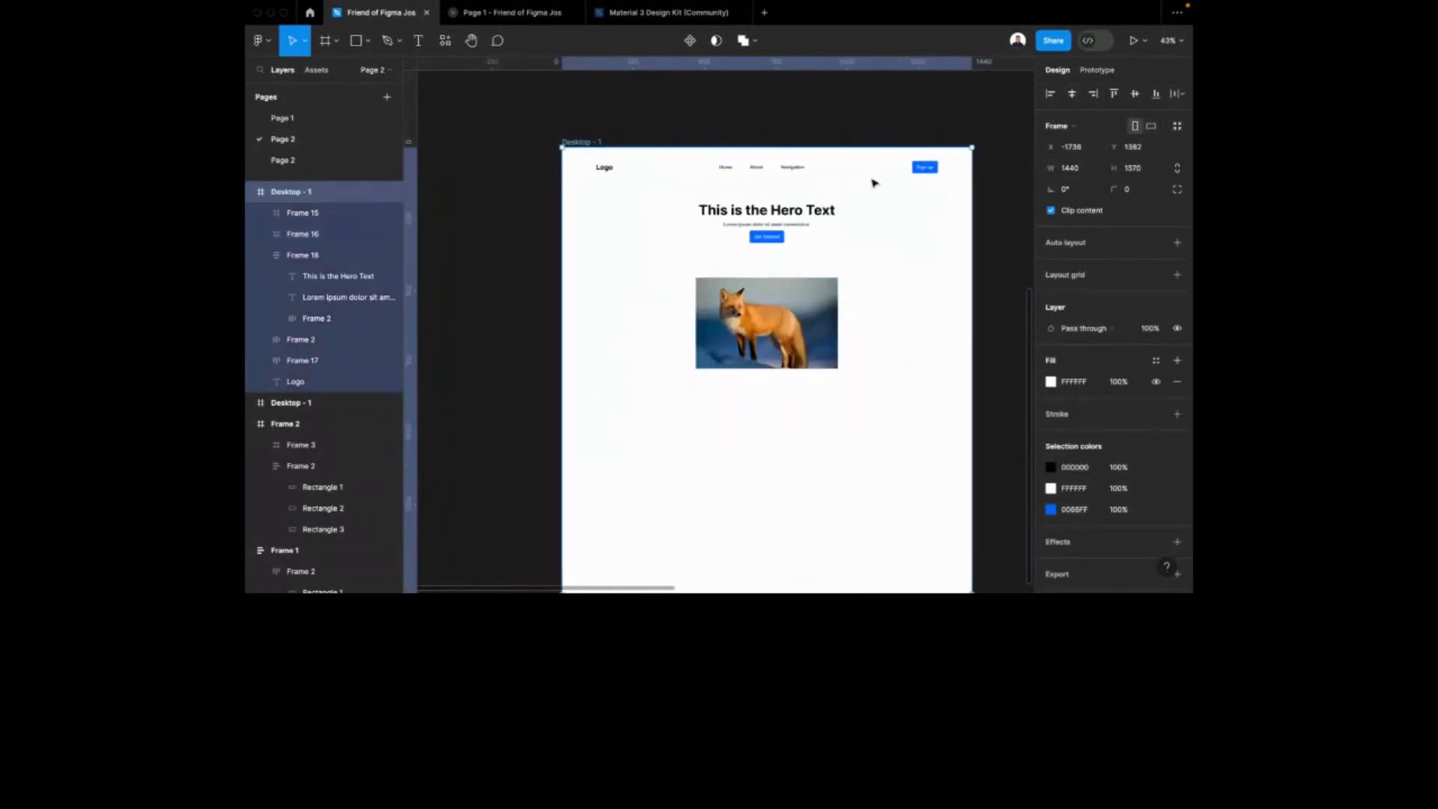
{"action": "key", "text": "Escape"}
{"action": "scroll", "coordinate": [600, 148], "scroll_direction": "up", "scroll_amount": 1}
{"action": "left_click", "coordinate": [629, 160]}
{"action": "scroll", "coordinate": [644, 172], "scroll_direction": "down", "scroll_amount": 3}
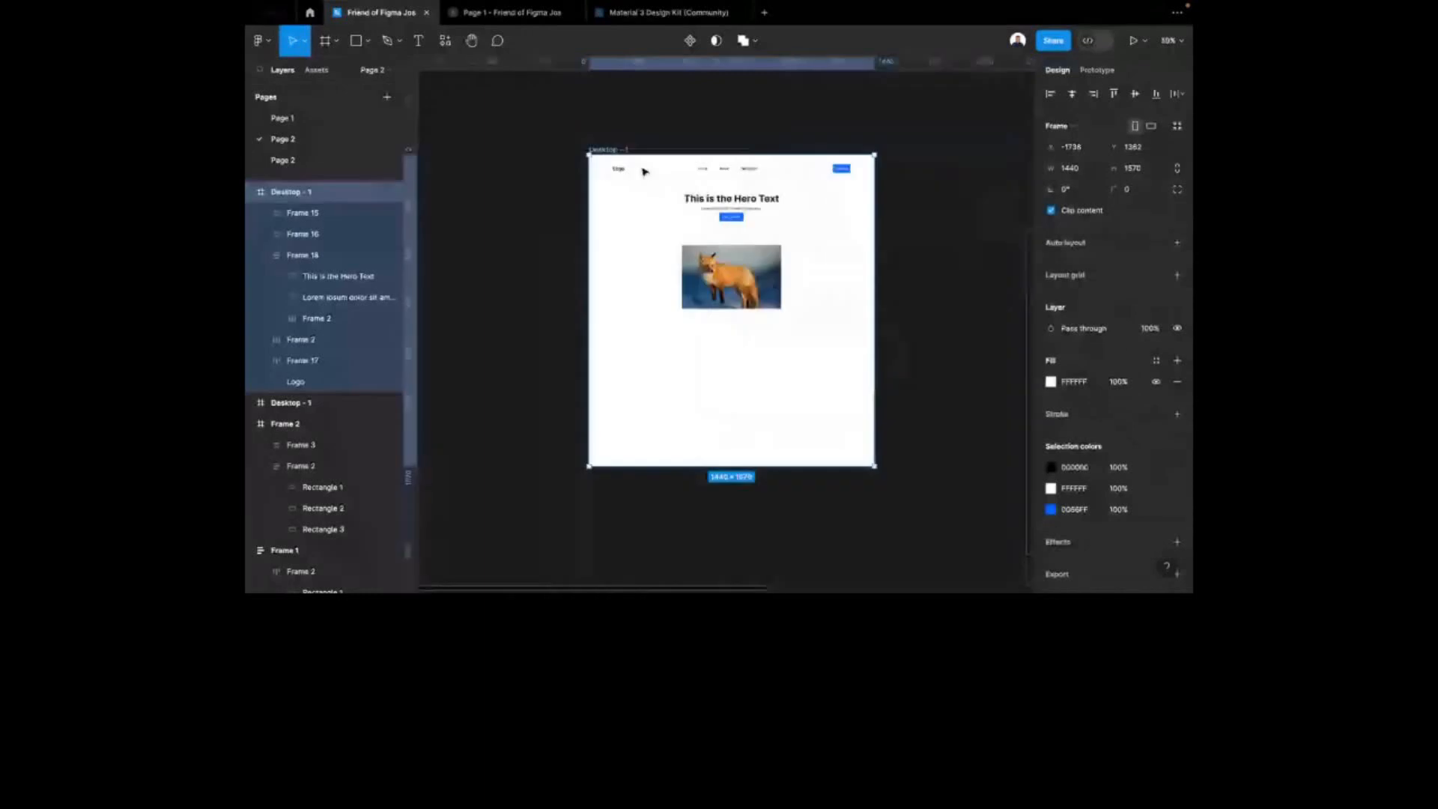
{"action": "scroll", "coordinate": [899, 230], "scroll_direction": "up", "scroll_amount": 2}
{"action": "left_click_drag", "start_coordinate": [868, 230], "coordinate": [637, 227]}
{"action": "key", "text": "ctrl+z"}
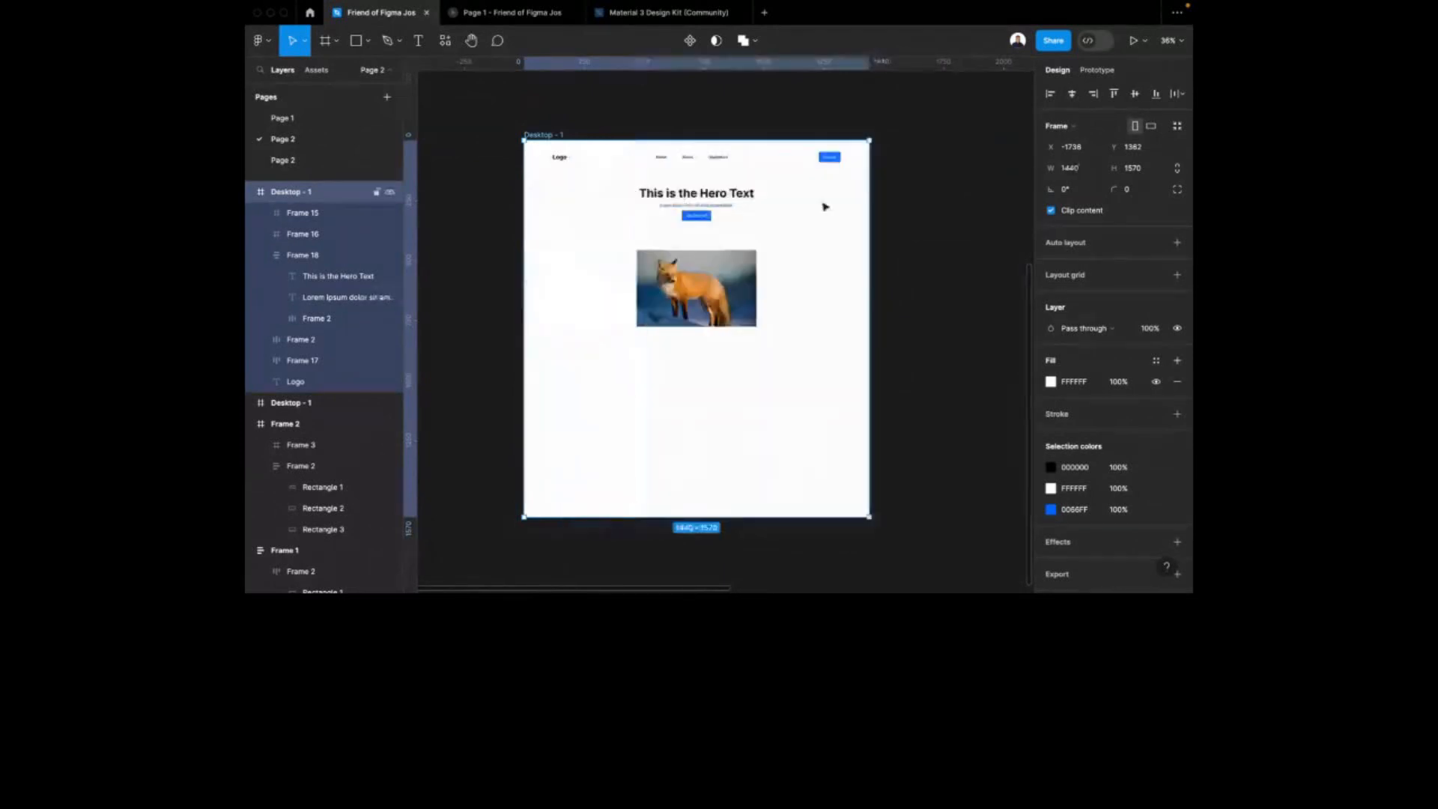
Examine the constraints and sizing of the hero content frame, its text and button, the navigation links and the Sign up button
{"action": "scroll", "coordinate": [825, 207], "scroll_direction": "up", "scroll_amount": 5}
{"action": "left_click", "coordinate": [636, 210]}
{"action": "scroll", "coordinate": [771, 205], "scroll_direction": "left", "scroll_amount": 4}
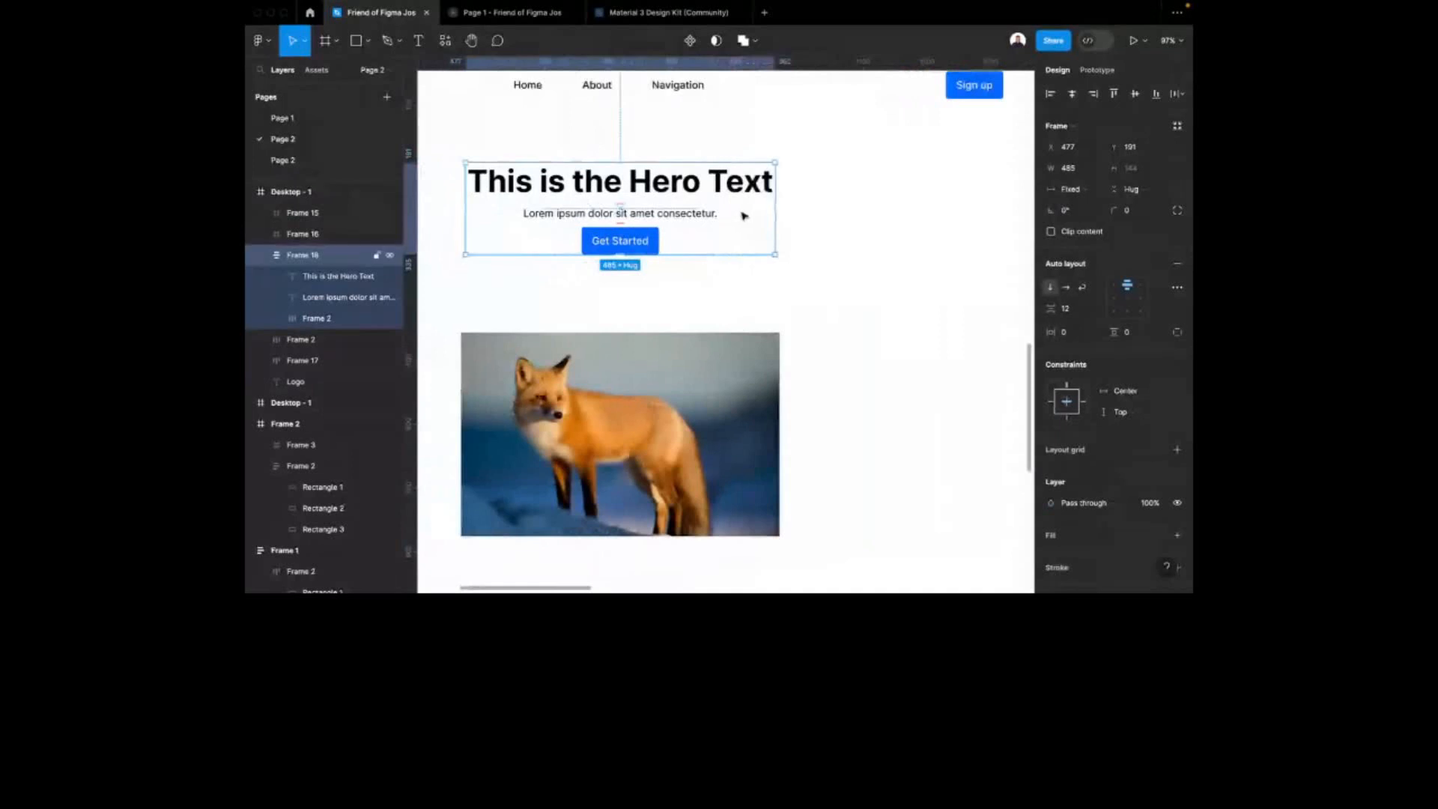
{"action": "scroll", "coordinate": [749, 210], "scroll_direction": "left", "scroll_amount": 2}
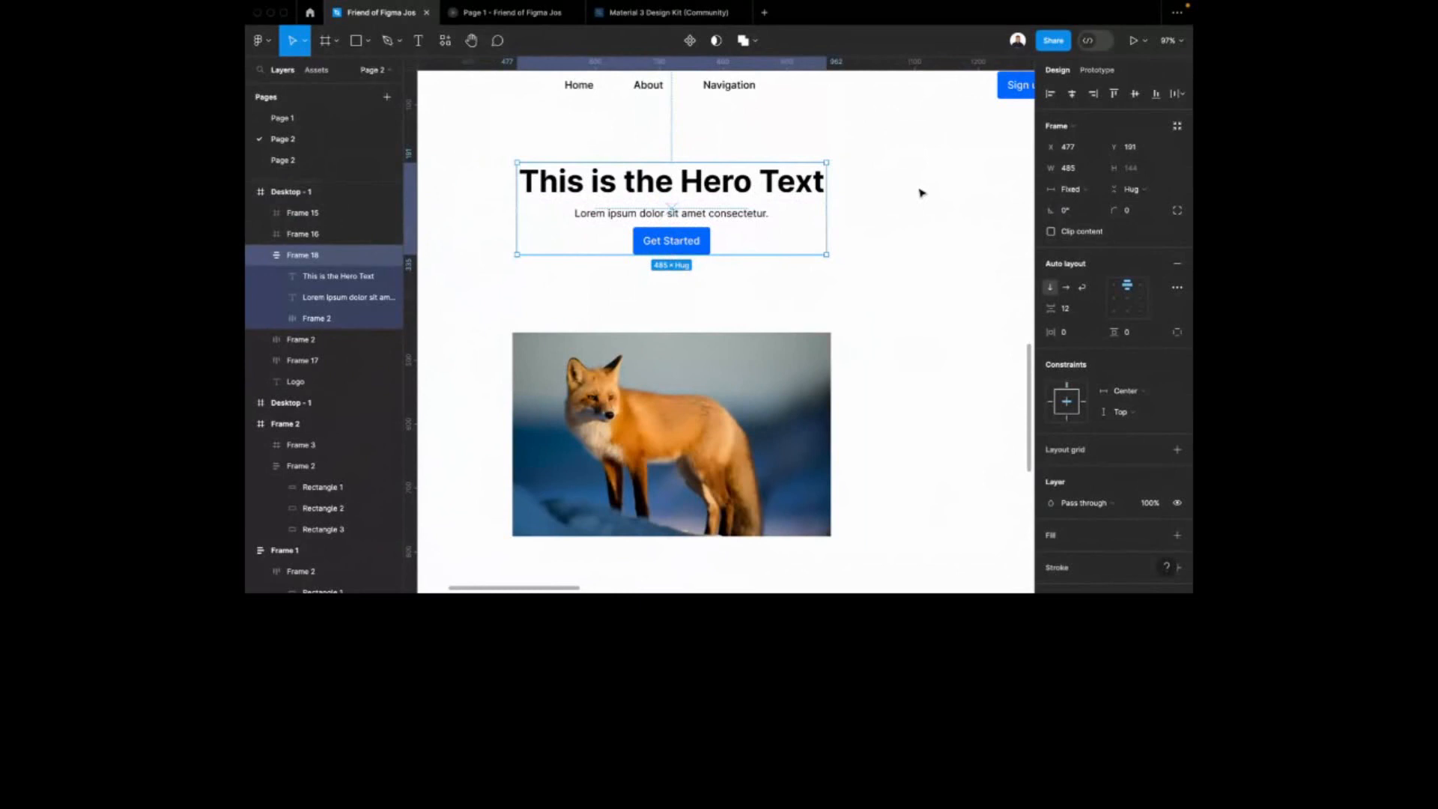
{"action": "scroll", "coordinate": [862, 176], "scroll_direction": "down", "scroll_amount": 3, "text": "ctrl"}
{"action": "left_click", "coordinate": [708, 108]}
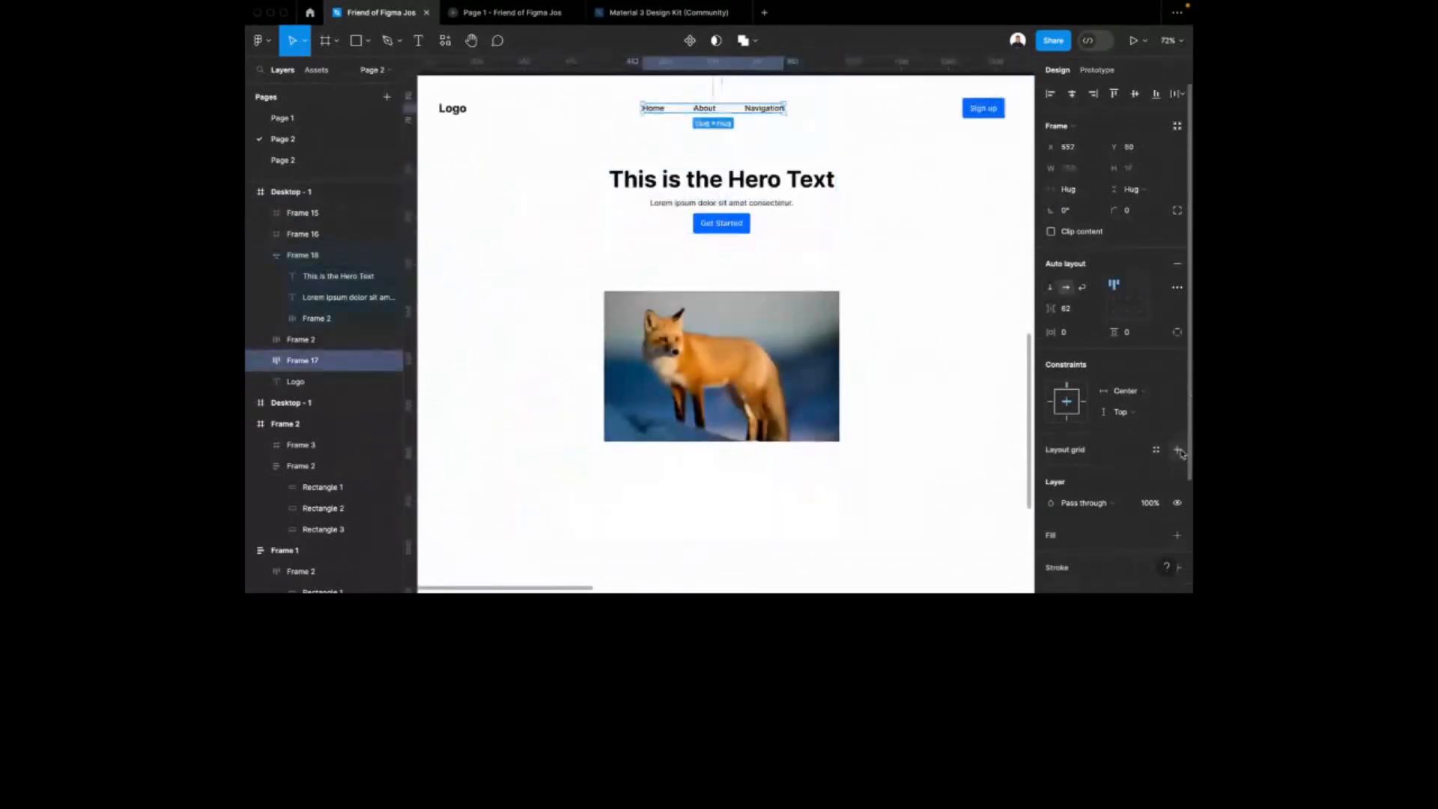
{"action": "left_click", "coordinate": [984, 109]}
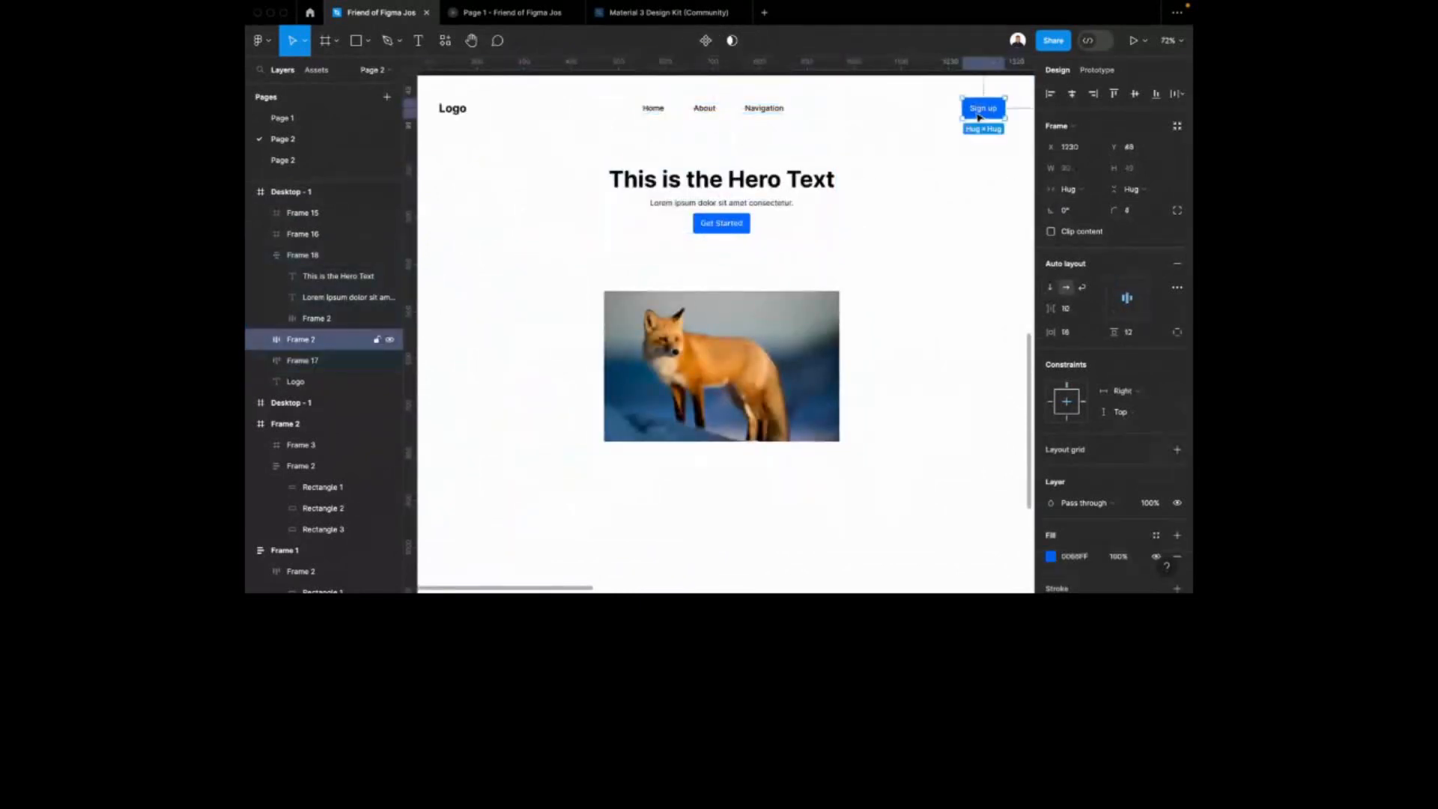
{"action": "scroll", "coordinate": [923, 141], "scroll_direction": "down", "scroll_amount": 3, "text": "ctrl"}
{"action": "left_click", "coordinate": [877, 215]}
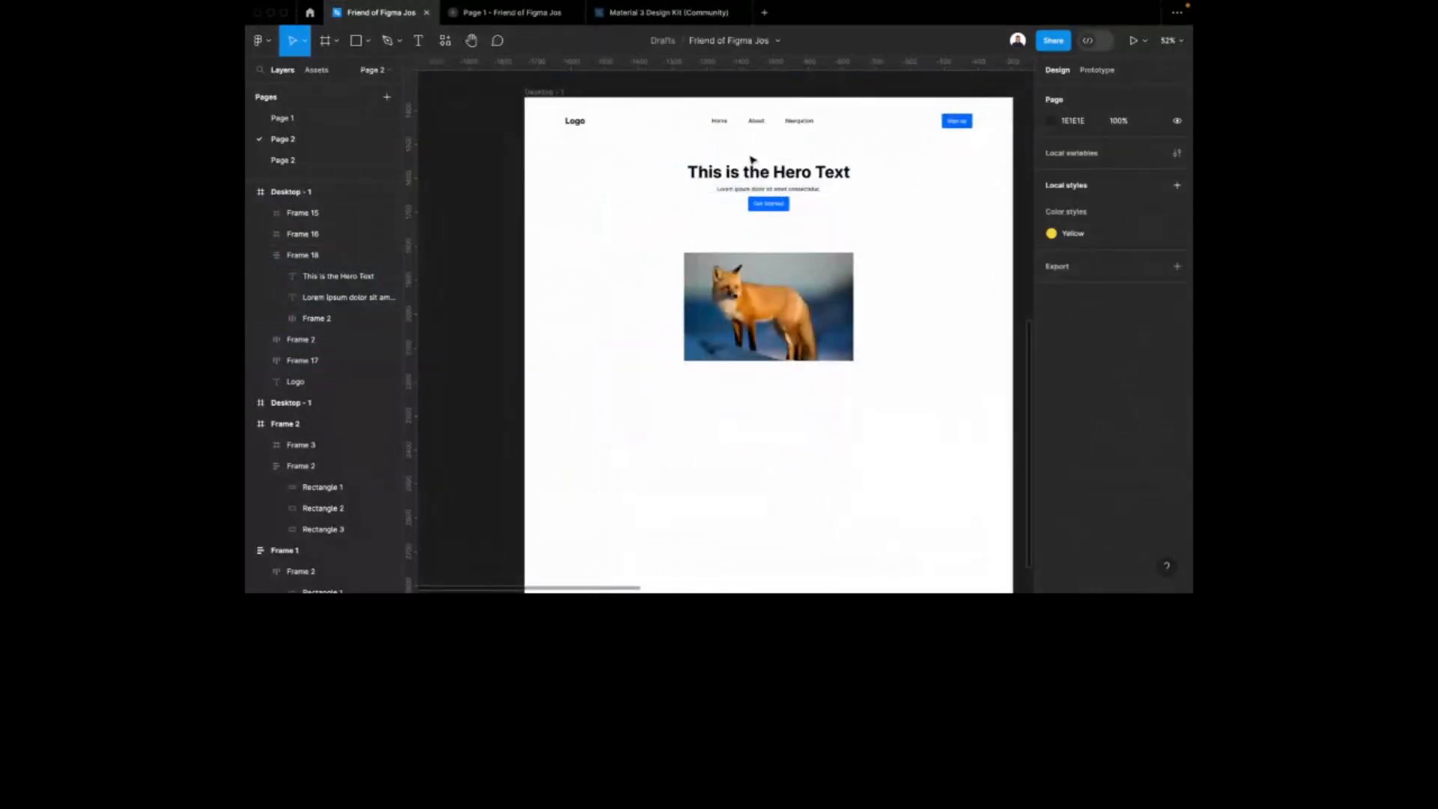
{"action": "double_click", "coordinate": [790, 181]}
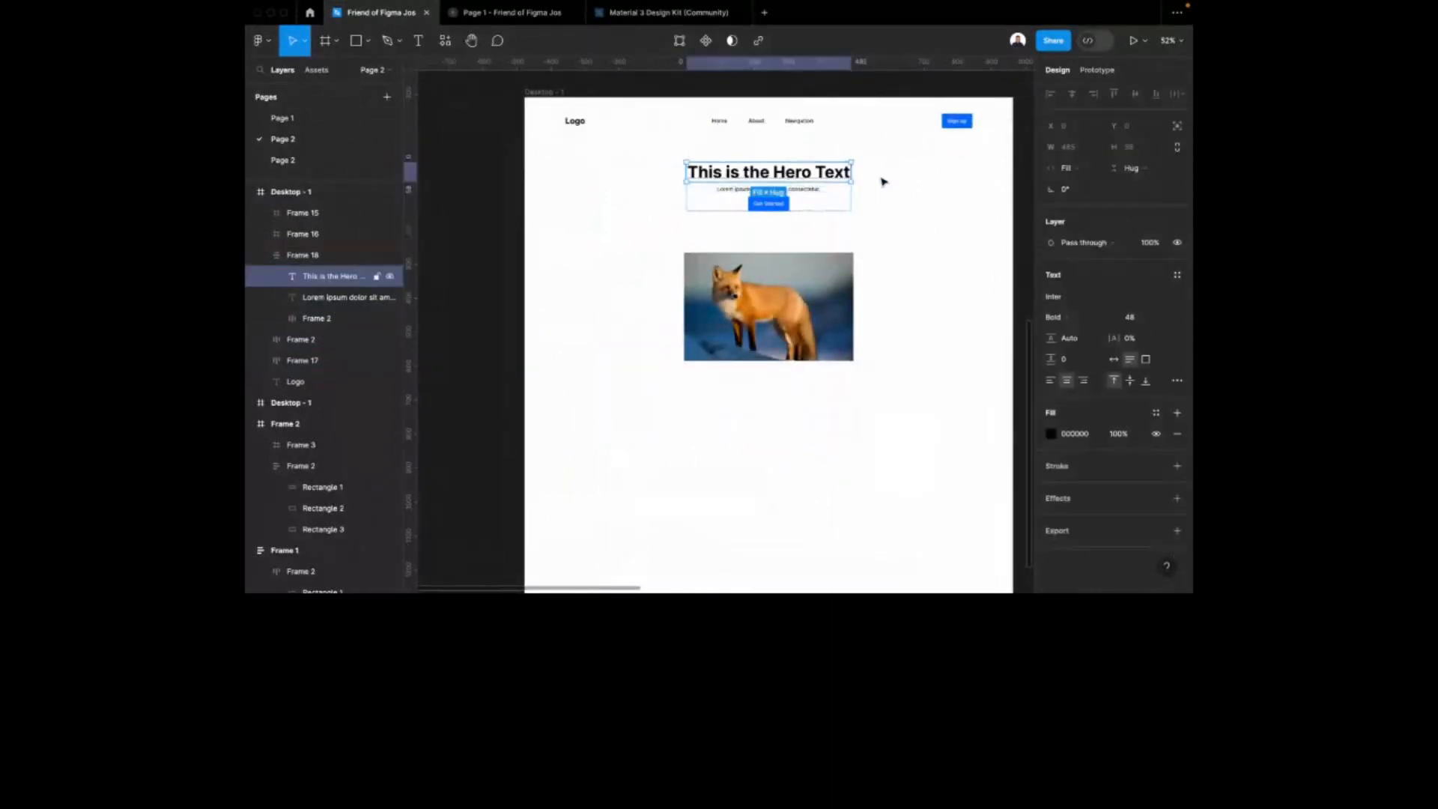
{"action": "left_click", "coordinate": [804, 189]}
{"action": "scroll", "coordinate": [752, 206], "scroll_direction": "up", "scroll_amount": 3, "text": "ctrl"}
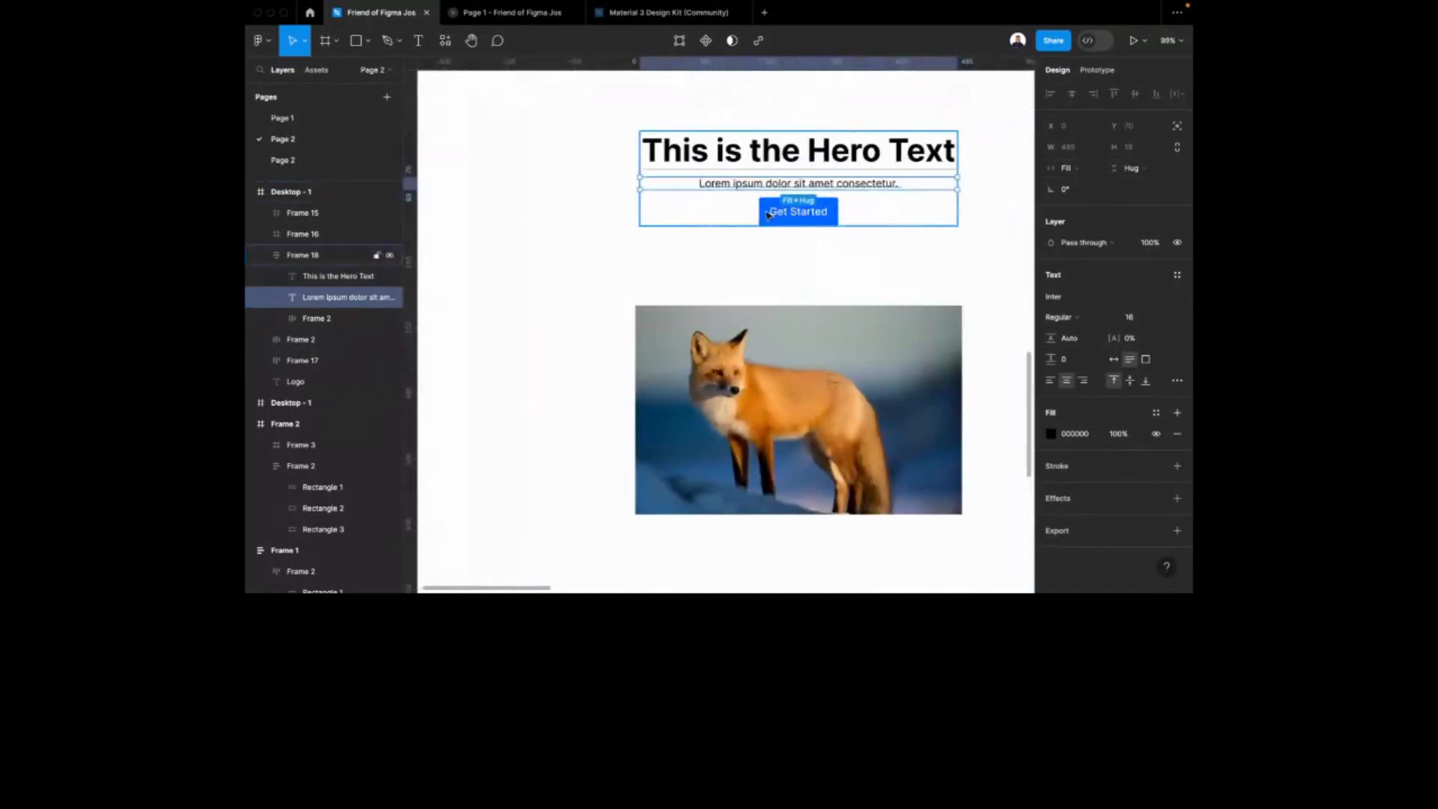
{"action": "left_click", "coordinate": [796, 212]}
{"action": "scroll", "coordinate": [788, 218], "scroll_direction": "down", "scroll_amount": 3, "text": "ctrl"}
Narrow the Desktop - 1 frame to a width of 851
{"action": "left_click", "coordinate": [592, 114]}
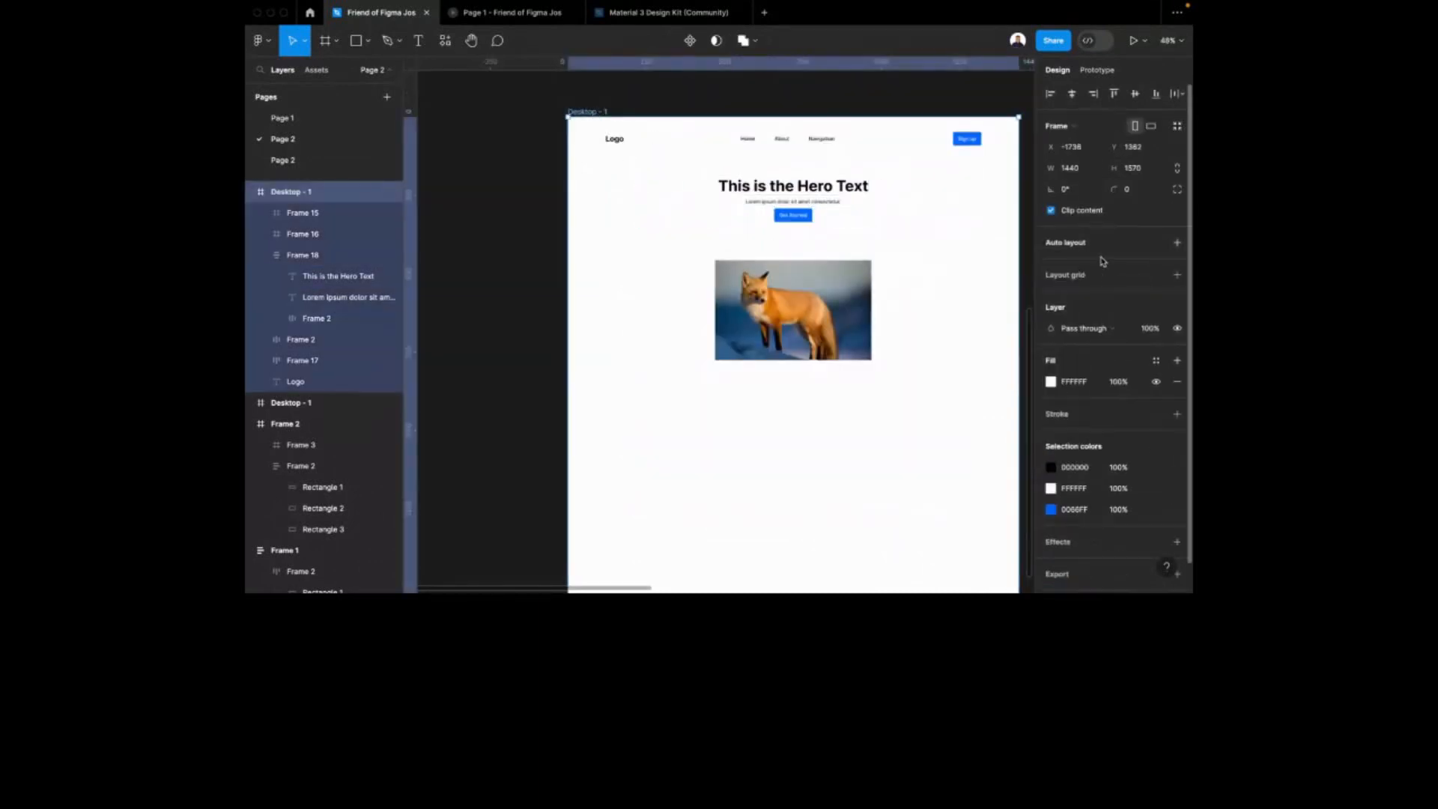
{"action": "left_click_drag", "start_coordinate": [1021, 238], "coordinate": [774, 257]}
{"action": "key", "text": "super+z"}
Set the width of the hero content frame to Hug contents
{"action": "scroll", "coordinate": [724, 194], "scroll_direction": "up", "scroll_amount": 5}
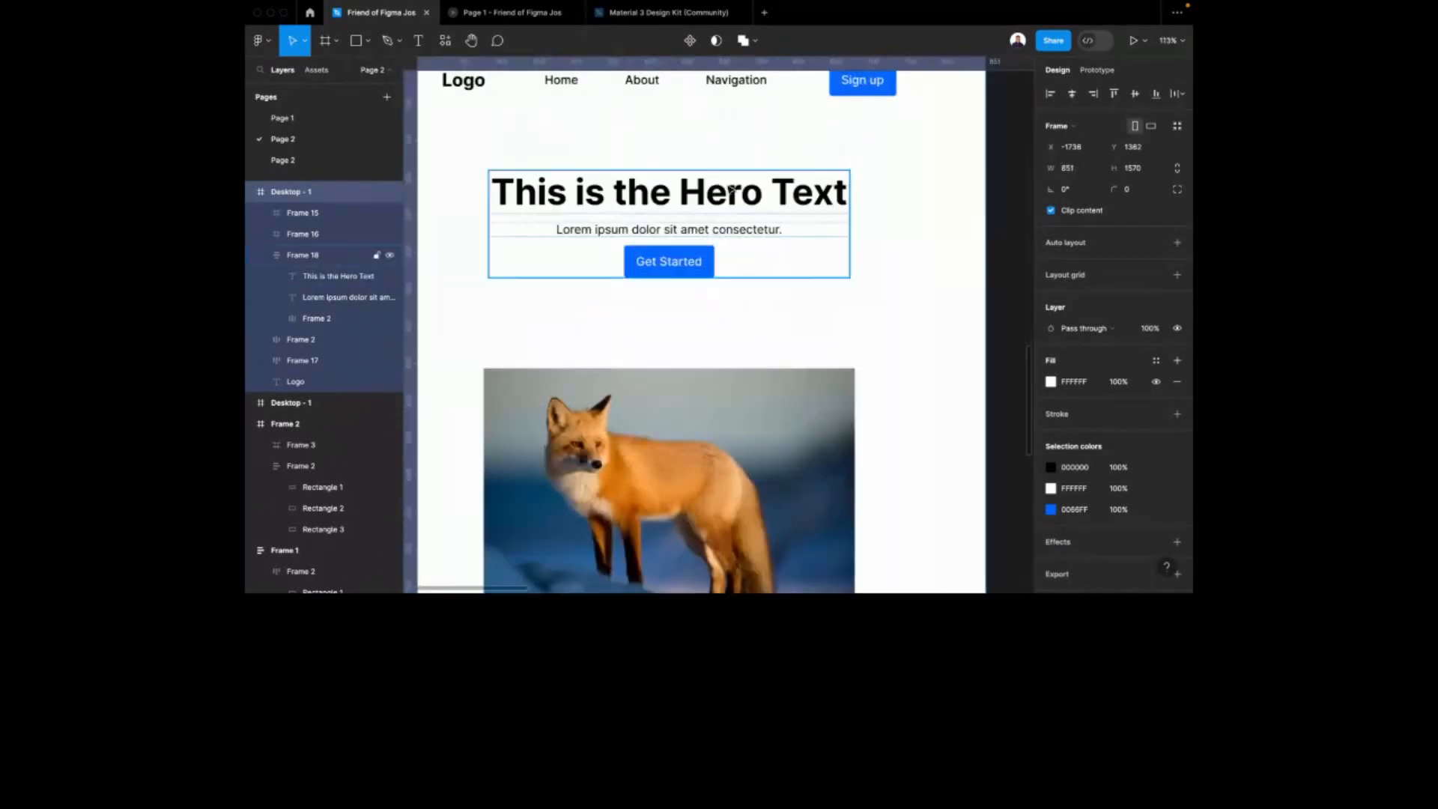
{"action": "left_click", "coordinate": [720, 193]}
{"action": "left_click", "coordinate": [1083, 198]}
{"action": "left_click", "coordinate": [1083, 204]}
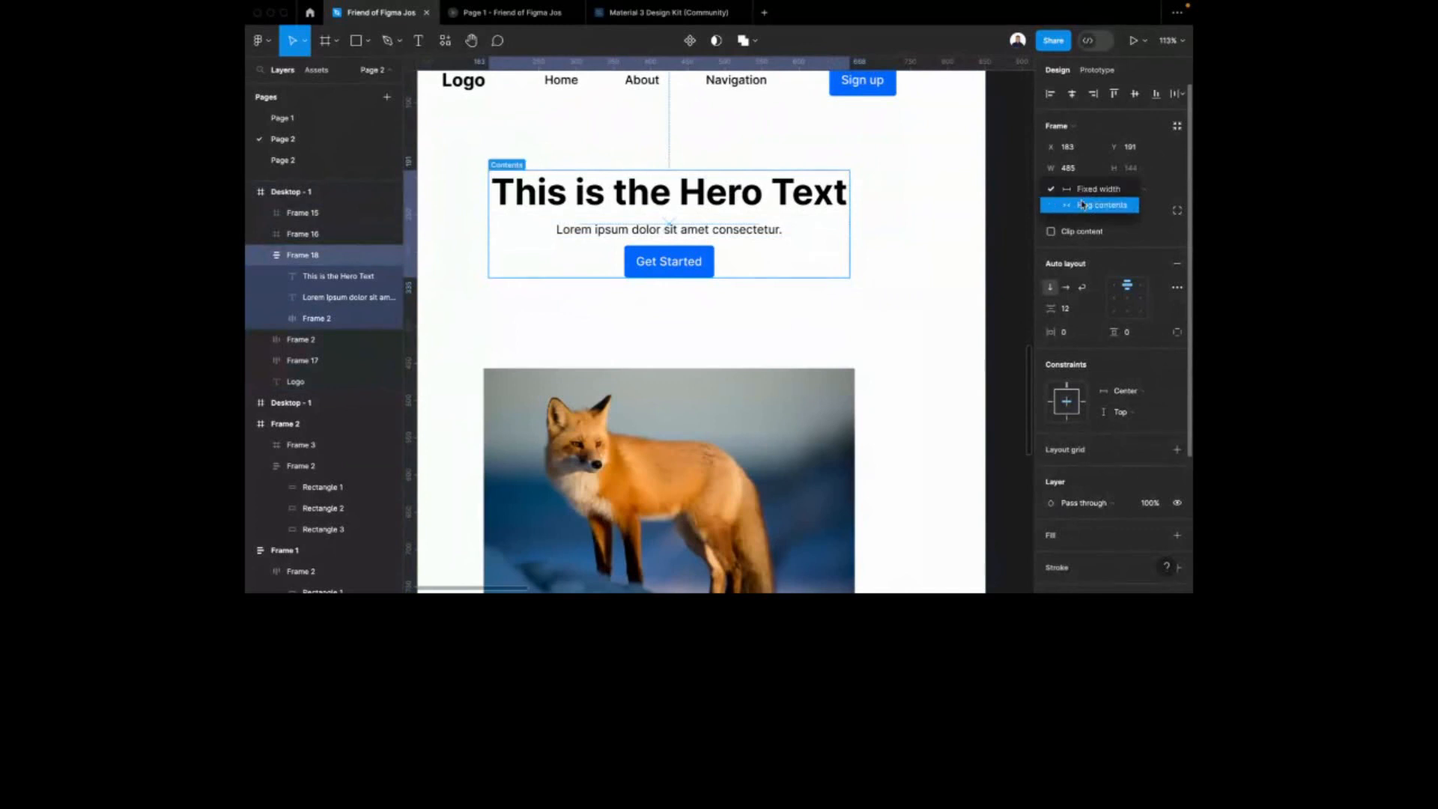
{"action": "scroll", "coordinate": [926, 192], "scroll_direction": "down", "scroll_amount": 3}
{"action": "scroll", "coordinate": [896, 163], "scroll_direction": "down", "scroll_amount": 1}
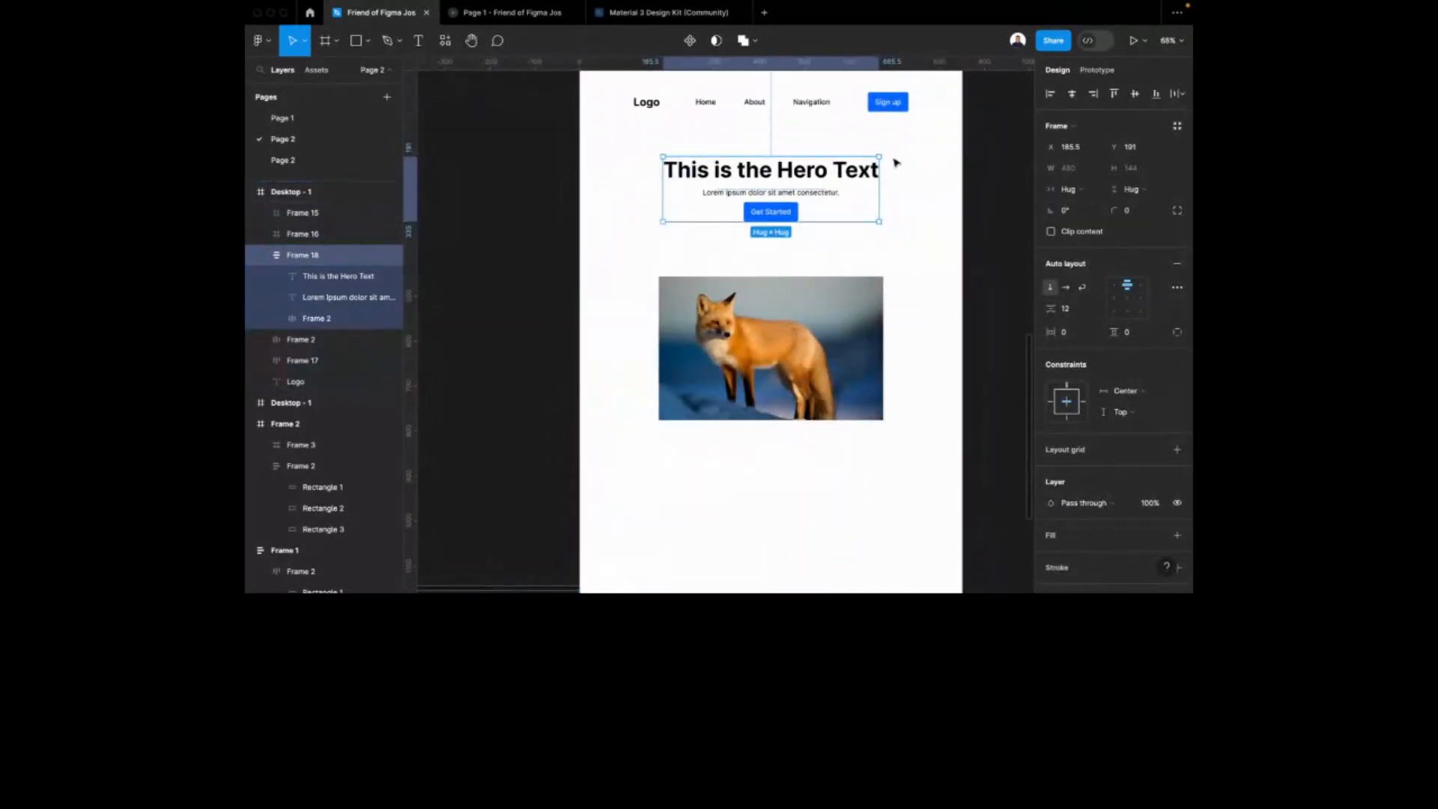
Narrow the Desktop - 1 frame further to test the hugging hero content, and undo the resize
{"action": "scroll", "coordinate": [896, 158], "scroll_direction": "up", "scroll_amount": 3}
{"action": "left_click", "coordinate": [637, 182]}
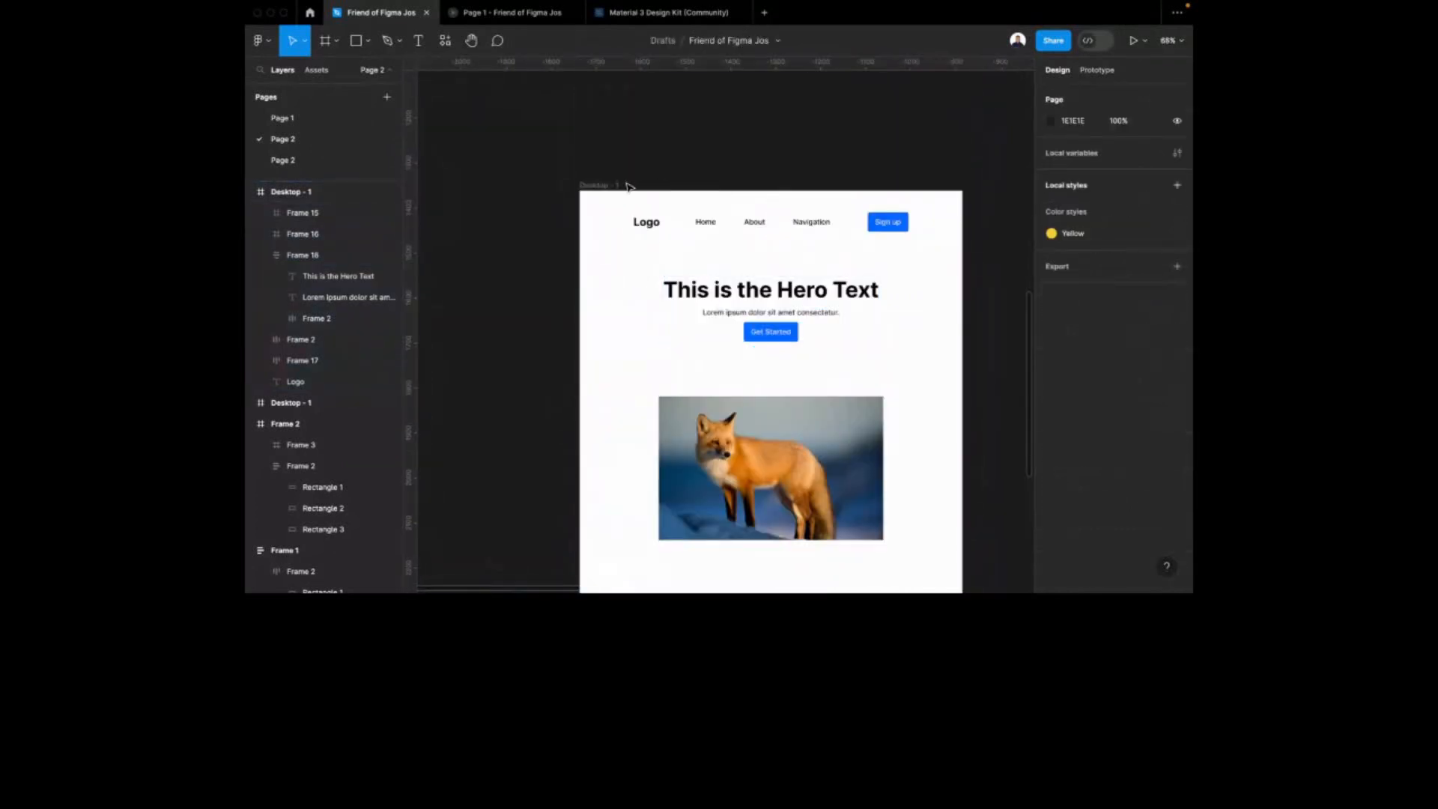
{"action": "left_click", "coordinate": [619, 185]}
{"action": "left_click_drag", "start_coordinate": [967, 284], "coordinate": [760, 280]}
{"action": "key", "text": "super+z"}
Narrow the hero content frame to a width of 404 to test the heading's wrapping, and restore its width to Hug contents
{"action": "scroll", "coordinate": [774, 290], "scroll_direction": "up", "scroll_amount": 5}
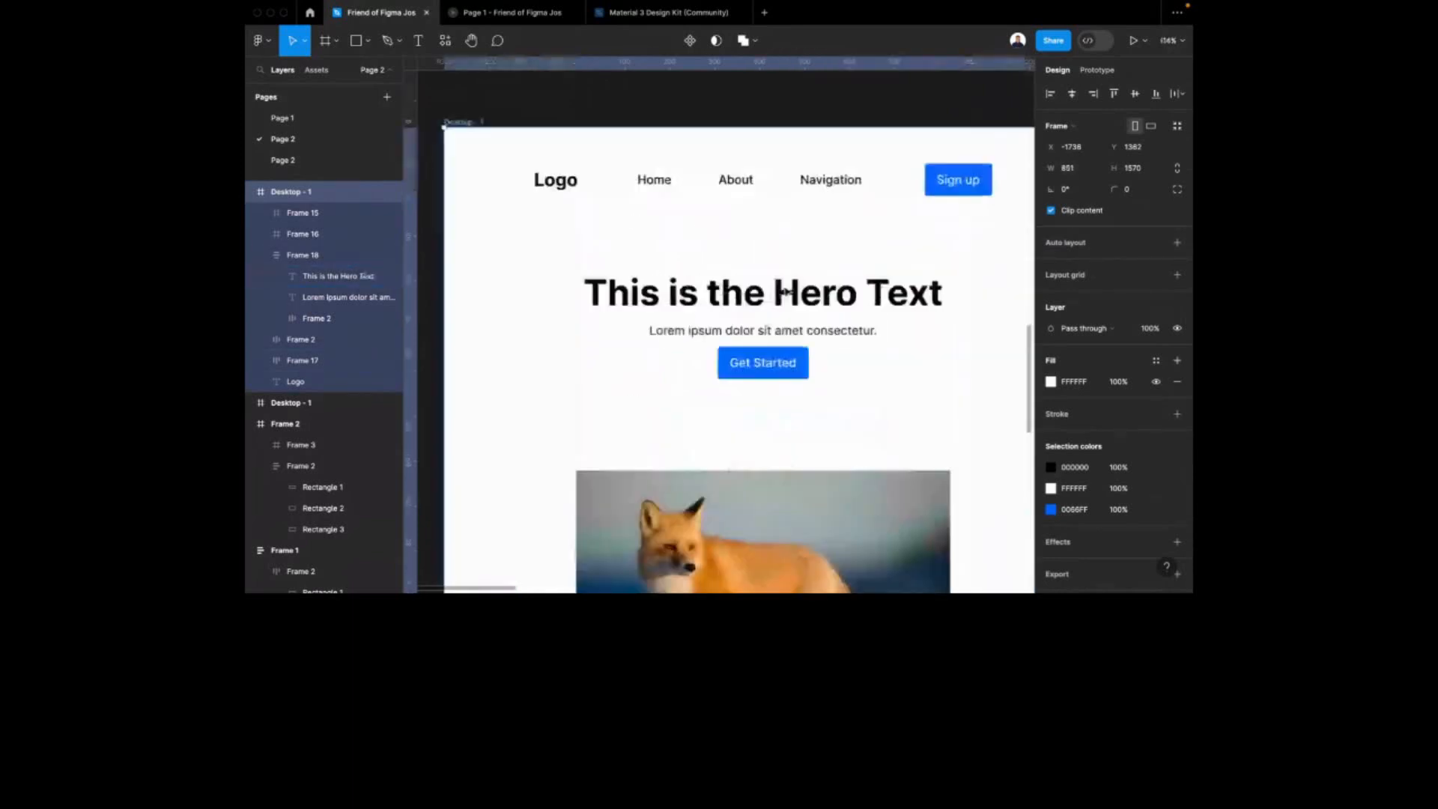
{"action": "double_click", "coordinate": [786, 292]}
{"action": "scroll", "coordinate": [786, 293], "scroll_direction": "down", "scroll_amount": 3}
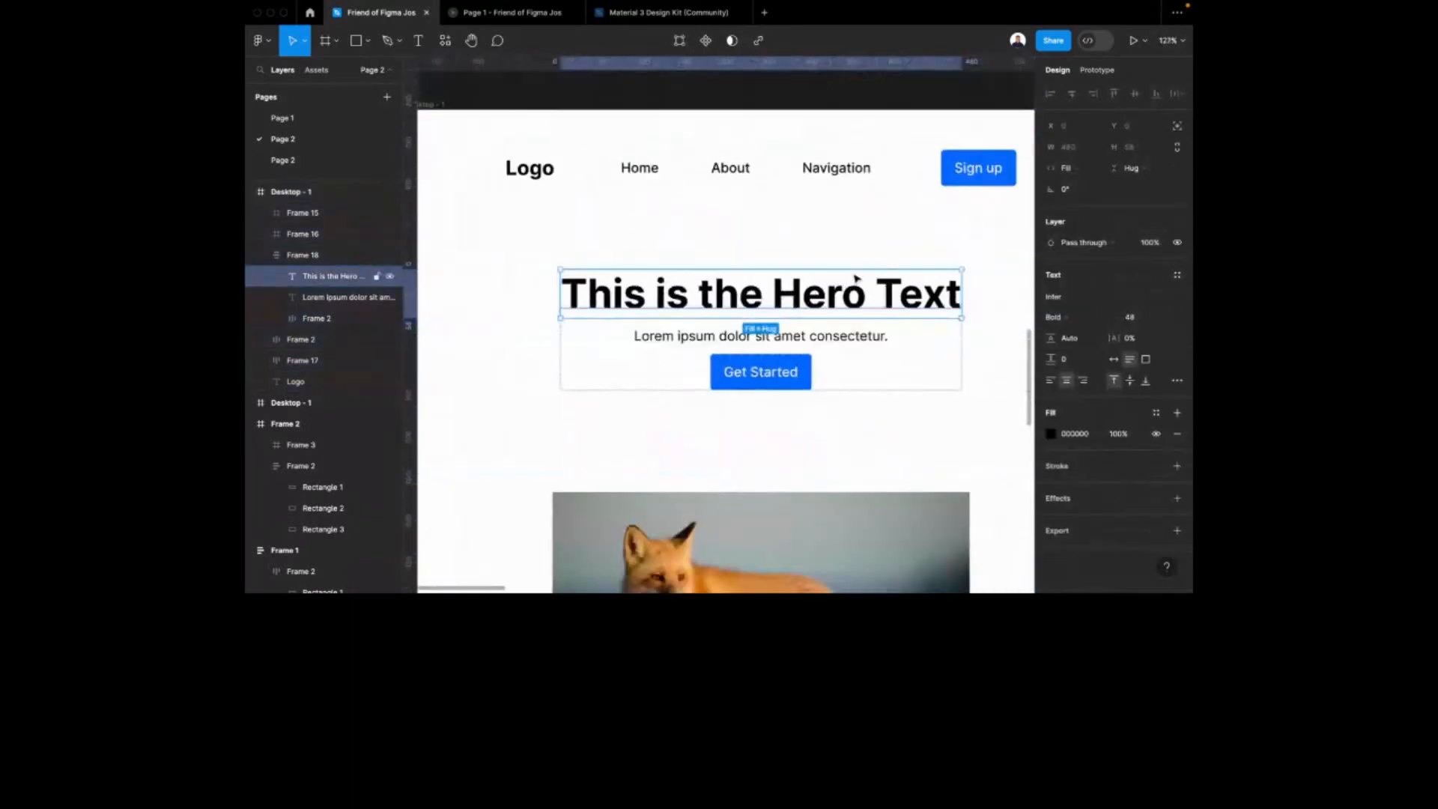
{"action": "left_click", "coordinate": [929, 330]}
{"action": "left_click_drag", "start_coordinate": [941, 333], "coordinate": [886, 334]}
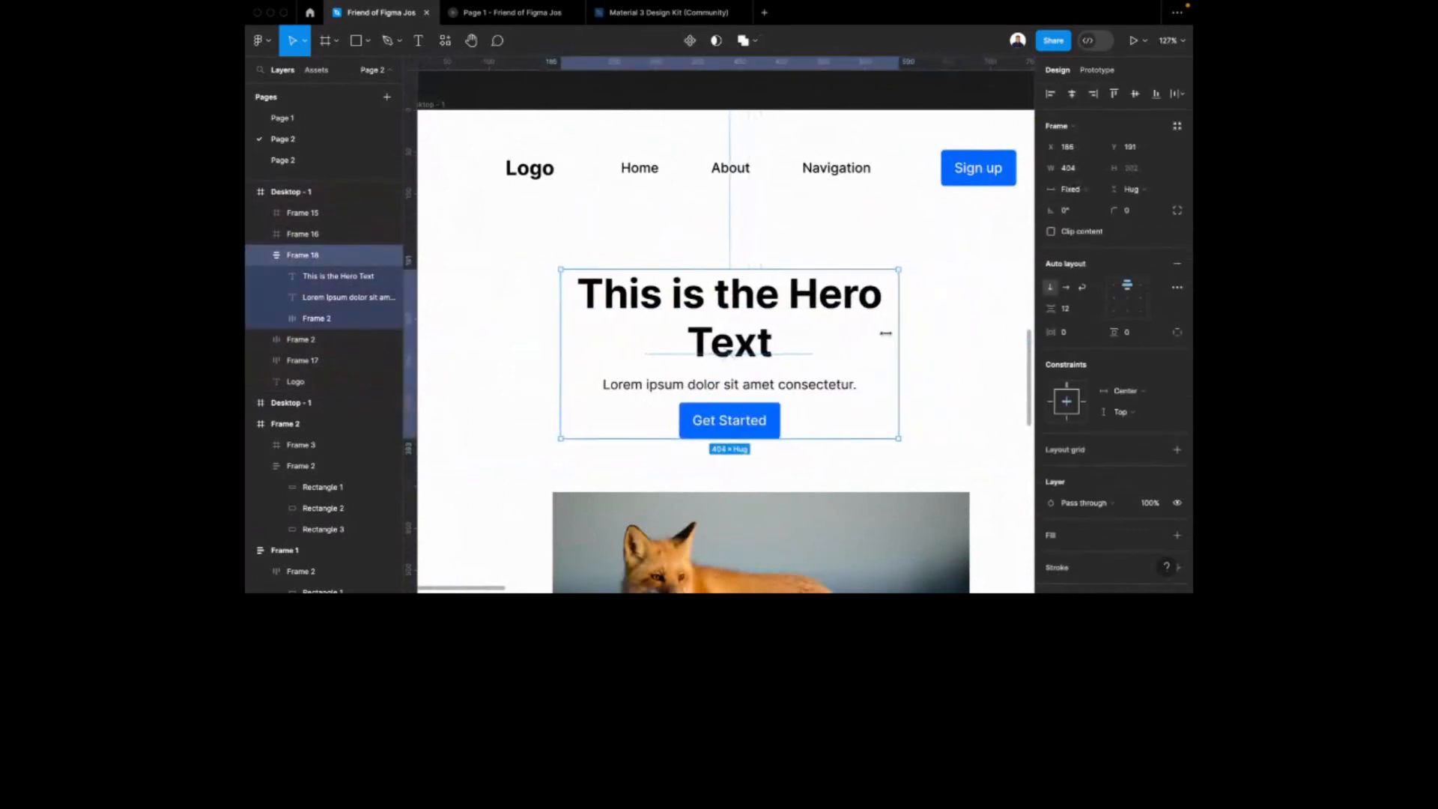
{"action": "double_click", "coordinate": [899, 331]}
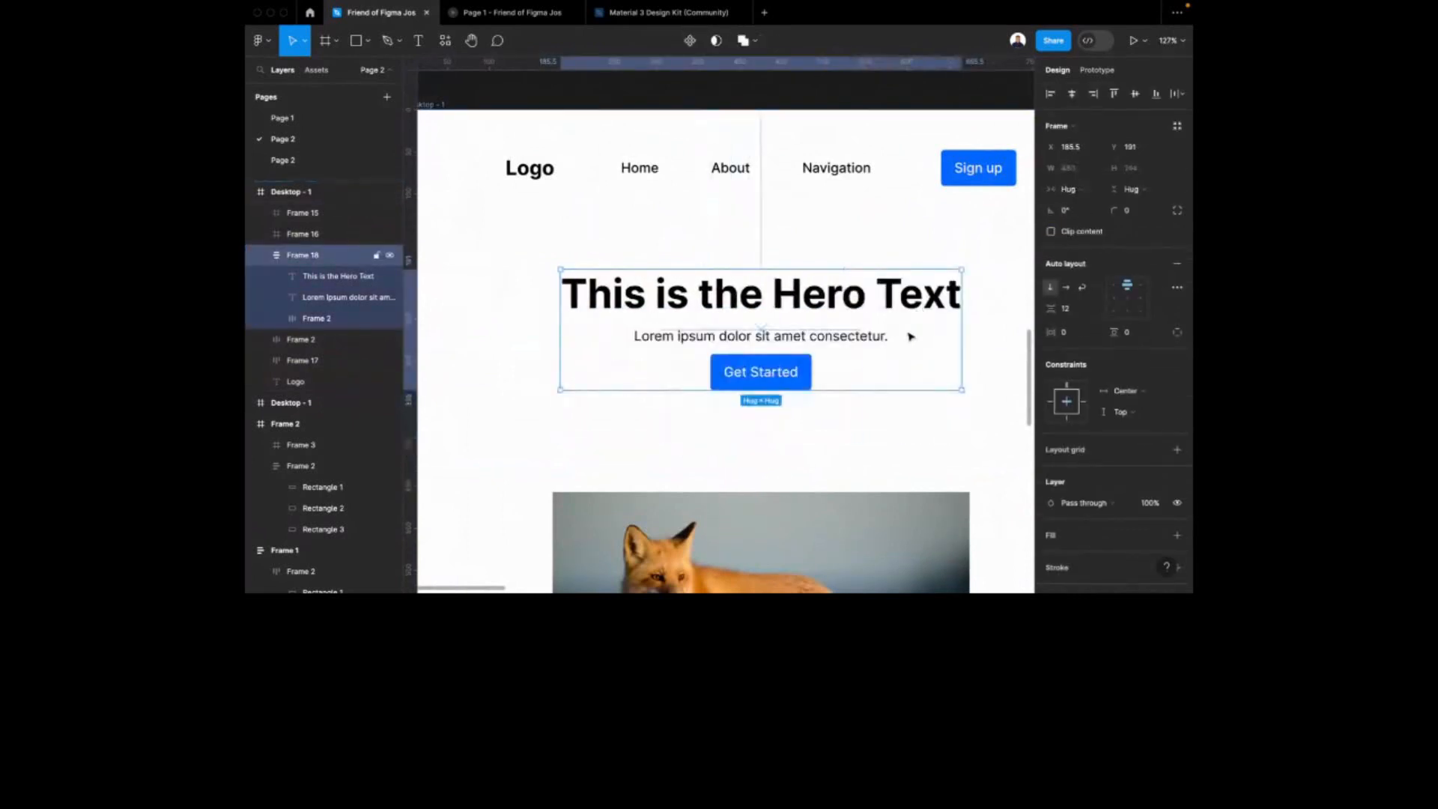
Try the Scale vertical constraint on the hero content frame, and undo the change
{"action": "left_click", "coordinate": [1140, 418]}
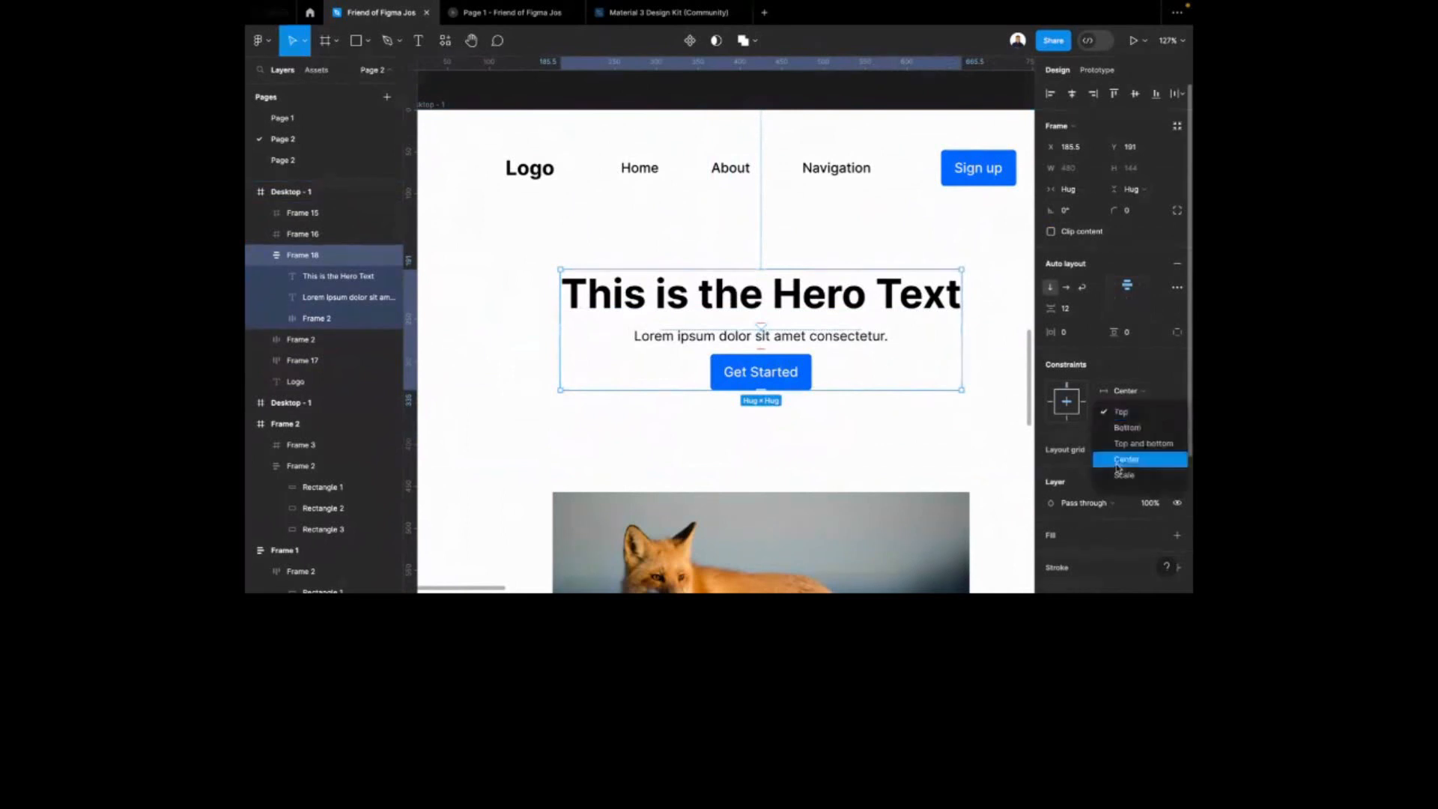
{"action": "key", "text": "Escape"}
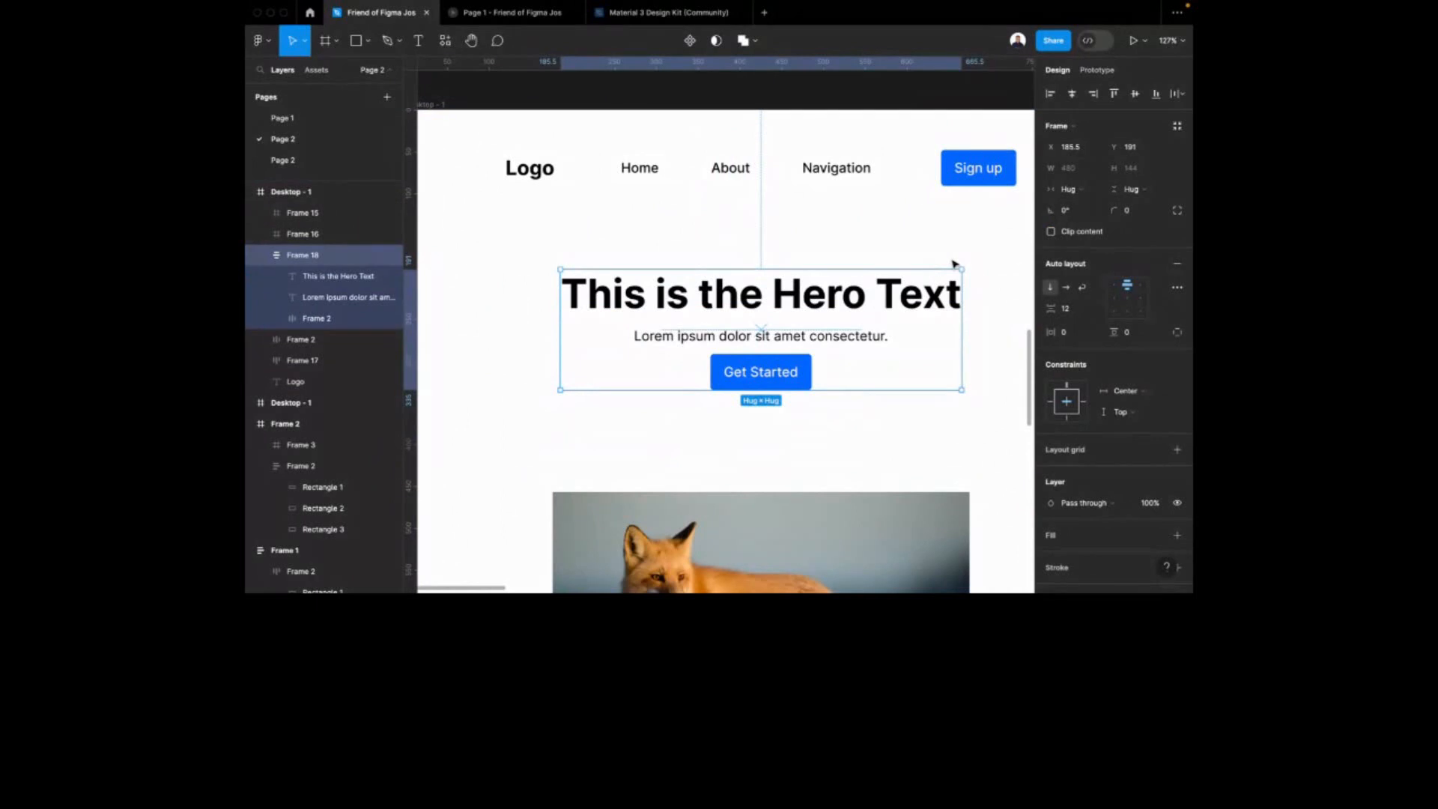
{"action": "left_click", "coordinate": [1127, 412]}
{"action": "left_click", "coordinate": [1140, 476]}
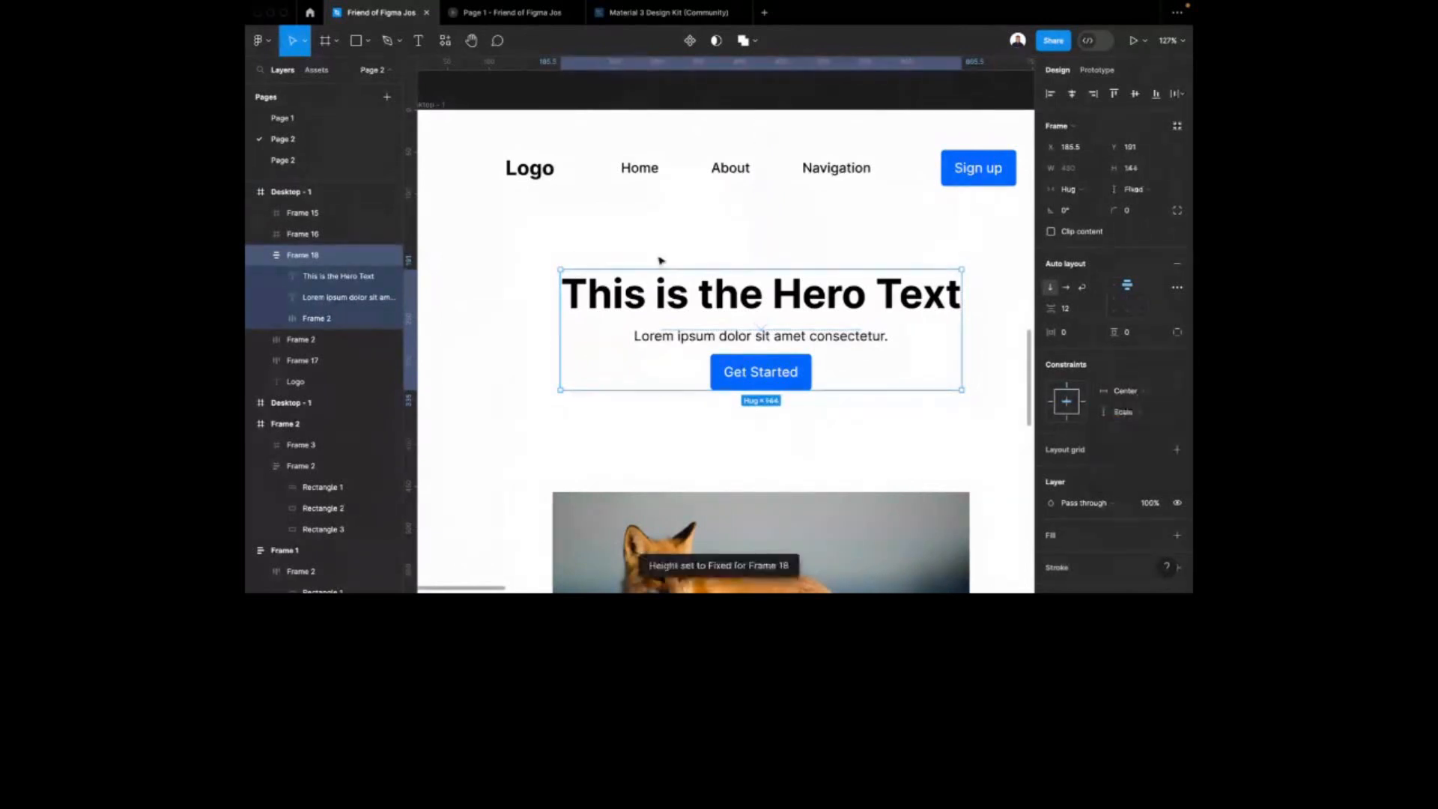
{"action": "scroll", "coordinate": [659, 263], "scroll_direction": "down", "scroll_amount": 5}
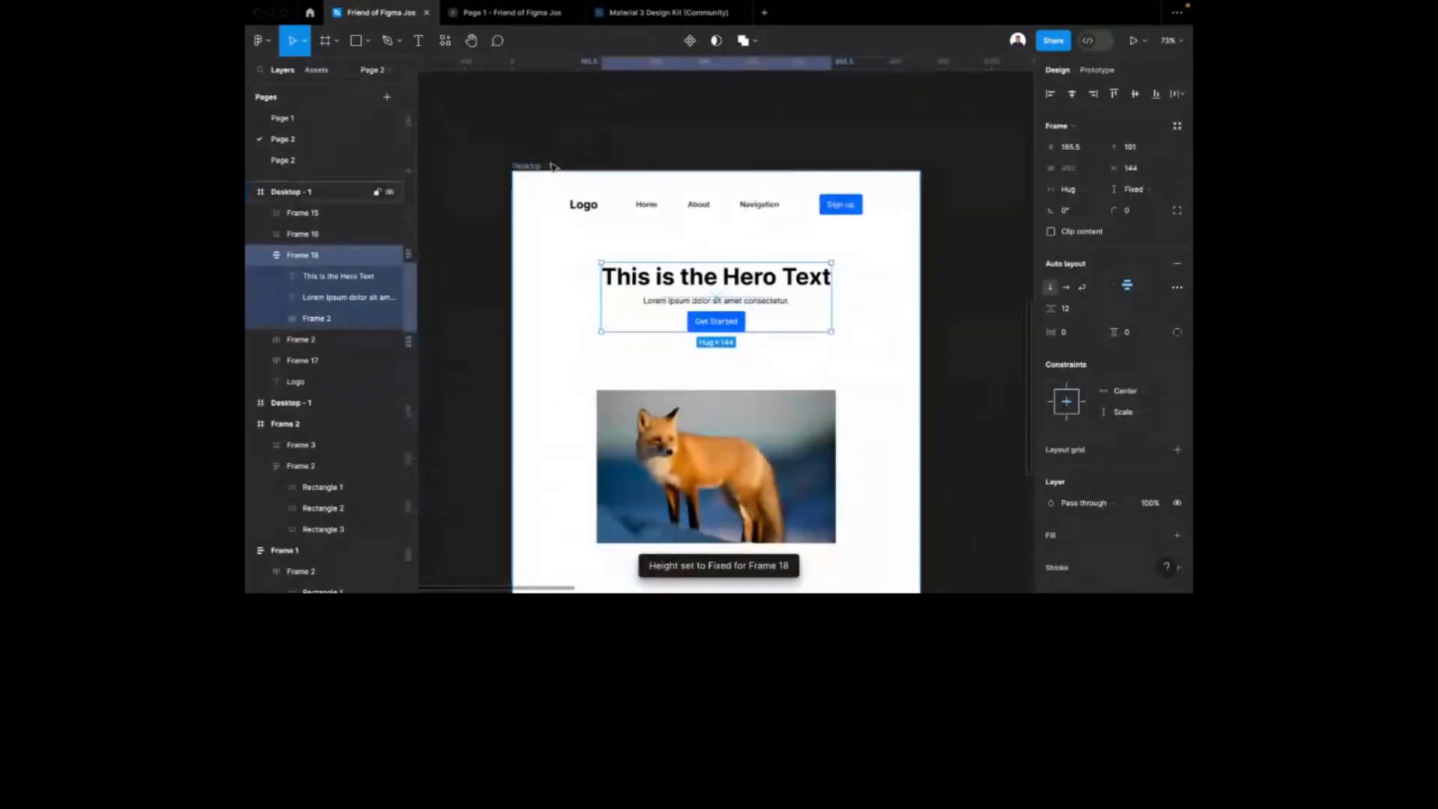
{"action": "left_click", "coordinate": [873, 278]}
{"action": "scroll", "coordinate": [804, 176], "scroll_direction": "up", "scroll_amount": 1}
{"action": "key", "text": "ctrl+z"}
Set the width of the Desktop - 1 frame to 1440
{"action": "left_click", "coordinate": [532, 161]}
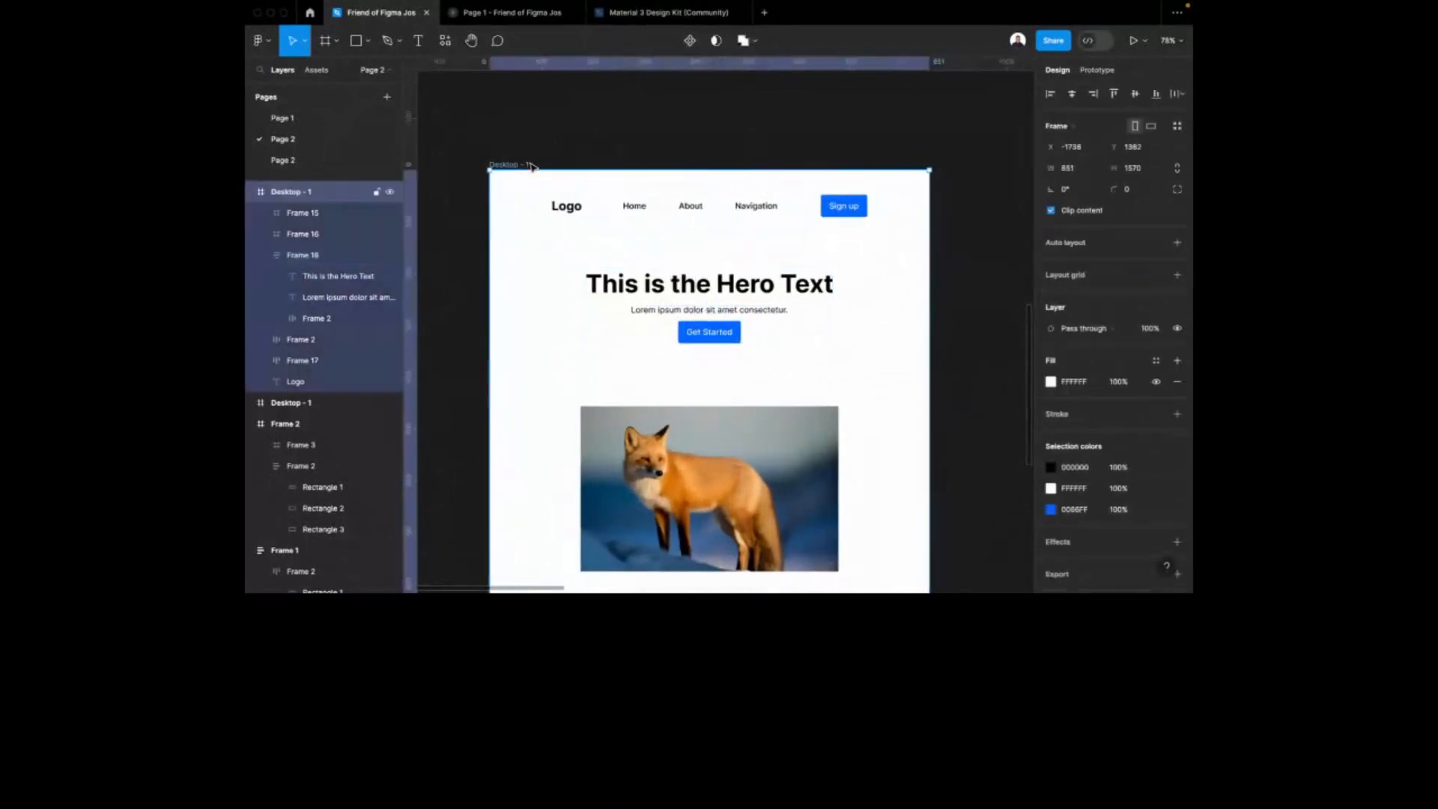
{"action": "left_click", "coordinate": [1073, 168]}
{"action": "type", "text": "1"}
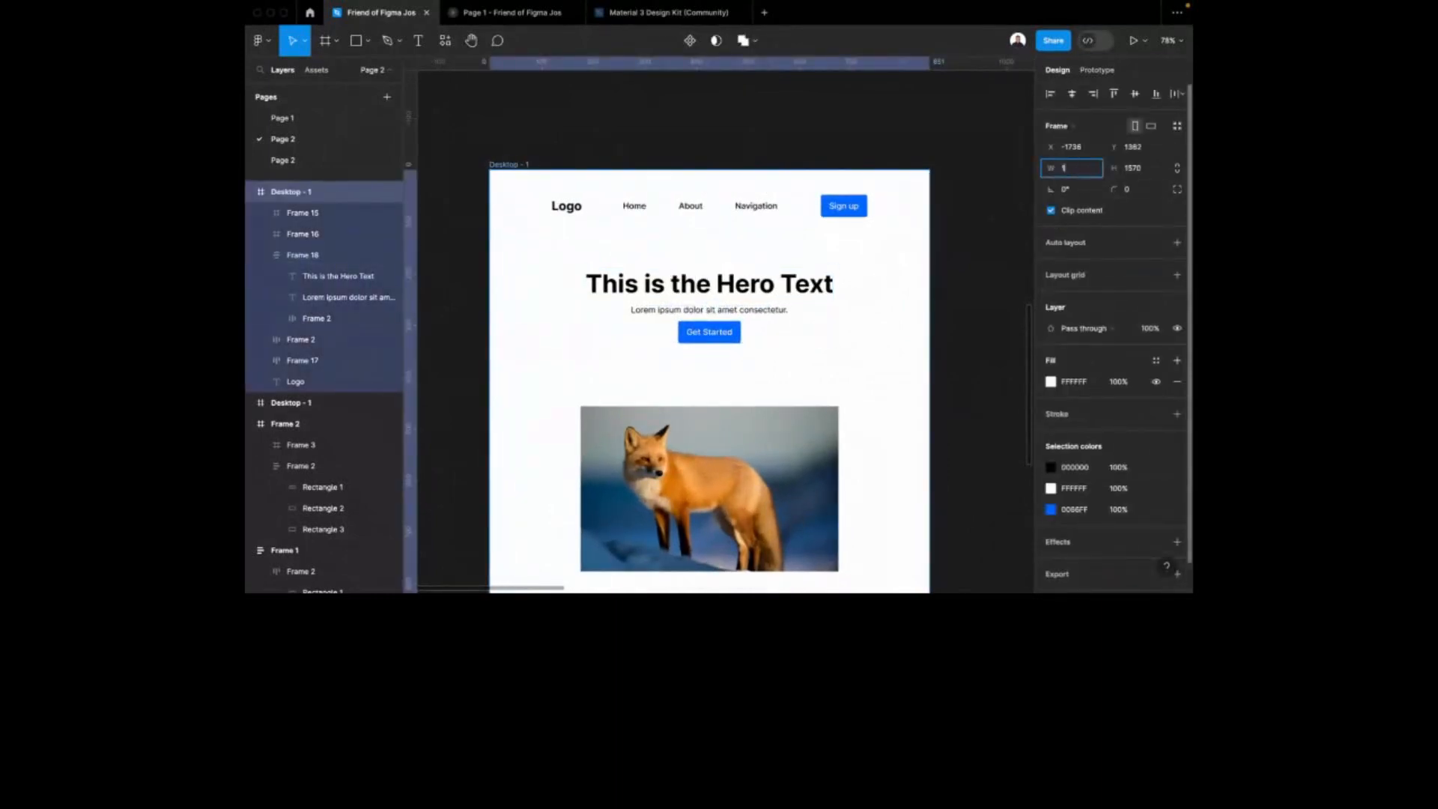
{"action": "type", "text": "440"}
{"action": "key", "text": "Return"}
{"action": "scroll", "coordinate": [700, 353], "scroll_direction": "right", "scroll_amount": 3}
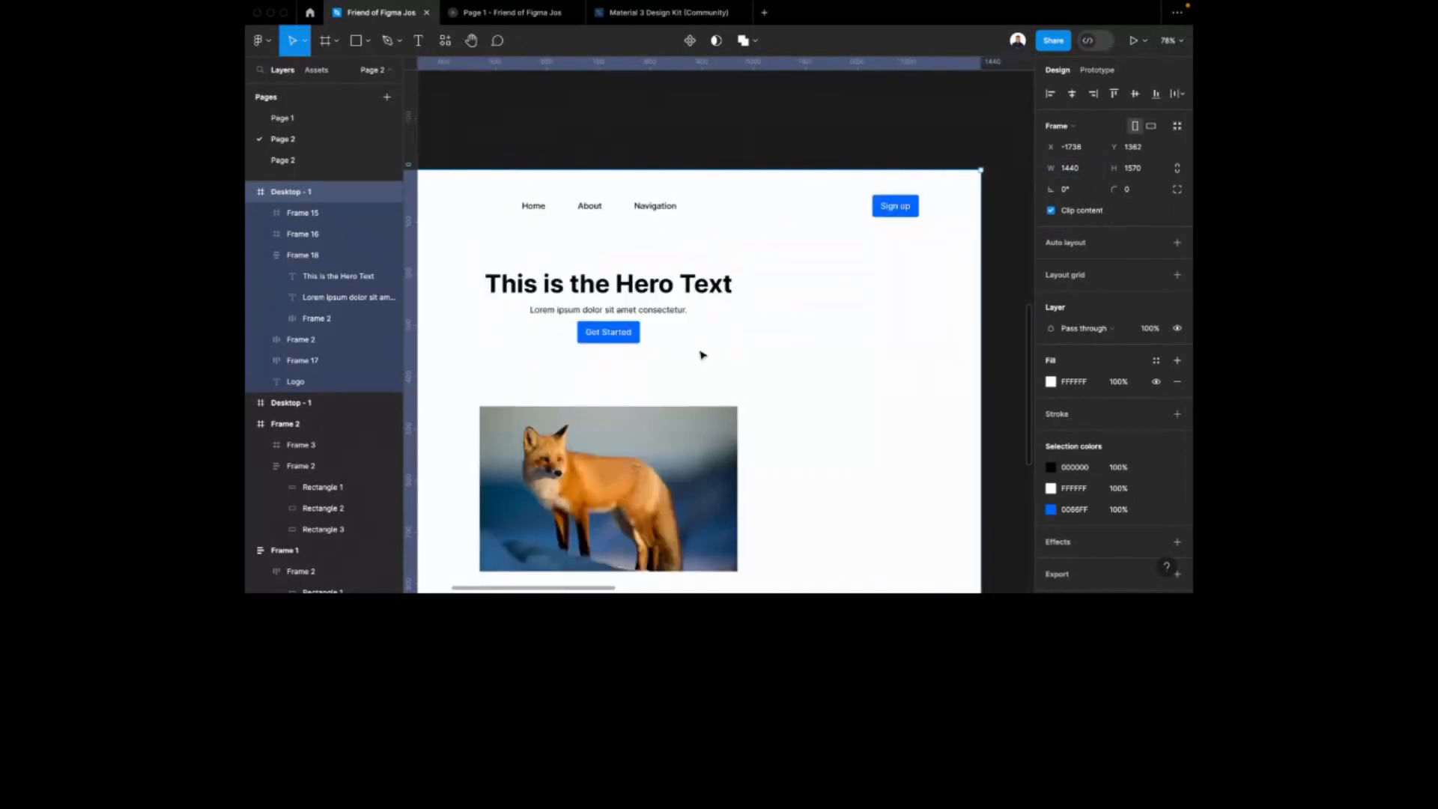
Set the vertical constraint of the hero content frame to Scale
{"action": "left_click", "coordinate": [693, 330]}
{"action": "left_click", "coordinate": [1149, 413]}
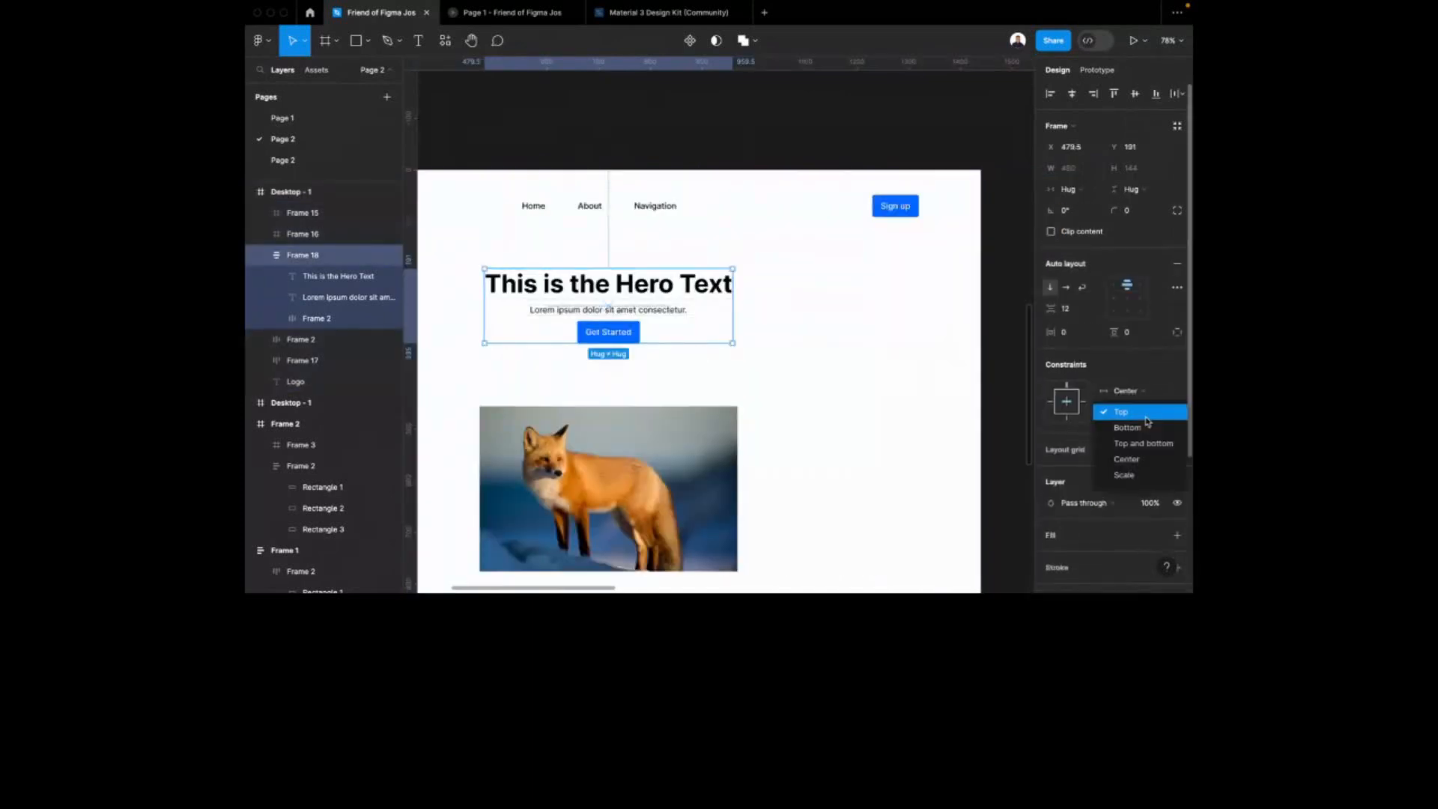
{"action": "left_click", "coordinate": [1124, 475]}
{"action": "scroll", "coordinate": [746, 225], "scroll_direction": "down", "scroll_amount": 3}
{"action": "scroll", "coordinate": [592, 189], "scroll_direction": "left", "scroll_amount": 2}
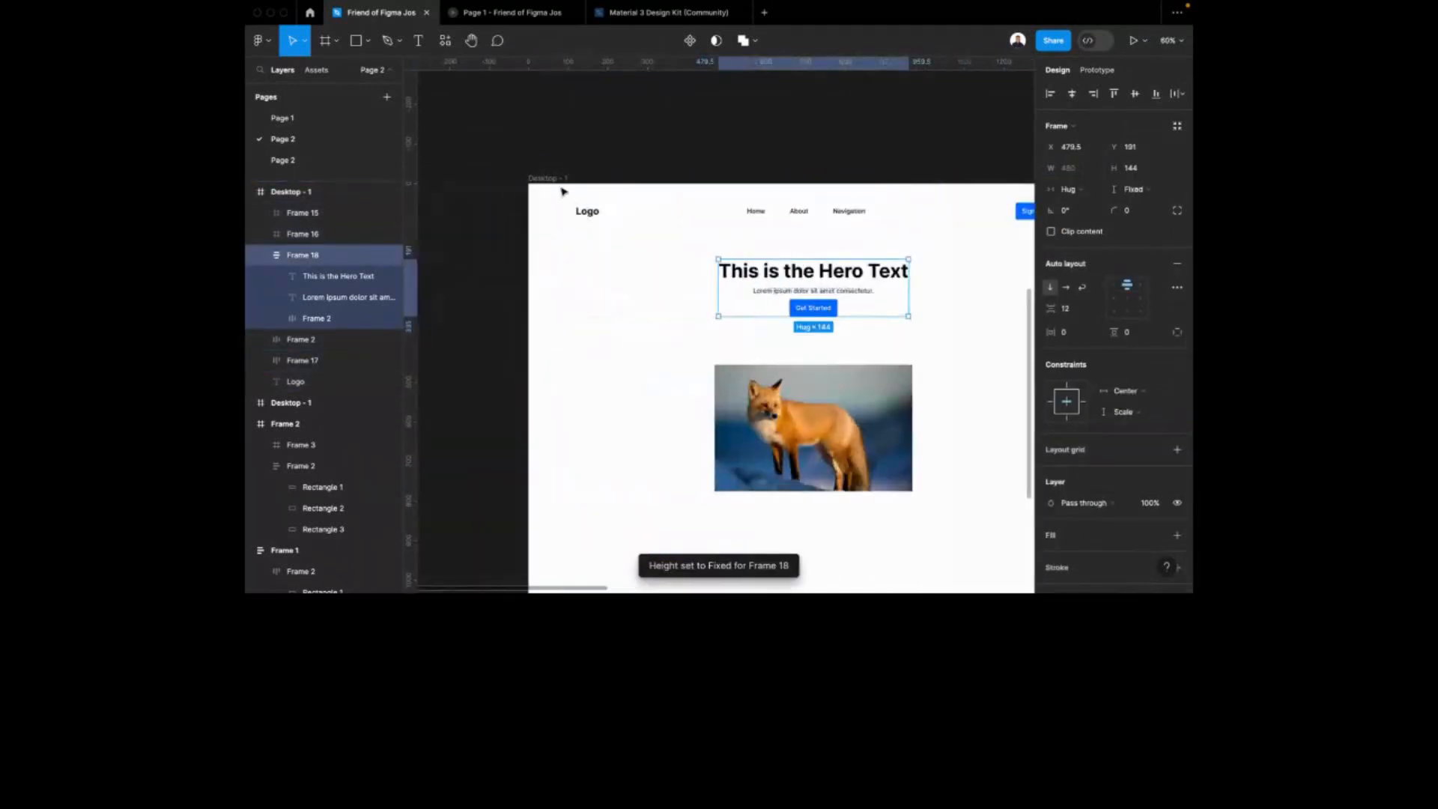
Narrow the Desktop - 1 frame to test how the hero content responds, and undo the resize
{"action": "left_click", "coordinate": [562, 180]}
{"action": "scroll", "coordinate": [1000, 286], "scroll_direction": "down", "scroll_amount": 2}
{"action": "left_click_drag", "start_coordinate": [1000, 286], "coordinate": [629, 299]}
{"action": "key", "text": "ctrl+z"}
Check the sizing of the hero heading and Get Started button, and set the hero content frame's horizontal constraint to Scale
{"action": "scroll", "coordinate": [806, 247], "scroll_direction": "up", "scroll_amount": 5}
{"action": "left_click", "coordinate": [329, 255]}
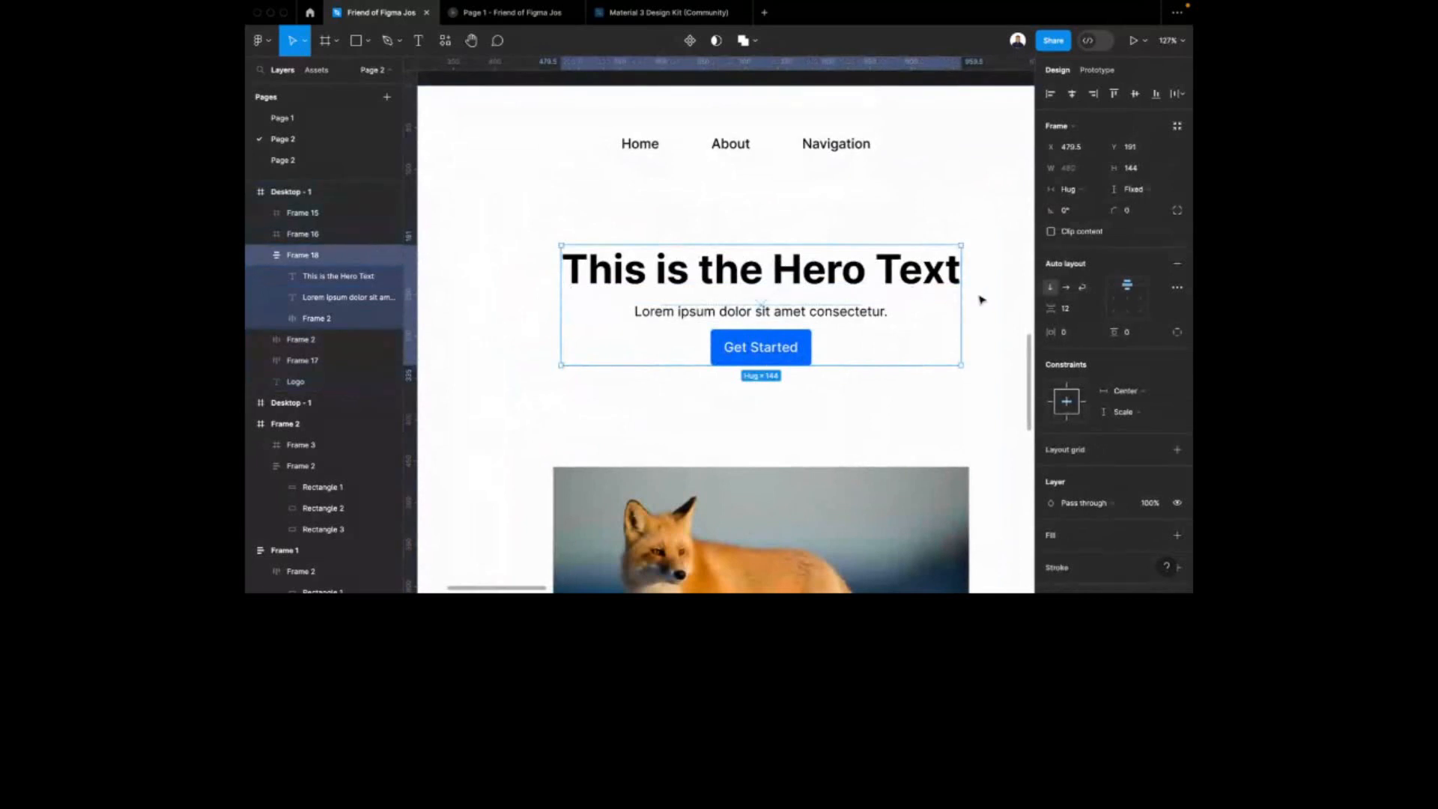
{"action": "left_click", "coordinate": [843, 276]}
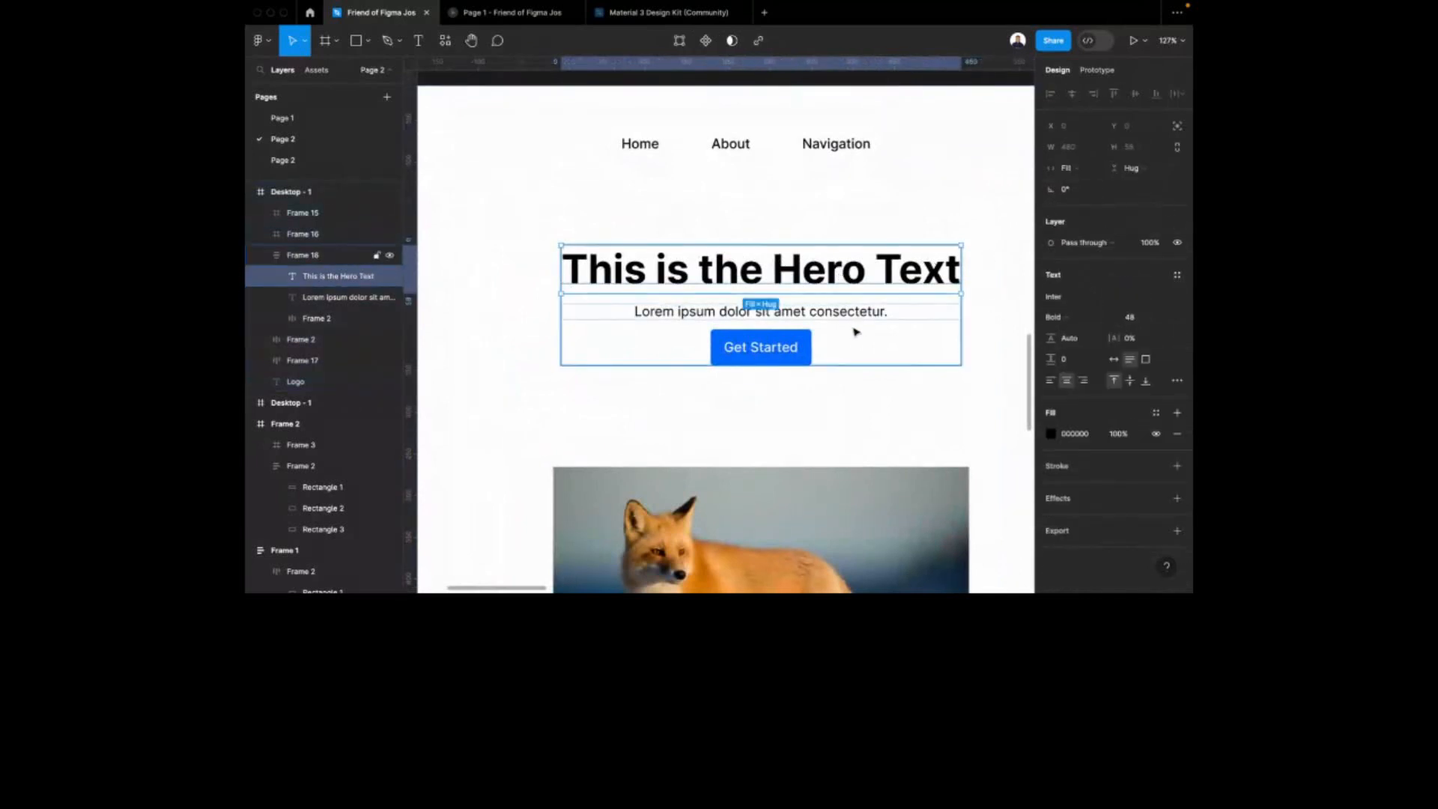
{"action": "key", "text": "Tab"}
{"action": "key", "text": "Tab"}
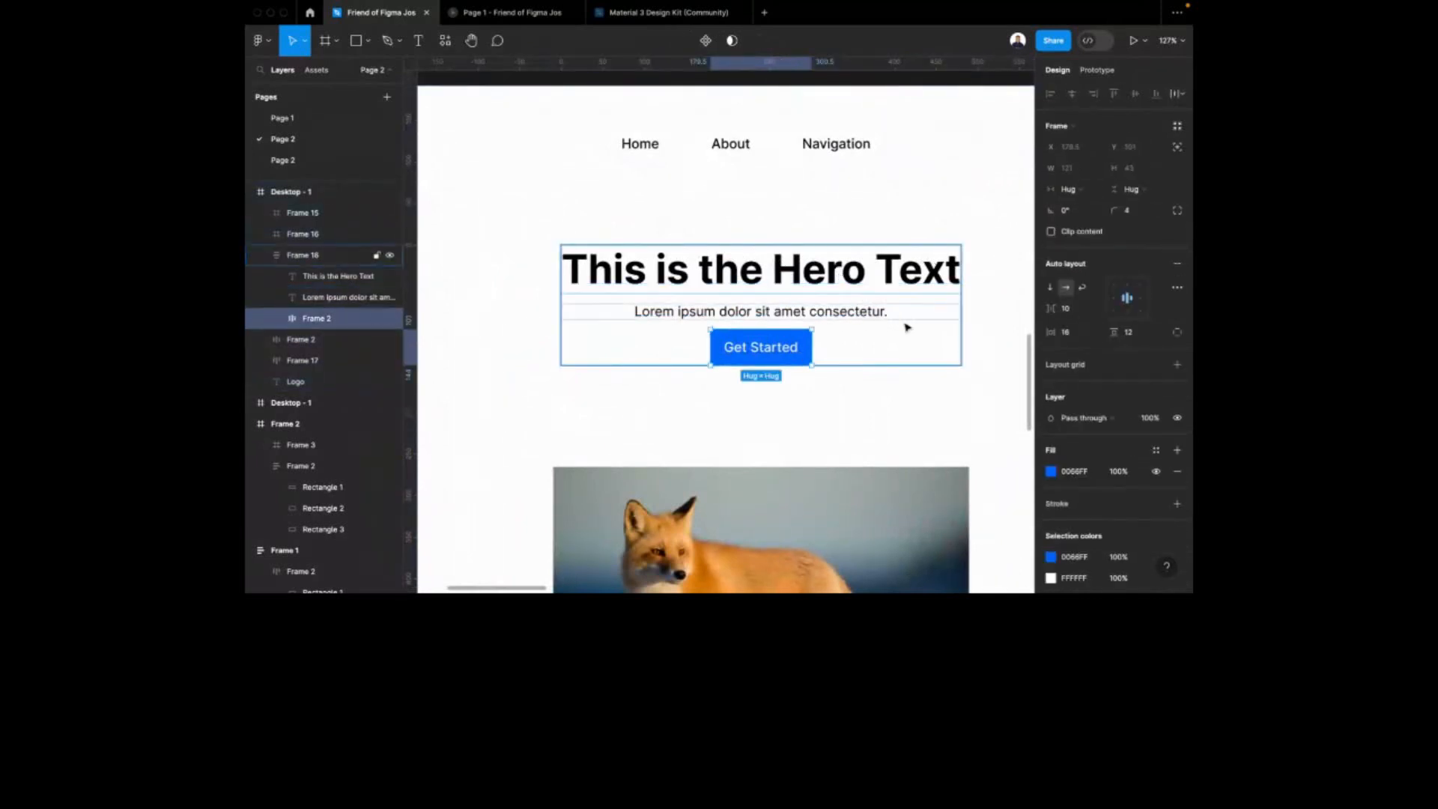
{"action": "left_click", "coordinate": [907, 328]}
{"action": "left_click", "coordinate": [1150, 391]}
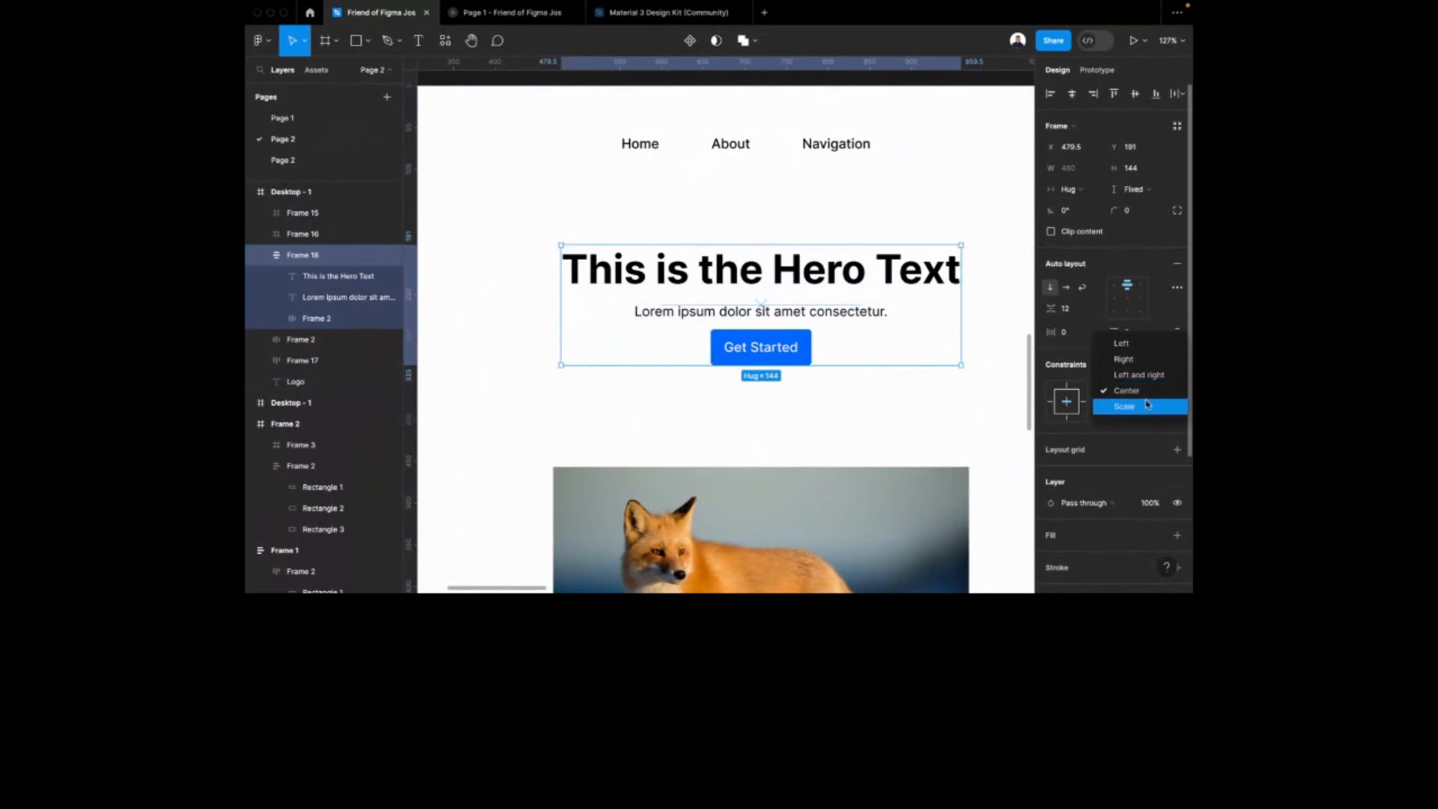
{"action": "left_click", "coordinate": [1147, 405]}
{"action": "scroll", "coordinate": [746, 231], "scroll_direction": "down", "scroll_amount": 5}
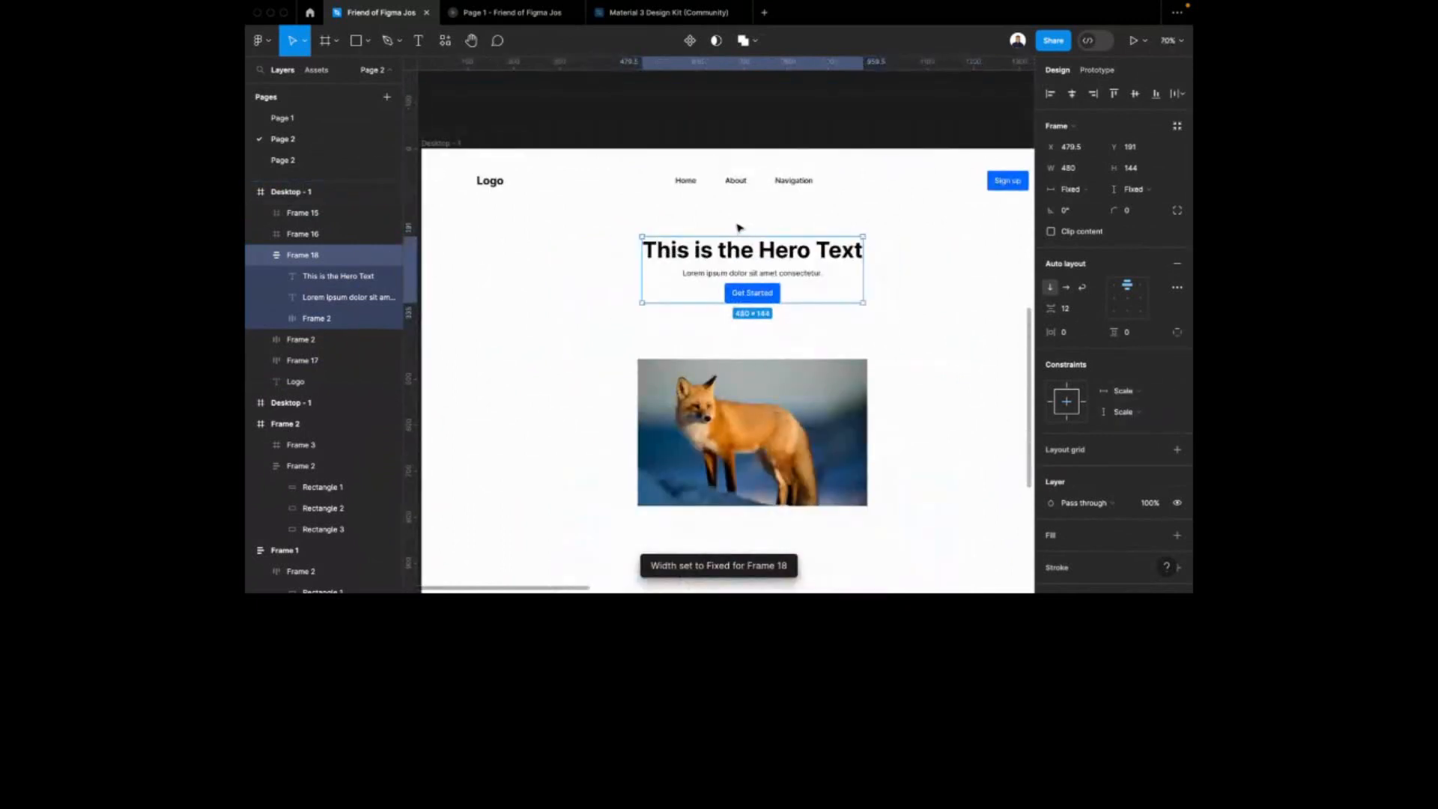
Narrow the Desktop - 1 frame to about 1374 wide to test its content's scaling, and restore its width to 1440
{"action": "left_click", "coordinate": [454, 146]}
{"action": "scroll", "coordinate": [594, 196], "scroll_direction": "down", "scroll_amount": 2}
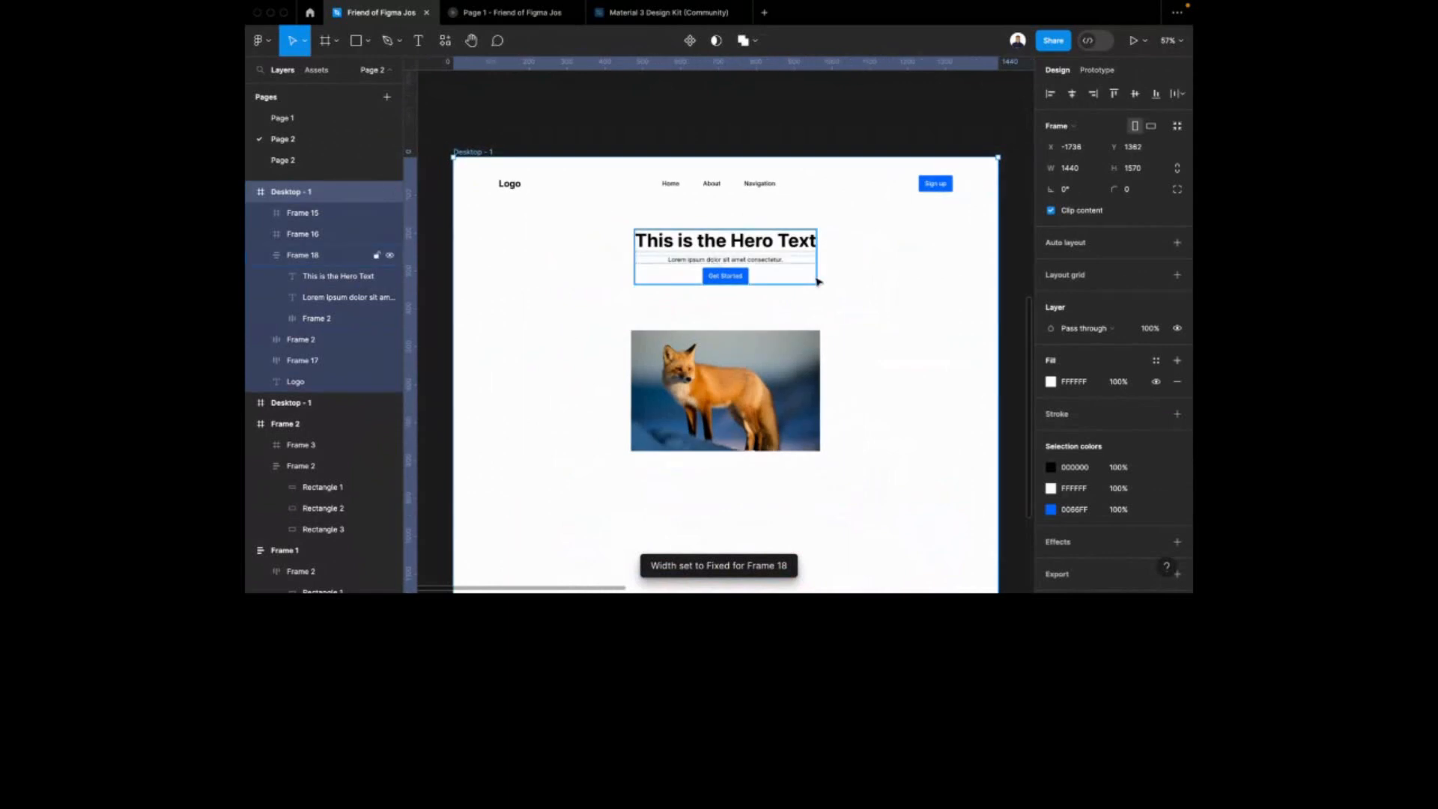
{"action": "left_click_drag", "start_coordinate": [999, 282], "coordinate": [973, 224]}
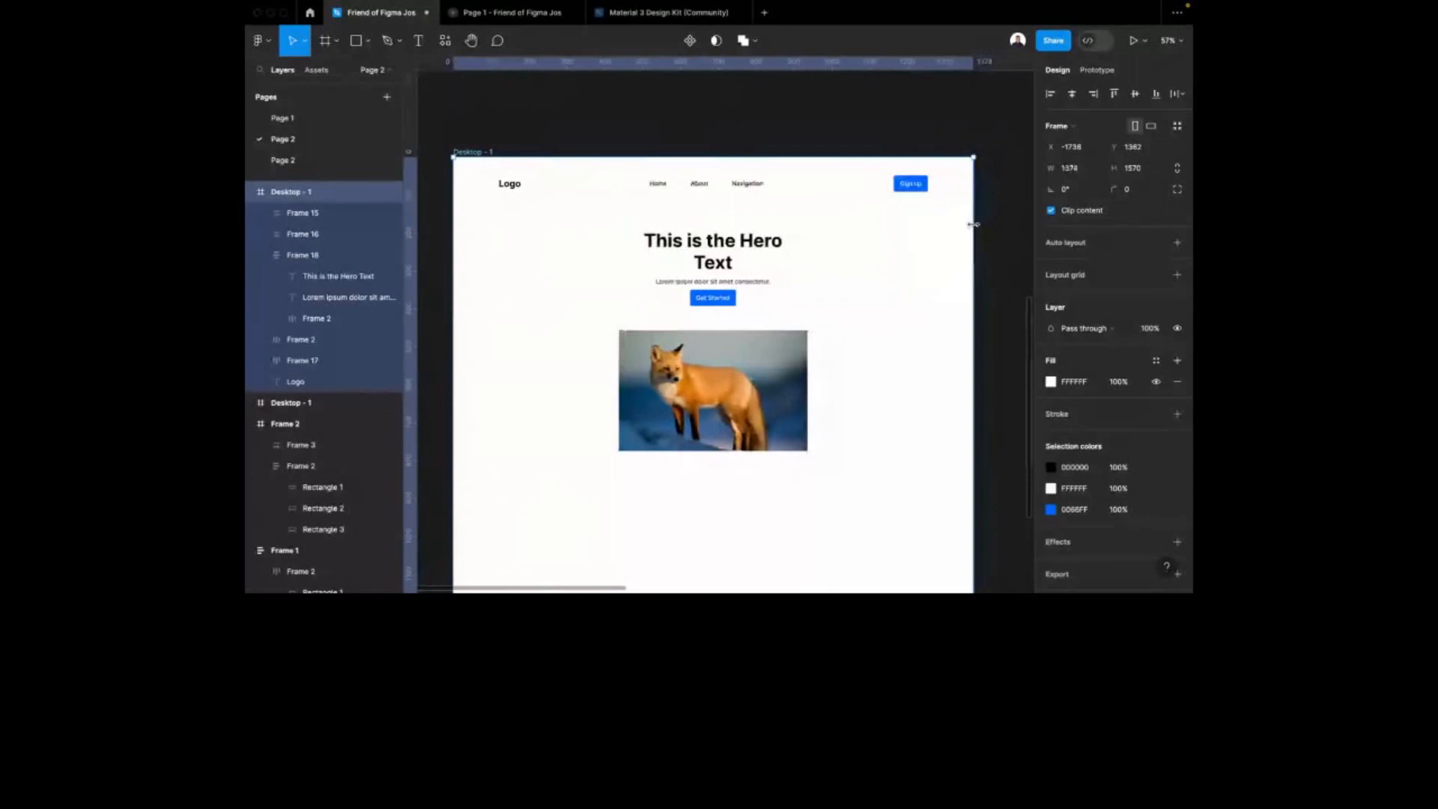
{"action": "left_click", "coordinate": [1077, 173]}
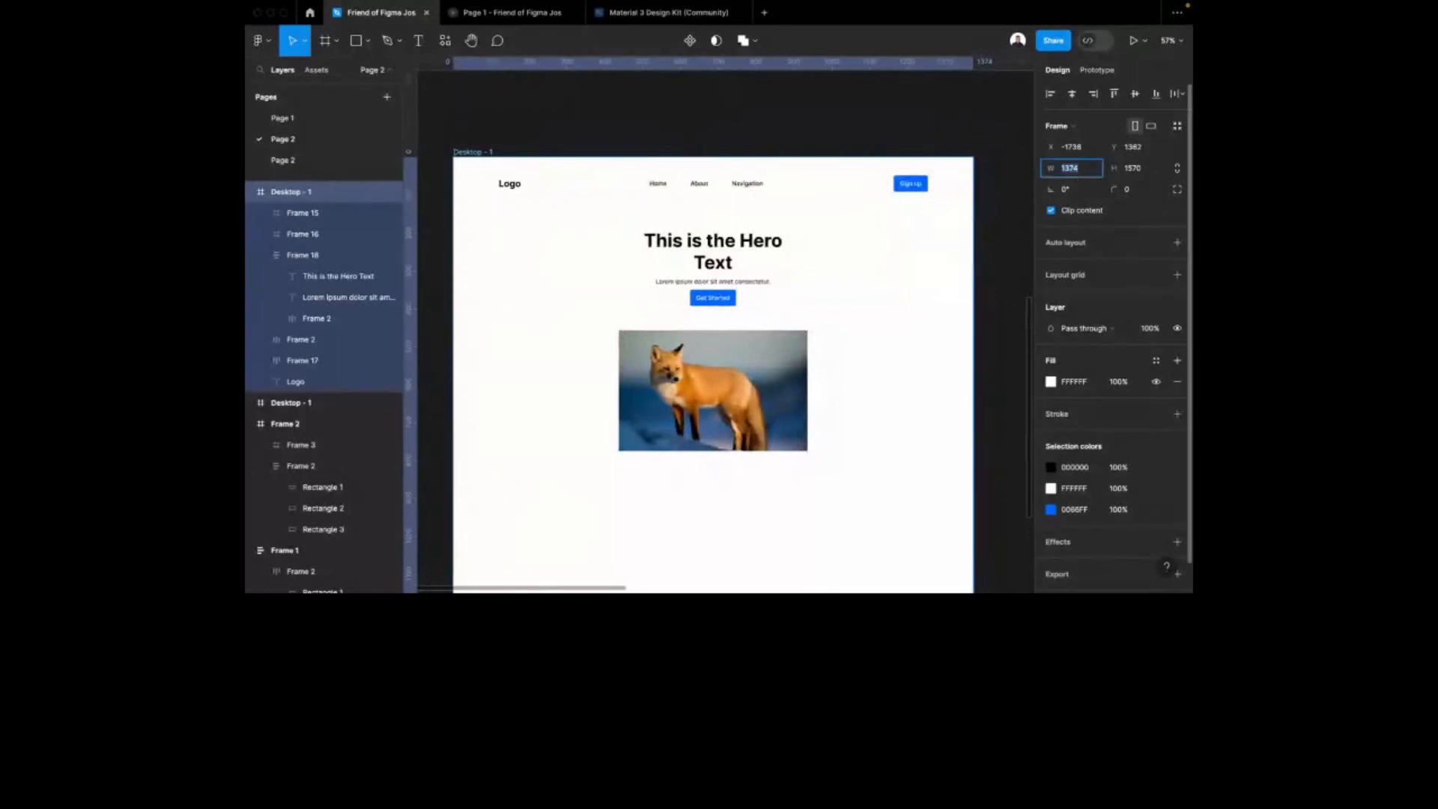
{"action": "key", "text": "Return"}
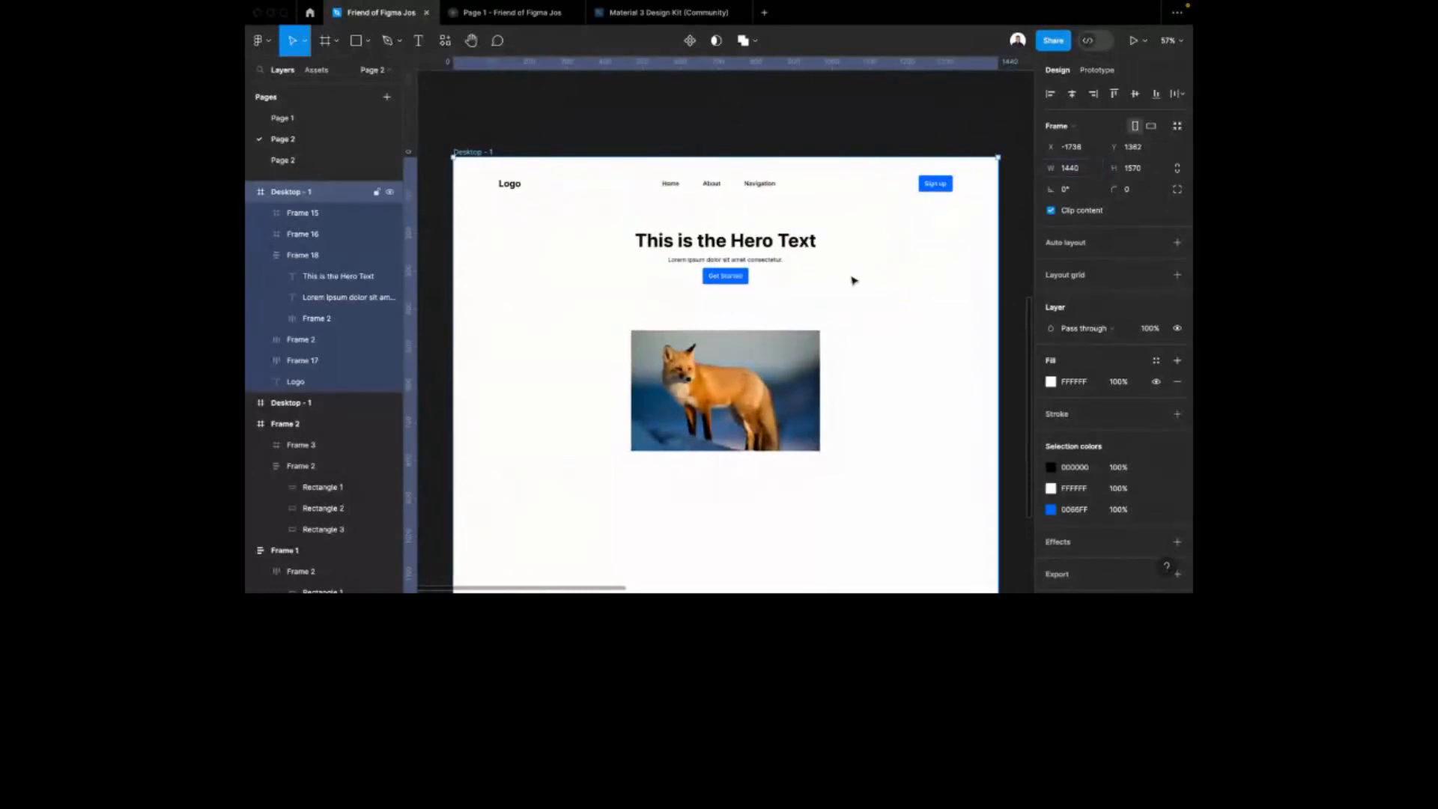
Duplicate the Desktop - 1 frame beside the original
{"action": "scroll", "coordinate": [854, 280], "scroll_direction": "down", "scroll_amount": 2}
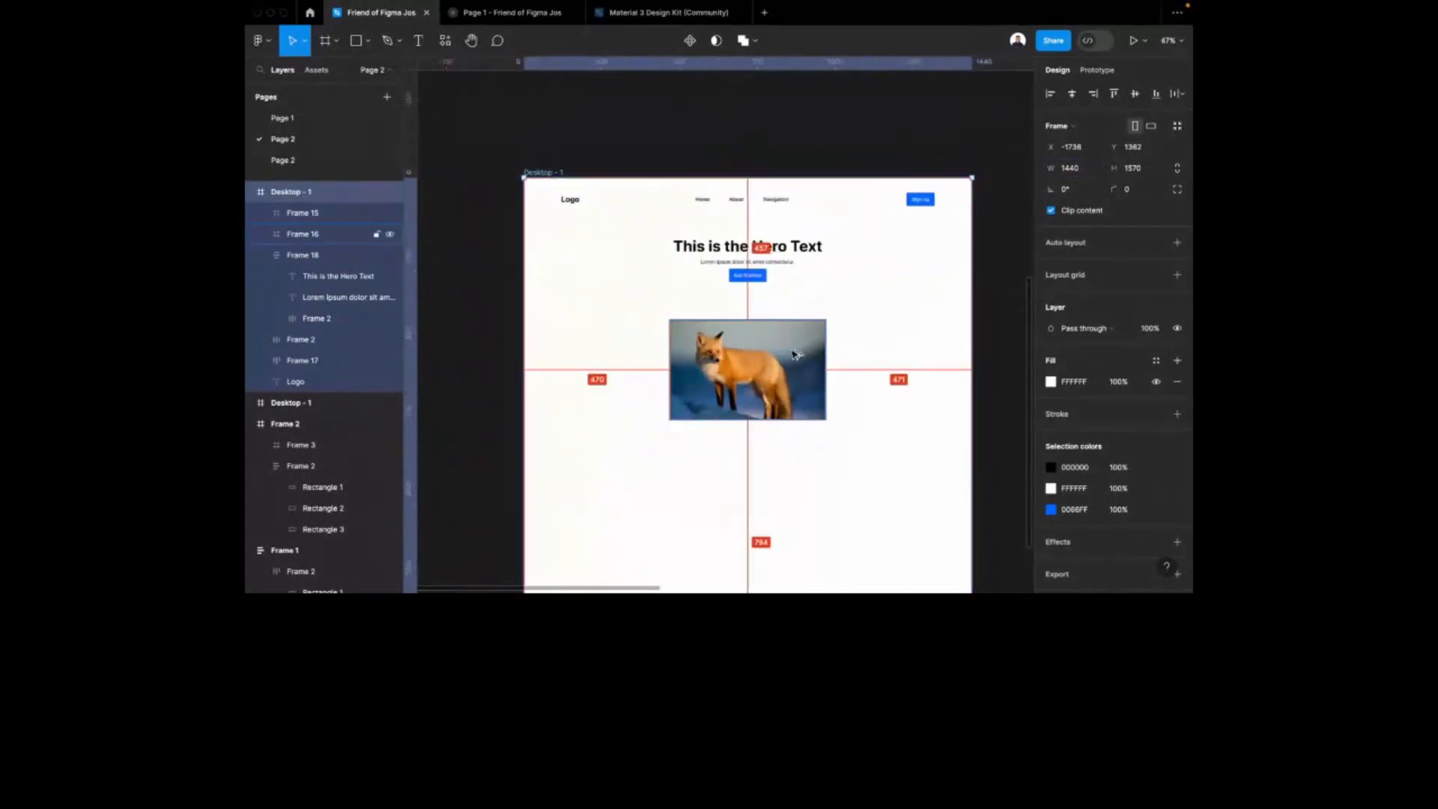
{"action": "key", "text": "ctrl+d"}
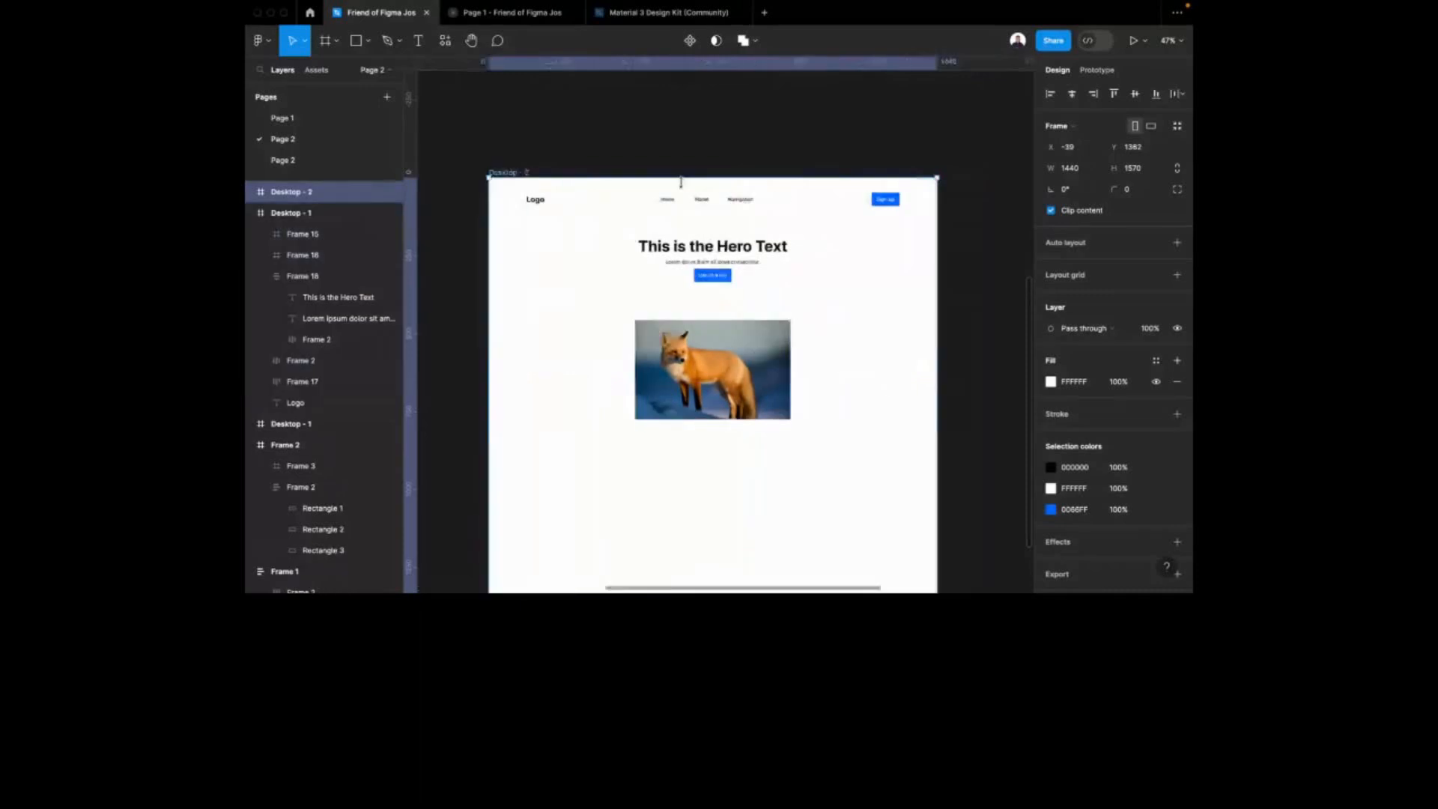
{"action": "scroll", "coordinate": [681, 182], "scroll_direction": "down", "scroll_amount": 3}
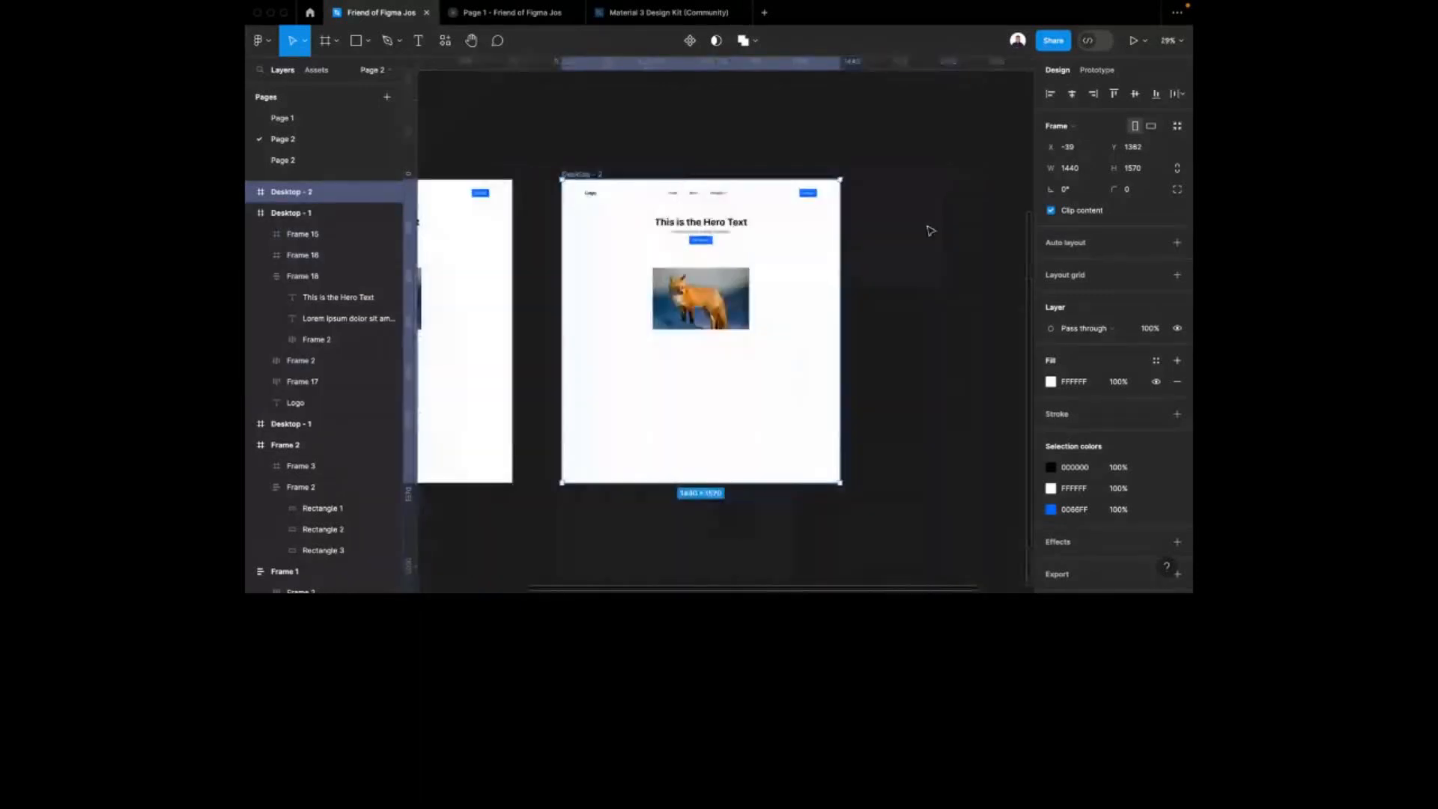
Add a frame with the iPad mini 8.3 tablet preset in the empty canvas beside the duplicated desktop frame
{"action": "left_click", "coordinate": [965, 226]}
{"action": "scroll", "coordinate": [966, 226], "scroll_direction": "right", "scroll_amount": 5}
{"action": "key", "text": "f"}
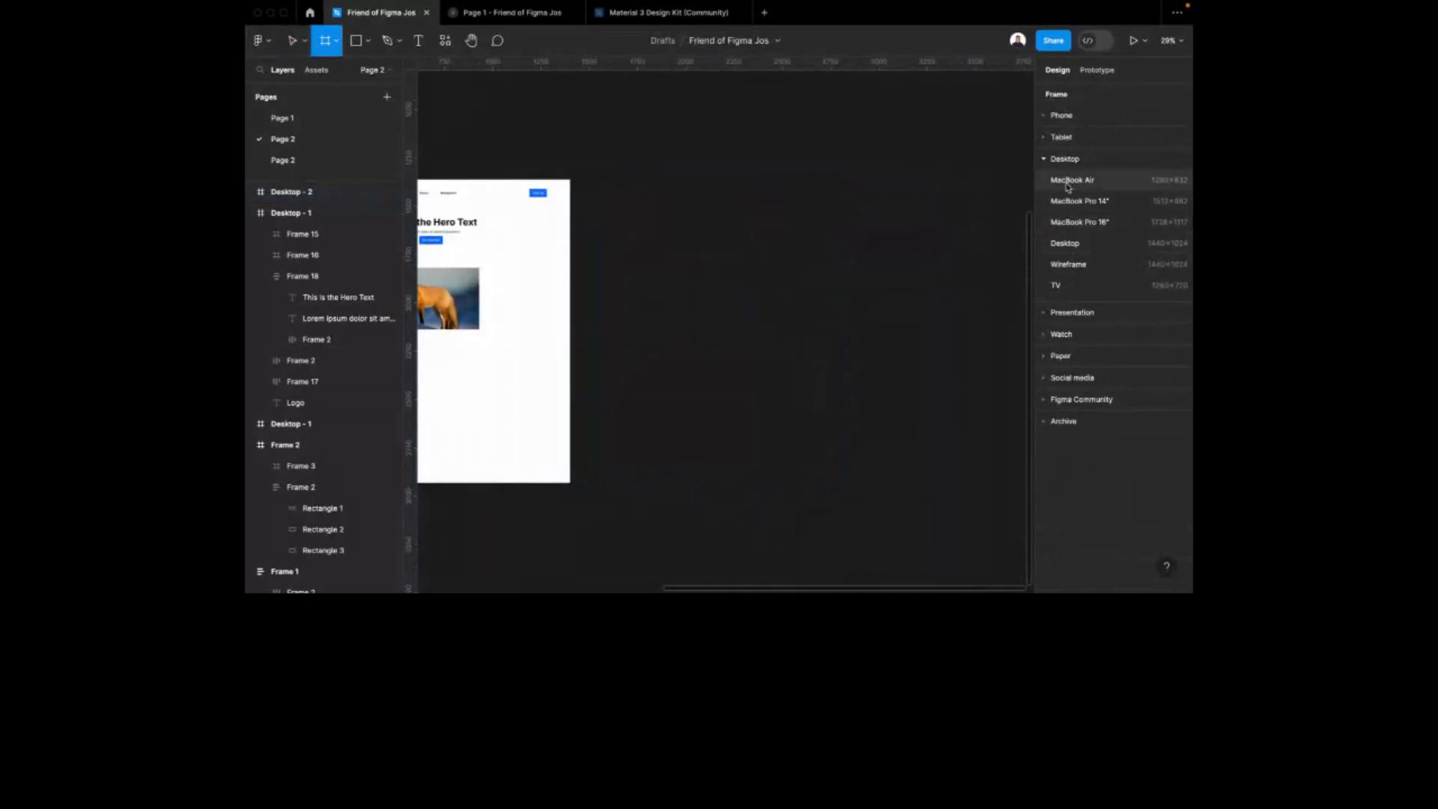
{"action": "left_click", "coordinate": [1049, 161]}
{"action": "left_click", "coordinate": [1049, 141]}
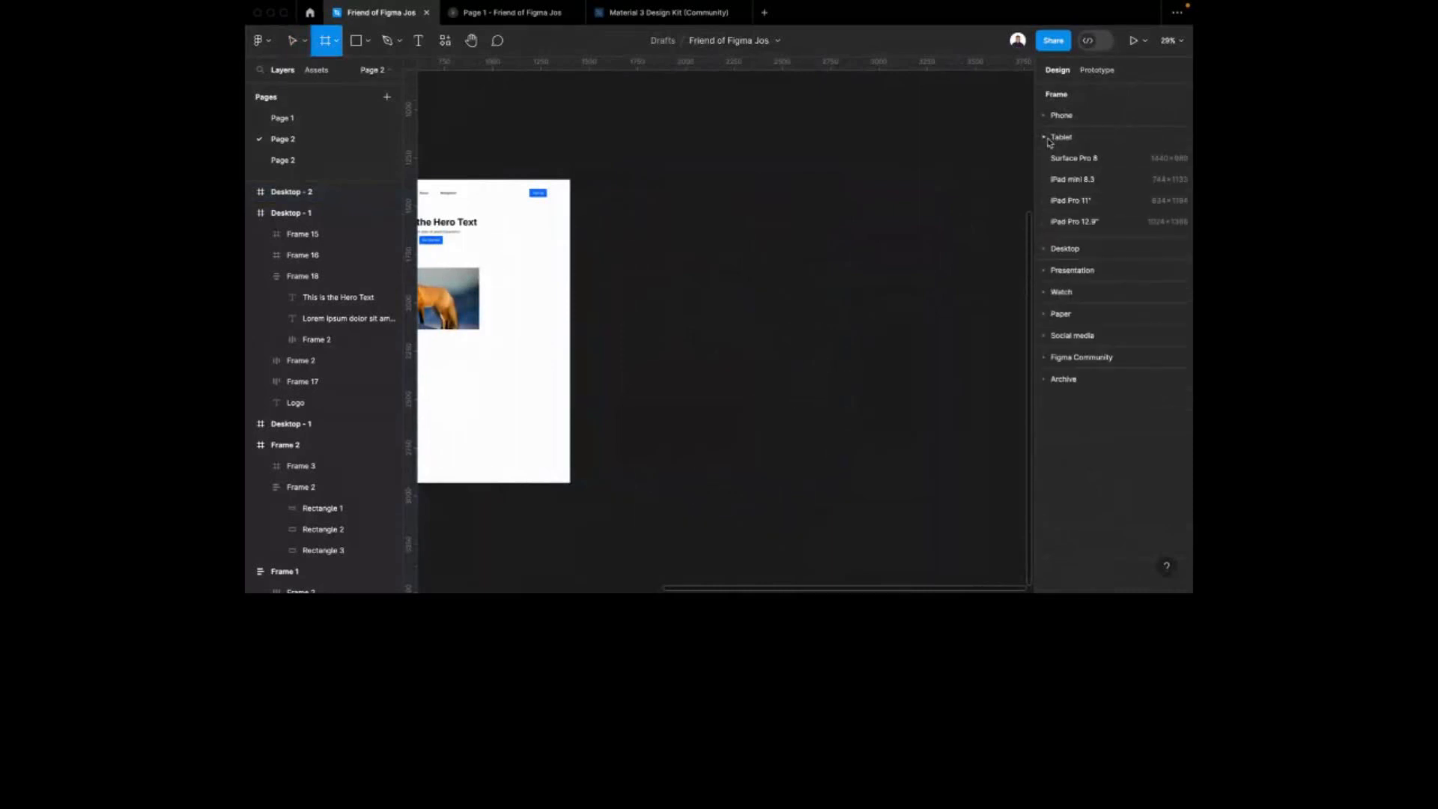
{"action": "left_click", "coordinate": [1074, 181]}
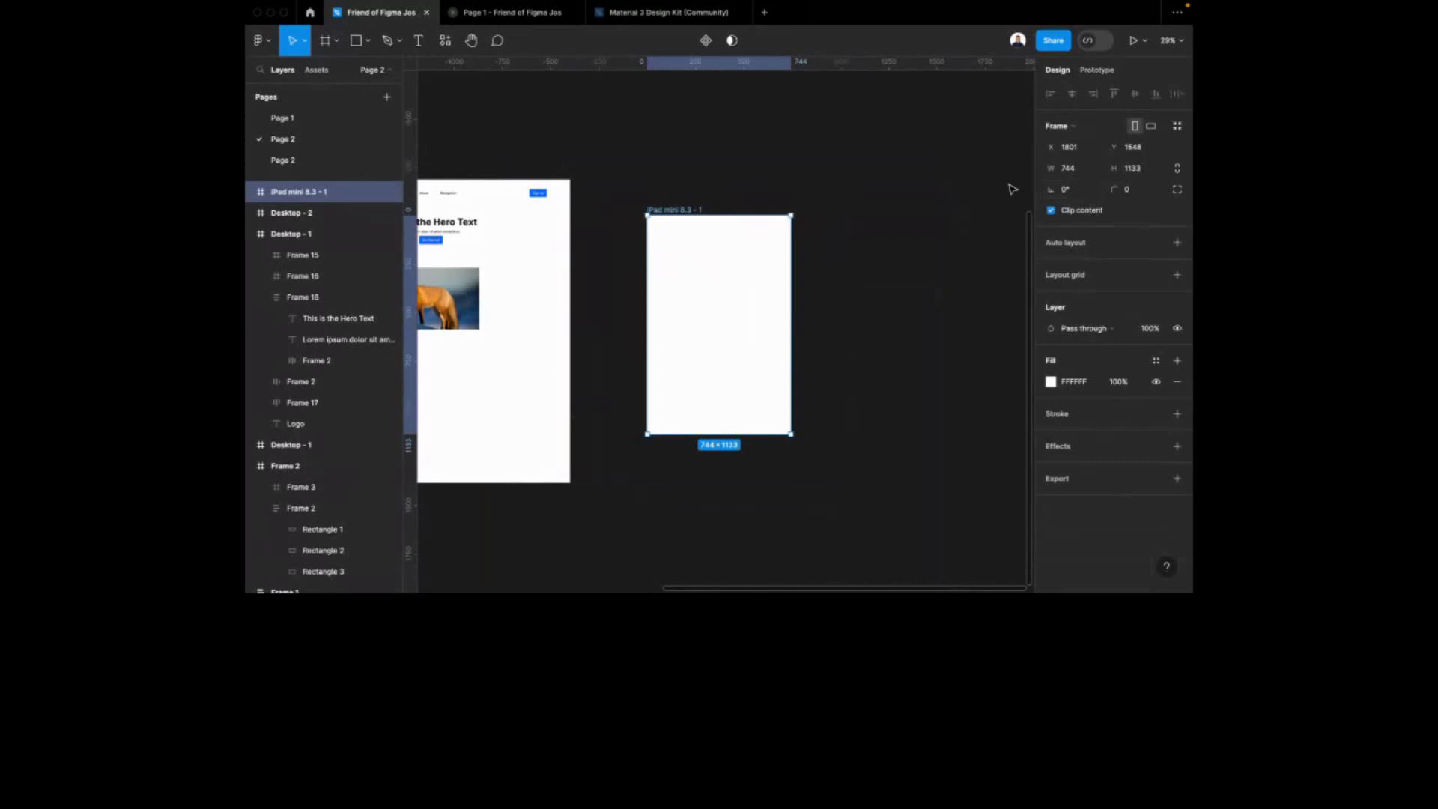
Set the width of the Desktop - 2 frame to 744 to match the iPad mini frame
{"action": "scroll", "coordinate": [604, 251], "scroll_direction": "up", "scroll_amount": 5}
{"action": "left_click", "coordinate": [1087, 173]}
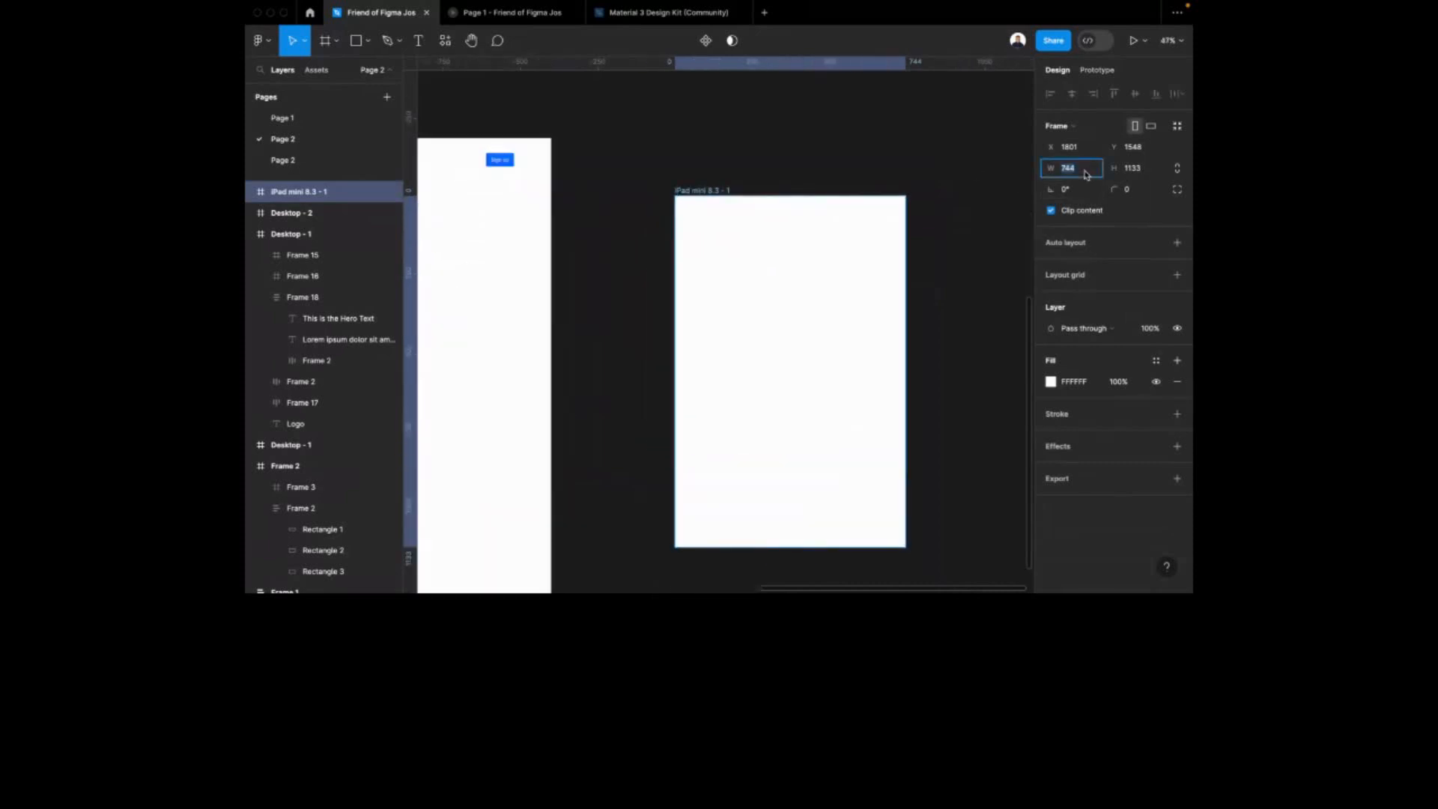
{"action": "scroll", "coordinate": [690, 150], "scroll_direction": "left", "scroll_amount": 5}
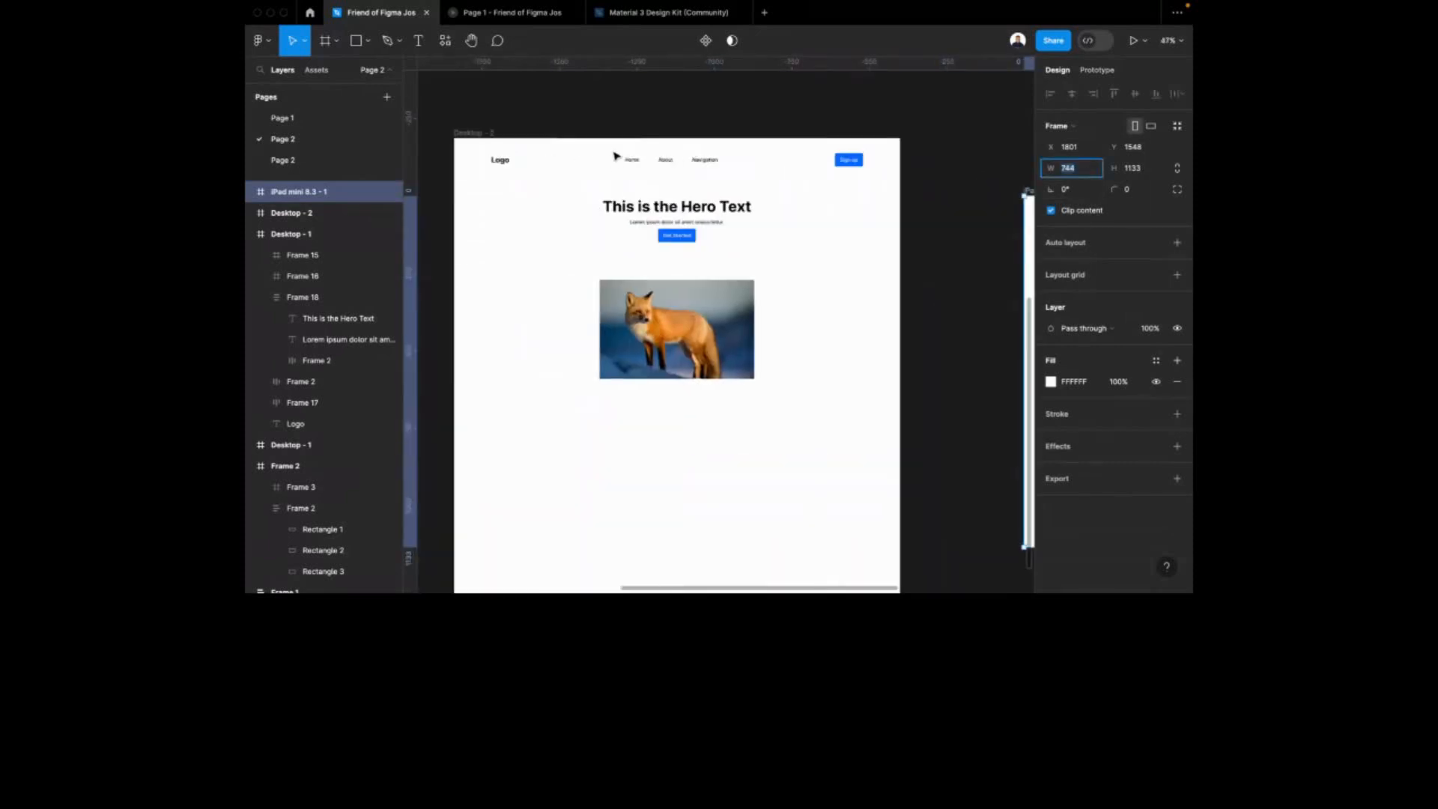
{"action": "left_click", "coordinate": [474, 134]}
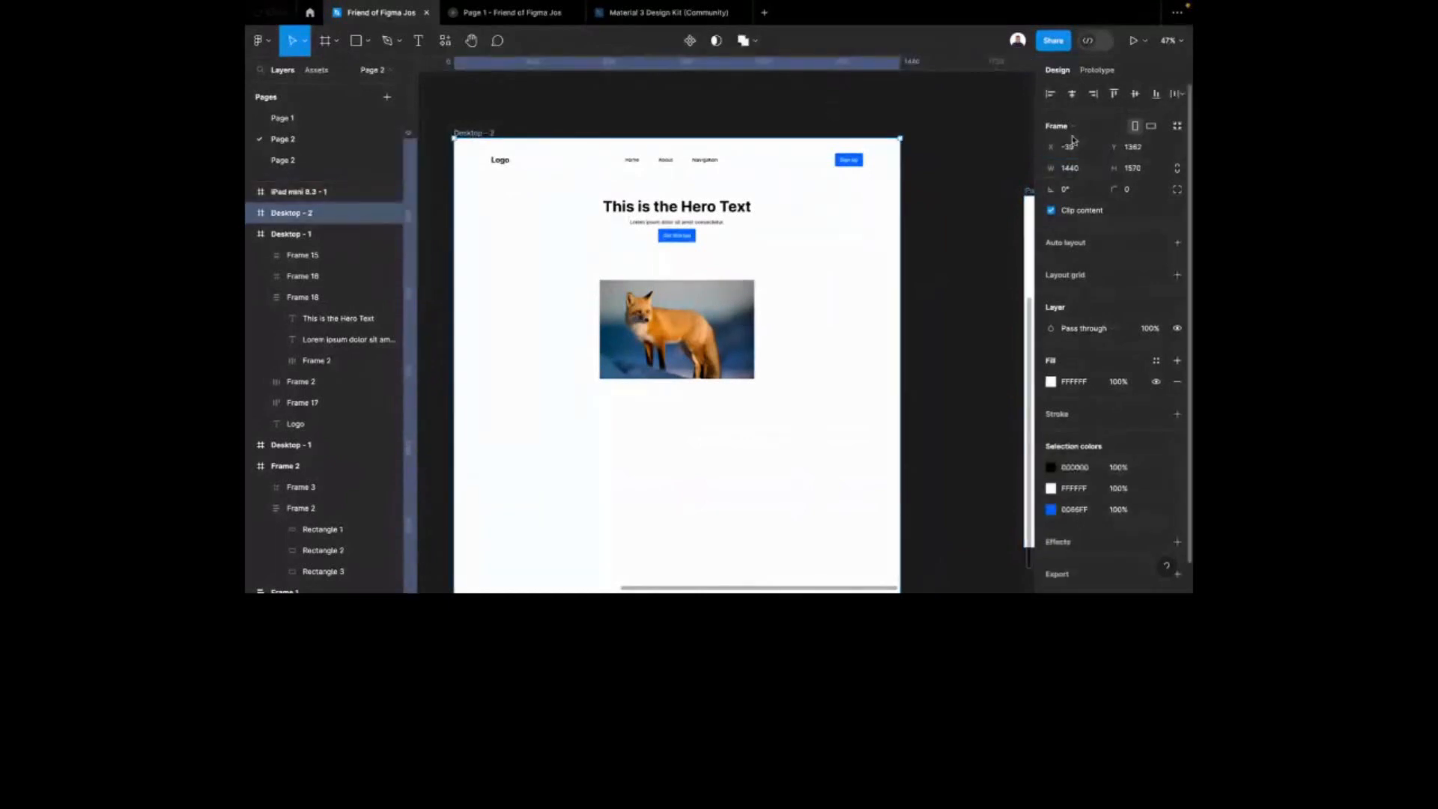
{"action": "left_click", "coordinate": [1070, 168]}
{"action": "type", "text": "744"}
{"action": "left_click", "coordinate": [941, 199]}
{"action": "scroll", "coordinate": [700, 175], "scroll_direction": "left", "scroll_amount": 1}
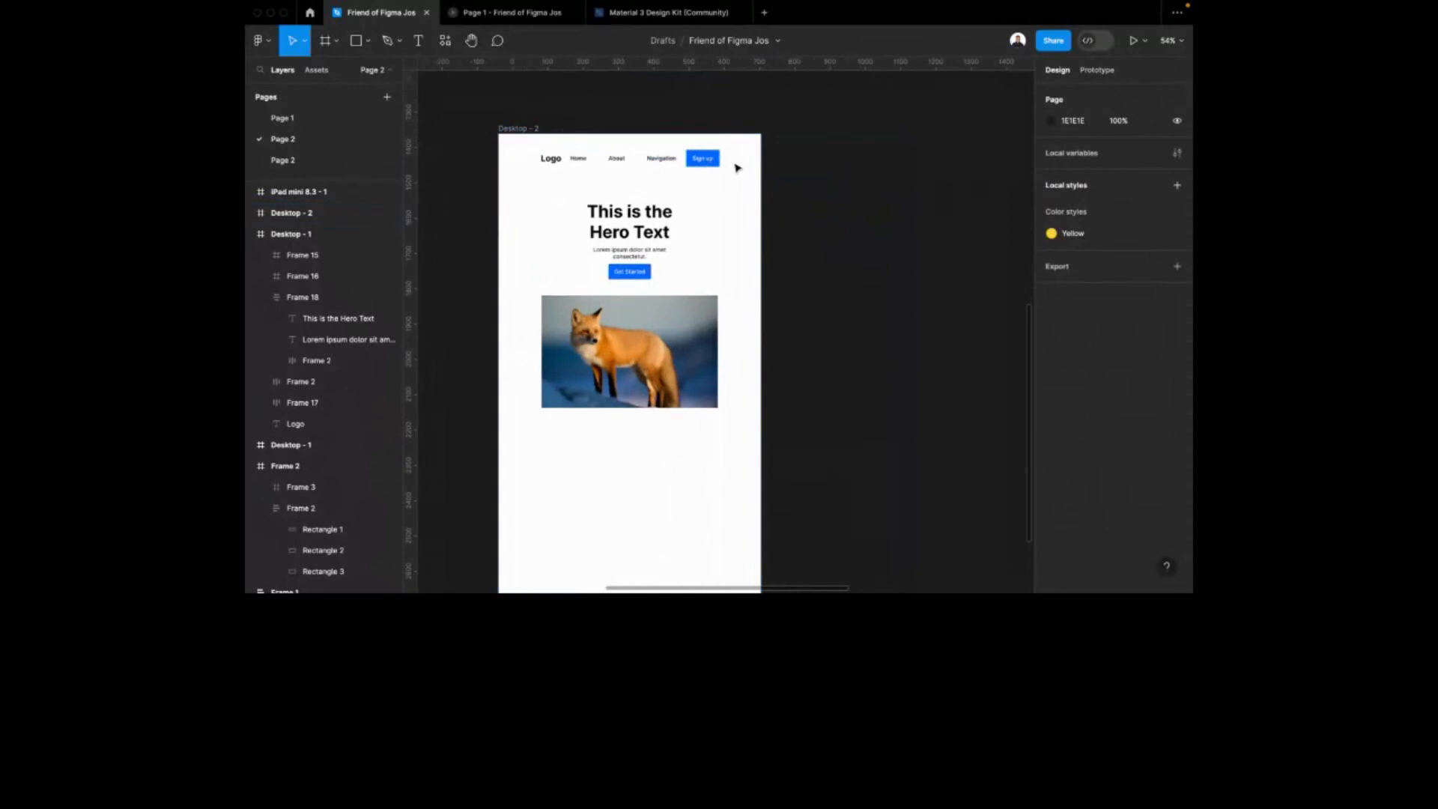
Examine the layout of the Home, About and Navigation links in the narrowed Desktop - 2 header
{"action": "scroll", "coordinate": [671, 283], "scroll_direction": "up", "scroll_amount": 2}
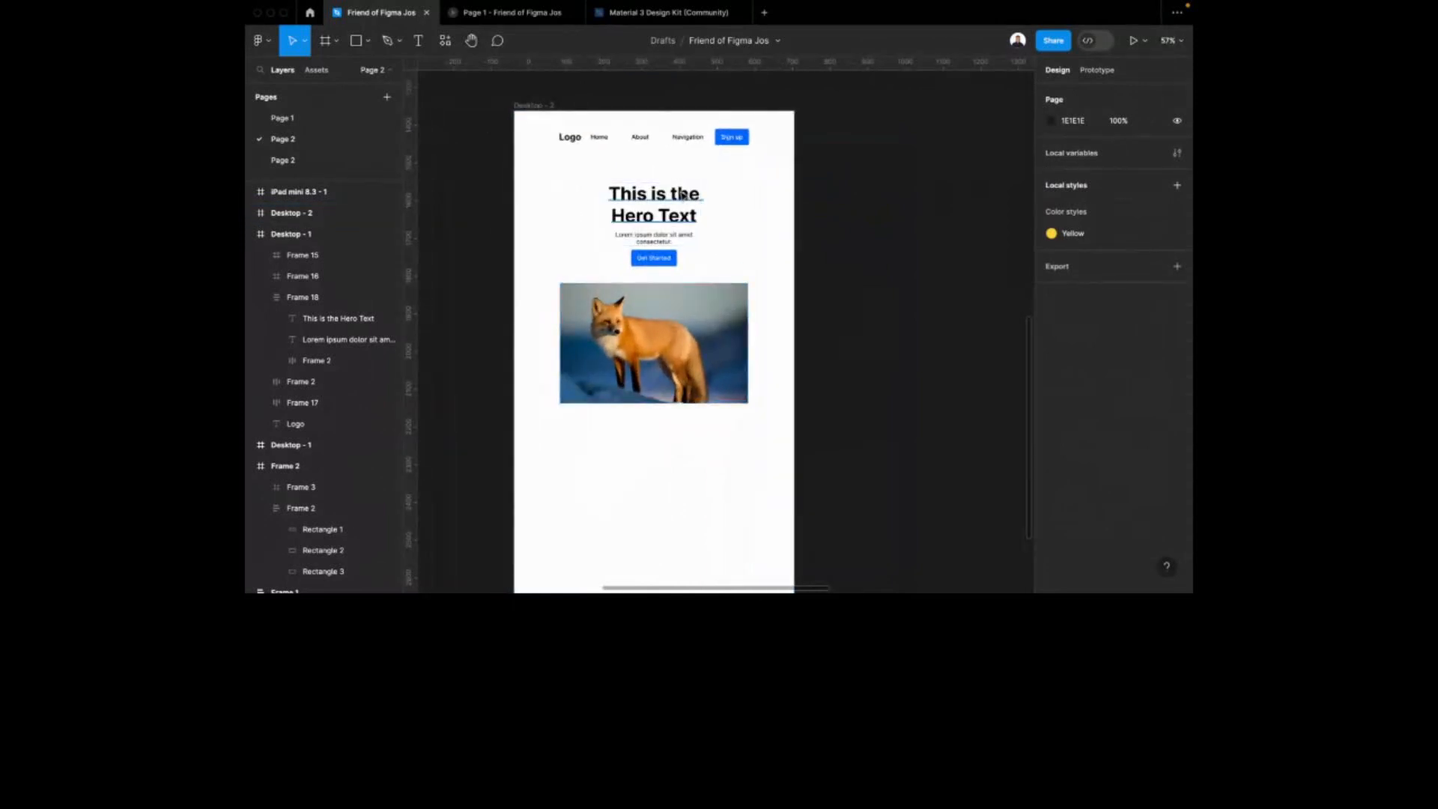
{"action": "scroll", "coordinate": [684, 194], "scroll_direction": "up", "scroll_amount": 1}
{"action": "scroll", "coordinate": [683, 194], "scroll_direction": "up", "scroll_amount": 2}
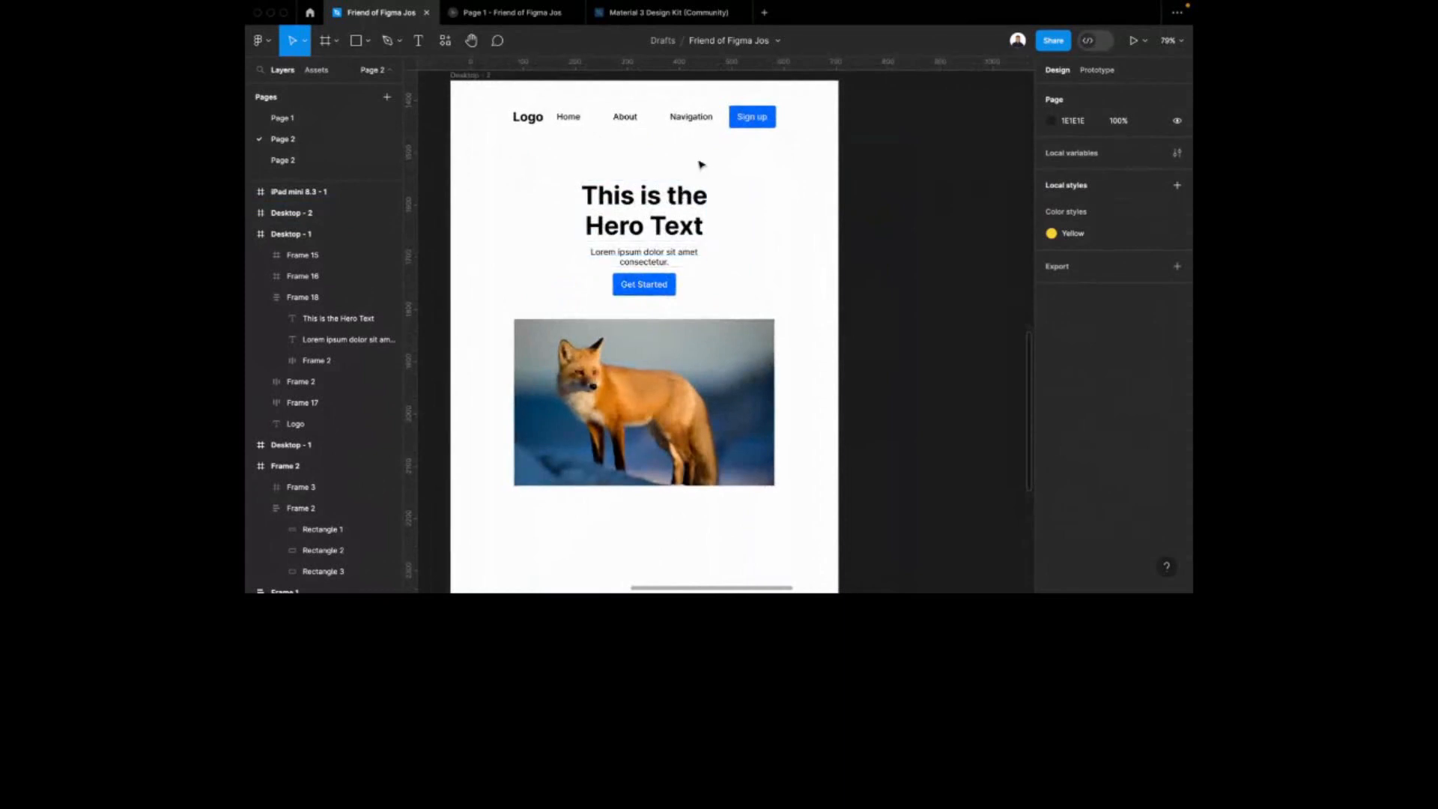
{"action": "left_click", "coordinate": [670, 120]}
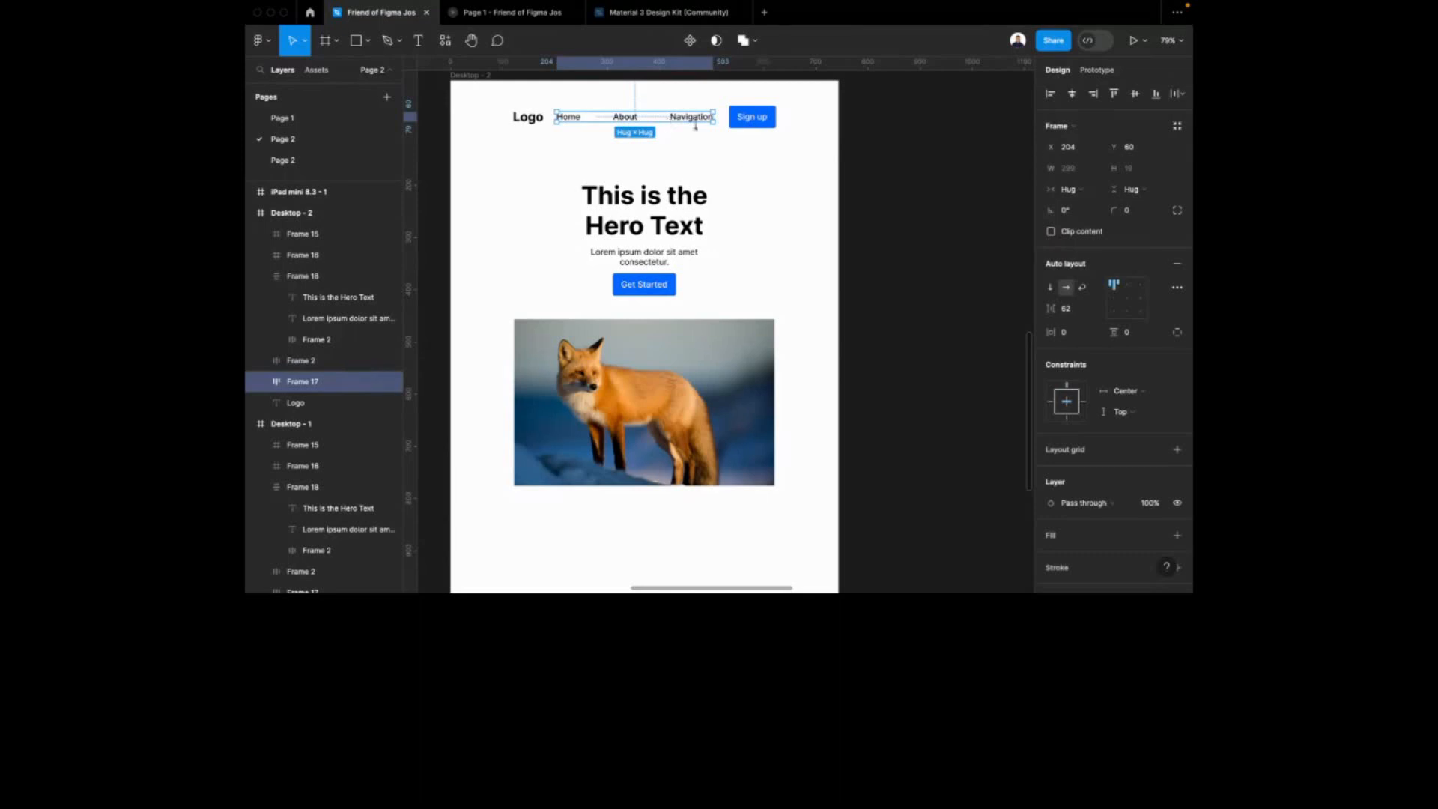
{"action": "scroll", "coordinate": [696, 126], "scroll_direction": "up", "scroll_amount": 3}
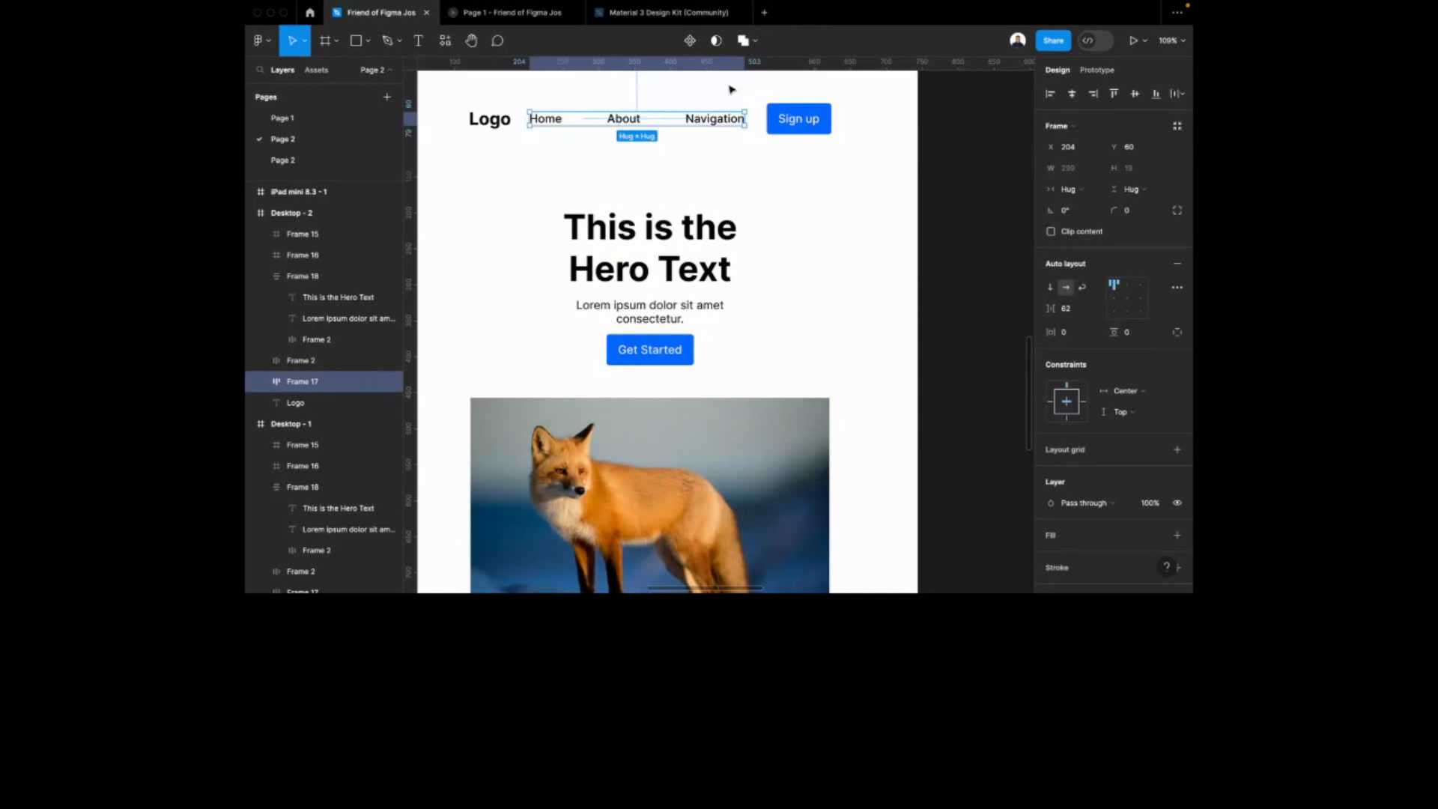
Switch to the browser and view how apple.com's navigation menu opens and closes at tablet width
{"action": "key", "text": "super+Tab"}
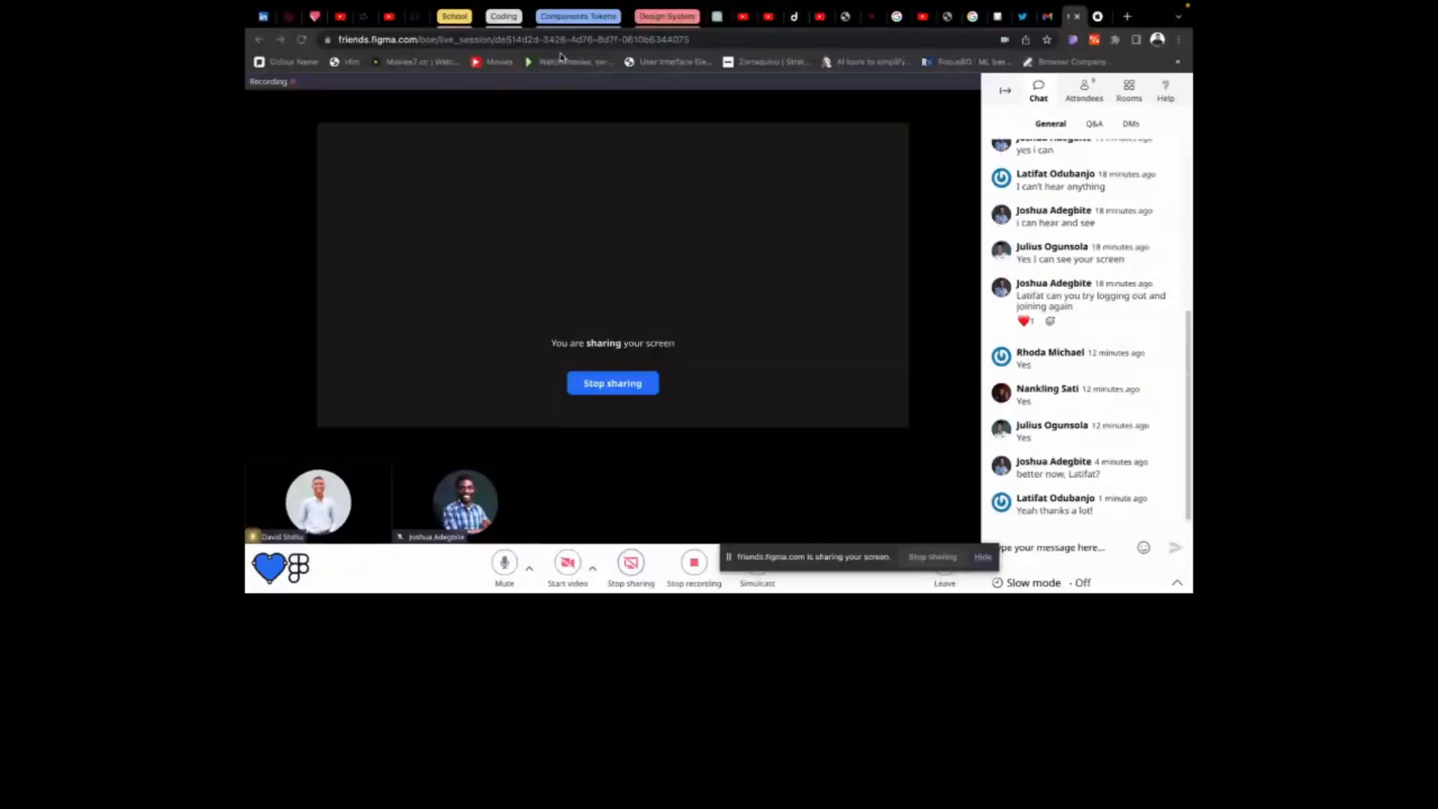
{"action": "left_click", "coordinate": [1098, 16]}
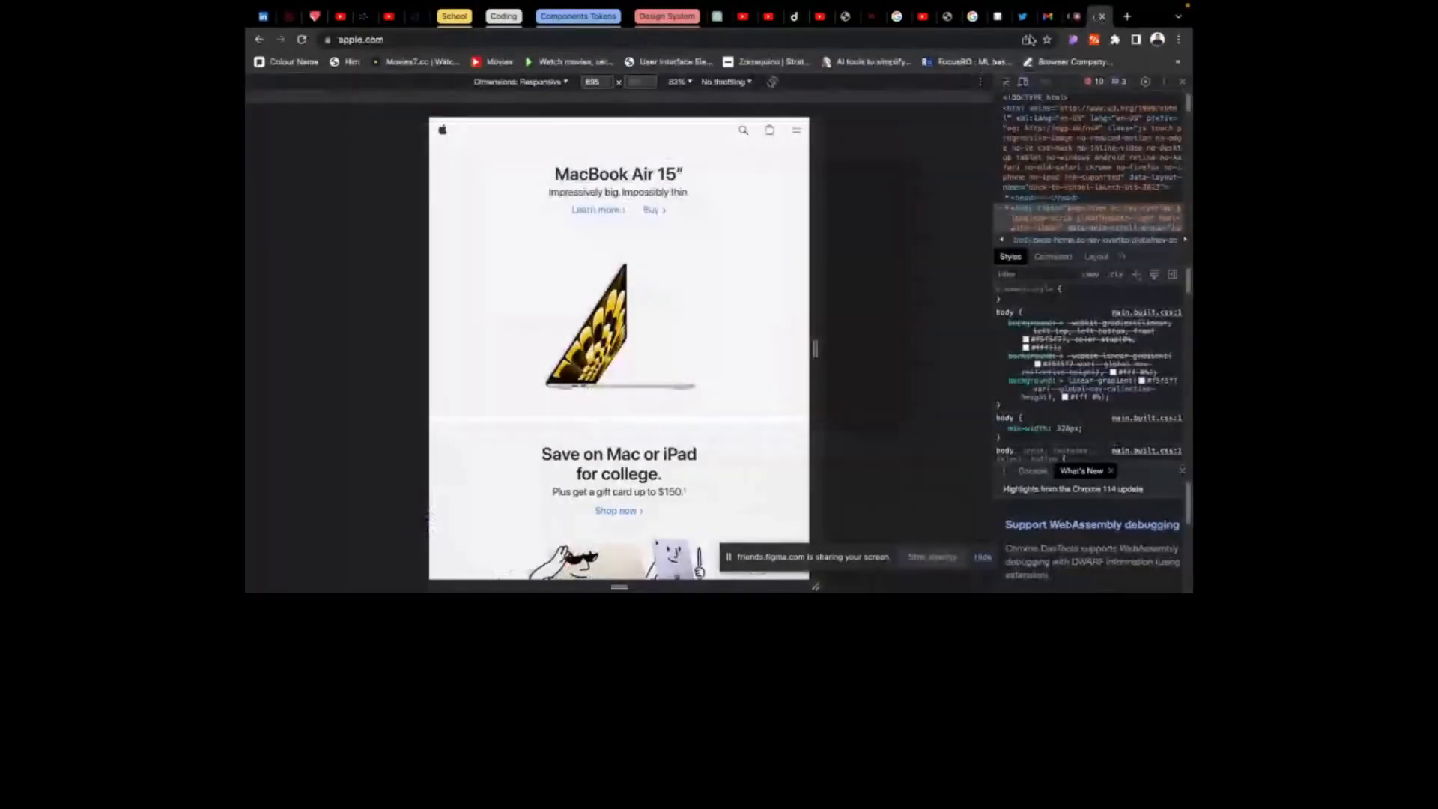
{"action": "left_click", "coordinate": [798, 132]}
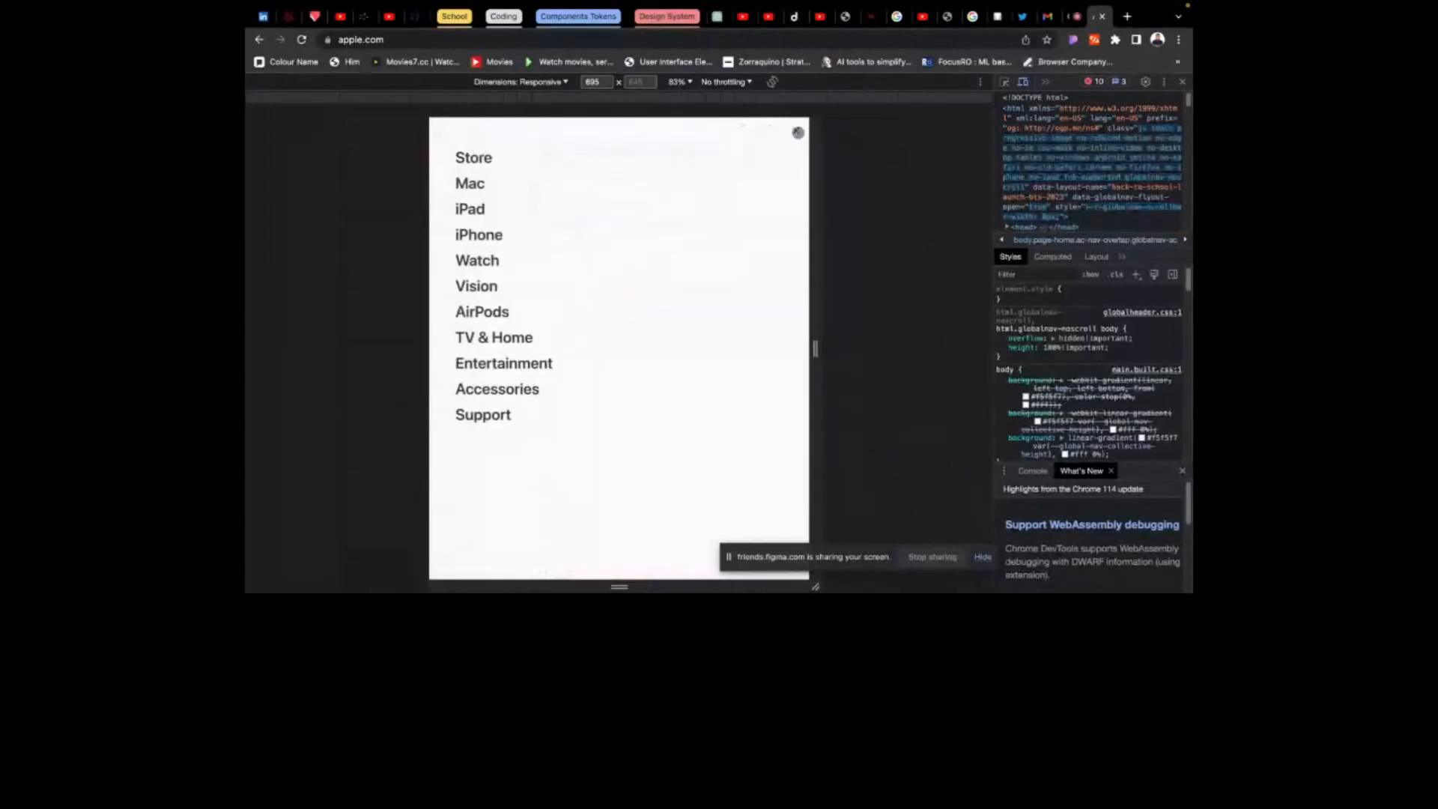
{"action": "left_click", "coordinate": [796, 132]}
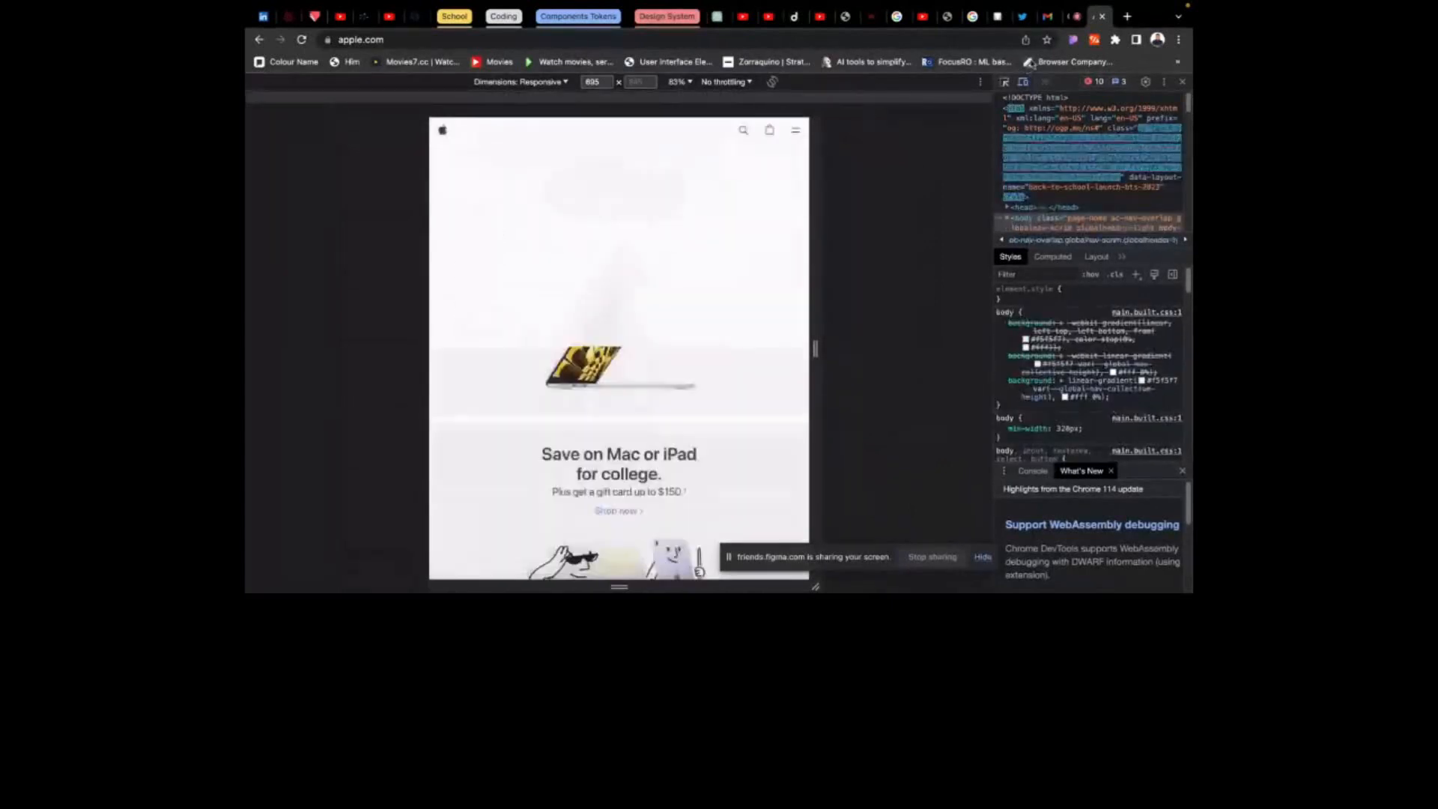
Switch back to Figma and remove the Home, About and Navigation links from the Desktop - 2 header
{"action": "left_click", "coordinate": [1075, 16]}
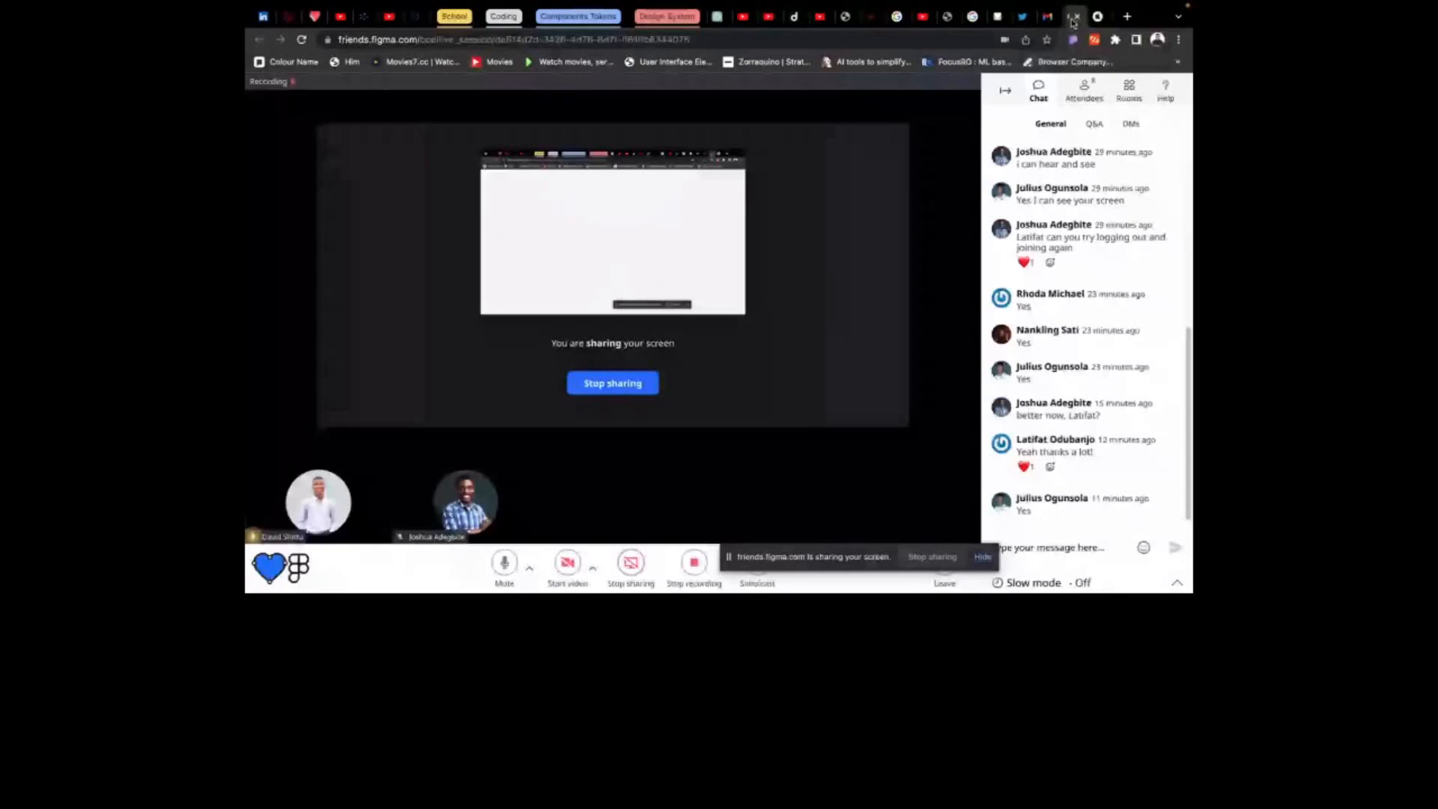
{"action": "key", "text": "super+Tab"}
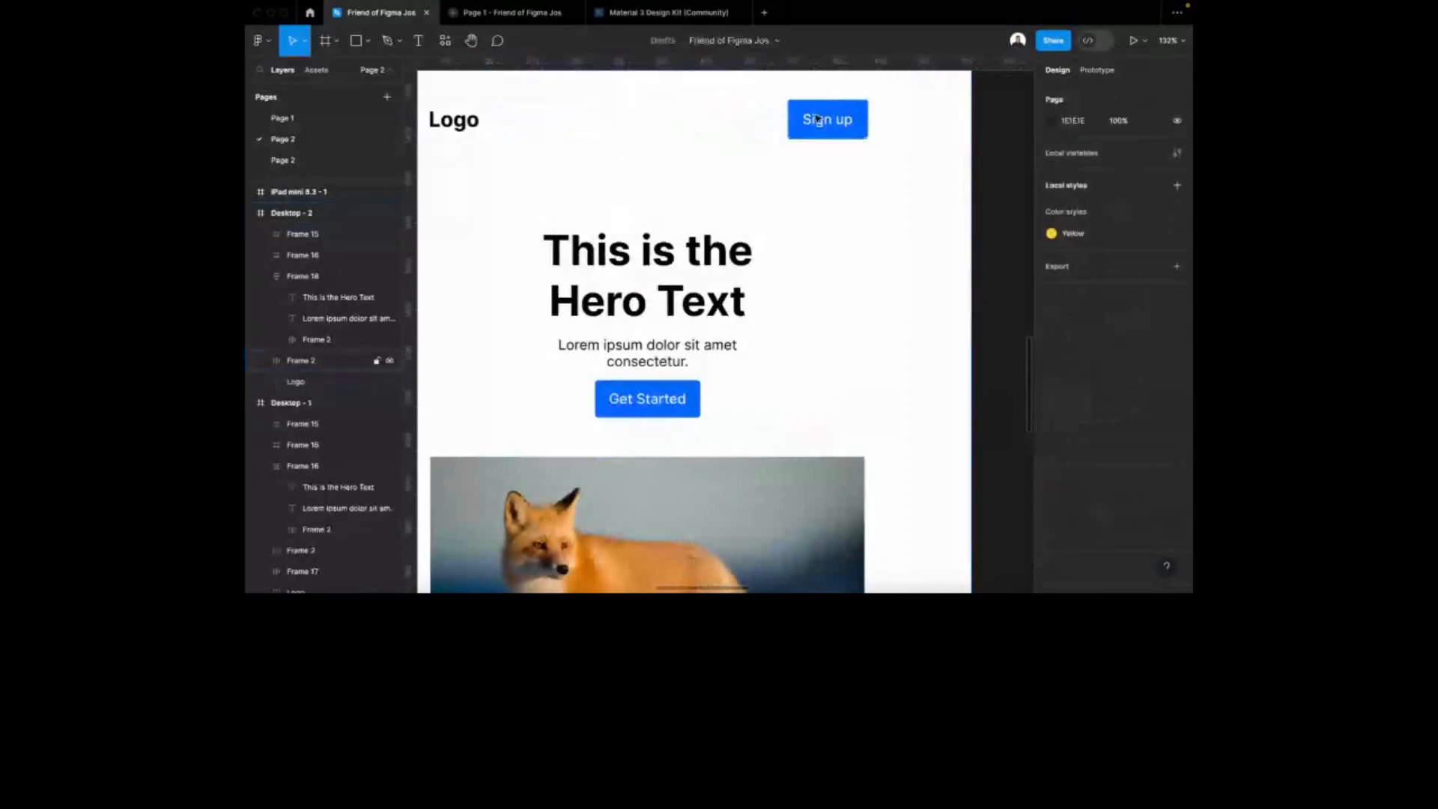
{"action": "left_click", "coordinate": [818, 120]}
{"action": "scroll", "coordinate": [899, 218], "scroll_direction": "down", "scroll_amount": 3, "text": "ctrl"}
{"action": "left_click", "coordinate": [899, 221]}
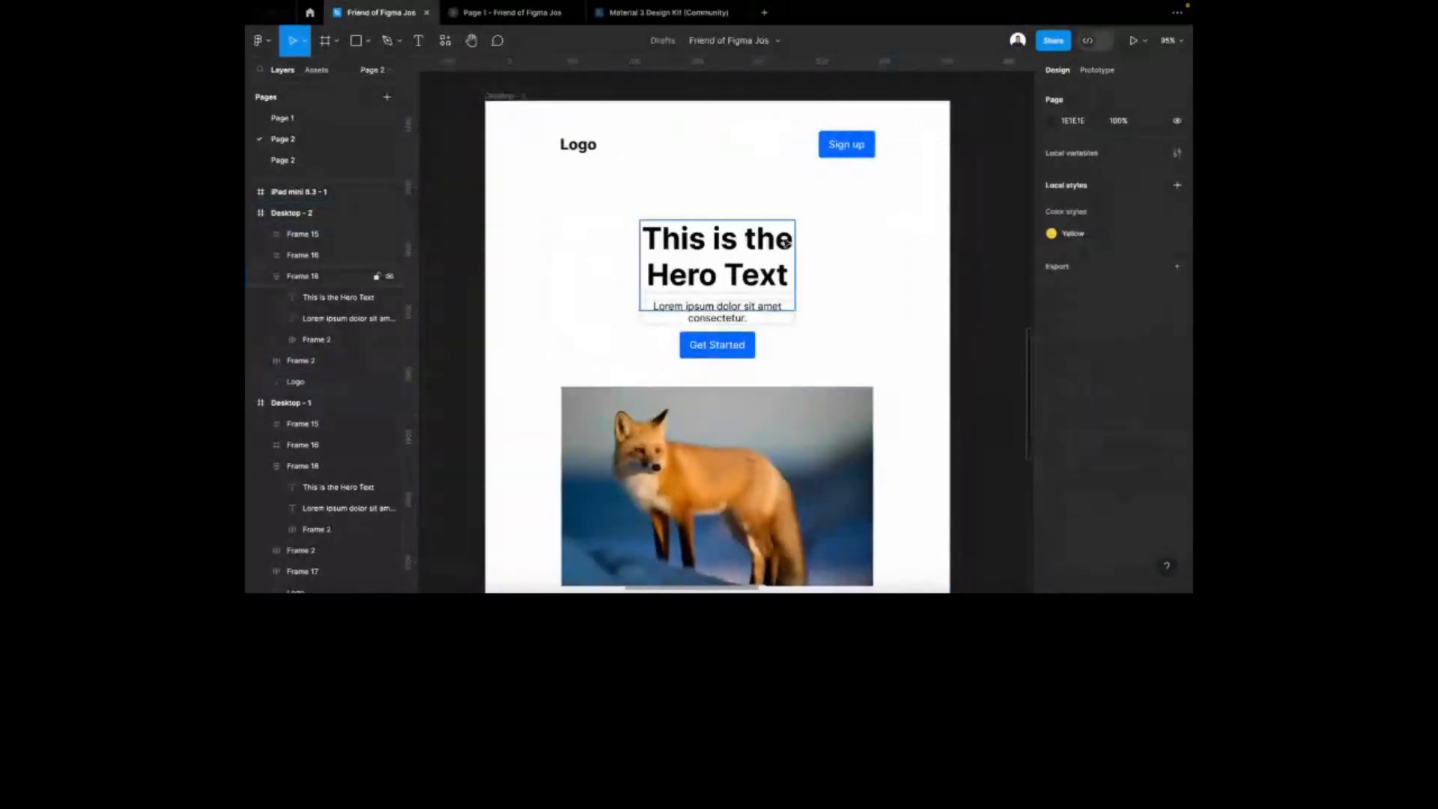
Search the Iconify plugin for "menu" and place the mingcute:menu-fill icon in the blank margin of the Desktop - 2 frame
{"action": "key", "text": "shift+i"}
{"action": "type", "text": "iconi"}
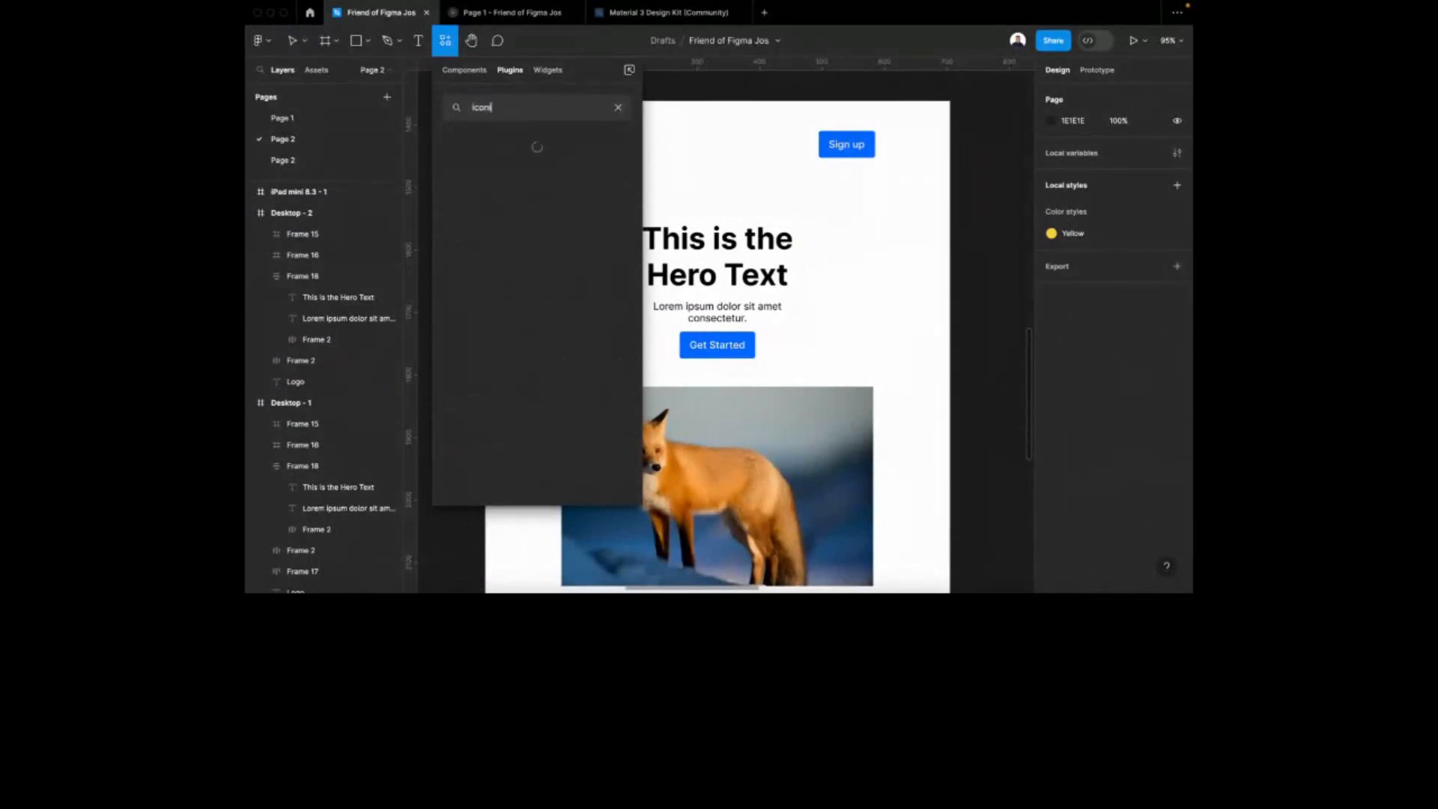
{"action": "type", "text": "n"}
{"action": "left_click", "coordinate": [622, 166]}
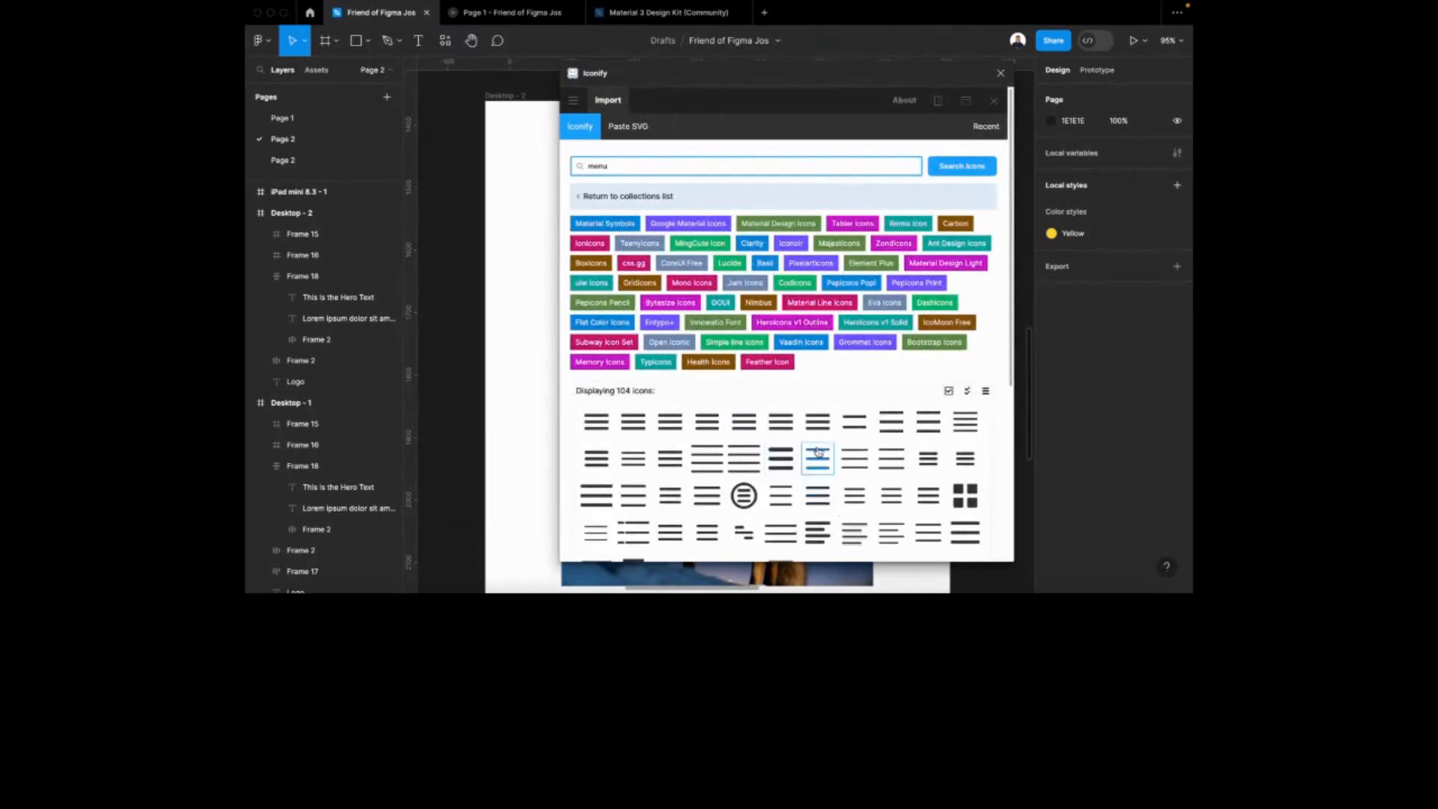
{"action": "left_click_drag", "start_coordinate": [783, 458], "coordinate": [517, 327]}
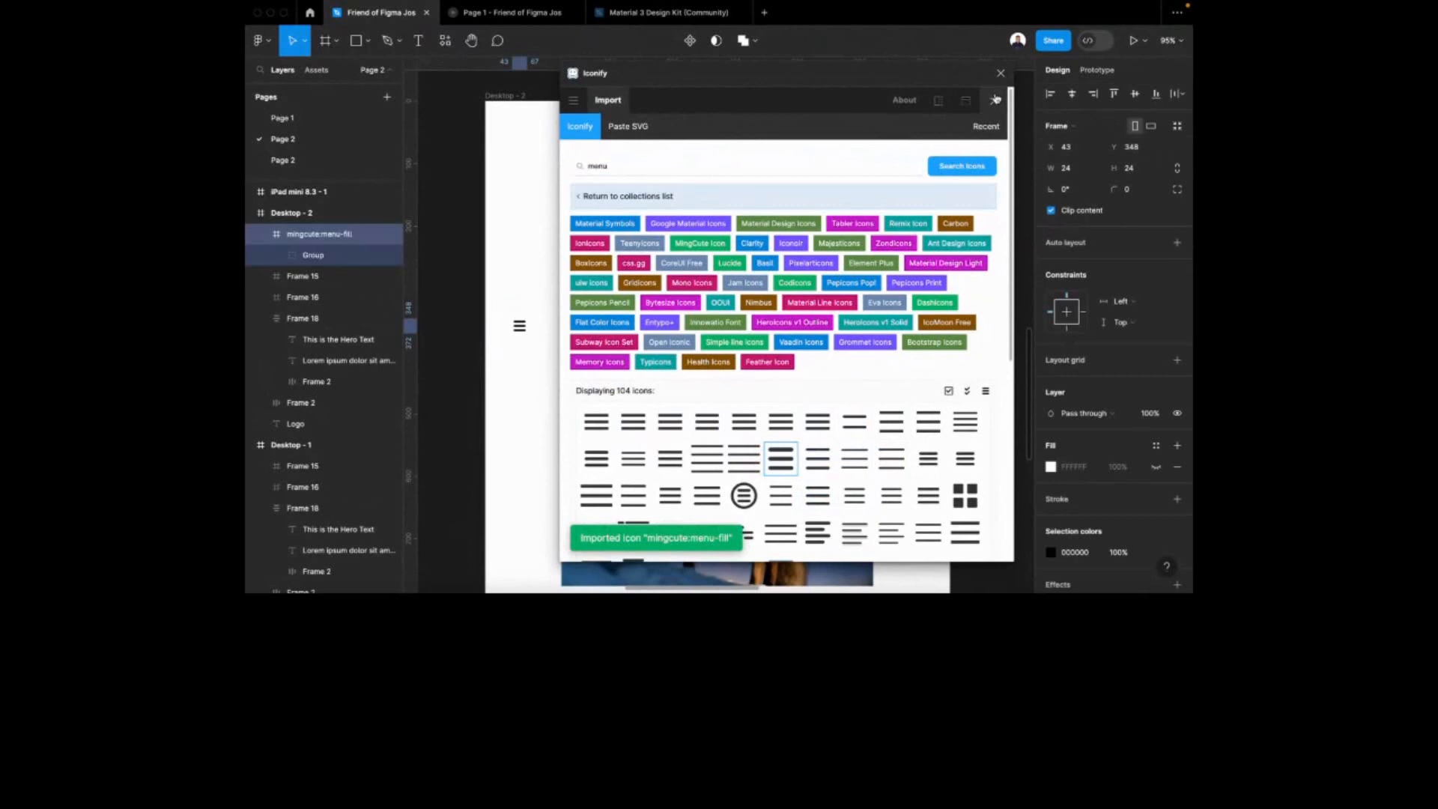
{"action": "left_click", "coordinate": [996, 100]}
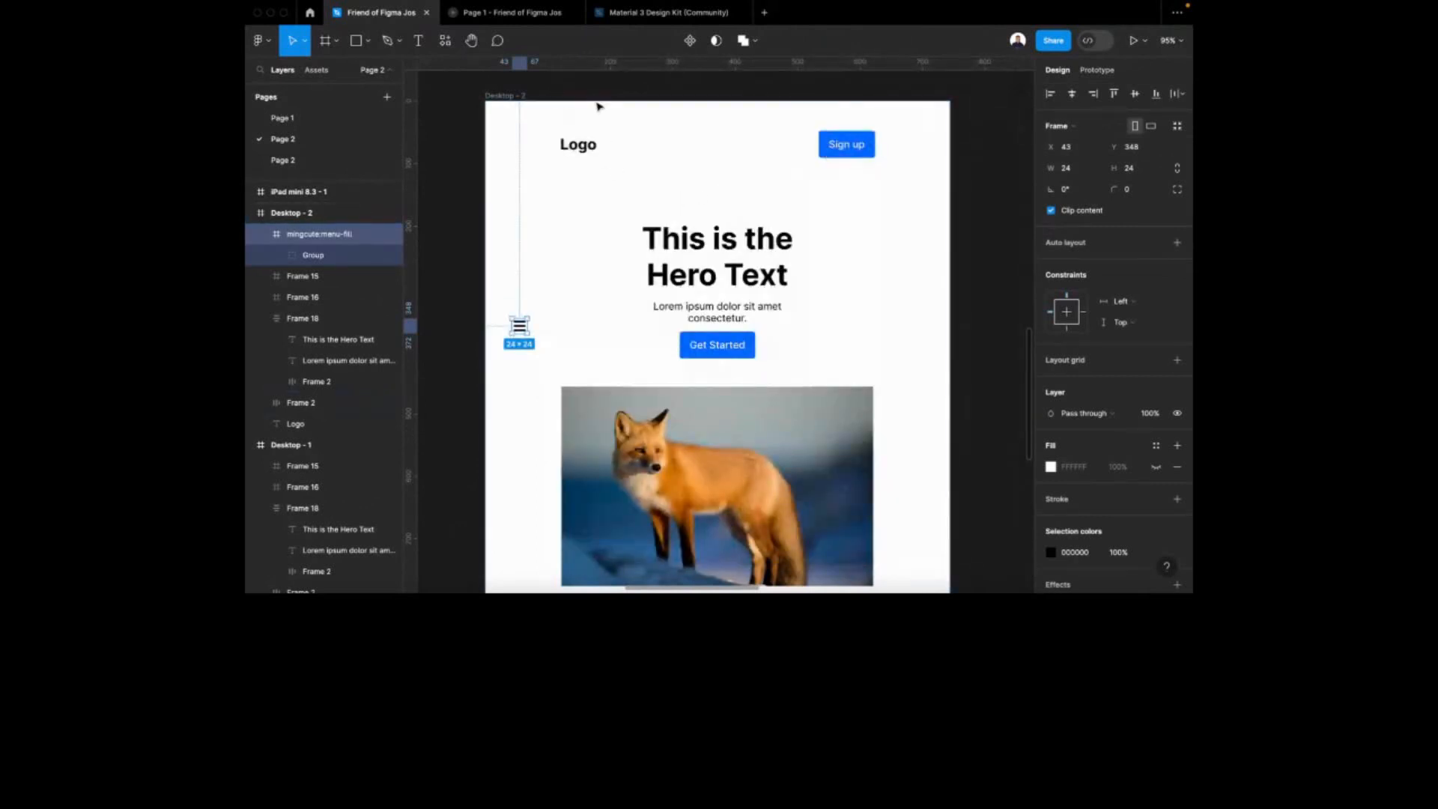
Add a layout grid to the Desktop - 1 frame and change its type to columns
{"action": "scroll", "coordinate": [597, 106], "scroll_direction": "left", "scroll_amount": 10}
{"action": "scroll", "coordinate": [712, 141], "scroll_direction": "left", "scroll_amount": 5}
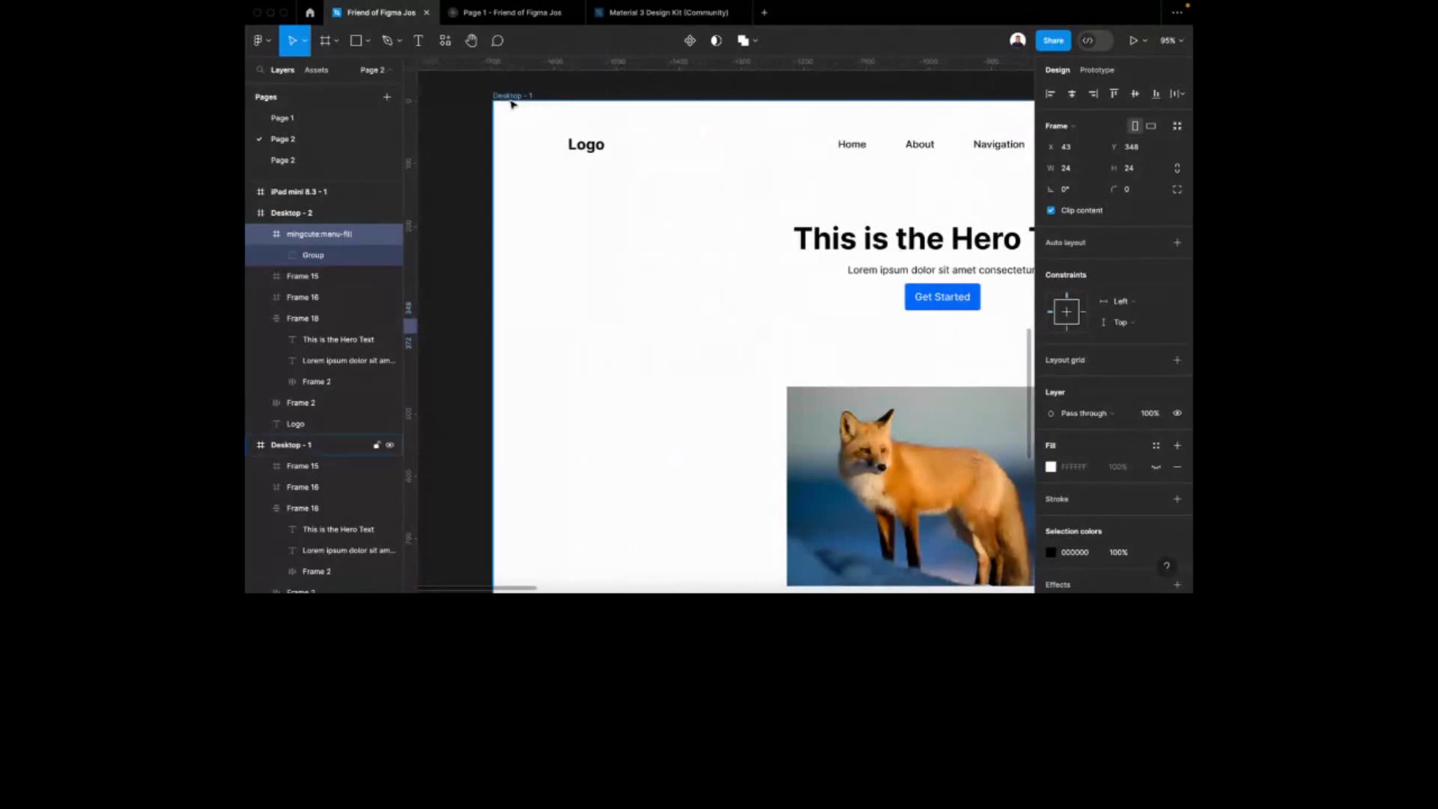
{"action": "left_click", "coordinate": [512, 101]}
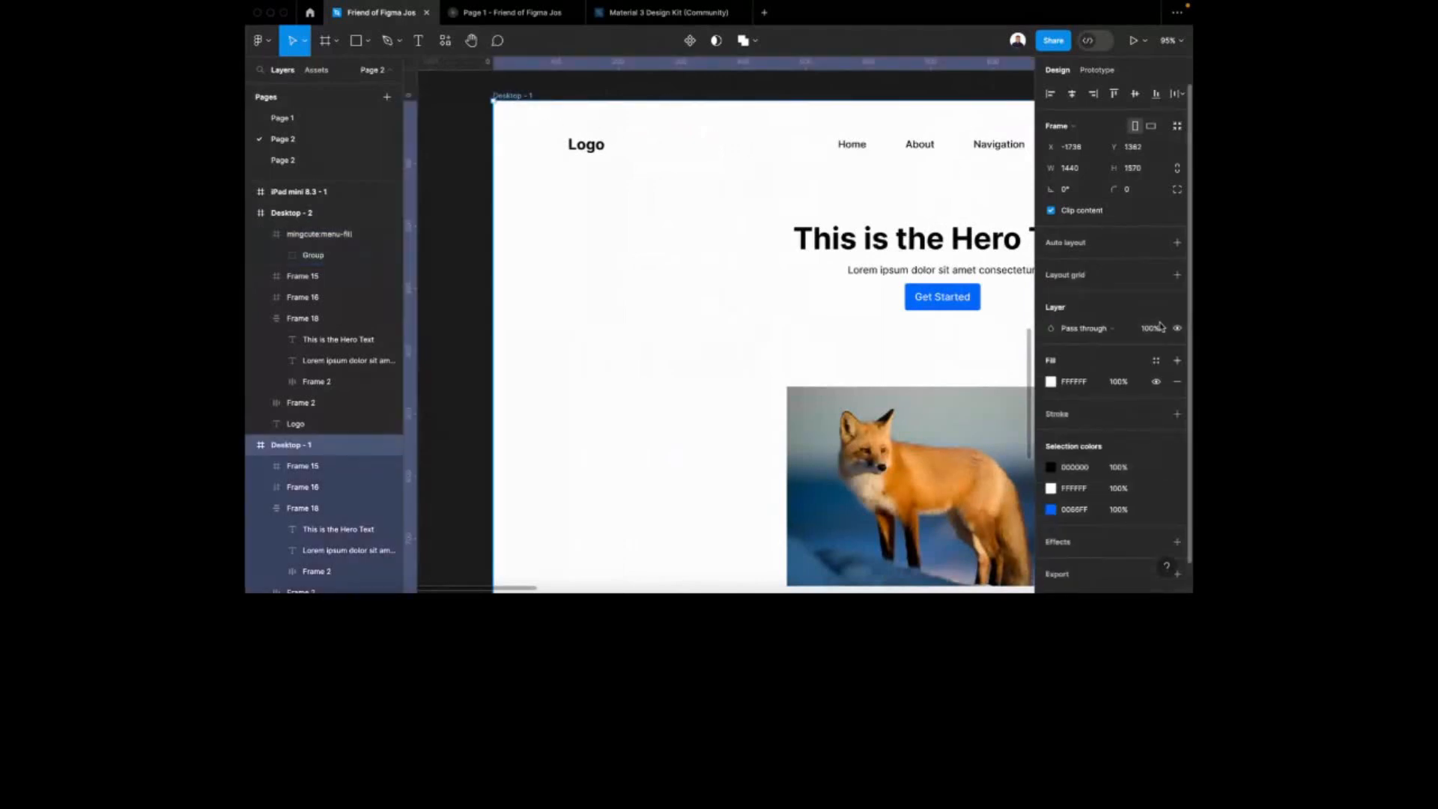
{"action": "left_click", "coordinate": [1177, 276]}
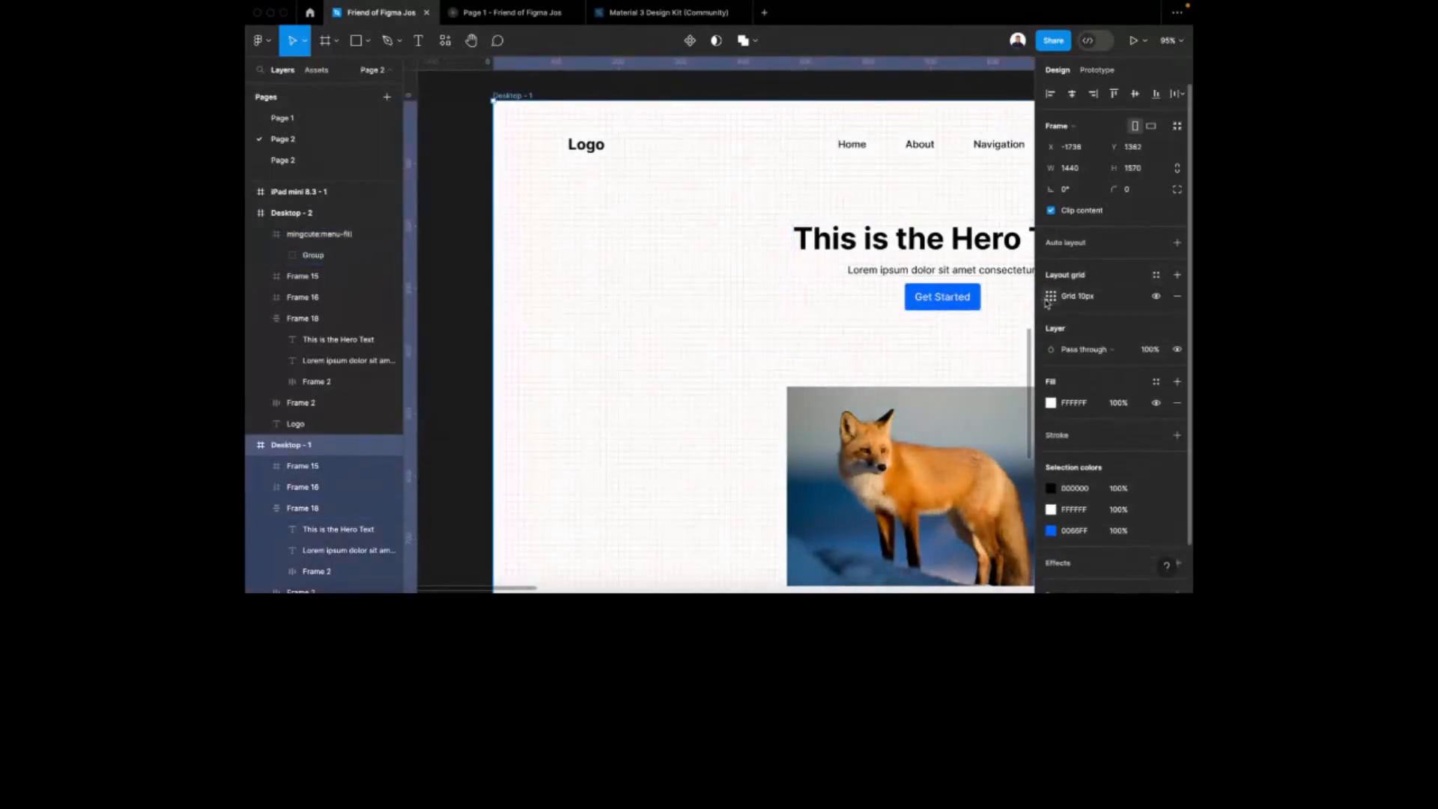
{"action": "left_click", "coordinate": [1052, 296]}
{"action": "left_click", "coordinate": [917, 299]}
{"action": "left_click", "coordinate": [916, 312]}
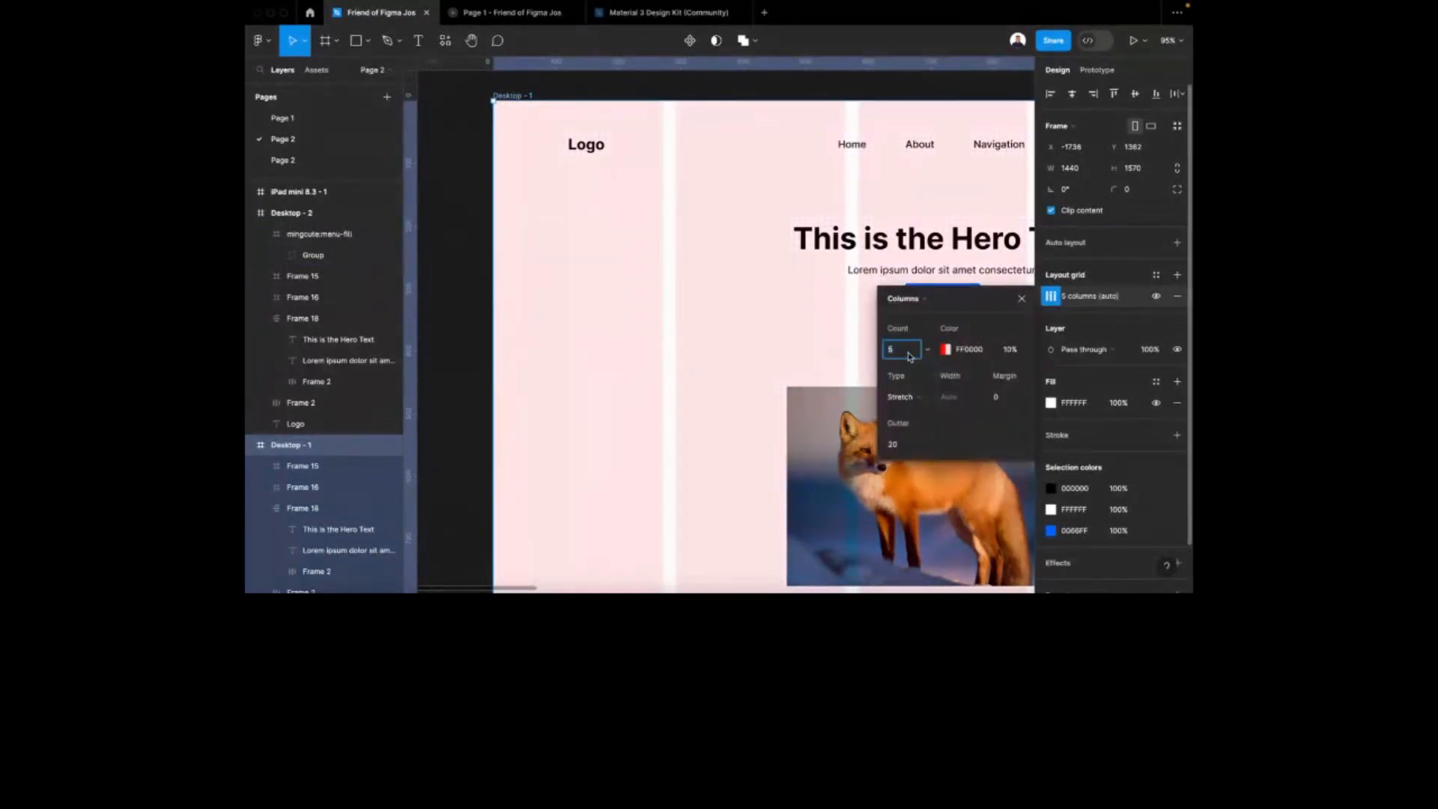
Set the Desktop - 1 column grid to a count of 12 with a margin of 120
{"action": "type", "text": "12"}
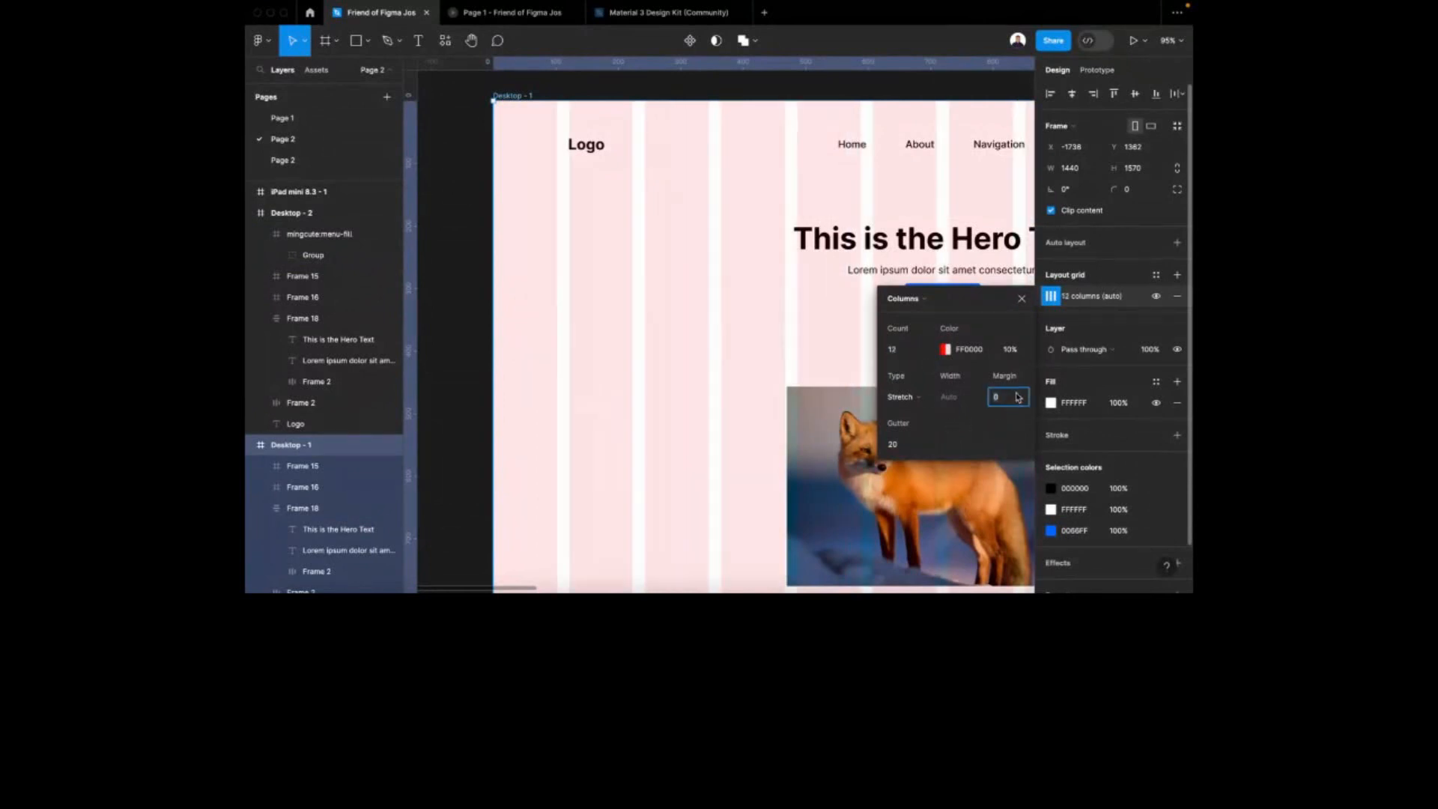
{"action": "type", "text": "0"}
{"action": "key", "text": "Return"}
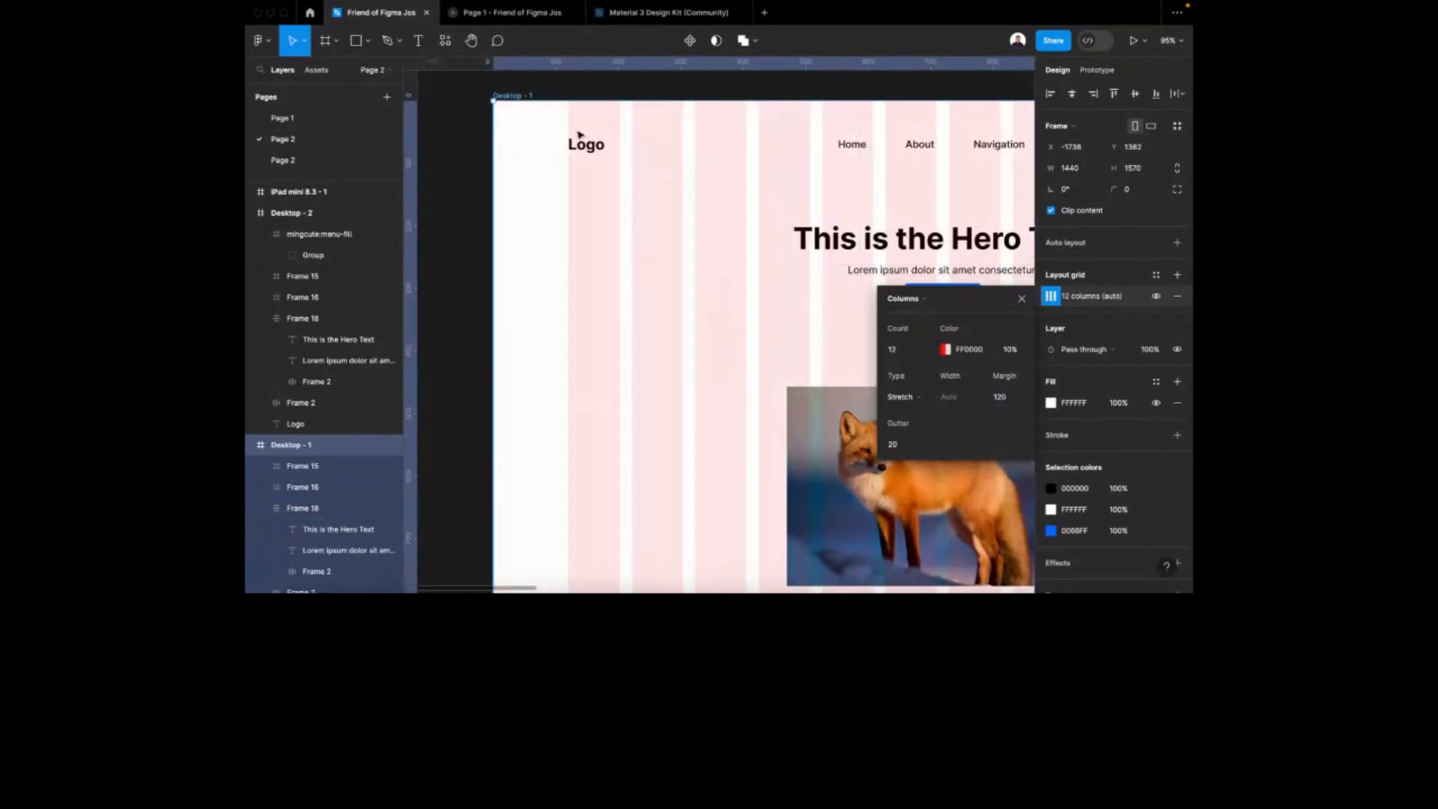
Add a layout grid to the Desktop - 2 frame and change its type to columns
{"action": "scroll", "coordinate": [575, 136], "scroll_direction": "up", "scroll_amount": 5}
{"action": "scroll", "coordinate": [577, 136], "scroll_direction": "down", "scroll_amount": 5}
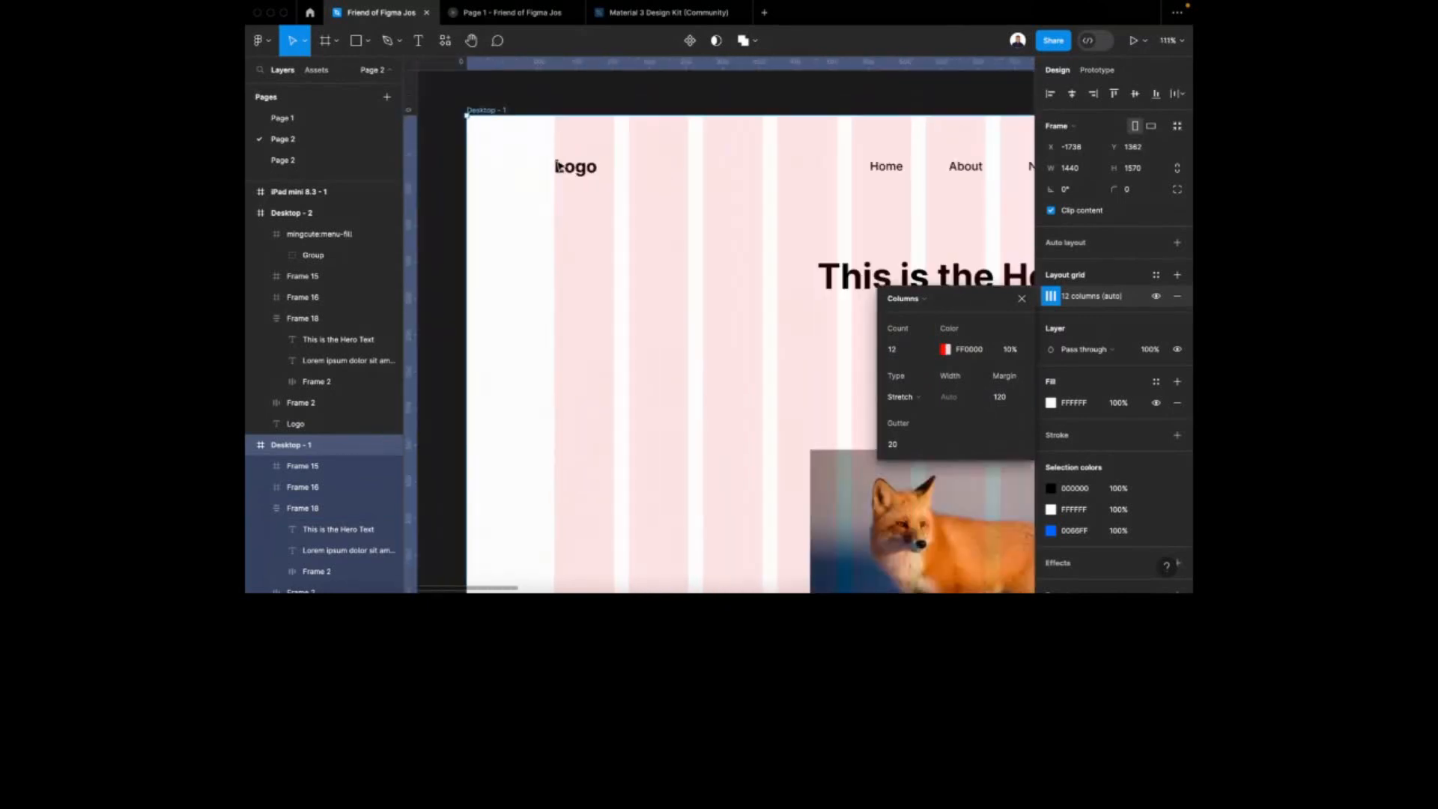
{"action": "scroll", "coordinate": [630, 167], "scroll_direction": "down", "scroll_amount": 3}
{"action": "scroll", "coordinate": [690, 184], "scroll_direction": "right", "scroll_amount": 2}
{"action": "scroll", "coordinate": [715, 196], "scroll_direction": "down", "scroll_amount": 2}
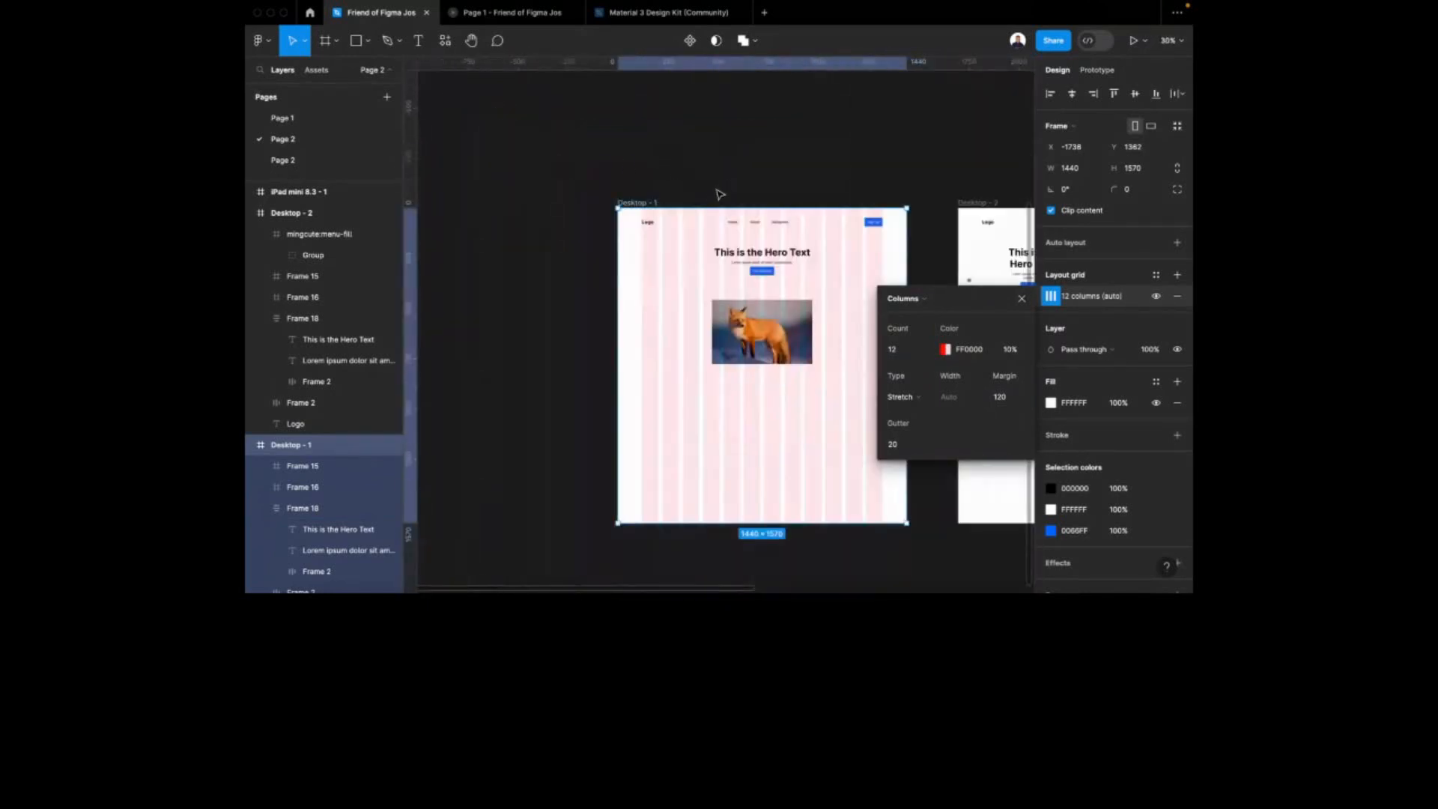
{"action": "scroll", "coordinate": [718, 199], "scroll_direction": "right", "scroll_amount": 2}
{"action": "scroll", "coordinate": [757, 312], "scroll_direction": "up", "scroll_amount": 6}
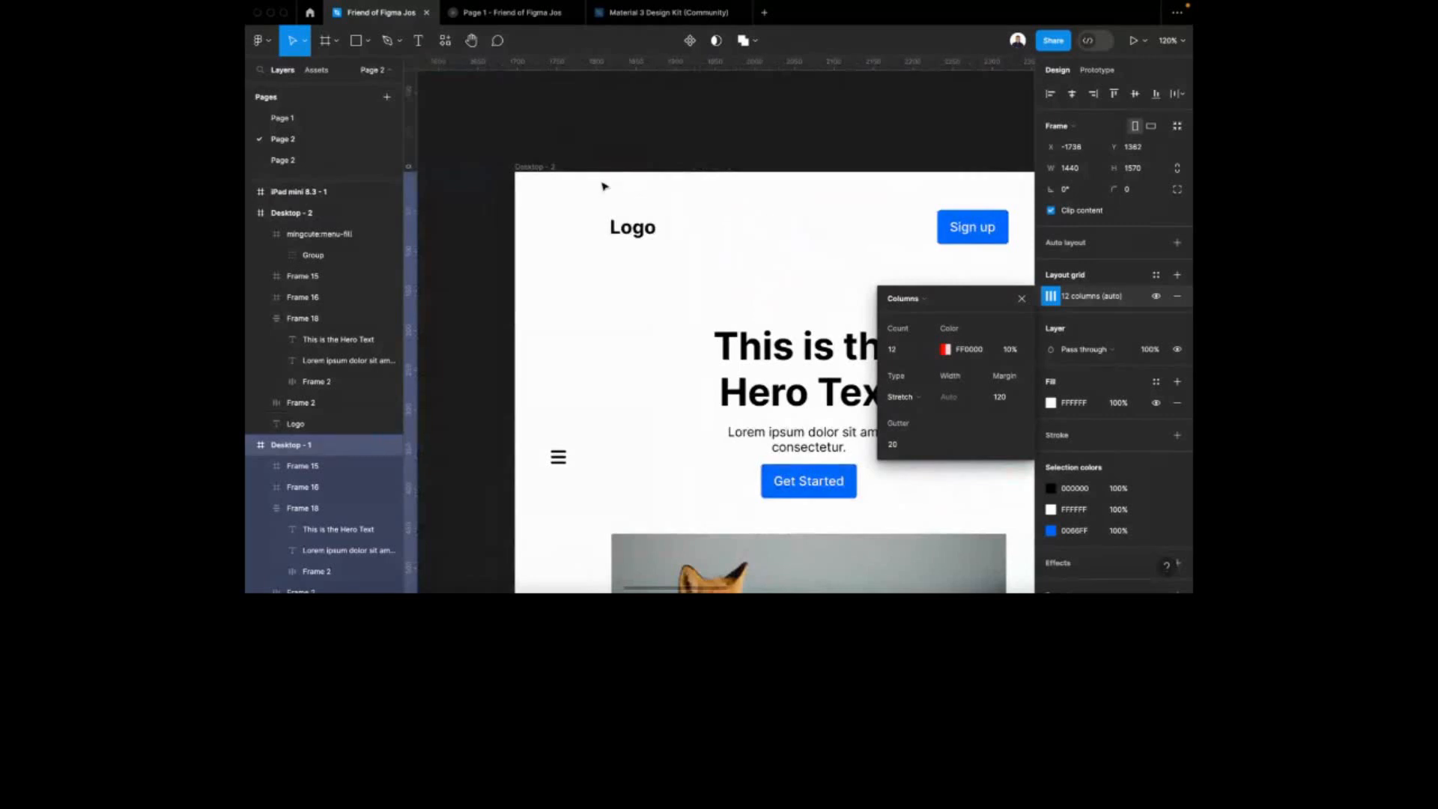
{"action": "left_click", "coordinate": [552, 173]}
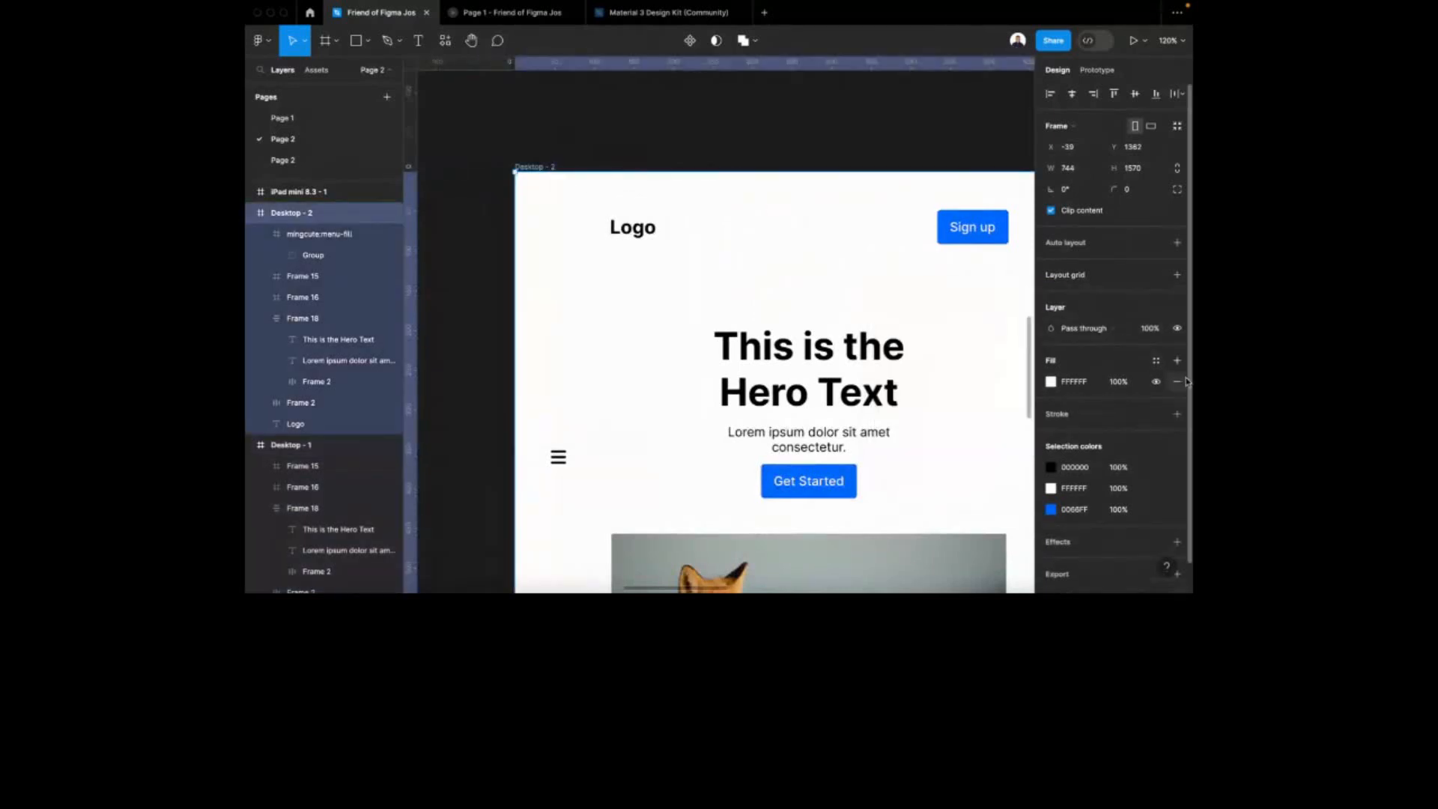
{"action": "left_click", "coordinate": [1177, 274]}
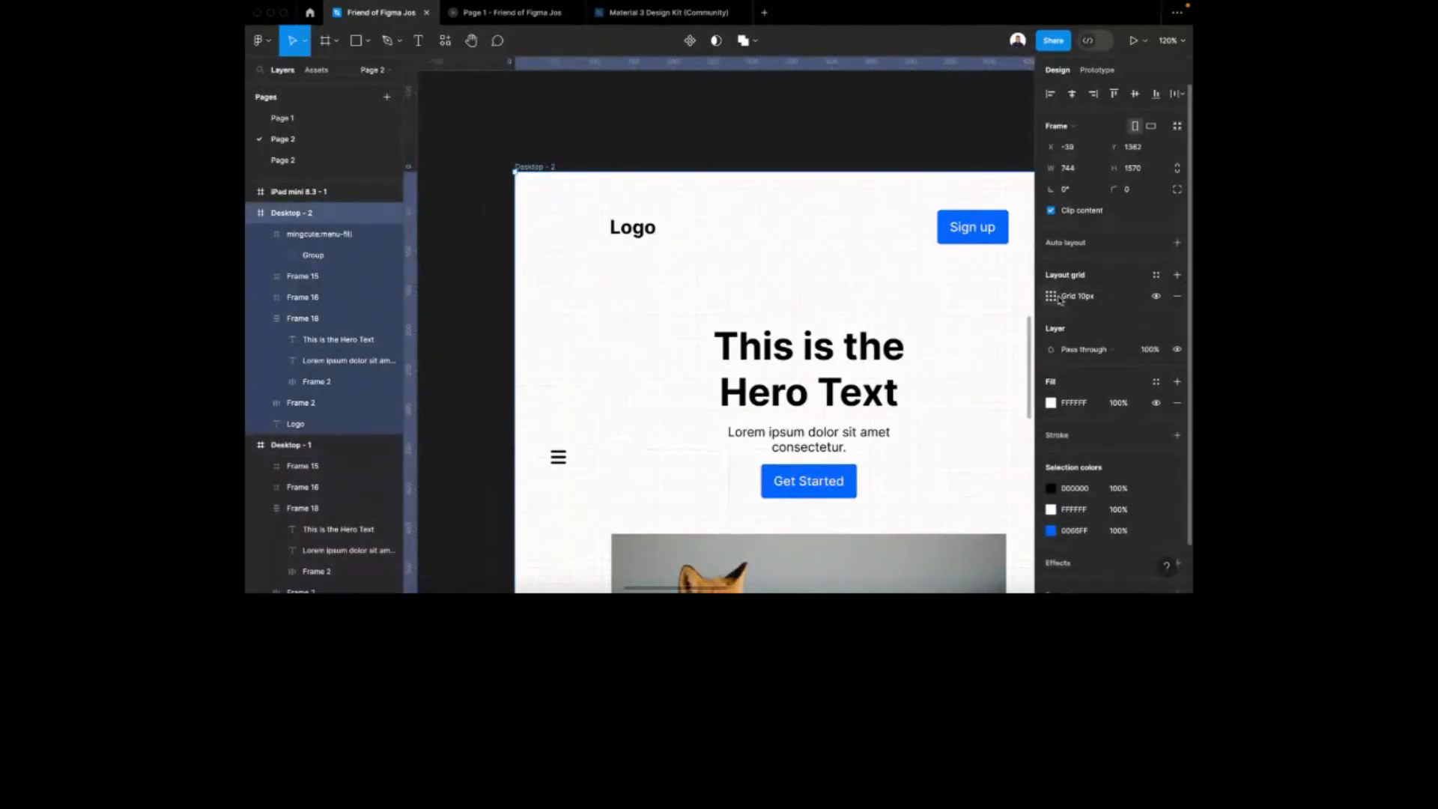
{"action": "left_click", "coordinate": [1051, 296]}
{"action": "left_click", "coordinate": [917, 298]}
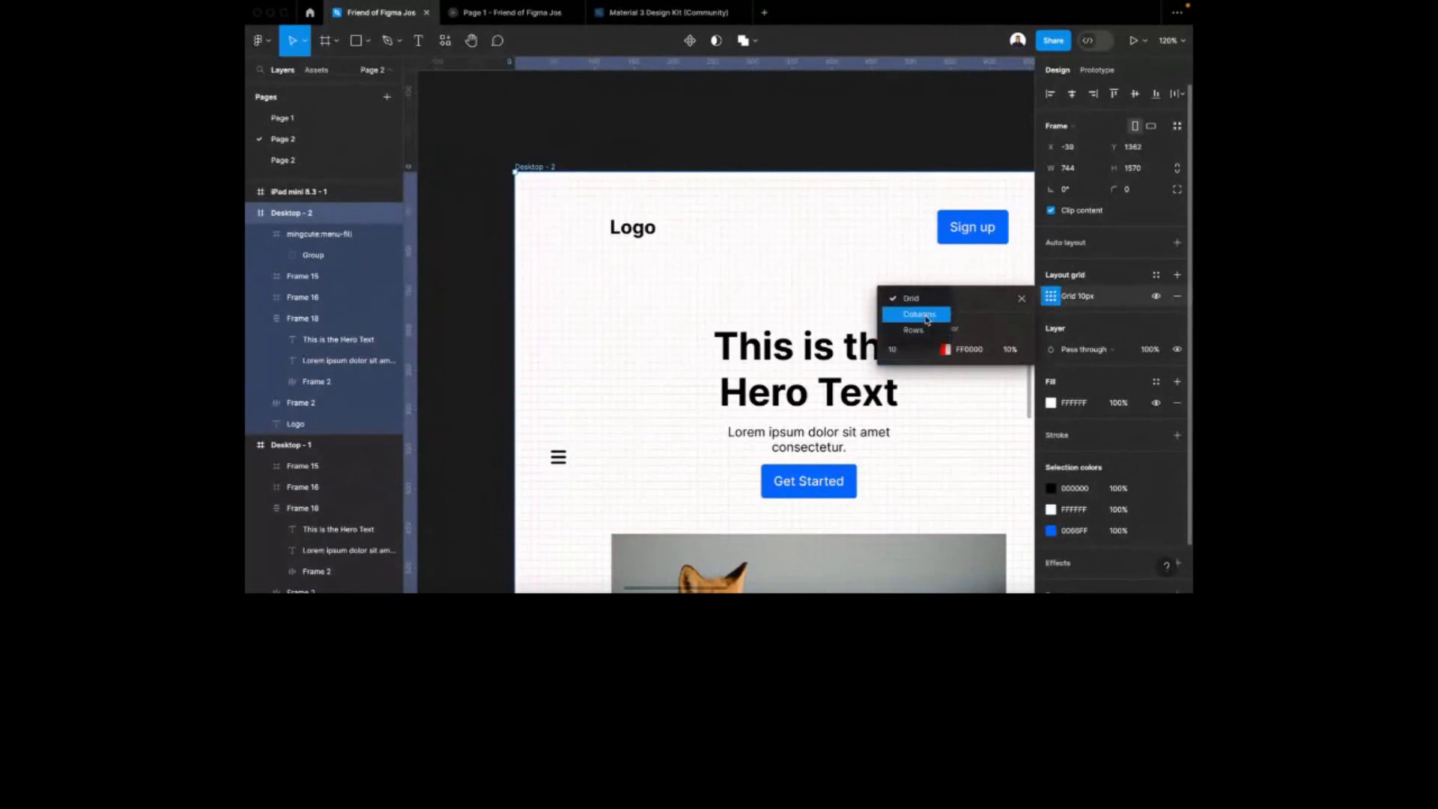
{"action": "left_click", "coordinate": [926, 316]}
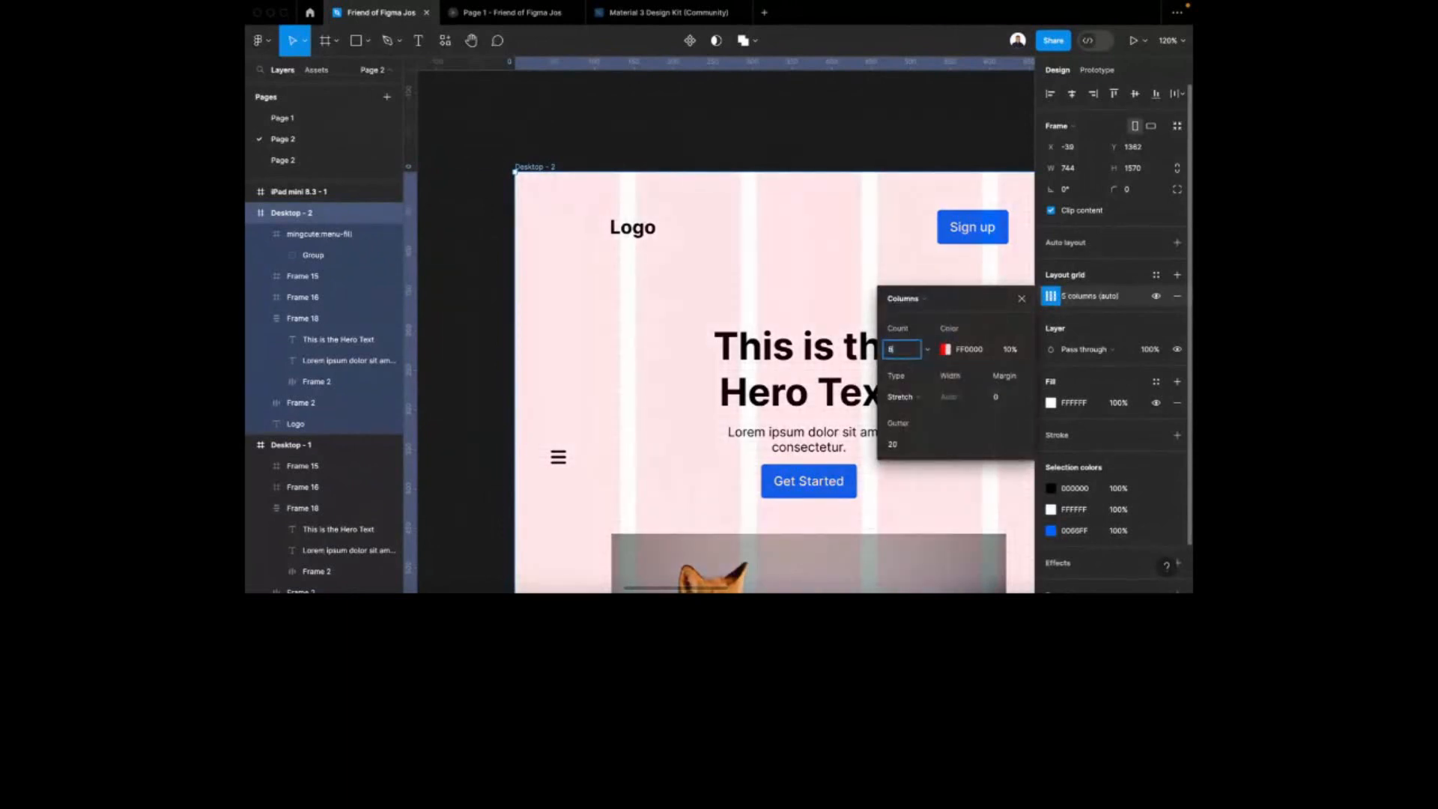
Set the Desktop - 2 column grid to a count of 8, a gutter of 16 and a margin of 40
{"action": "type", "text": "8"}
{"action": "key", "text": "Return"}
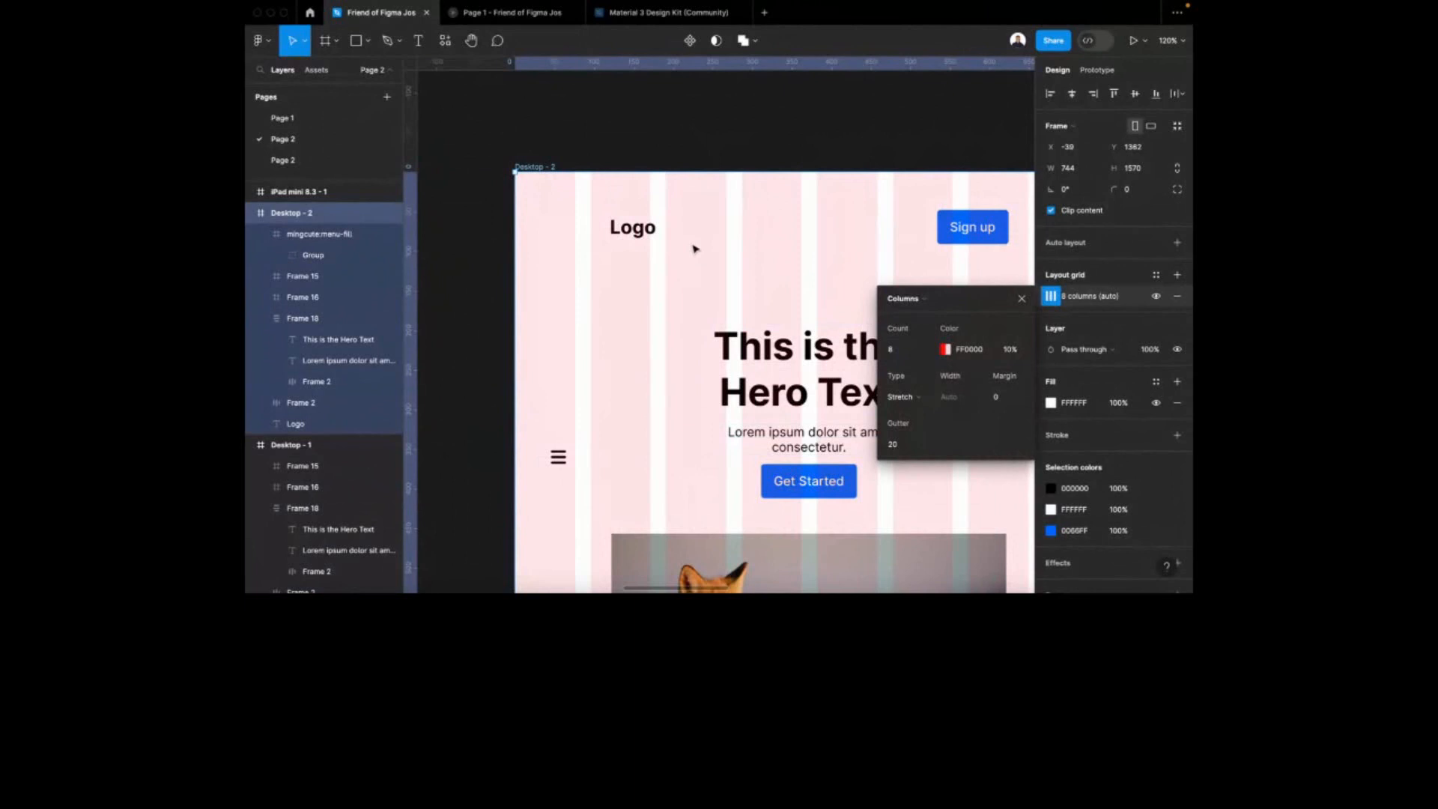
{"action": "scroll", "coordinate": [695, 249], "scroll_direction": "down", "scroll_amount": 5}
{"action": "left_click", "coordinate": [915, 447]}
{"action": "type", "text": "16"}
{"action": "key", "text": "Return"}
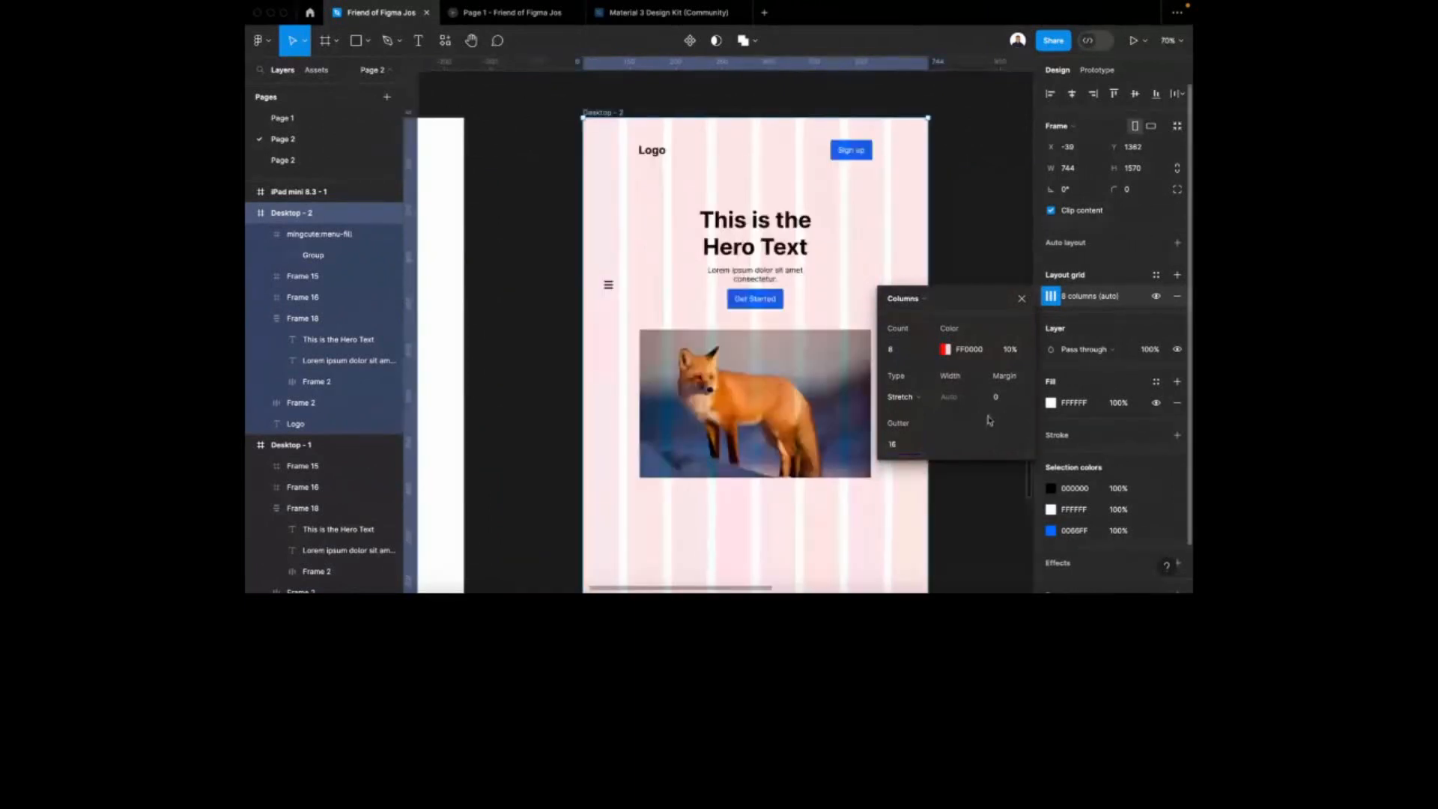
{"action": "left_click", "coordinate": [997, 397]}
{"action": "type", "text": "40"}
{"action": "key", "text": "Return"}
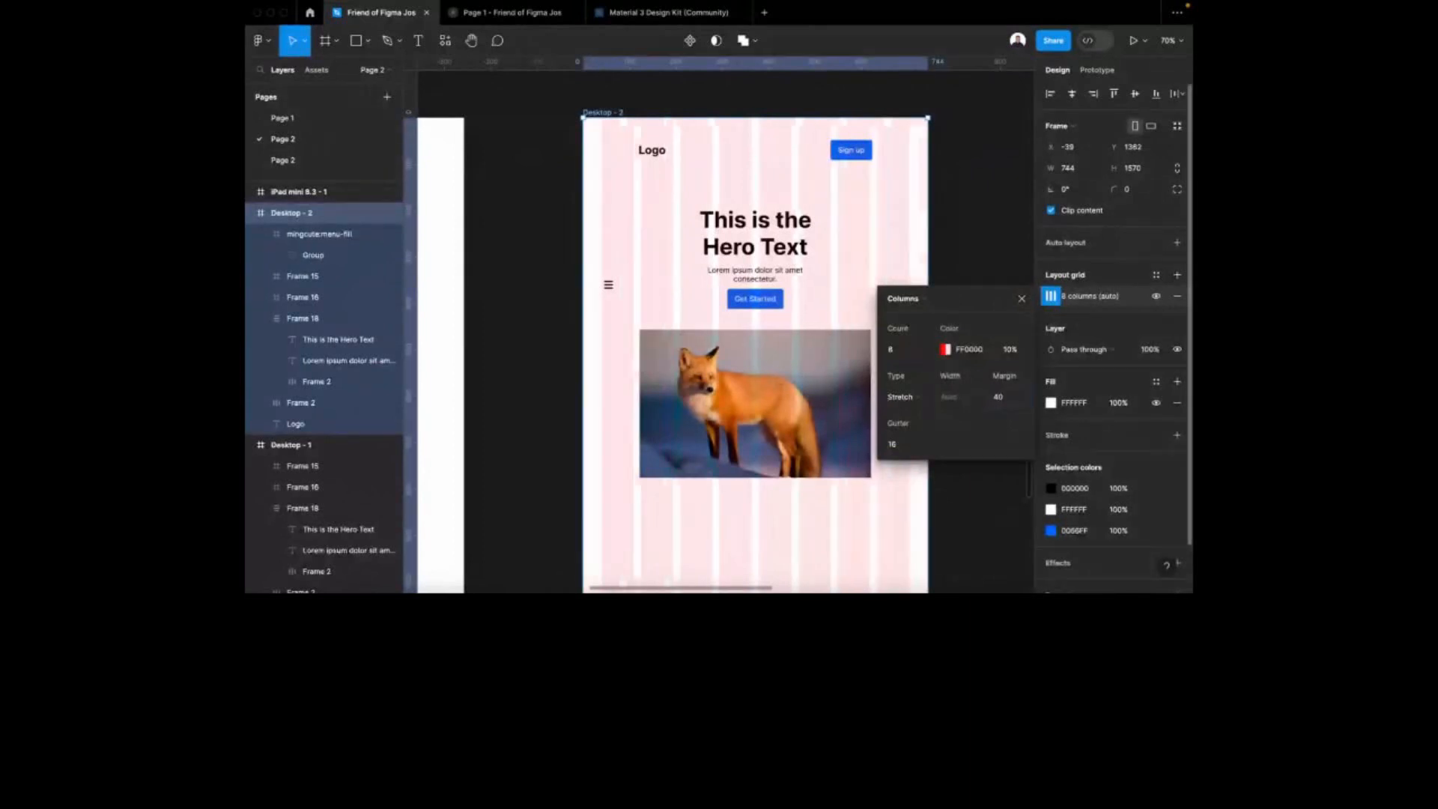
Move the Logo text in Desktop - 2 to the start of the first grid column, at X 40
{"action": "scroll", "coordinate": [830, 187], "scroll_direction": "up", "scroll_amount": 3}
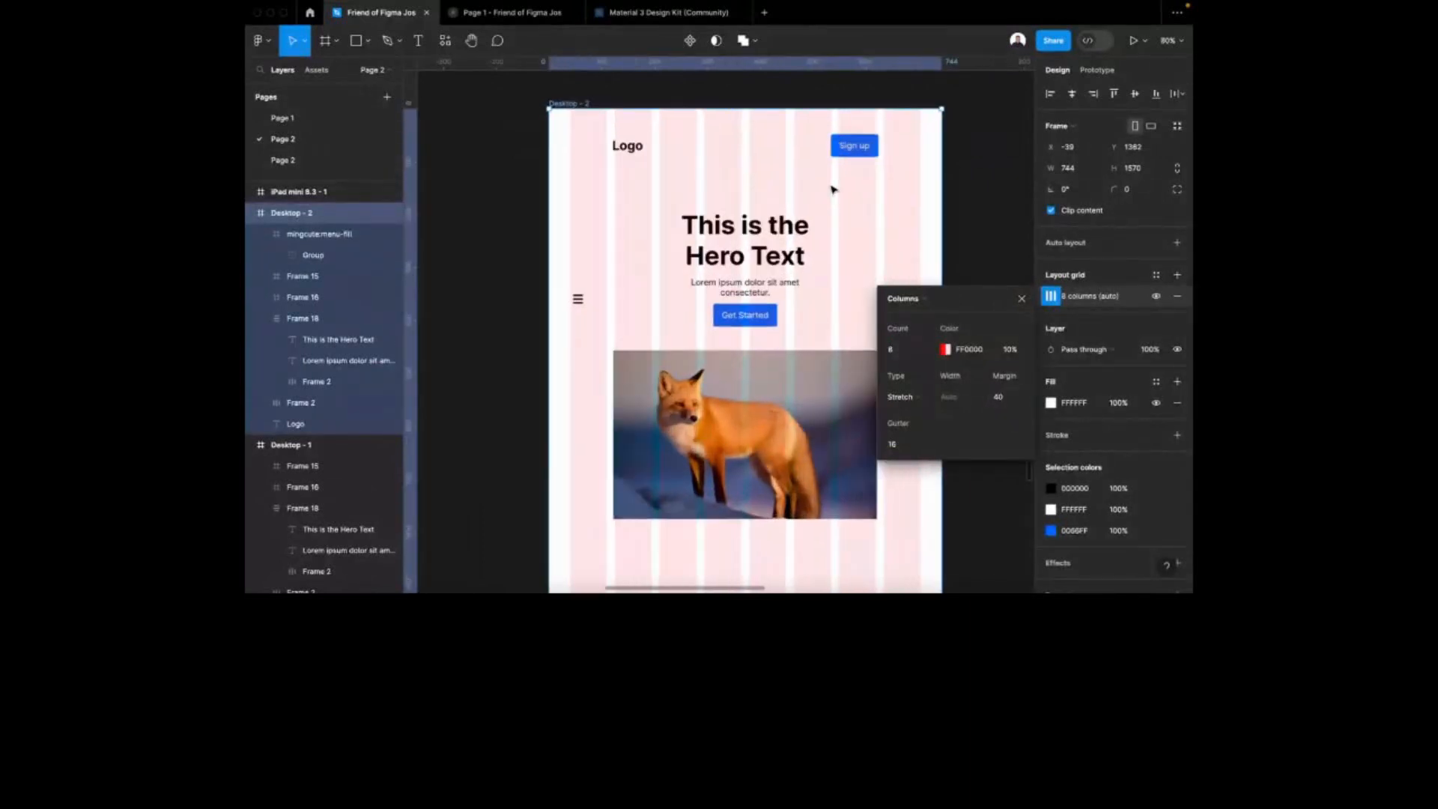
{"action": "scroll", "coordinate": [604, 100], "scroll_direction": "up", "scroll_amount": 2}
{"action": "left_click_drag", "start_coordinate": [602, 152], "coordinate": [543, 154]}
{"action": "scroll", "coordinate": [537, 146], "scroll_direction": "up", "scroll_amount": 10}
{"action": "left_click_drag", "start_coordinate": [659, 201], "coordinate": [649, 200]}
{"action": "scroll", "coordinate": [649, 200], "scroll_direction": "down", "scroll_amount": 10}
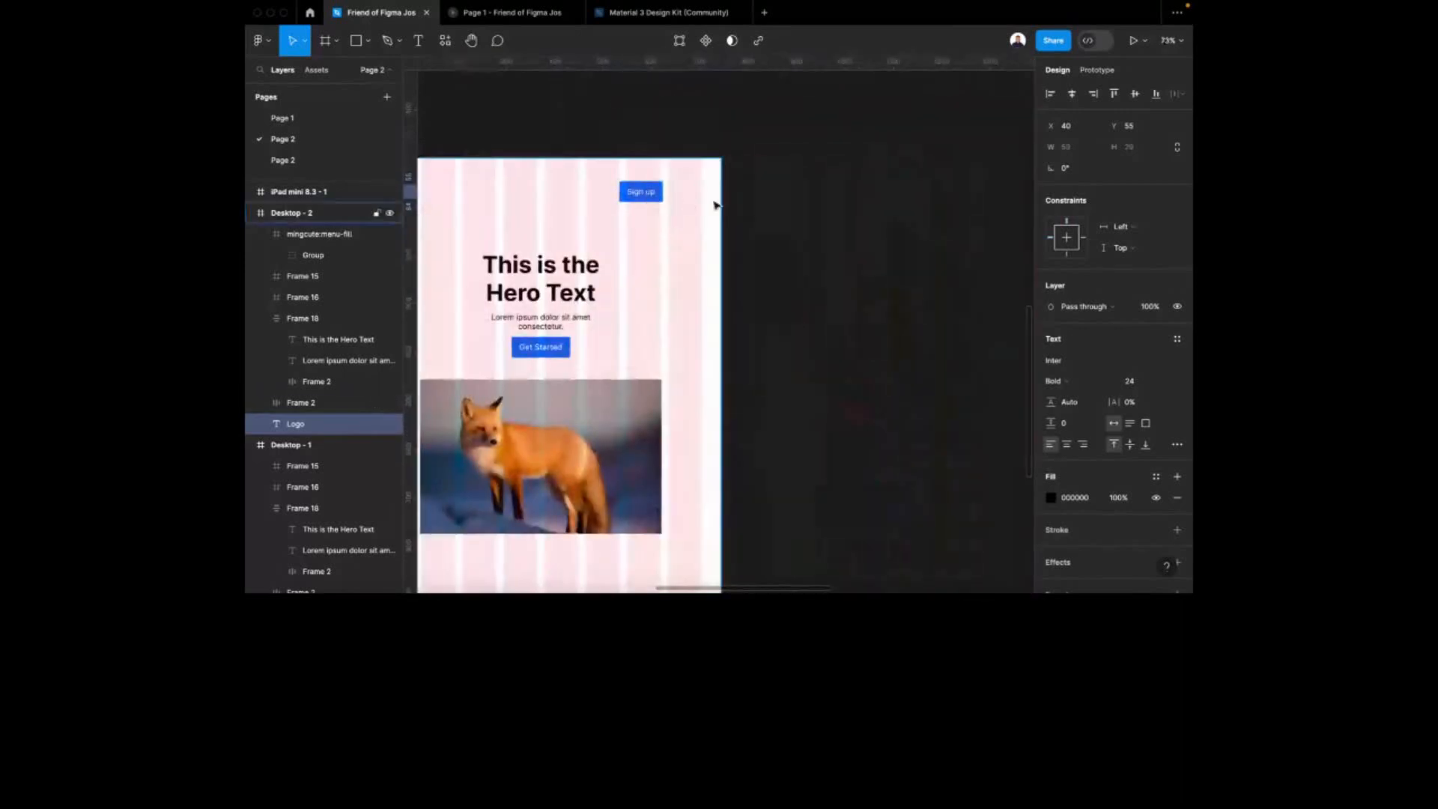
Replace the Sign up button in the Desktop - 2 header with the menu icon from the frame's blank margin
{"action": "scroll", "coordinate": [713, 204], "scroll_direction": "up", "scroll_amount": 5}
{"action": "left_click", "coordinate": [559, 188]}
{"action": "scroll", "coordinate": [702, 206], "scroll_direction": "down", "scroll_amount": 6}
{"action": "scroll", "coordinate": [650, 289], "scroll_direction": "left", "scroll_amount": 3}
{"action": "scroll", "coordinate": [652, 291], "scroll_direction": "up", "scroll_amount": 1}
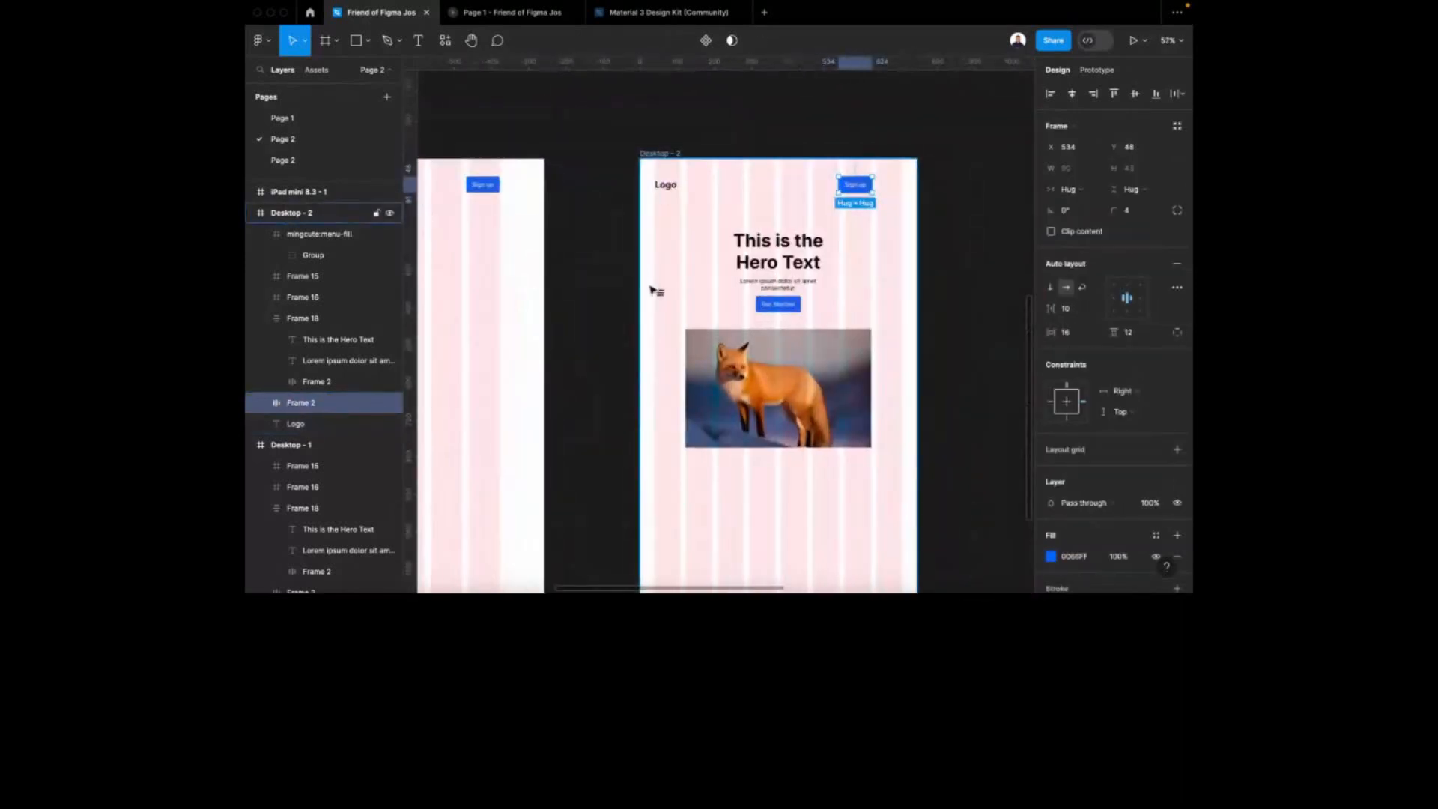
{"action": "scroll", "coordinate": [652, 290], "scroll_direction": "up", "scroll_amount": 3}
{"action": "left_click", "coordinate": [658, 292]}
{"action": "key", "text": "Delete"}
{"action": "scroll", "coordinate": [721, 263], "scroll_direction": "down", "scroll_amount": 3}
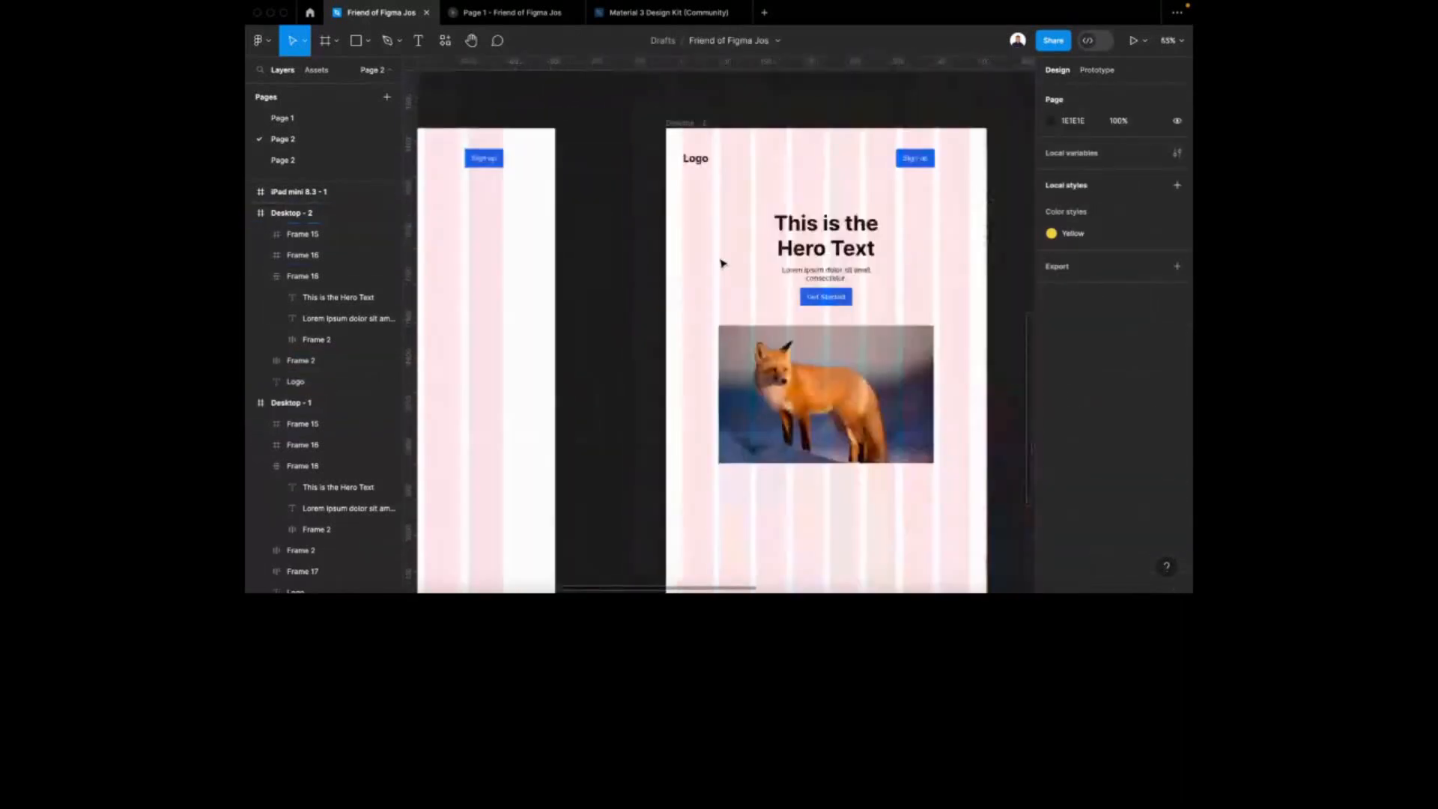
{"action": "scroll", "coordinate": [977, 199], "scroll_direction": "right", "scroll_amount": 3}
{"action": "scroll", "coordinate": [819, 154], "scroll_direction": "up", "scroll_amount": 5}
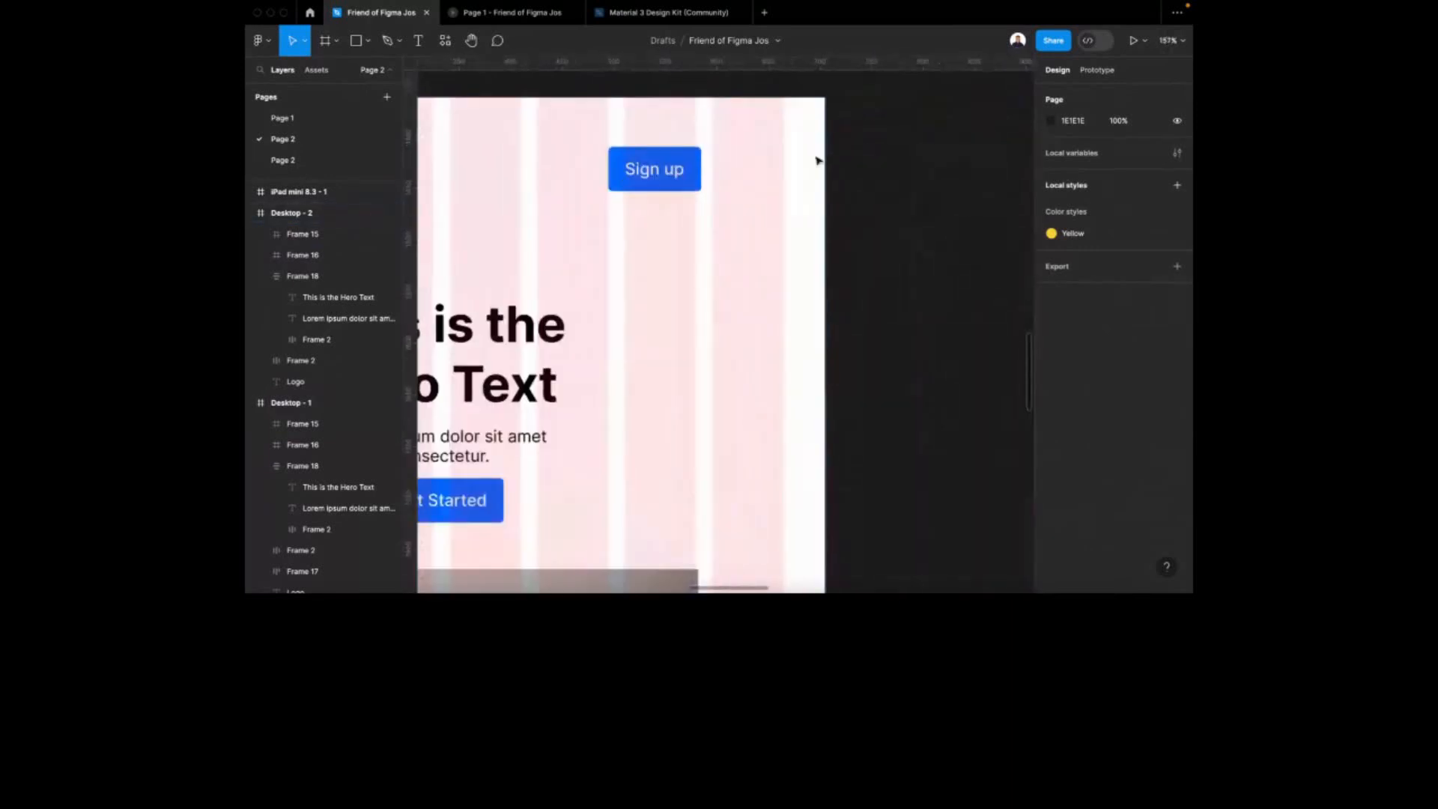
{"action": "left_click", "coordinate": [680, 171]}
{"action": "key", "text": "super+shift+r"}
Move the menu icon to the outer edge of the last grid column, at X 680
{"action": "left_click_drag", "start_coordinate": [690, 163], "coordinate": [774, 170]}
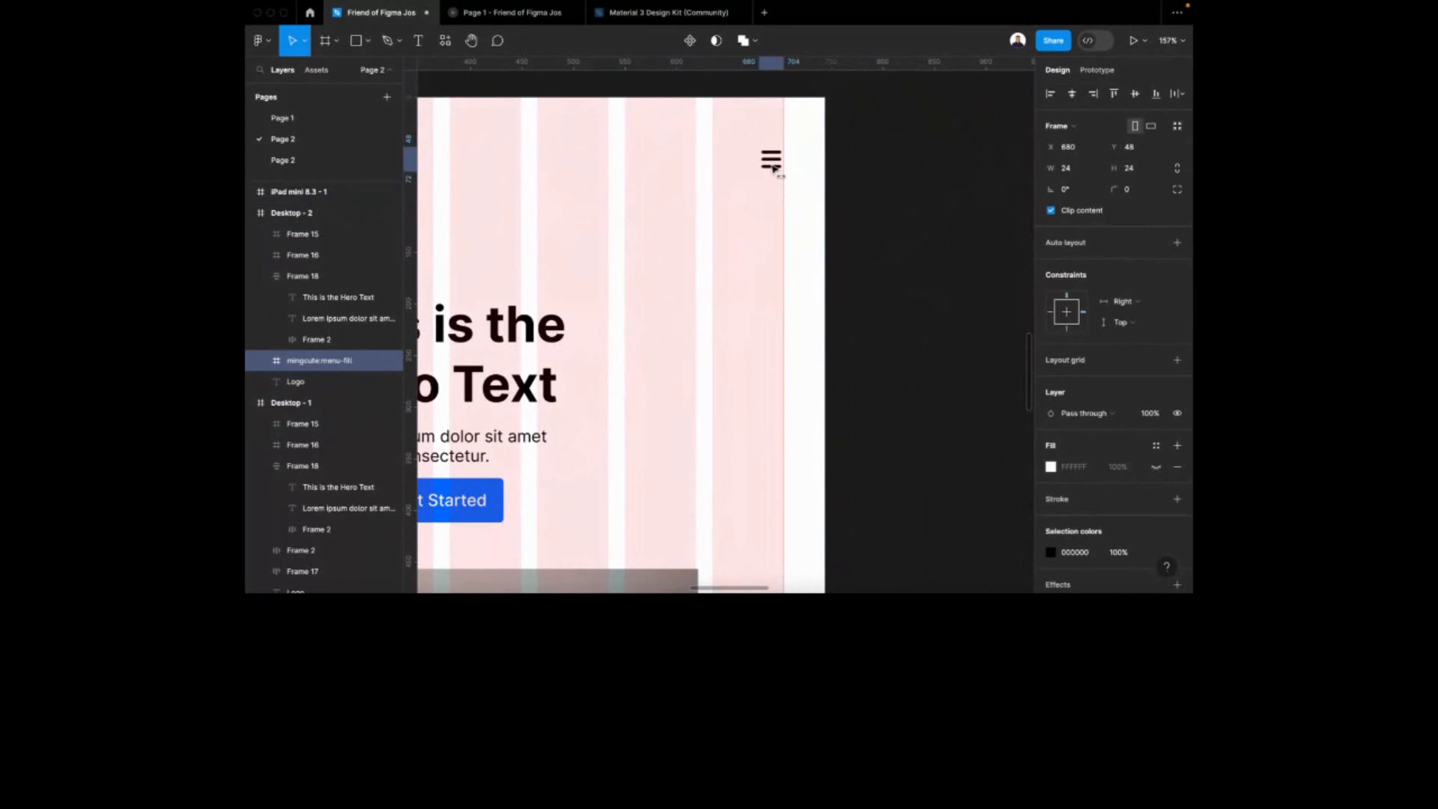
{"action": "left_click", "coordinate": [865, 128]}
{"action": "scroll", "coordinate": [866, 128], "scroll_direction": "down", "scroll_amount": 5}
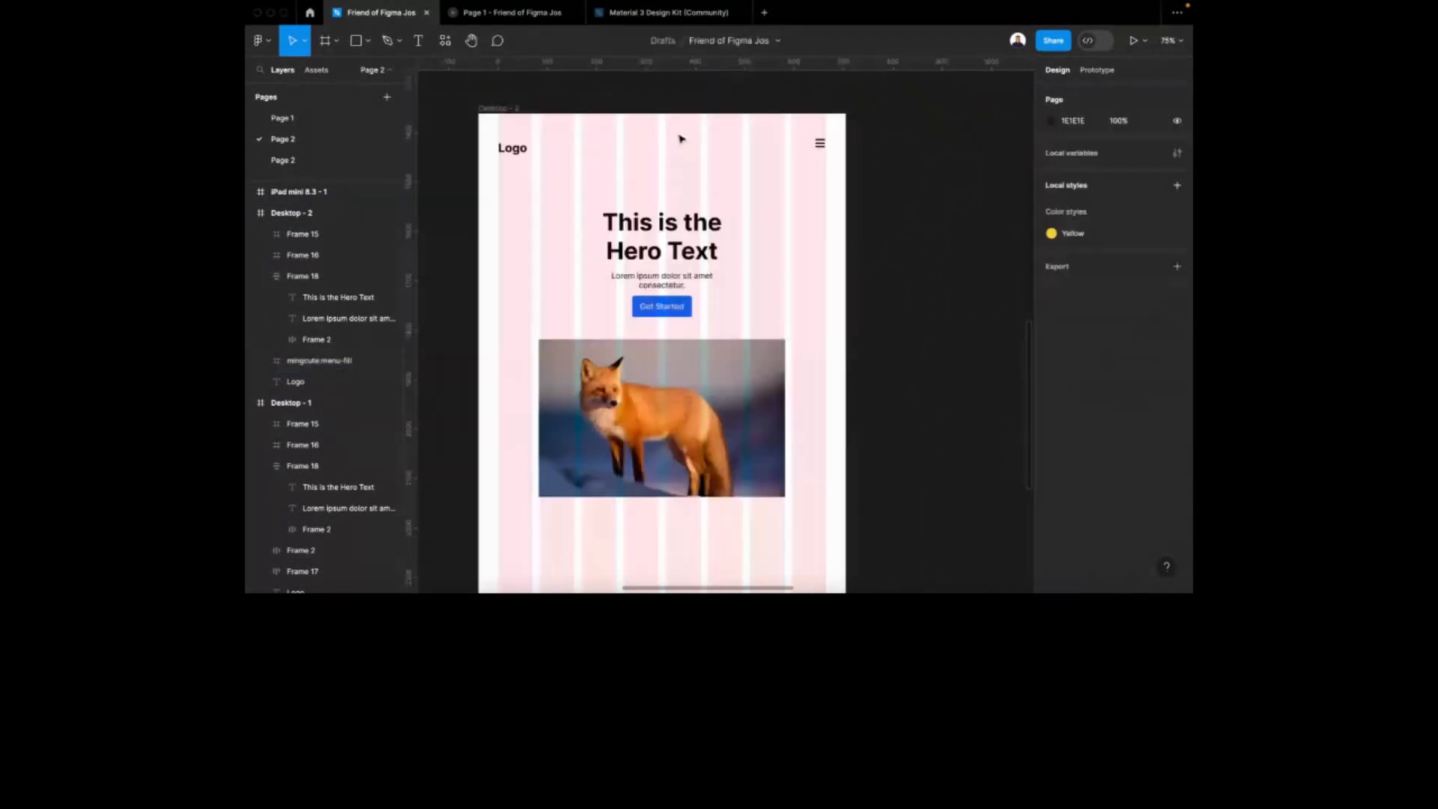
Examine how the hero text, fox image, logo and menu icon sit on the column grids of the desktop and tablet-width frames
{"action": "scroll", "coordinate": [726, 206], "scroll_direction": "down", "scroll_amount": 2}
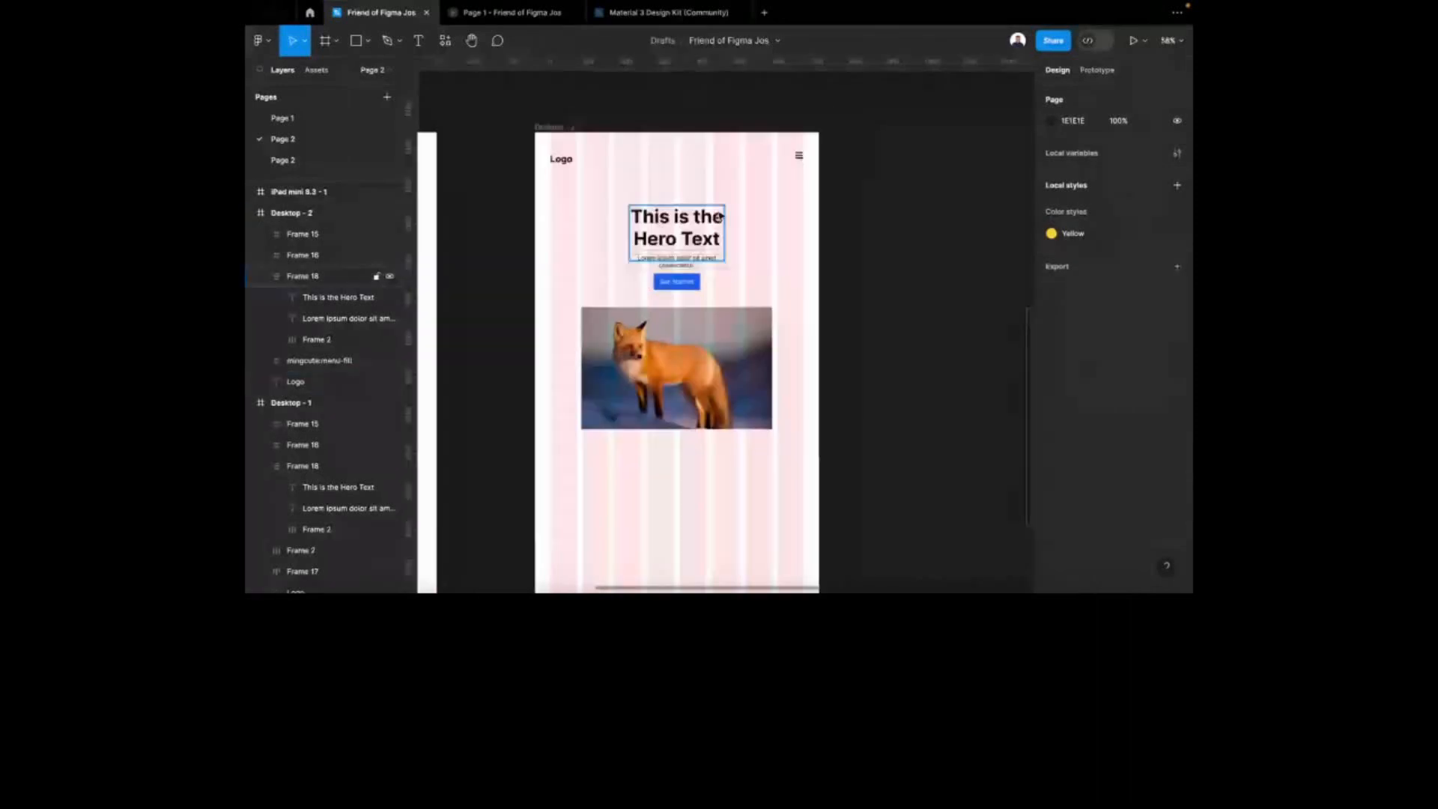
{"action": "scroll", "coordinate": [645, 232], "scroll_direction": "left", "scroll_amount": 5}
{"action": "left_click", "coordinate": [606, 220]}
{"action": "left_click", "coordinate": [621, 358]}
{"action": "scroll", "coordinate": [726, 279], "scroll_direction": "right", "scroll_amount": 6}
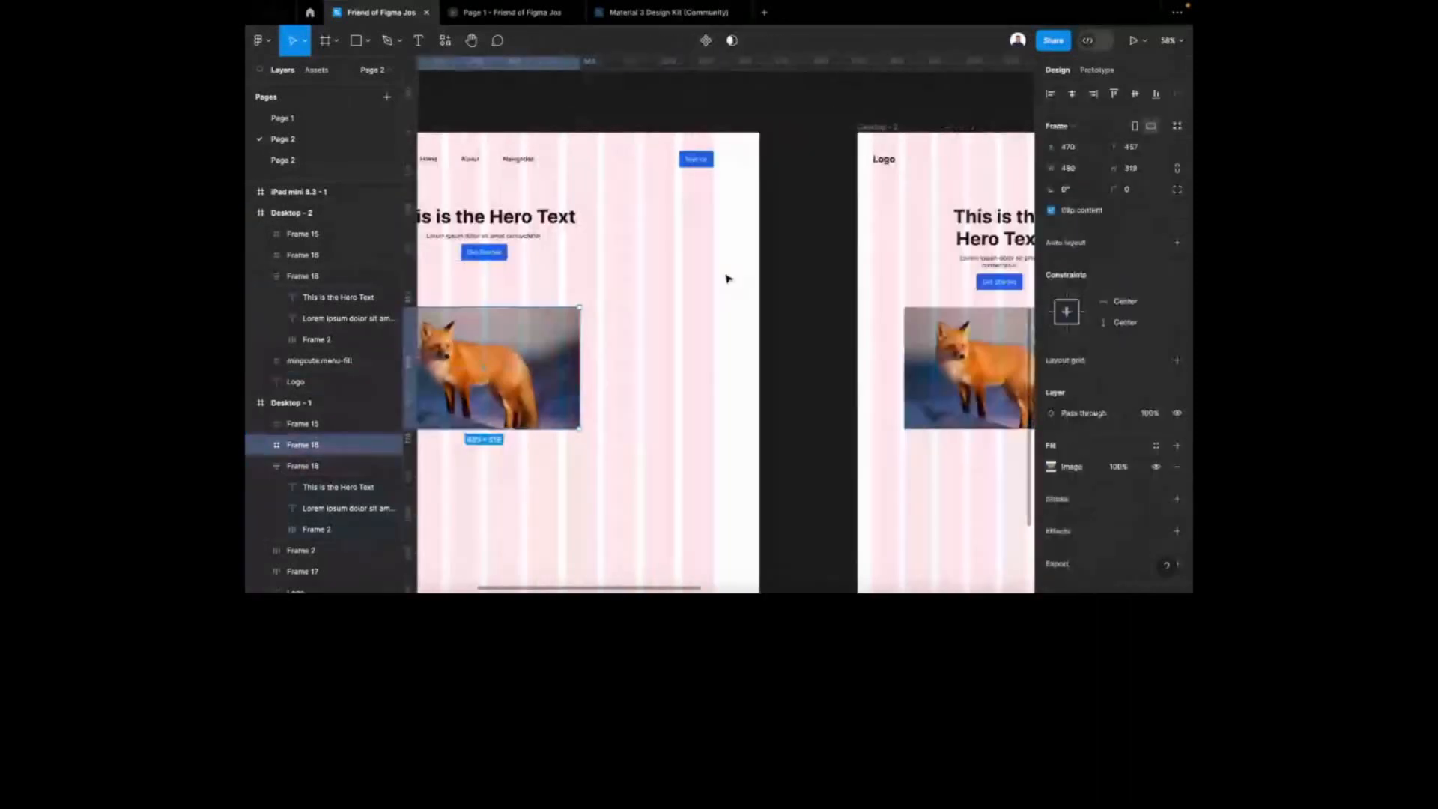
{"action": "left_click", "coordinate": [798, 240]}
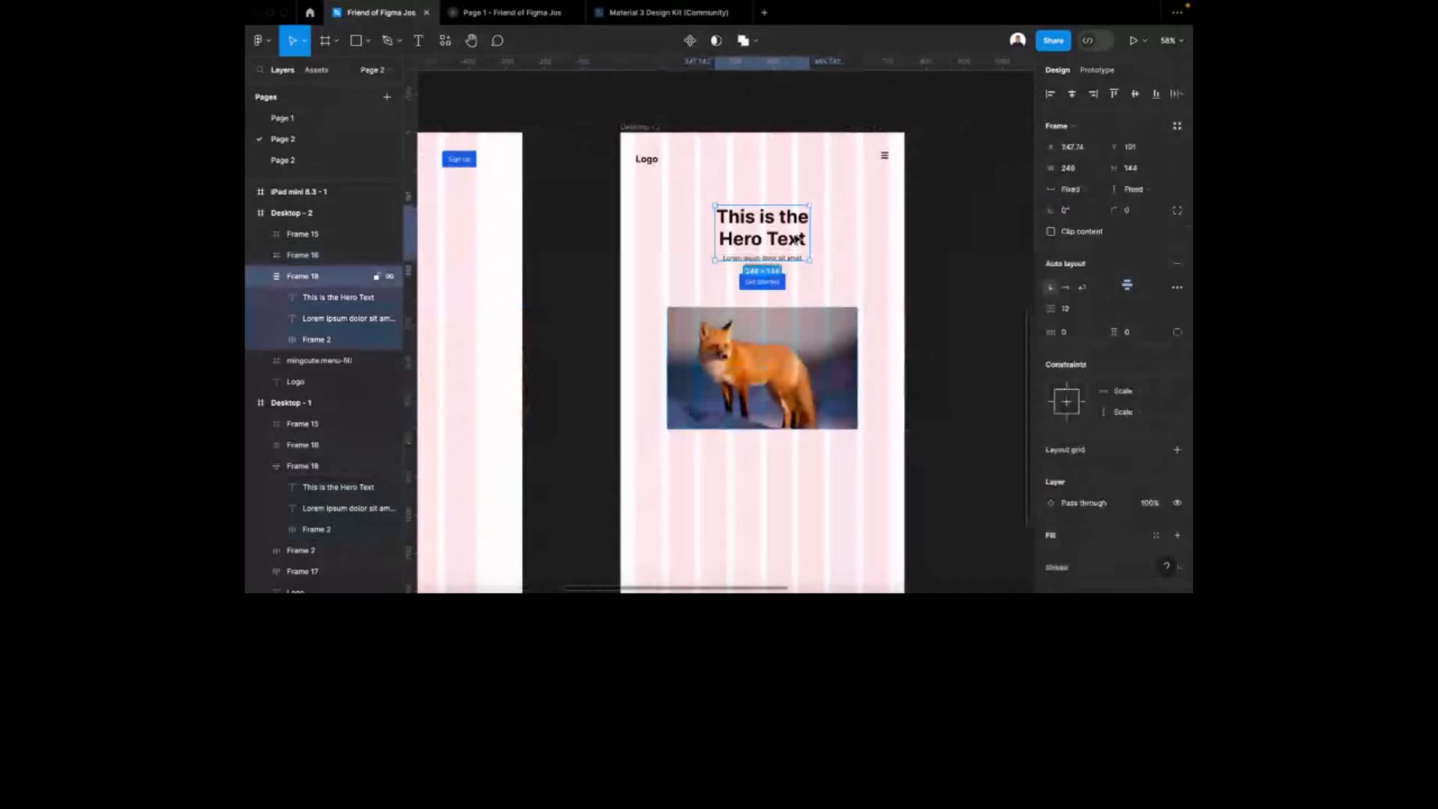
{"action": "left_click", "coordinate": [839, 240]}
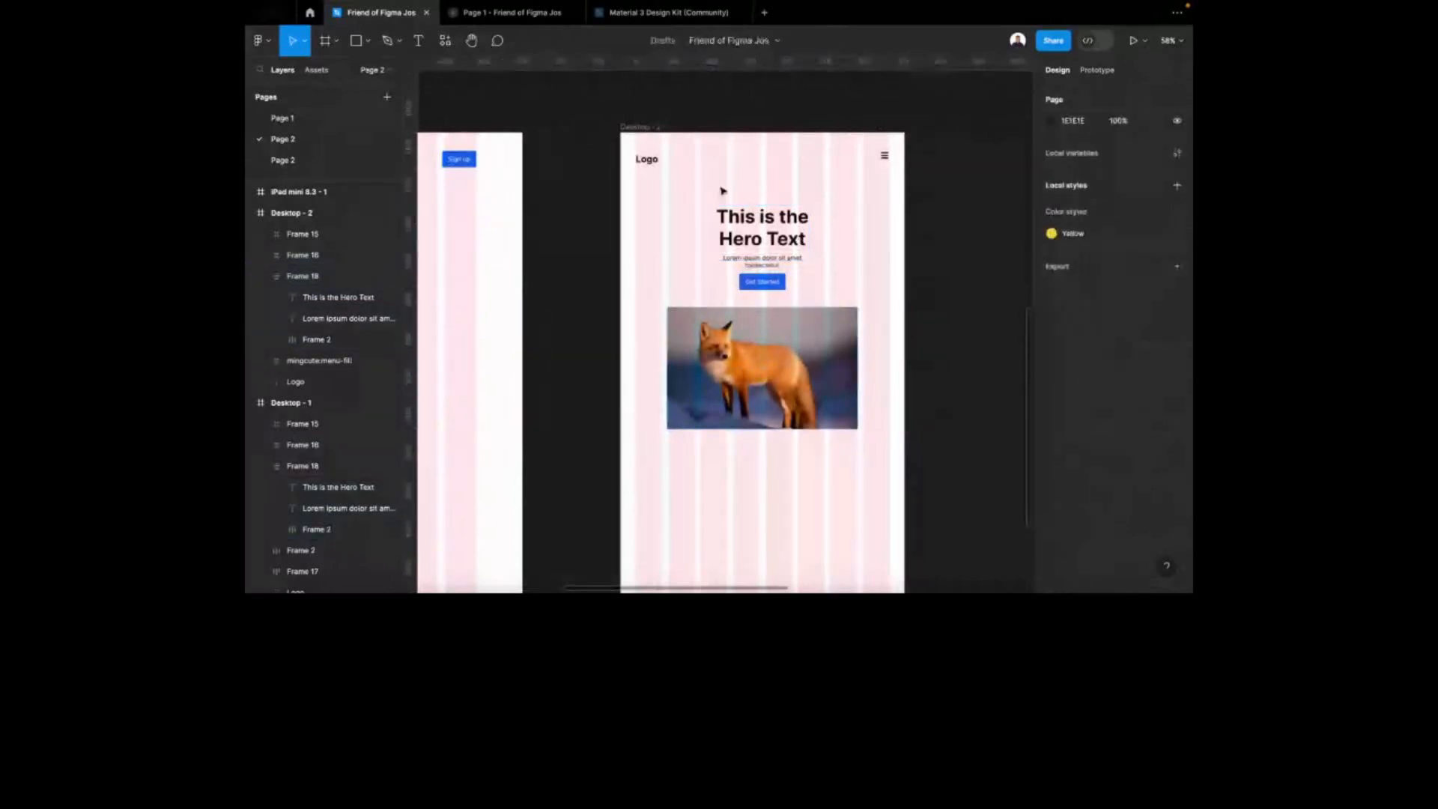
{"action": "scroll", "coordinate": [896, 215], "scroll_direction": "up", "scroll_amount": 3}
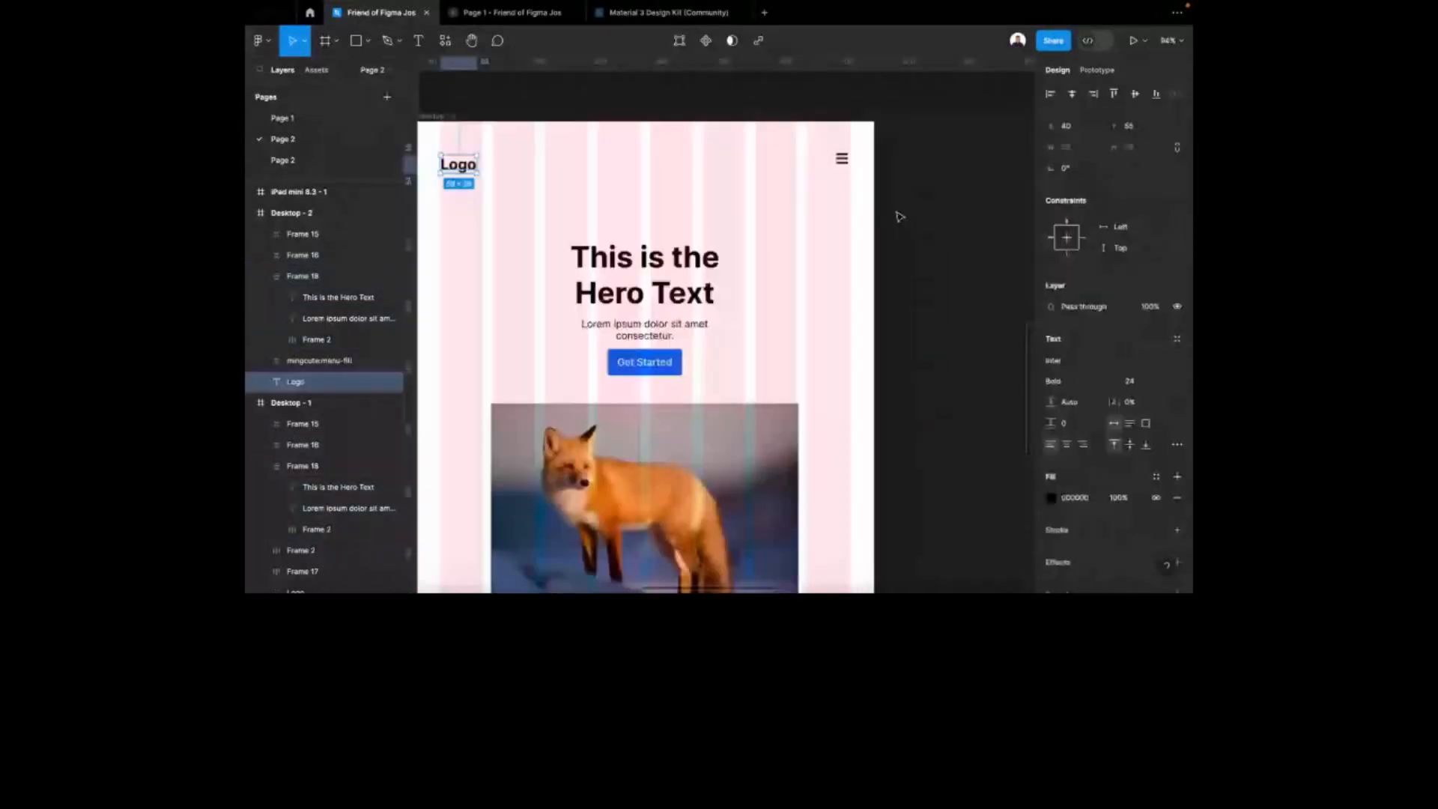
{"action": "left_click", "coordinate": [844, 159]}
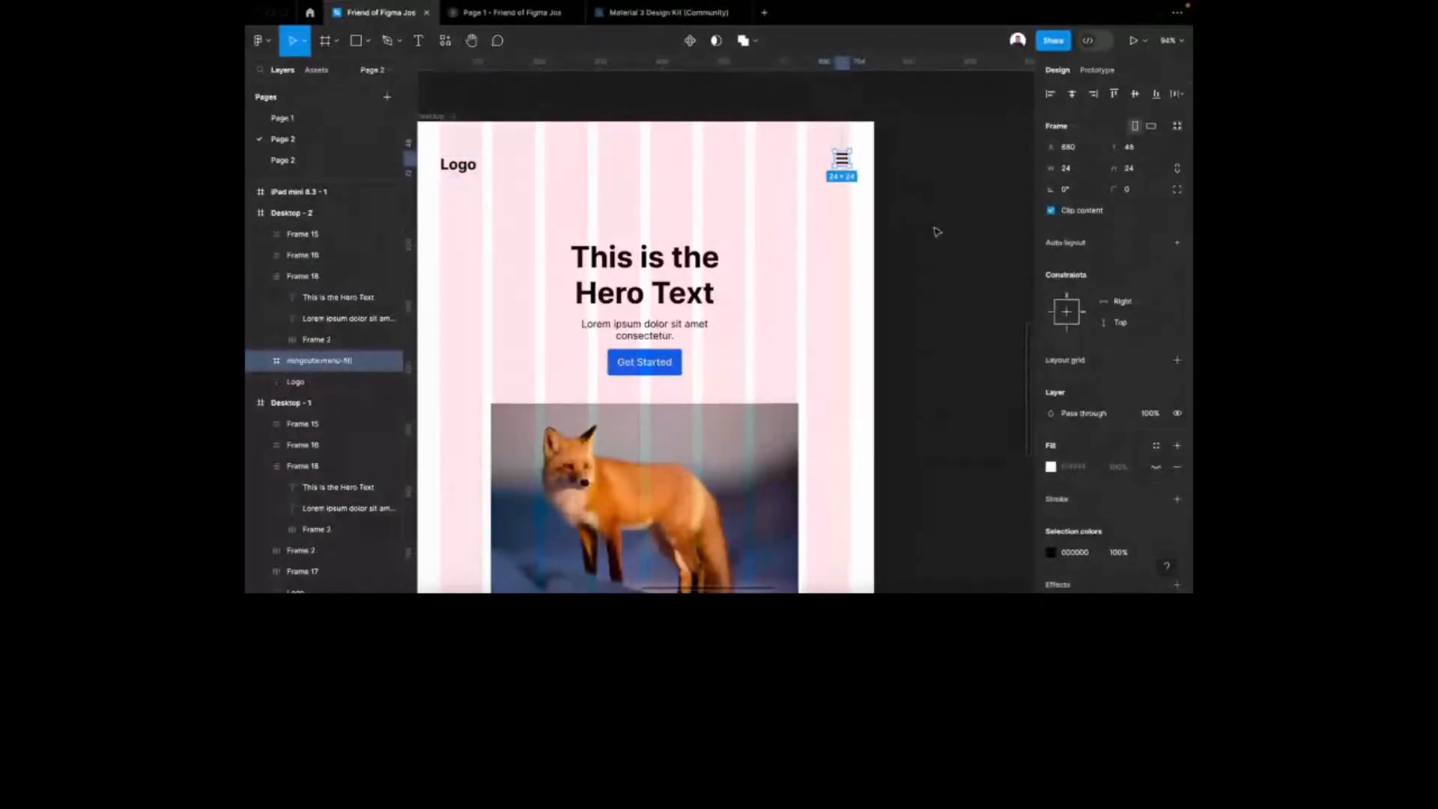
{"action": "scroll", "coordinate": [857, 160], "scroll_direction": "up", "scroll_amount": 3}
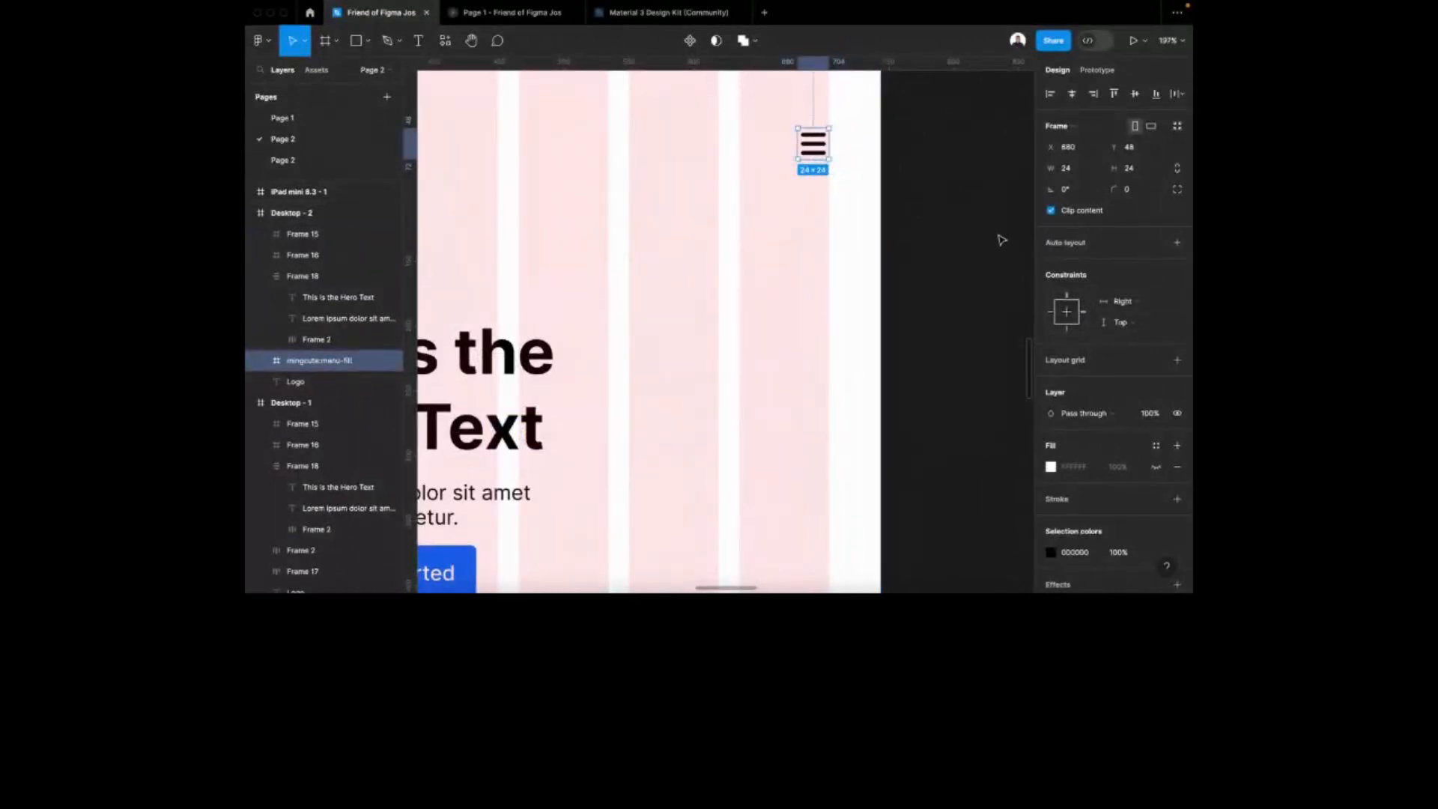
{"action": "scroll", "coordinate": [1001, 239], "scroll_direction": "down", "scroll_amount": 5}
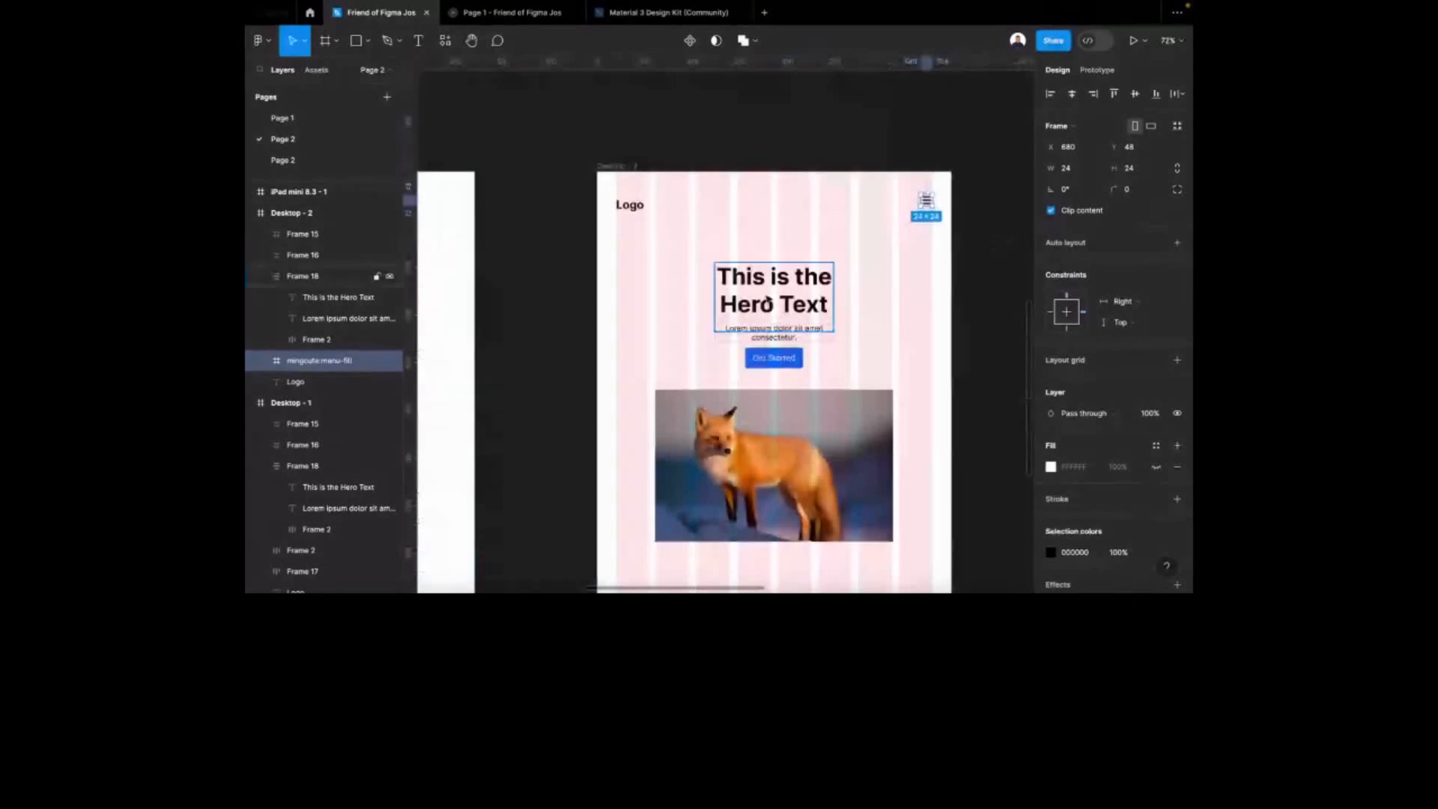
Rename the Desktop - 2 frame as Tablet
{"action": "scroll", "coordinate": [768, 299], "scroll_direction": "down", "scroll_amount": 2}
{"action": "scroll", "coordinate": [791, 219], "scroll_direction": "down", "scroll_amount": 3}
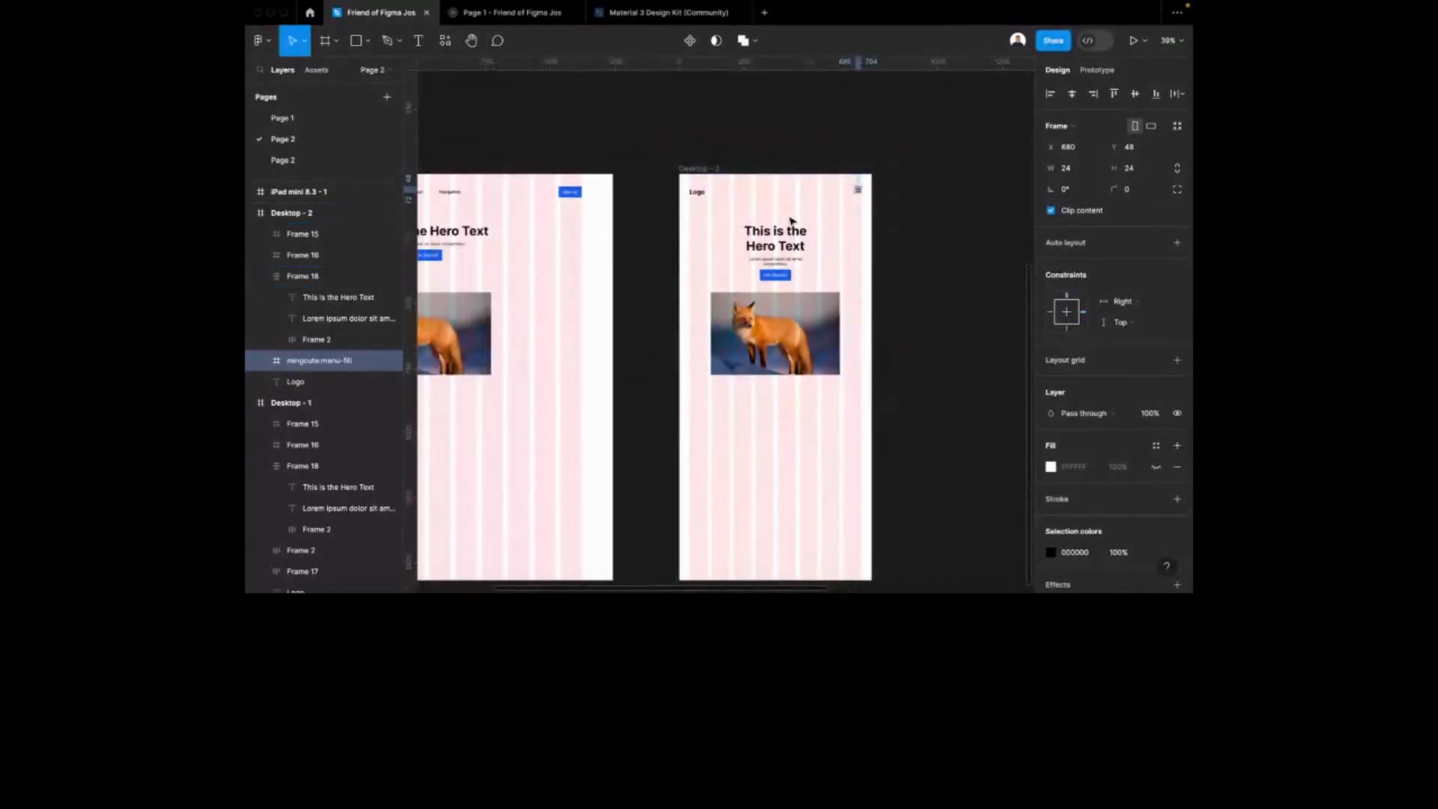
{"action": "left_click", "coordinate": [704, 173]}
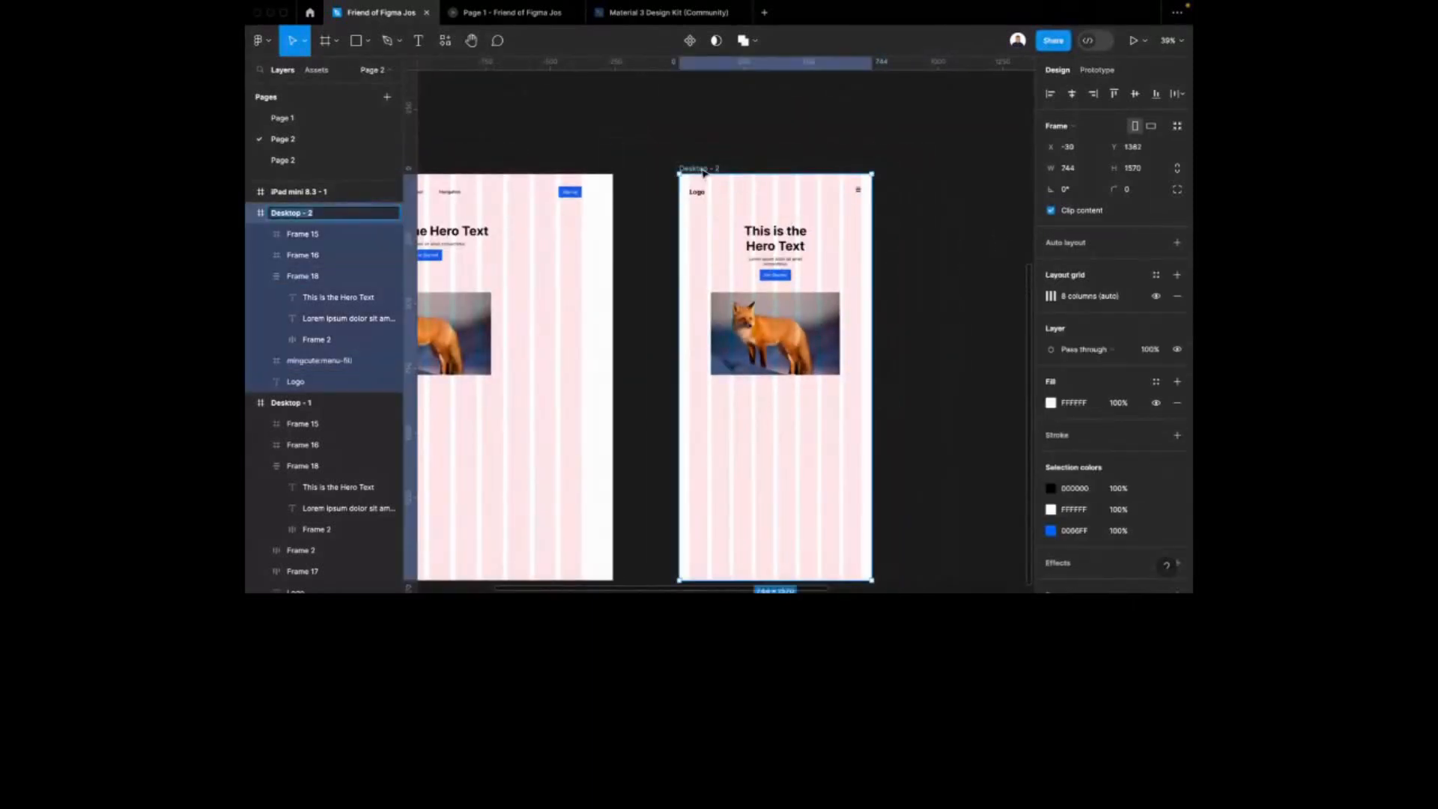
{"action": "type", "text": "Tablet"}
{"action": "key", "text": "Return"}
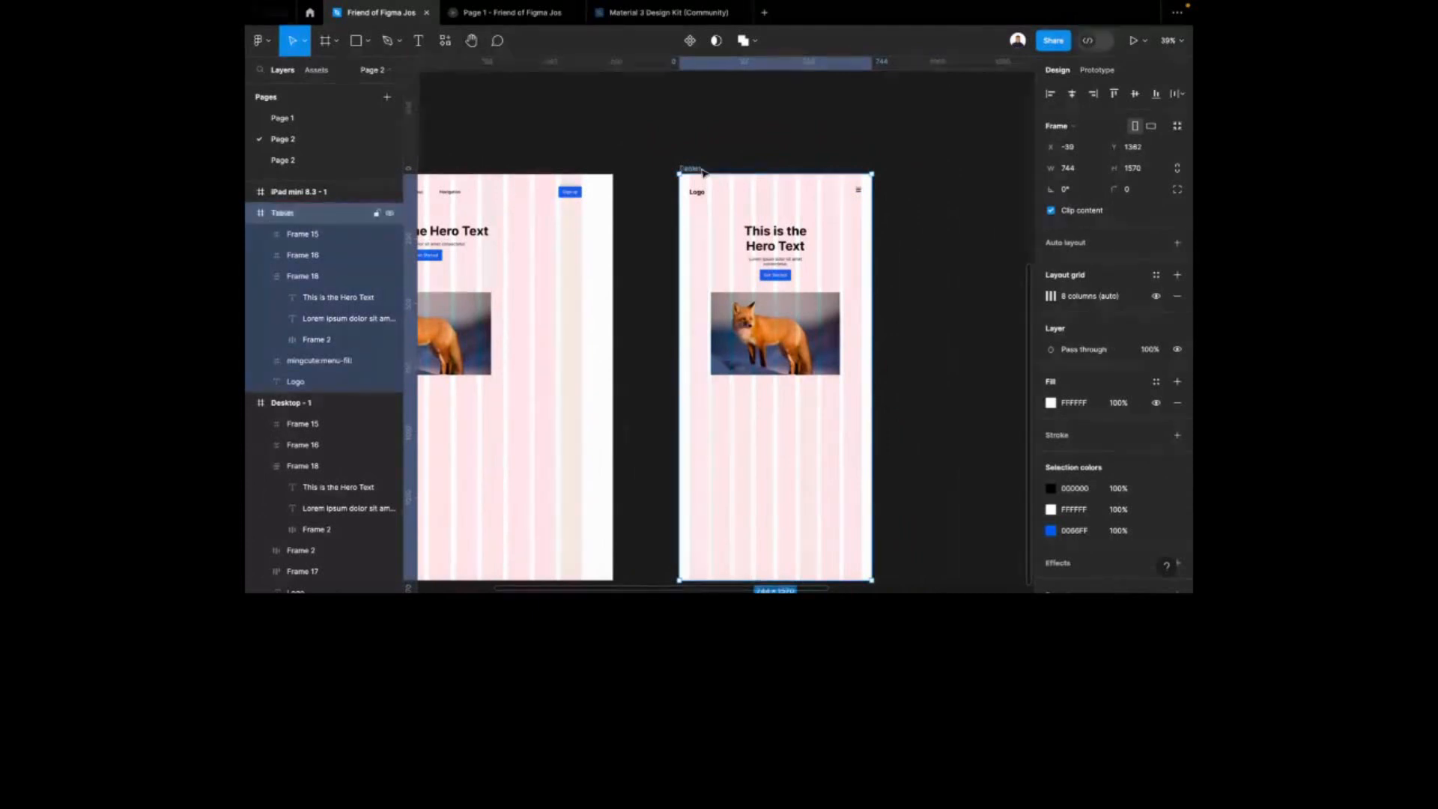
{"action": "left_click", "coordinate": [764, 161]}
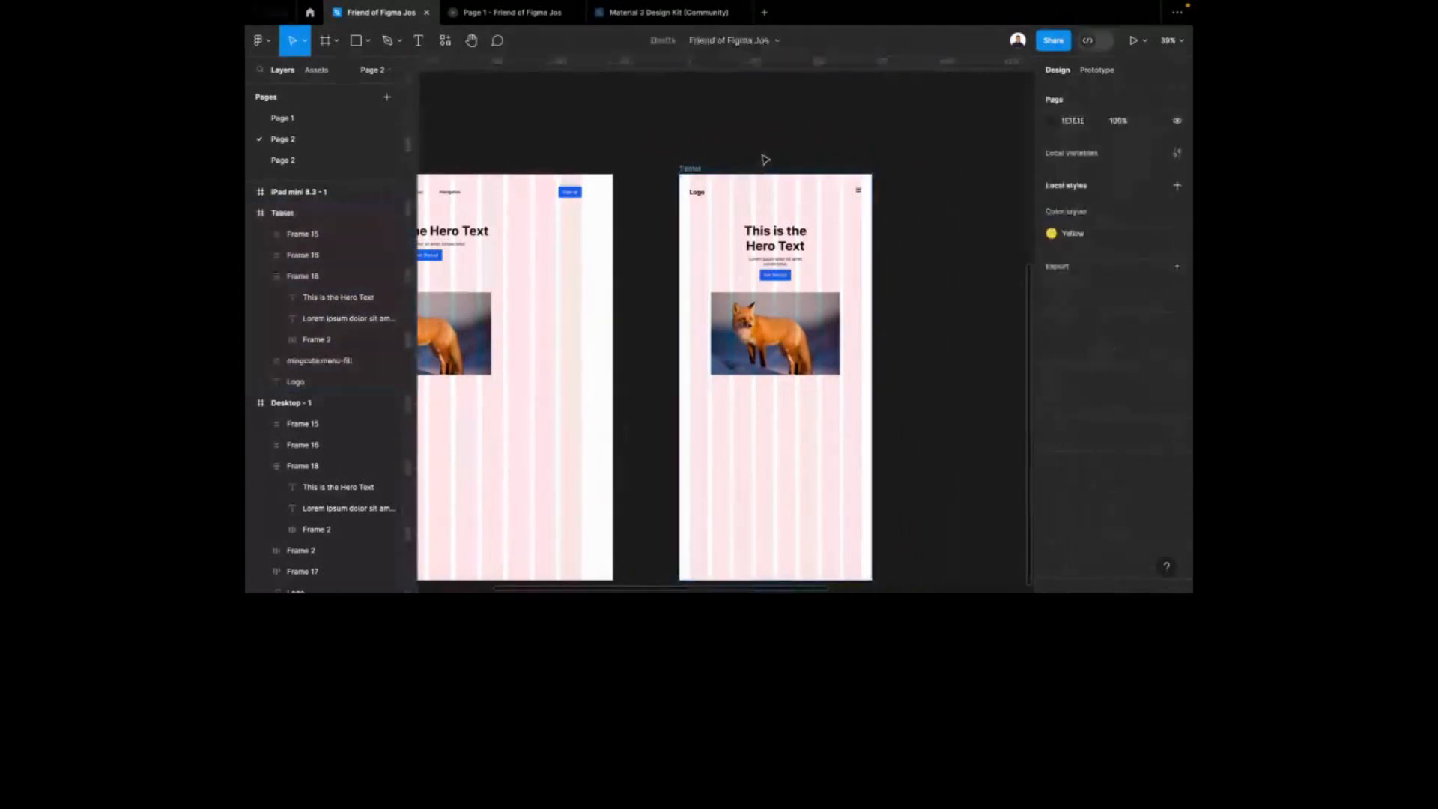
Duplicate the Tablet frame to the right of the original at X 804 and delete the iPad mini 8.3 - 1 frame
{"action": "left_click", "coordinate": [701, 170]}
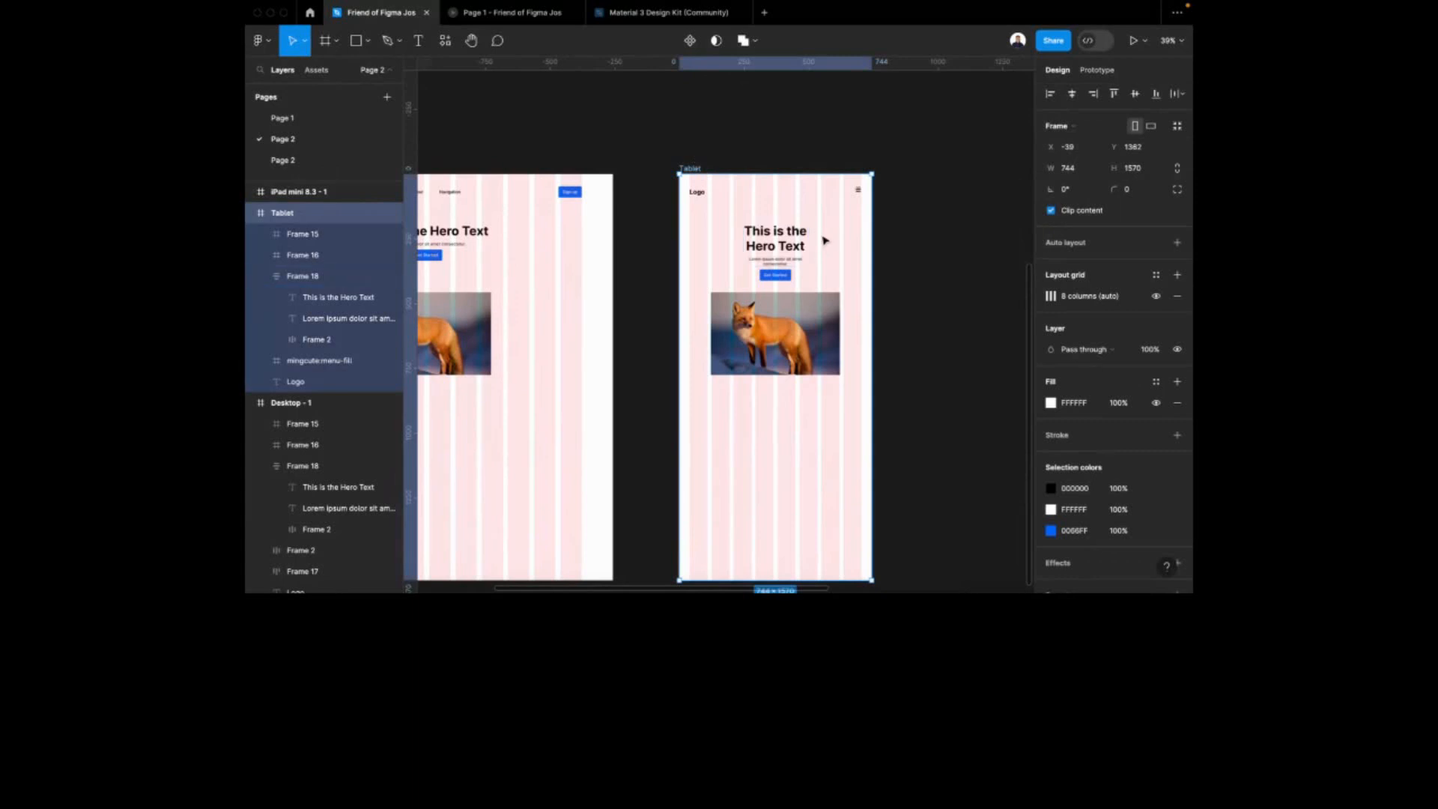
{"action": "left_click_drag", "start_coordinate": [803, 279], "coordinate": [1033, 271]}
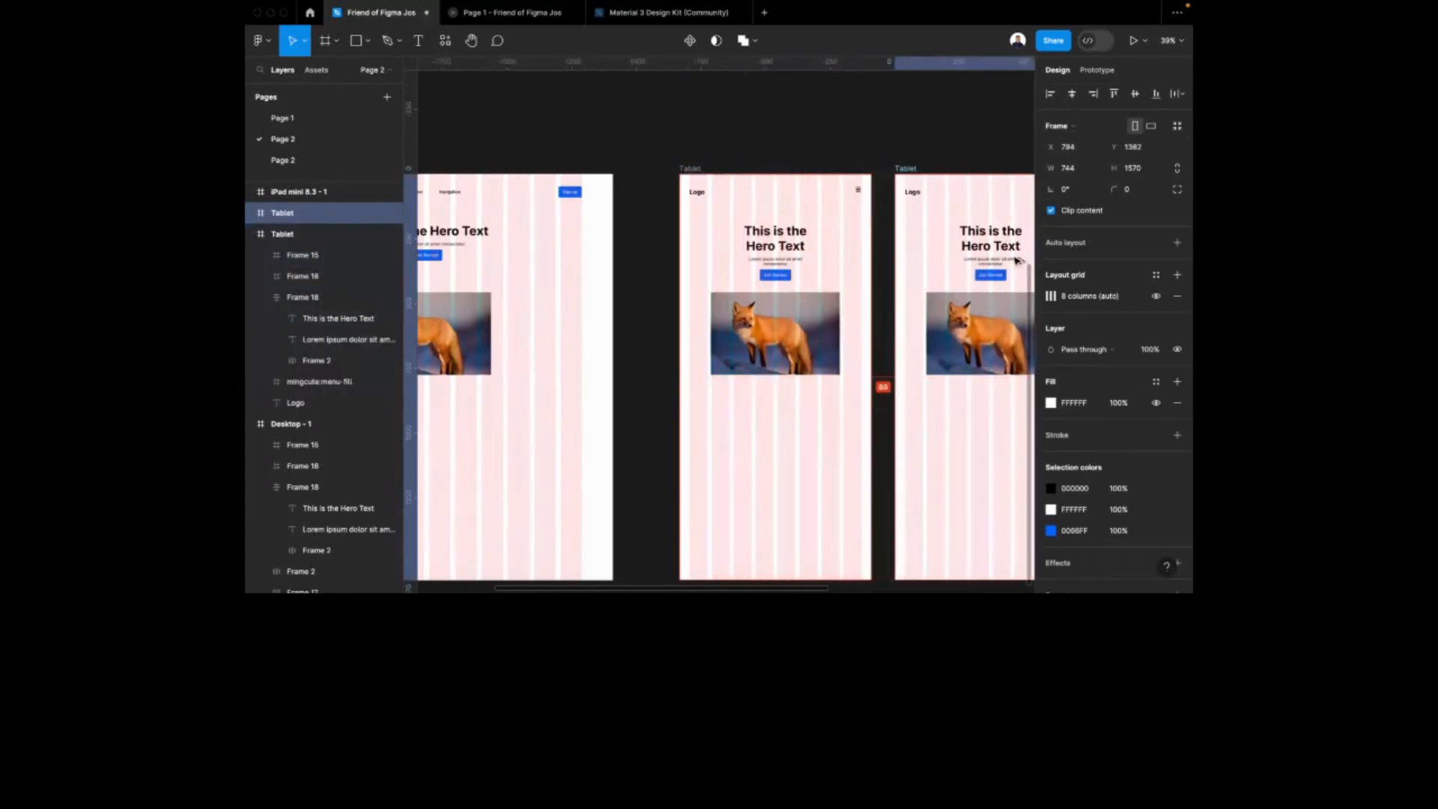
{"action": "scroll", "coordinate": [845, 225], "scroll_direction": "right", "scroll_amount": 5}
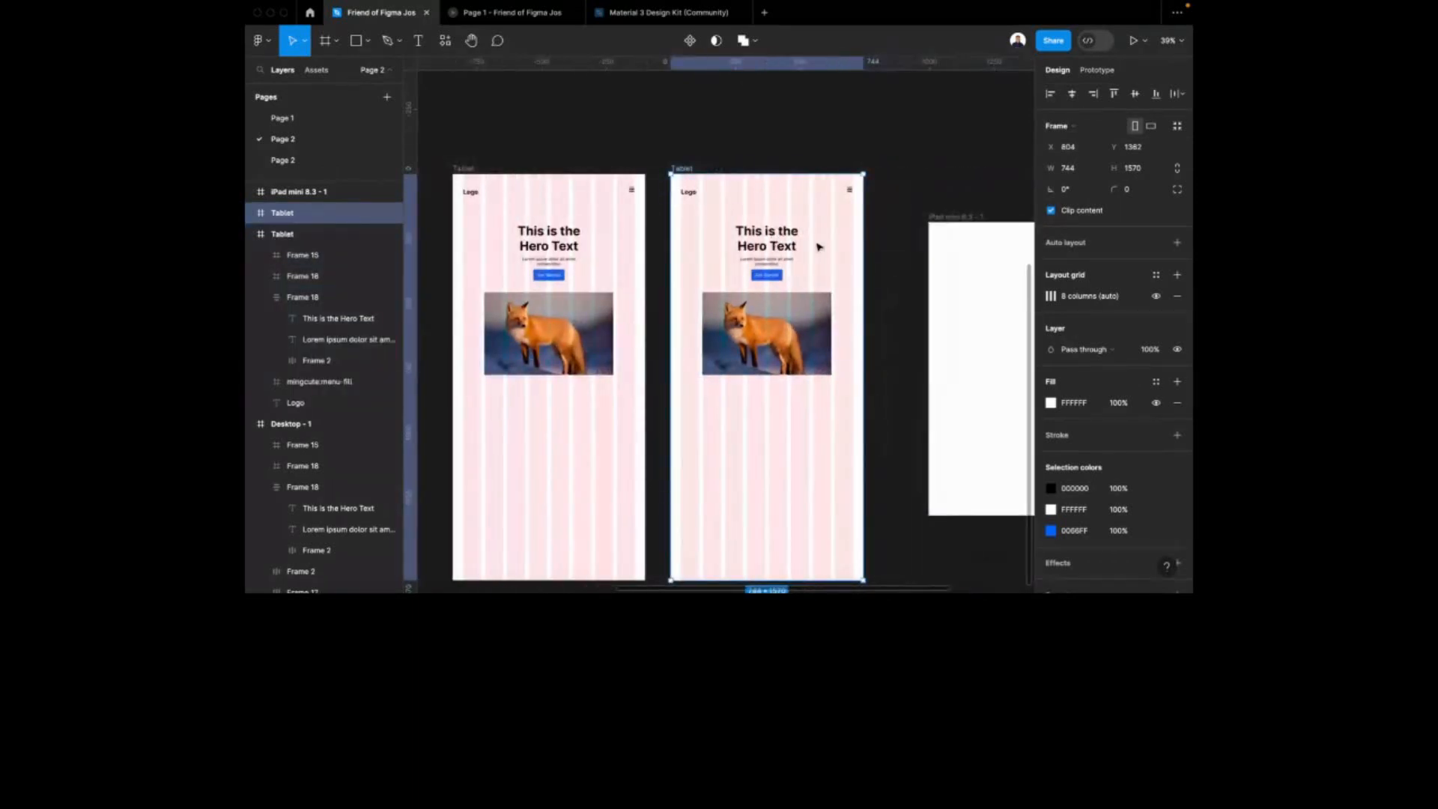
{"action": "left_click", "coordinate": [947, 225]}
{"action": "key", "text": "Delete"}
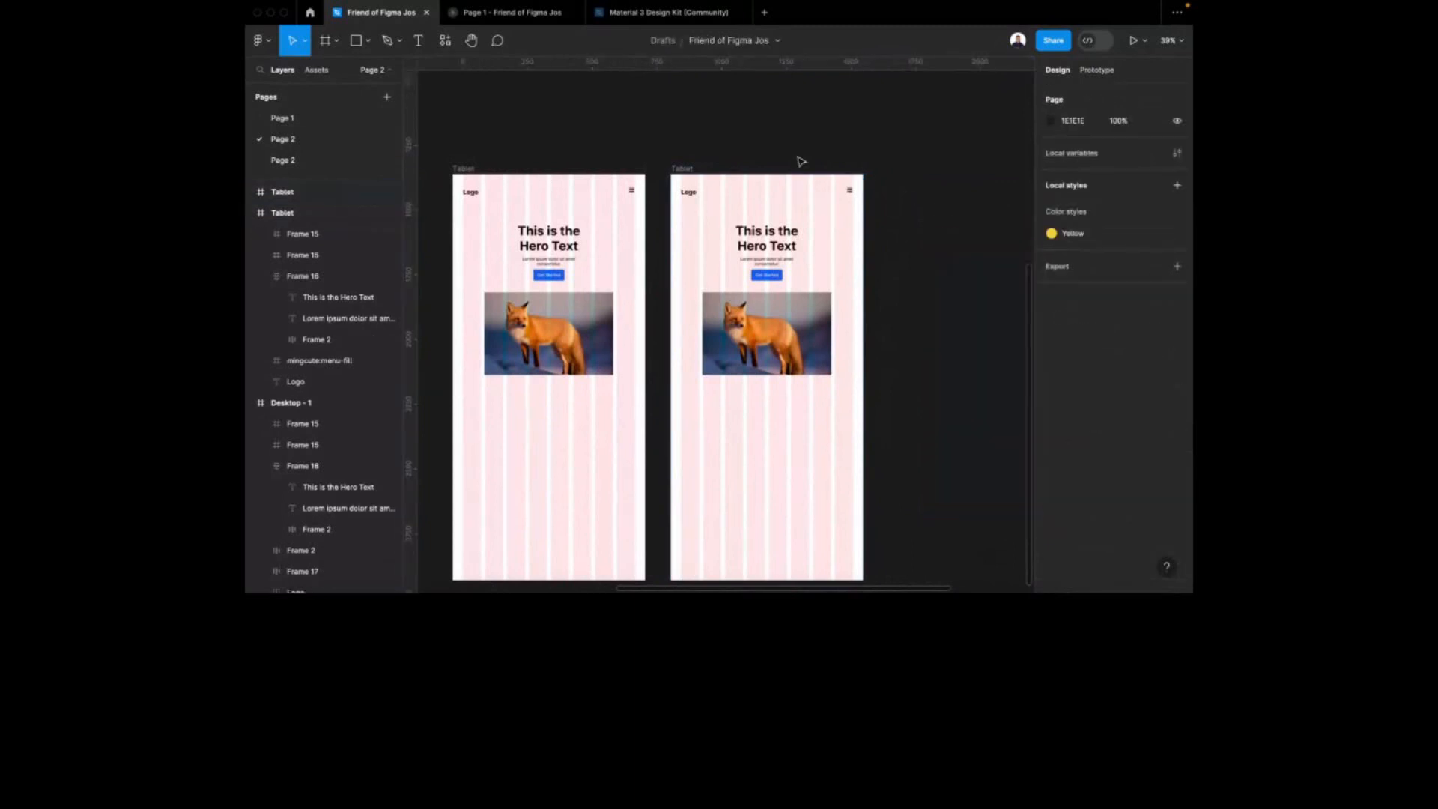
Try a width of 414 on the duplicated Tablet frame, check how the fox image fits, and undo the resize
{"action": "left_click", "coordinate": [683, 167]}
{"action": "scroll", "coordinate": [698, 157], "scroll_direction": "up", "scroll_amount": 3}
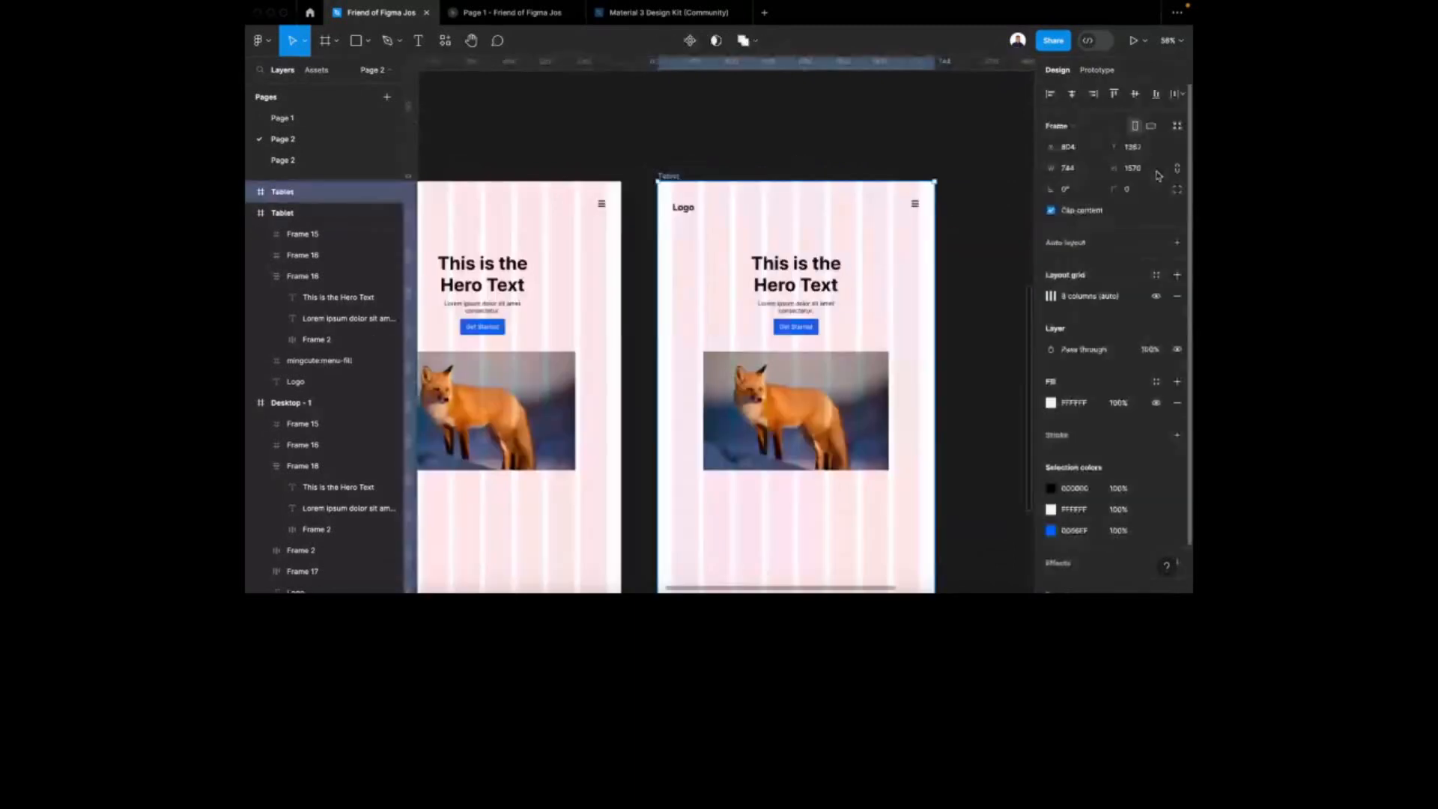
{"action": "left_click", "coordinate": [1072, 168]}
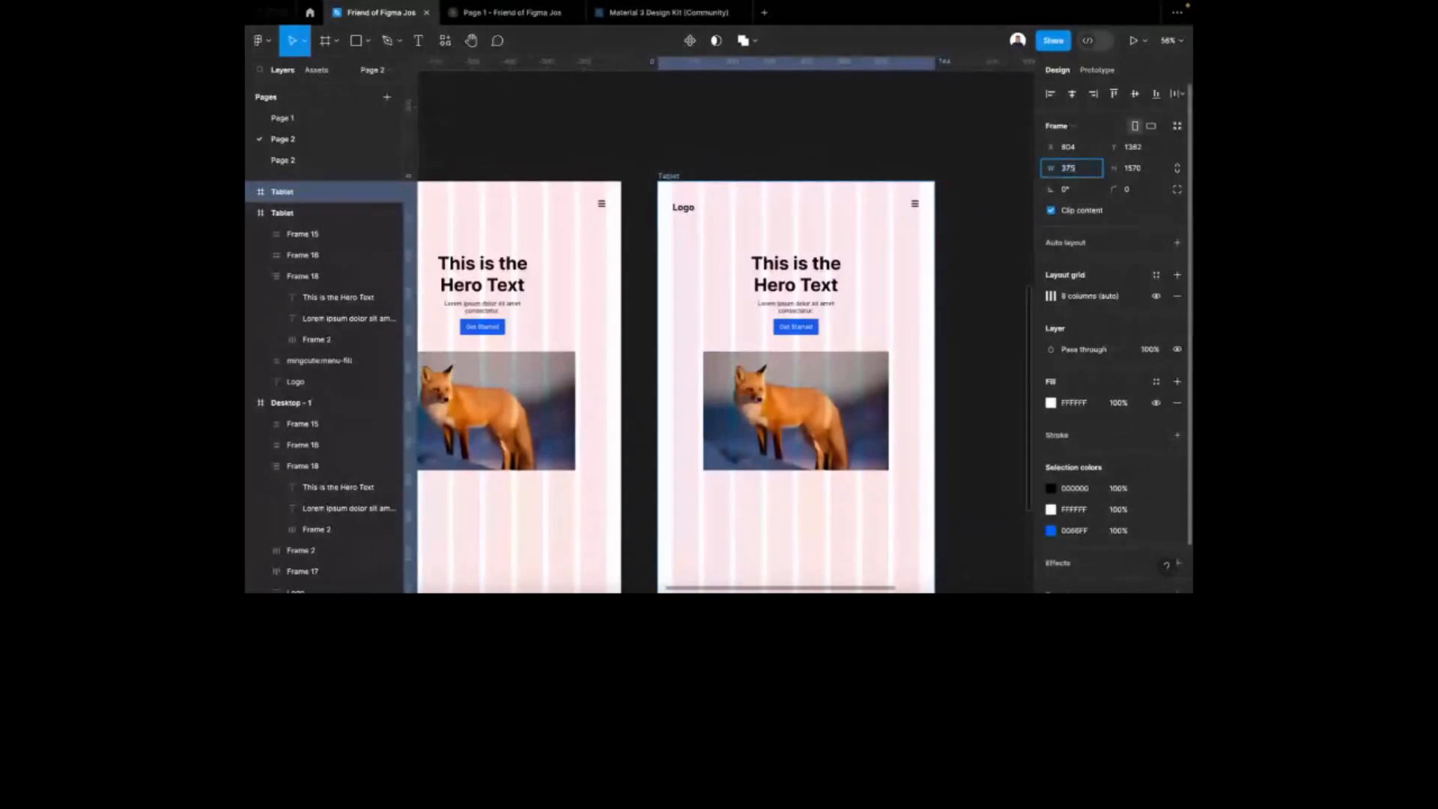
{"action": "type", "text": "412"}
{"action": "key", "text": "Return"}
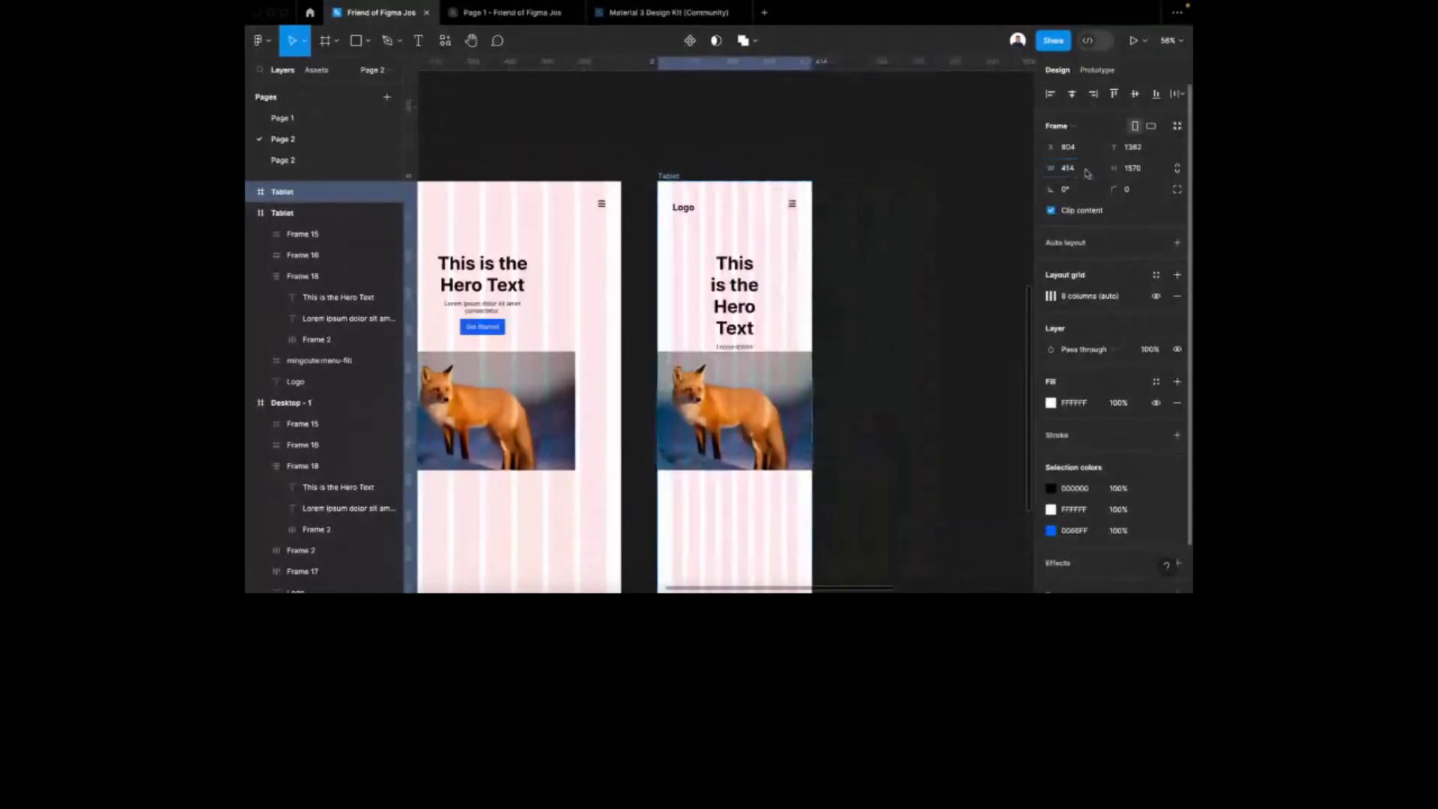
{"action": "left_click", "coordinate": [870, 268]}
{"action": "left_click", "coordinate": [771, 377]}
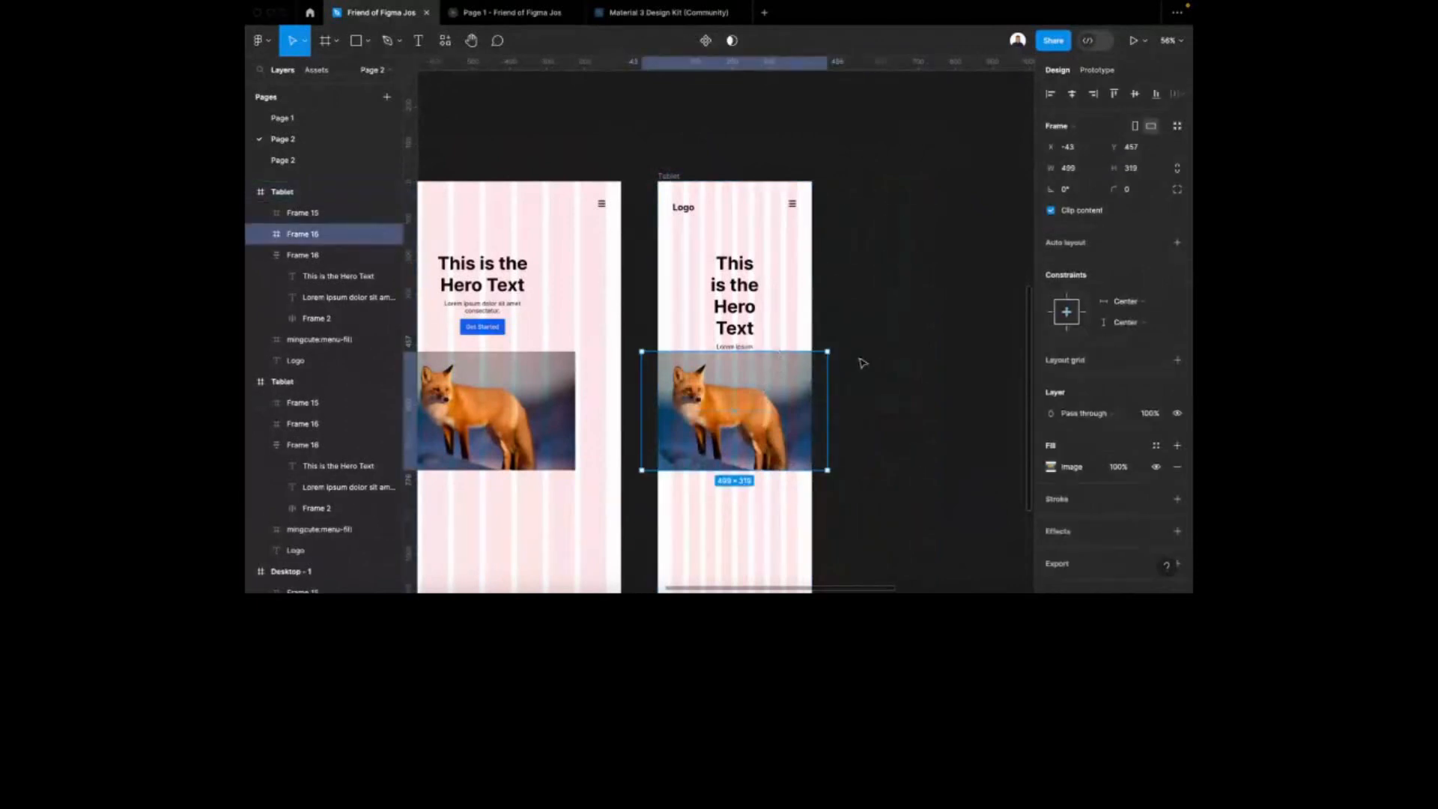
{"action": "scroll", "coordinate": [863, 363], "scroll_direction": "left", "scroll_amount": 4}
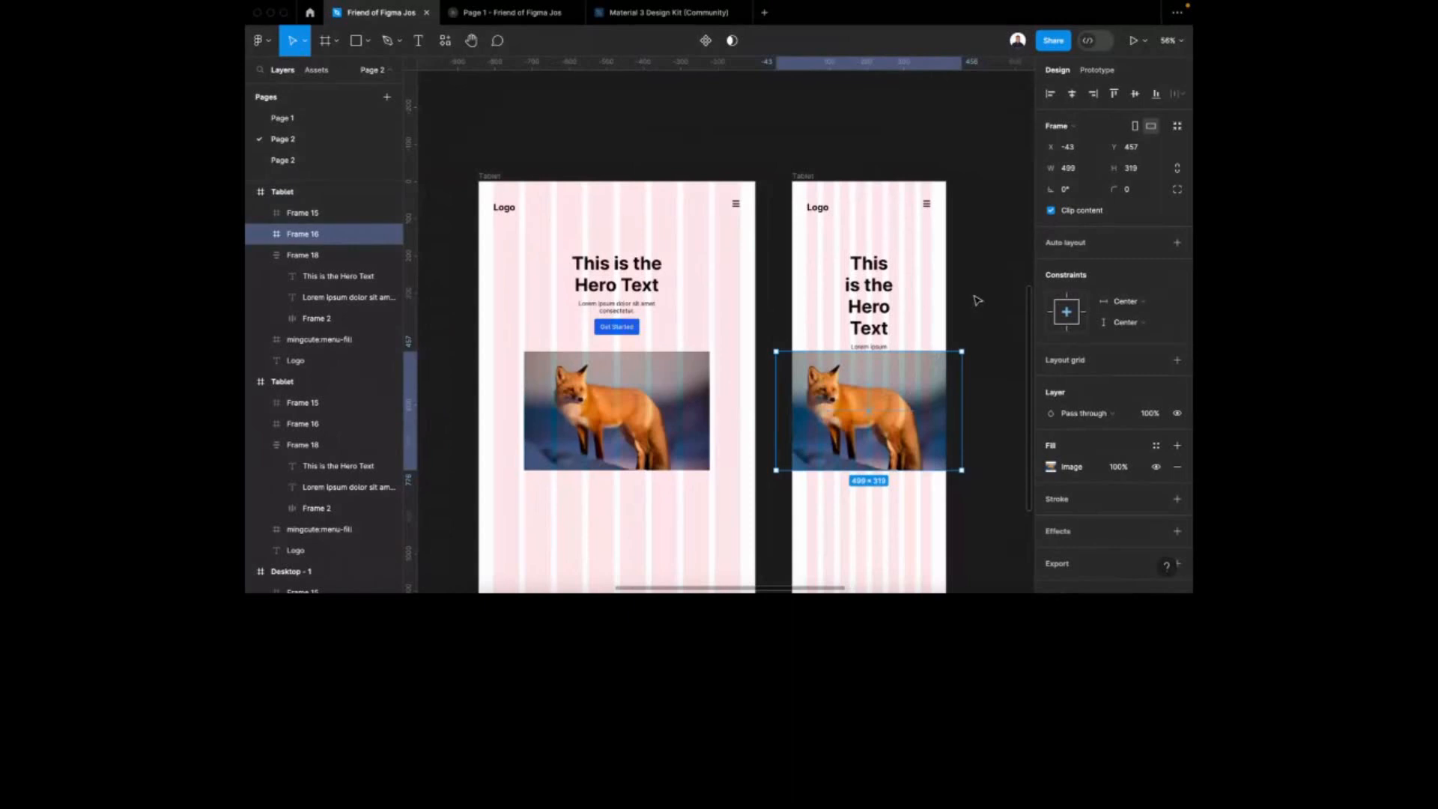
{"action": "key", "text": "super+z"}
{"action": "key", "text": "super+z"}
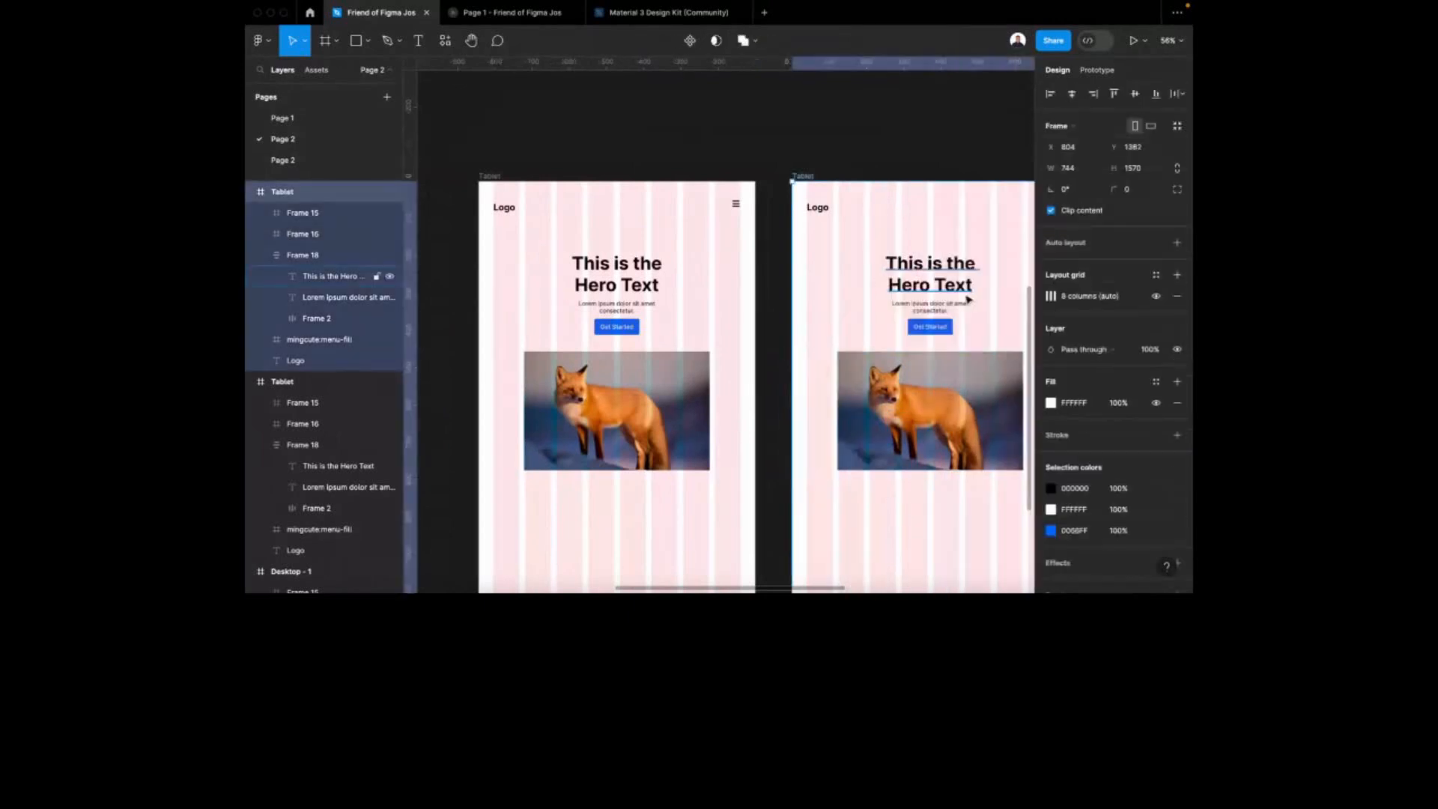
Set both the horizontal and vertical constraints of the fox image in the Desktop - 1 frame to Scale
{"action": "scroll", "coordinate": [745, 433], "scroll_direction": "left", "scroll_amount": 10}
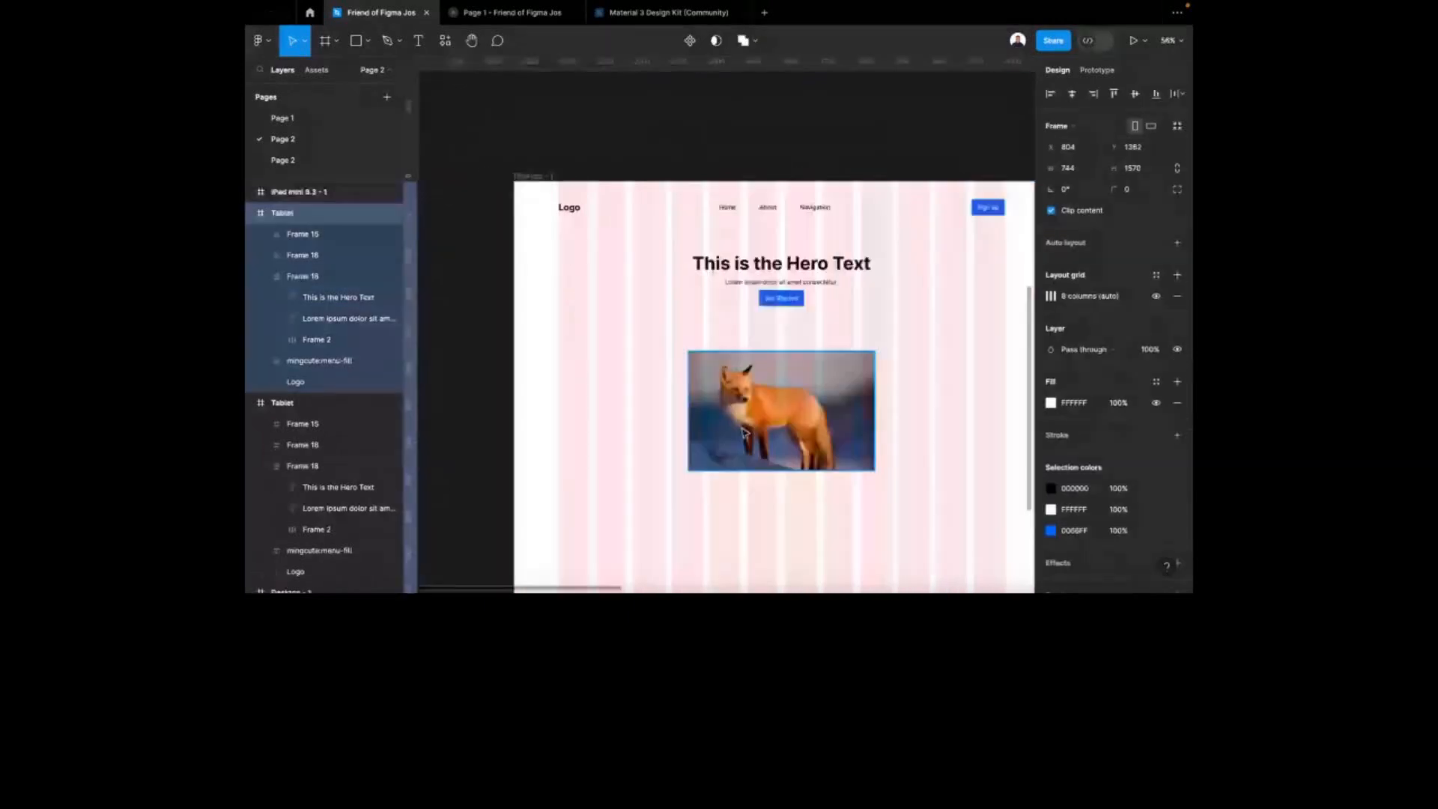
{"action": "left_click", "coordinate": [745, 433]}
{"action": "left_click", "coordinate": [1135, 299]}
{"action": "left_click", "coordinate": [1127, 313]}
{"action": "left_click", "coordinate": [1143, 323]}
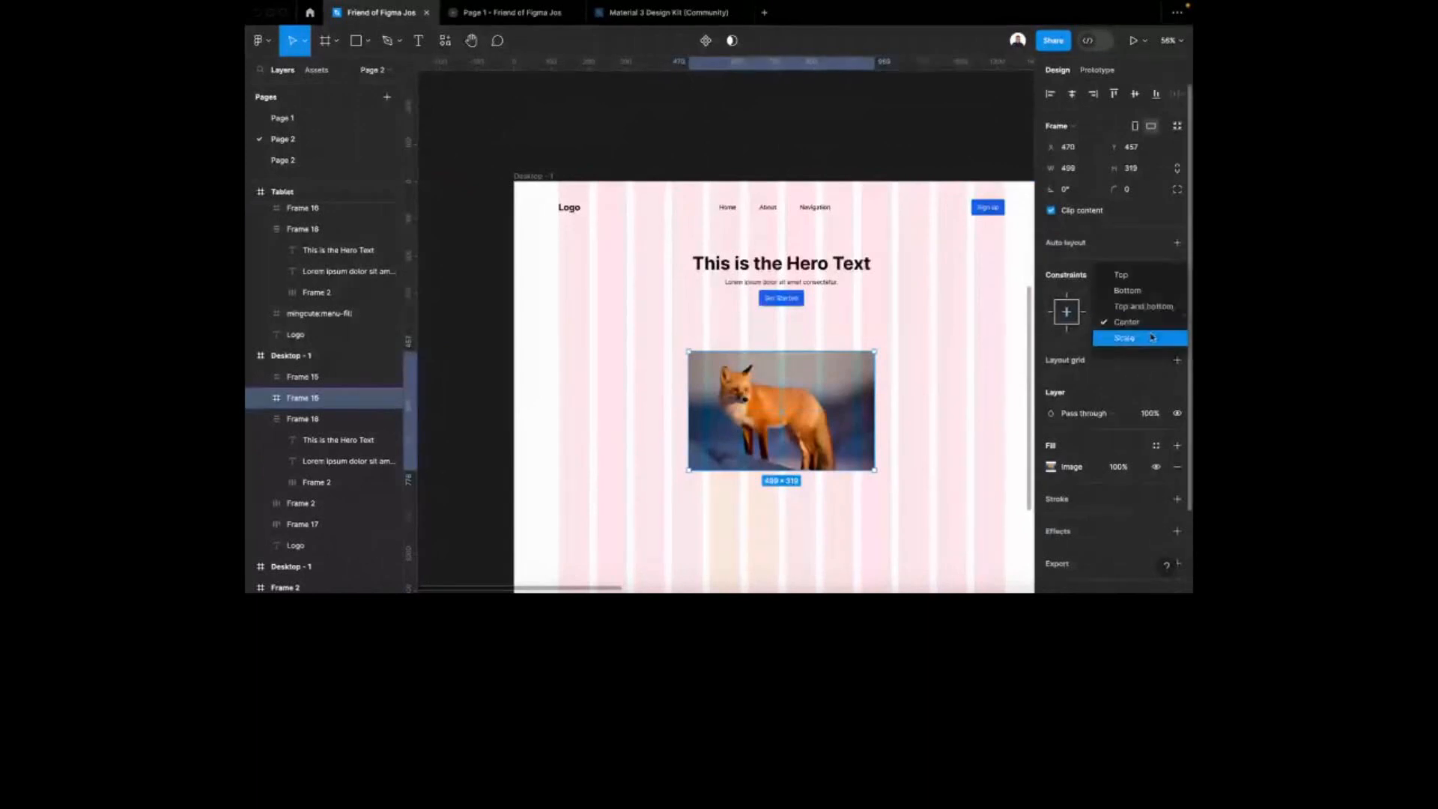
{"action": "left_click", "coordinate": [1134, 337]}
Copy the menu icon from the first Tablet frame
{"action": "scroll", "coordinate": [793, 353], "scroll_direction": "right", "scroll_amount": 10}
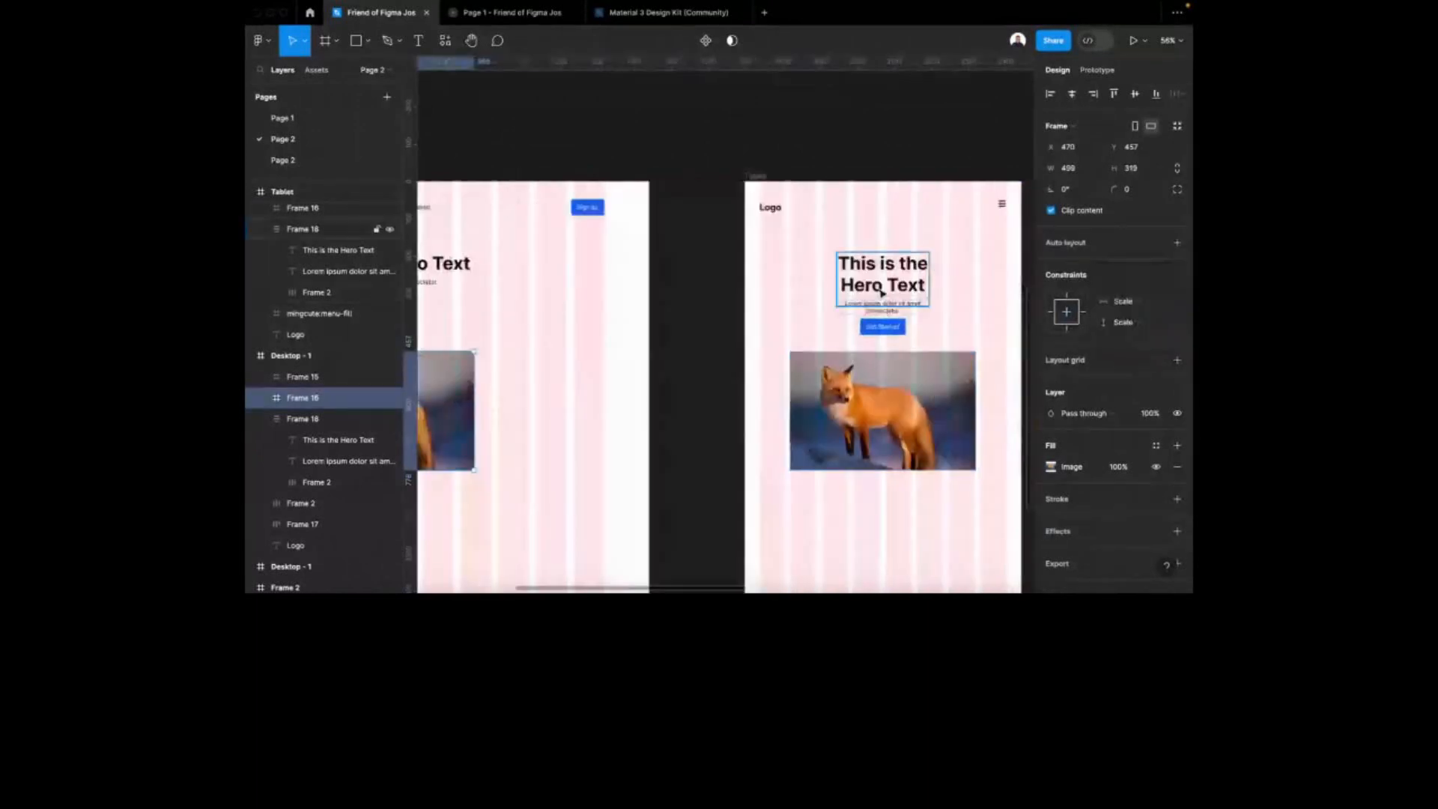
{"action": "scroll", "coordinate": [883, 293], "scroll_direction": "right", "scroll_amount": 1}
{"action": "scroll", "coordinate": [883, 293], "scroll_direction": "down", "scroll_amount": 5}
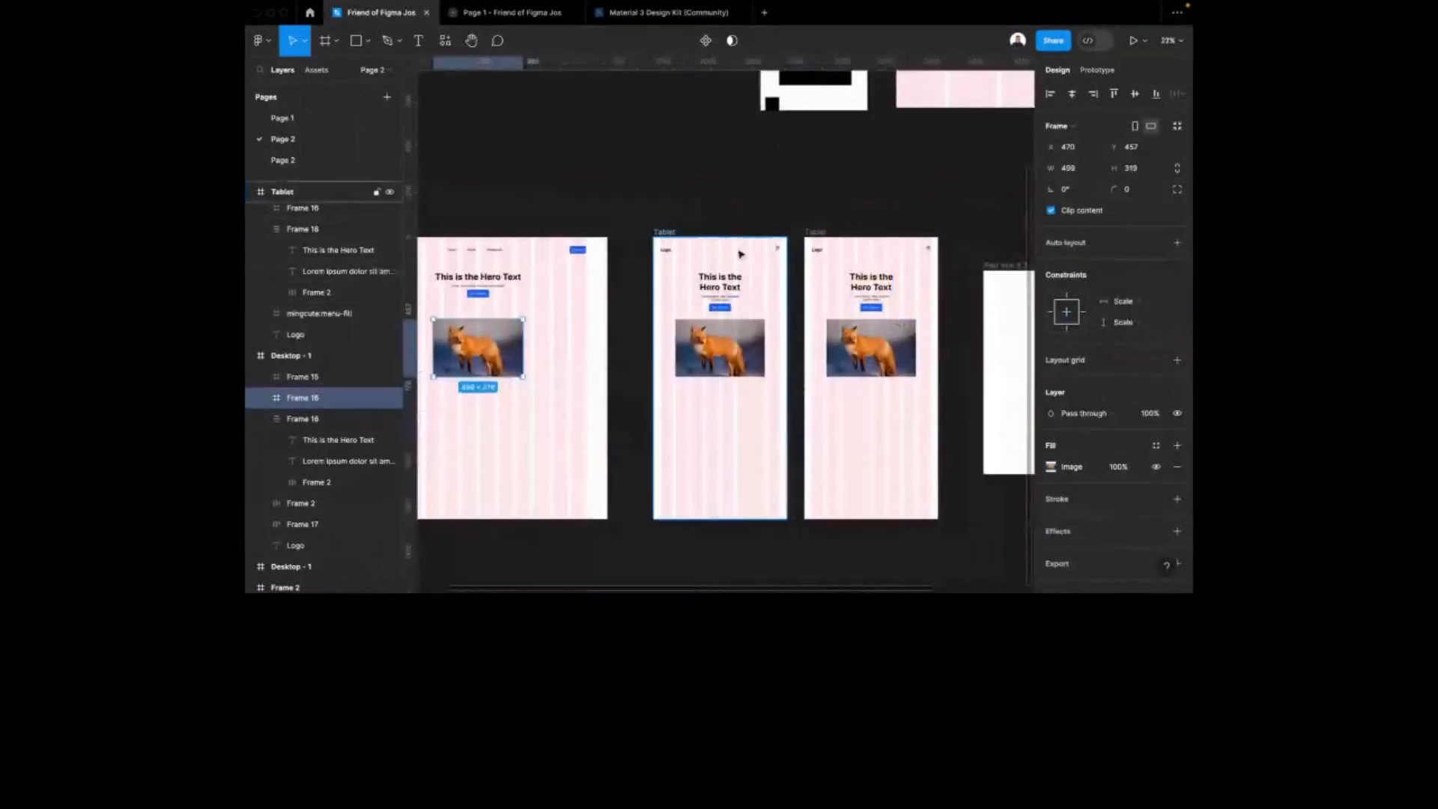
{"action": "scroll", "coordinate": [739, 253], "scroll_direction": "up", "scroll_amount": 5}
{"action": "left_click", "coordinate": [830, 240]}
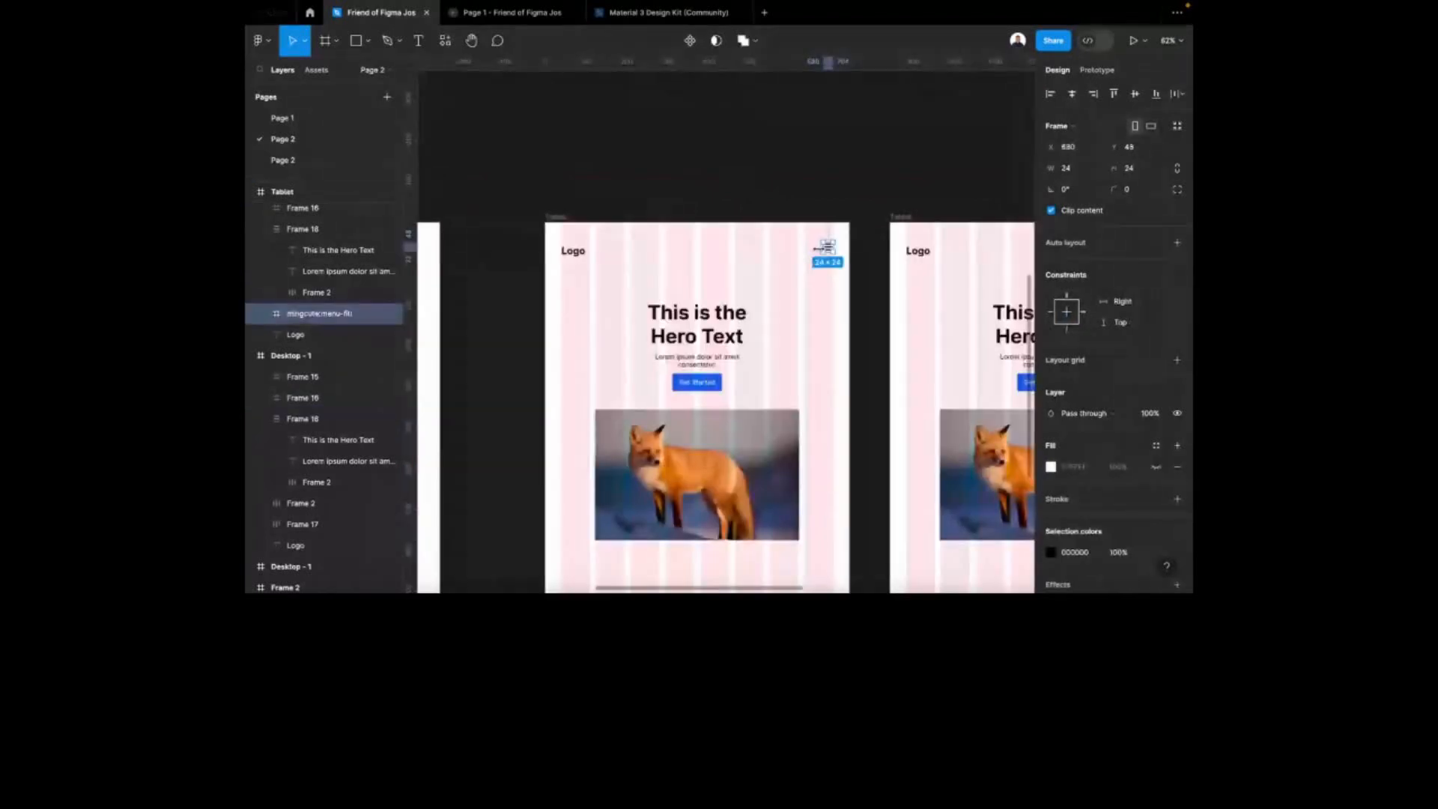
{"action": "scroll", "coordinate": [784, 235], "scroll_direction": "down", "scroll_amount": 6}
Delete both Tablet frames
{"action": "left_click", "coordinate": [783, 229]}
{"action": "scroll", "coordinate": [761, 213], "scroll_direction": "right", "scroll_amount": 5}
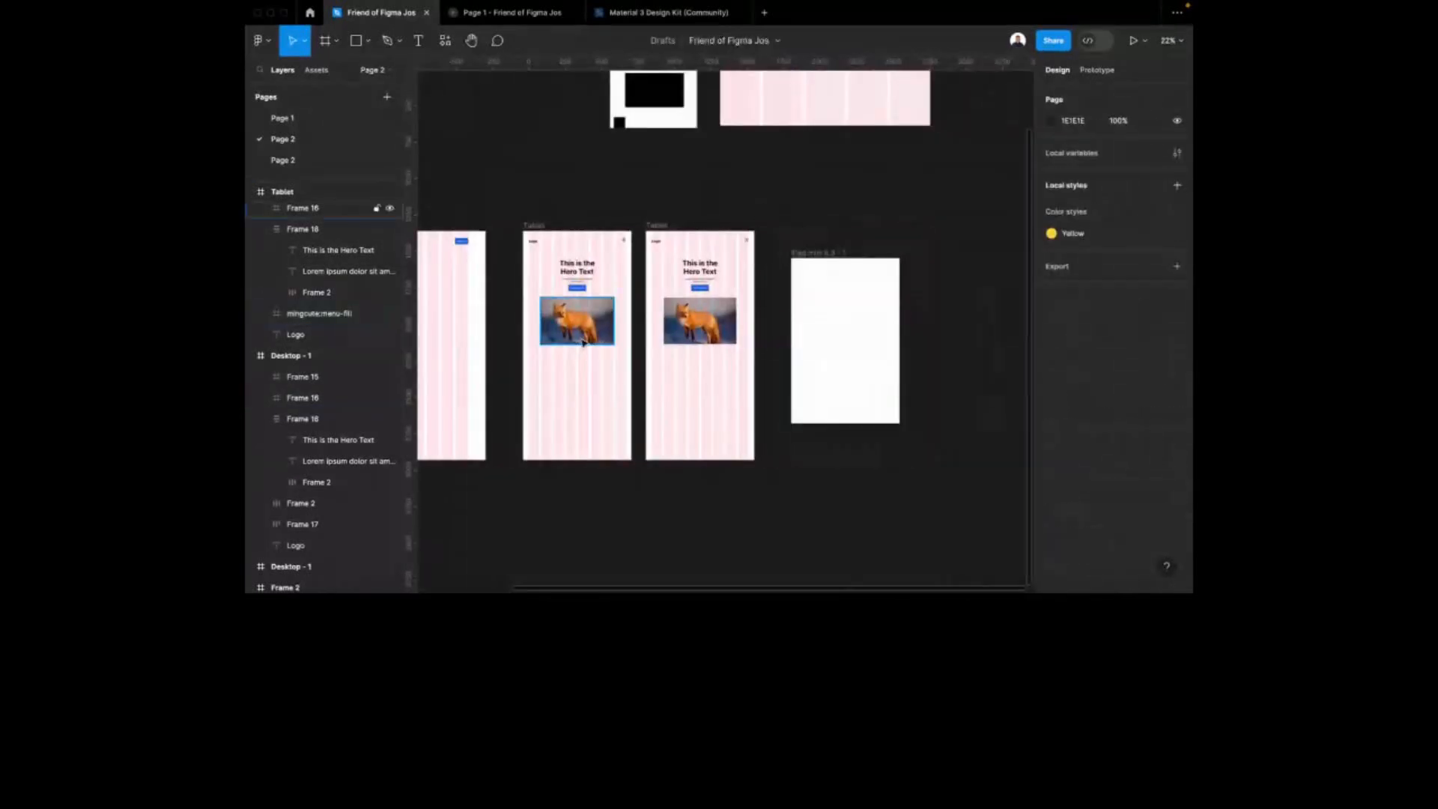
{"action": "left_click", "coordinate": [543, 228]}
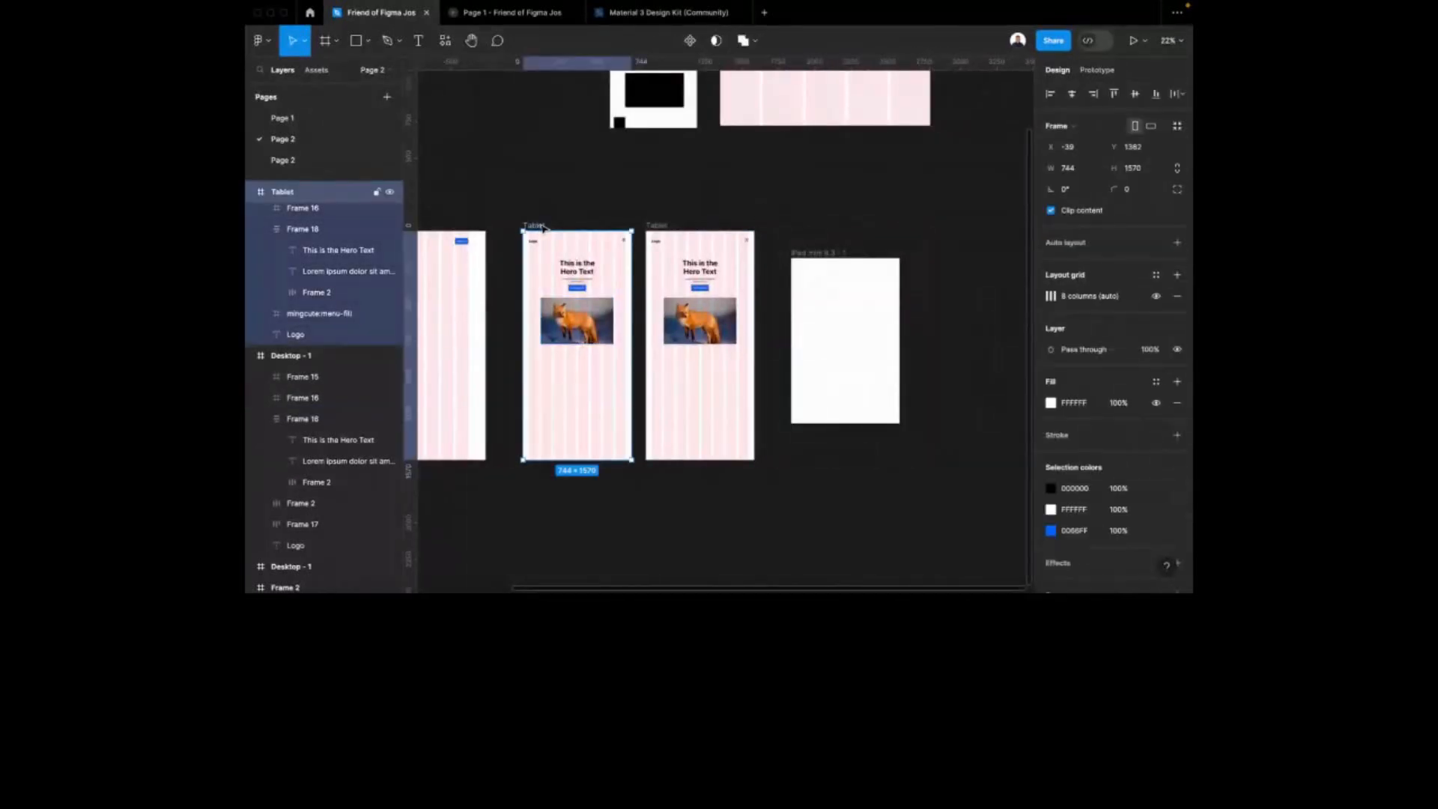
{"action": "left_click", "coordinate": [663, 226], "text": "shift"}
{"action": "key", "text": "Delete"}
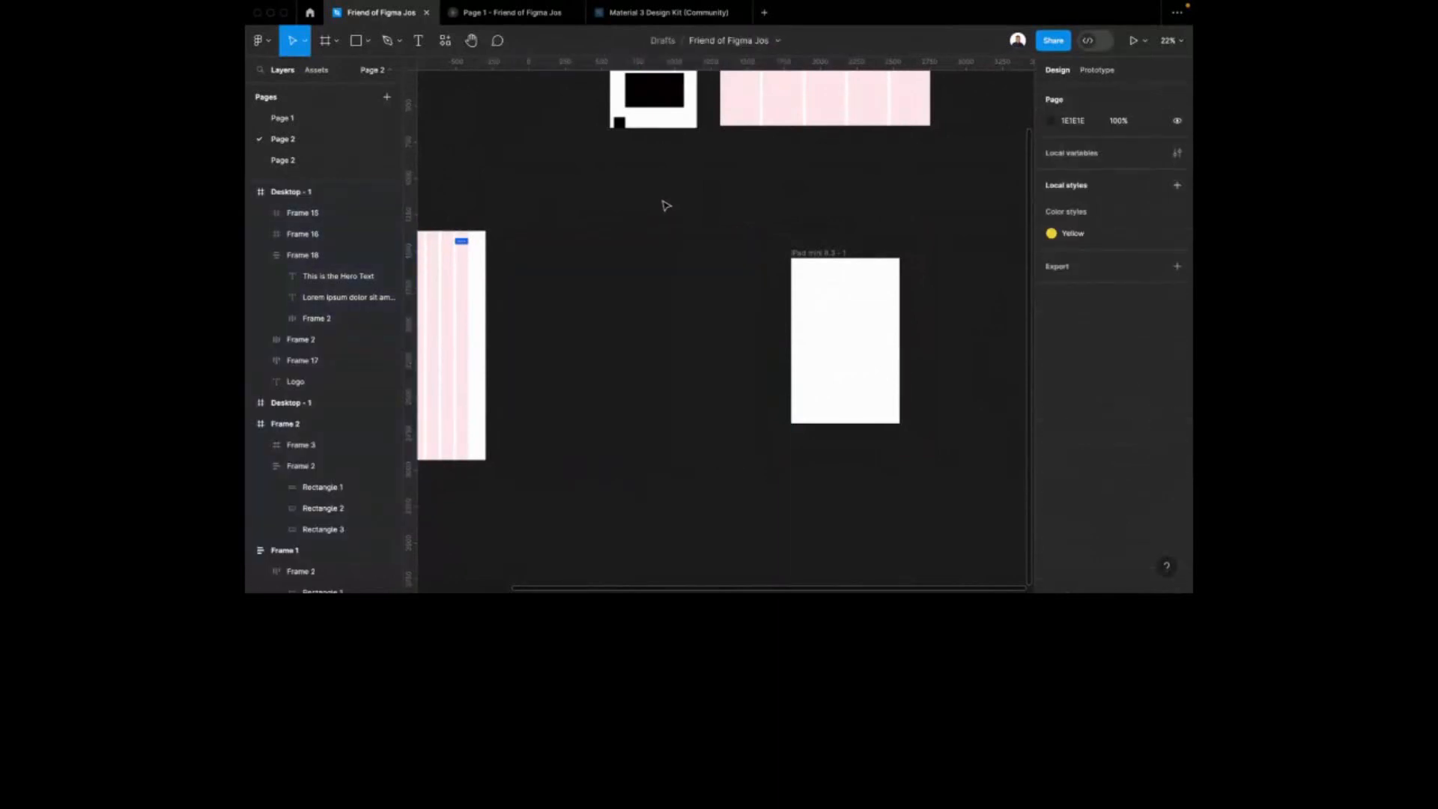
Duplicate the Desktop - 1 frame to the right of the original, at X -232
{"action": "scroll", "coordinate": [644, 209], "scroll_direction": "left", "scroll_amount": 7}
{"action": "scroll", "coordinate": [584, 231], "scroll_direction": "up", "scroll_amount": 3}
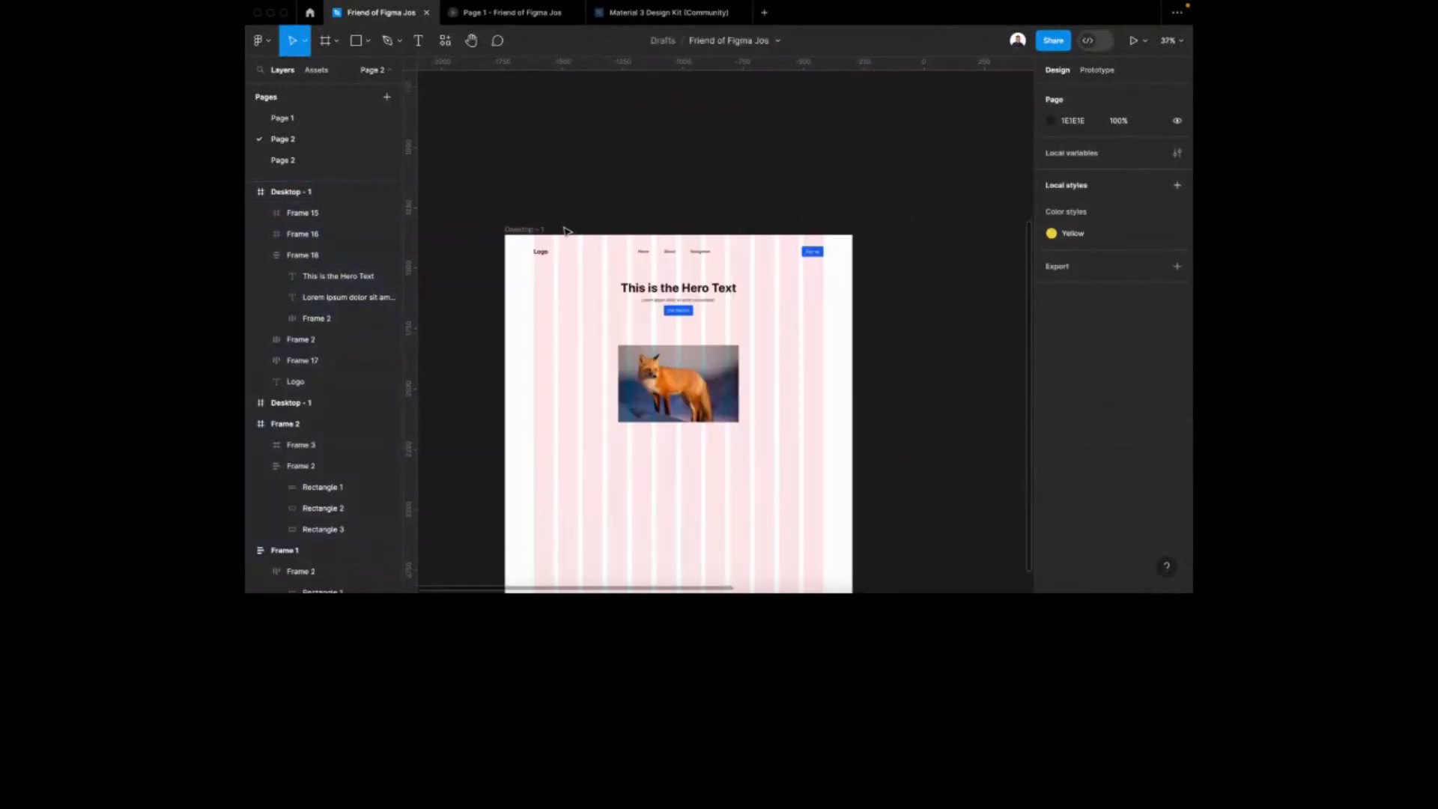
{"action": "left_click", "coordinate": [545, 230]}
{"action": "left_click_drag", "start_coordinate": [652, 341], "coordinate": [1007, 338]}
{"action": "scroll", "coordinate": [939, 302], "scroll_direction": "right", "scroll_amount": 5}
{"action": "scroll", "coordinate": [888, 307], "scroll_direction": "up", "scroll_amount": 3}
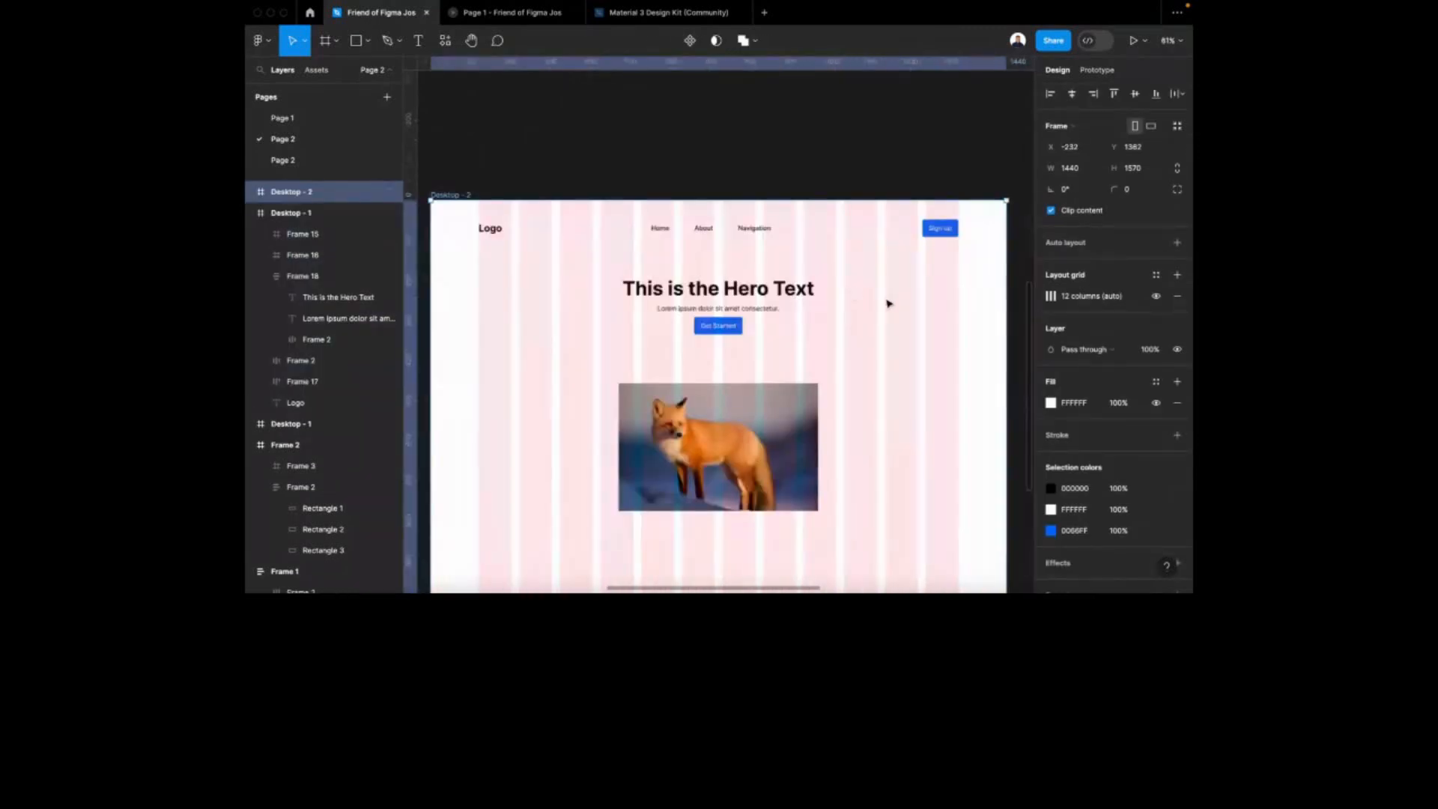
Set the width of the duplicated desktop frame to 744
{"action": "left_click", "coordinate": [1095, 171]}
{"action": "type", "text": "744"}
{"action": "key", "text": "Return"}
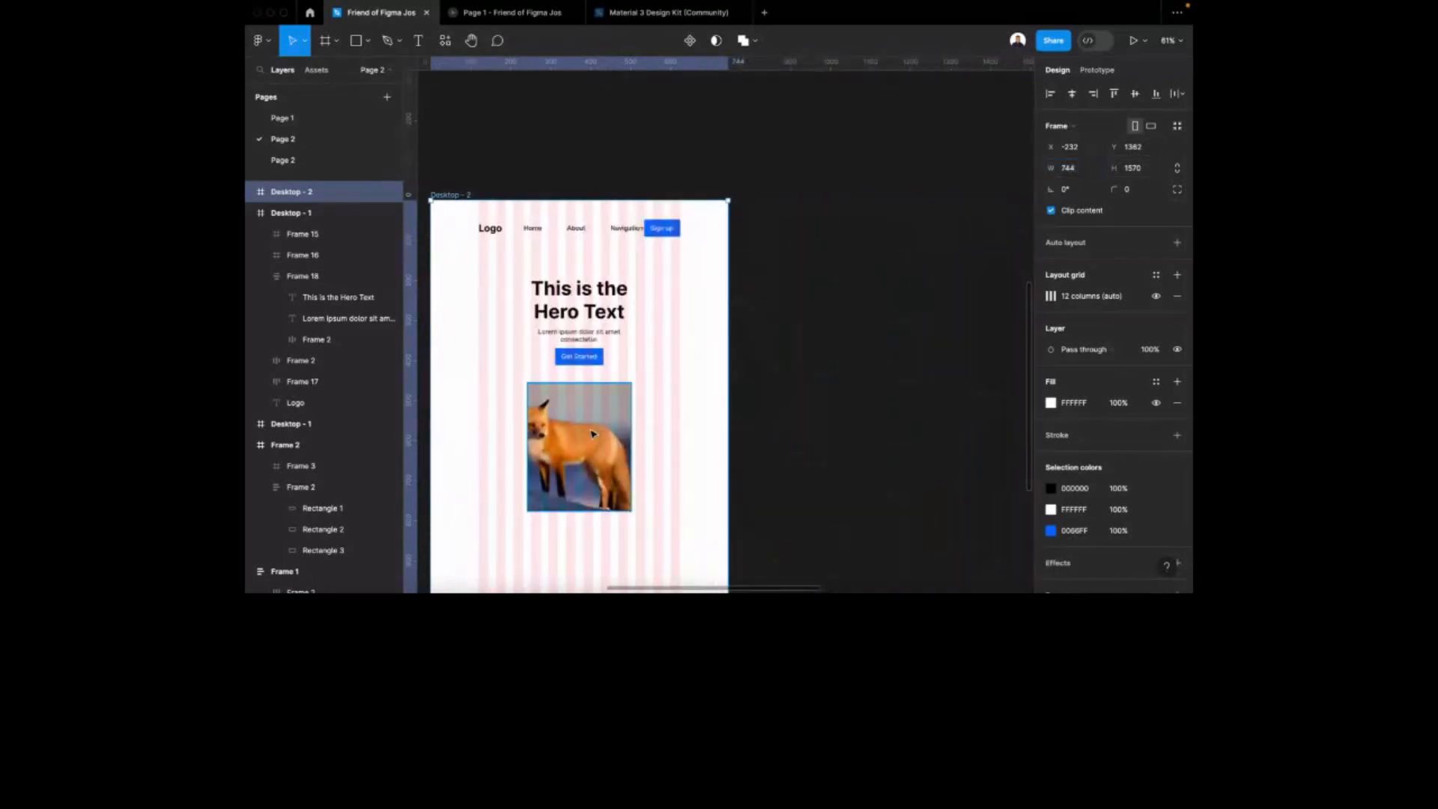
{"action": "left_click", "coordinate": [780, 292]}
Change the Desktop - 2 layout grid to 8 columns with a gutter of 16 and a margin of 40
{"action": "left_click", "coordinate": [454, 203]}
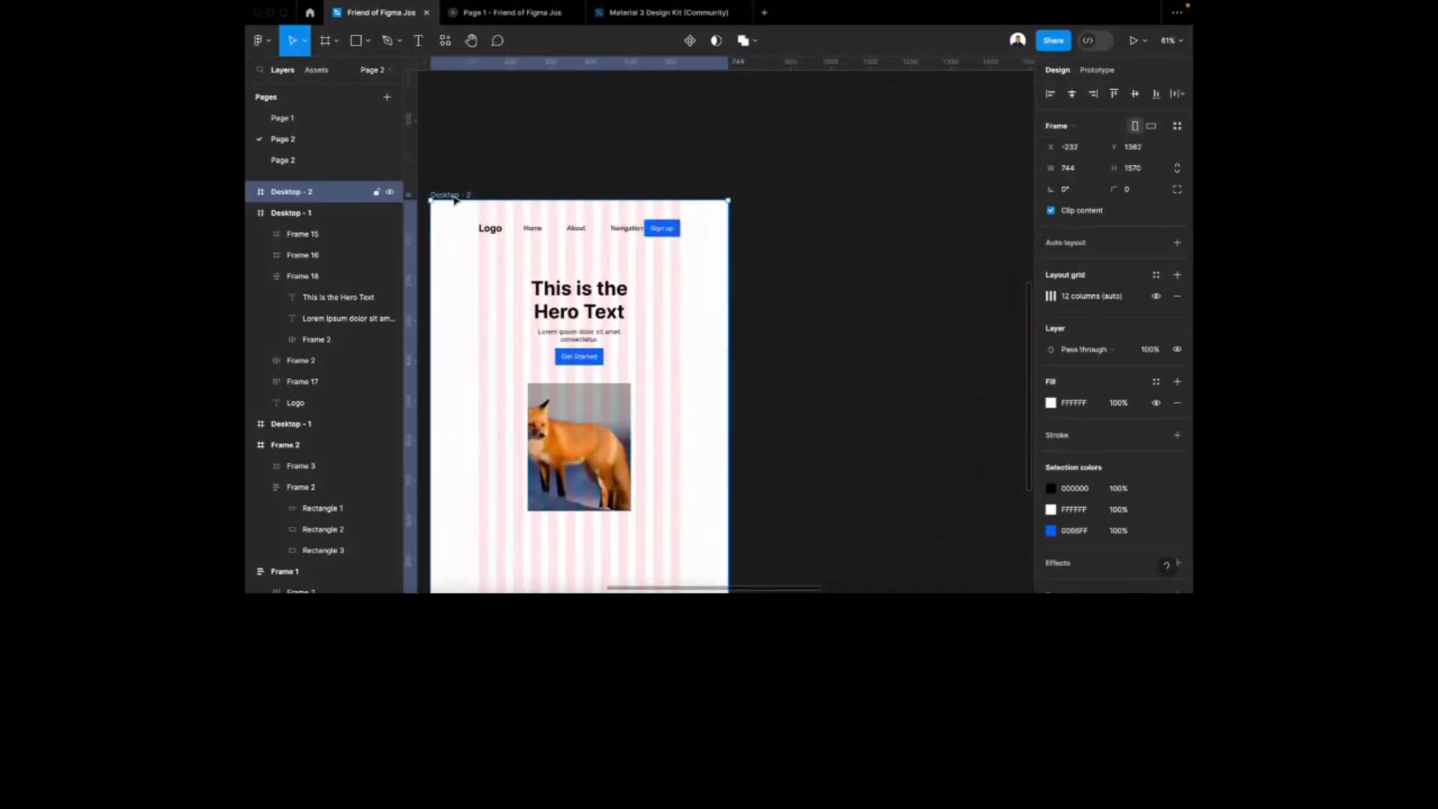
{"action": "left_click", "coordinate": [1050, 298]}
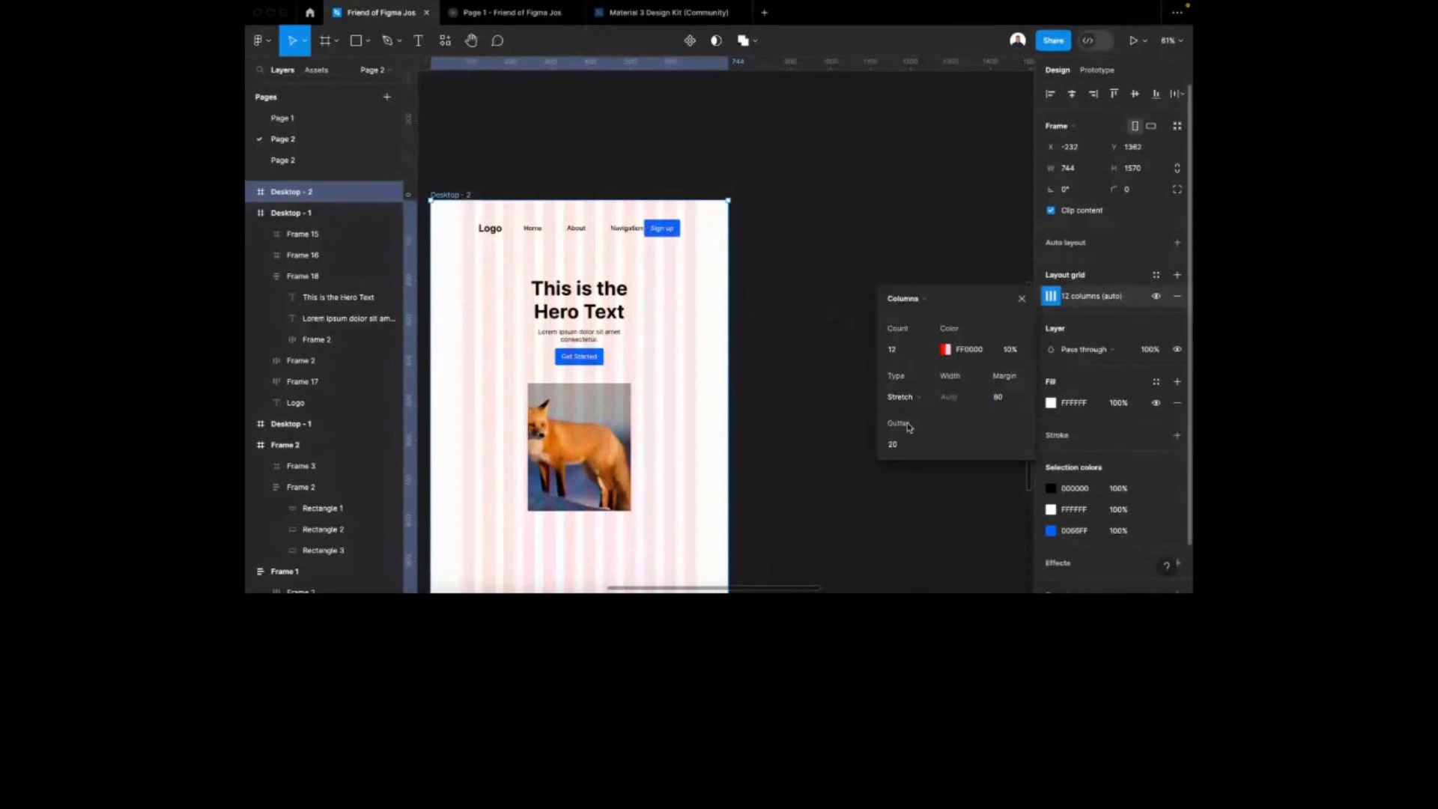
{"action": "left_click", "coordinate": [903, 349]}
{"action": "type", "text": "8"}
{"action": "key", "text": "Return"}
{"action": "left_click", "coordinate": [907, 450]}
{"action": "type", "text": "15"}
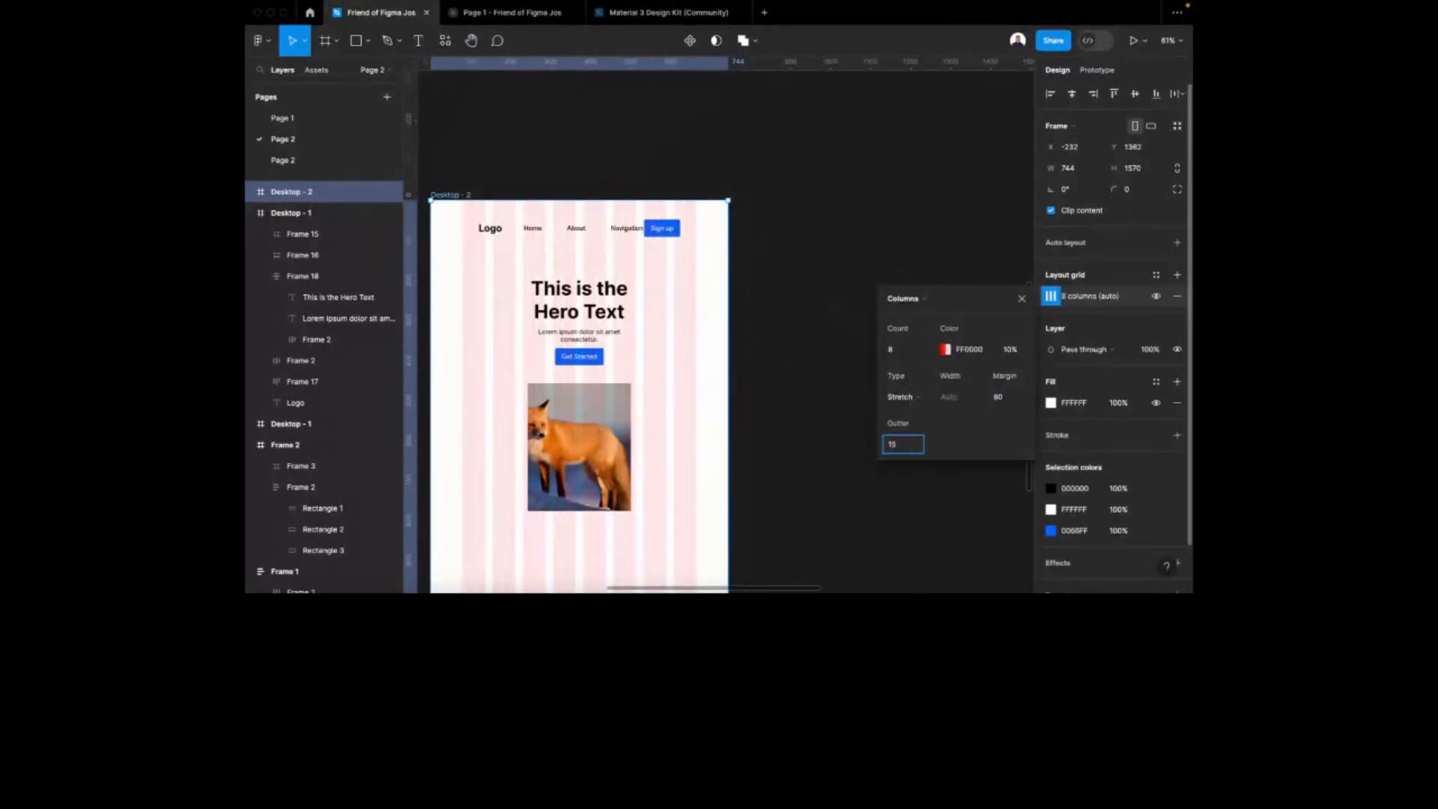
{"action": "type", "text": "6"}
{"action": "key", "text": "Return"}
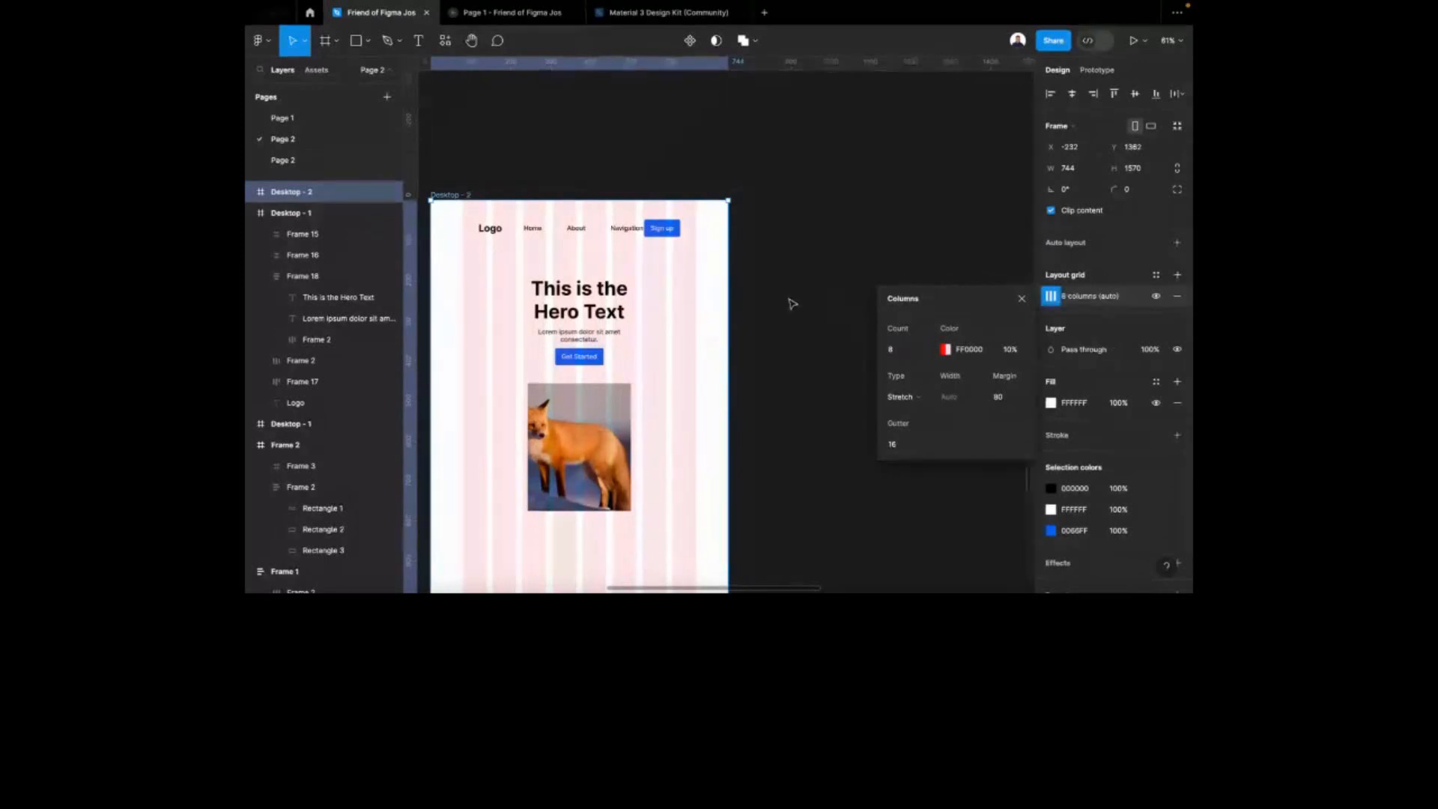
{"action": "left_click", "coordinate": [1018, 405]}
{"action": "type", "text": "40"}
{"action": "key", "text": "Return"}
Replace the Sign up button in Desktop - 2 with the copied menu icon and move it to X 680, at the last column's outer edge
{"action": "scroll", "coordinate": [697, 262], "scroll_direction": "up", "scroll_amount": 2}
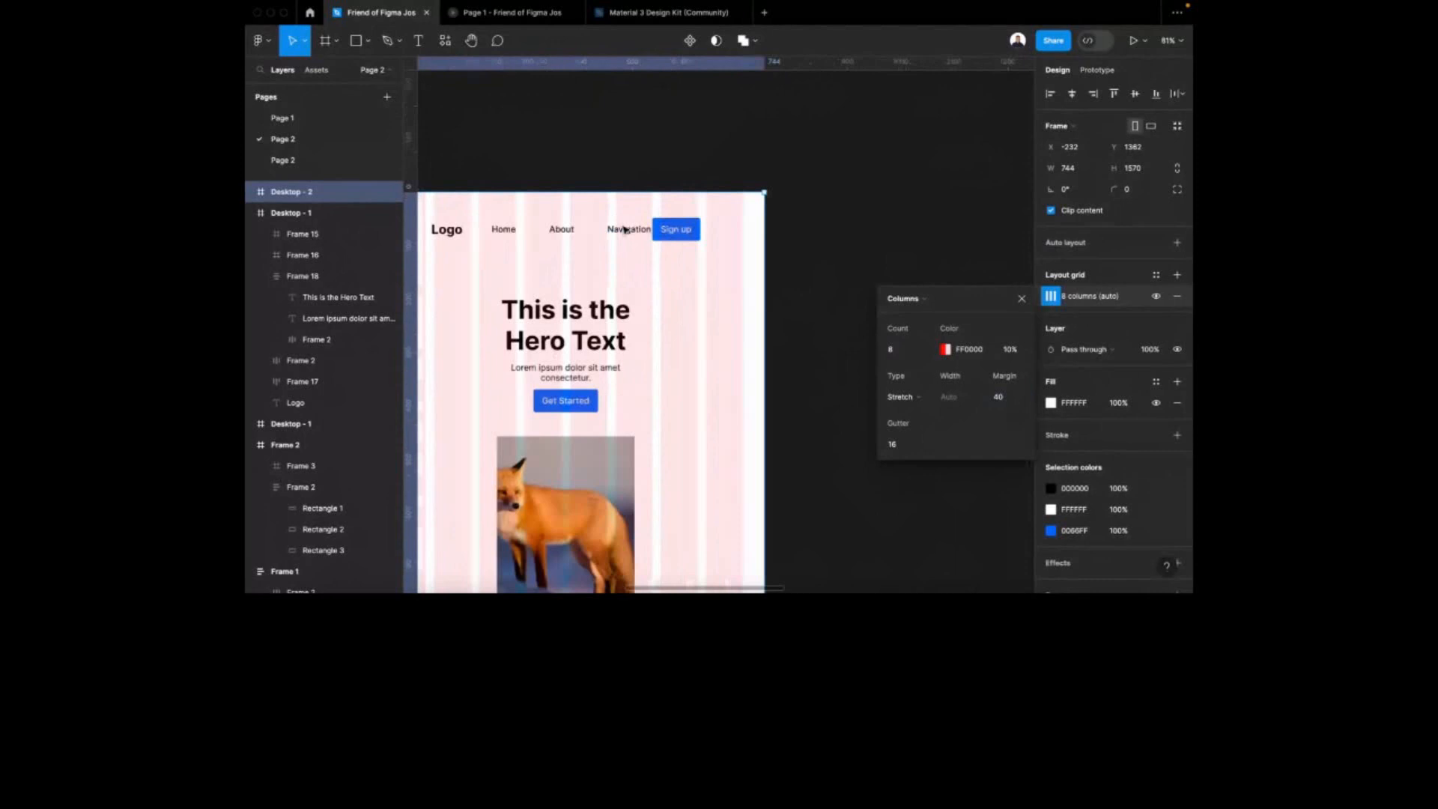
{"action": "left_click", "coordinate": [665, 241]}
{"action": "key", "text": "ctrl+shift+r"}
{"action": "scroll", "coordinate": [682, 234], "scroll_direction": "up", "scroll_amount": 2}
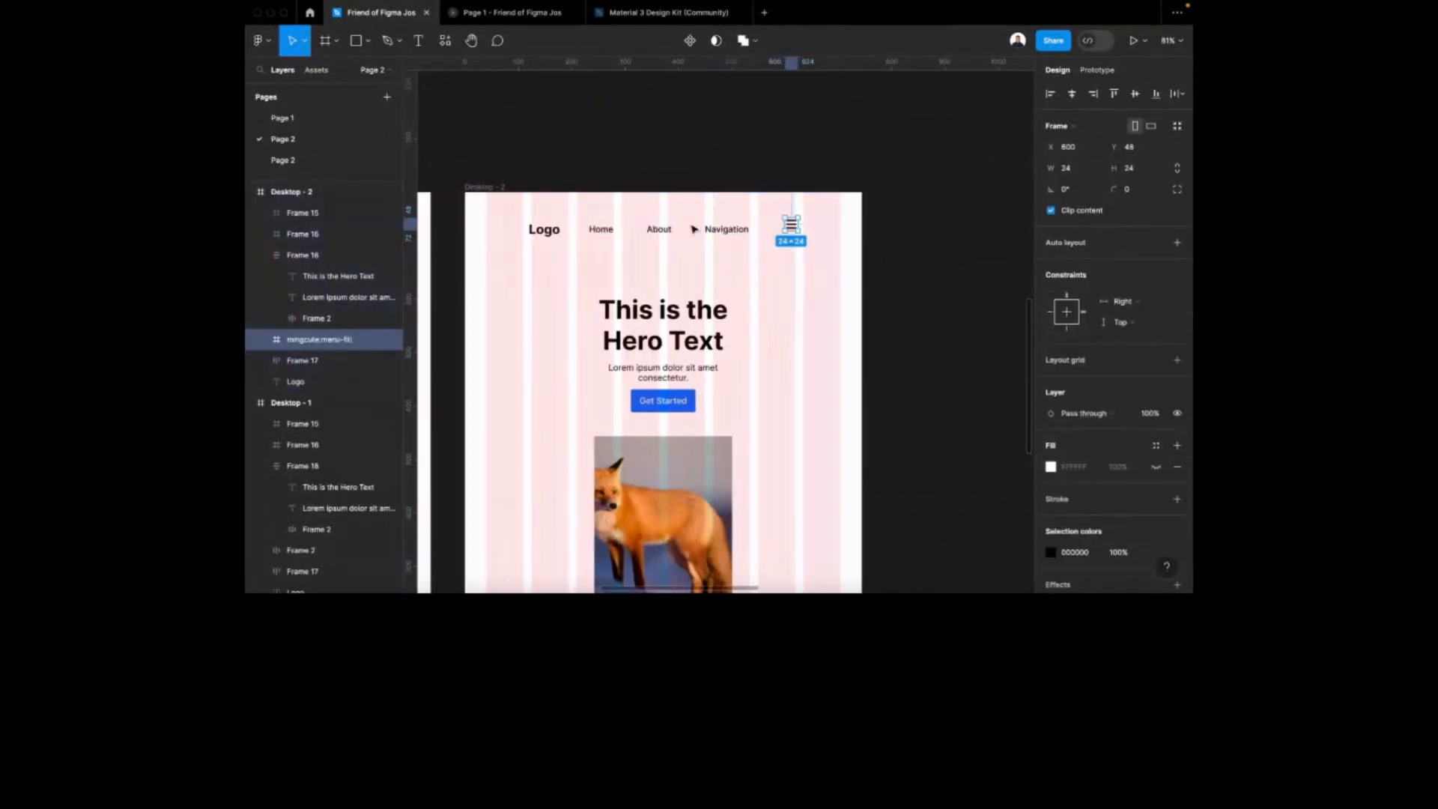
{"action": "scroll", "coordinate": [713, 230], "scroll_direction": "up", "scroll_amount": 1}
{"action": "left_click_drag", "start_coordinate": [910, 233], "coordinate": [963, 239]}
Delete the navigation links in Desktop - 2 and move the Logo text to X 40, at the first column's outer edge
{"action": "left_click", "coordinate": [841, 246]}
{"action": "key", "text": "Delete"}
{"action": "left_click", "coordinate": [604, 233]}
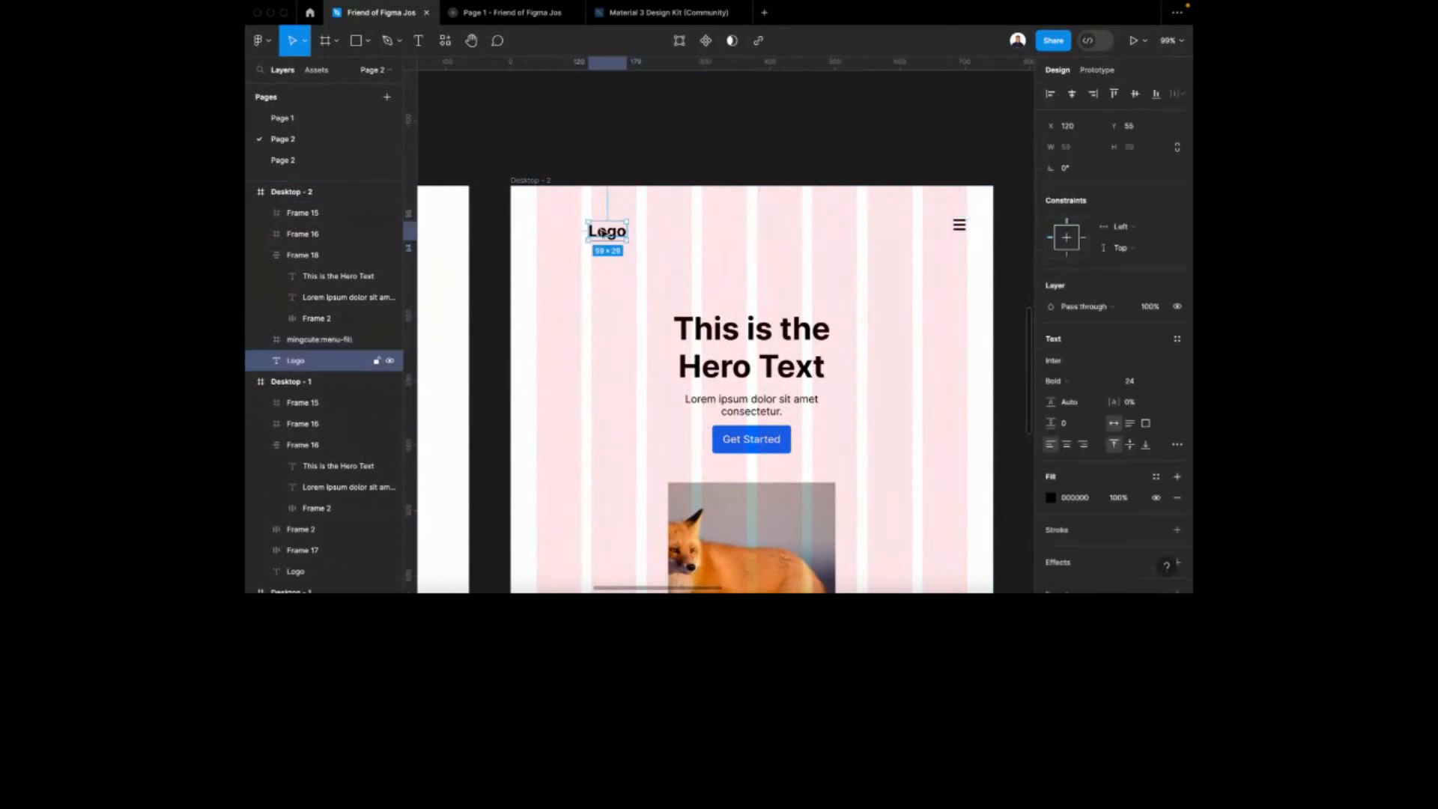
{"action": "left_click_drag", "start_coordinate": [604, 233], "coordinate": [553, 236]}
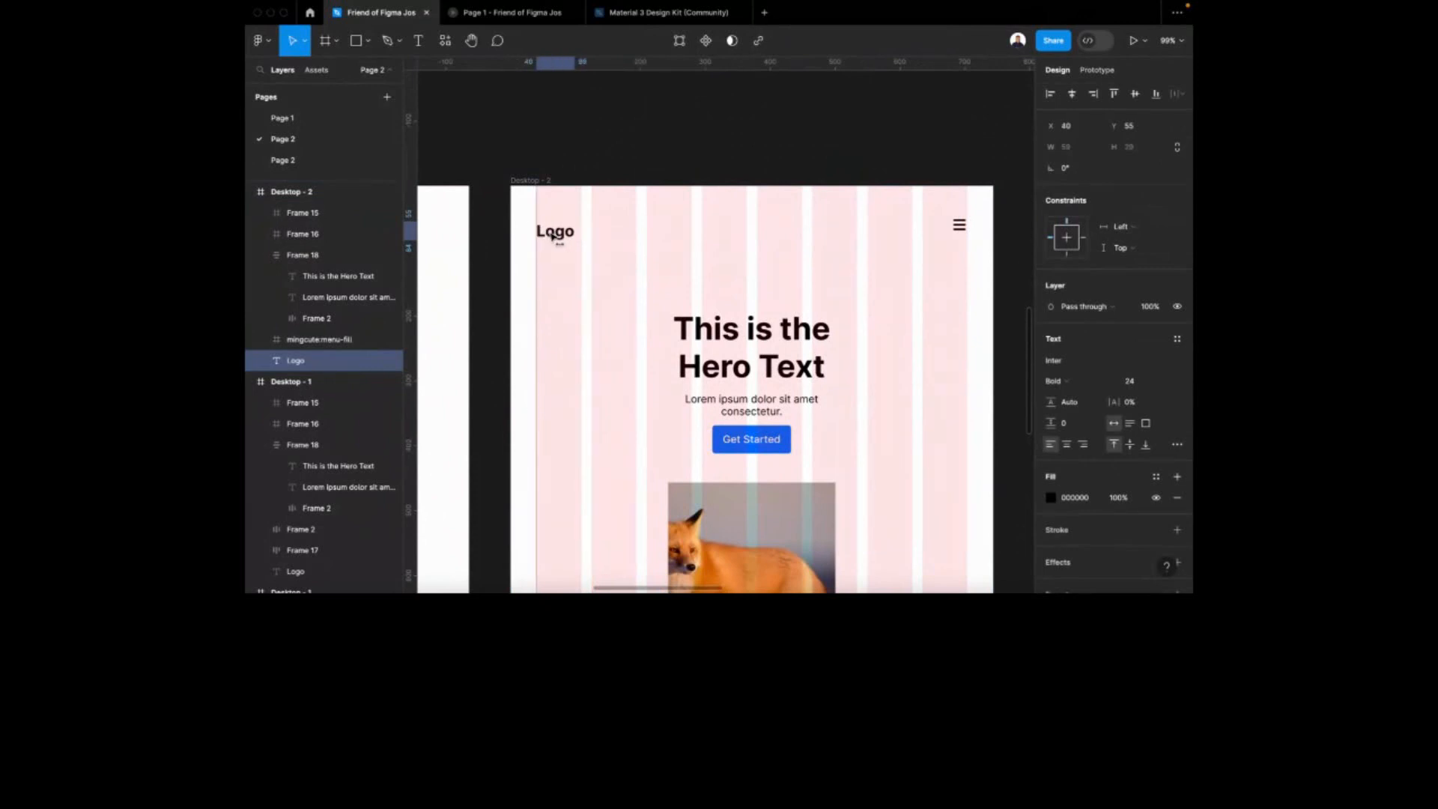
{"action": "left_click_drag", "start_coordinate": [554, 237], "coordinate": [554, 237]}
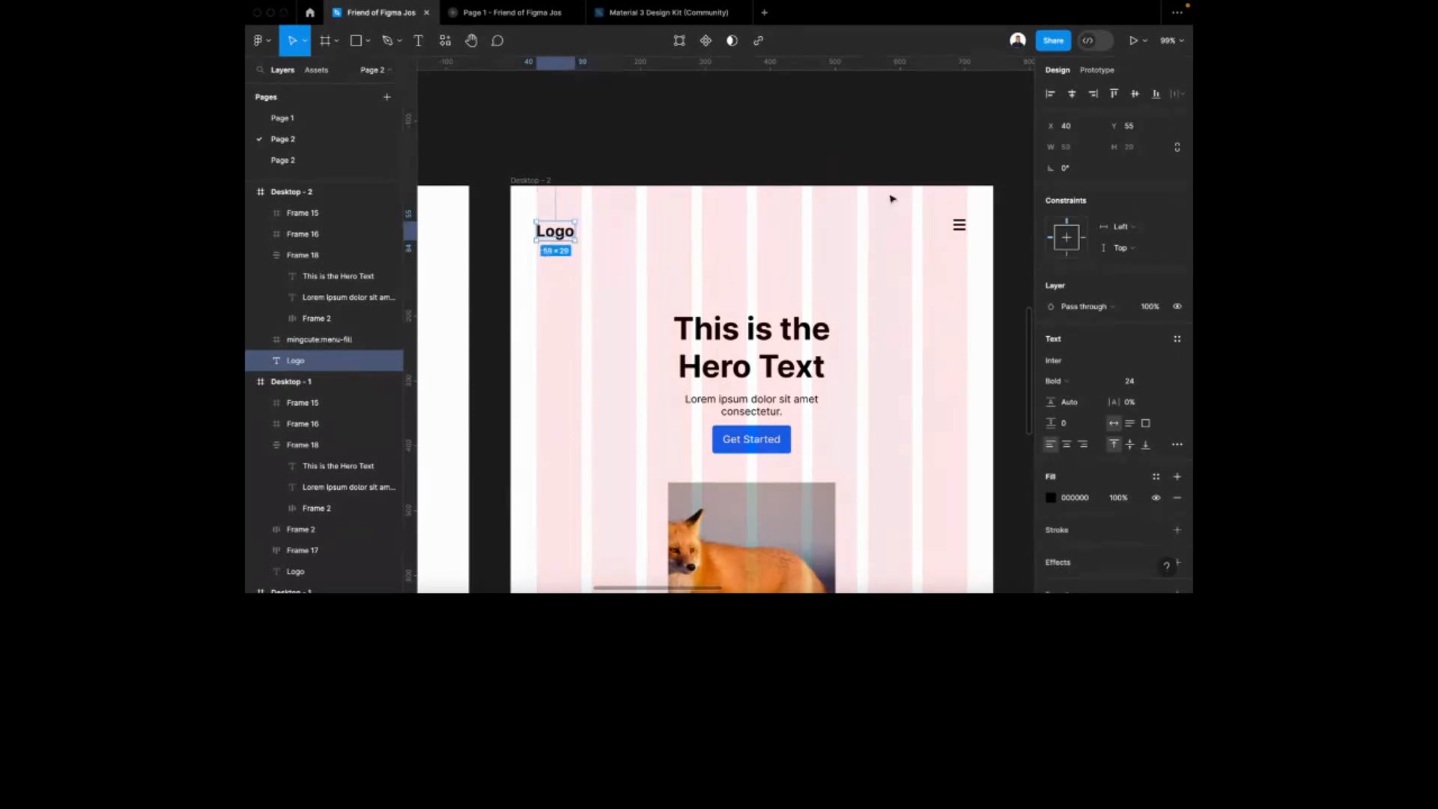
{"action": "left_click", "coordinate": [966, 229]}
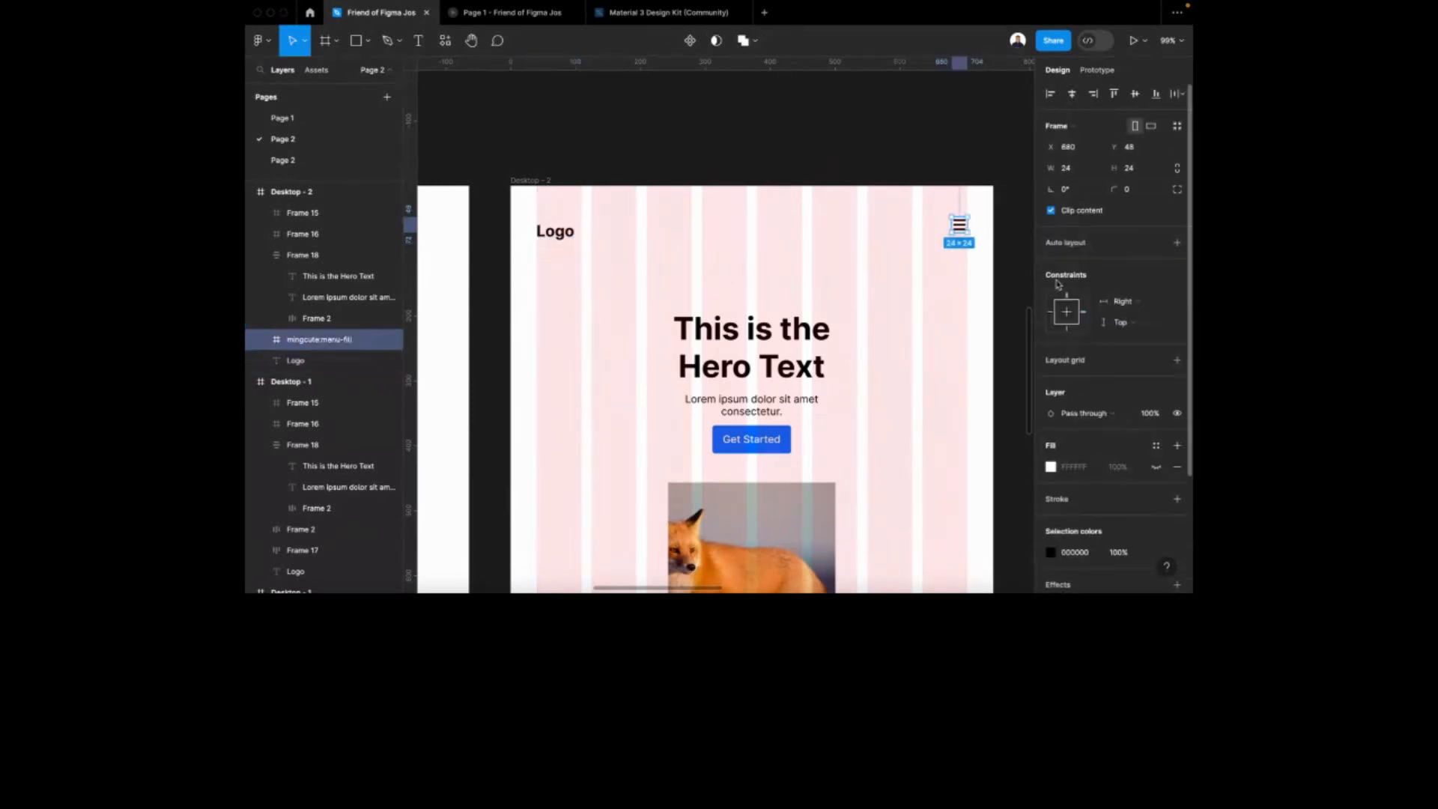
{"action": "scroll", "coordinate": [960, 229], "scroll_direction": "up", "scroll_amount": 5}
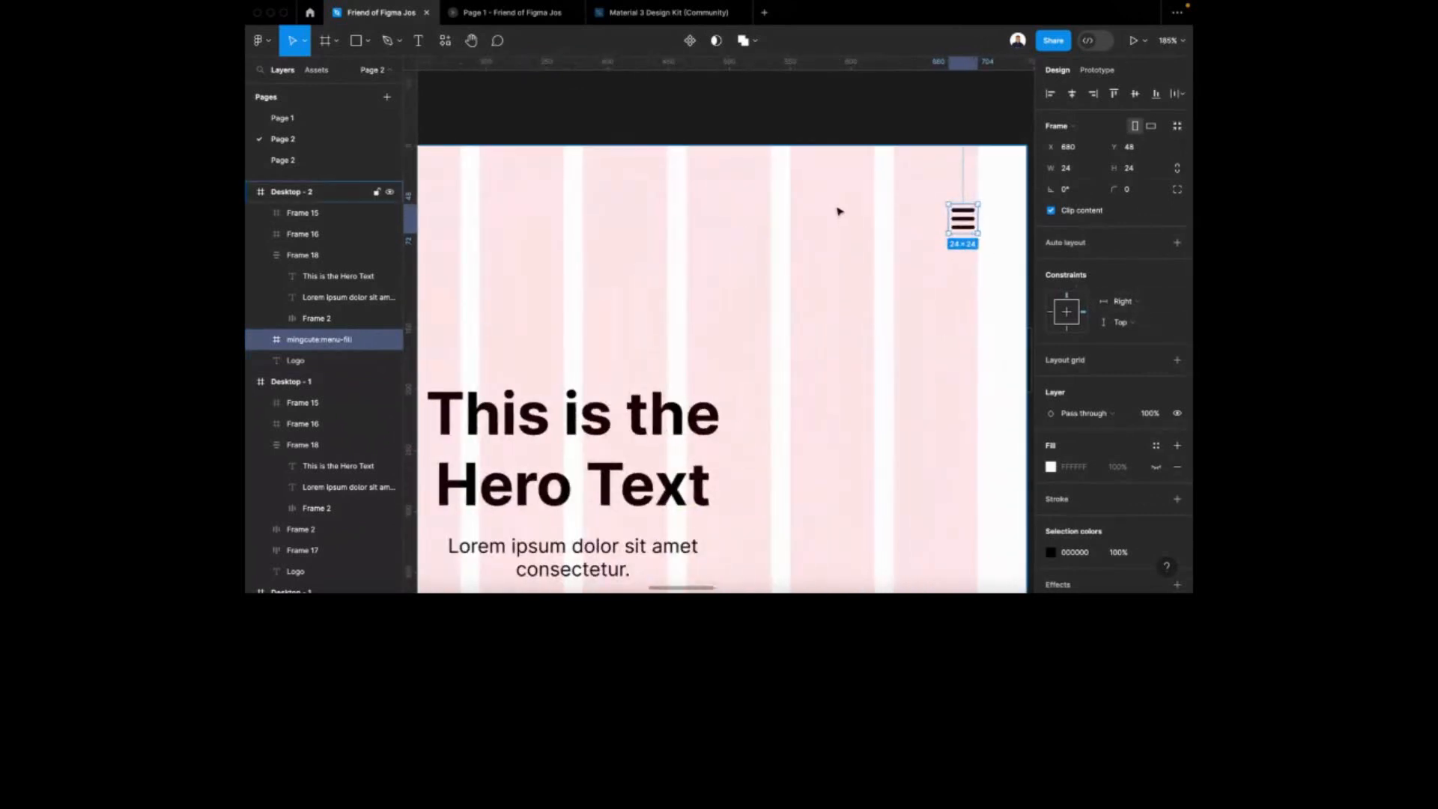
{"action": "scroll", "coordinate": [839, 211], "scroll_direction": "down", "scroll_amount": 5}
{"action": "left_click", "coordinate": [950, 195]}
{"action": "scroll", "coordinate": [950, 196], "scroll_direction": "down", "scroll_amount": 1}
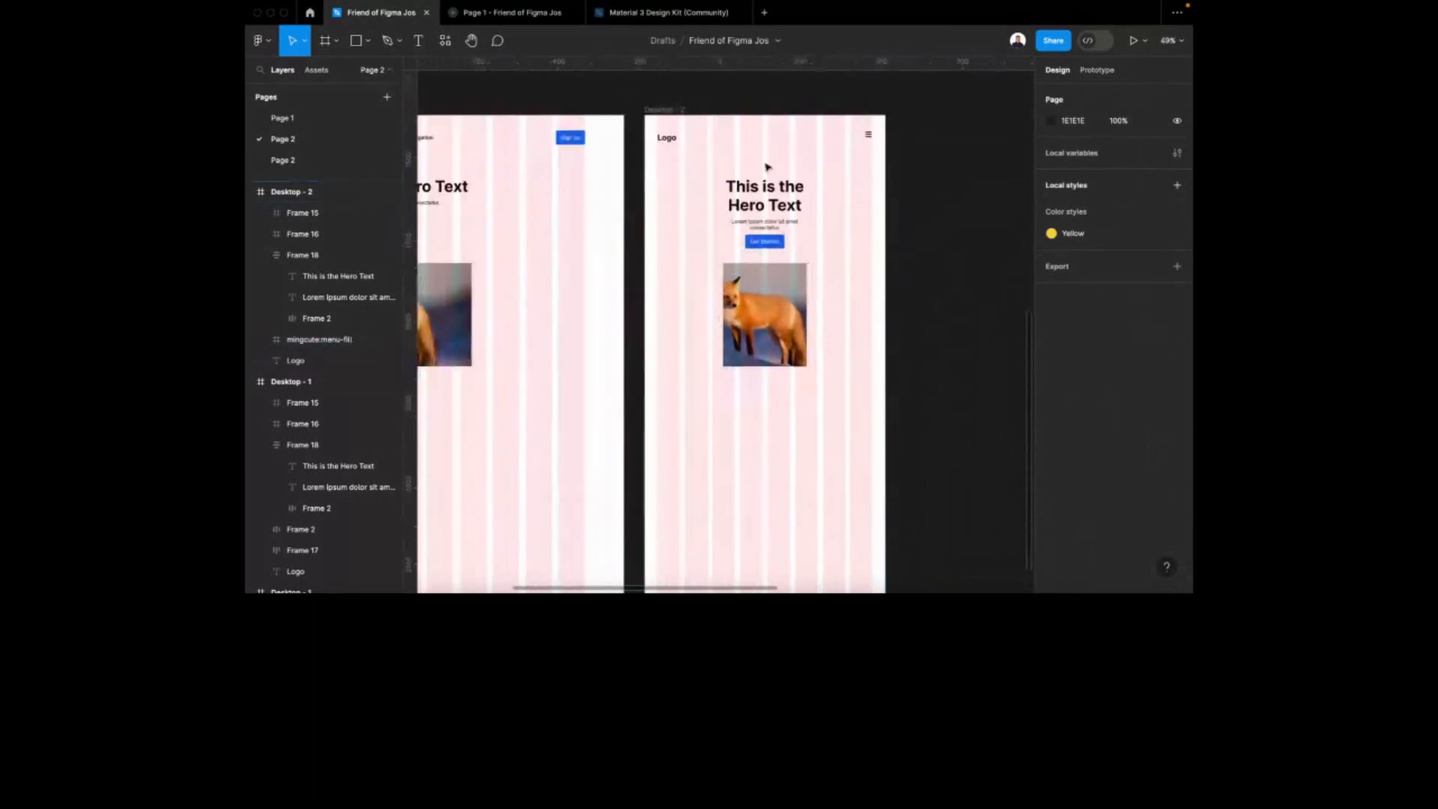
Duplicate the Desktop - 2 frame to the right of the original and set the copy's width to 414
{"action": "left_click", "coordinate": [832, 262]}
{"action": "key", "text": "alt"}
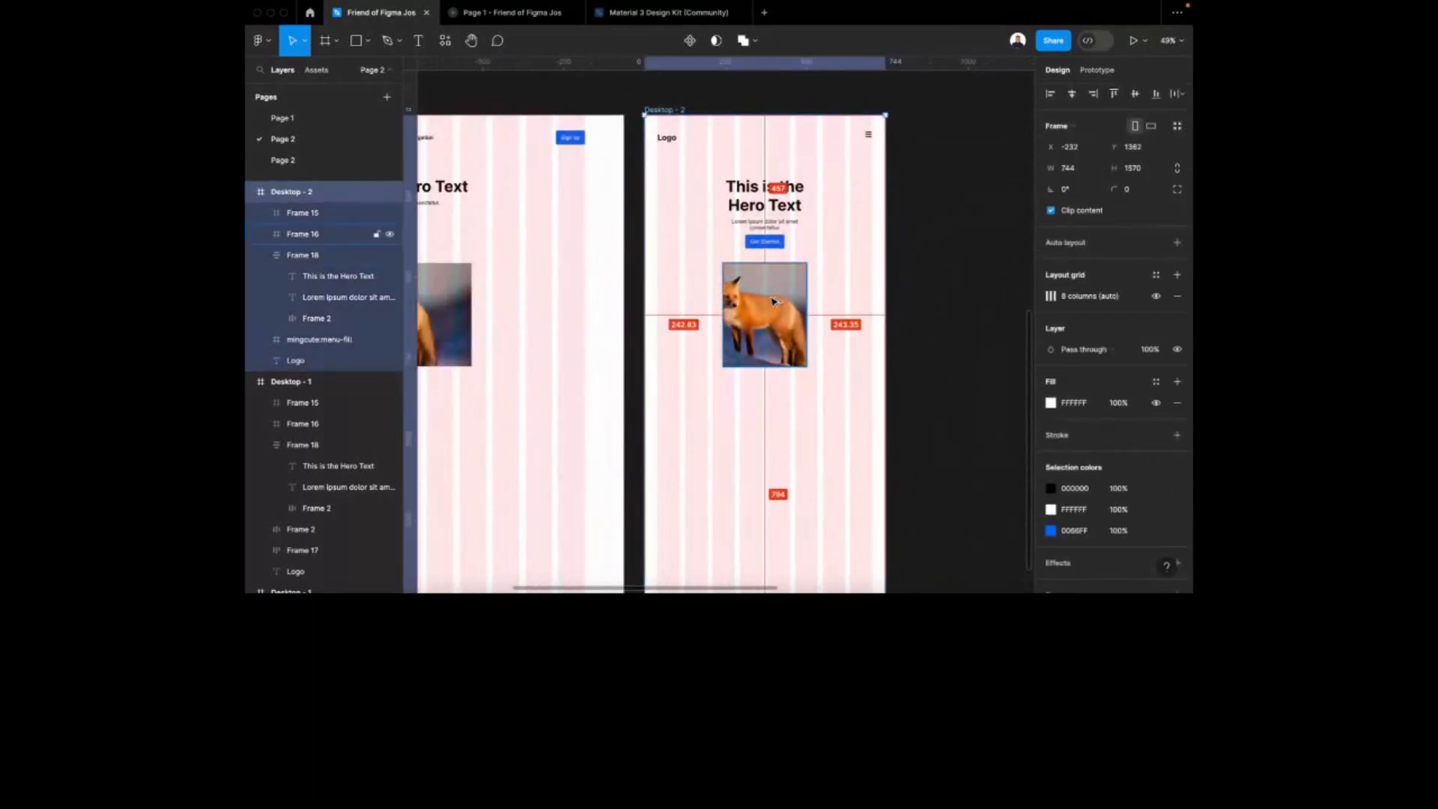
{"action": "left_click_drag", "start_coordinate": [774, 301], "coordinate": [899, 300]}
{"action": "left_click", "coordinate": [1075, 172]}
{"action": "type", "text": "414"}
{"action": "key", "text": "Return"}
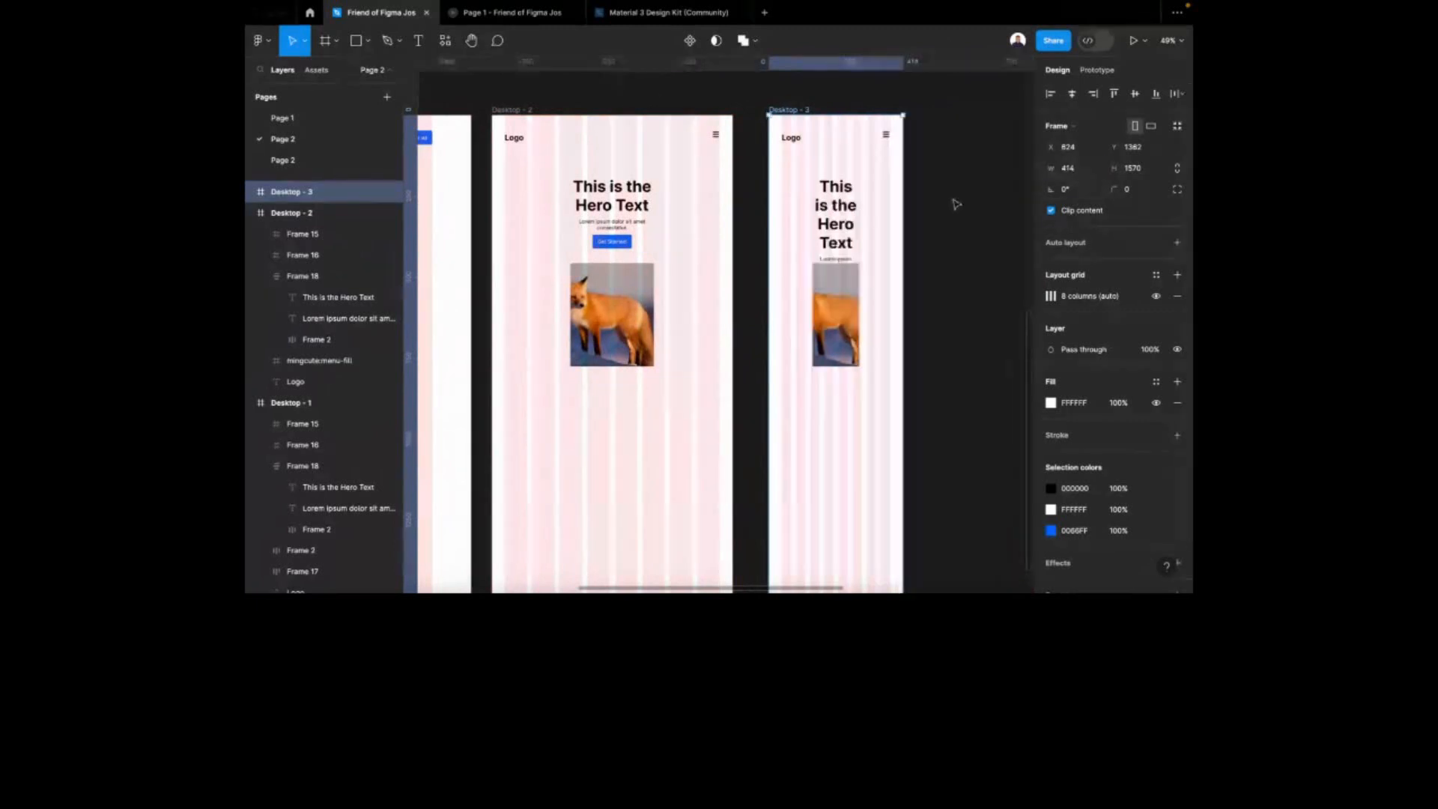
Widen the fox image in Desktop - 3 to 233 and place it below the Get Started button, at X 97 and Y 600
{"action": "scroll", "coordinate": [870, 247], "scroll_direction": "up", "scroll_amount": 5}
{"action": "left_click", "coordinate": [831, 332]}
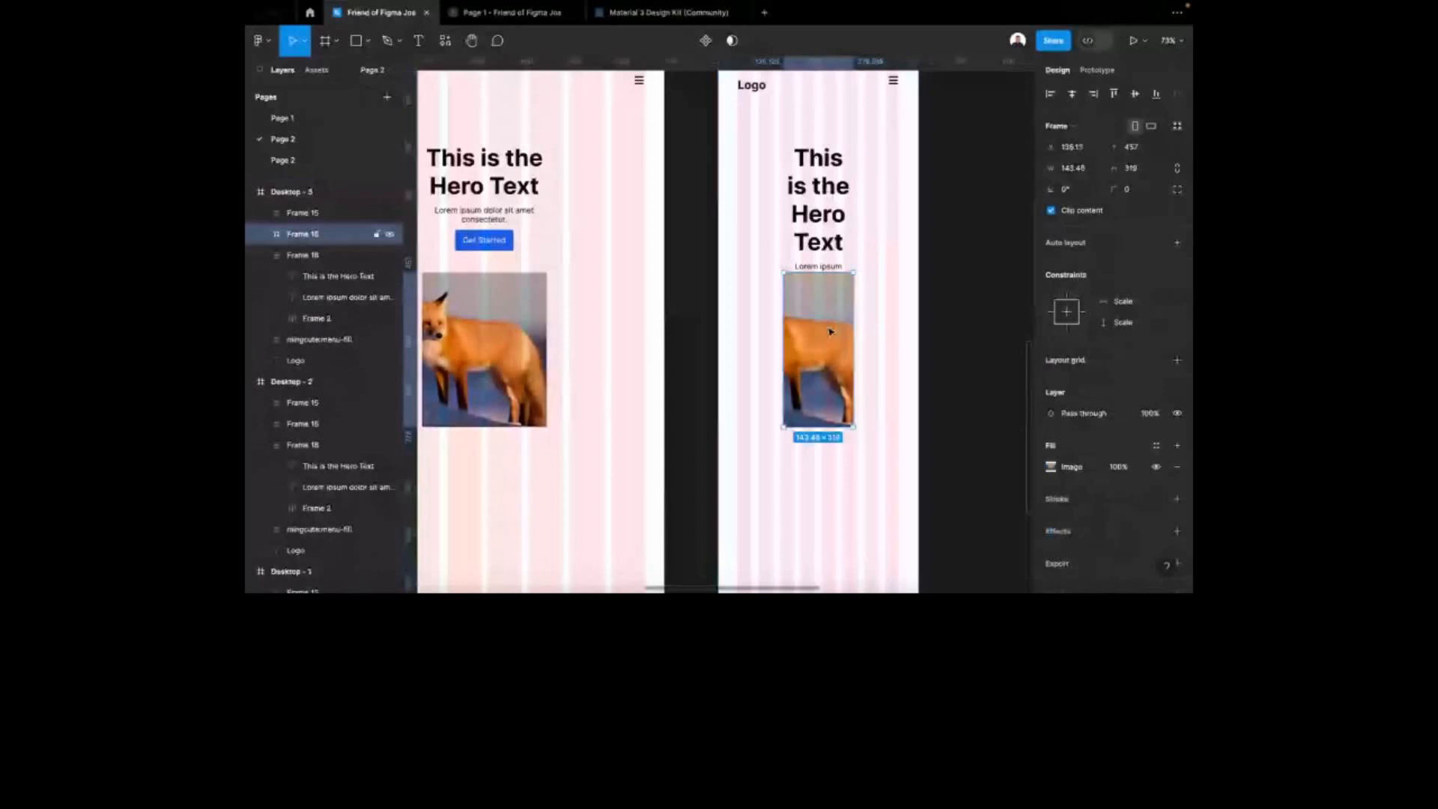
{"action": "scroll", "coordinate": [830, 332], "scroll_direction": "up", "scroll_amount": 3}
{"action": "left_click_drag", "start_coordinate": [864, 320], "coordinate": [864, 425]}
{"action": "scroll", "coordinate": [851, 240], "scroll_direction": "up", "scroll_amount": 1}
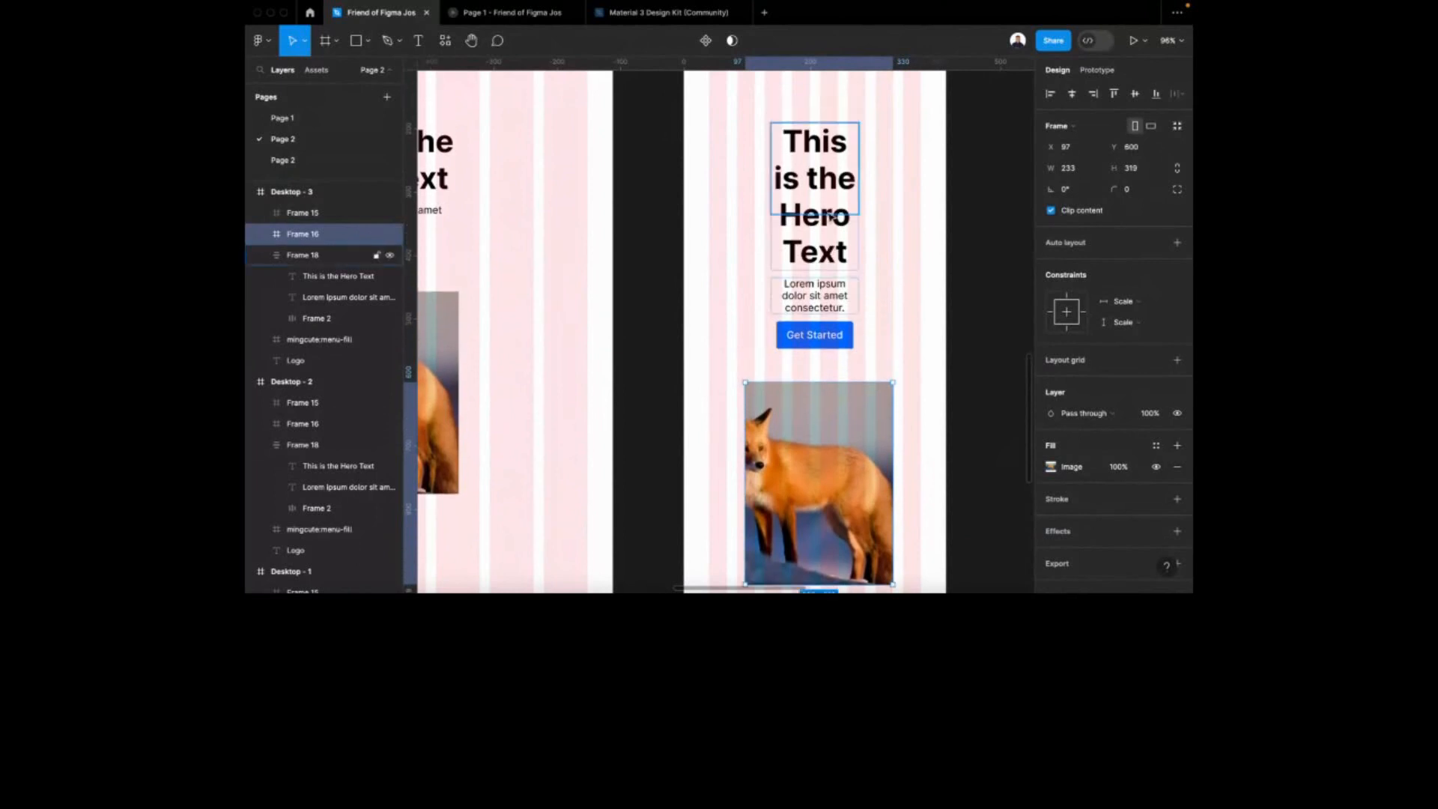
Set the hero heading in Desktop - 3 to font size 36 and widen its text box to 207
{"action": "left_click", "coordinate": [839, 197]}
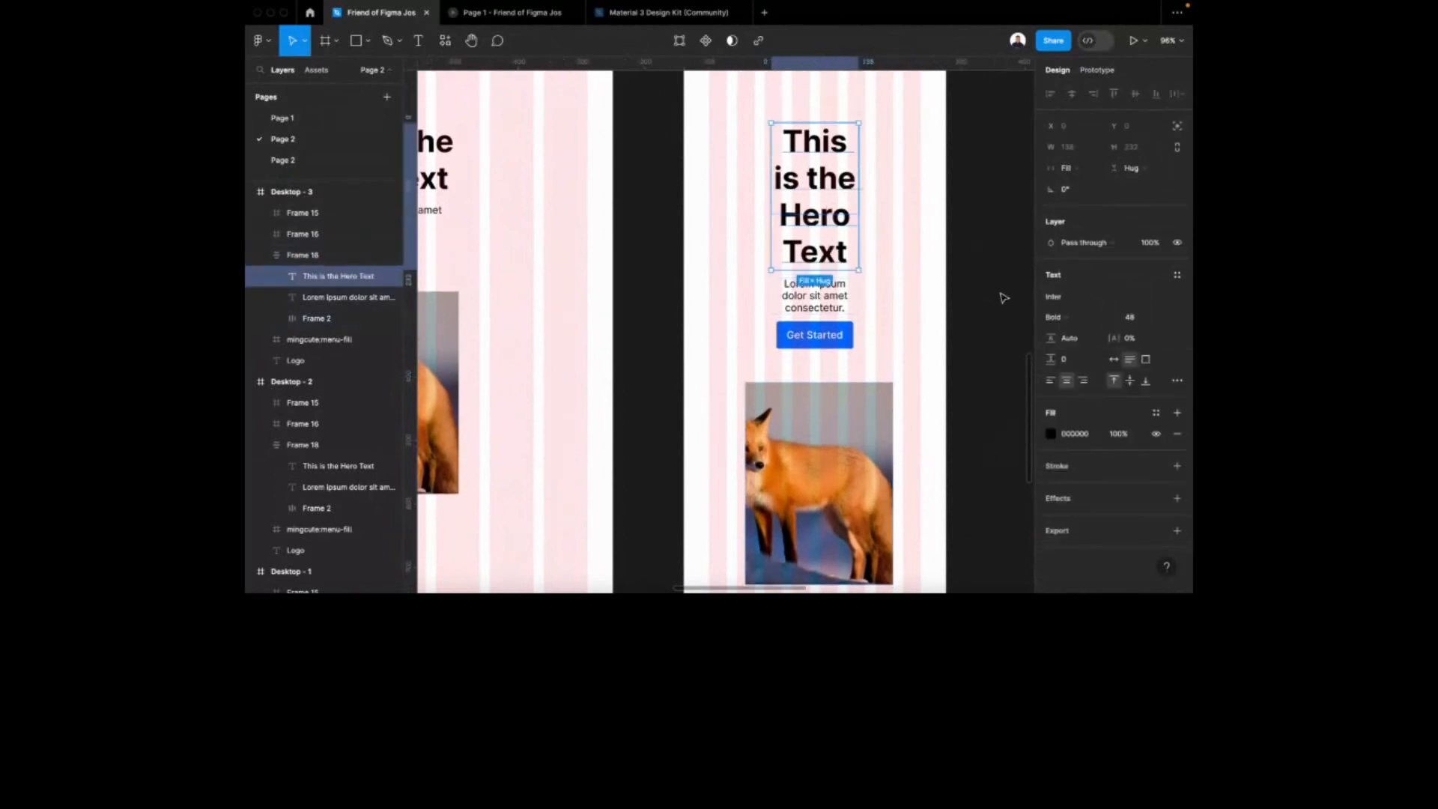
{"action": "left_click", "coordinate": [1165, 322]}
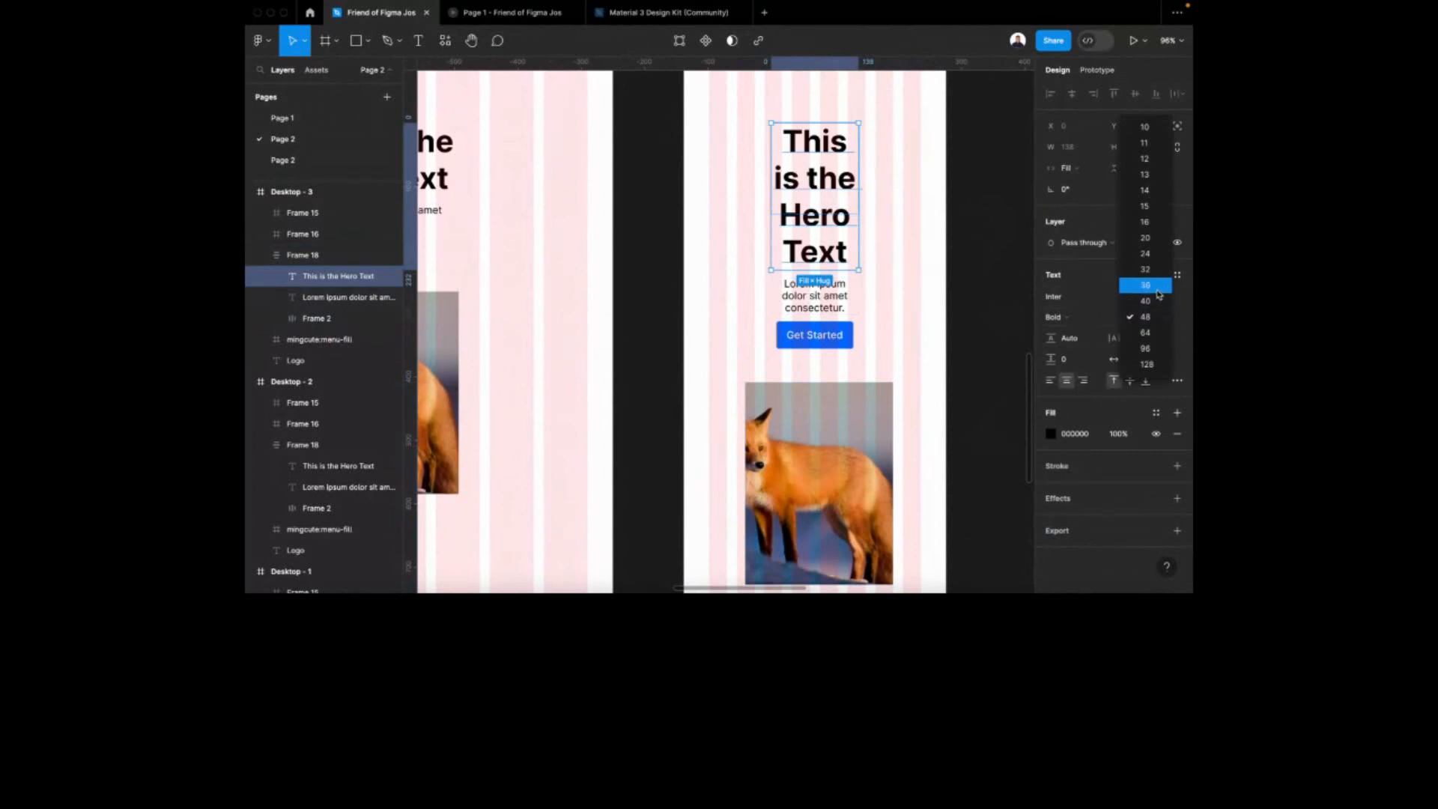
{"action": "left_click", "coordinate": [1159, 289]}
{"action": "left_click_drag", "start_coordinate": [858, 161], "coordinate": [884, 157]}
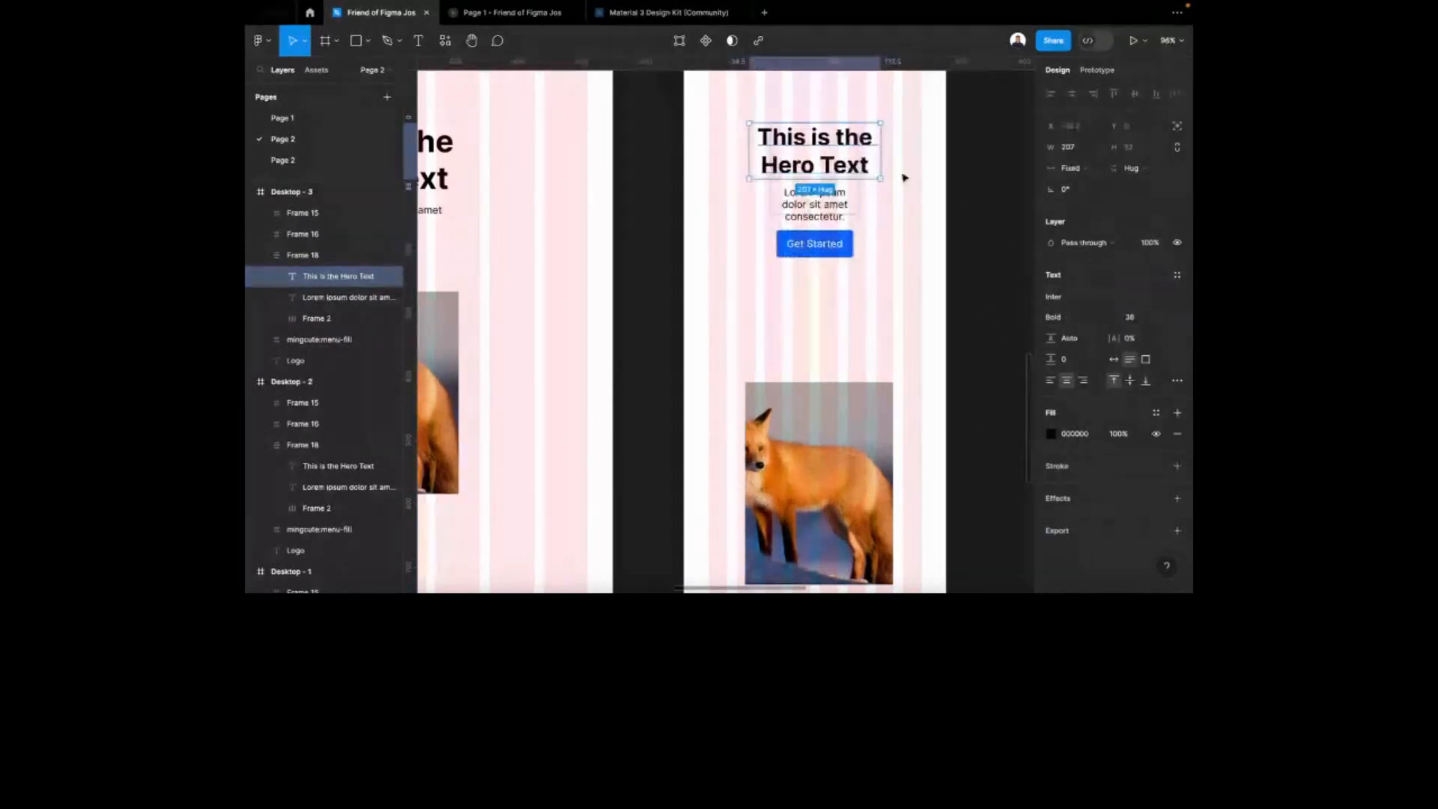
{"action": "scroll", "coordinate": [829, 211], "scroll_direction": "up", "scroll_amount": 3}
{"action": "left_click", "coordinate": [935, 273]}
{"action": "scroll", "coordinate": [934, 272], "scroll_direction": "up", "scroll_amount": 3}
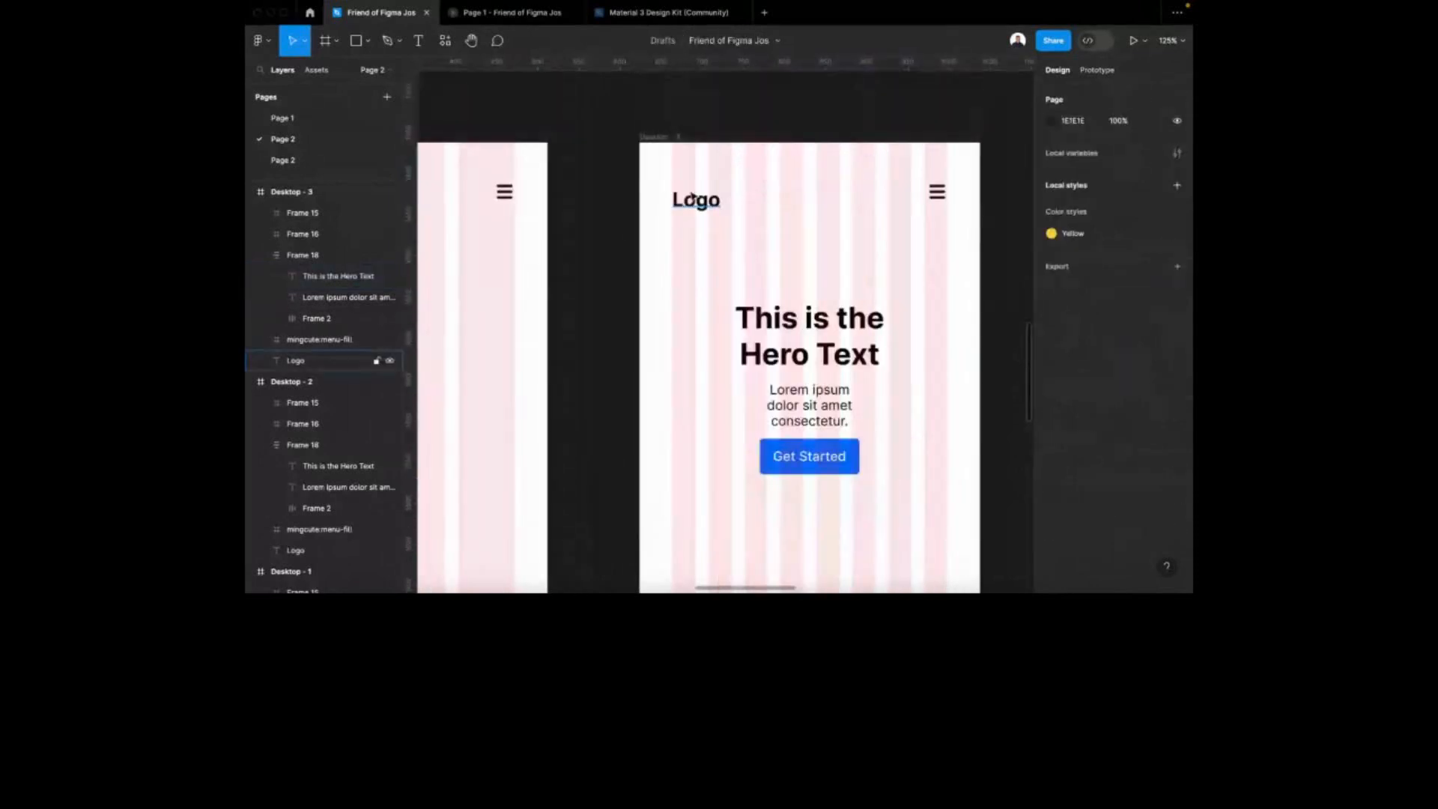
Set the Desktop - 3 layout grid to 4 columns
{"action": "left_click", "coordinate": [672, 135]}
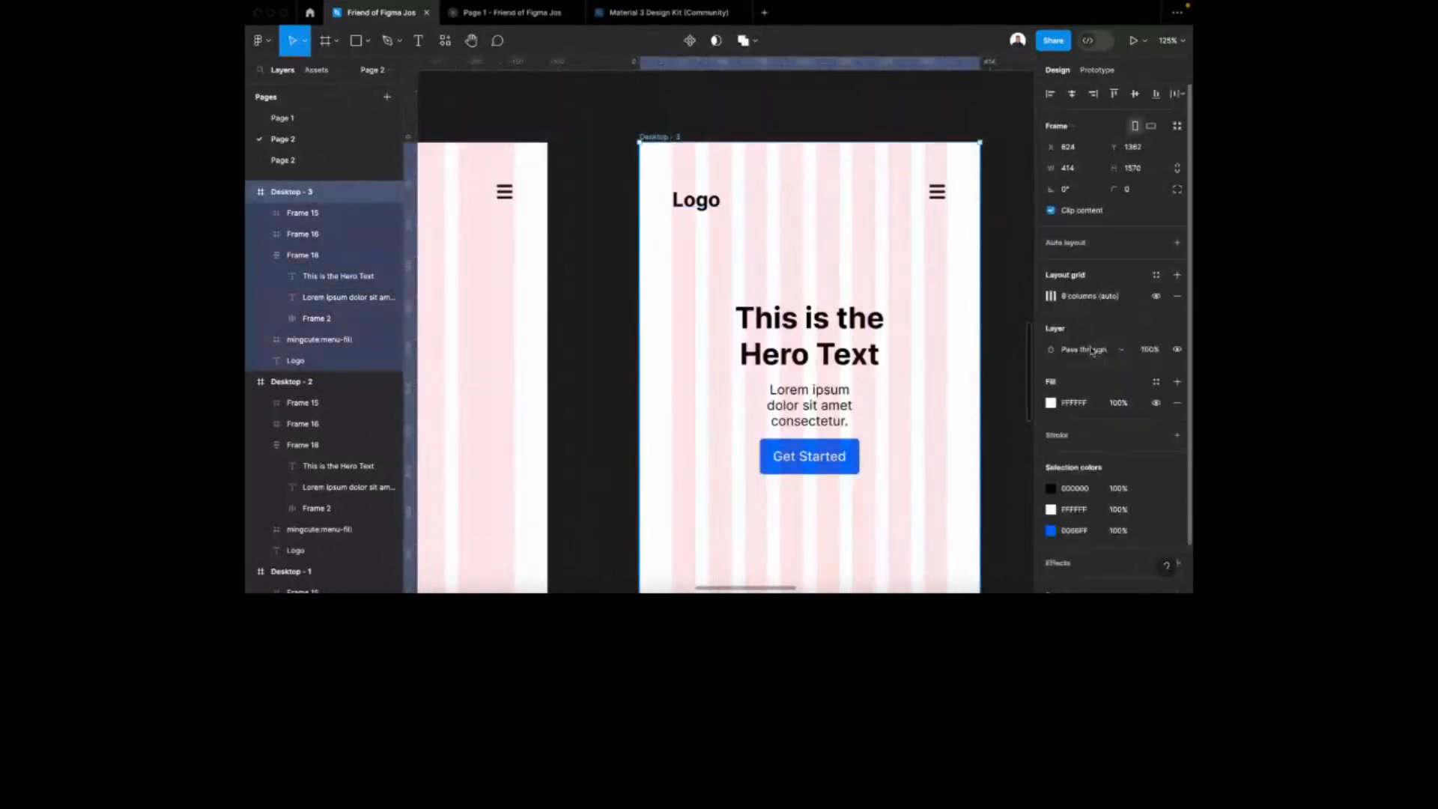
{"action": "left_click", "coordinate": [1051, 295]}
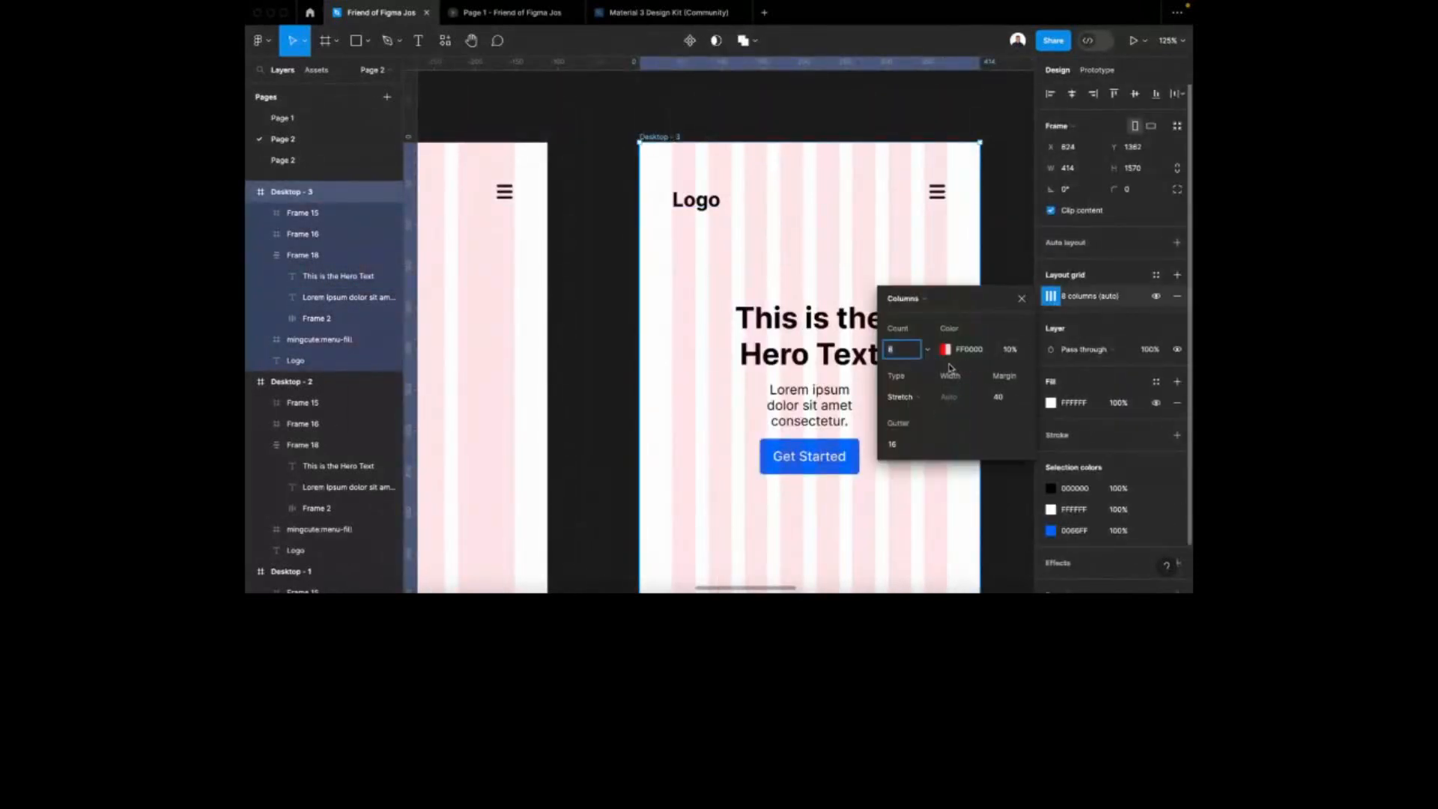
{"action": "key", "text": "Return"}
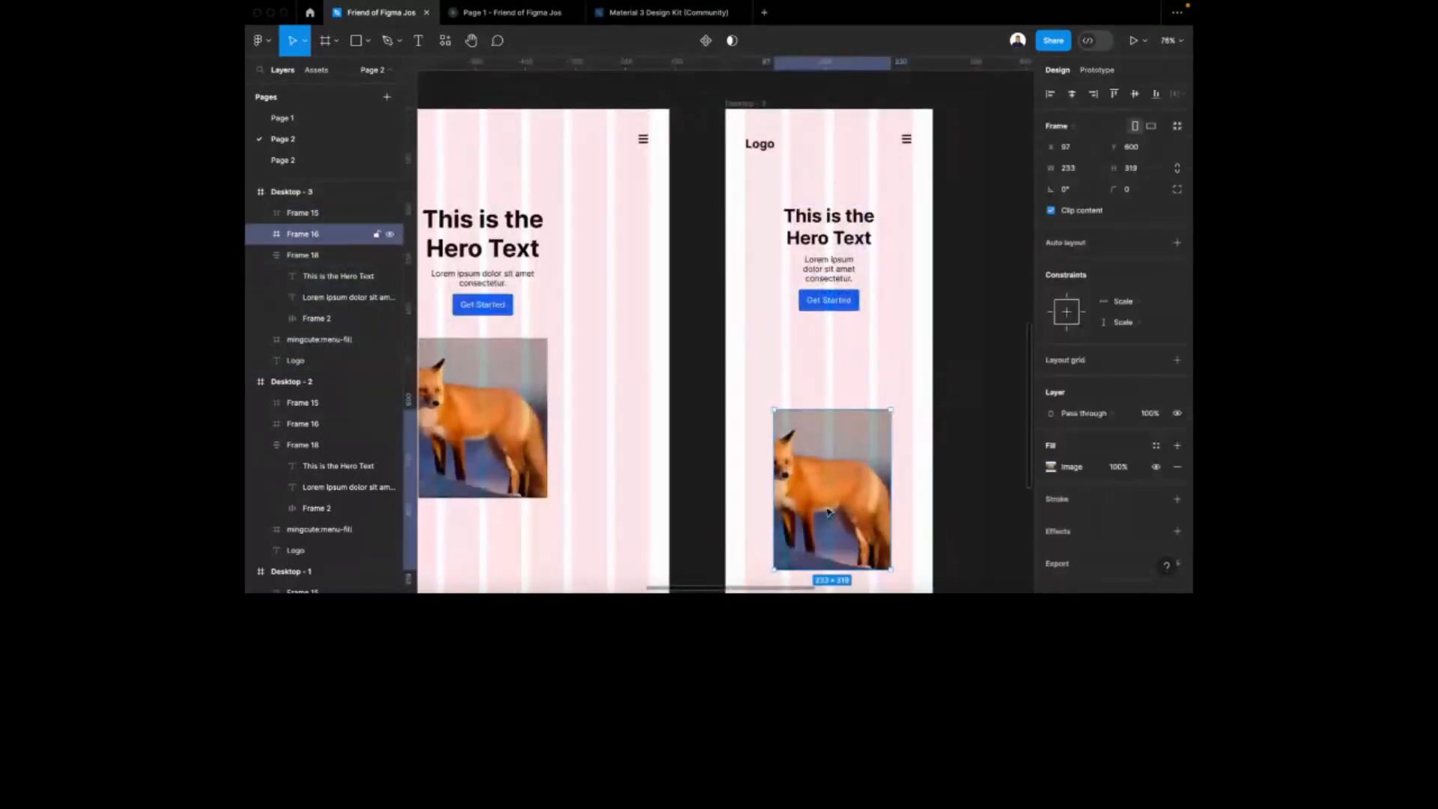
Move the fox image in Desktop - 3 up closer to the Get Started button, at Y 466
{"action": "left_click_drag", "start_coordinate": [828, 512], "coordinate": [828, 449]}
{"action": "left_click", "coordinate": [950, 300]}
{"action": "scroll", "coordinate": [950, 300], "scroll_direction": "down", "scroll_amount": 3}
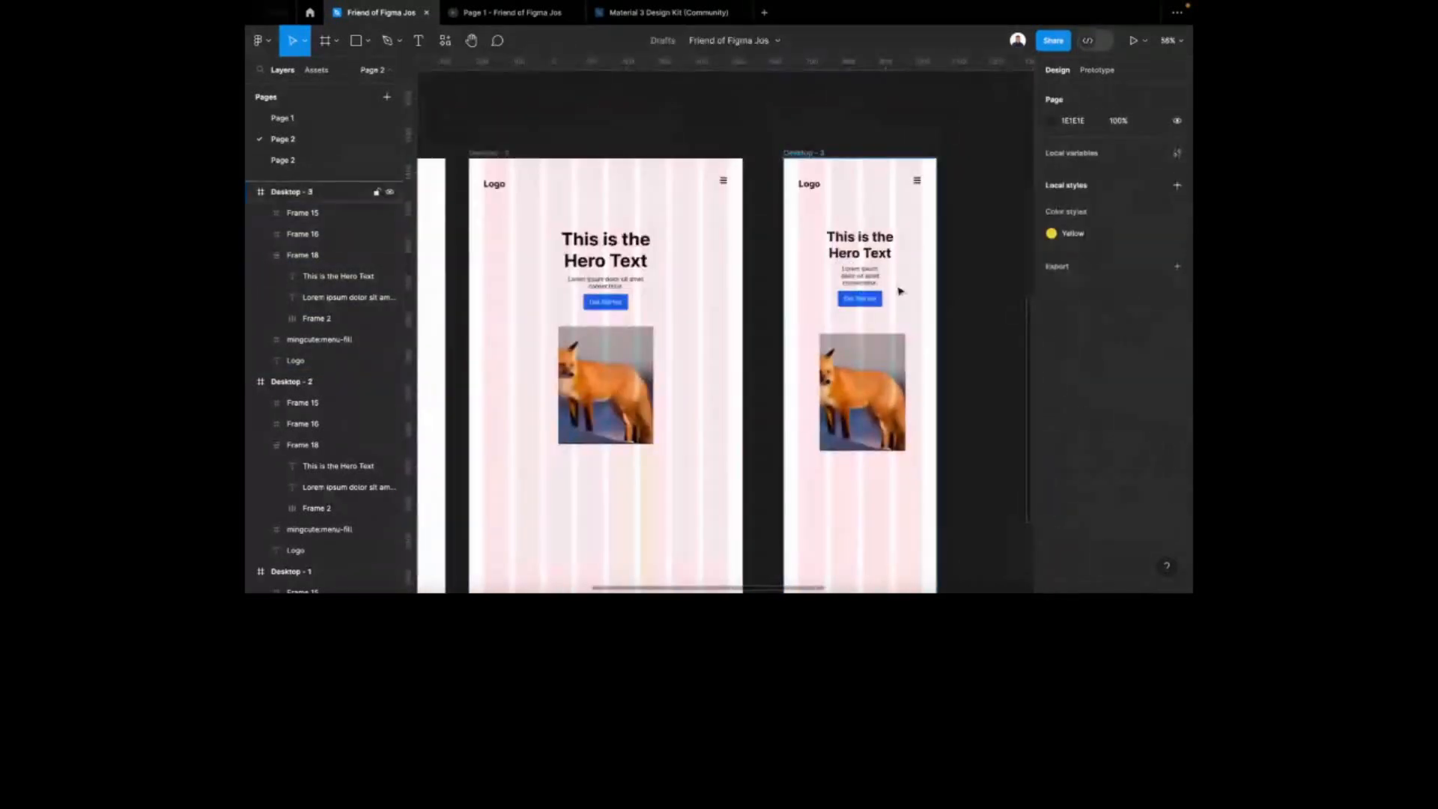
{"action": "scroll", "coordinate": [904, 293], "scroll_direction": "left", "scroll_amount": 5}
{"action": "scroll", "coordinate": [715, 259], "scroll_direction": "left", "scroll_amount": 2}
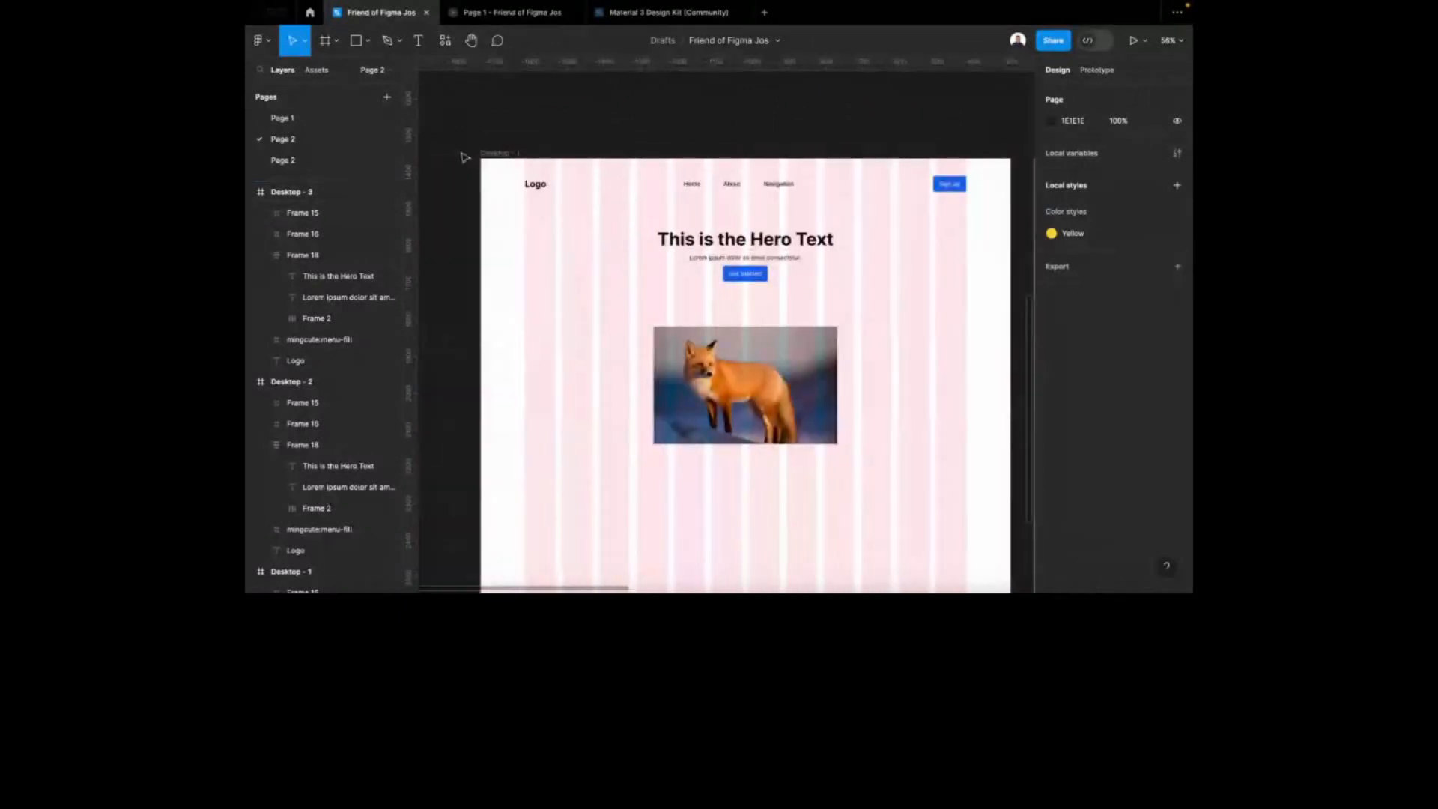
{"action": "scroll", "coordinate": [636, 192], "scroll_direction": "right", "scroll_amount": 5}
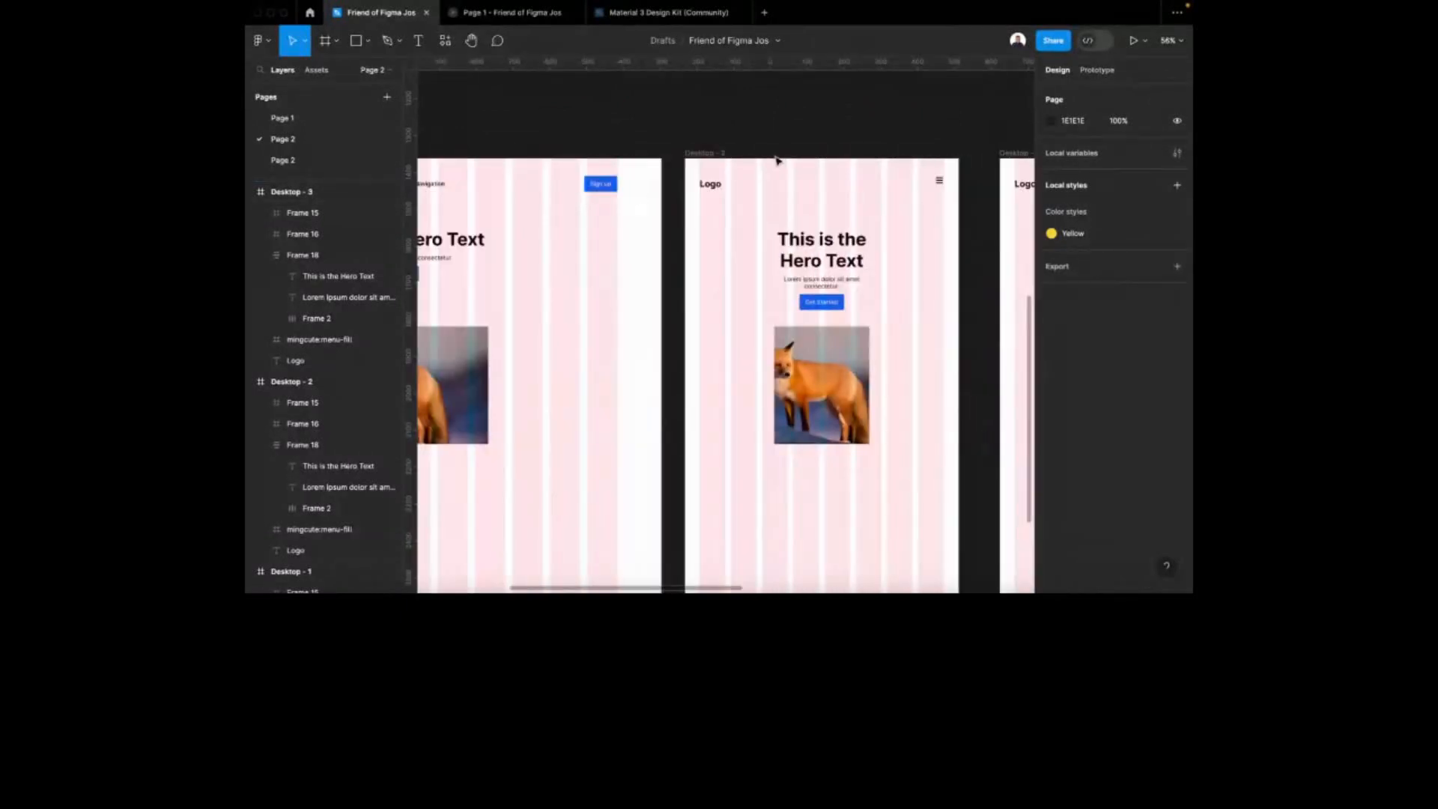
{"action": "scroll", "coordinate": [780, 156], "scroll_direction": "right", "scroll_amount": 4}
{"action": "left_click", "coordinate": [847, 368]}
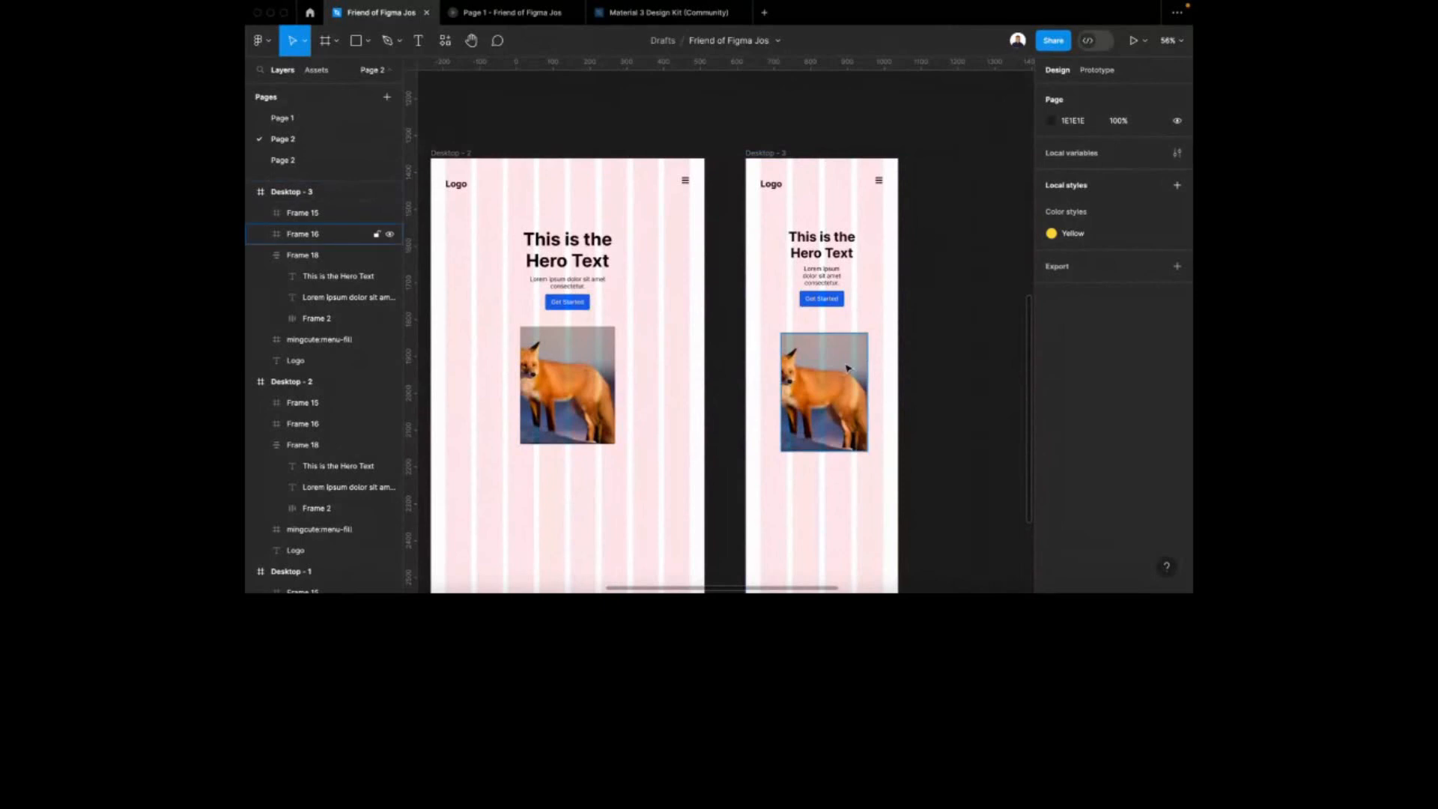
{"action": "scroll", "coordinate": [847, 368], "scroll_direction": "up", "scroll_amount": 2, "text": "ctrl"}
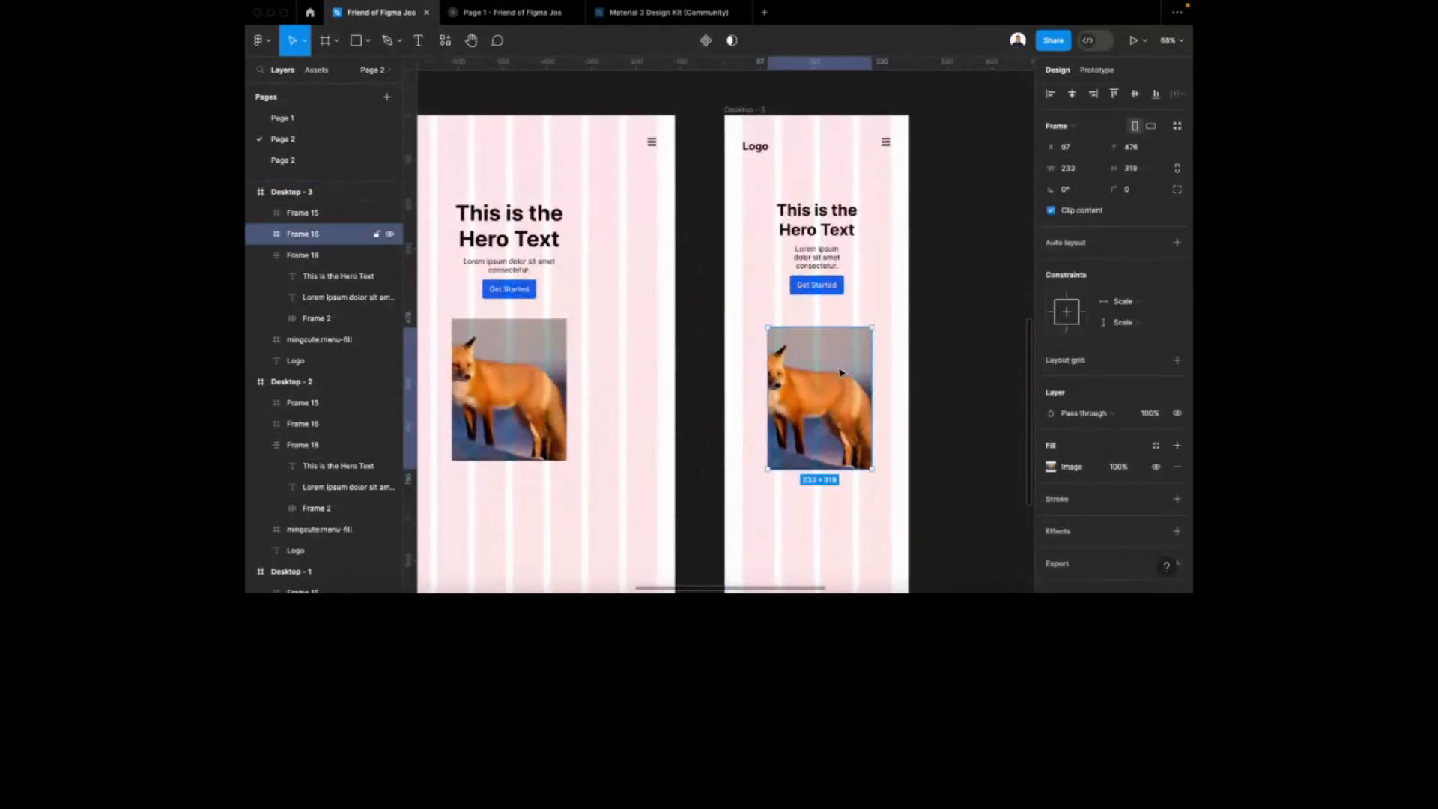
{"action": "left_click_drag", "start_coordinate": [840, 372], "coordinate": [841, 365]}
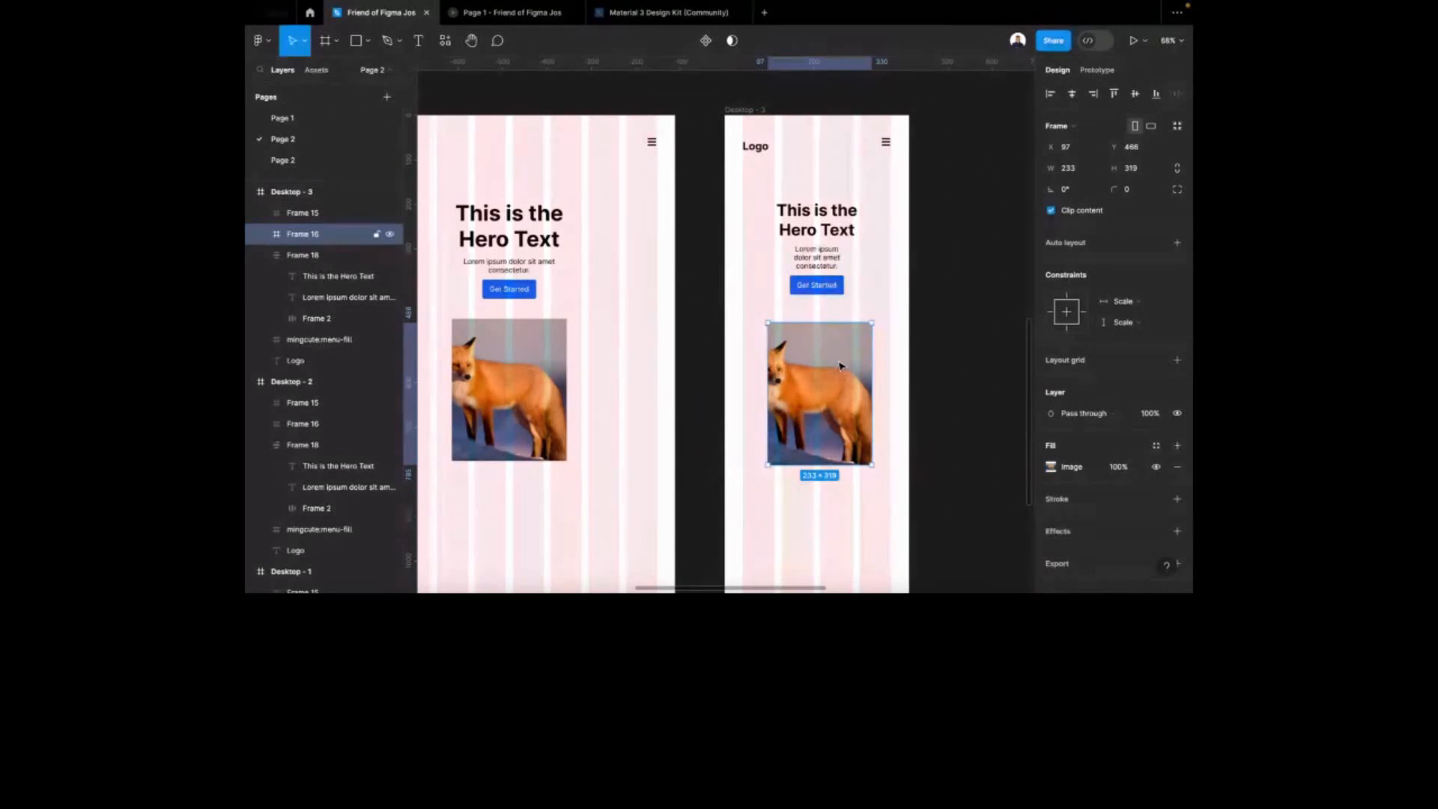
Delete the empty iPad mini 8.3 frame beside the Desktop - 3 frame
{"action": "scroll", "coordinate": [840, 366], "scroll_direction": "down", "scroll_amount": 5}
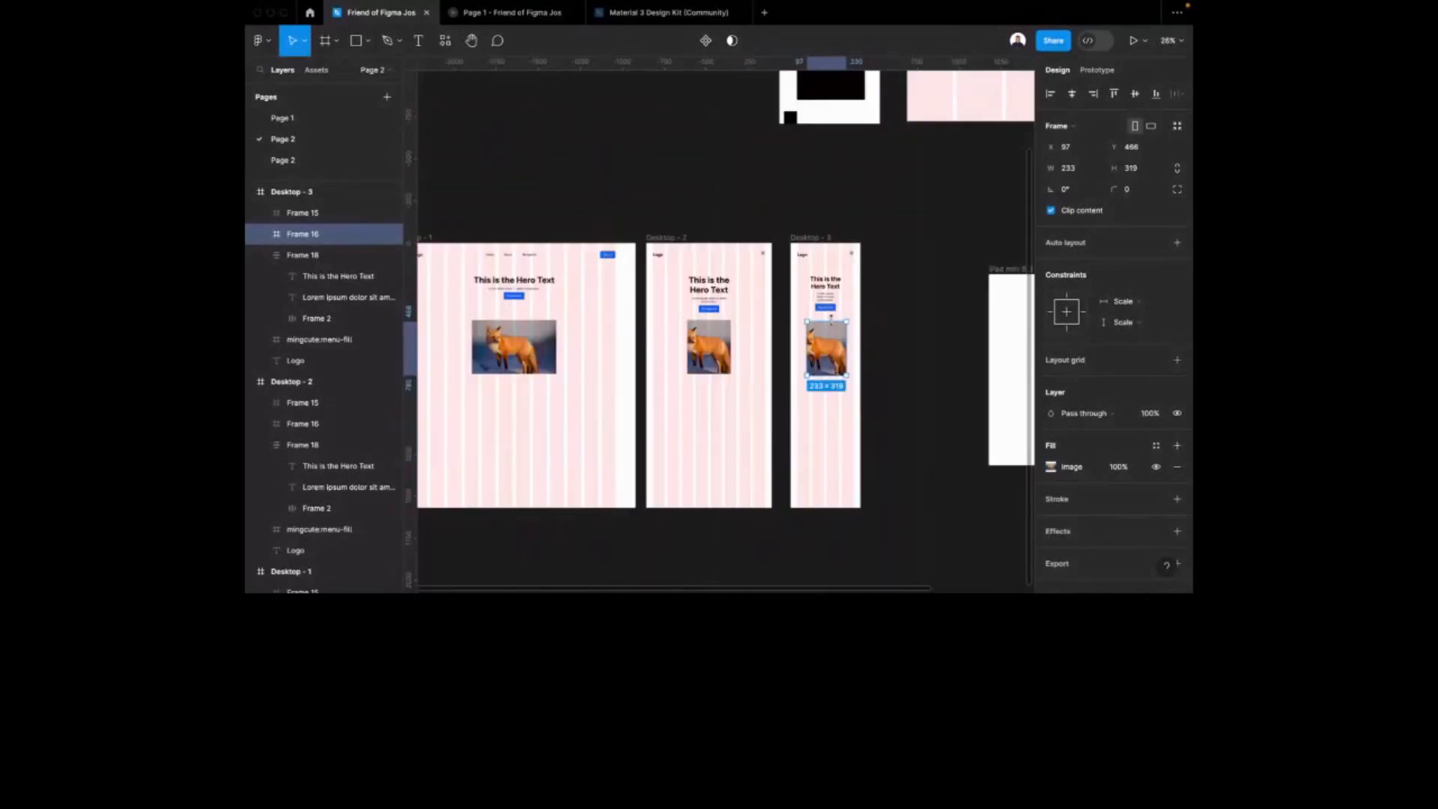
{"action": "scroll", "coordinate": [858, 323], "scroll_direction": "right", "scroll_amount": 1}
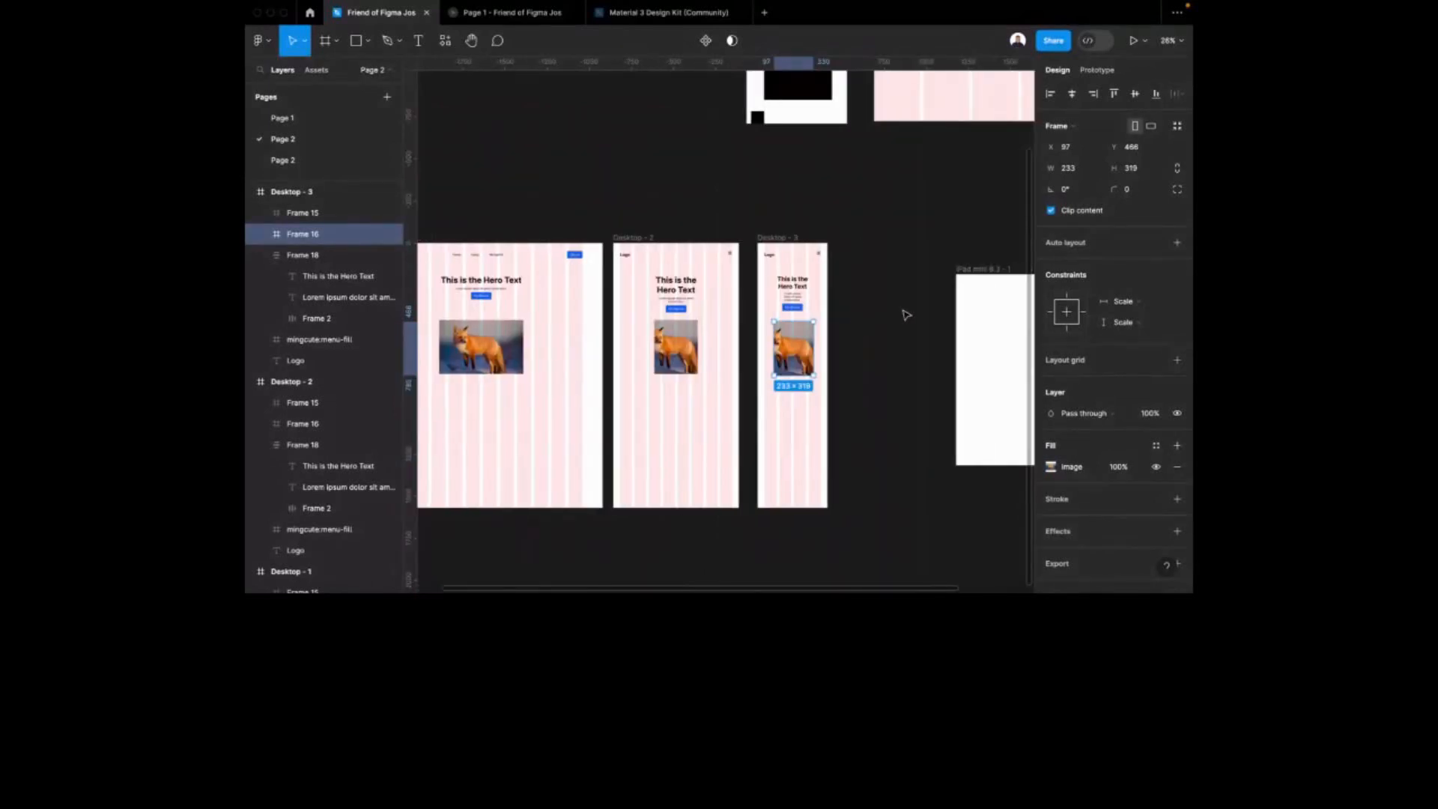
{"action": "left_click", "coordinate": [967, 282]}
{"action": "scroll", "coordinate": [966, 280], "scroll_direction": "right", "scroll_amount": 5}
{"action": "key", "text": "Delete"}
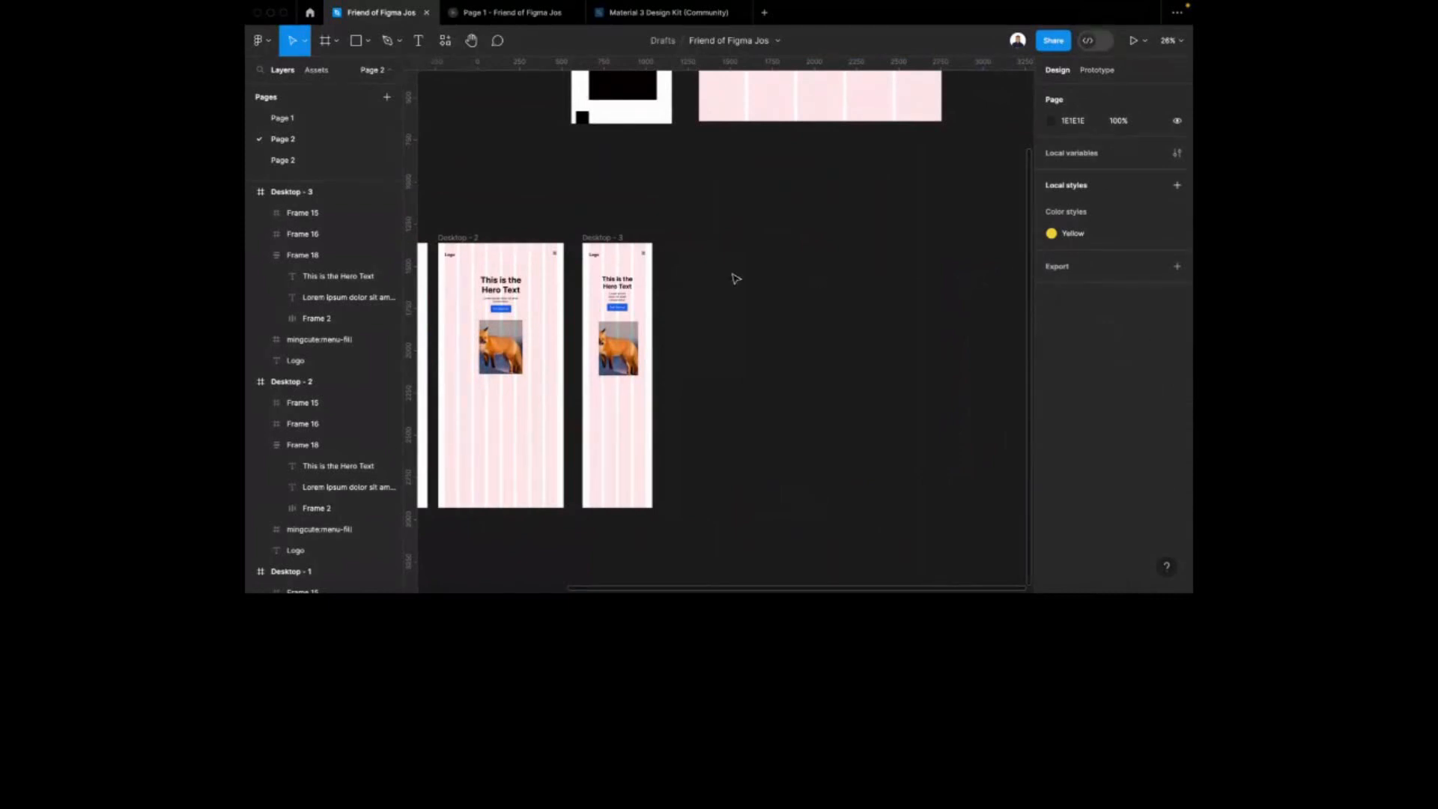
Rename the Desktop - 2 frame as Tablet
{"action": "scroll", "coordinate": [732, 279], "scroll_direction": "left", "scroll_amount": 7}
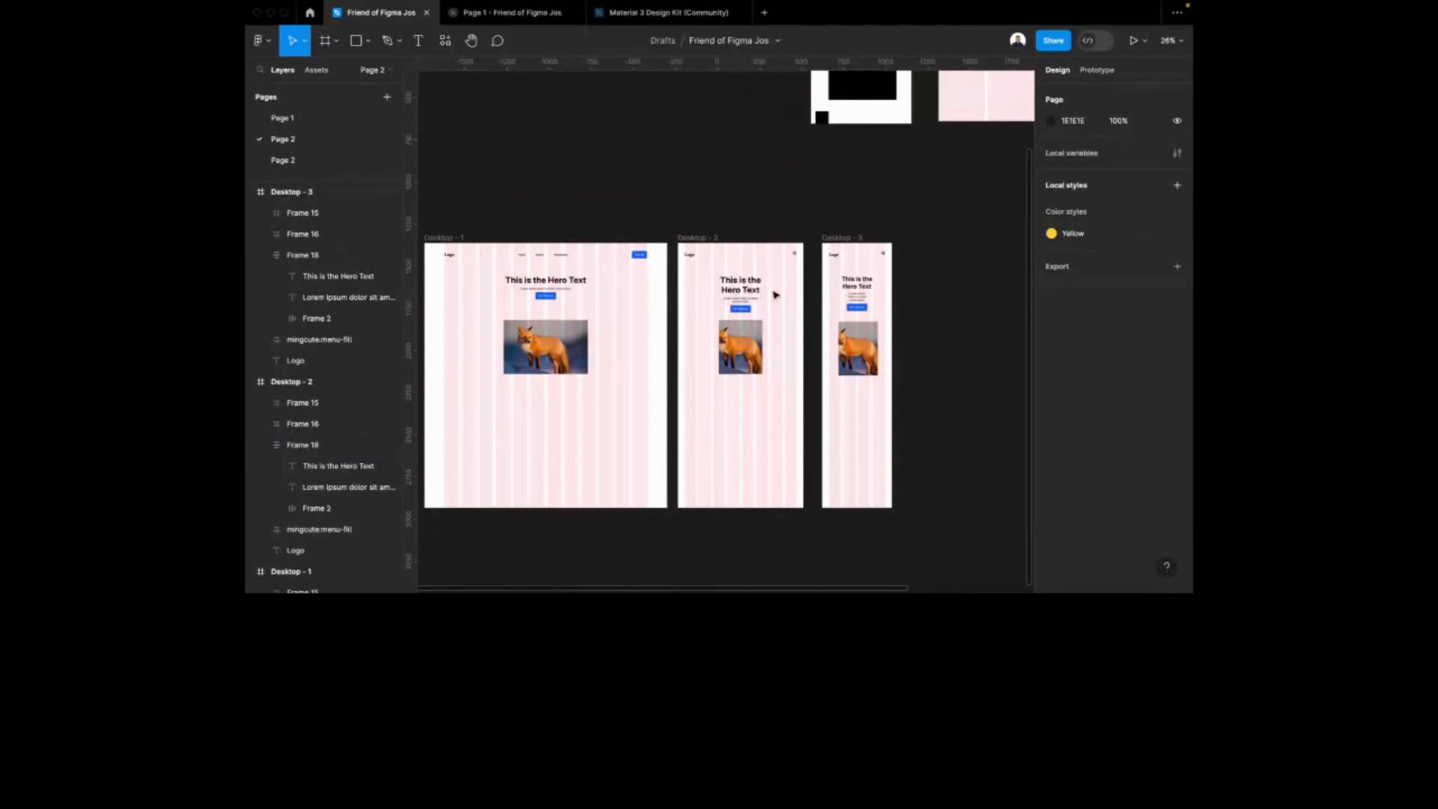
{"action": "scroll", "coordinate": [776, 295], "scroll_direction": "up", "scroll_amount": 2}
{"action": "double_click", "coordinate": [291, 382]}
{"action": "type", "text": "Tabl"}
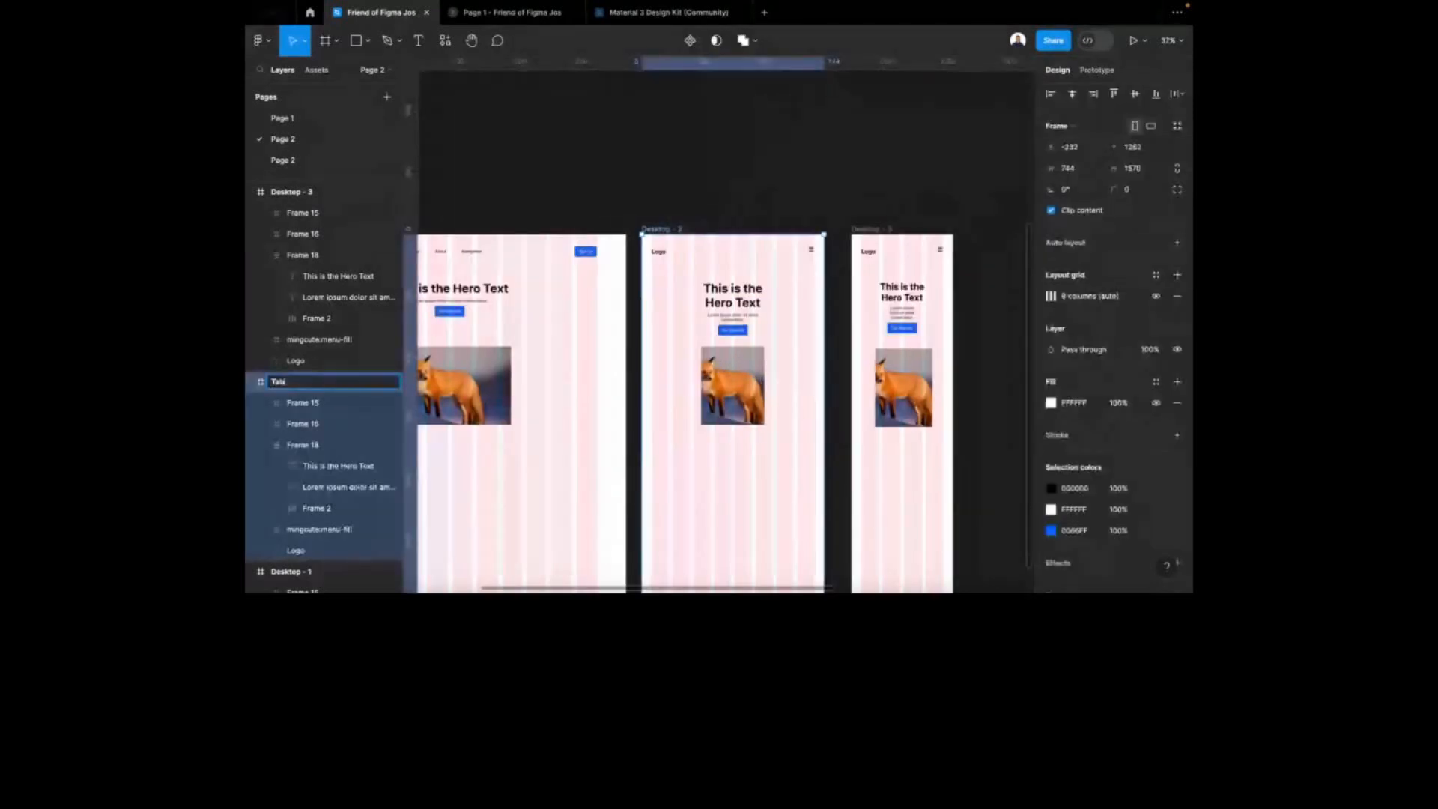
{"action": "type", "text": "et"}
{"action": "key", "text": "Return"}
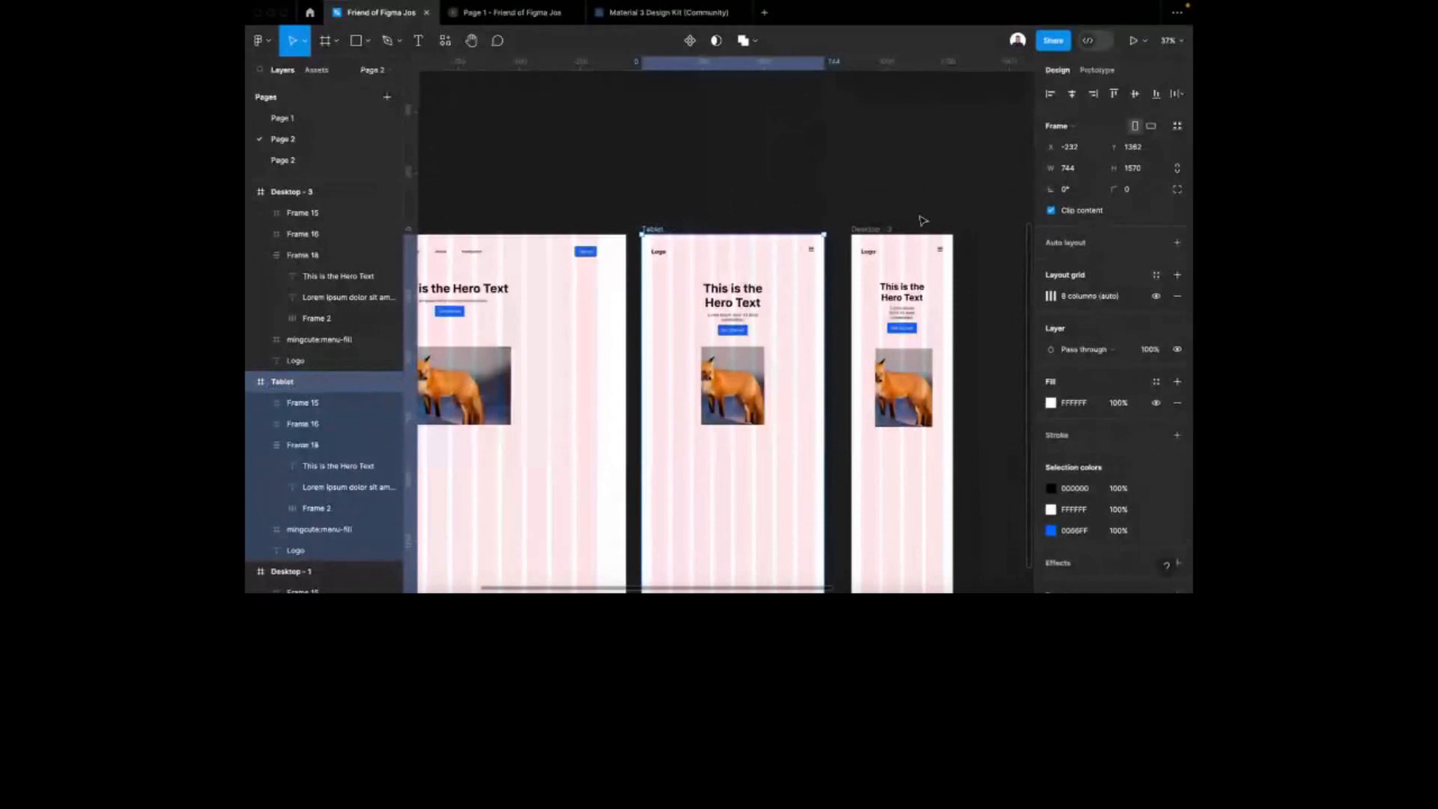
Rename the Desktop - 3 frame as Mobile
{"action": "left_click", "coordinate": [889, 228]}
{"action": "key", "text": "ctrl+r"}
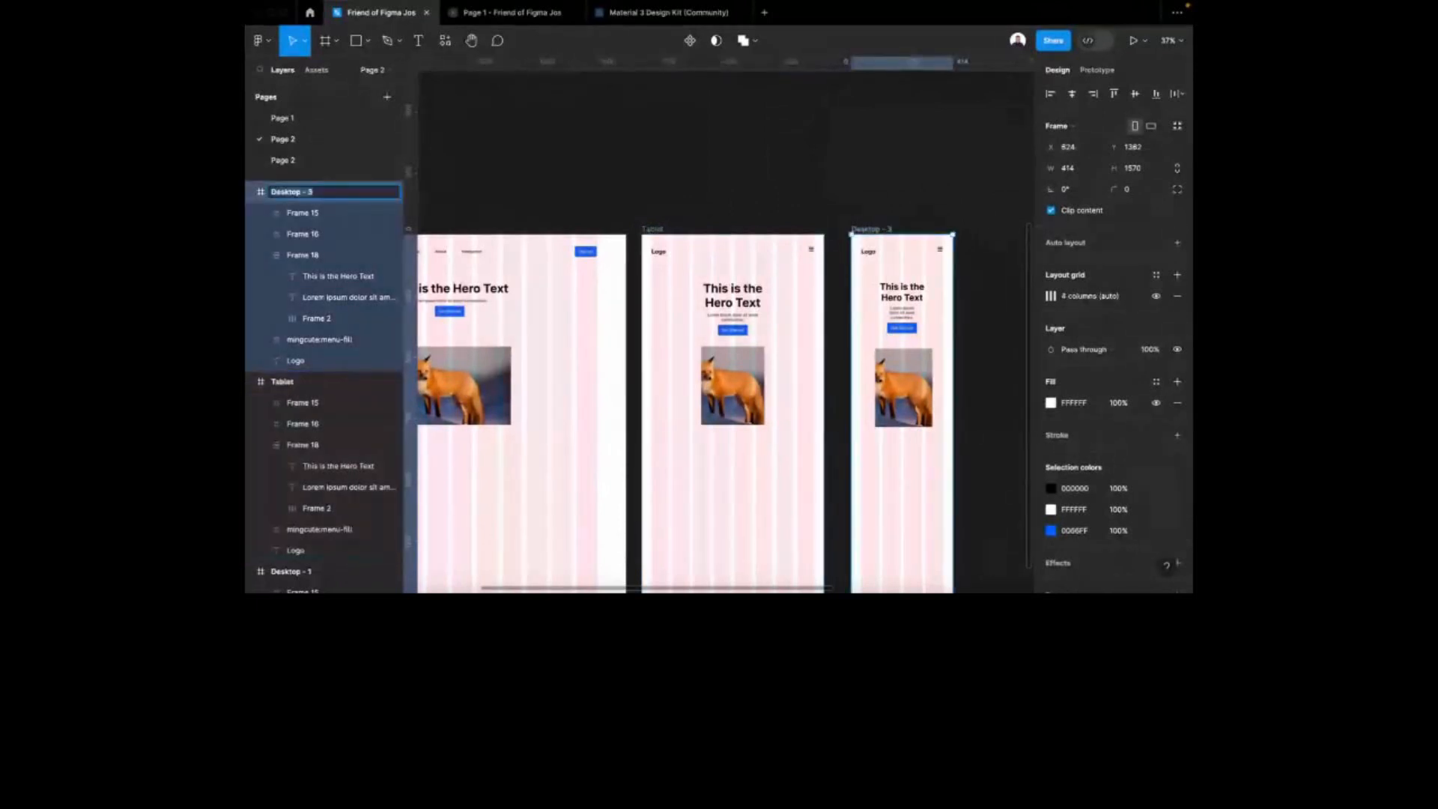
{"action": "type", "text": "Mobile"}
{"action": "key", "text": "Return"}
{"action": "left_click", "coordinate": [888, 207]}
Find and run the Breakpoints plugin, continuing with its free trial
{"action": "scroll", "coordinate": [888, 206], "scroll_direction": "right", "scroll_amount": 5}
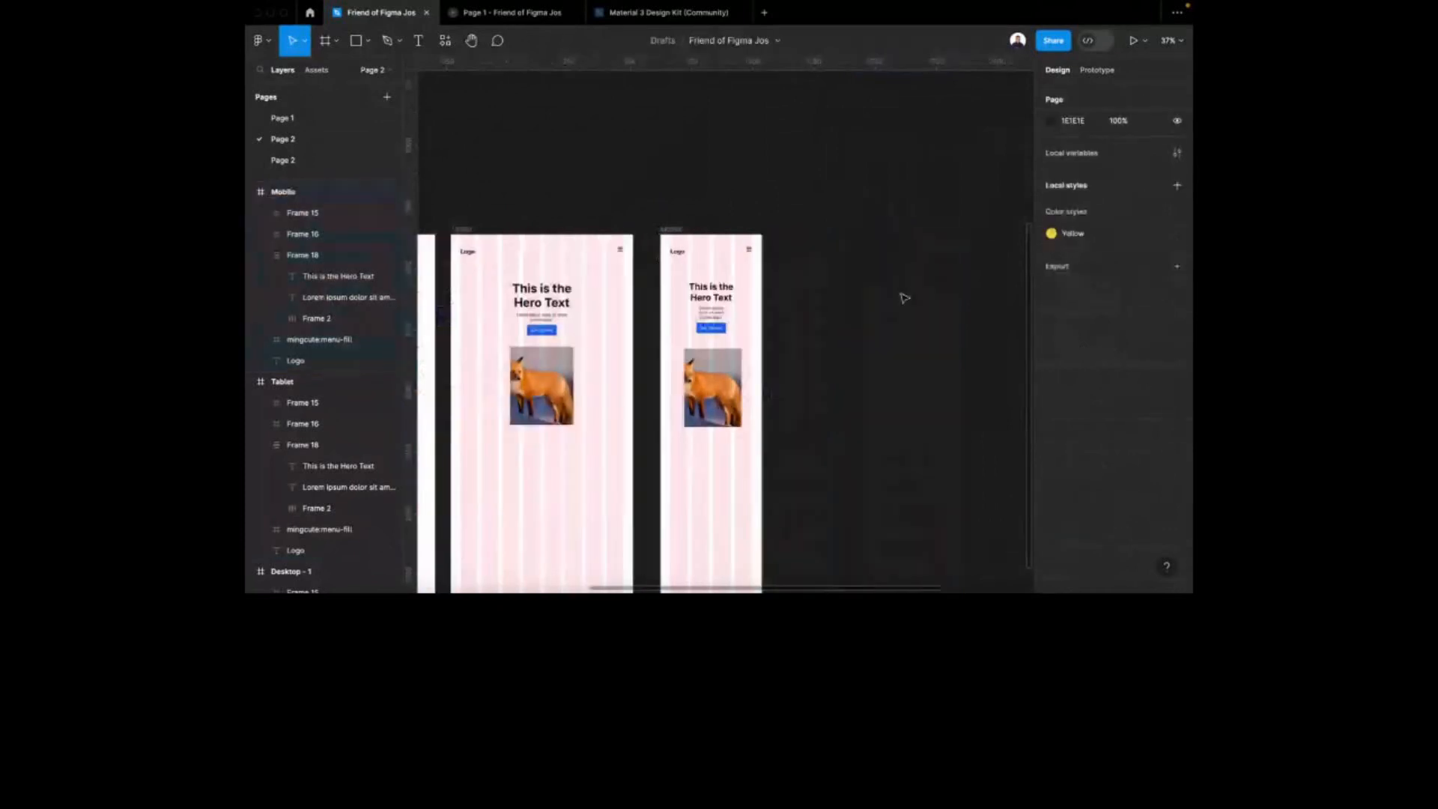
{"action": "scroll", "coordinate": [905, 298], "scroll_direction": "up", "scroll_amount": 5}
{"action": "key", "text": "shift+i"}
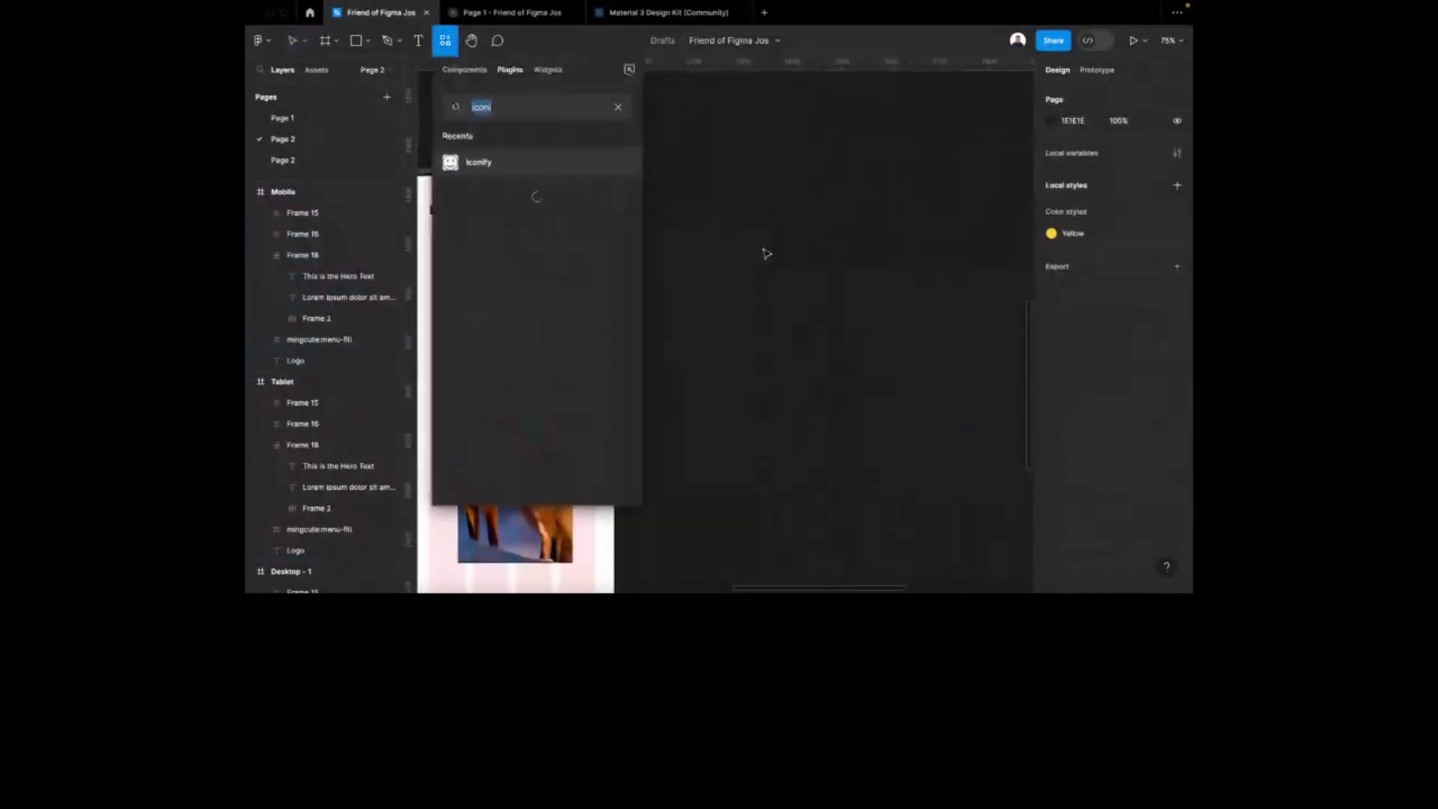
{"action": "type", "text": "breakpoint"}
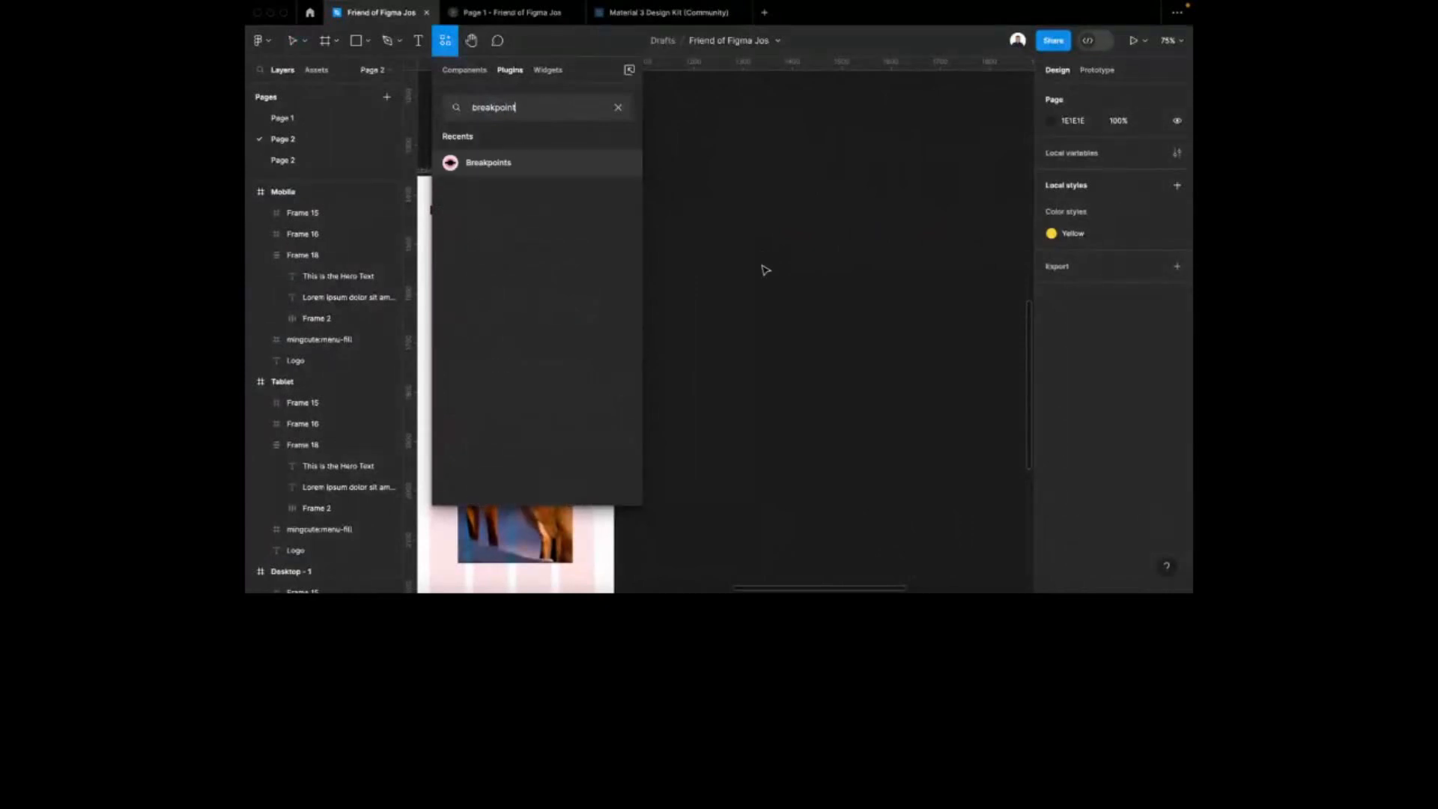
{"action": "left_click", "coordinate": [619, 162]}
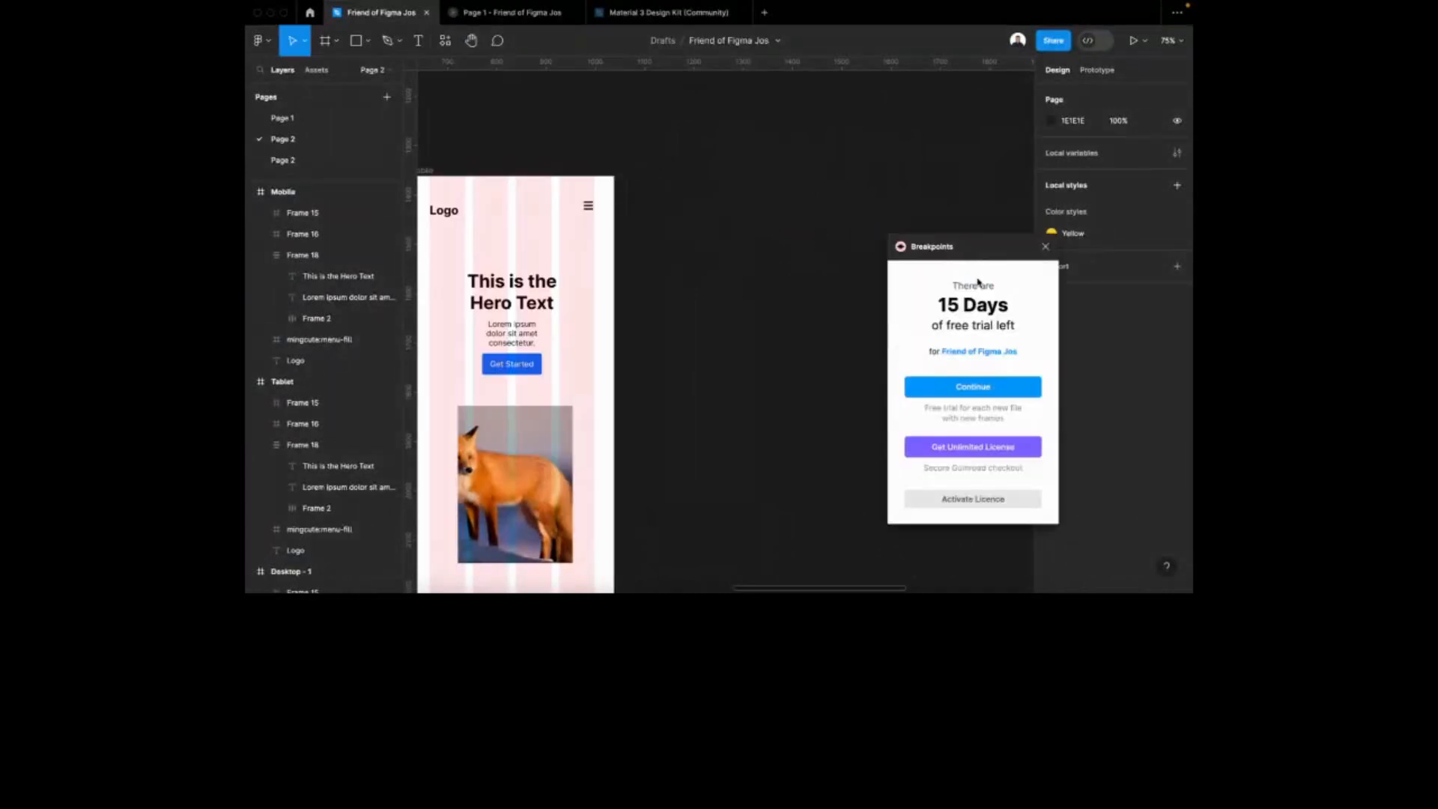
{"action": "left_click", "coordinate": [963, 387]}
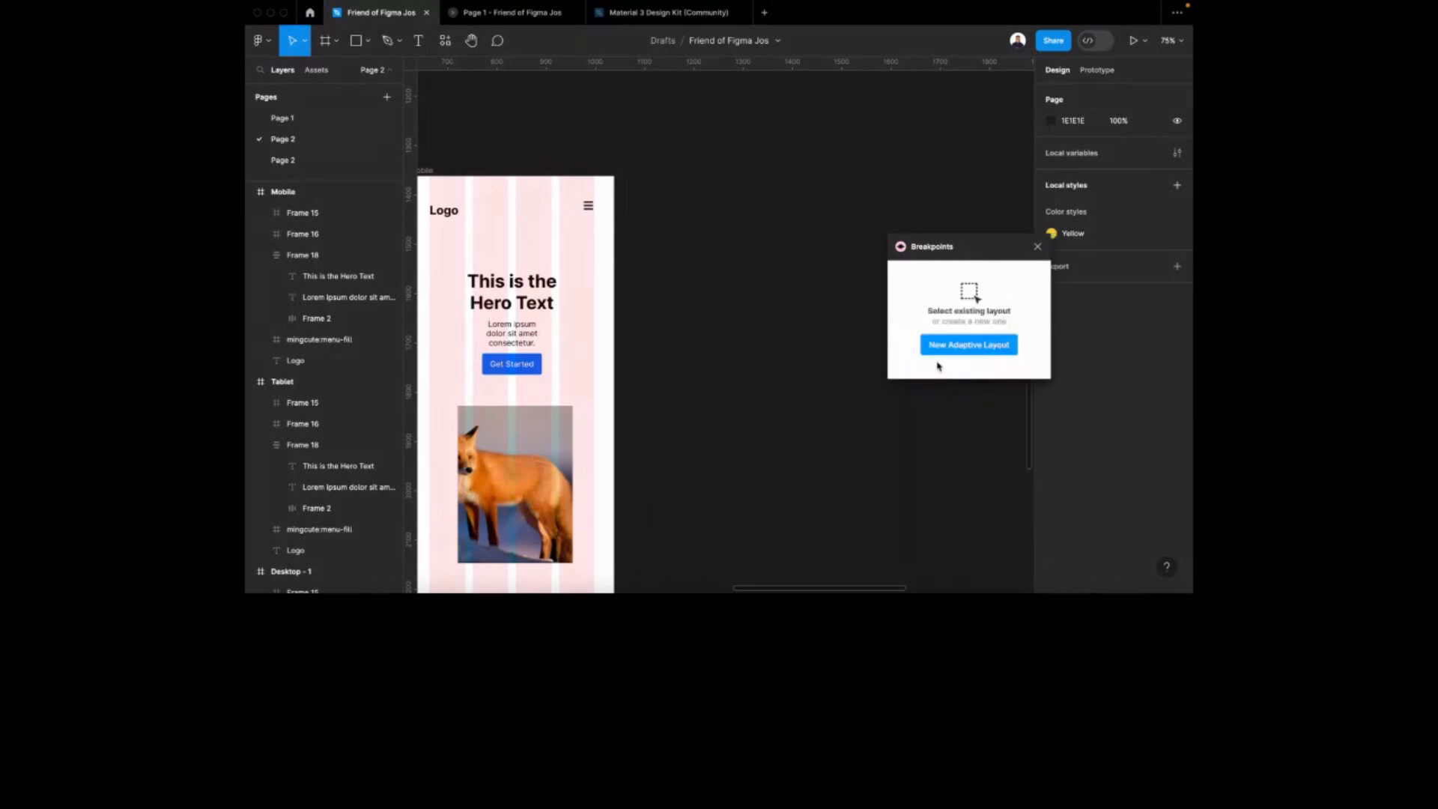
Create a new adaptive layout with Breakpoints and place it below the Desktop - 1 frame, at X -1256 and Y 3411
{"action": "scroll", "coordinate": [850, 296], "scroll_direction": "down", "scroll_amount": 5}
{"action": "scroll", "coordinate": [726, 321], "scroll_direction": "down", "scroll_amount": 10}
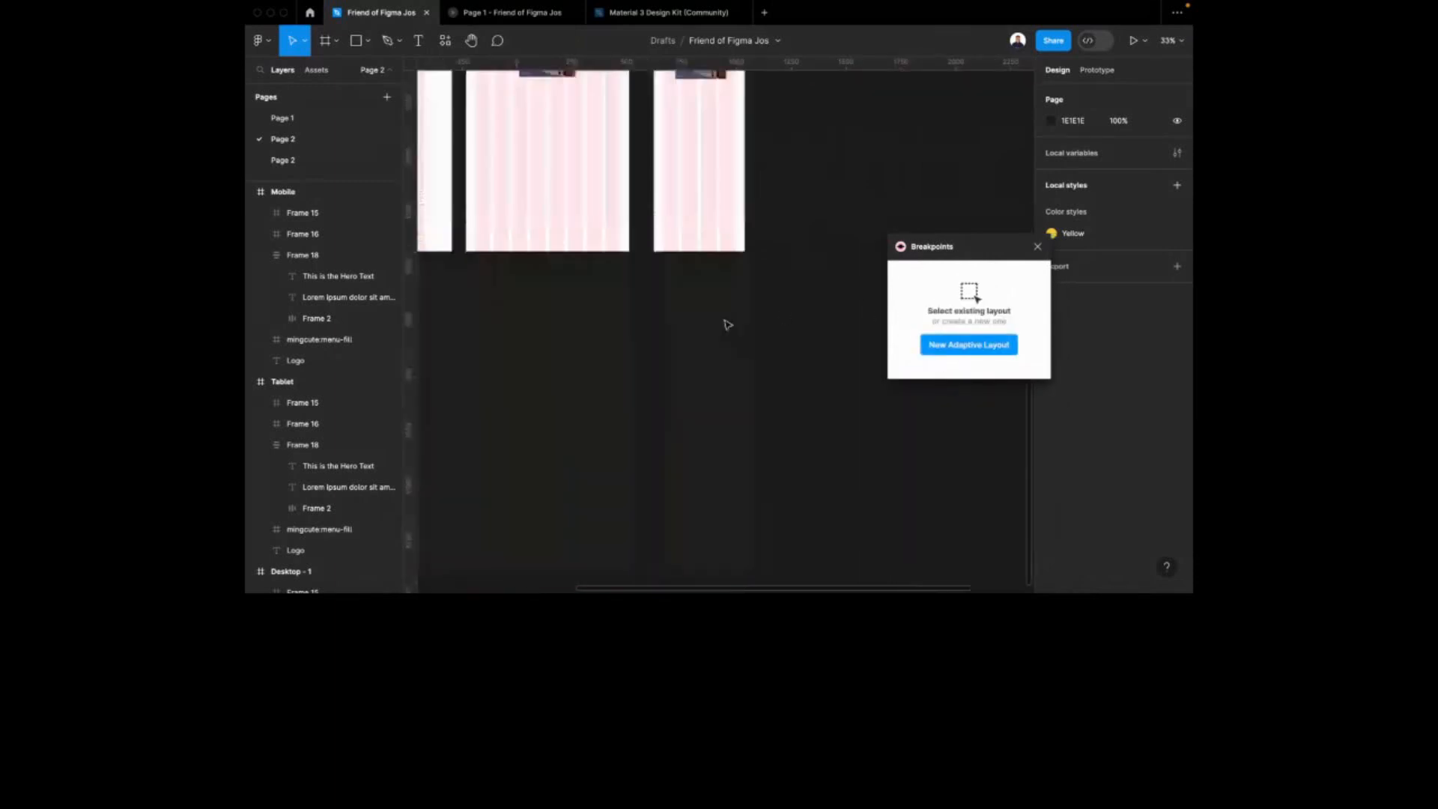
{"action": "scroll", "coordinate": [669, 272], "scroll_direction": "right", "scroll_amount": 5}
{"action": "scroll", "coordinate": [669, 272], "scroll_direction": "left", "scroll_amount": 5}
{"action": "scroll", "coordinate": [555, 245], "scroll_direction": "down", "scroll_amount": 5}
{"action": "scroll", "coordinate": [581, 250], "scroll_direction": "left", "scroll_amount": 5}
{"action": "scroll", "coordinate": [610, 202], "scroll_direction": "up", "scroll_amount": 5}
{"action": "scroll", "coordinate": [721, 371], "scroll_direction": "right", "scroll_amount": 2}
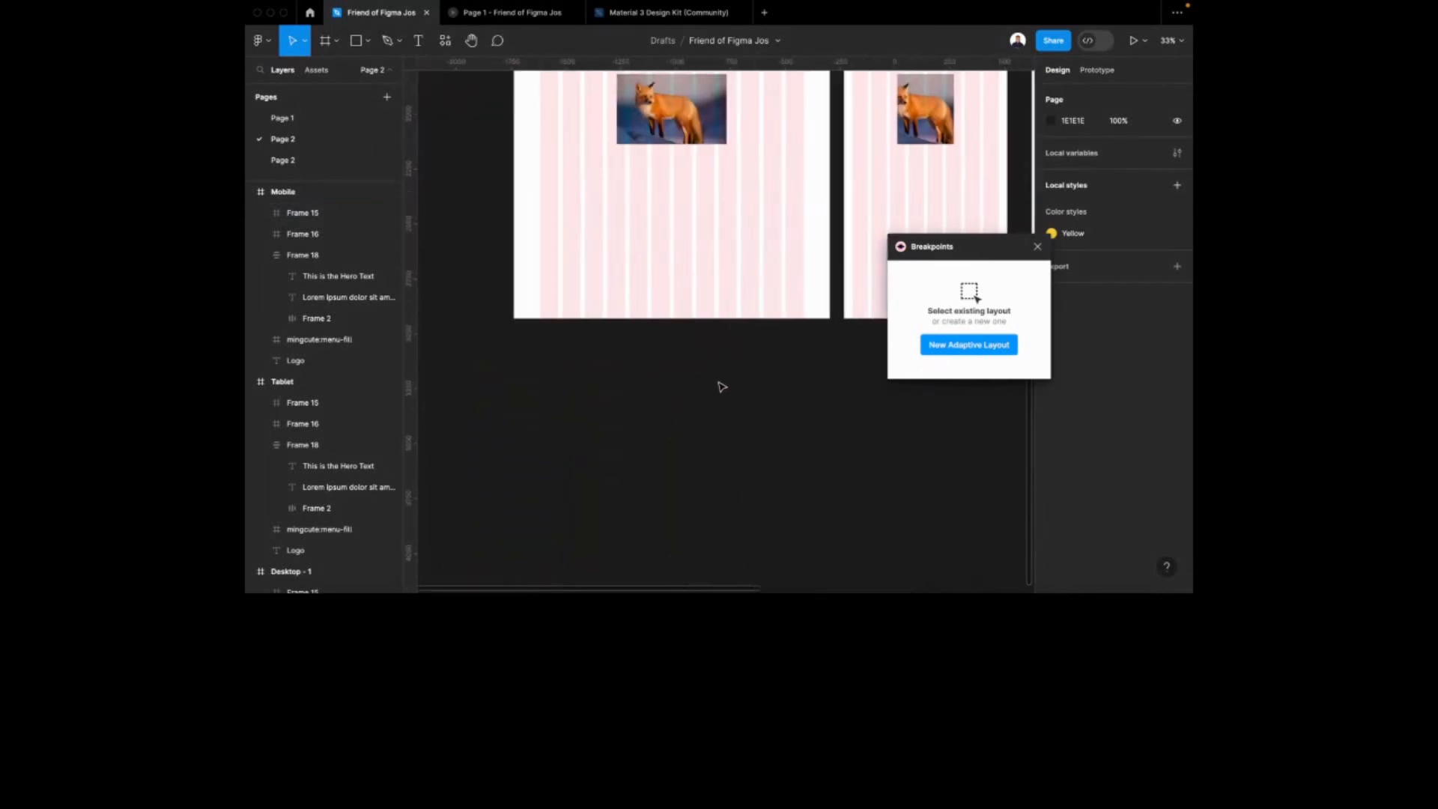
{"action": "left_click", "coordinate": [965, 347]}
{"action": "left_click_drag", "start_coordinate": [740, 335], "coordinate": [746, 475]}
{"action": "scroll", "coordinate": [732, 380], "scroll_direction": "down", "scroll_amount": 1}
{"action": "scroll", "coordinate": [732, 485], "scroll_direction": "up", "scroll_amount": 6}
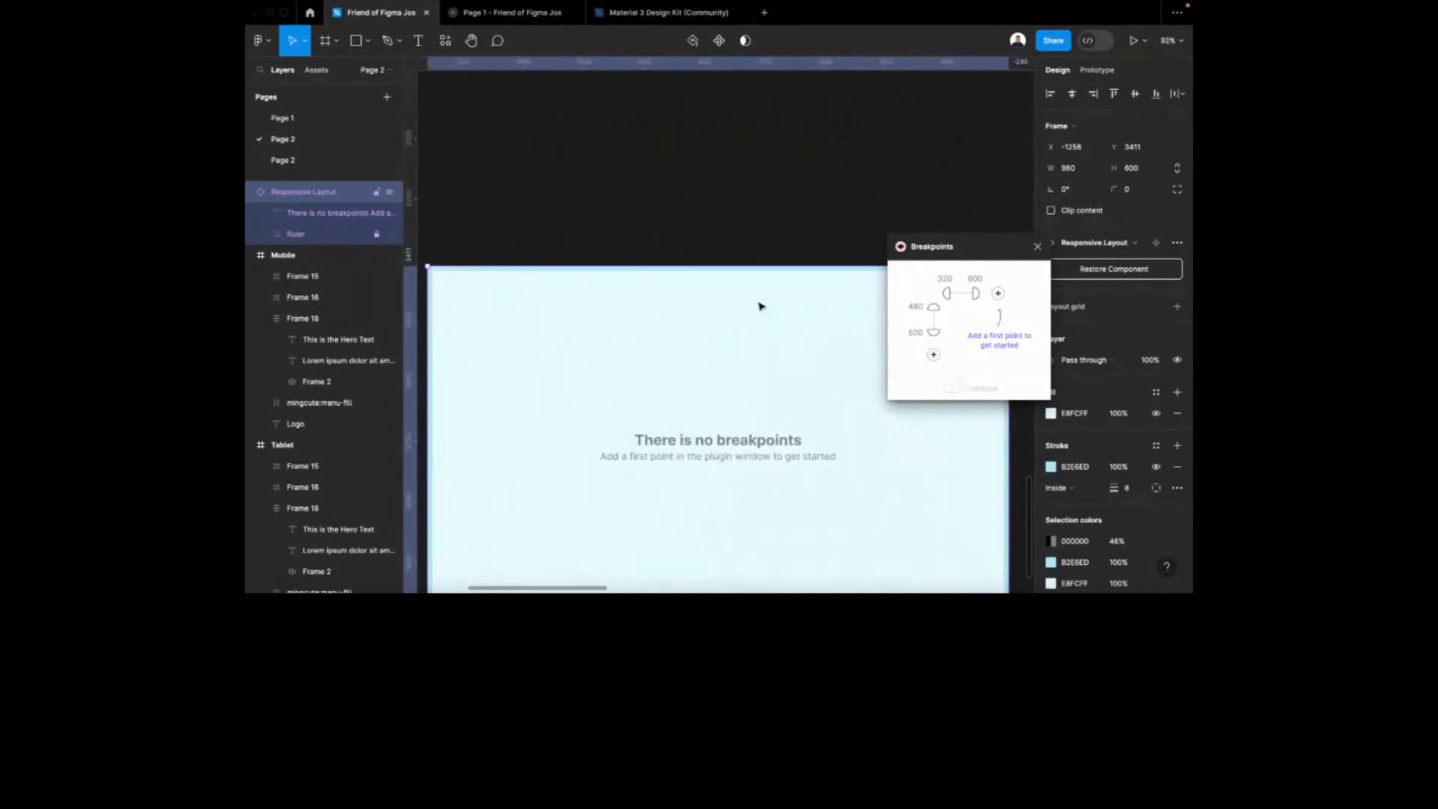
{"action": "scroll", "coordinate": [760, 307], "scroll_direction": "up", "scroll_amount": 2}
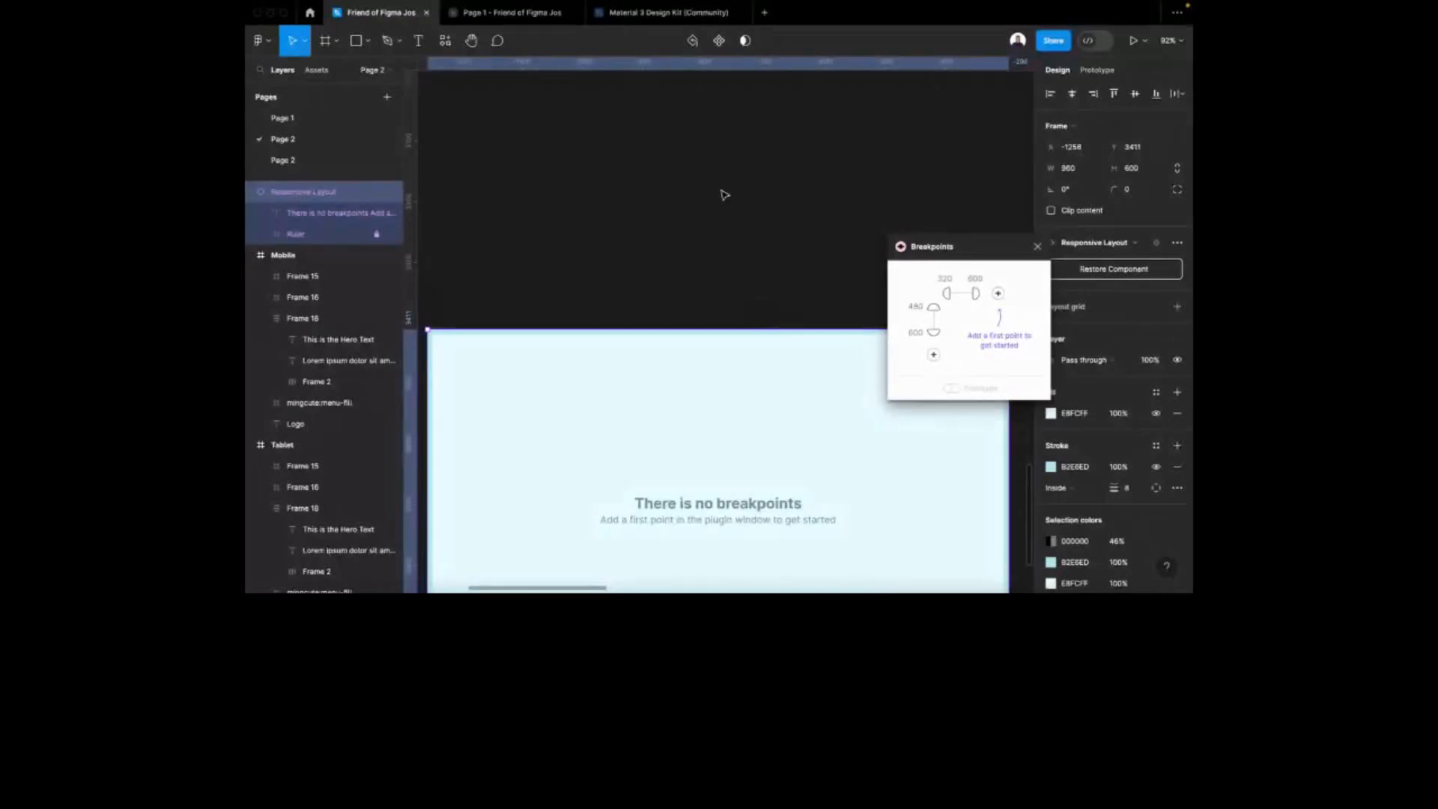
Add two width breakpoints, 600 and 960, to the new responsive layout
{"action": "scroll", "coordinate": [780, 266], "scroll_direction": "down", "scroll_amount": 5}
{"action": "scroll", "coordinate": [795, 290], "scroll_direction": "up", "scroll_amount": 10}
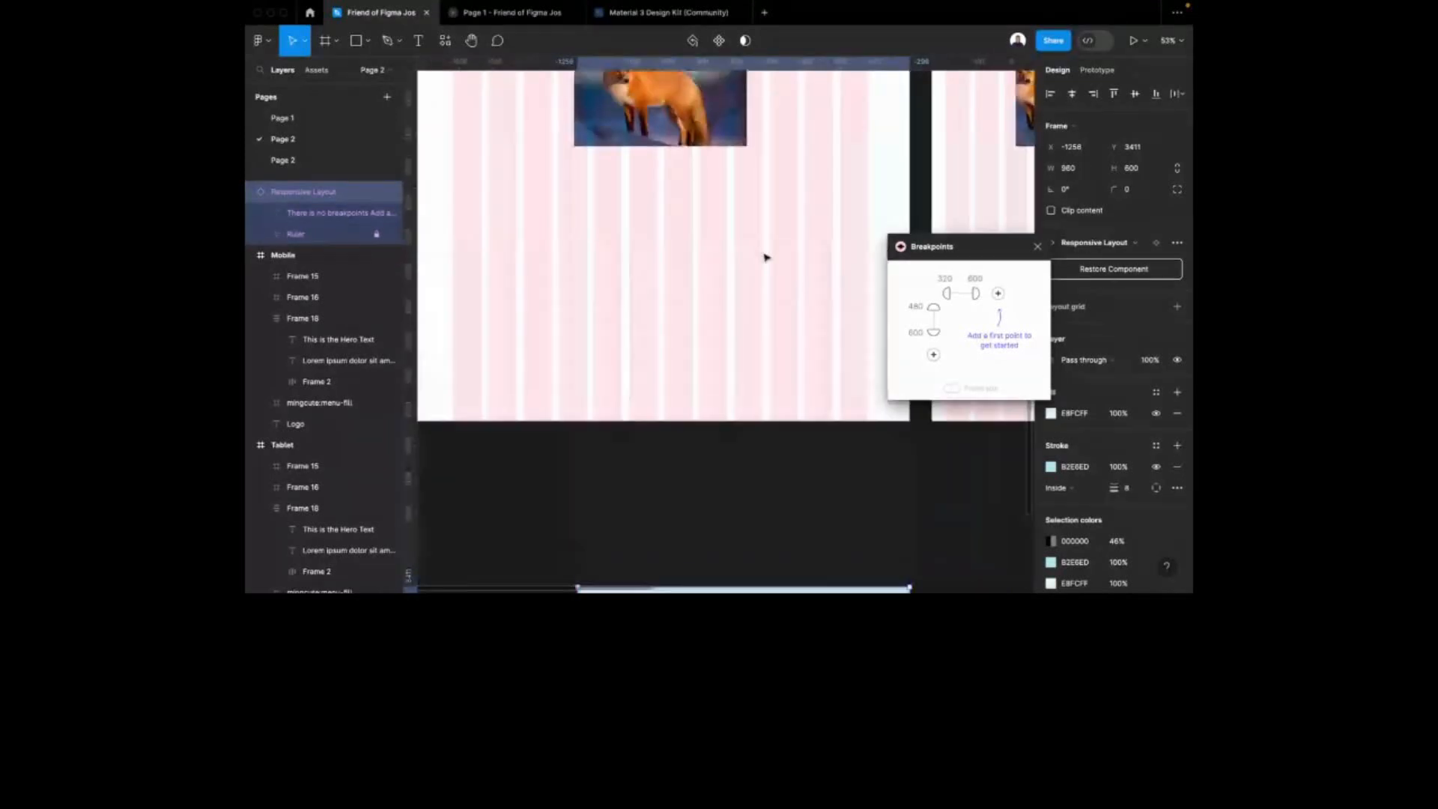
{"action": "scroll", "coordinate": [739, 252], "scroll_direction": "up", "scroll_amount": 2}
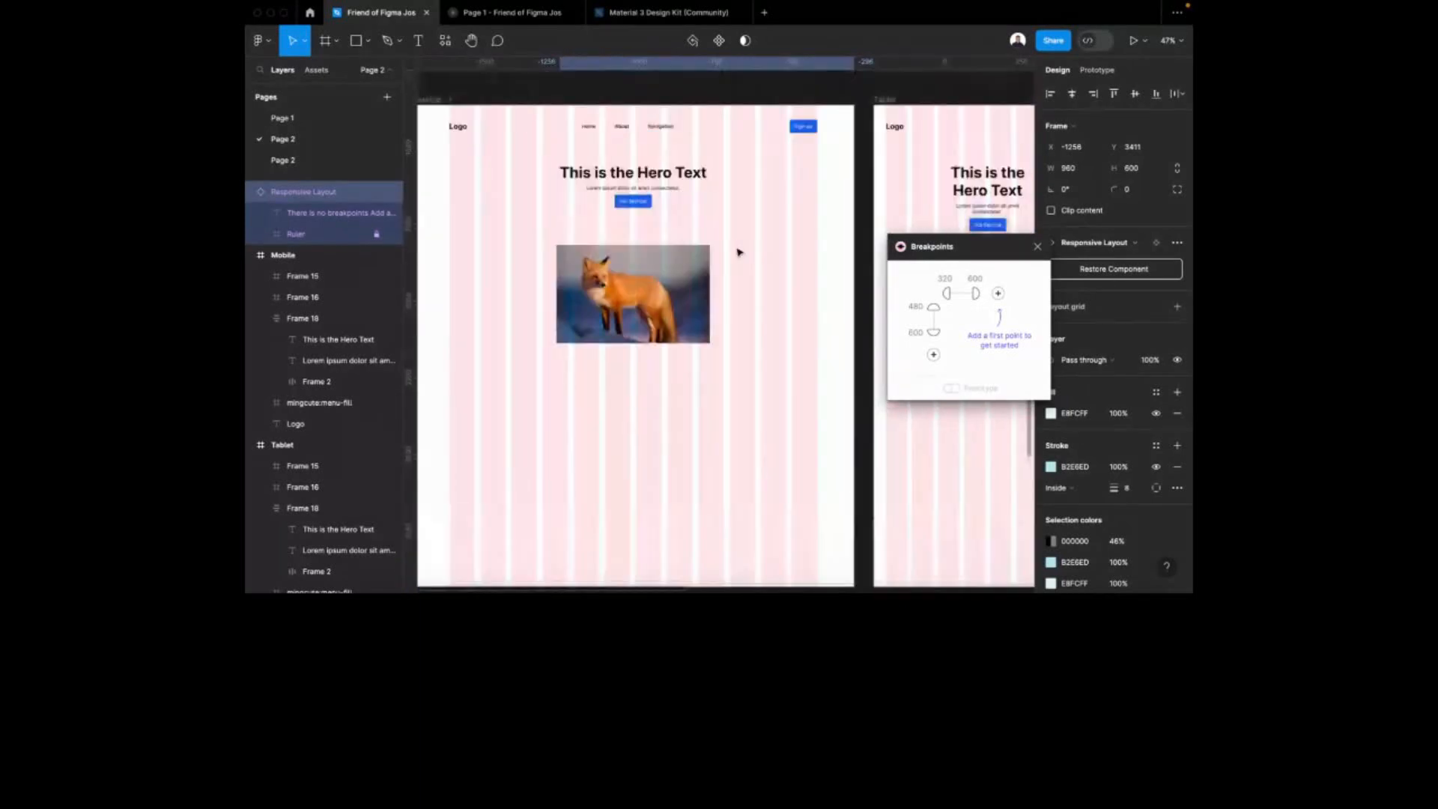
{"action": "scroll", "coordinate": [739, 253], "scroll_direction": "right", "scroll_amount": 3}
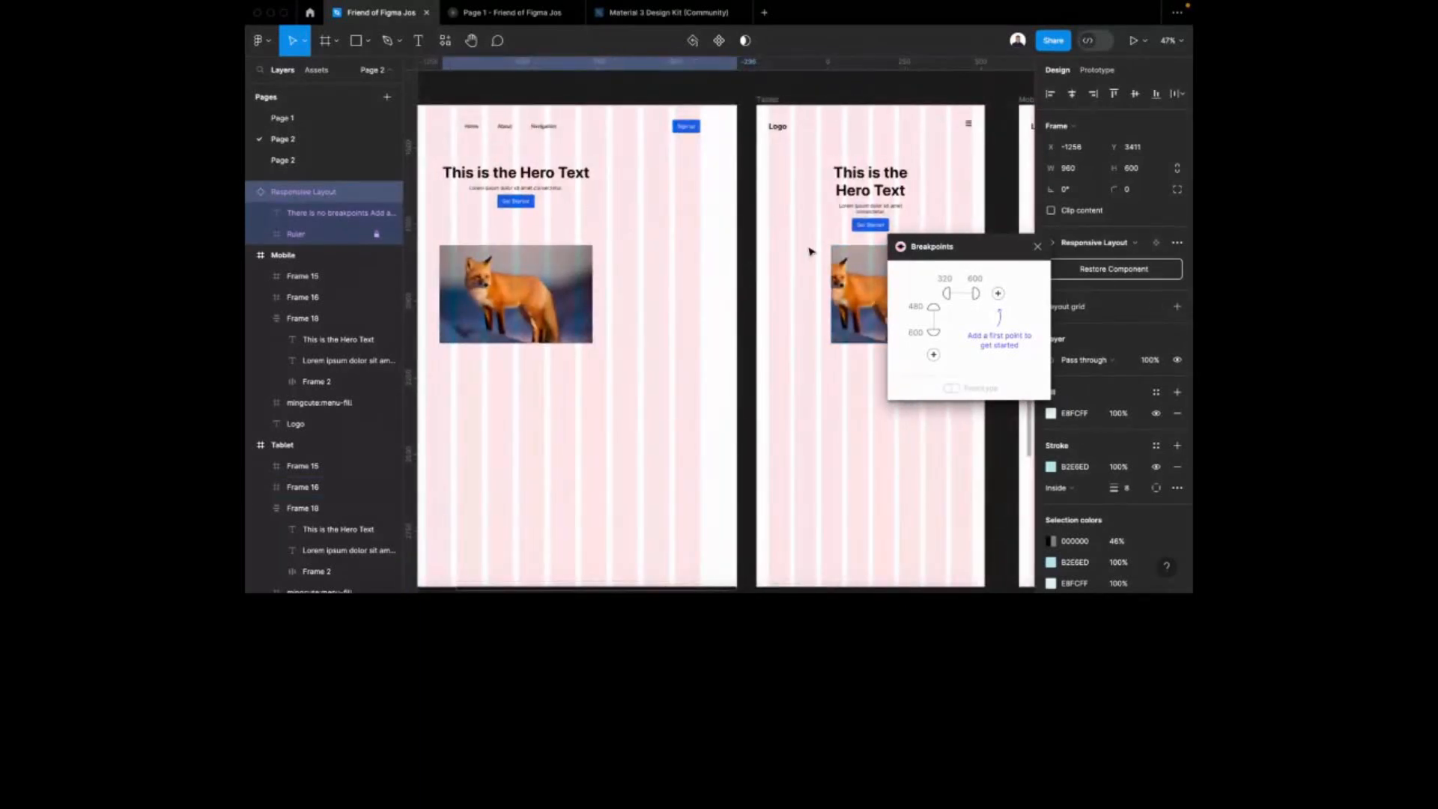
{"action": "scroll", "coordinate": [809, 251], "scroll_direction": "right", "scroll_amount": 5}
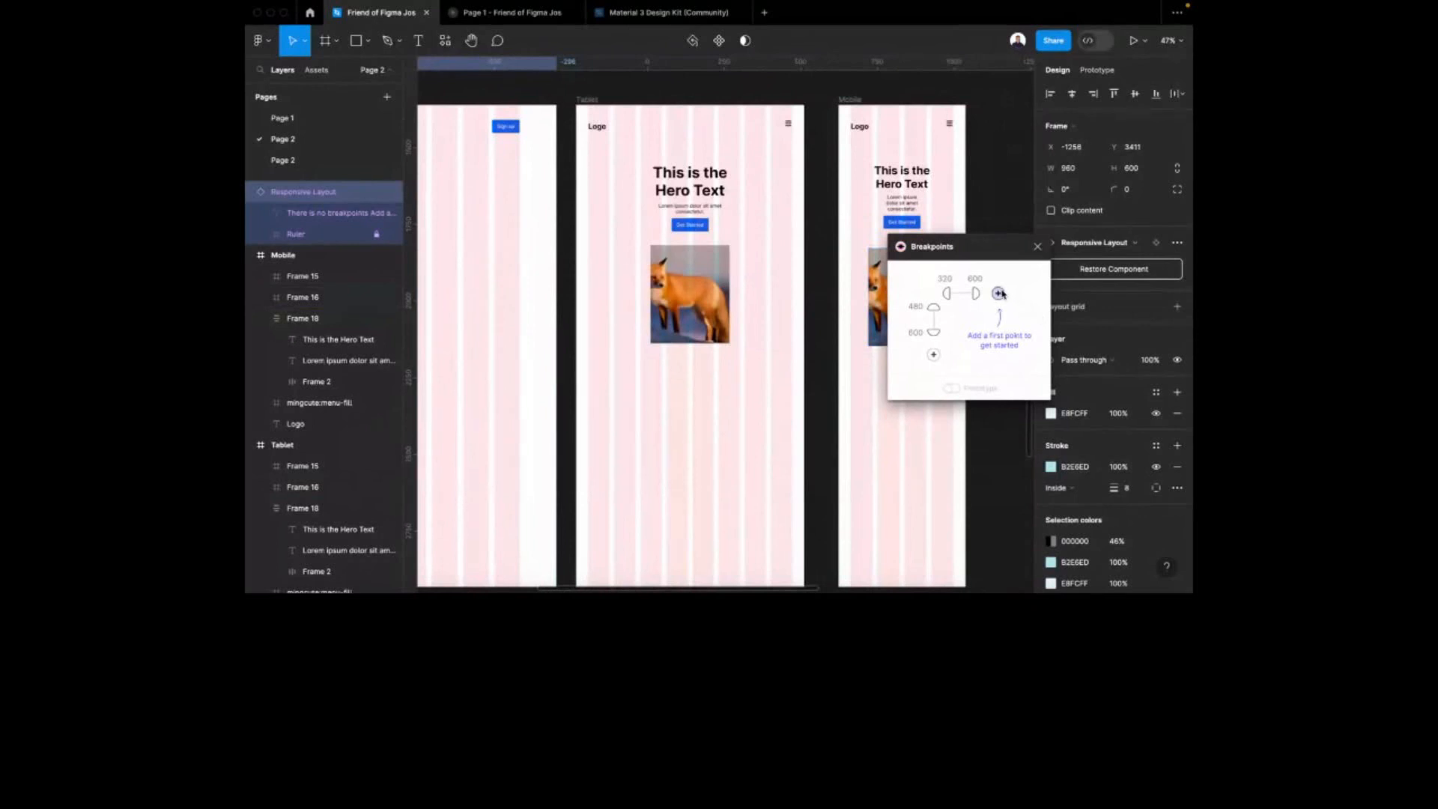
{"action": "left_click", "coordinate": [998, 293]}
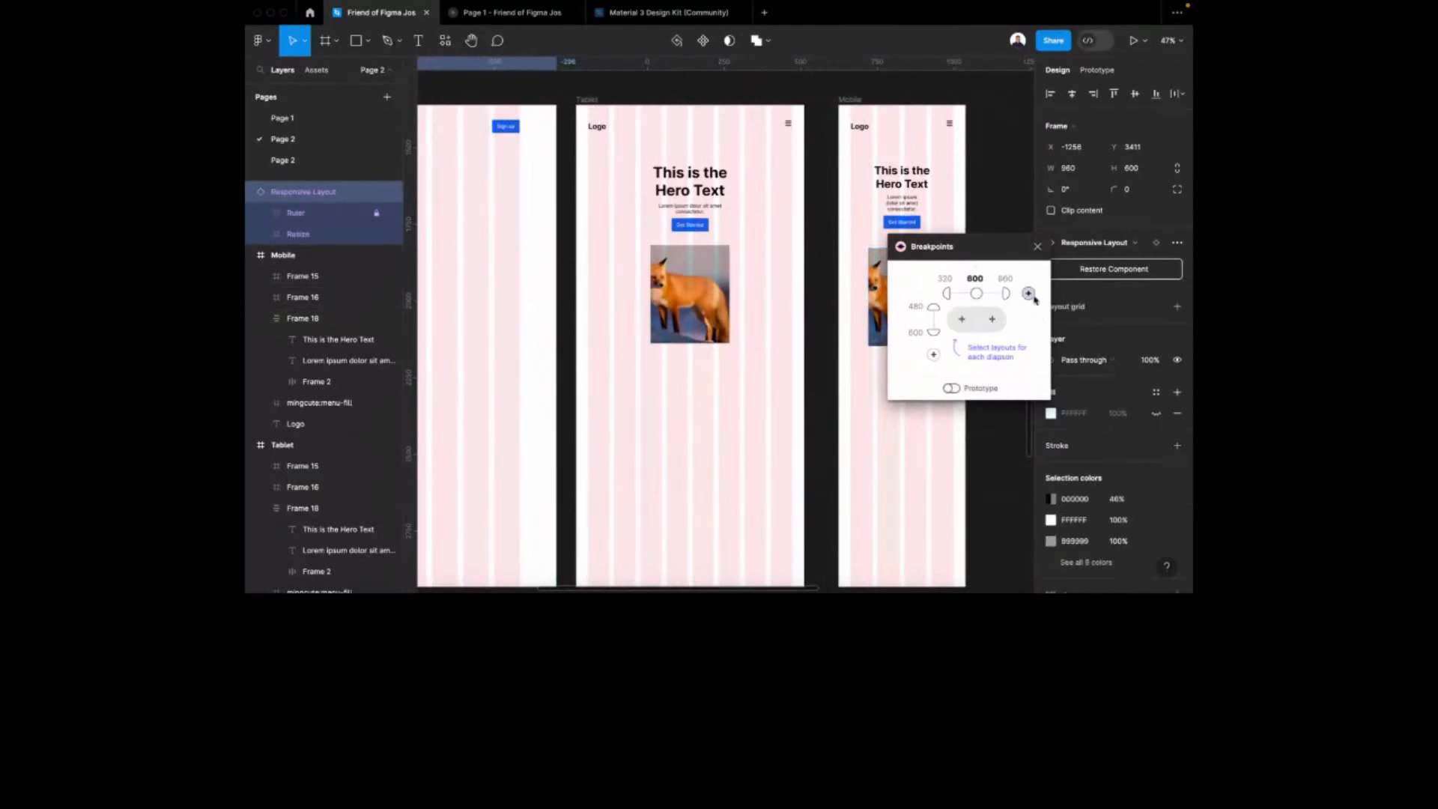
{"action": "left_click", "coordinate": [1030, 293]}
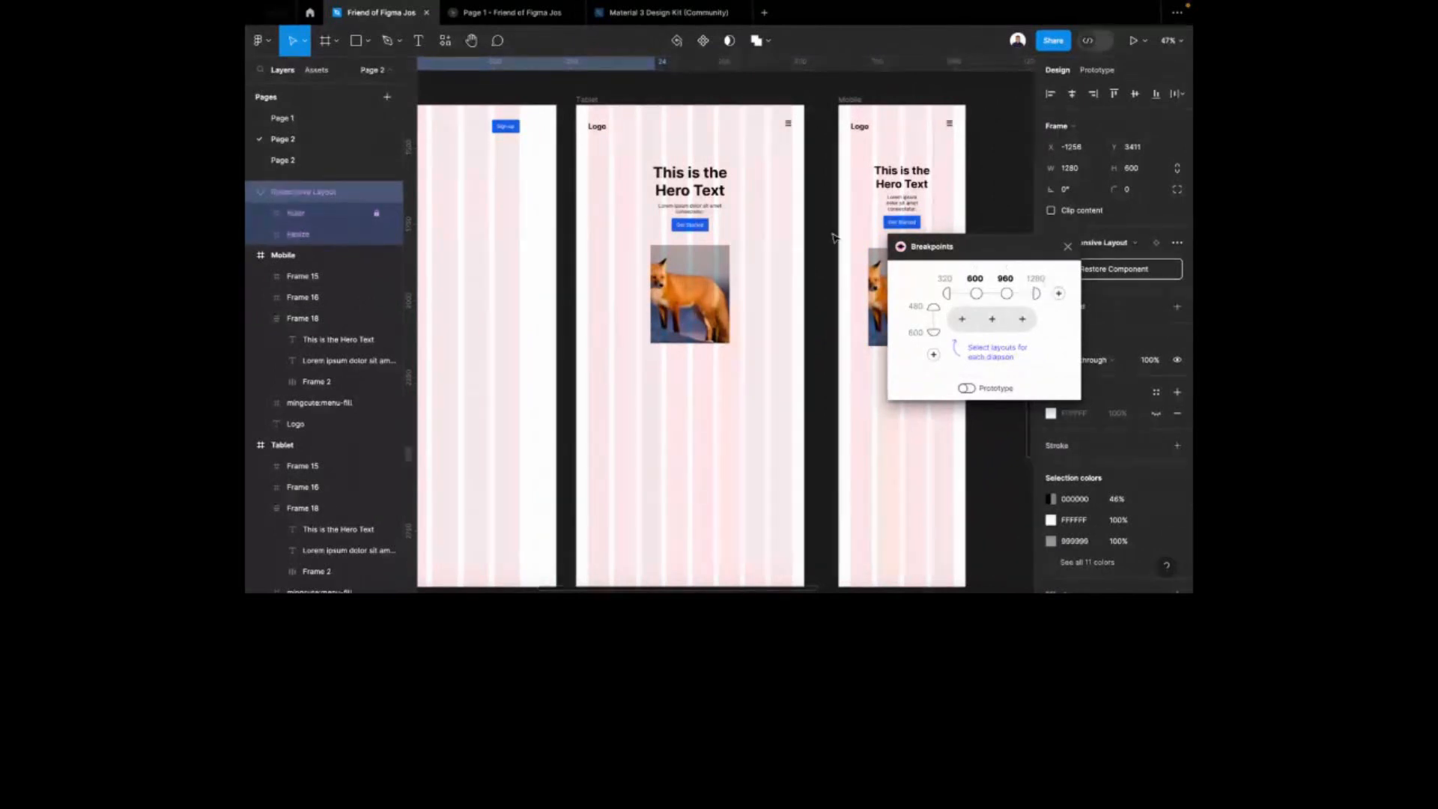
Set the responsive layout's maximum width to 1440
{"action": "scroll", "coordinate": [704, 200], "scroll_direction": "left", "scroll_amount": 5}
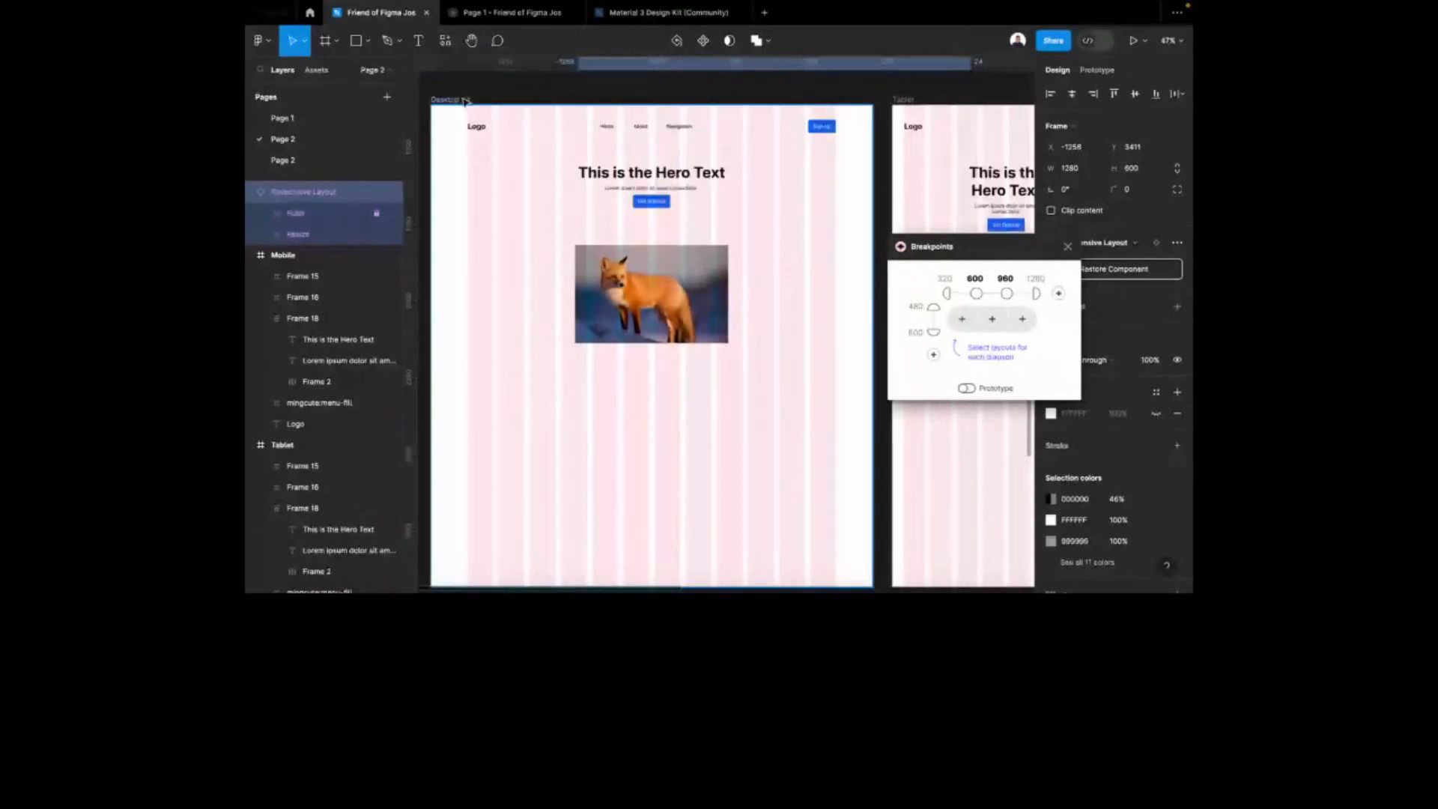
{"action": "left_click", "coordinate": [1038, 279]}
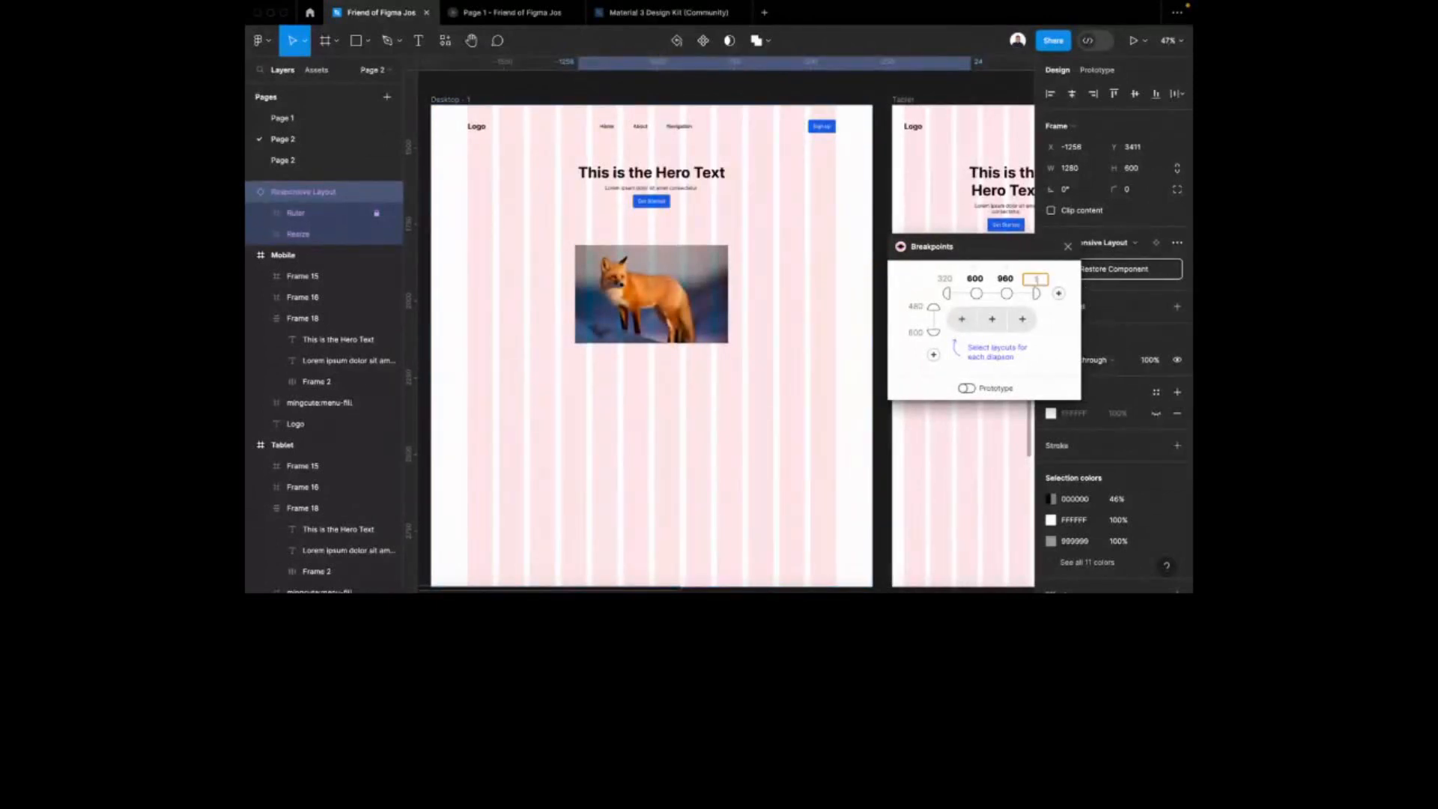
{"action": "type", "text": "1440"}
{"action": "key", "text": "Return"}
Check the Tablet frame's width and set the responsive layout's second width breakpoint to 744
{"action": "left_click", "coordinate": [914, 104]}
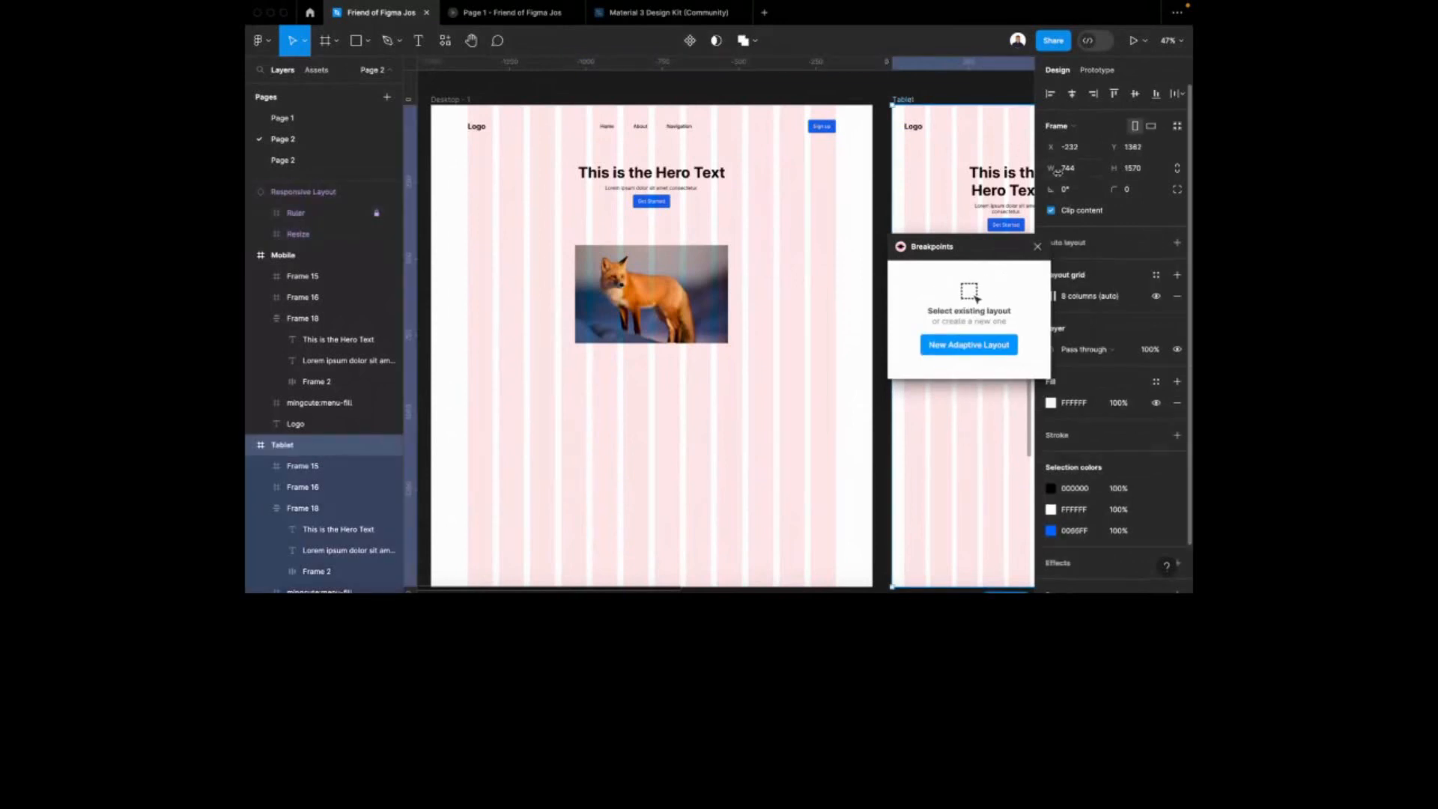
{"action": "scroll", "coordinate": [941, 203], "scroll_direction": "down", "scroll_amount": 5}
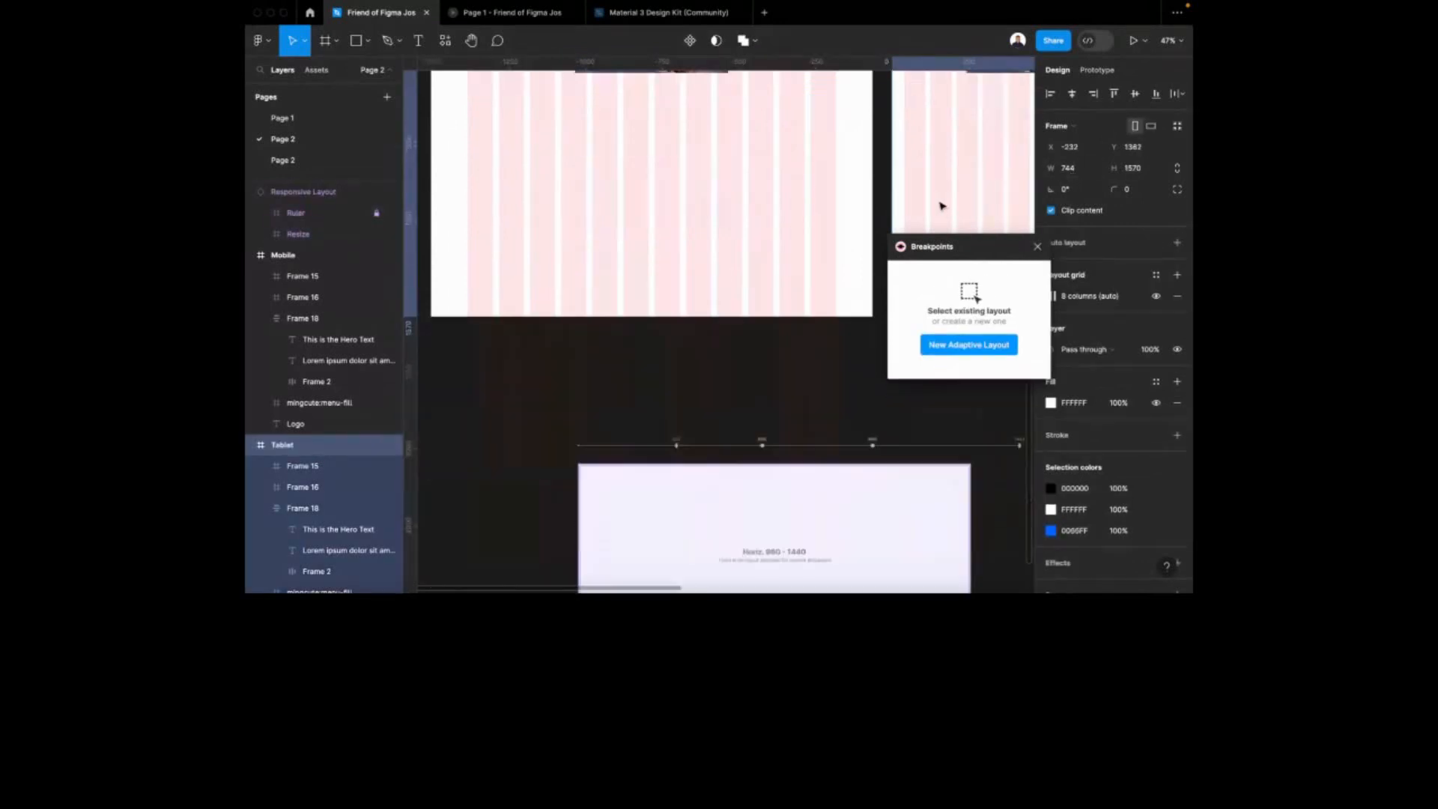
{"action": "scroll", "coordinate": [702, 374], "scroll_direction": "down", "scroll_amount": 3}
{"action": "scroll", "coordinate": [702, 375], "scroll_direction": "right", "scroll_amount": 4}
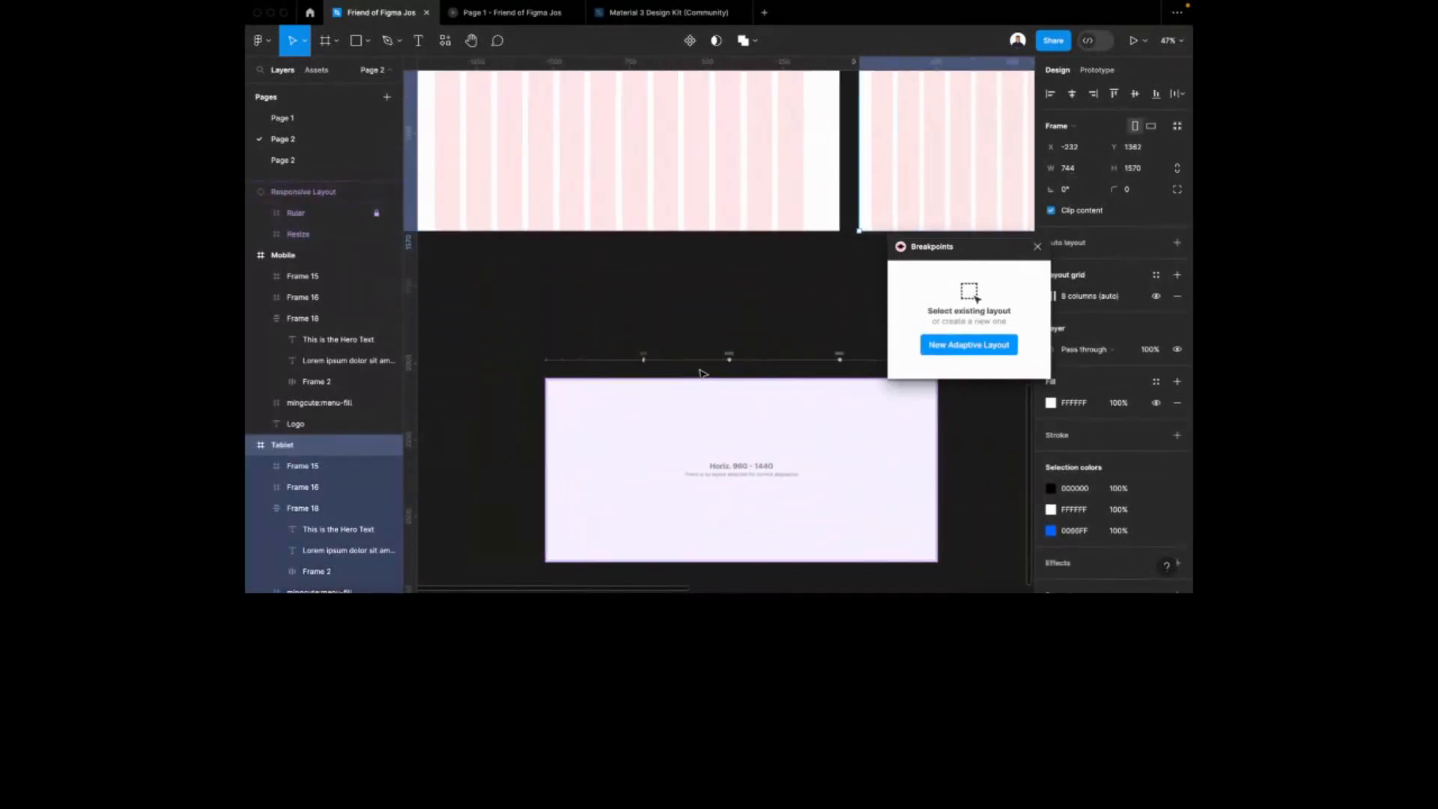
{"action": "scroll", "coordinate": [808, 285], "scroll_direction": "up", "scroll_amount": 8}
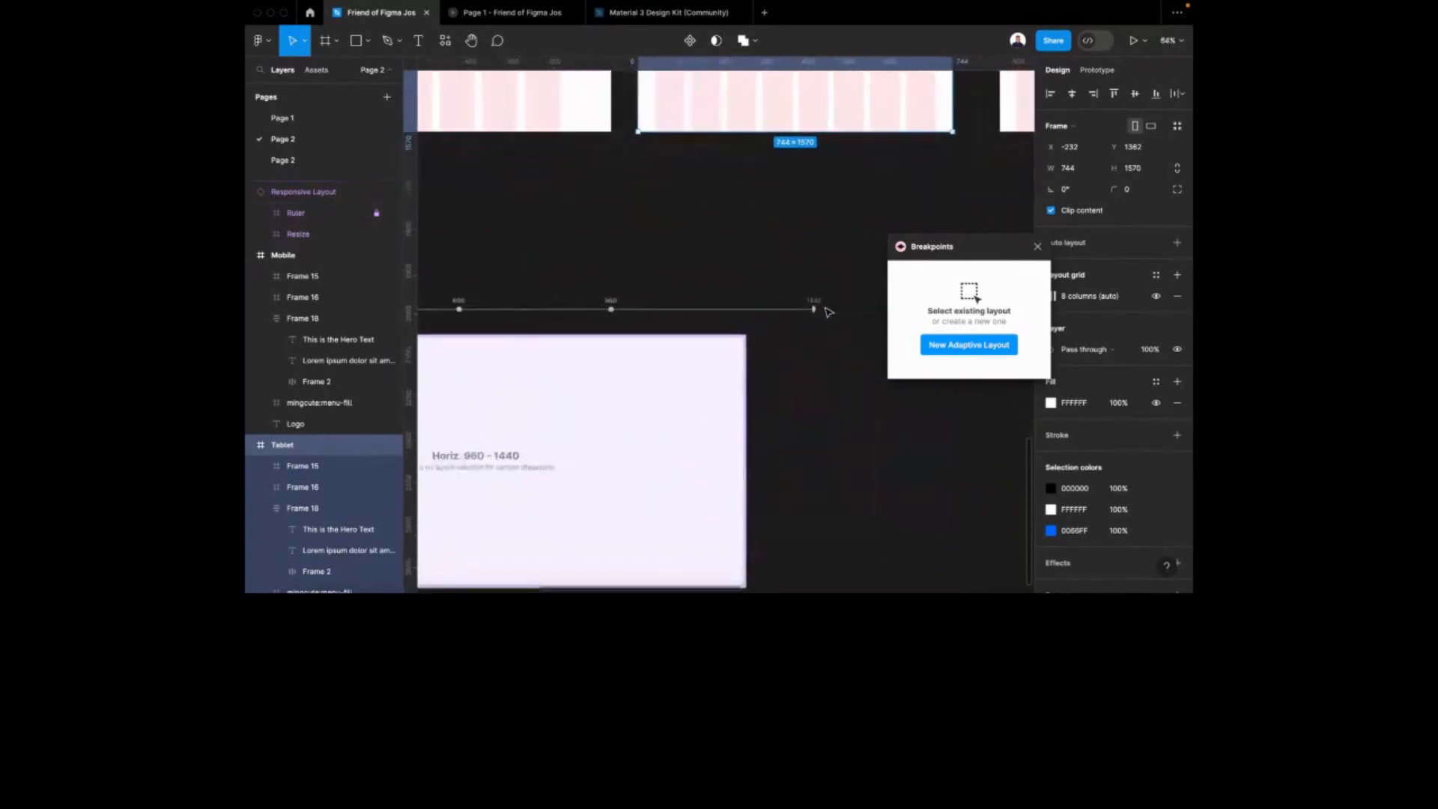
{"action": "scroll", "coordinate": [808, 285], "scroll_direction": "down", "scroll_amount": 5}
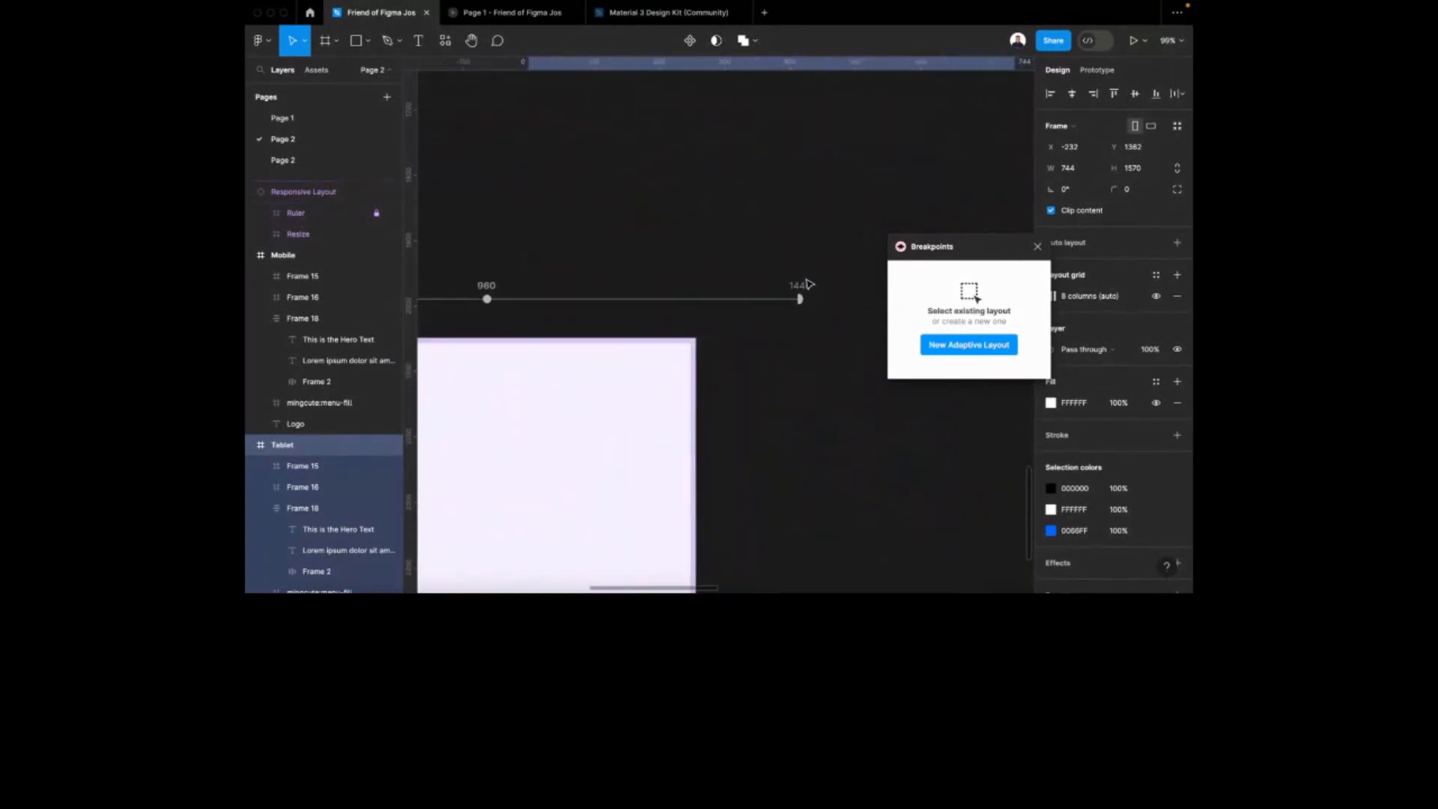
{"action": "left_click", "coordinate": [639, 369]}
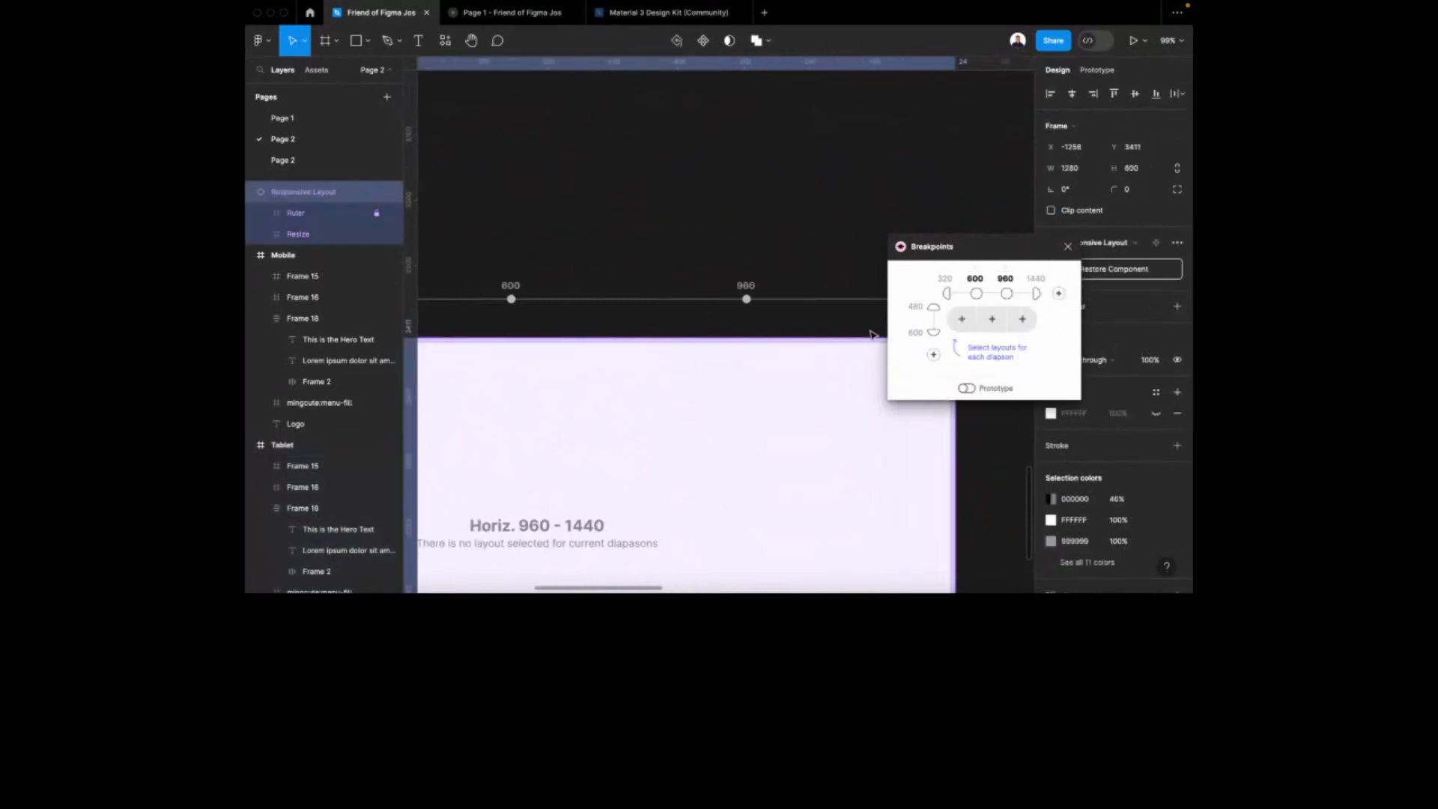
{"action": "left_click", "coordinate": [1006, 280]}
{"action": "type", "text": "744"}
{"action": "key", "text": "Return"}
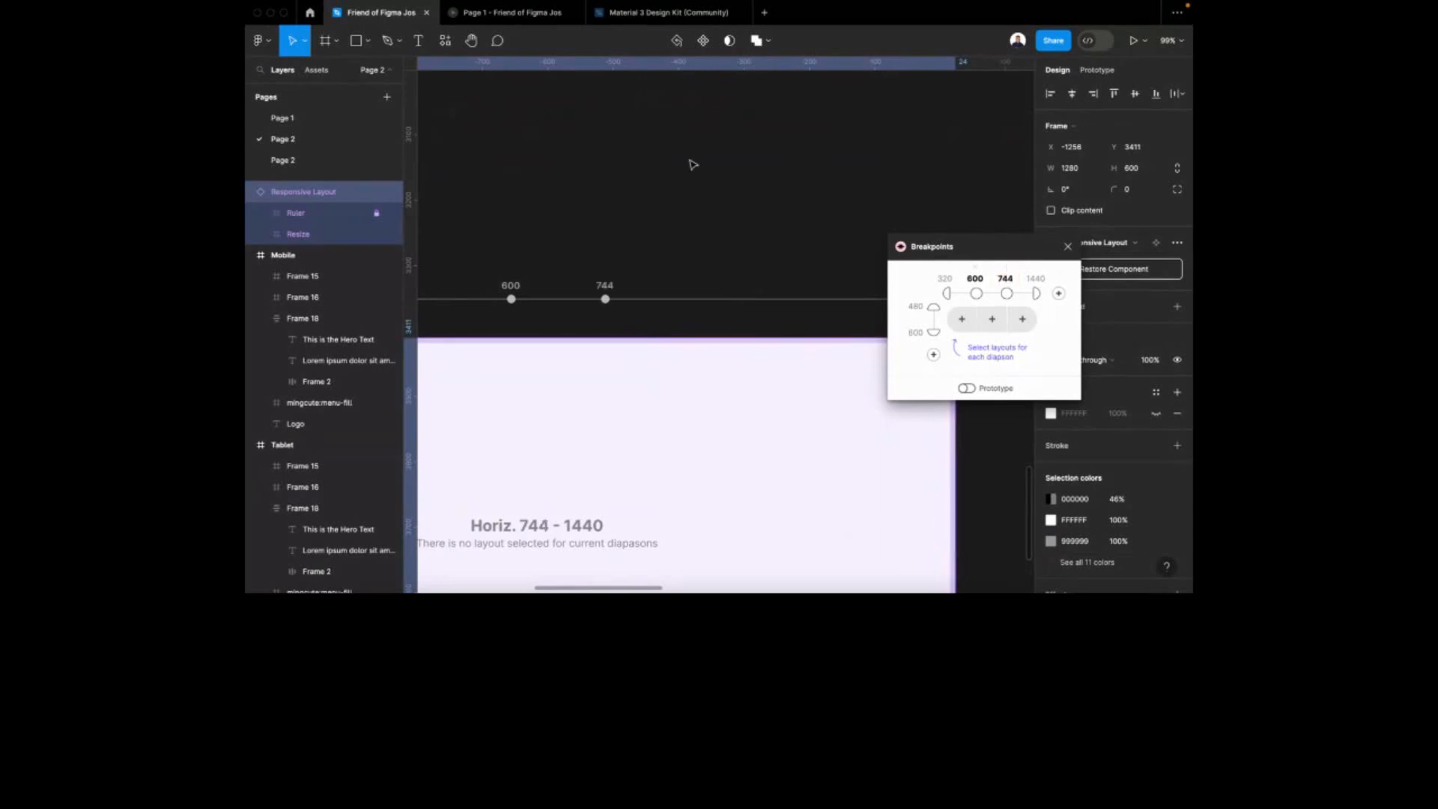
Set the responsive layout's first width breakpoint to 414 and its minimum width to 1
{"action": "scroll", "coordinate": [690, 163], "scroll_direction": "down", "scroll_amount": 5}
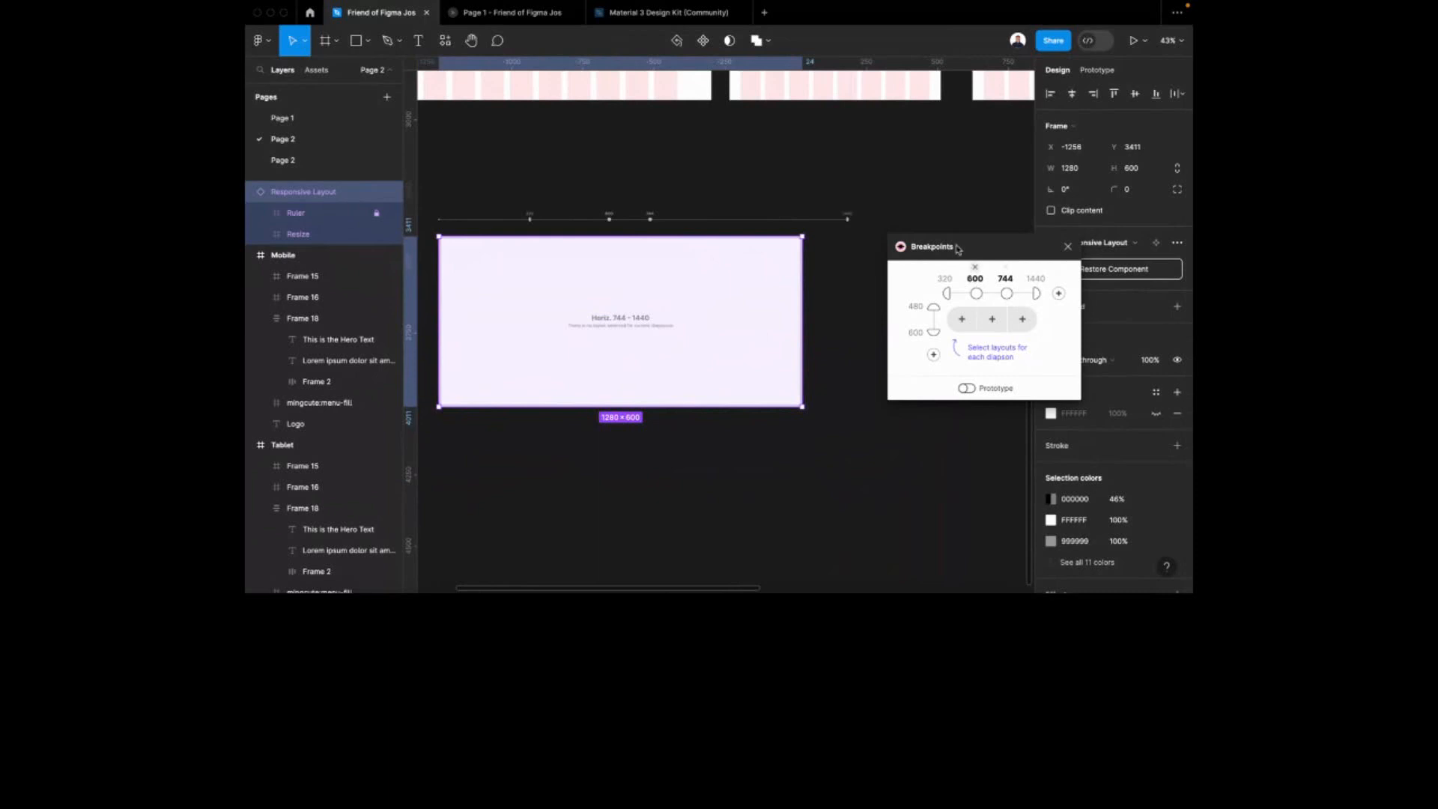
{"action": "double_click", "coordinate": [980, 282]}
{"action": "type", "text": "414"}
{"action": "key", "text": "Return"}
{"action": "double_click", "coordinate": [947, 279]}
{"action": "key", "text": "BackSpace"}
{"action": "left_click", "coordinate": [825, 200]}
{"action": "scroll", "coordinate": [825, 218], "scroll_direction": "up", "scroll_amount": 1}
{"action": "left_click", "coordinate": [710, 295]}
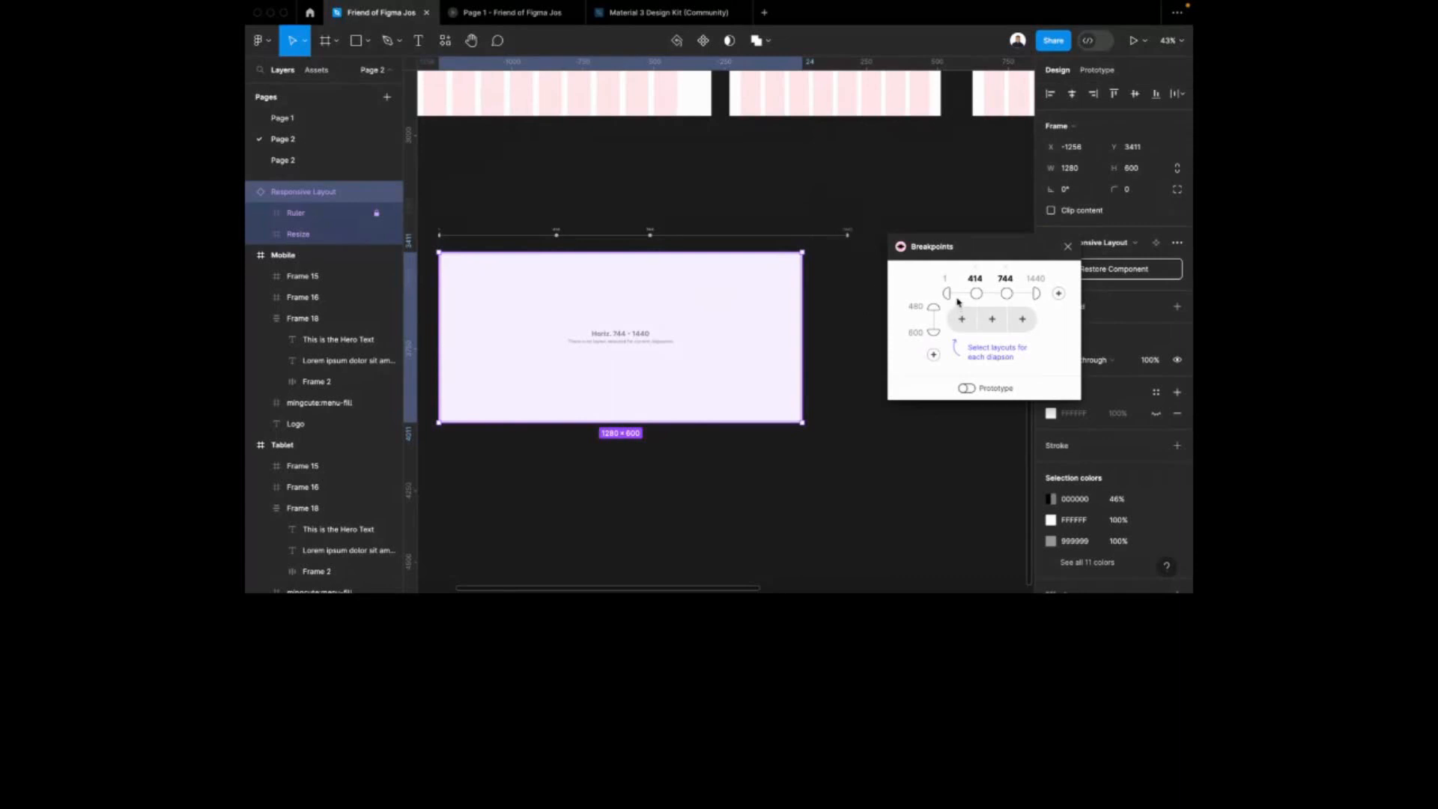
Review the Desktop - 1, Tablet and Mobile frames alongside the responsive layout placed below them
{"action": "scroll", "coordinate": [797, 235], "scroll_direction": "up", "scroll_amount": 5}
{"action": "scroll", "coordinate": [796, 234], "scroll_direction": "right", "scroll_amount": 1}
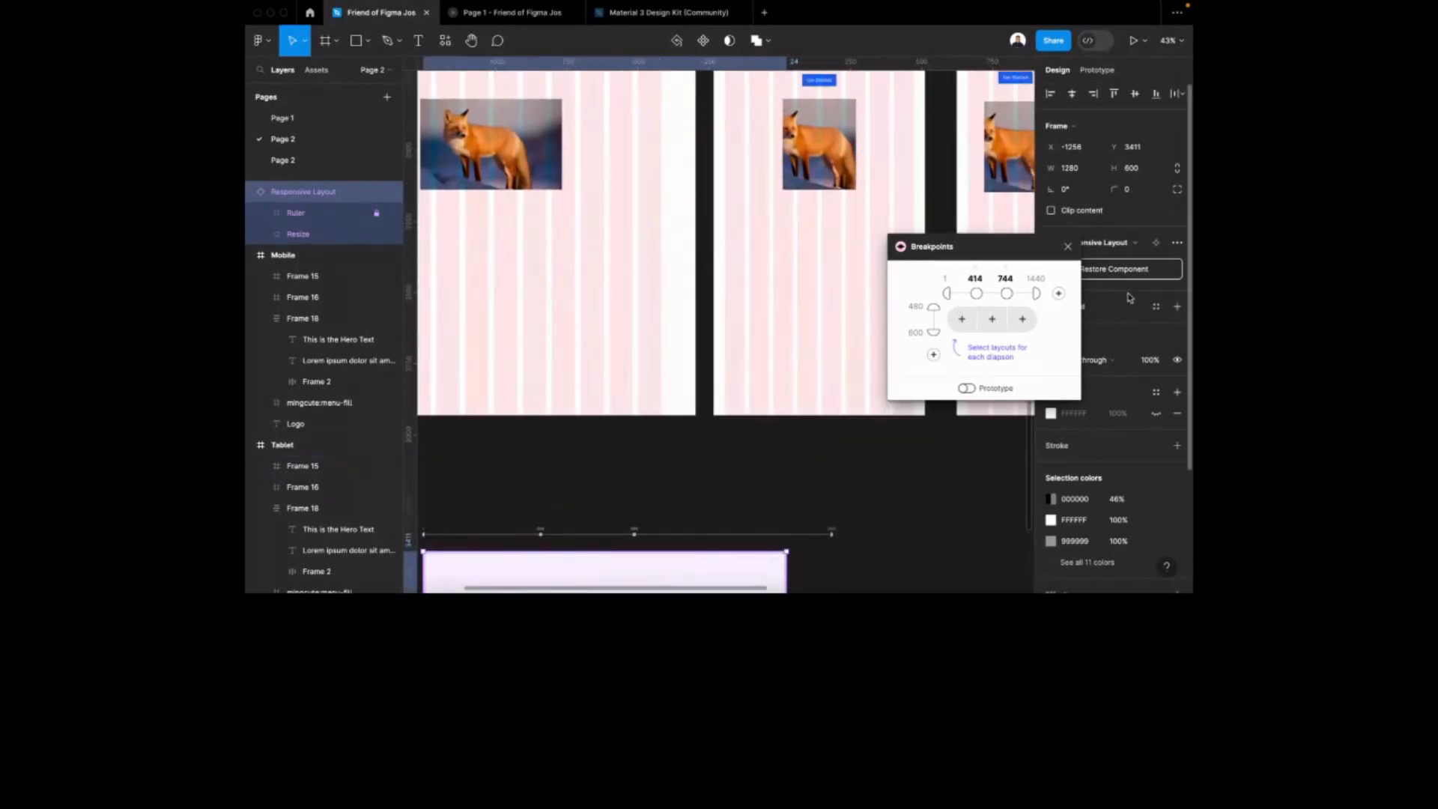
{"action": "scroll", "coordinate": [665, 215], "scroll_direction": "up", "scroll_amount": 2}
{"action": "scroll", "coordinate": [671, 133], "scroll_direction": "left", "scroll_amount": 2}
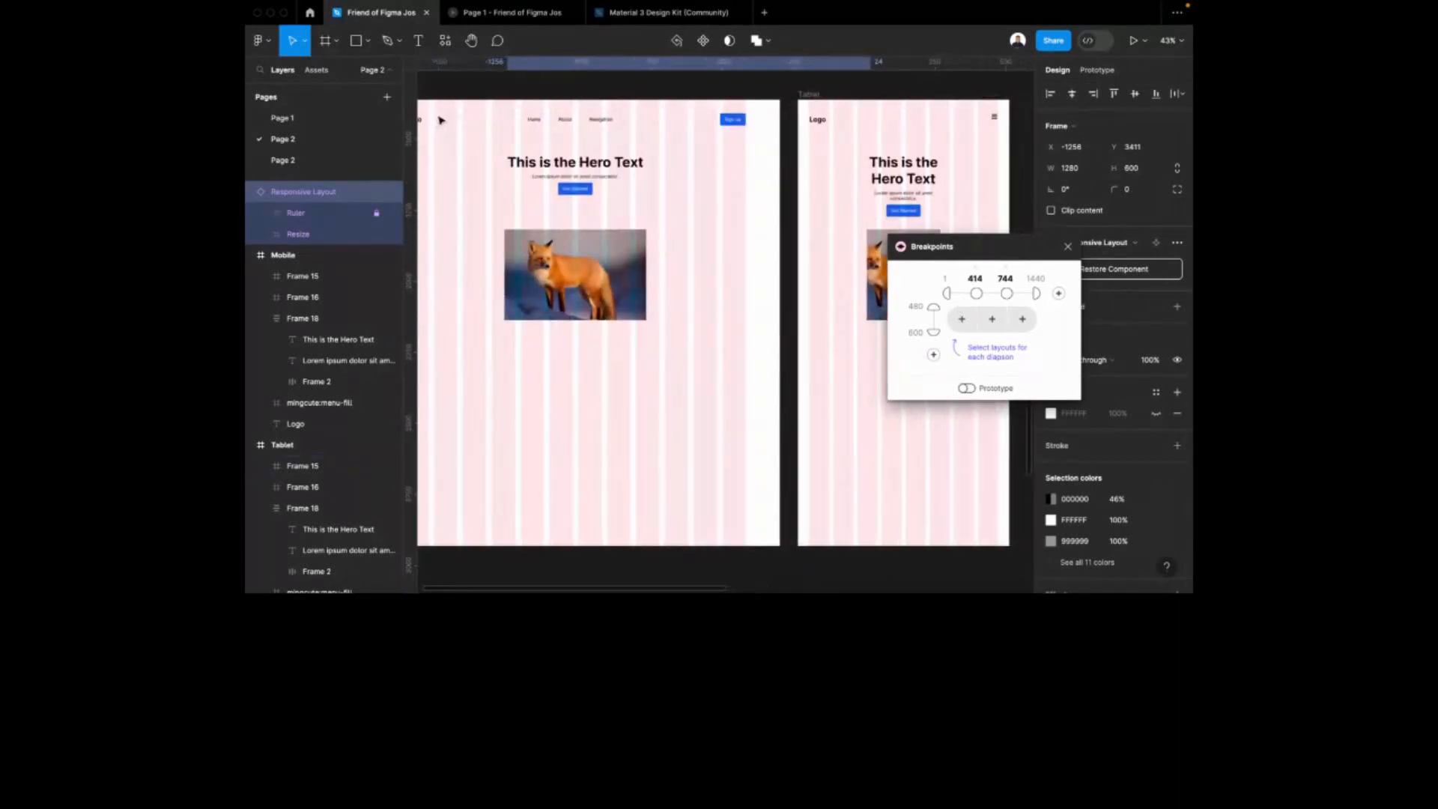
{"action": "scroll", "coordinate": [498, 107], "scroll_direction": "left", "scroll_amount": 2}
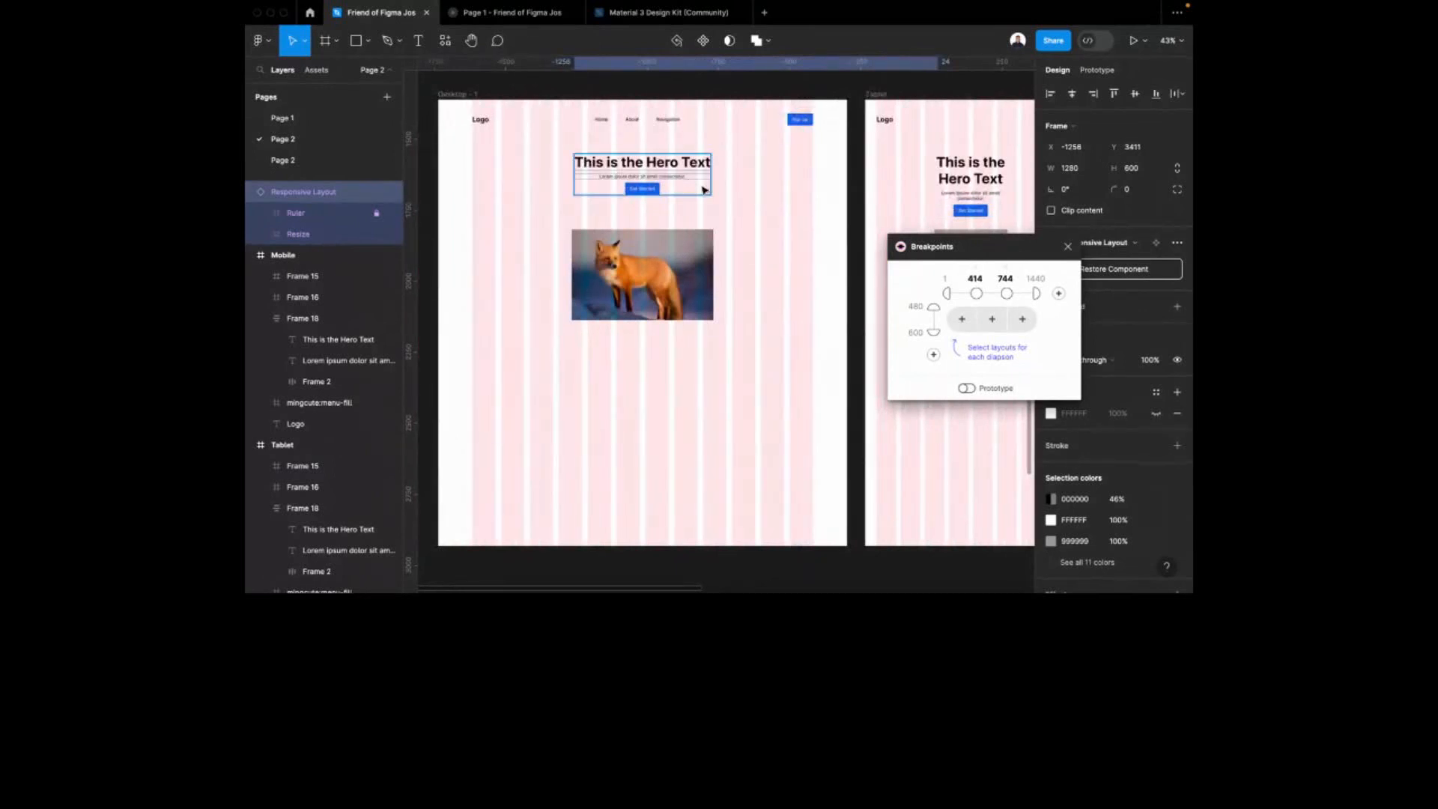
{"action": "scroll", "coordinate": [666, 94], "scroll_direction": "right", "scroll_amount": 5}
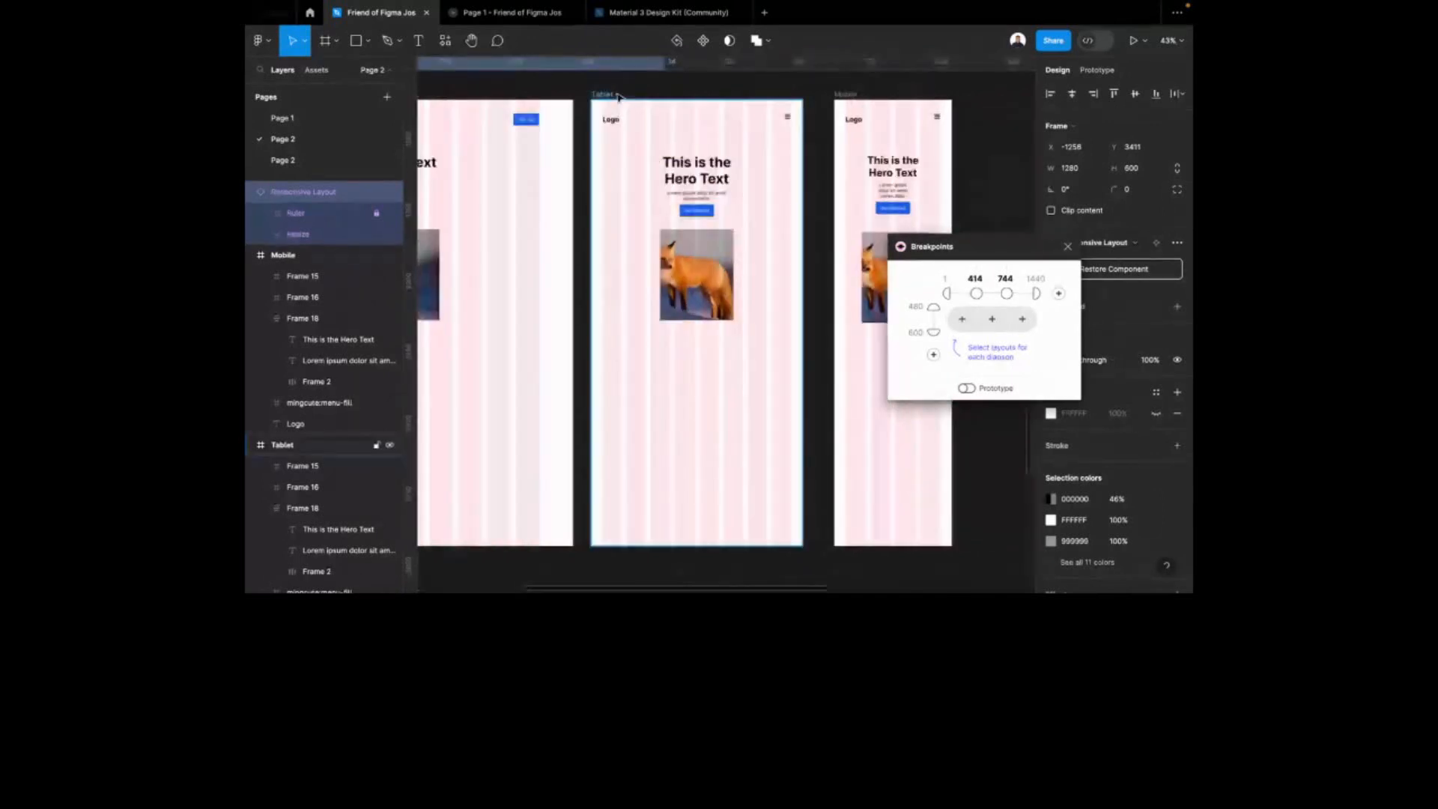
{"action": "scroll", "coordinate": [618, 97], "scroll_direction": "right", "scroll_amount": 4}
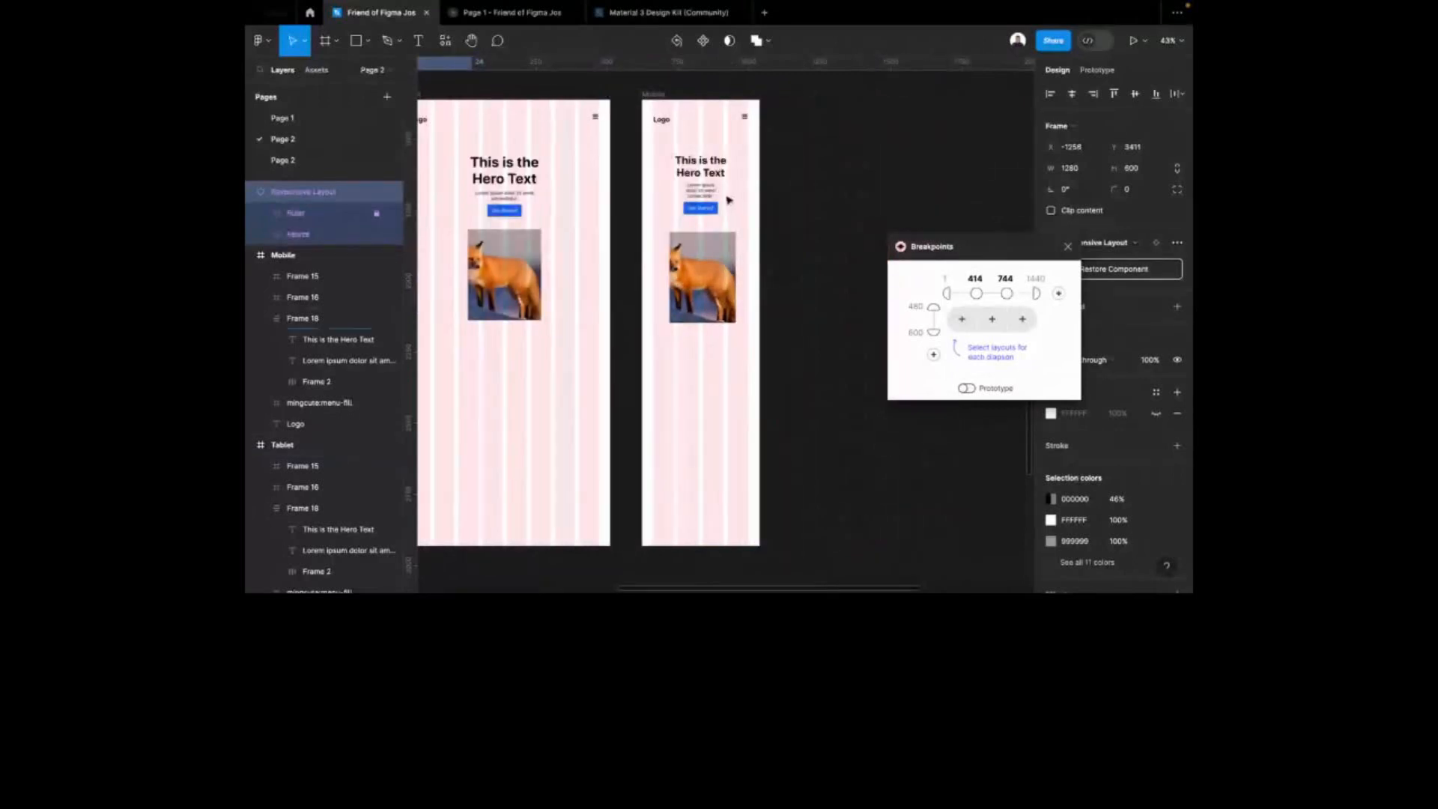
{"action": "scroll", "coordinate": [729, 200], "scroll_direction": "down", "scroll_amount": 5}
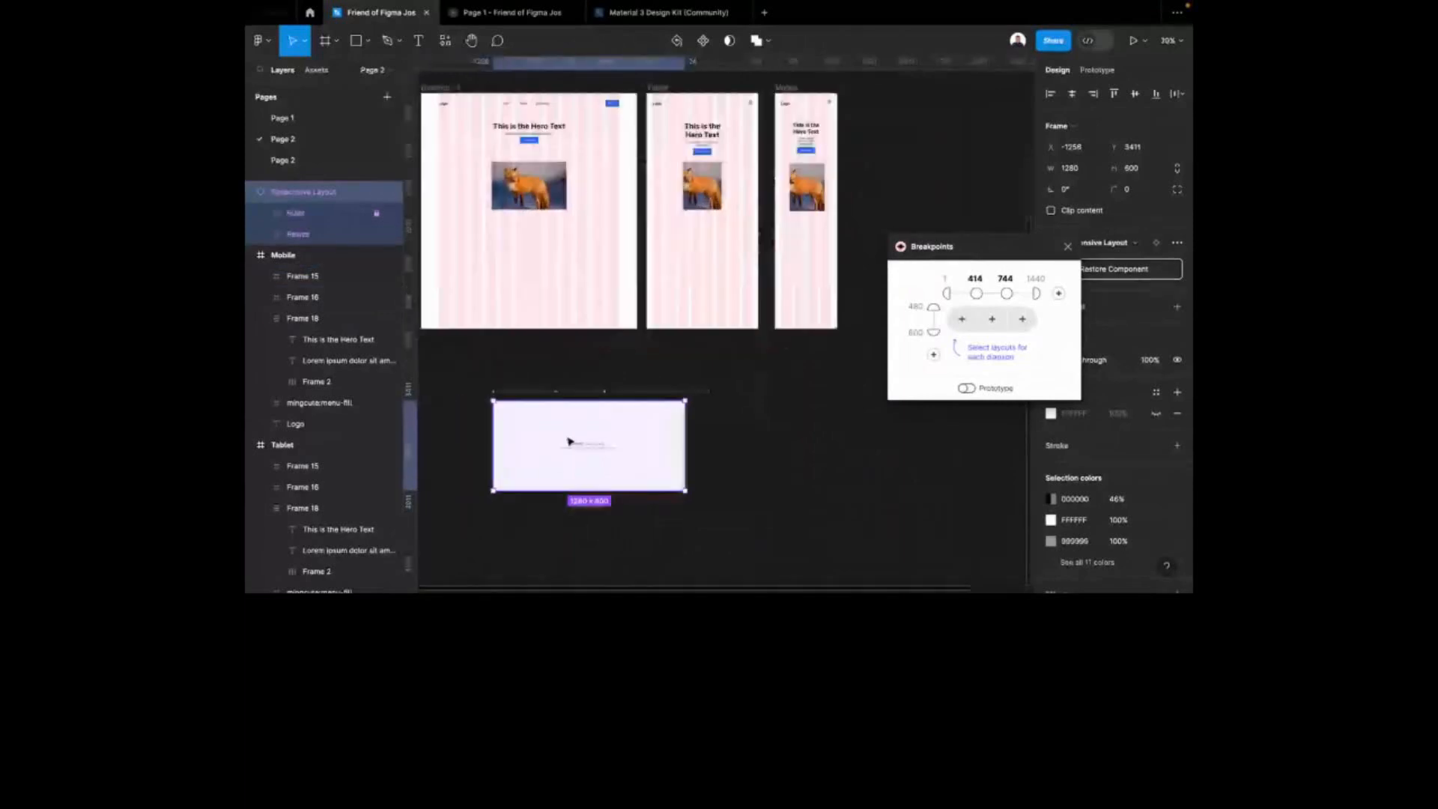
{"action": "scroll", "coordinate": [568, 435], "scroll_direction": "up", "scroll_amount": 4}
{"action": "scroll", "coordinate": [554, 337], "scroll_direction": "up", "scroll_amount": 5}
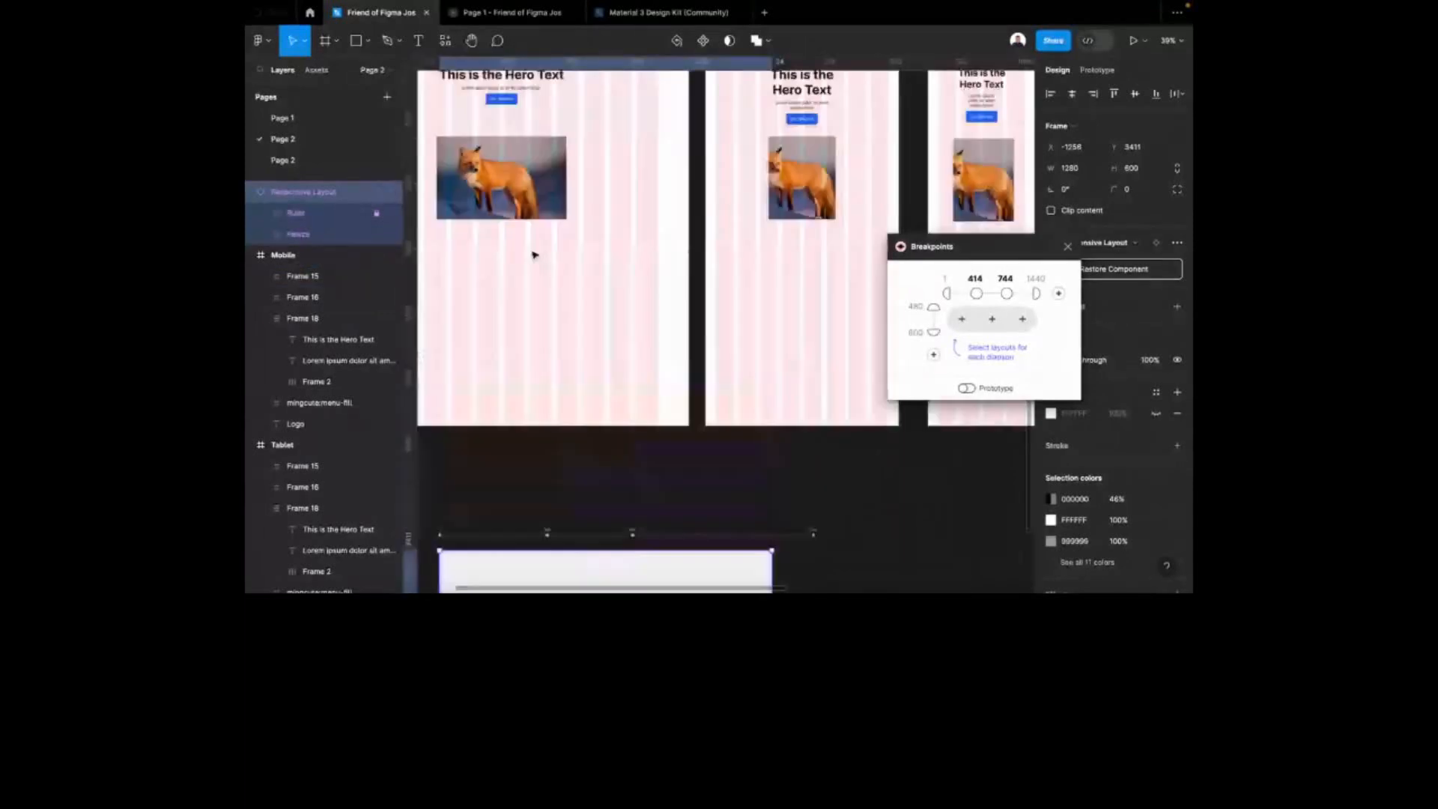
{"action": "scroll", "coordinate": [658, 252], "scroll_direction": "left", "scroll_amount": 1}
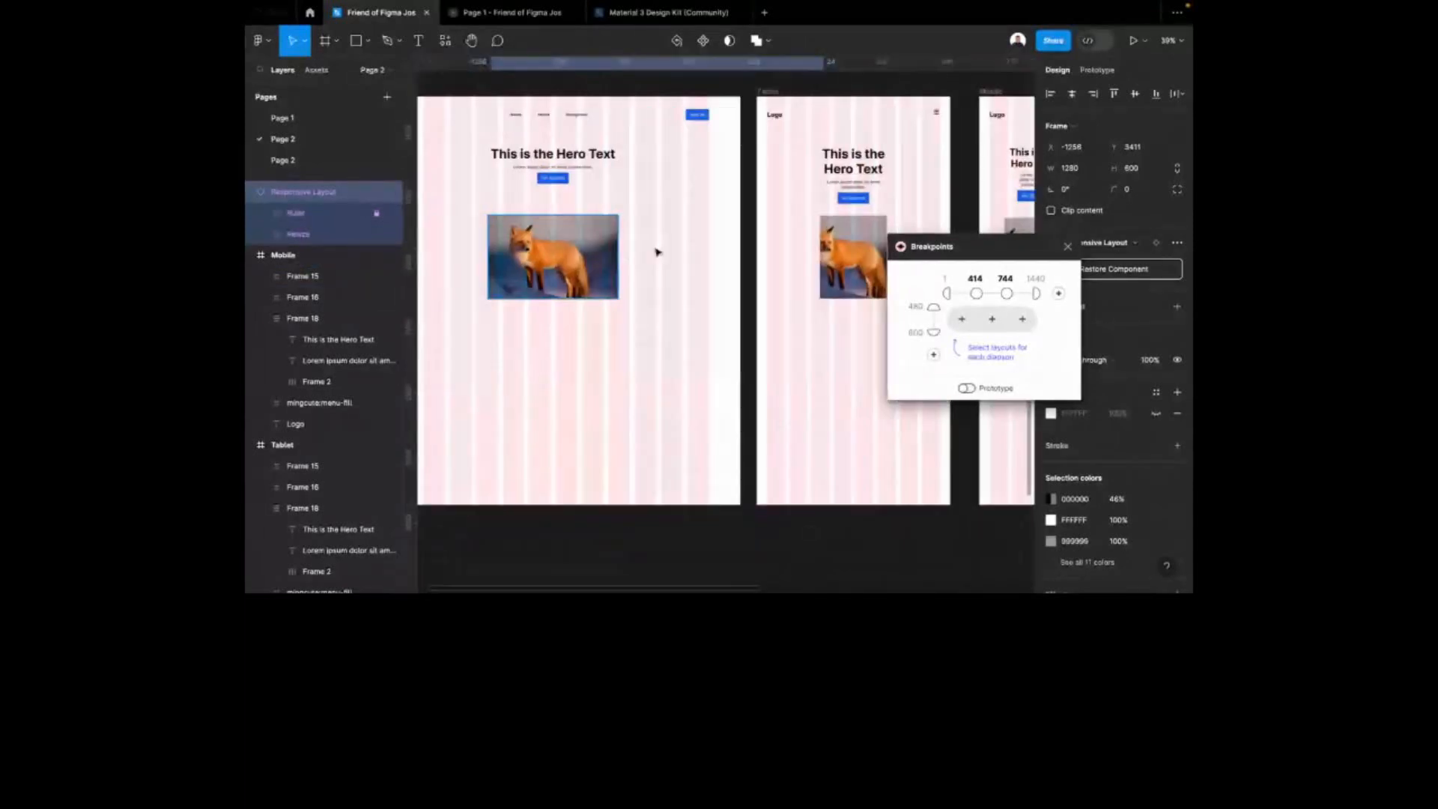
Assign the Desktop - 1 frame as the master layout for the 744–1440 width range
{"action": "left_click", "coordinate": [1024, 320]}
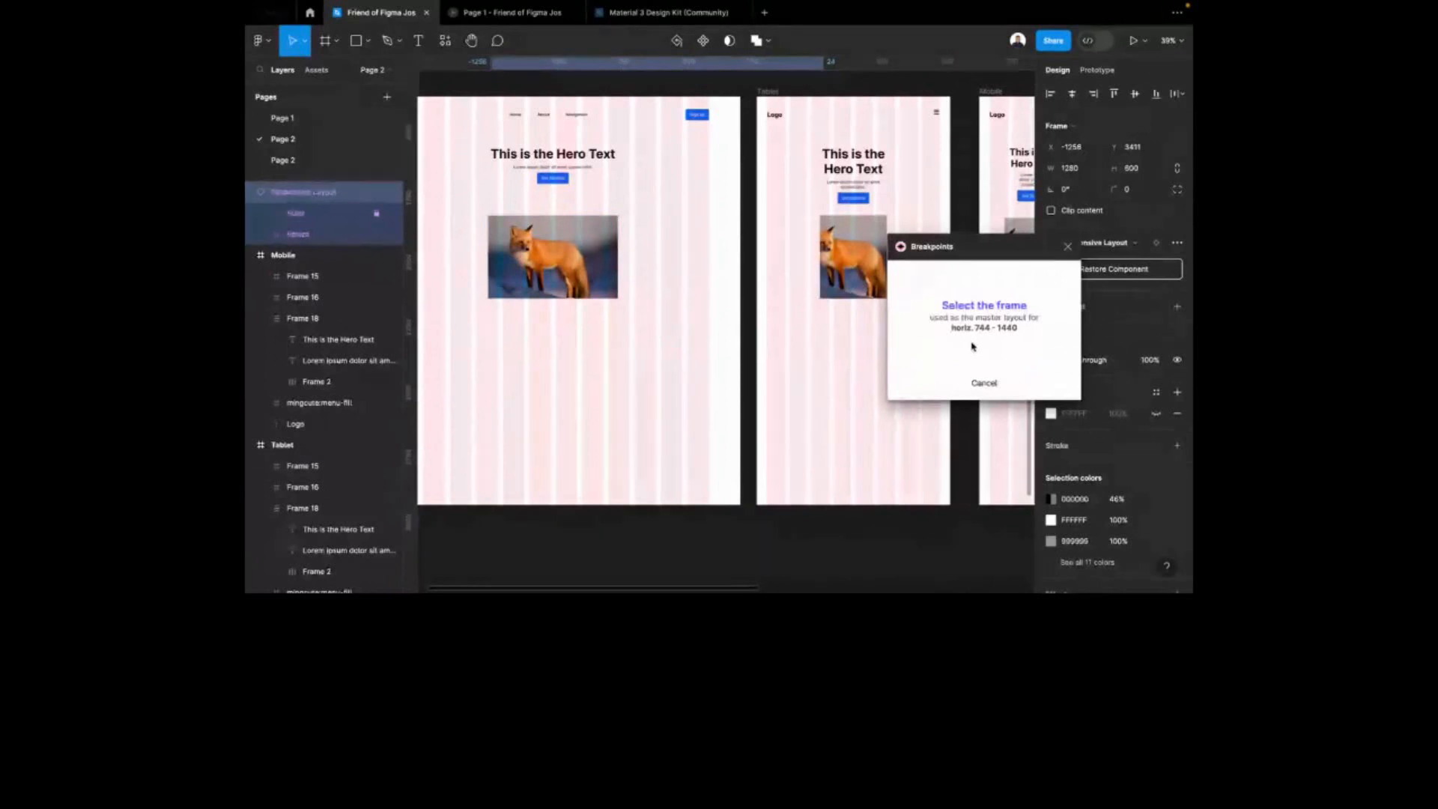
{"action": "scroll", "coordinate": [504, 140], "scroll_direction": "left", "scroll_amount": 2}
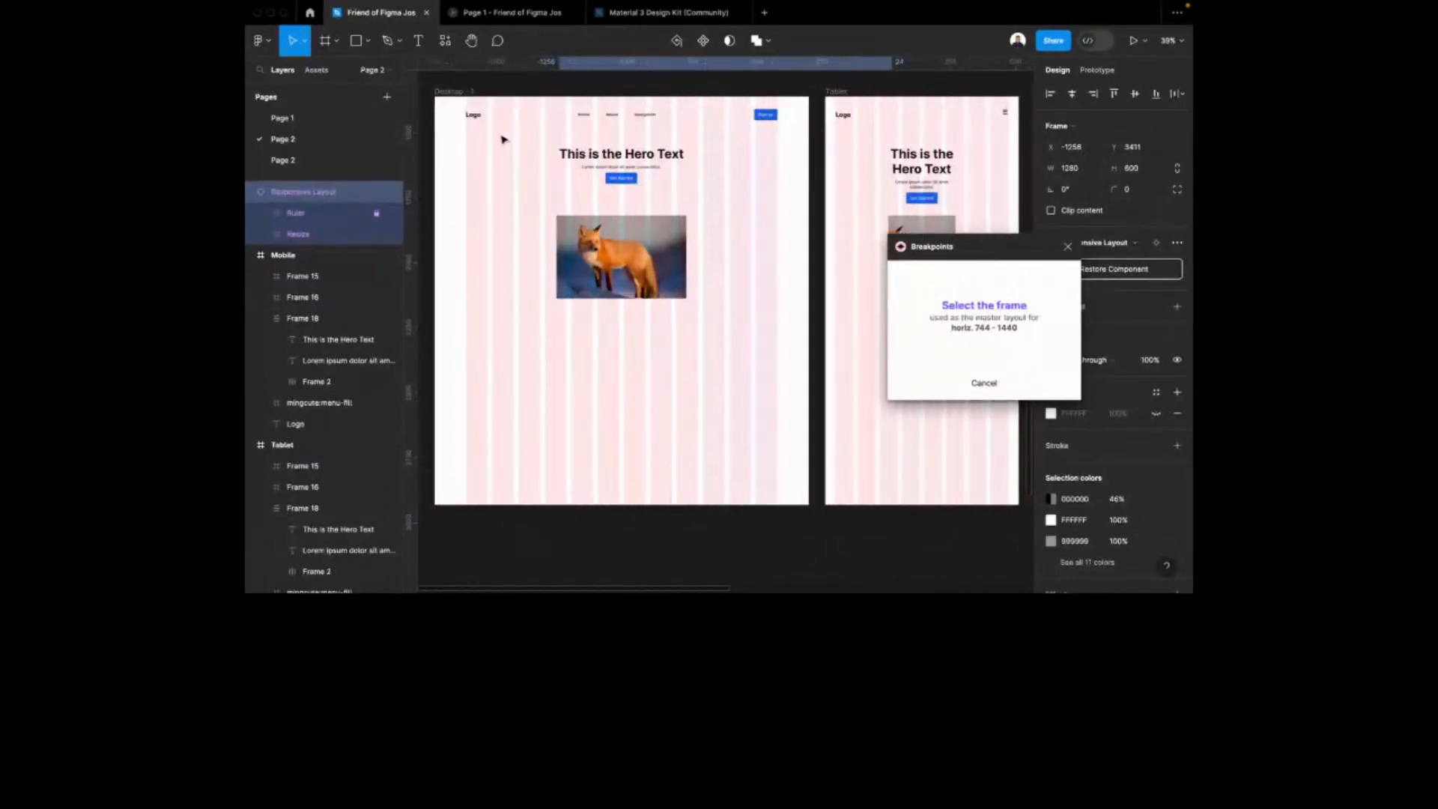
{"action": "left_click", "coordinate": [459, 91]}
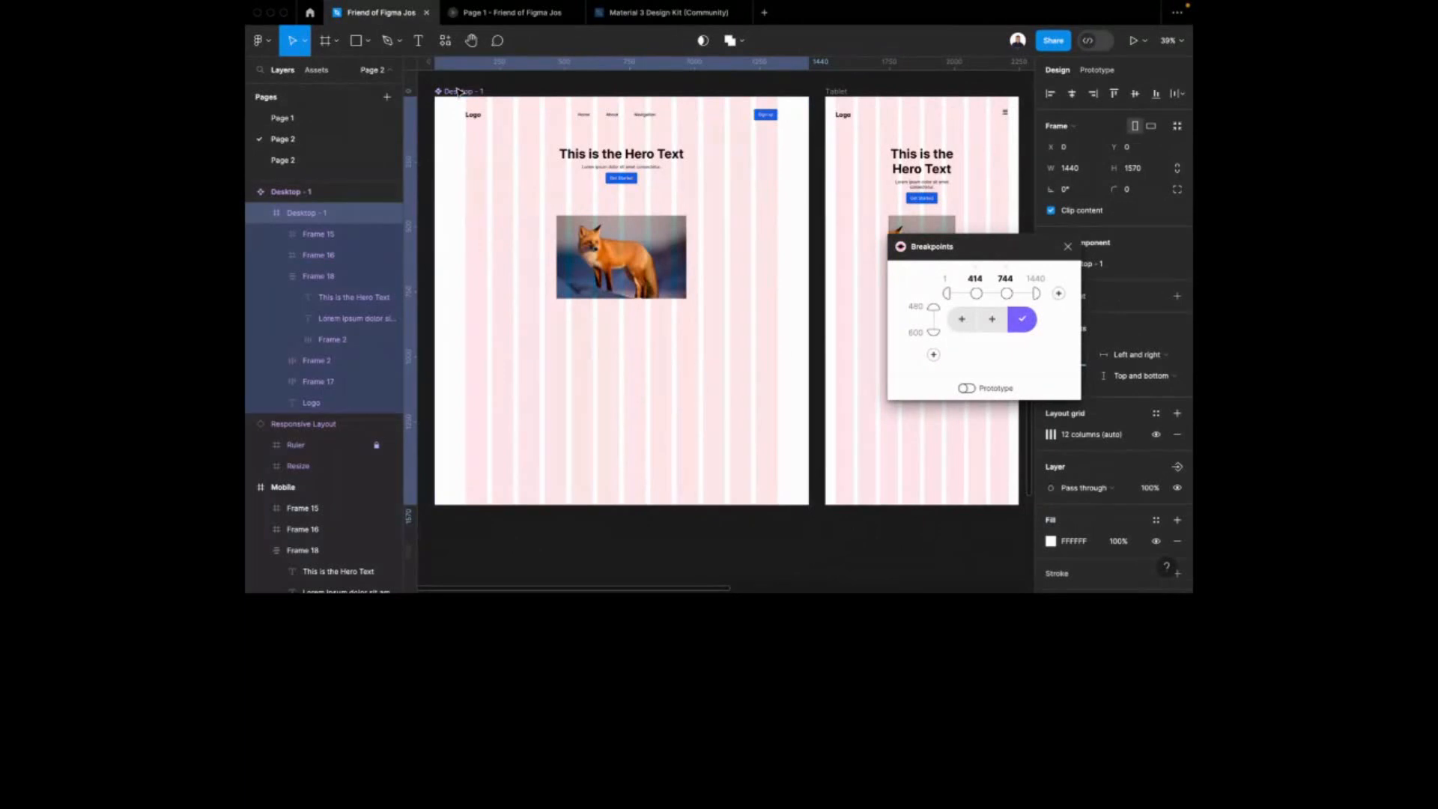
Assign the Tablet frame as the master layout for the 414–743 width range
{"action": "scroll", "coordinate": [555, 204], "scroll_direction": "right", "scroll_amount": 5}
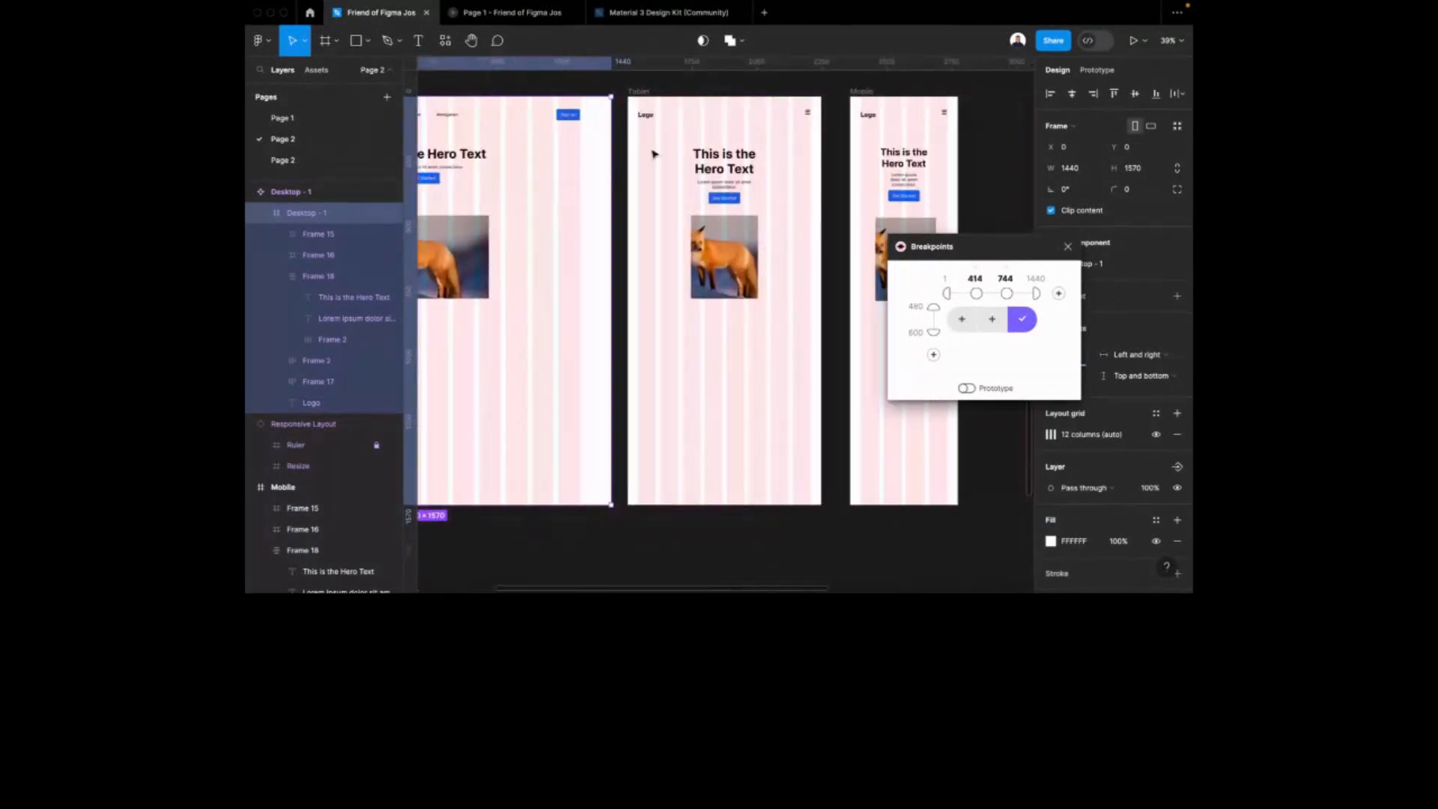
{"action": "left_click", "coordinate": [992, 319]}
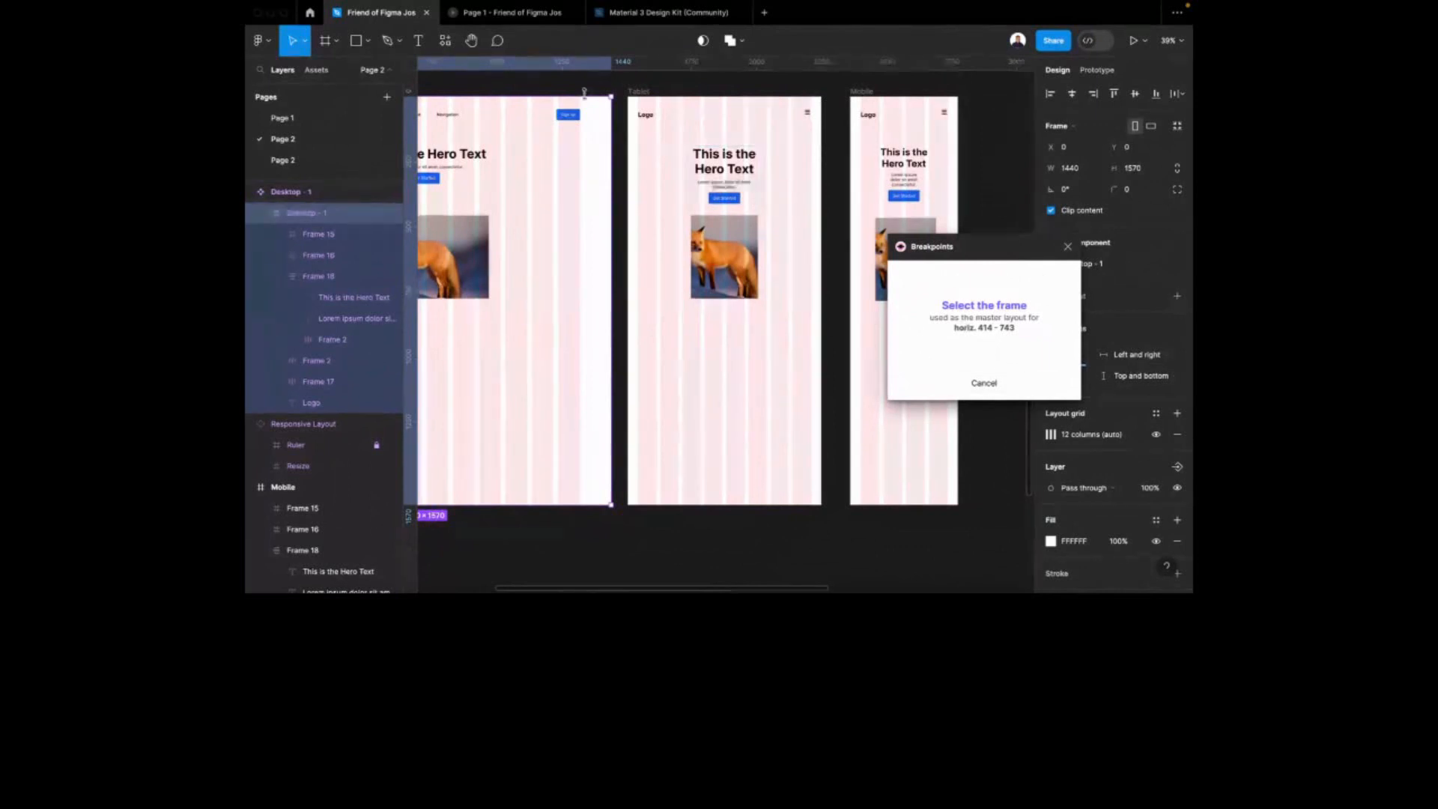
{"action": "left_click", "coordinate": [632, 91]}
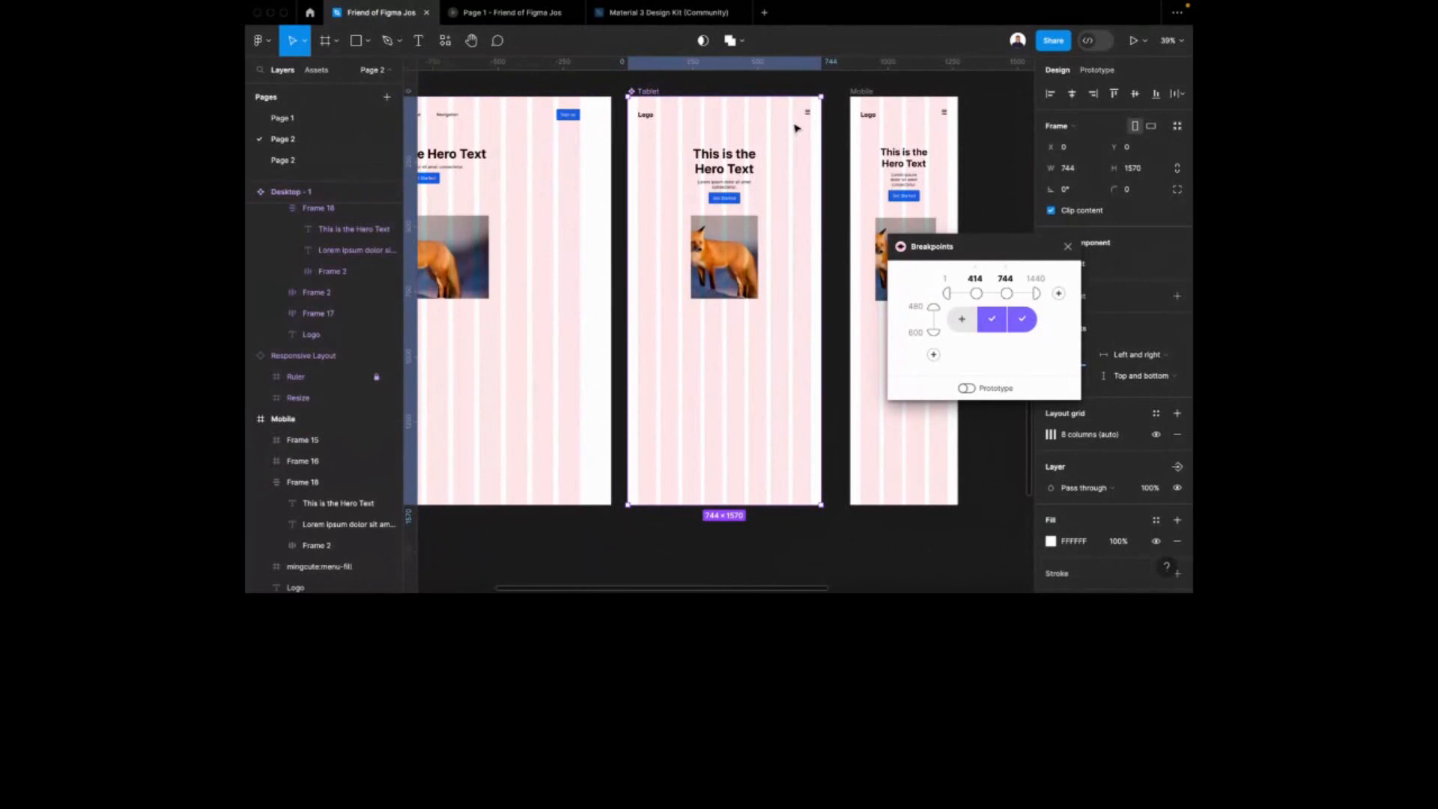
Assign the Mobile frame as the master layout for the 1–413 width range
{"action": "scroll", "coordinate": [796, 131], "scroll_direction": "right", "scroll_amount": 4}
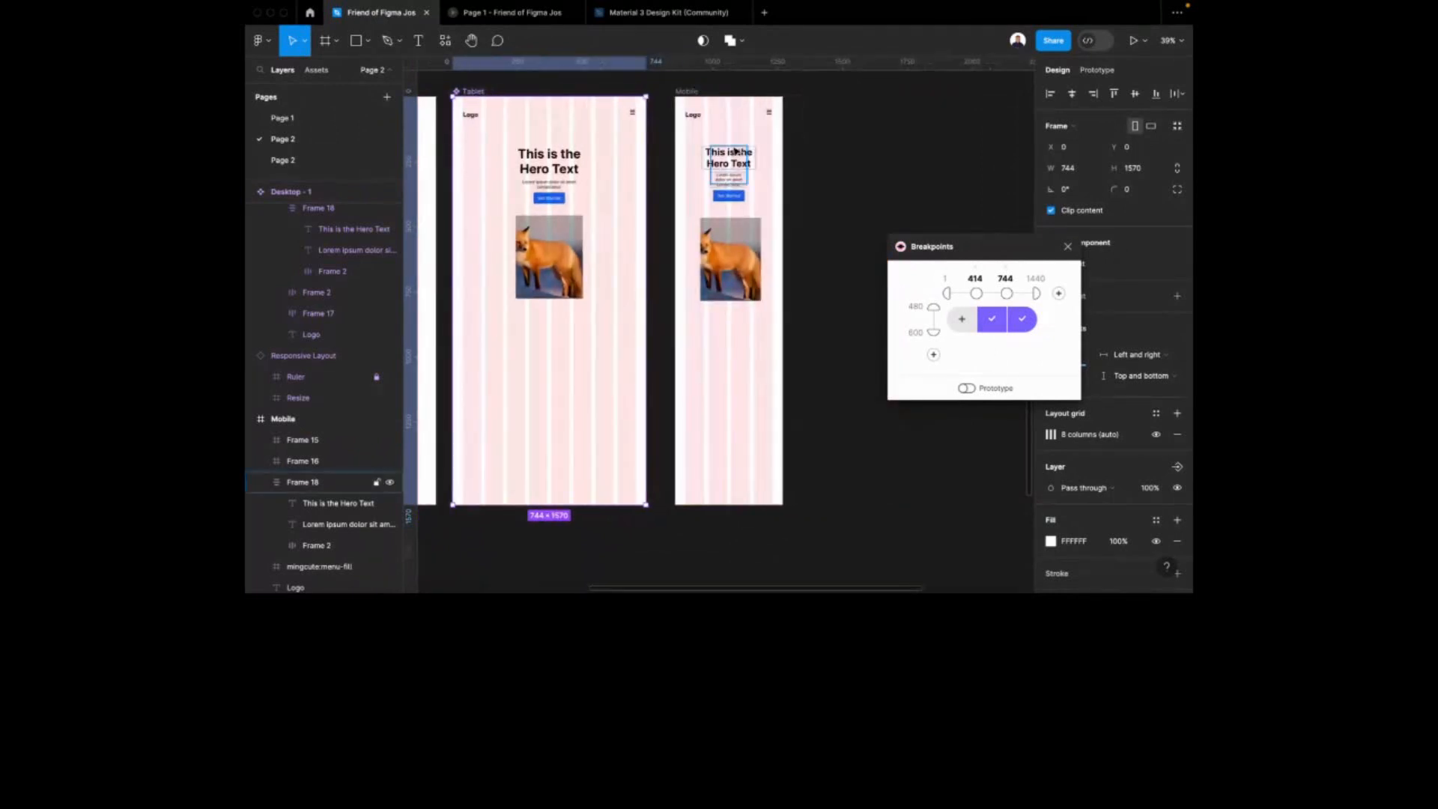
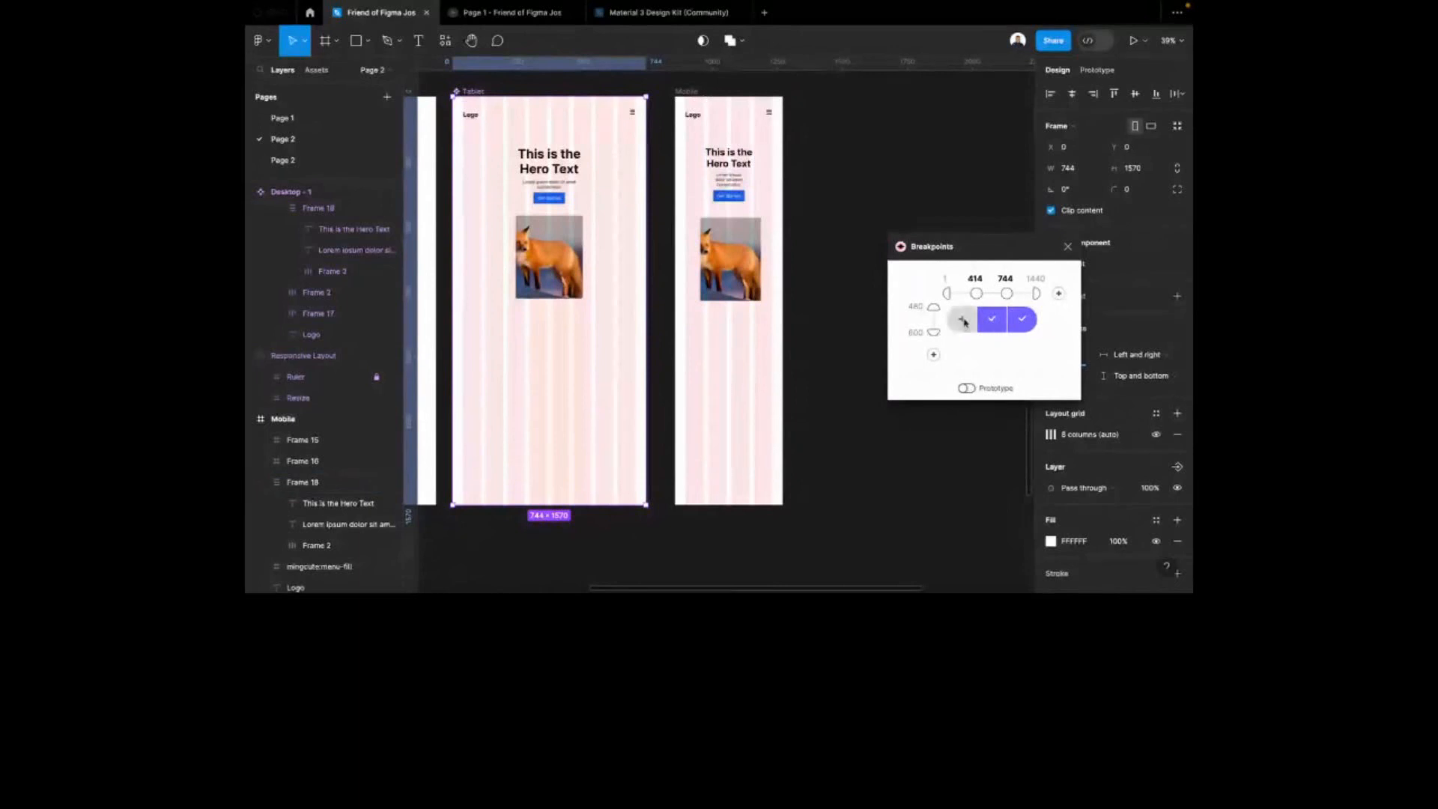
{"action": "left_click", "coordinate": [964, 321]}
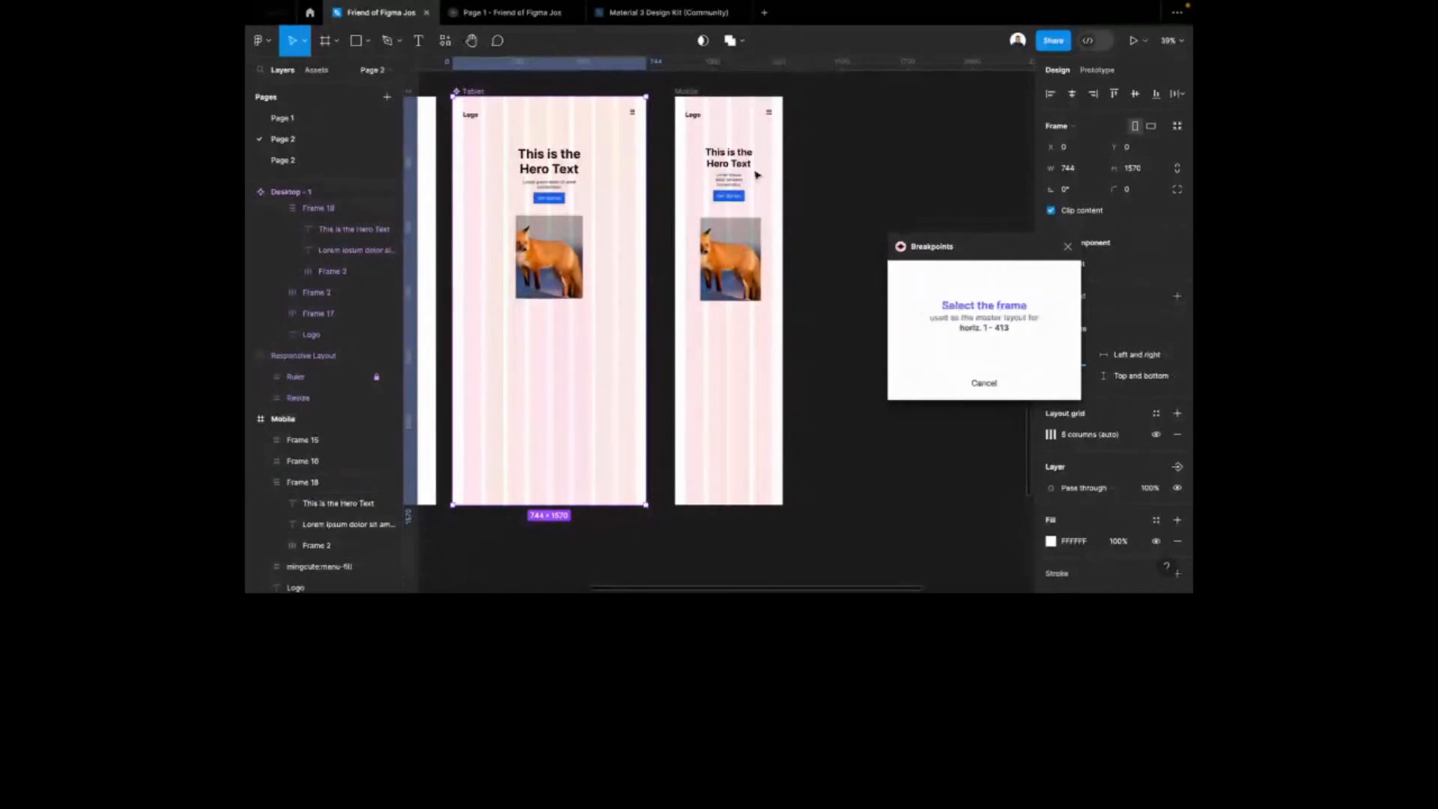
{"action": "left_click", "coordinate": [691, 115]}
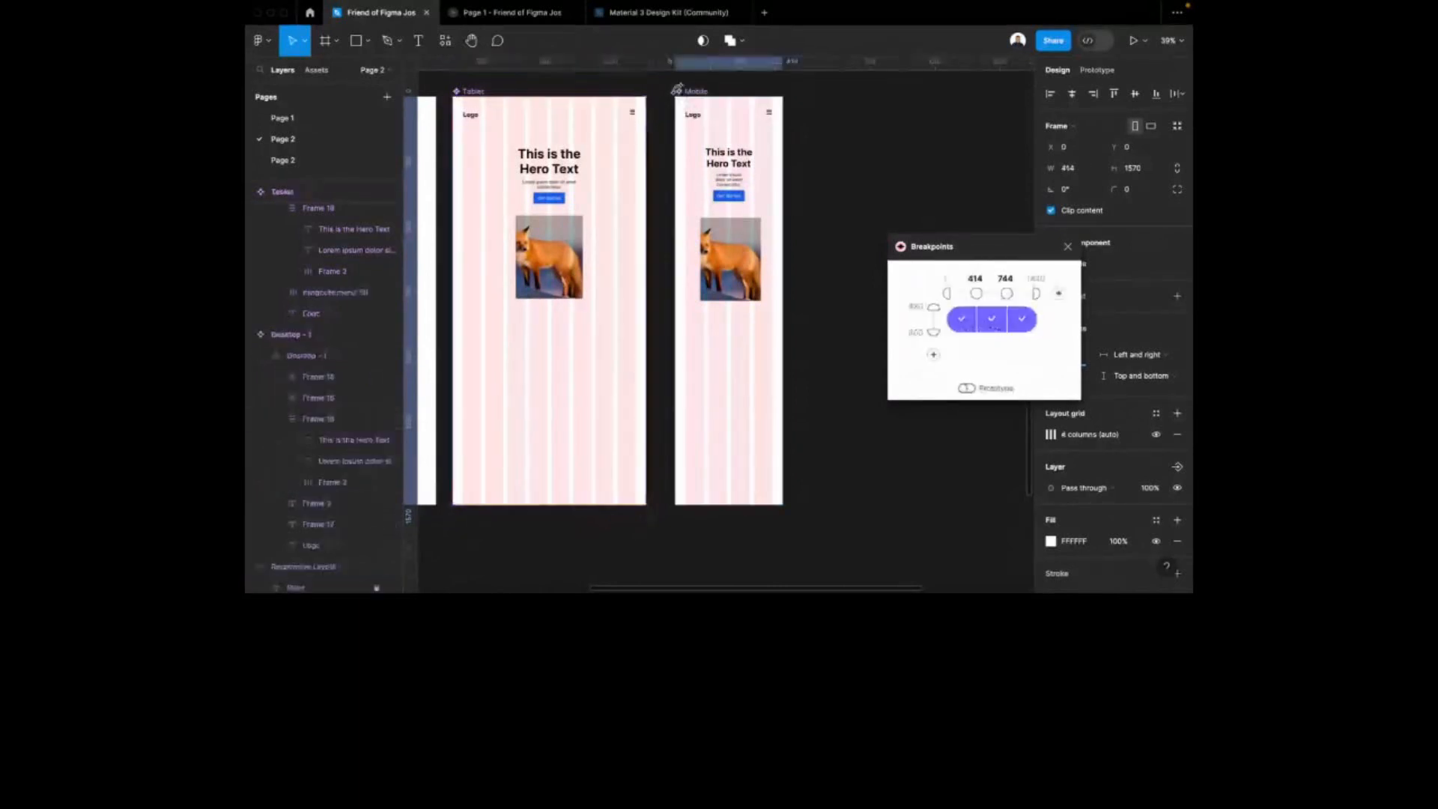
Inspect the content of the responsive layout below the master frames and close the Breakpoints plugin
{"action": "scroll", "coordinate": [798, 204], "scroll_direction": "down", "scroll_amount": 5}
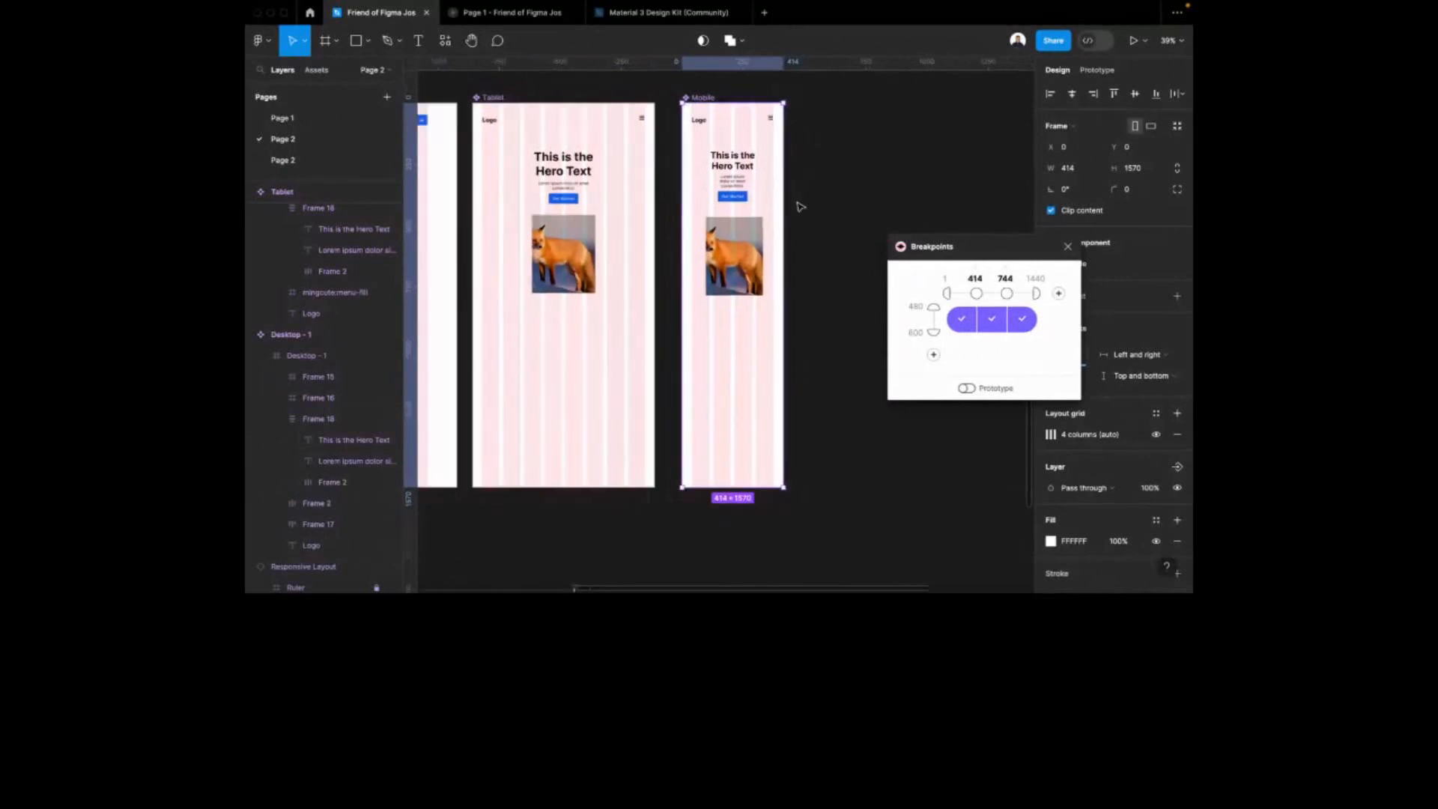
{"action": "scroll", "coordinate": [798, 204], "scroll_direction": "down", "scroll_amount": 1}
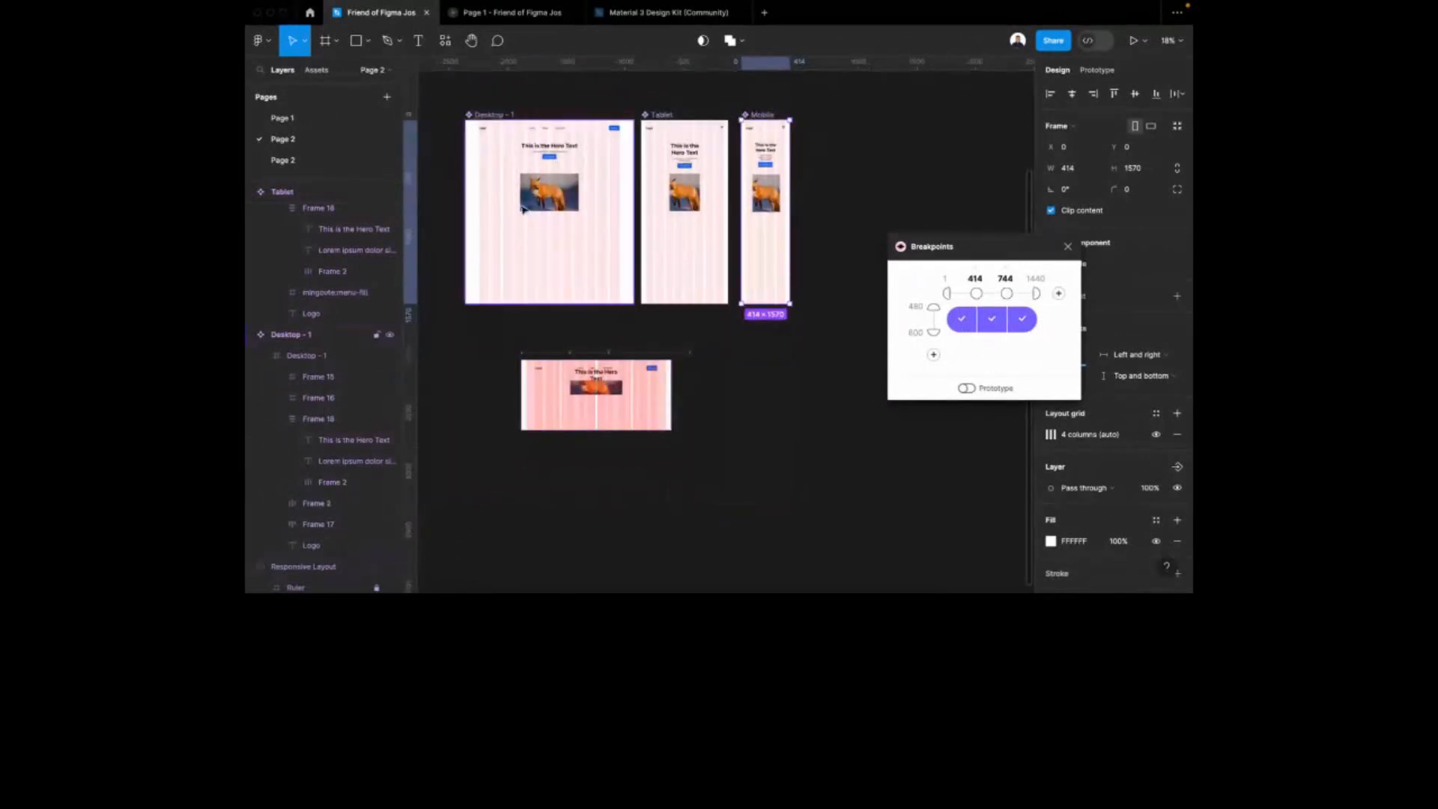
{"action": "left_click", "coordinate": [483, 130]}
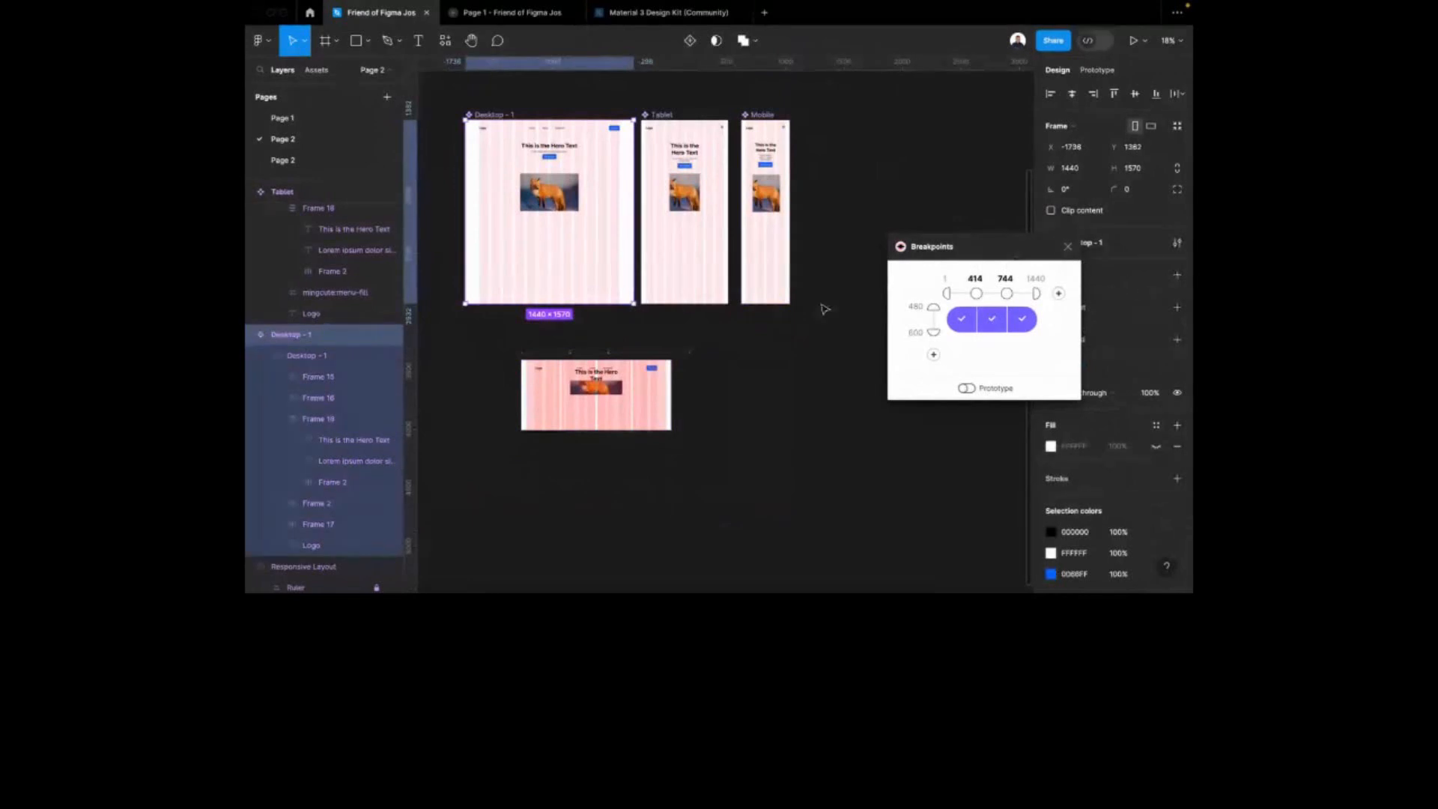
{"action": "scroll", "coordinate": [676, 380], "scroll_direction": "up", "scroll_amount": 8}
{"action": "scroll", "coordinate": [739, 282], "scroll_direction": "down", "scroll_amount": 1}
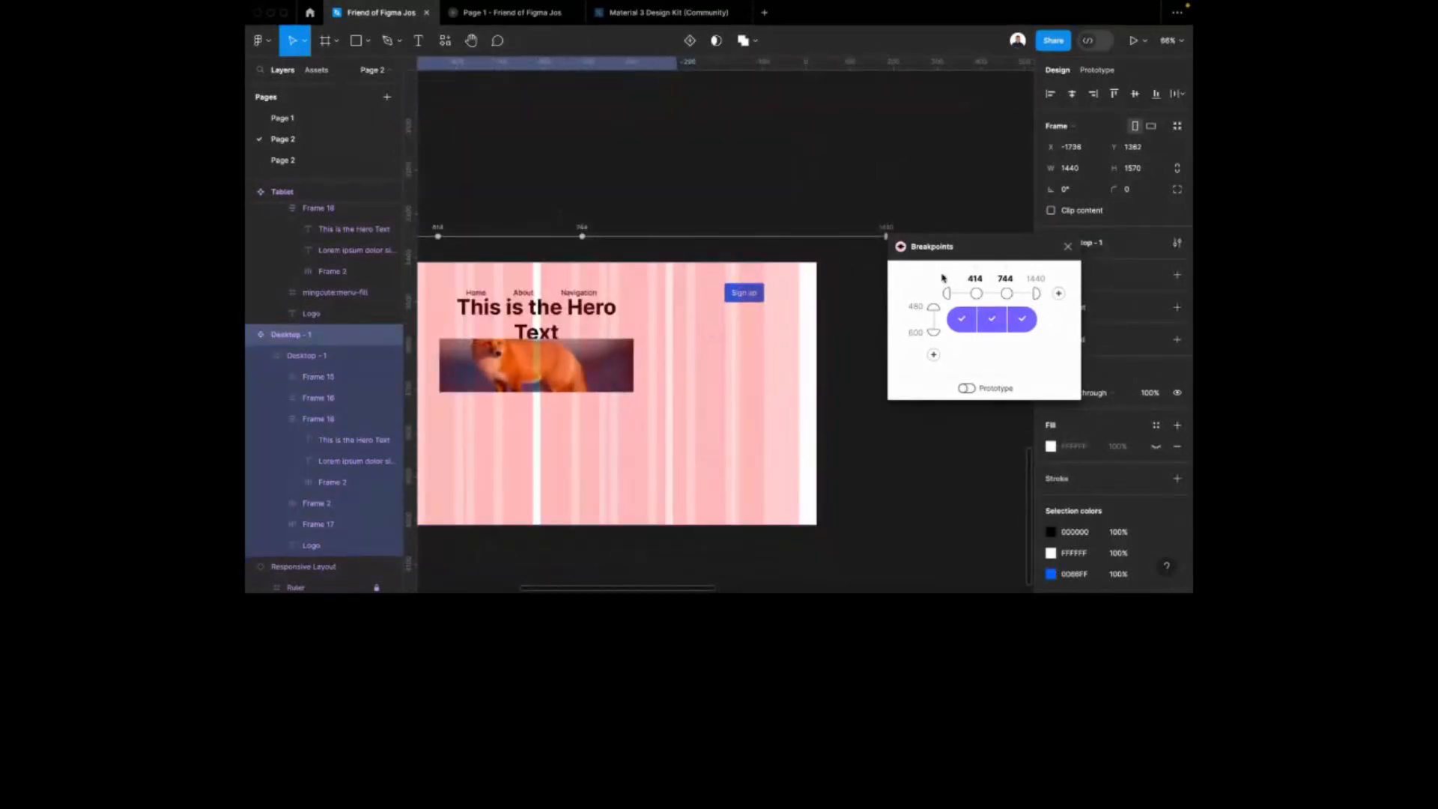
{"action": "left_click", "coordinate": [1069, 247]}
Remove the column layout grids from the inner Desktop - 1, Tablet and Mobile frames
{"action": "scroll", "coordinate": [652, 251], "scroll_direction": "down", "scroll_amount": 5}
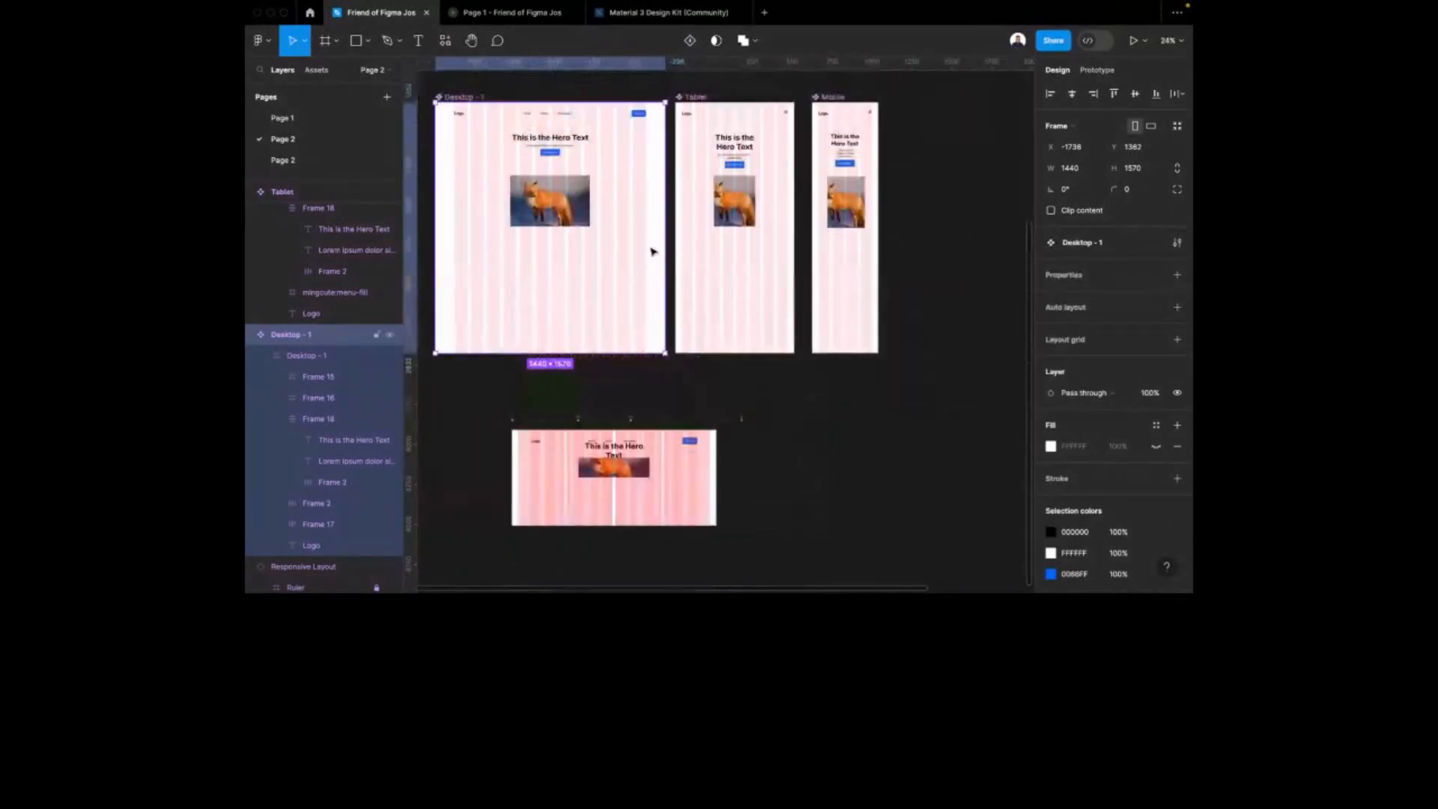
{"action": "double_click", "coordinate": [645, 270]}
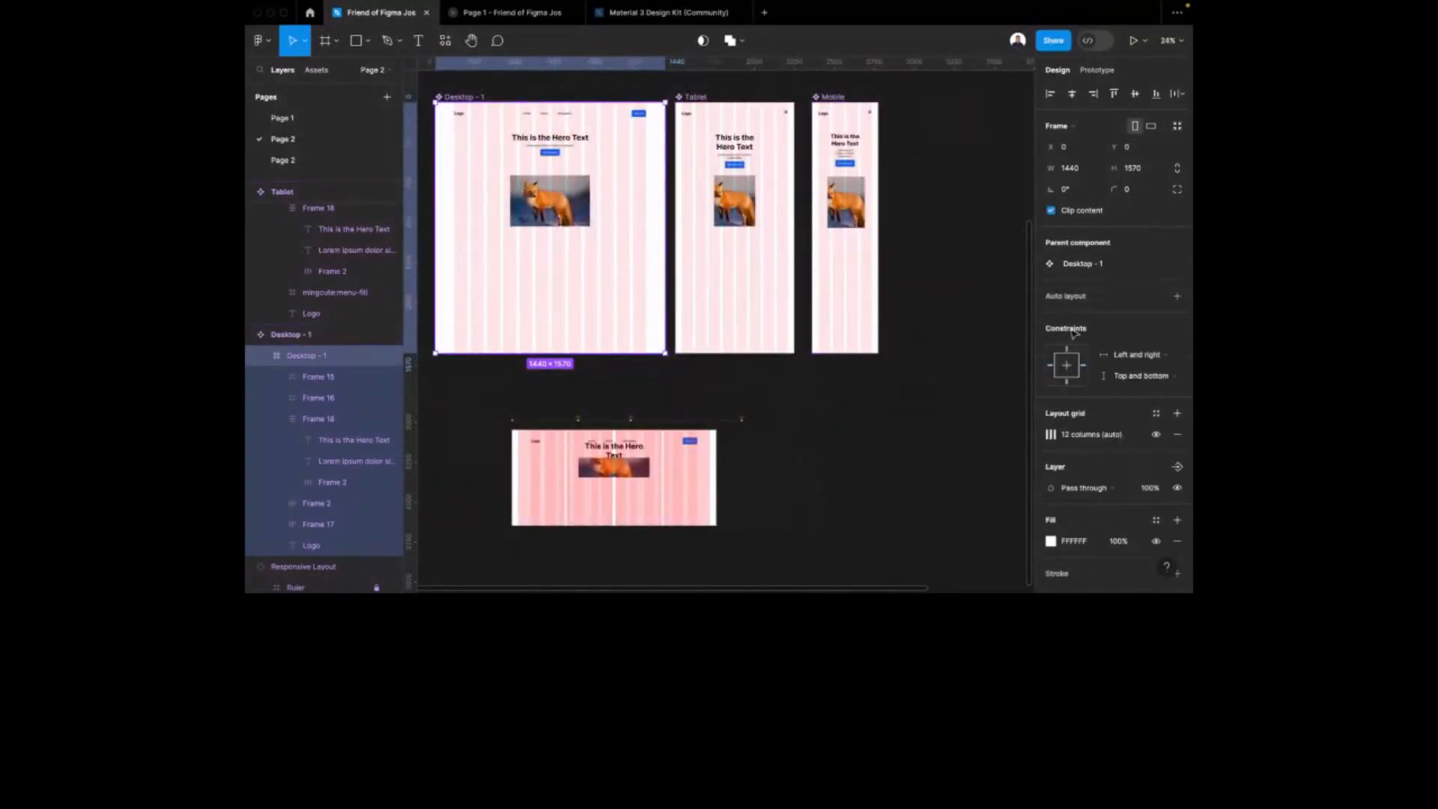
{"action": "left_click", "coordinate": [1177, 435]}
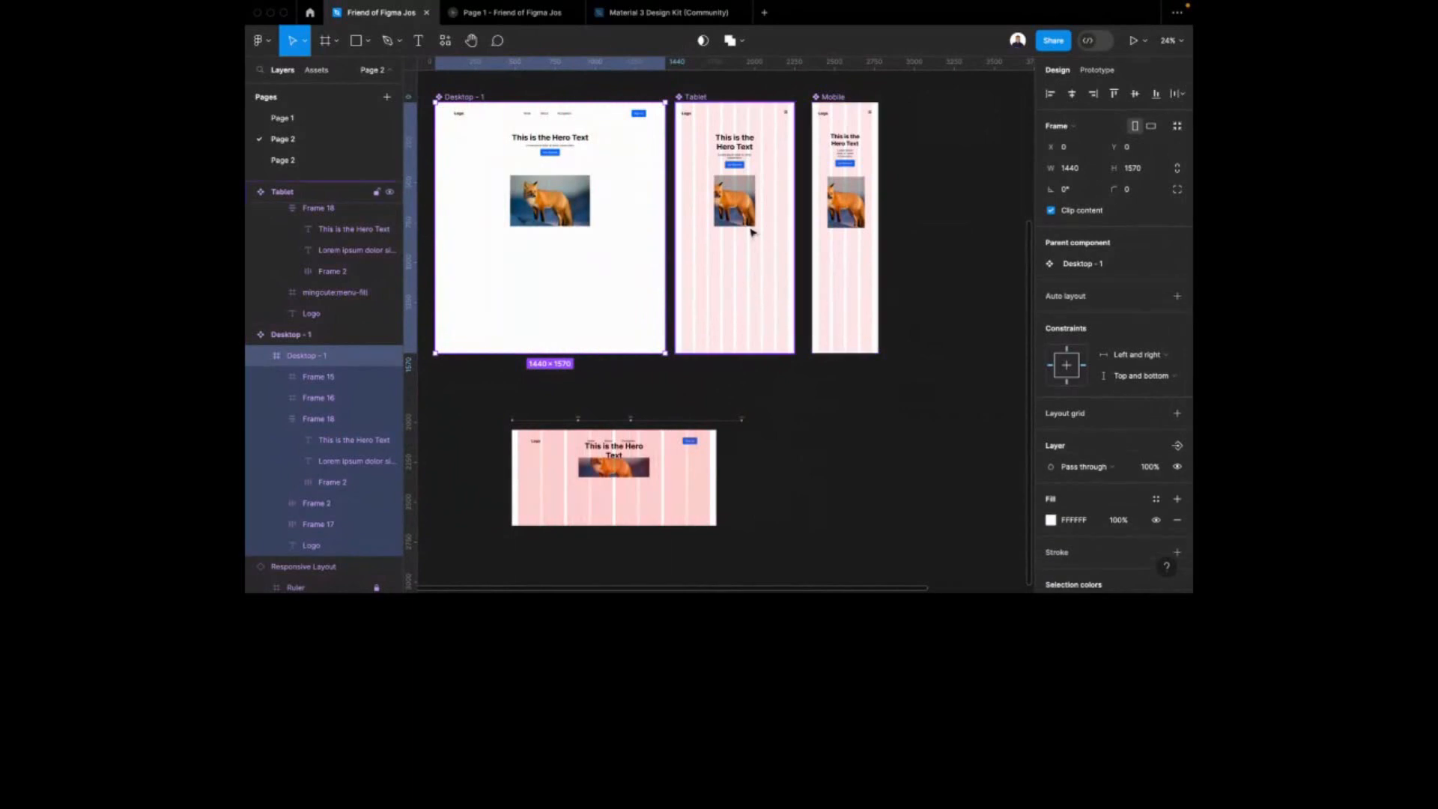
{"action": "double_click", "coordinate": [752, 232]}
{"action": "left_click", "coordinate": [1177, 434]}
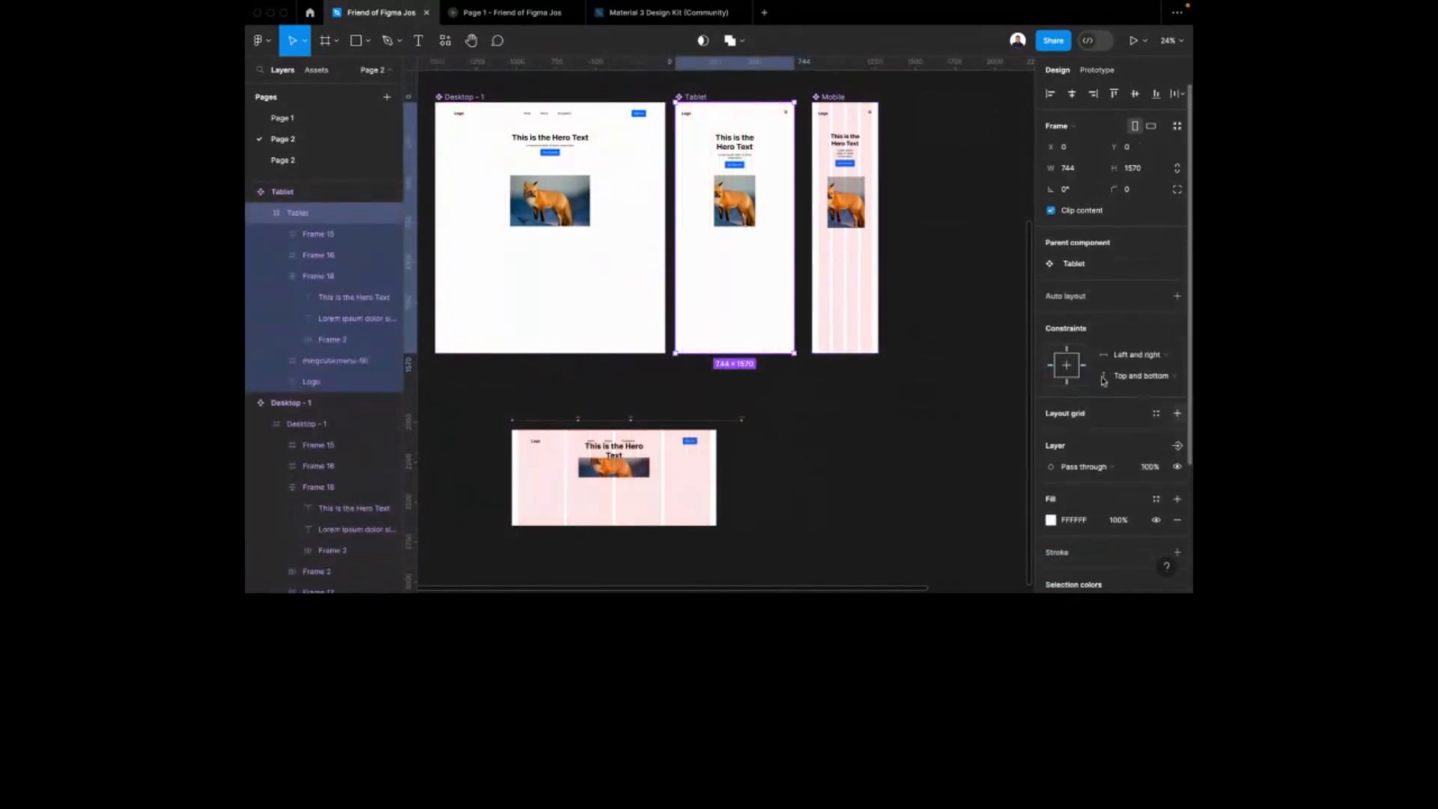
{"action": "double_click", "coordinate": [875, 289]}
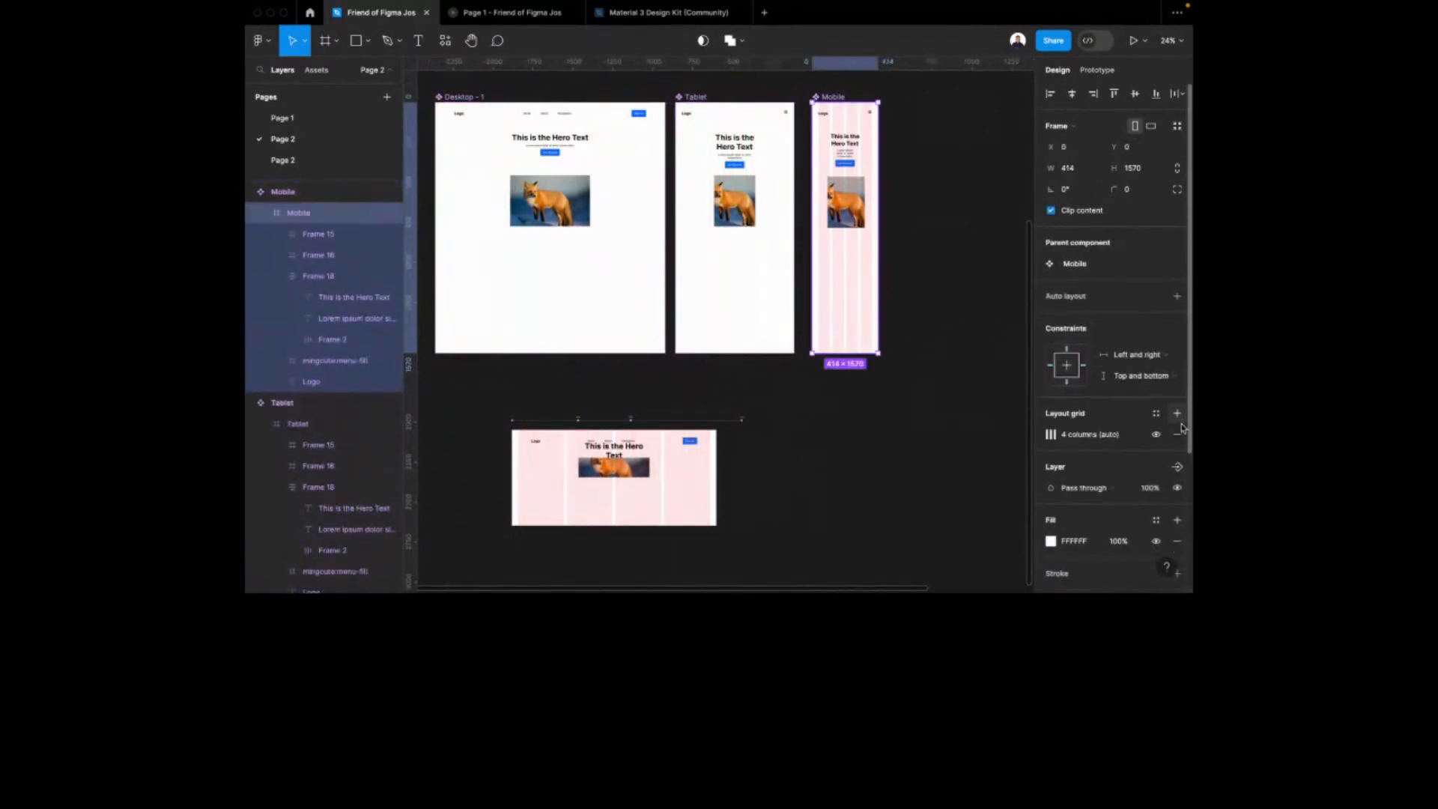
{"action": "left_click", "coordinate": [1179, 433]}
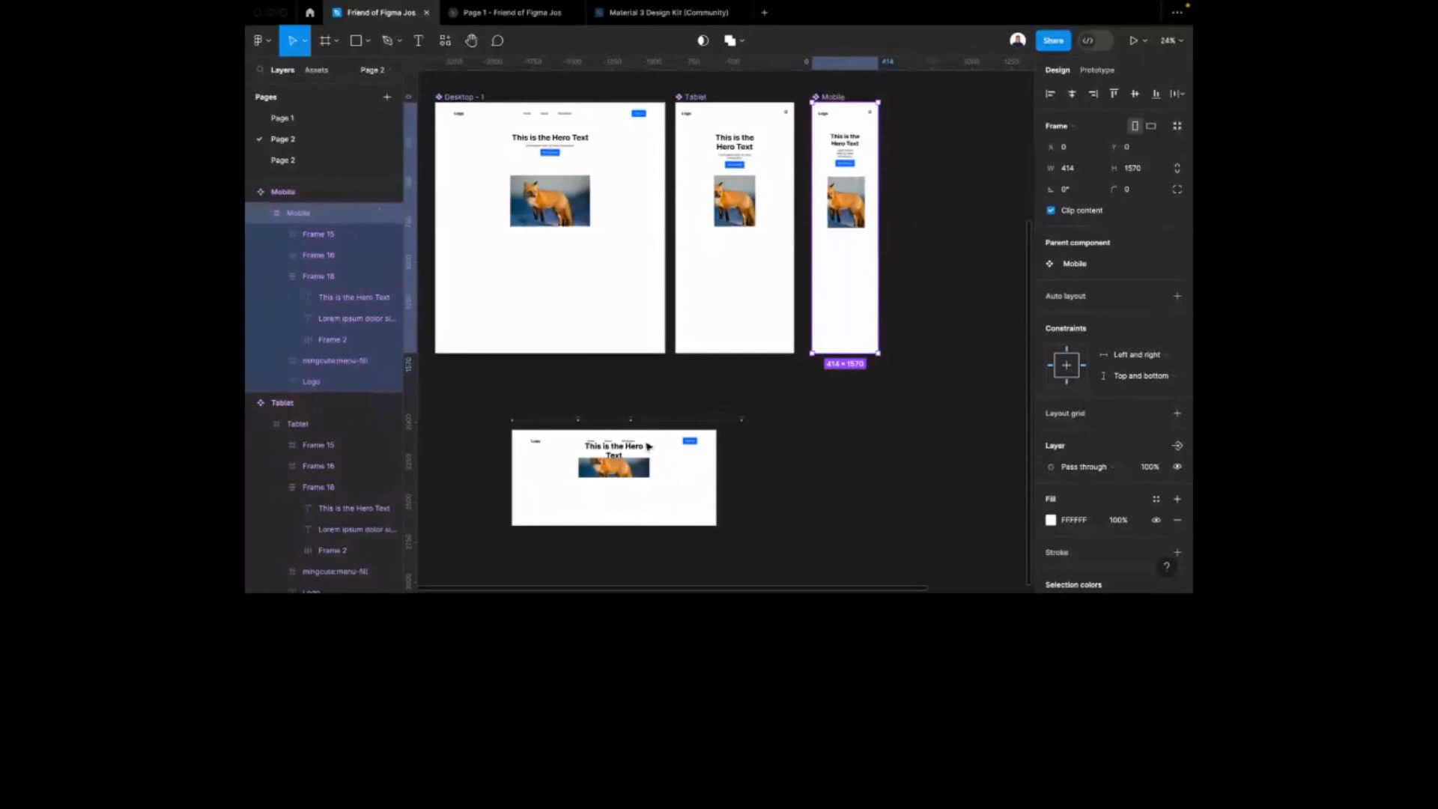
Narrow the Responsive Layout component to about 724 px wide to test its tablet layout
{"action": "scroll", "coordinate": [640, 498], "scroll_direction": "up", "scroll_amount": 2, "text": "ctrl"}
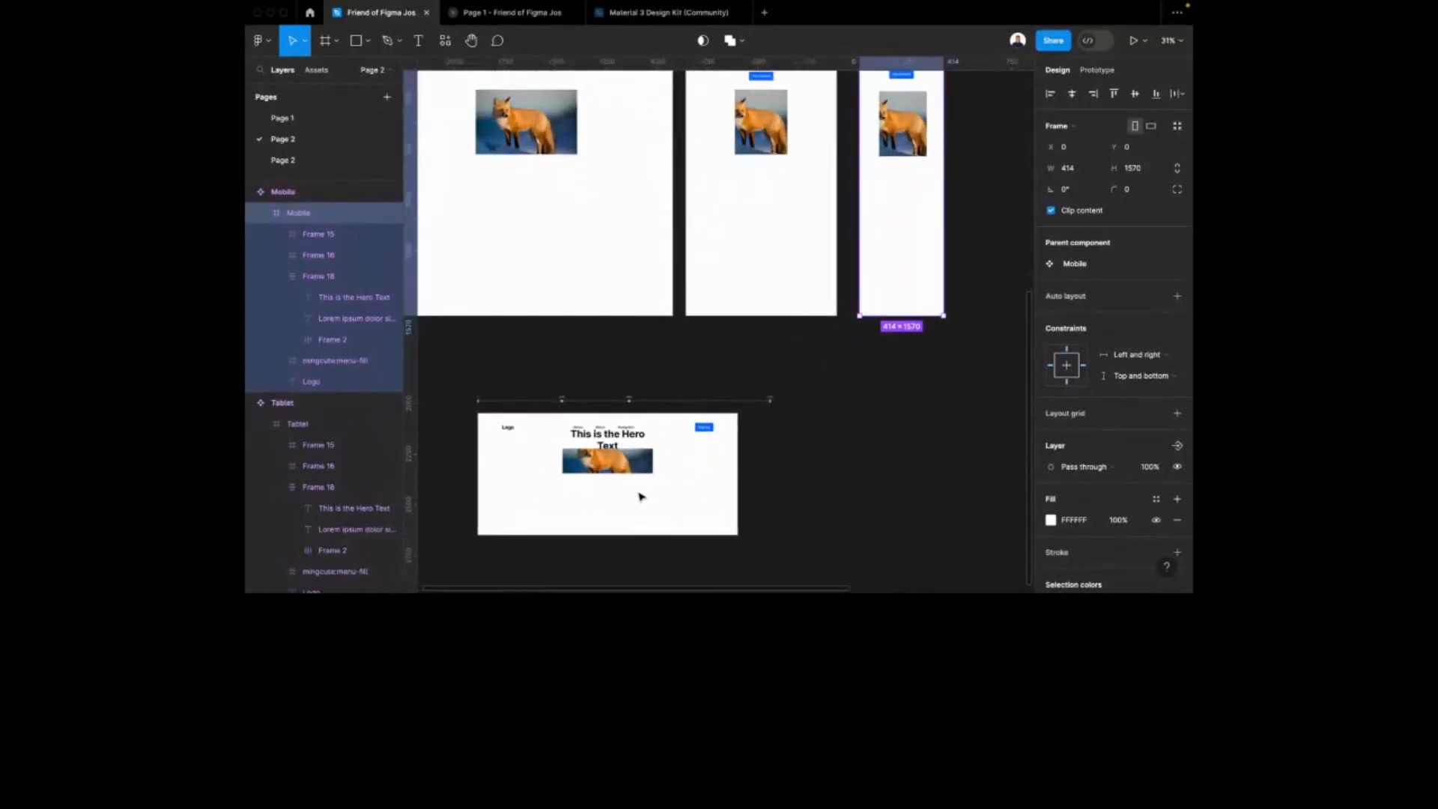
{"action": "scroll", "coordinate": [640, 491], "scroll_direction": "down", "scroll_amount": 2}
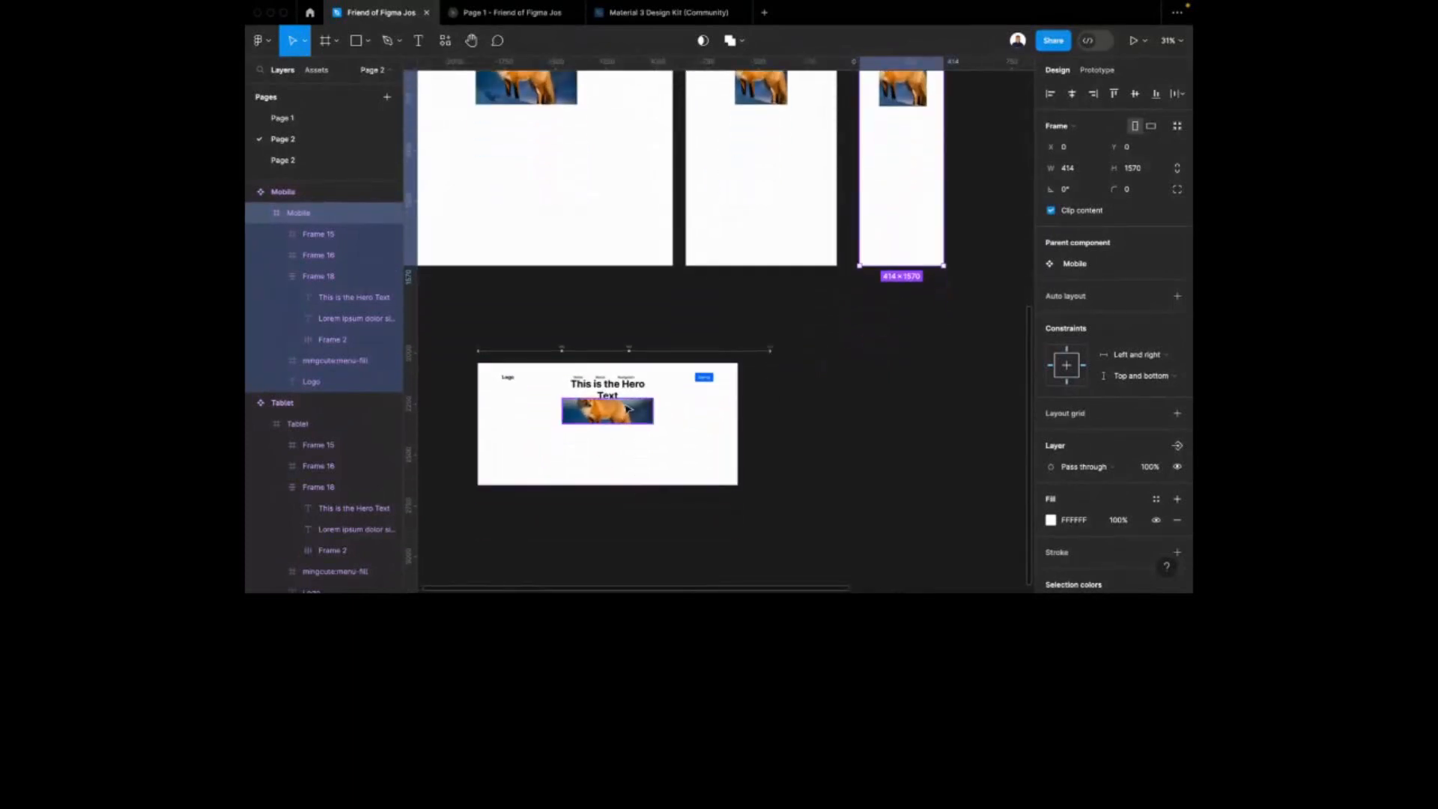
{"action": "scroll", "coordinate": [650, 399], "scroll_direction": "up", "scroll_amount": 1, "text": "ctrl"}
{"action": "scroll", "coordinate": [660, 385], "scroll_direction": "down", "scroll_amount": 2}
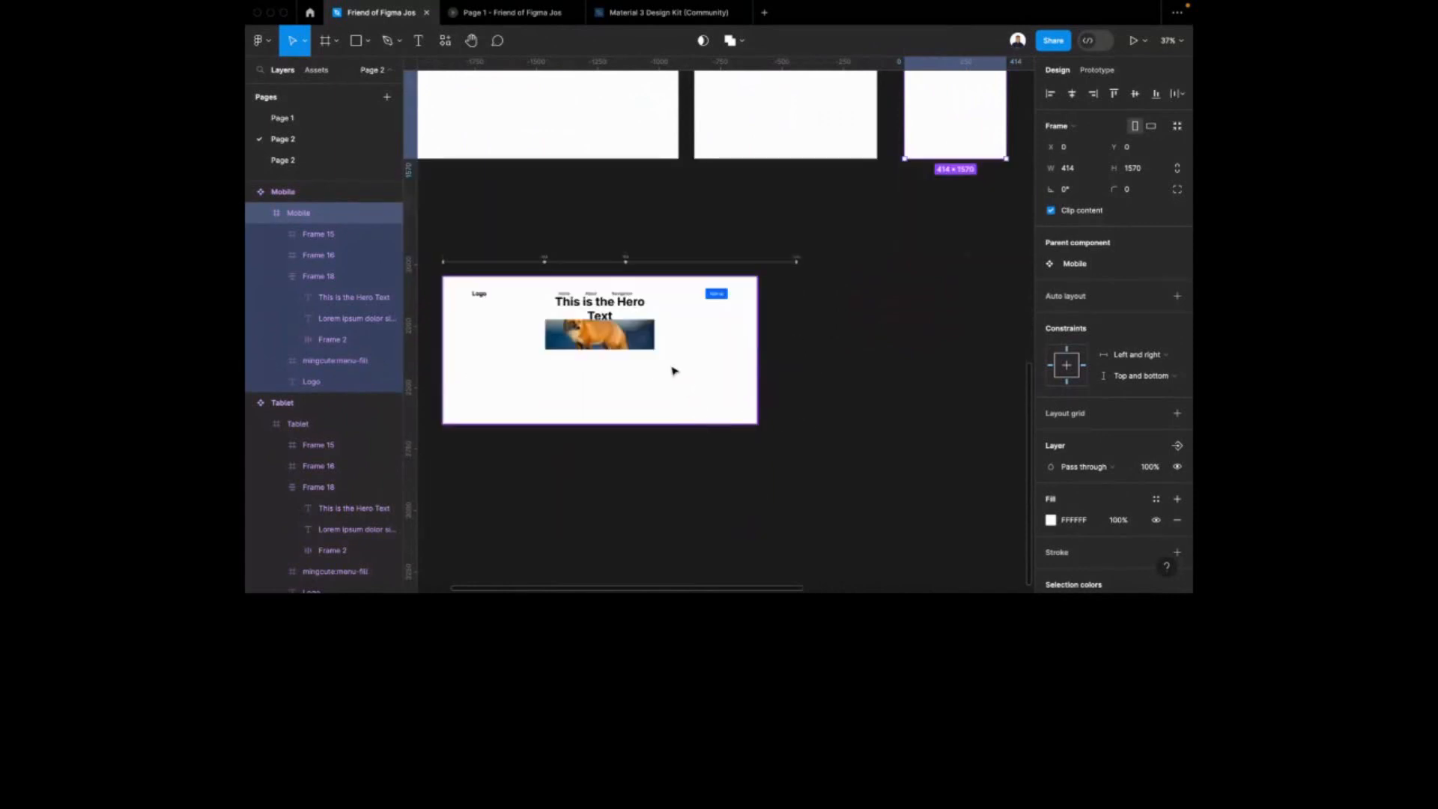
{"action": "scroll", "coordinate": [671, 369], "scroll_direction": "up", "scroll_amount": 1, "text": "ctrl"}
{"action": "left_click", "coordinate": [678, 363]}
{"action": "left_click_drag", "start_coordinate": [776, 320], "coordinate": [610, 317]}
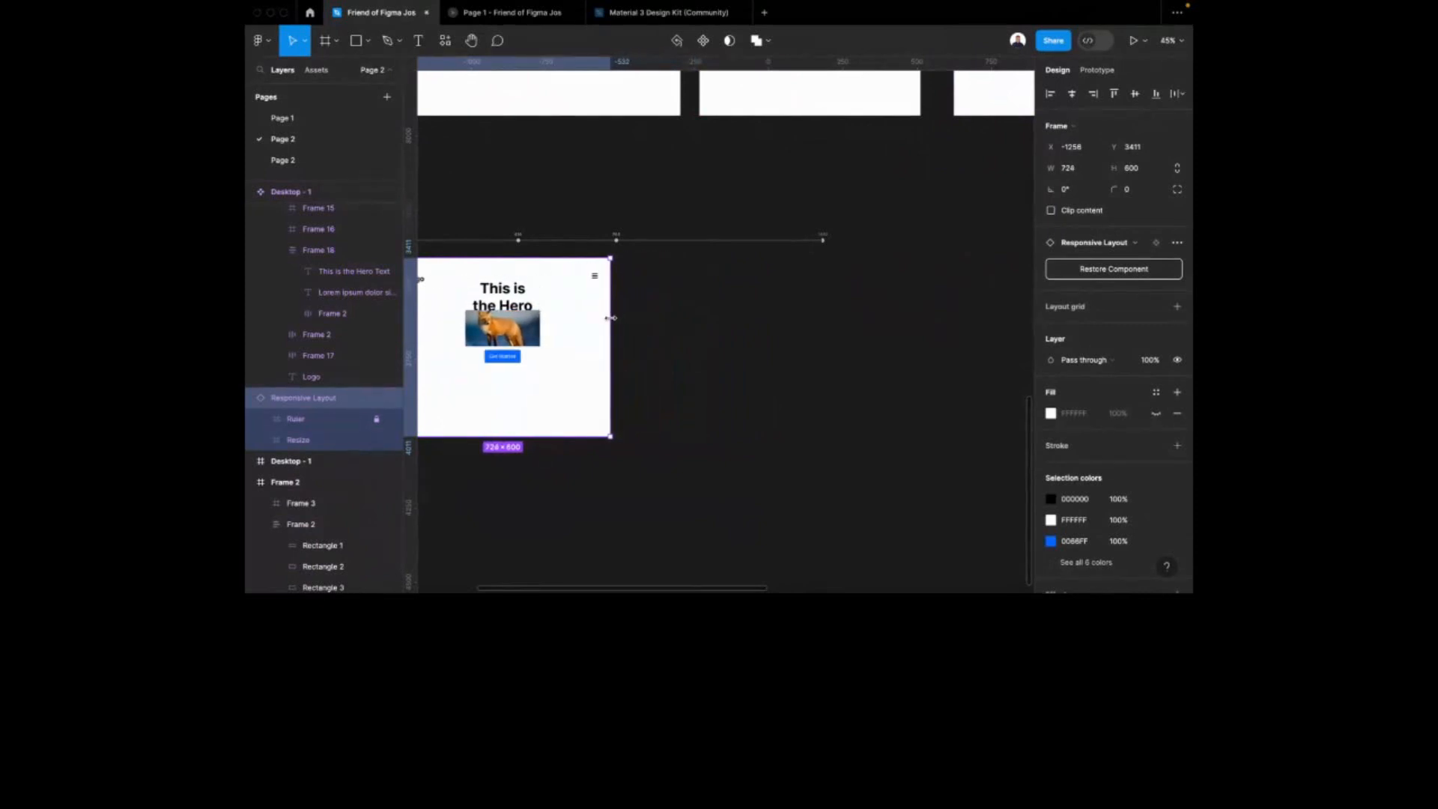
Select the inner Desktop - 1 frame, and undo back to before the Responsive Layout was narrowed
{"action": "scroll", "coordinate": [896, 376], "scroll_direction": "left", "scroll_amount": 3}
{"action": "scroll", "coordinate": [580, 208], "scroll_direction": "up", "scroll_amount": 5}
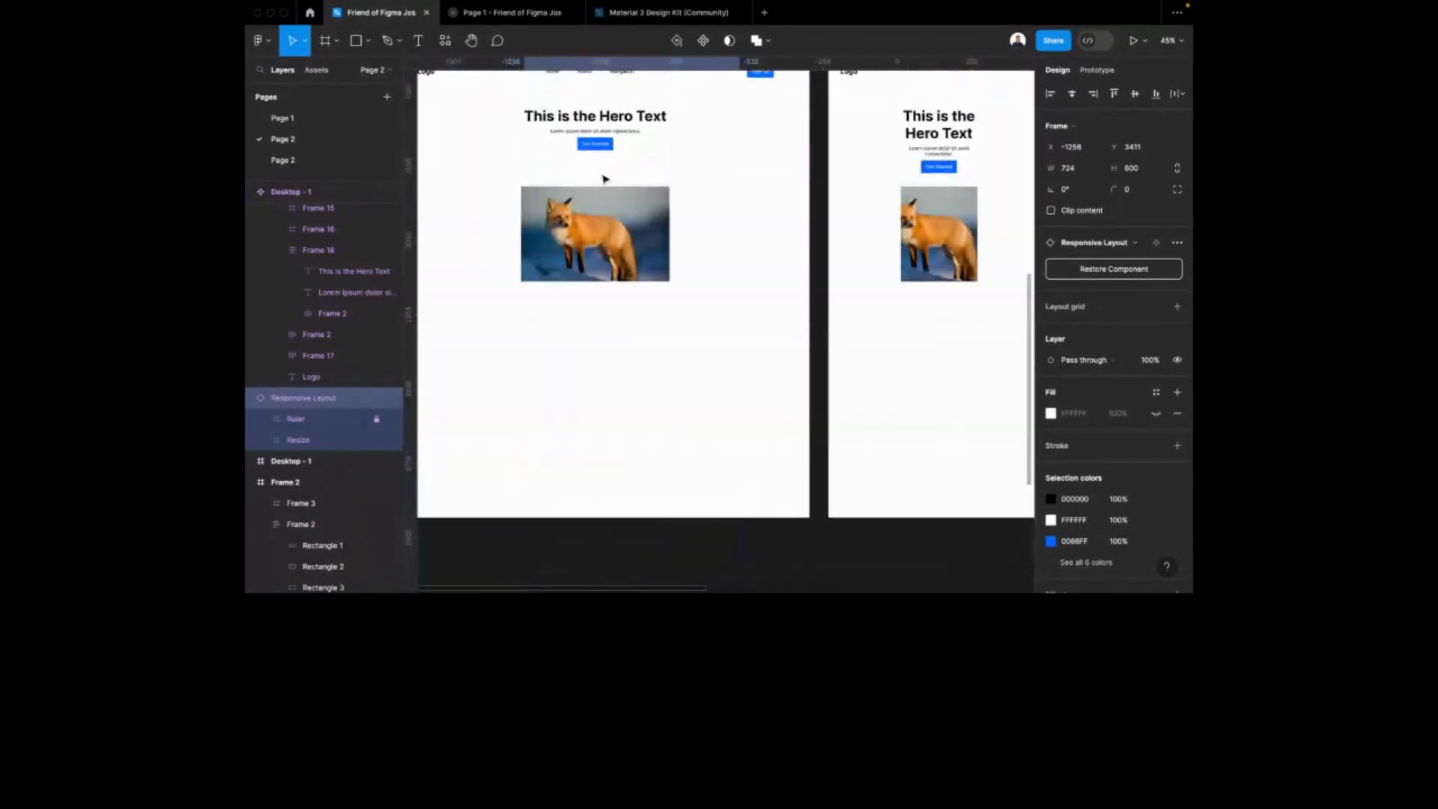
{"action": "double_click", "coordinate": [661, 211]}
{"action": "scroll", "coordinate": [664, 212], "scroll_direction": "down", "scroll_amount": 5}
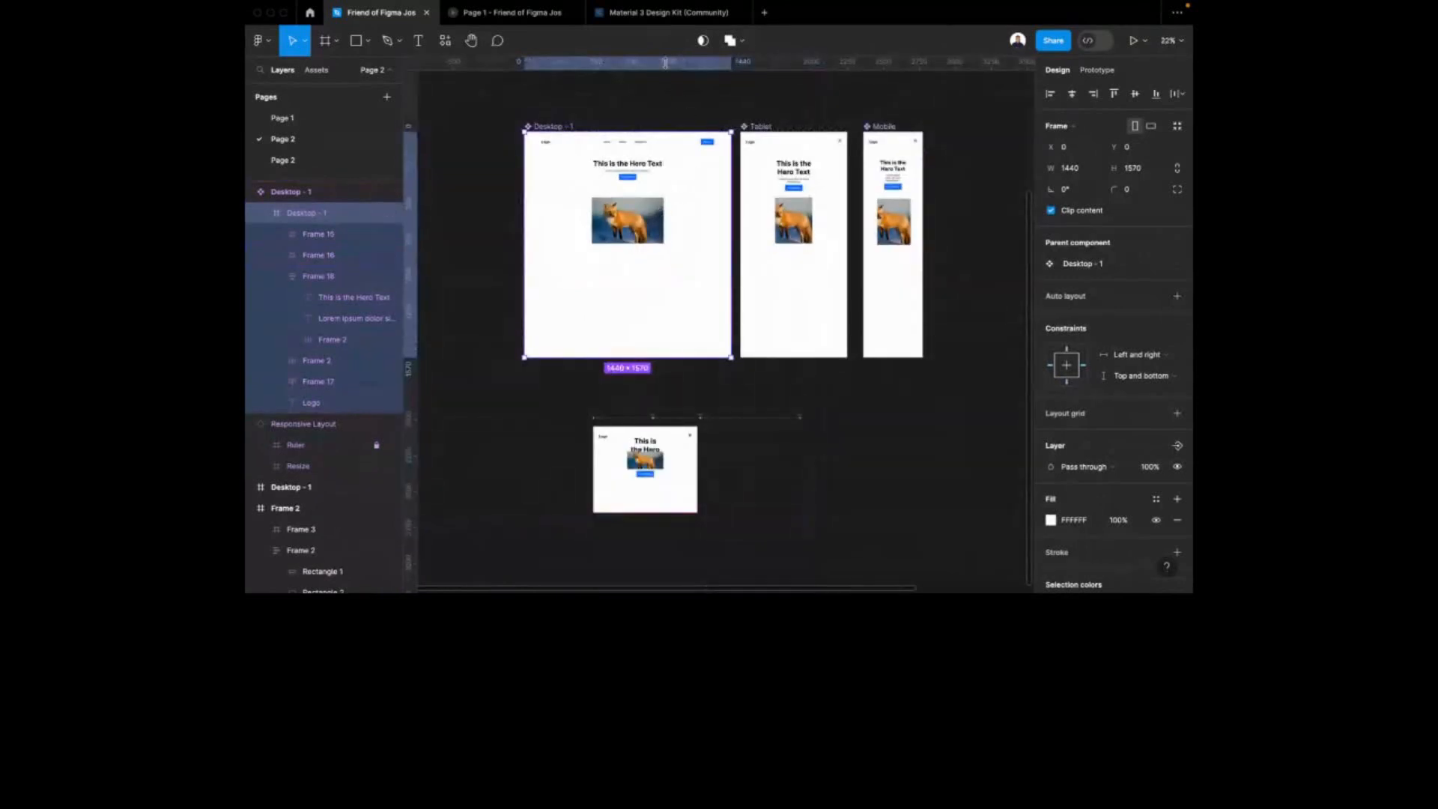
{"action": "key", "text": "super+z"}
{"action": "key", "text": "super+z"}
{"action": "key", "text": "super+z"}
{"action": "key", "text": "super+z"}
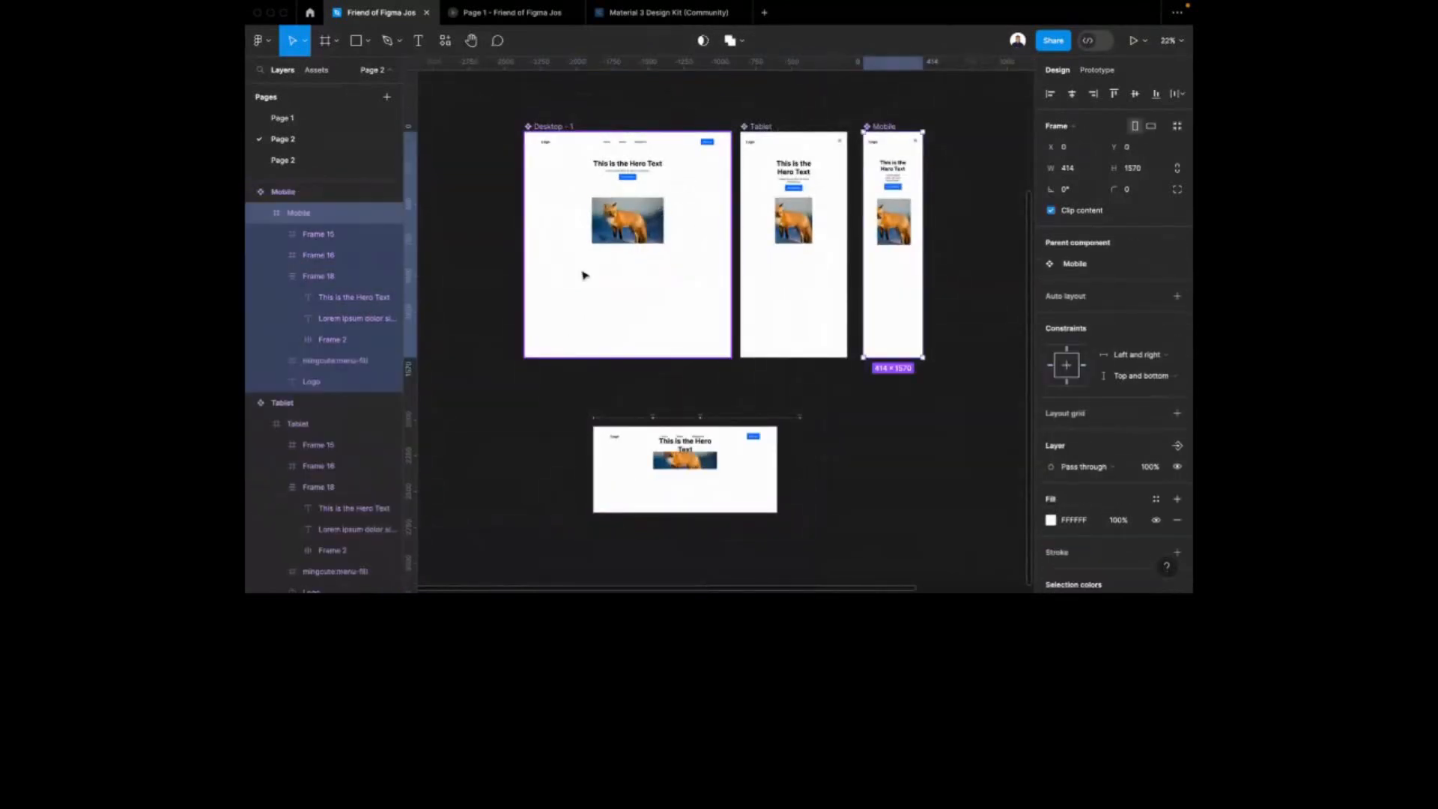
Select the fox image in the Desktop - 1 frame and compare it with its copy in the Responsive Layout
{"action": "scroll", "coordinate": [584, 276], "scroll_direction": "up", "scroll_amount": 5}
{"action": "scroll", "coordinate": [836, 237], "scroll_direction": "down", "scroll_amount": 3}
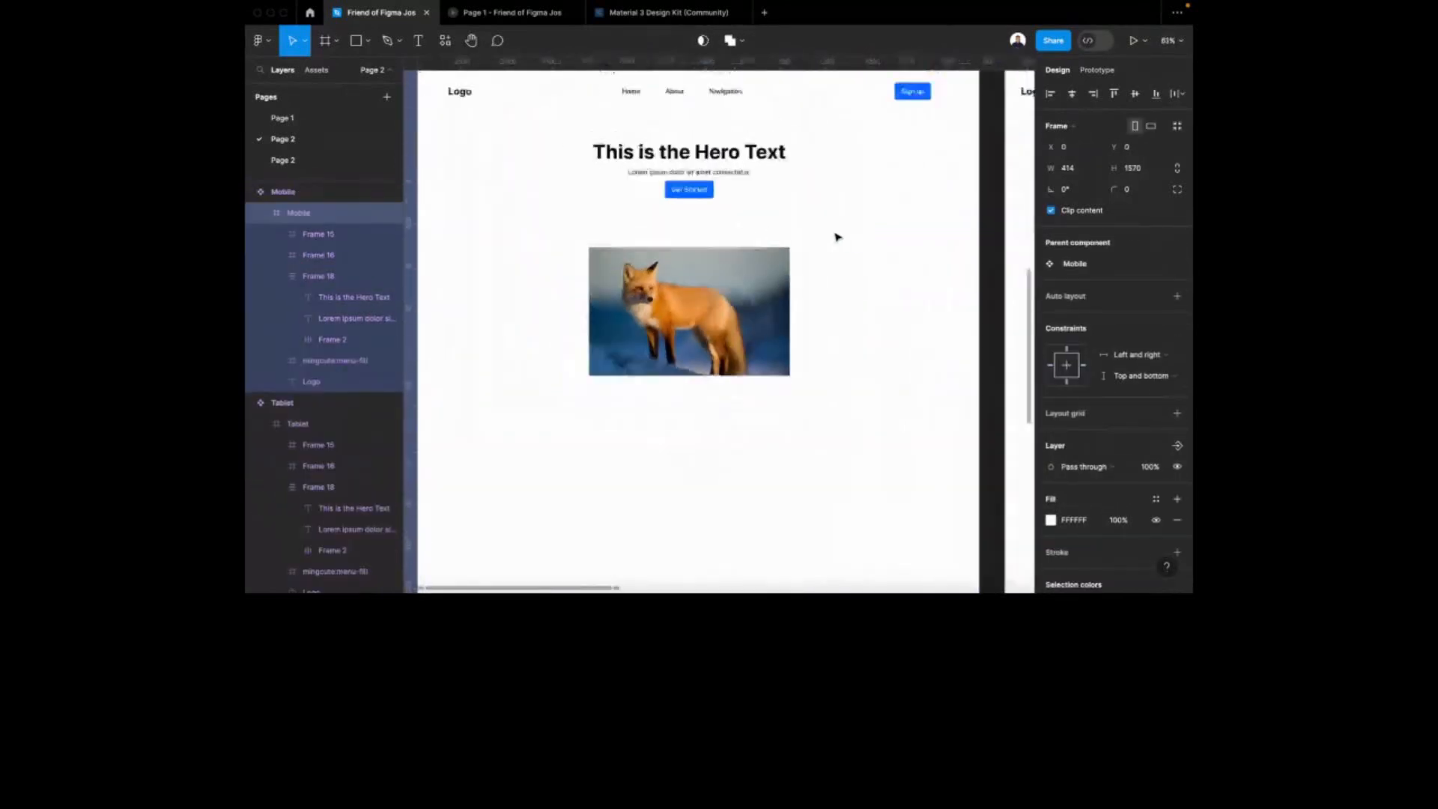
{"action": "left_click", "coordinate": [741, 311]}
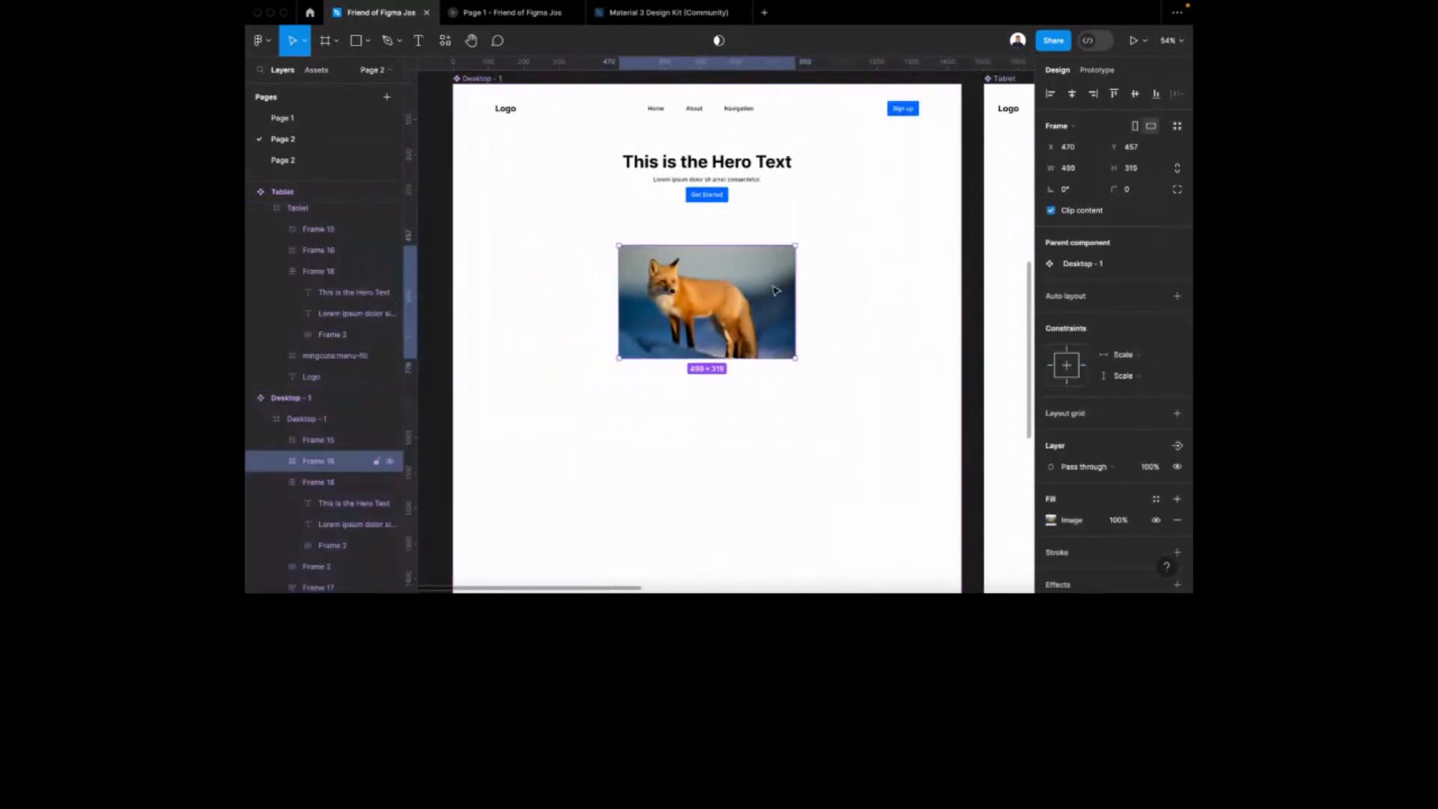
{"action": "scroll", "coordinate": [776, 290], "scroll_direction": "up", "scroll_amount": 2}
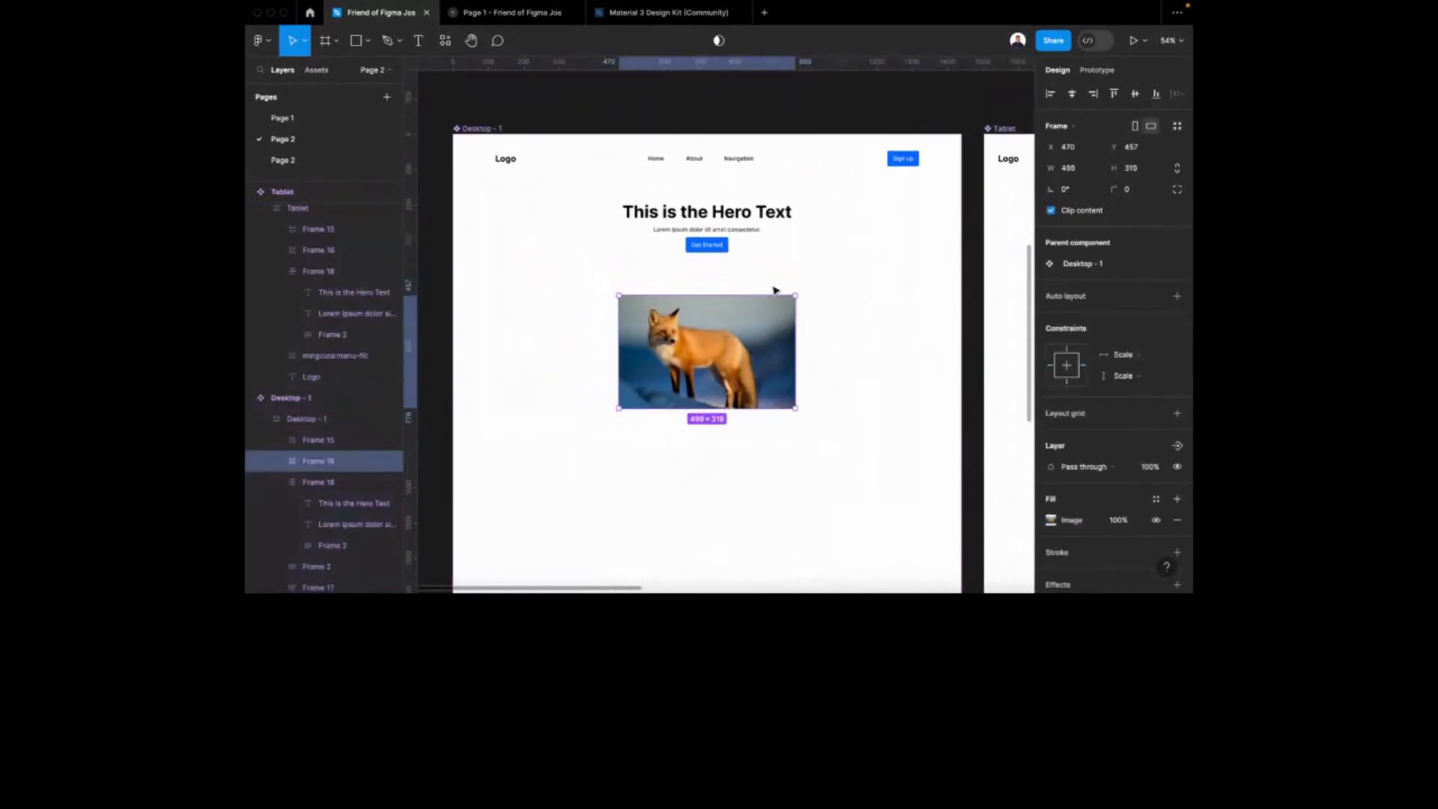
{"action": "scroll", "coordinate": [777, 290], "scroll_direction": "down", "scroll_amount": 15}
{"action": "scroll", "coordinate": [772, 290], "scroll_direction": "up", "scroll_amount": 8}
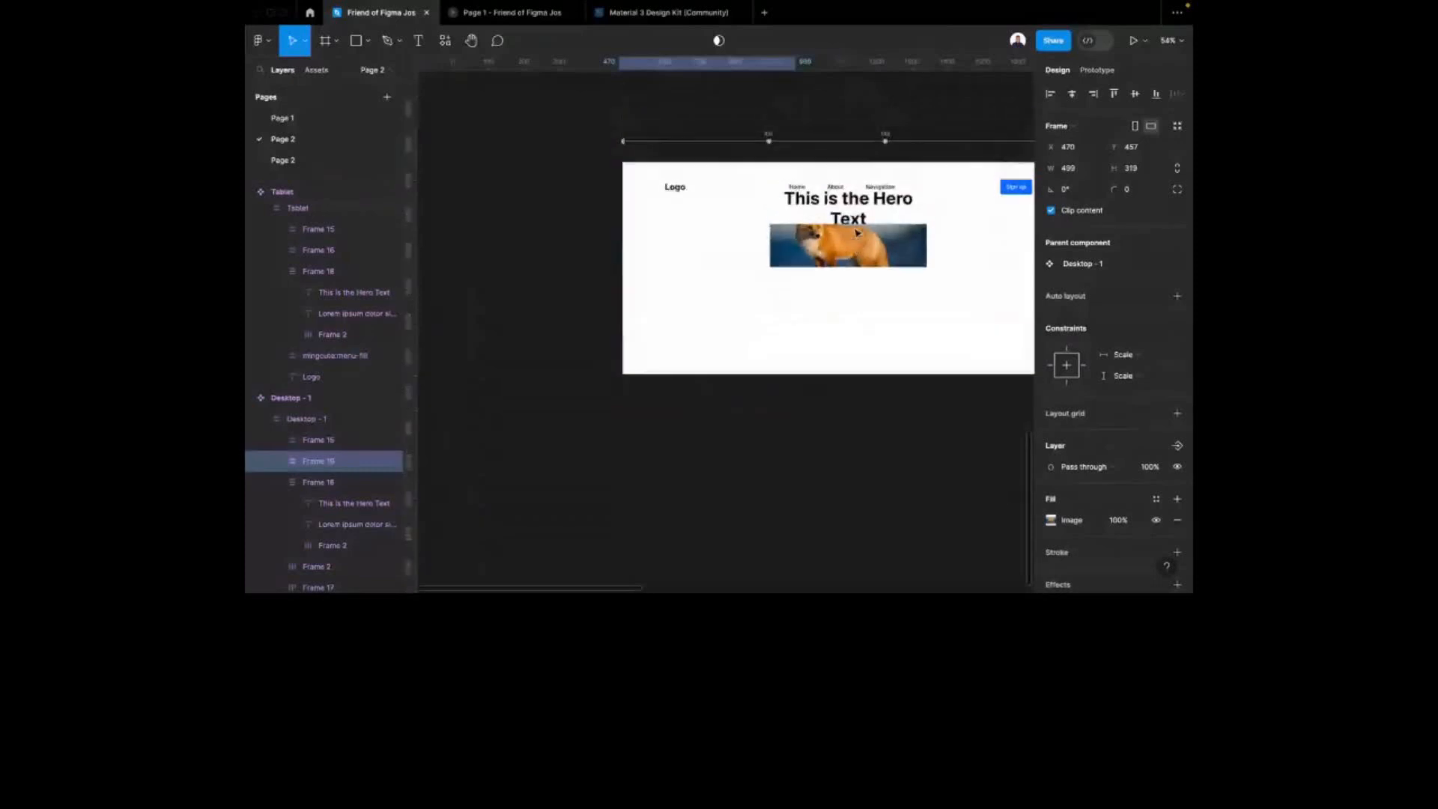
{"action": "scroll", "coordinate": [859, 234], "scroll_direction": "up", "scroll_amount": 18}
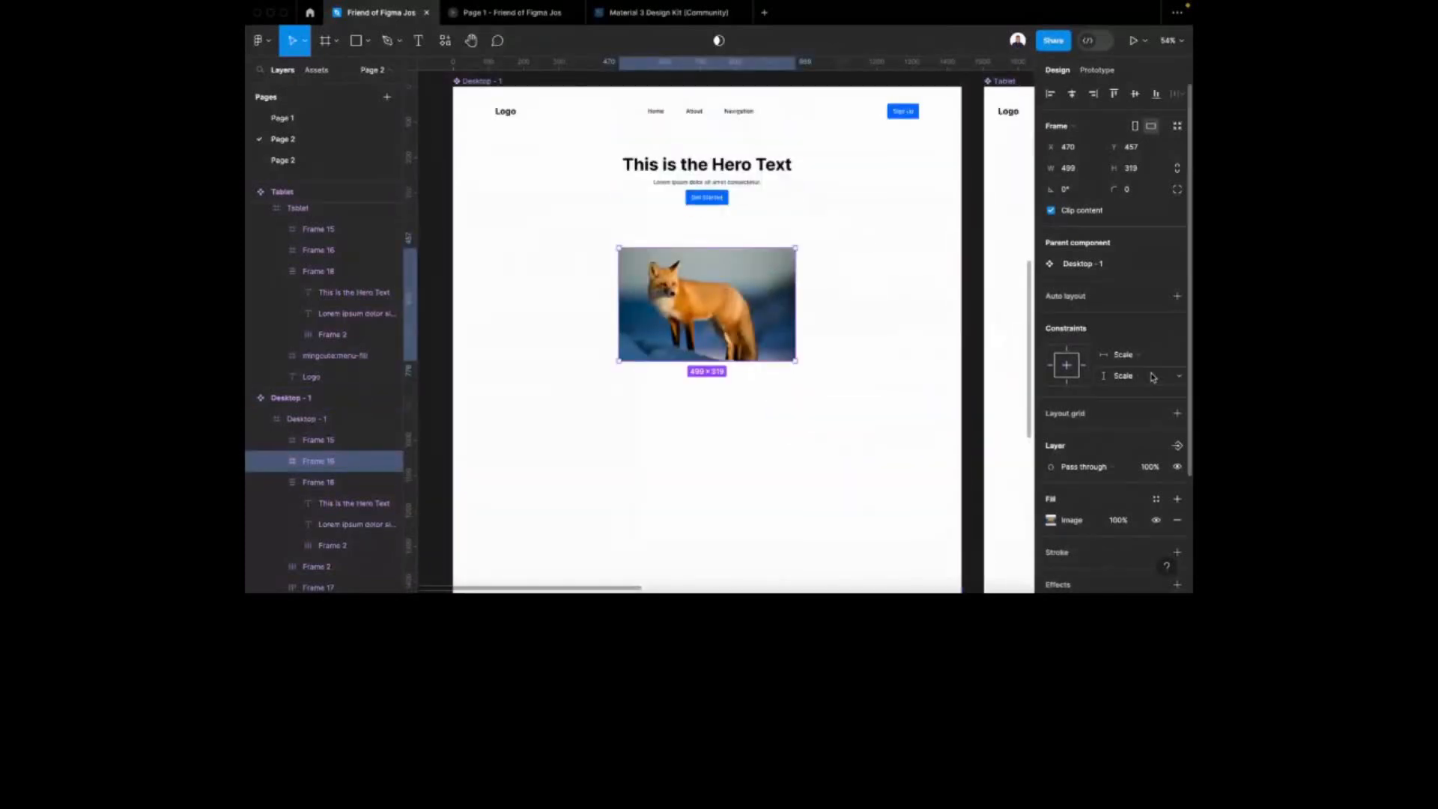
Try a horizontal Scale and vertical Center constraint on the Desktop - 1 fox image, then revert it
{"action": "left_click", "coordinate": [1145, 363]}
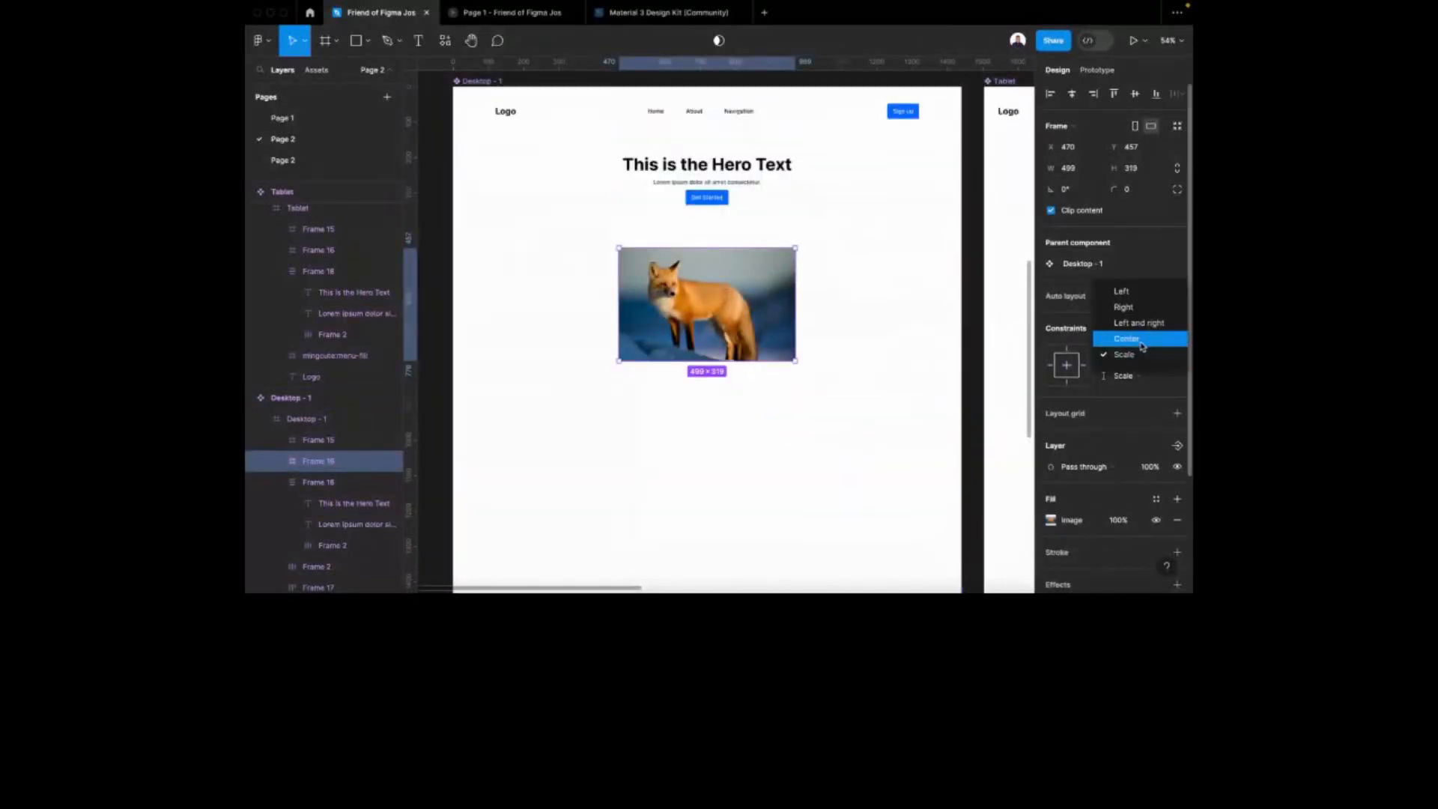
{"action": "left_click", "coordinate": [1143, 341]}
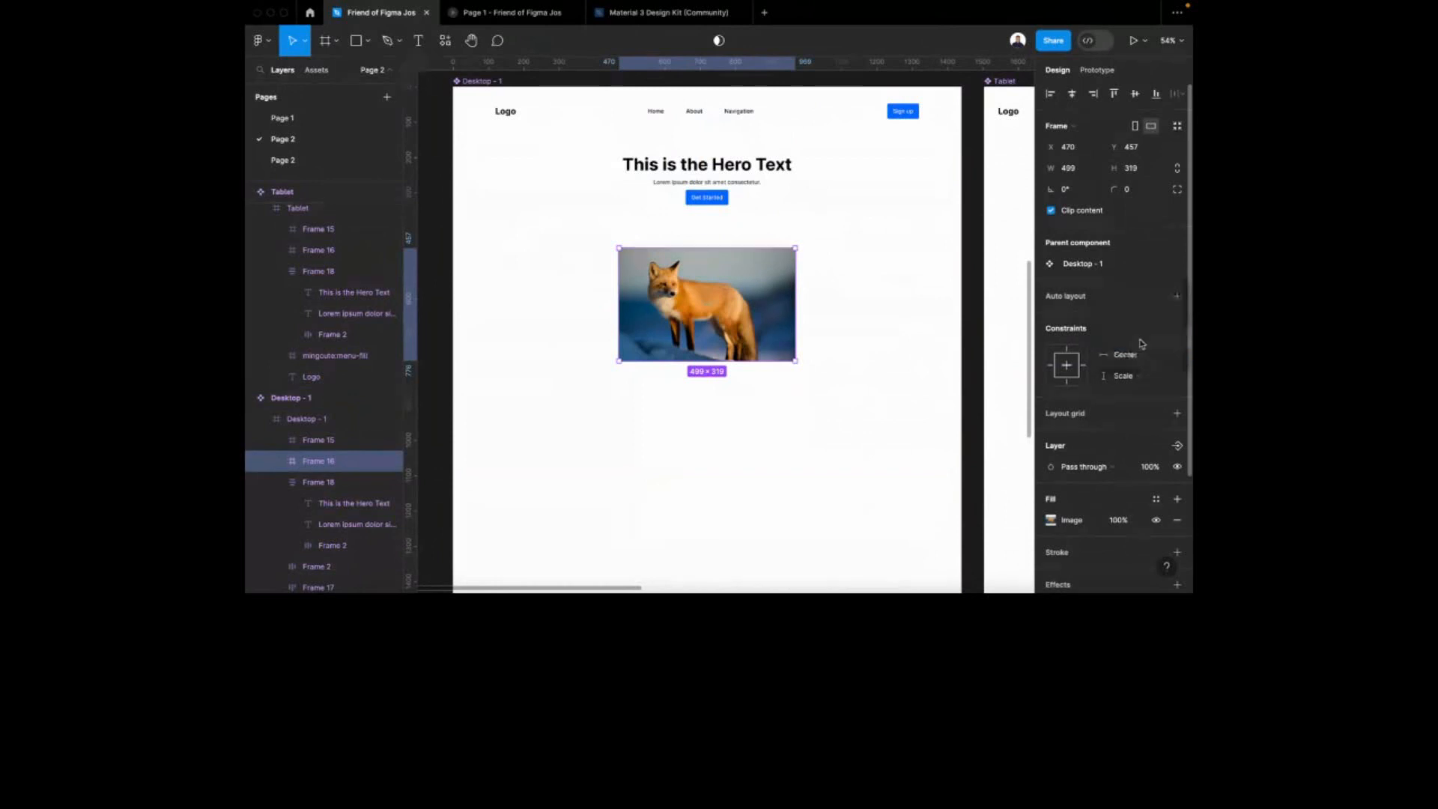
{"action": "left_click", "coordinate": [1140, 352]}
{"action": "left_click", "coordinate": [1140, 370]}
{"action": "left_click", "coordinate": [1140, 376]}
{"action": "left_click", "coordinate": [1137, 359]}
{"action": "scroll", "coordinate": [914, 313], "scroll_direction": "down", "scroll_amount": 8}
{"action": "scroll", "coordinate": [935, 288], "scroll_direction": "up", "scroll_amount": 1}
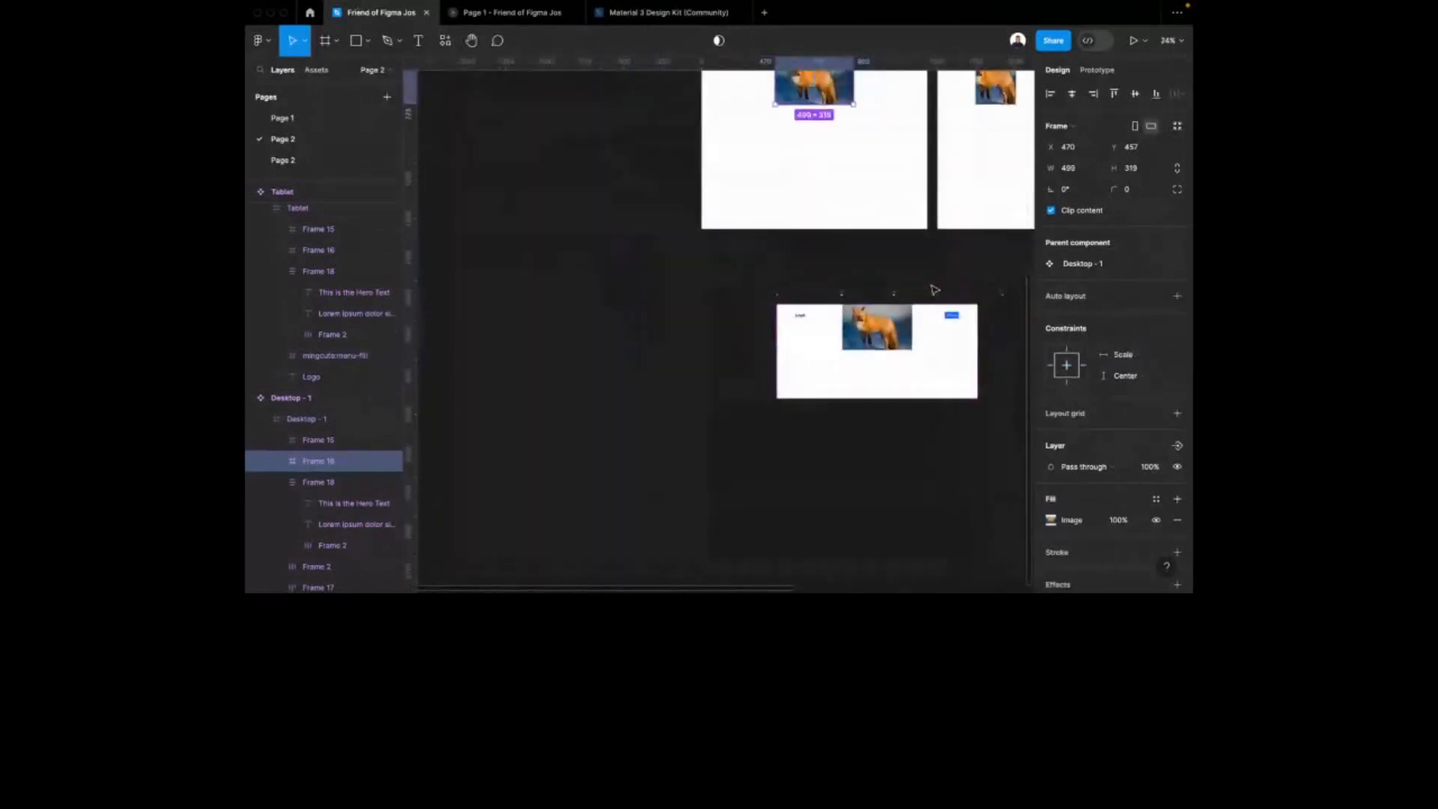
{"action": "scroll", "coordinate": [899, 296], "scroll_direction": "up", "scroll_amount": 4}
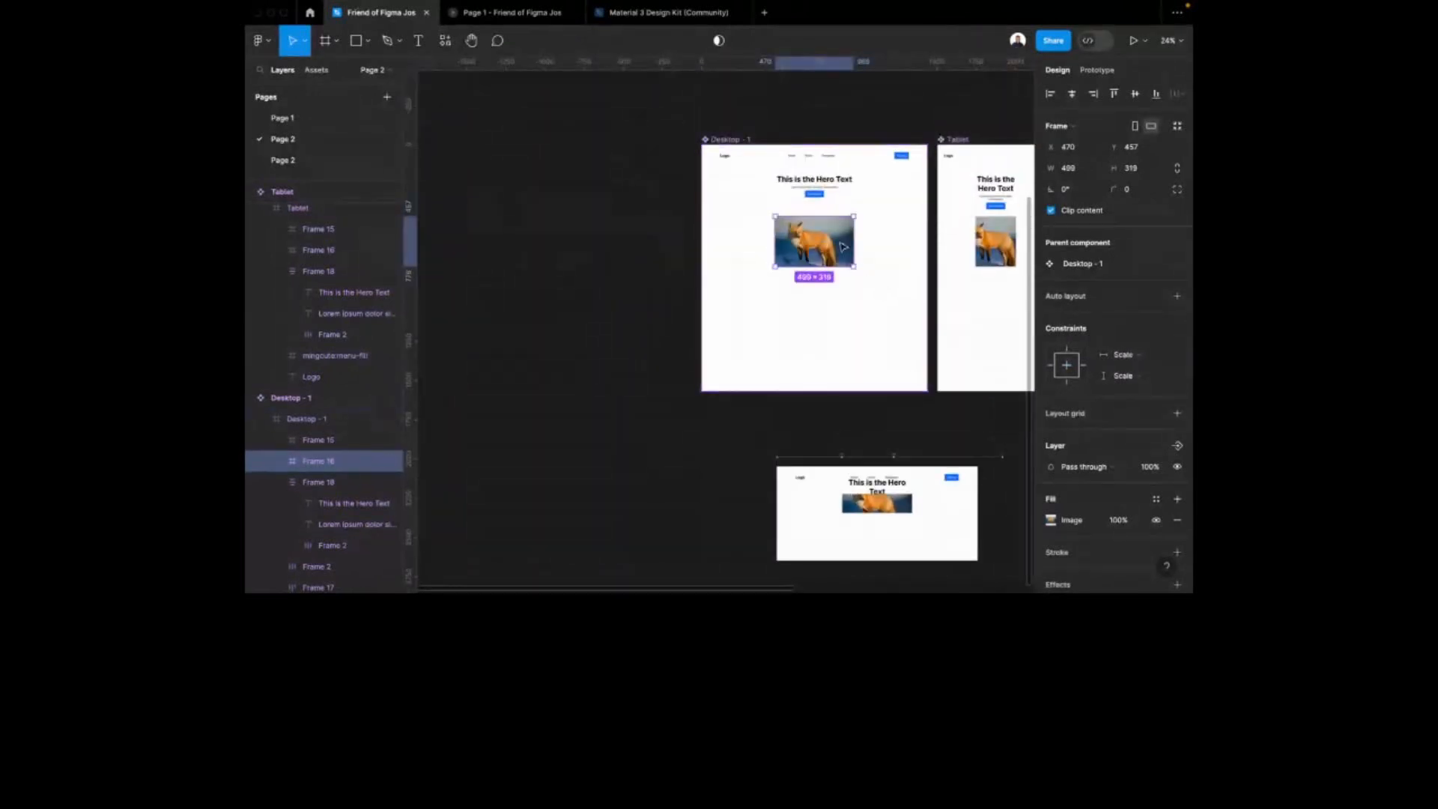
Set both the horizontal and vertical constraints of the Desktop - 1 fox image to Center
{"action": "left_click", "coordinate": [1142, 355]}
{"action": "left_click", "coordinate": [1144, 344]}
{"action": "left_click", "coordinate": [1140, 376]}
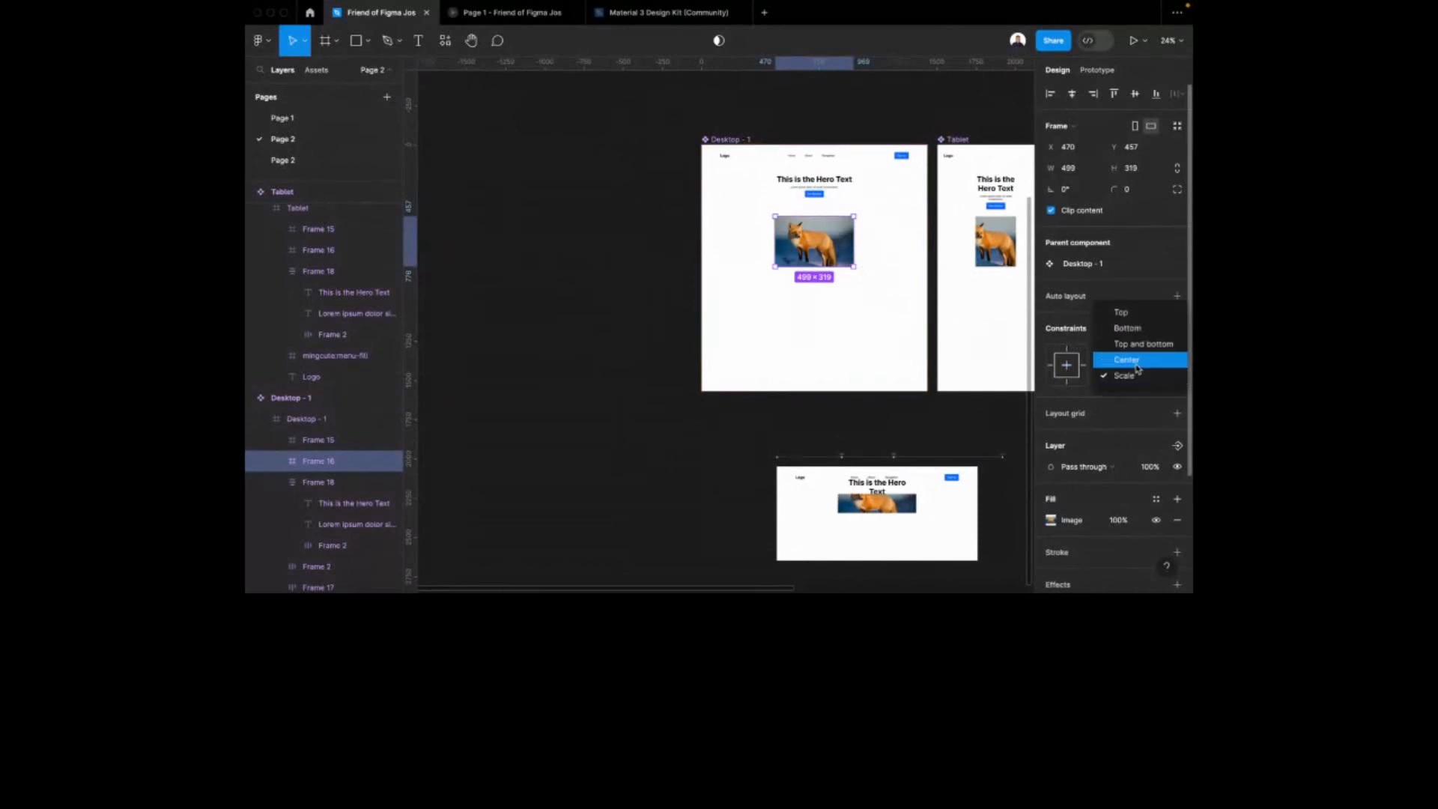
{"action": "left_click", "coordinate": [1135, 357]}
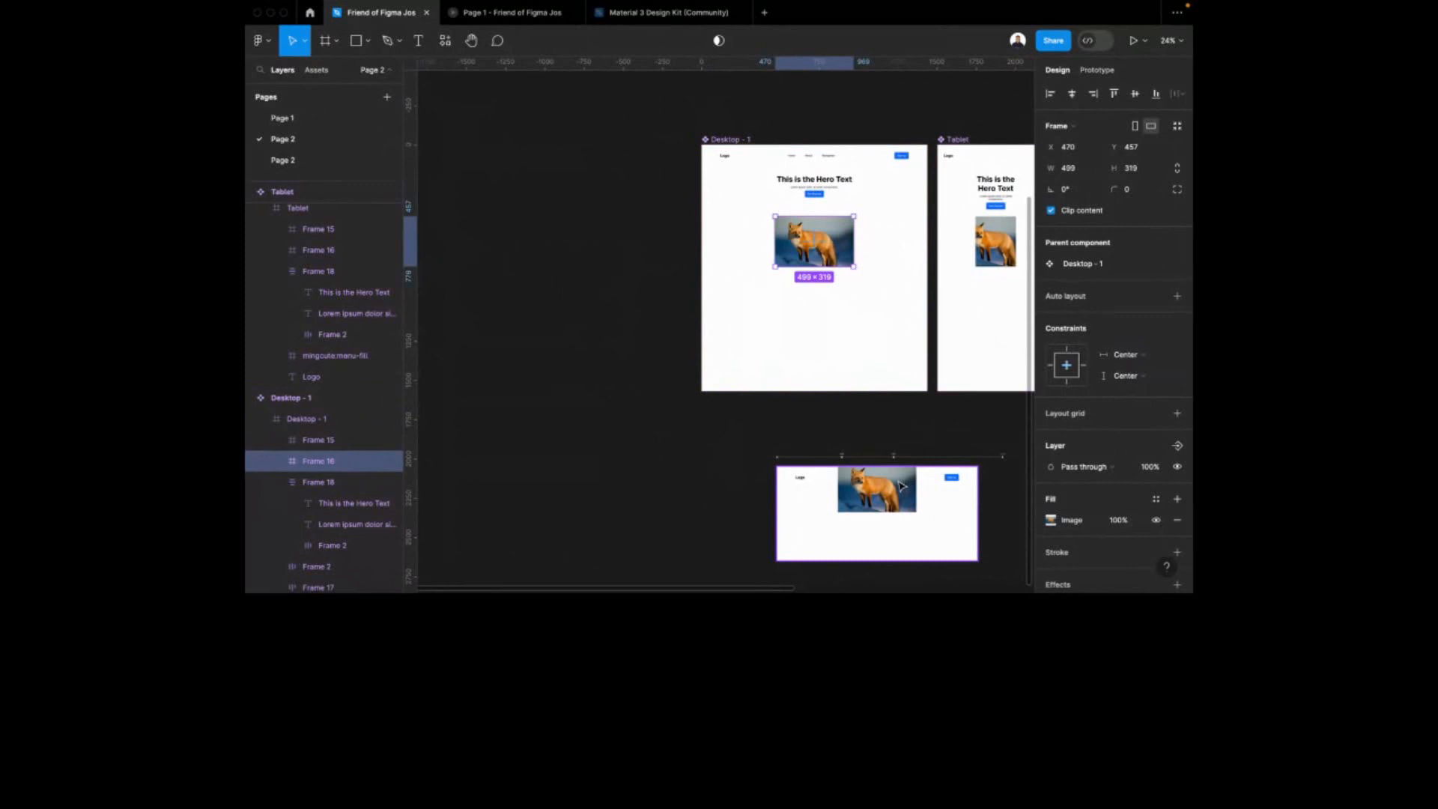
Move the Desktop - 1 fox image down to about Y 785, and undo a trial deletion of it
{"action": "scroll", "coordinate": [901, 487], "scroll_direction": "up", "scroll_amount": 2}
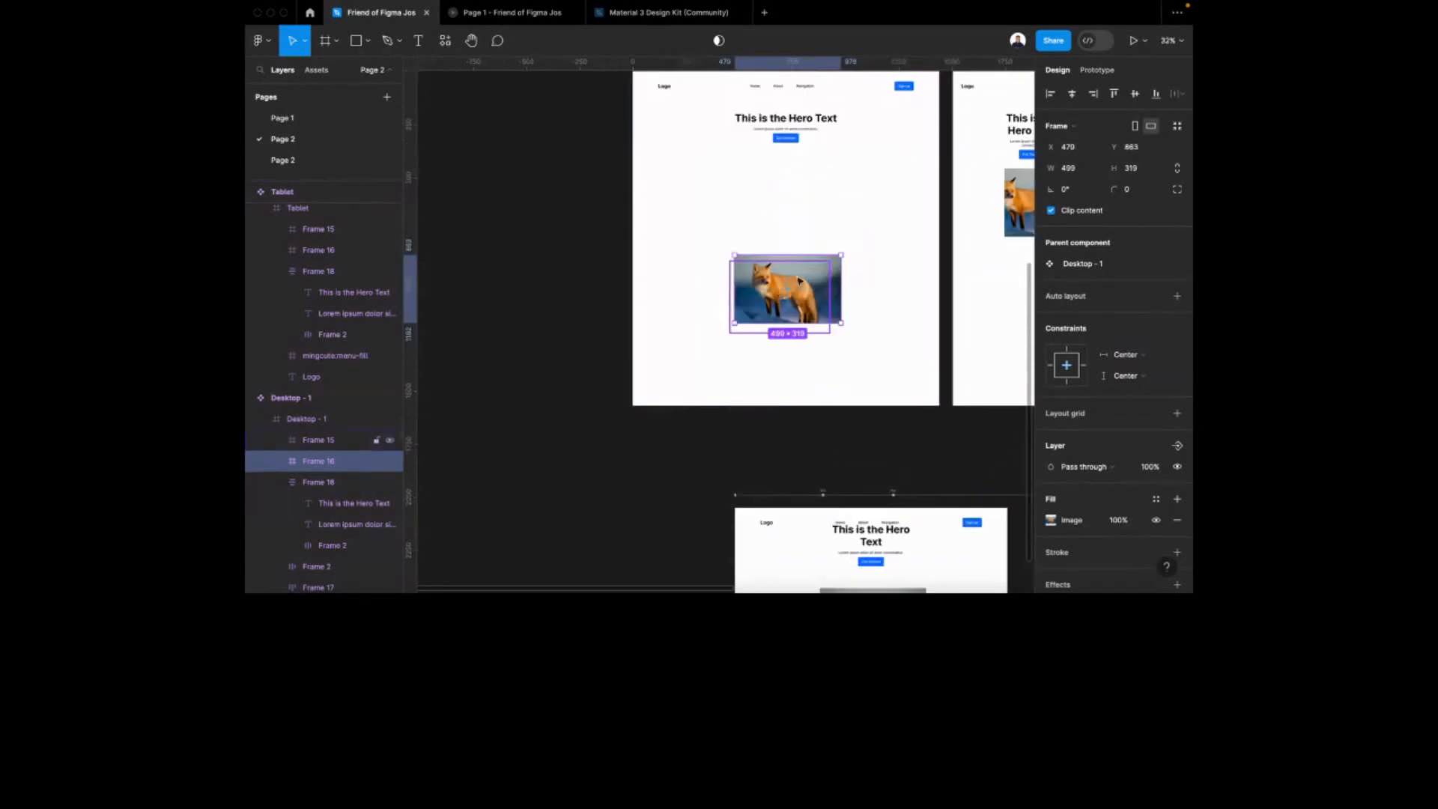
{"action": "scroll", "coordinate": [835, 154], "scroll_direction": "down", "scroll_amount": 2}
{"action": "key", "text": "Delete"}
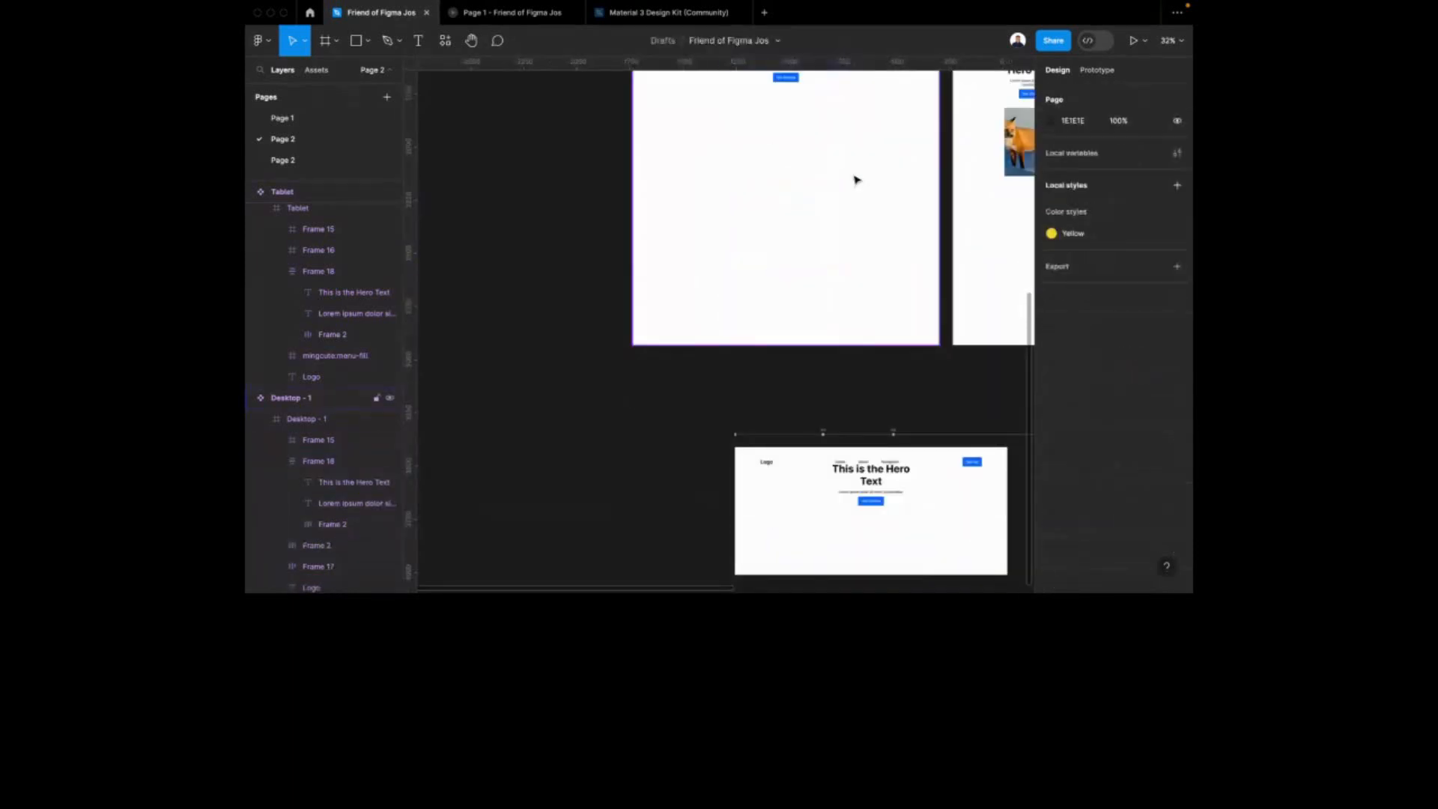
{"action": "key", "text": "ctrl+z"}
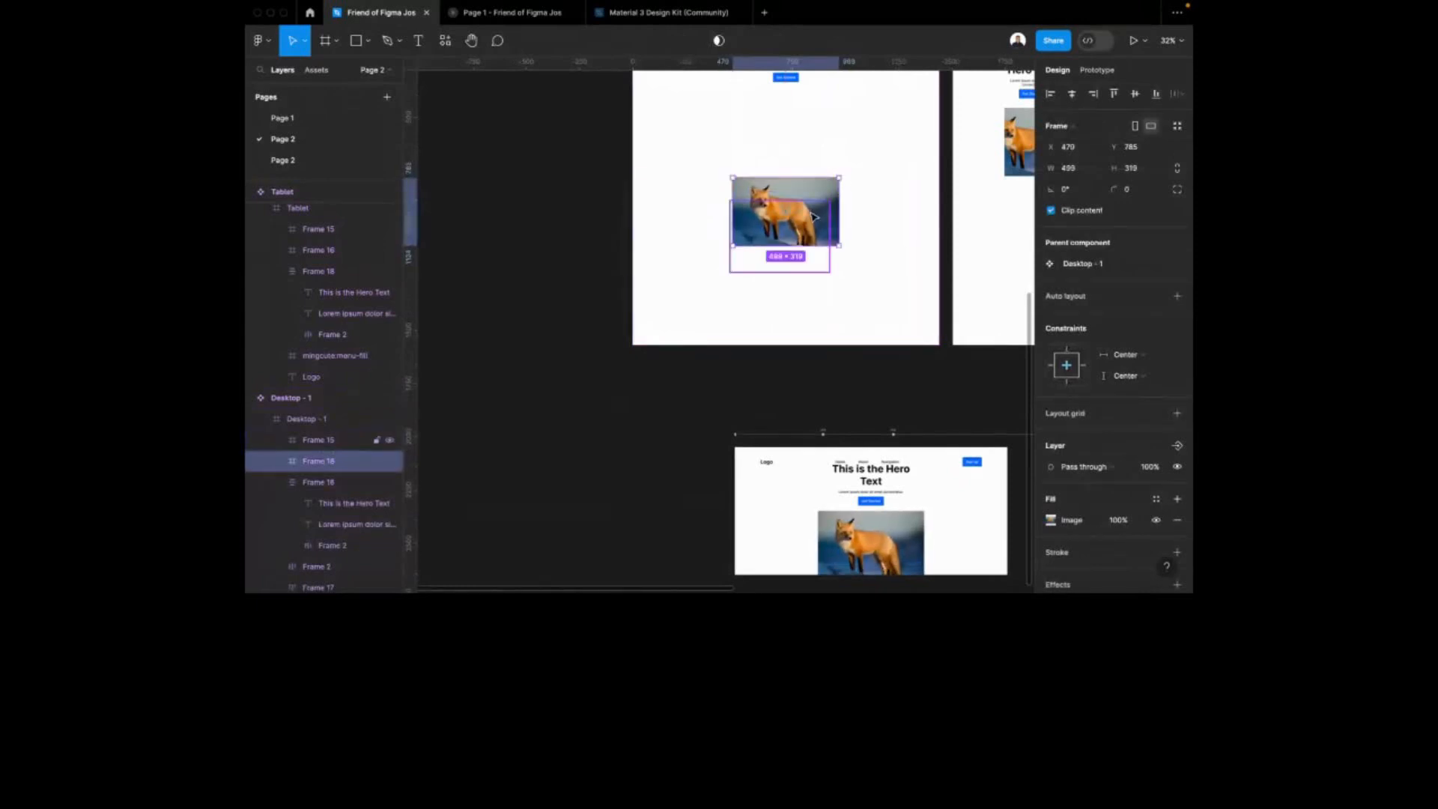
Delete the empty Frame 15 layer overlapping the fox image in the Desktop - 1 frame
{"action": "scroll", "coordinate": [834, 193], "scroll_direction": "up", "scroll_amount": 3}
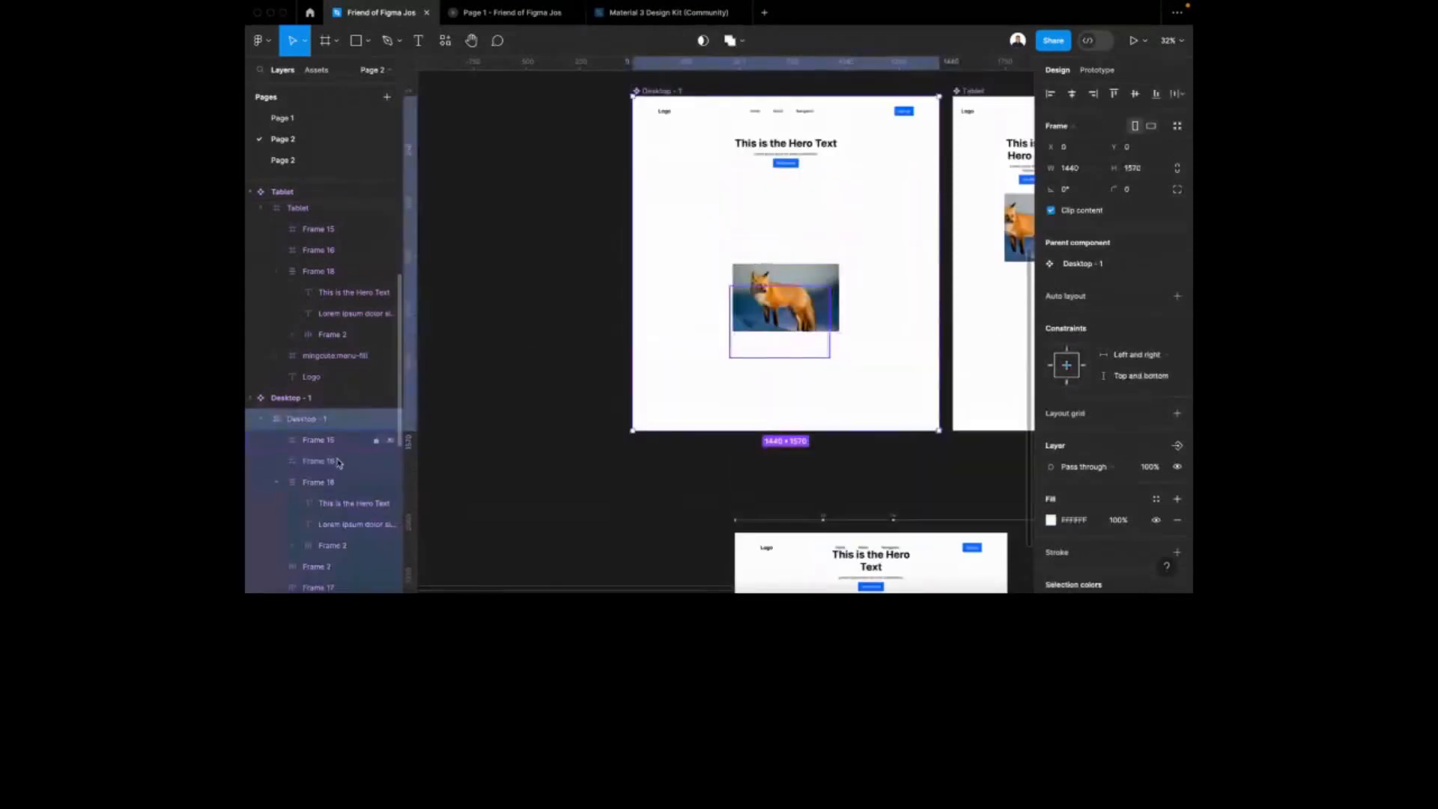
{"action": "left_click", "coordinate": [324, 482]}
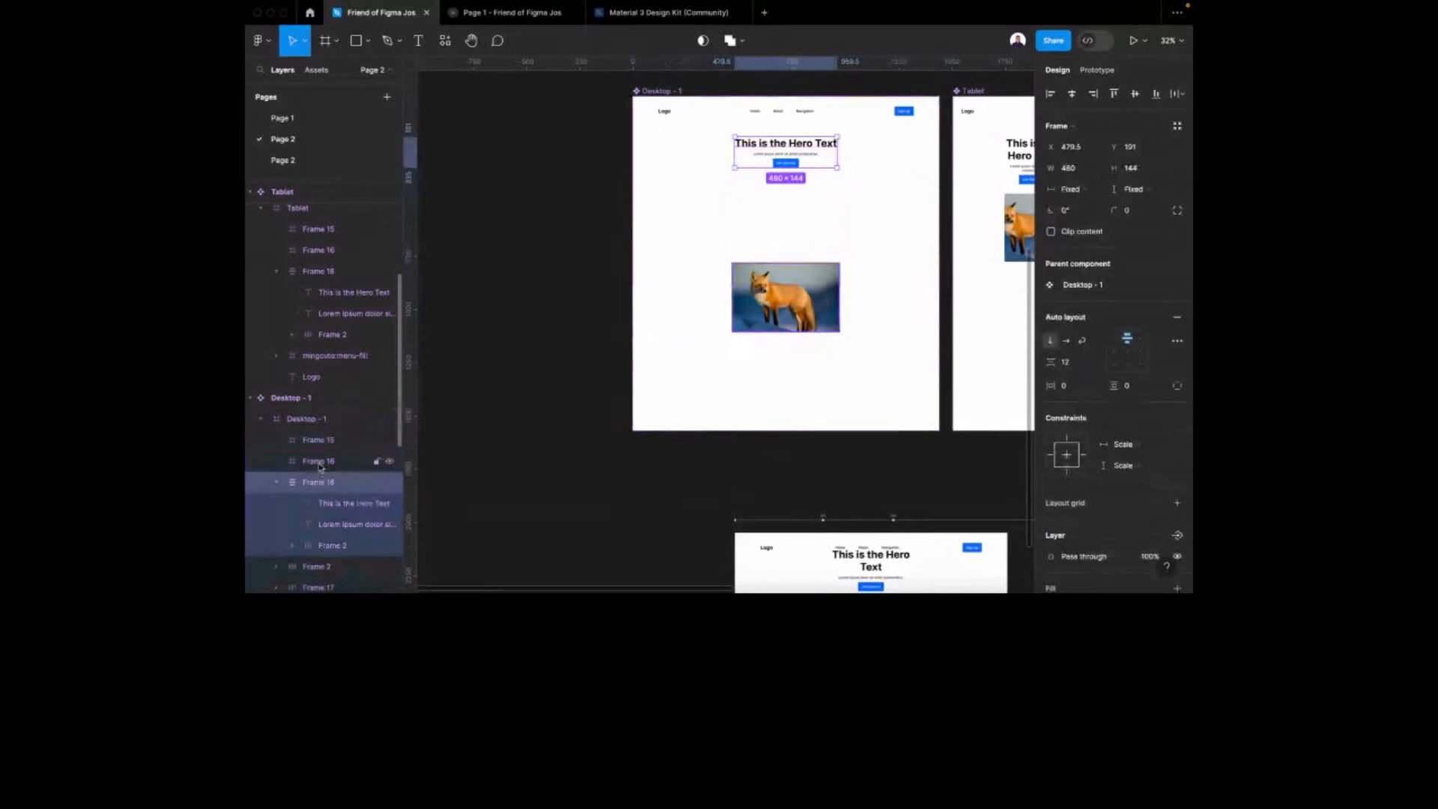
{"action": "left_click", "coordinate": [324, 458]}
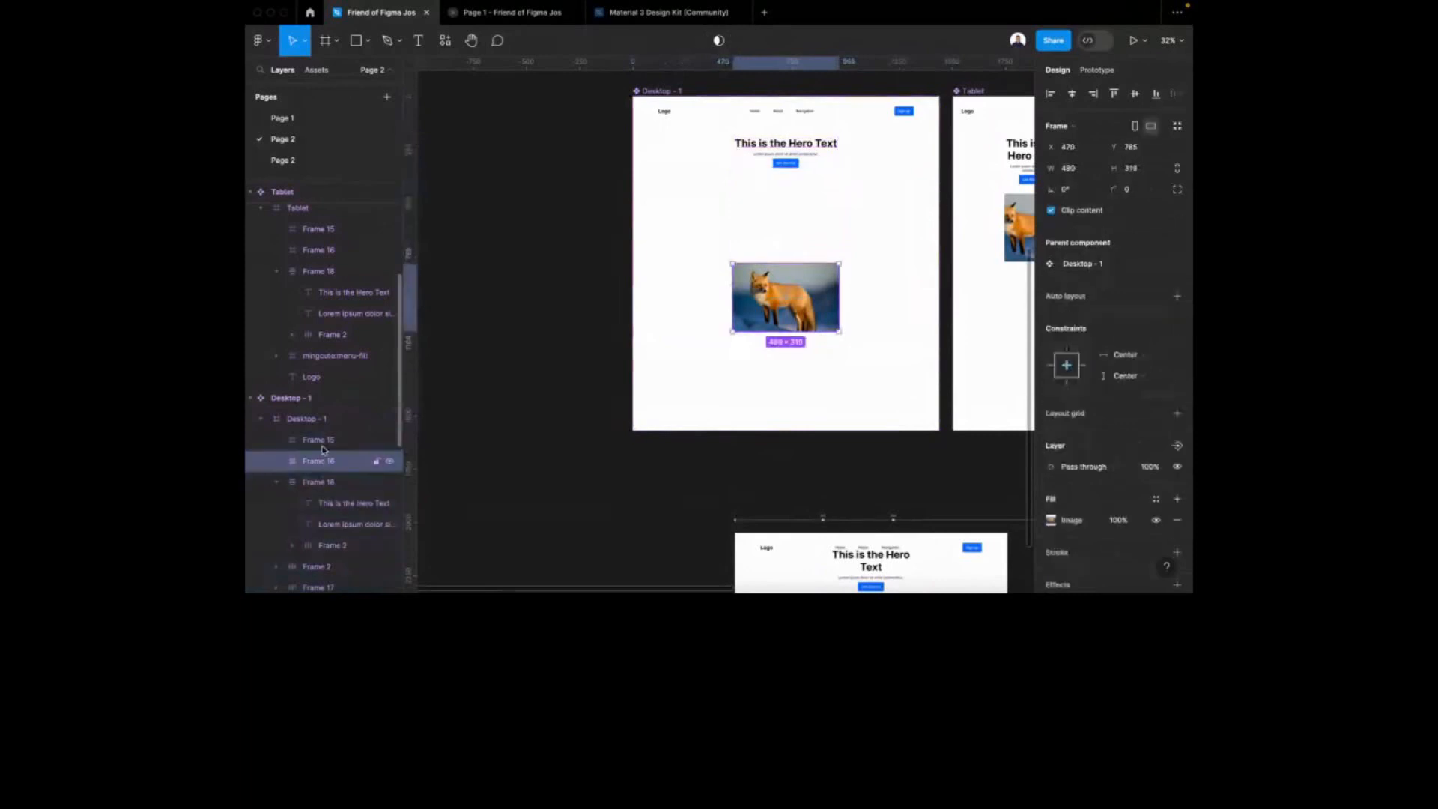
{"action": "left_click", "coordinate": [323, 442]}
{"action": "key", "text": "Delete"}
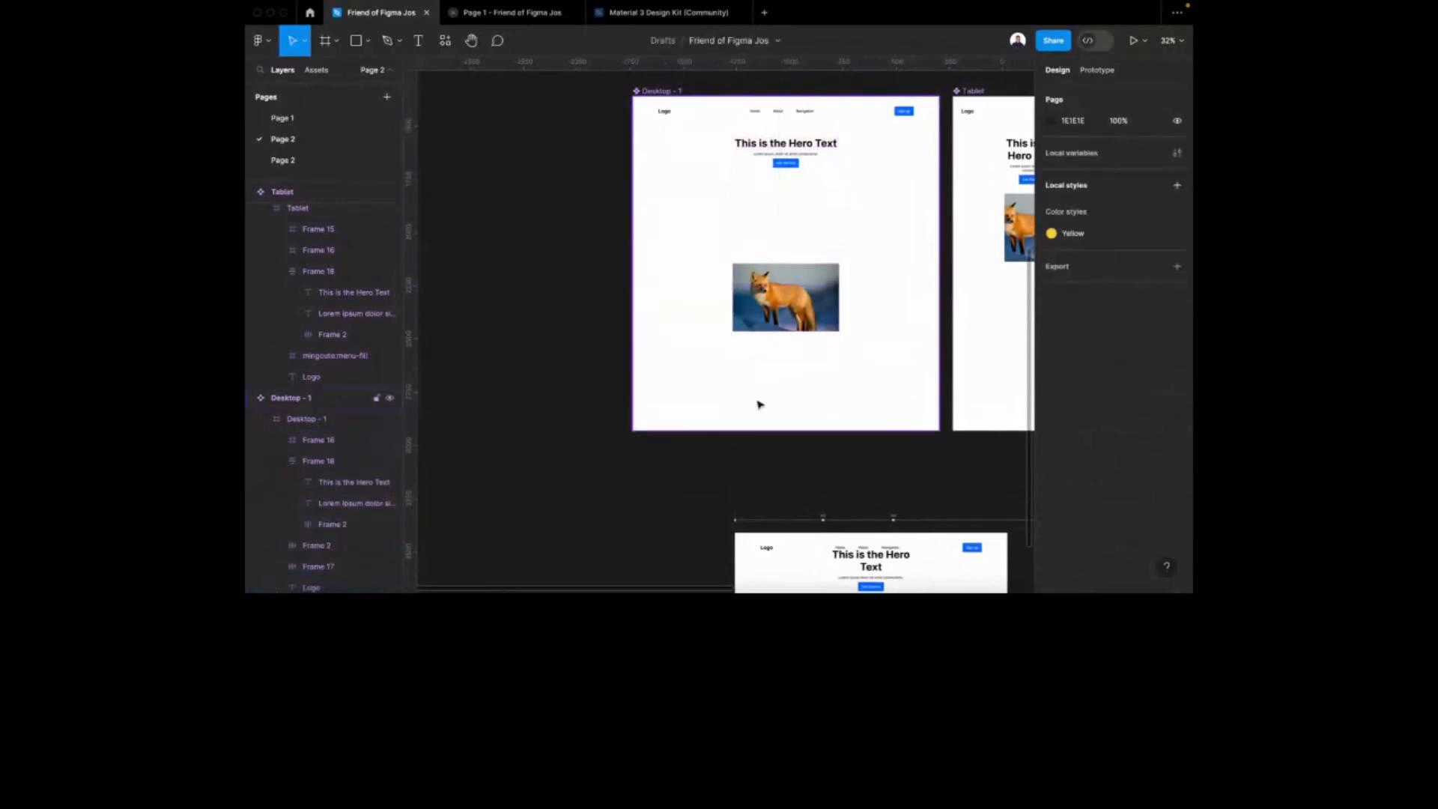
Move the fox image up in the Desktop - 1 frame to about X 471, Y 590
{"action": "scroll", "coordinate": [818, 322], "scroll_direction": "down", "scroll_amount": 2}
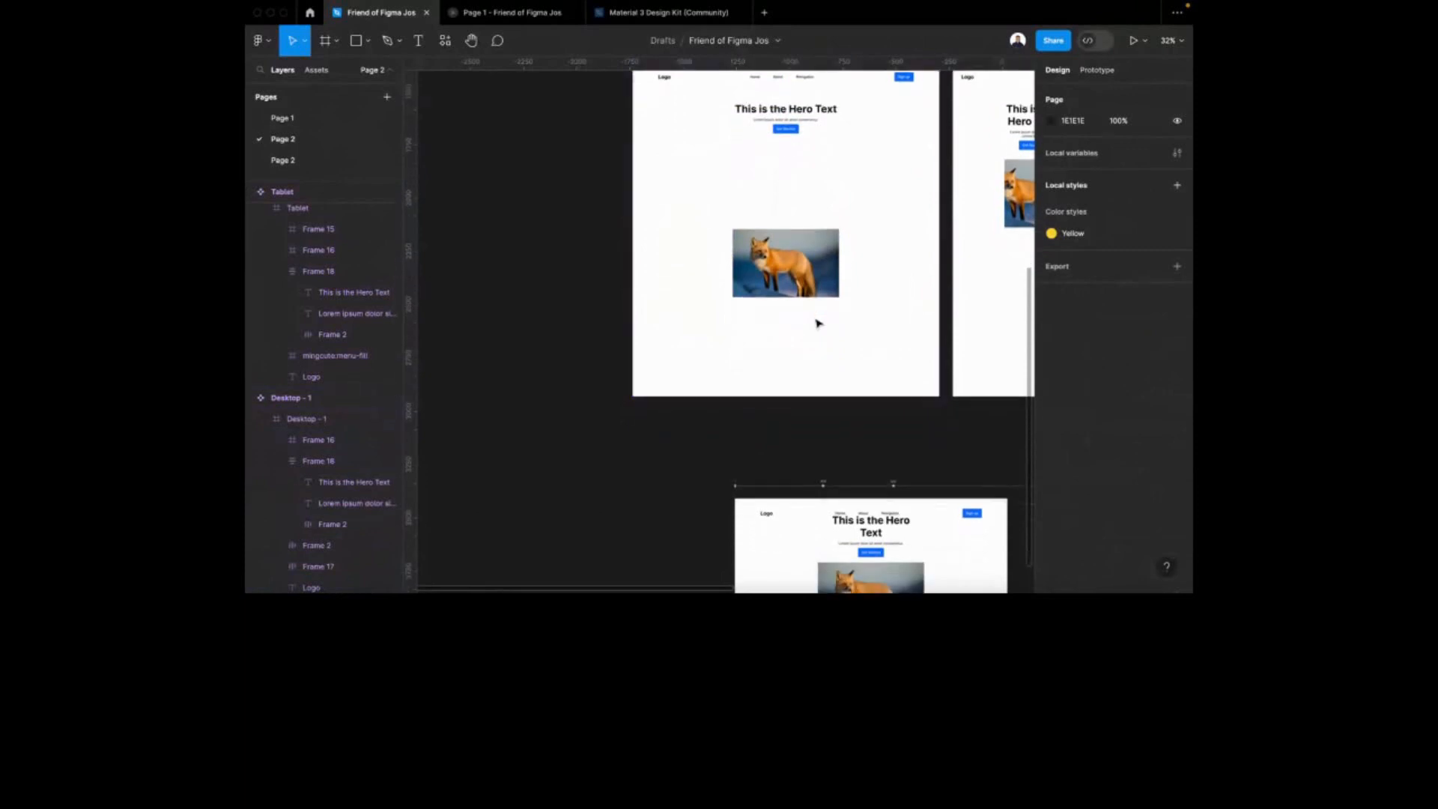
{"action": "scroll", "coordinate": [817, 318], "scroll_direction": "up", "scroll_amount": 2}
{"action": "left_click", "coordinate": [812, 310]}
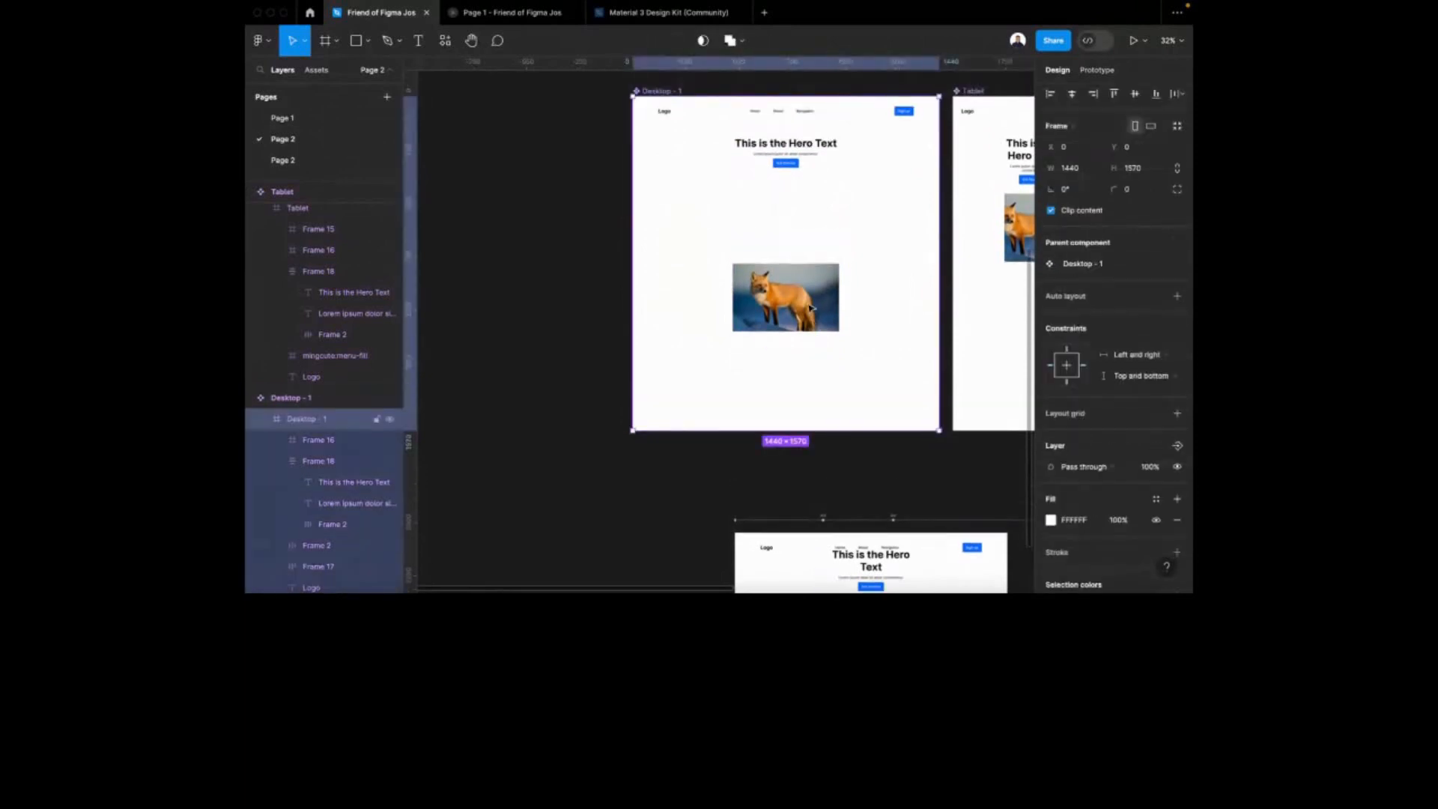
{"action": "left_click", "coordinate": [813, 307]}
{"action": "left_click_drag", "start_coordinate": [813, 307], "coordinate": [837, 253]}
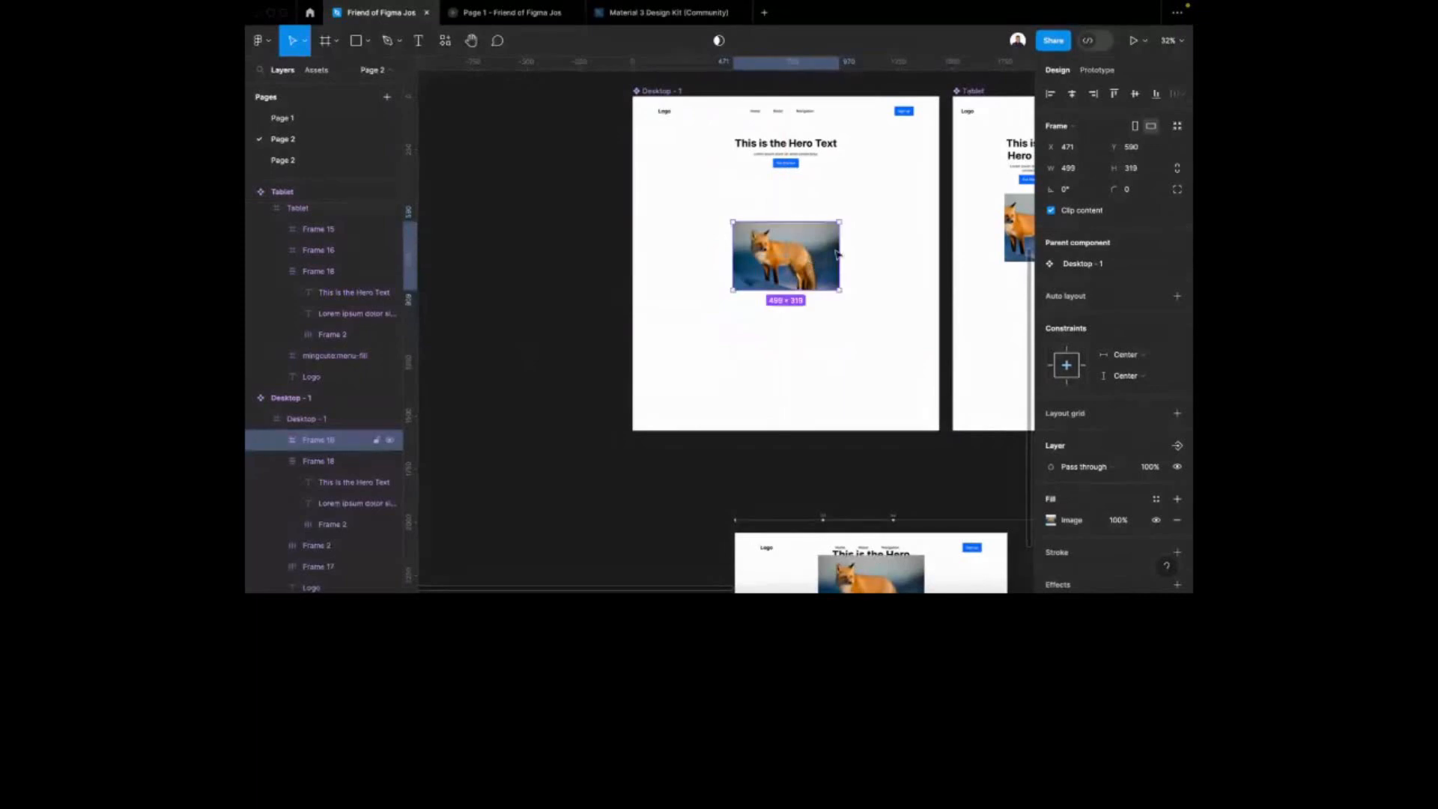
{"action": "scroll", "coordinate": [865, 262], "scroll_direction": "down", "scroll_amount": 2}
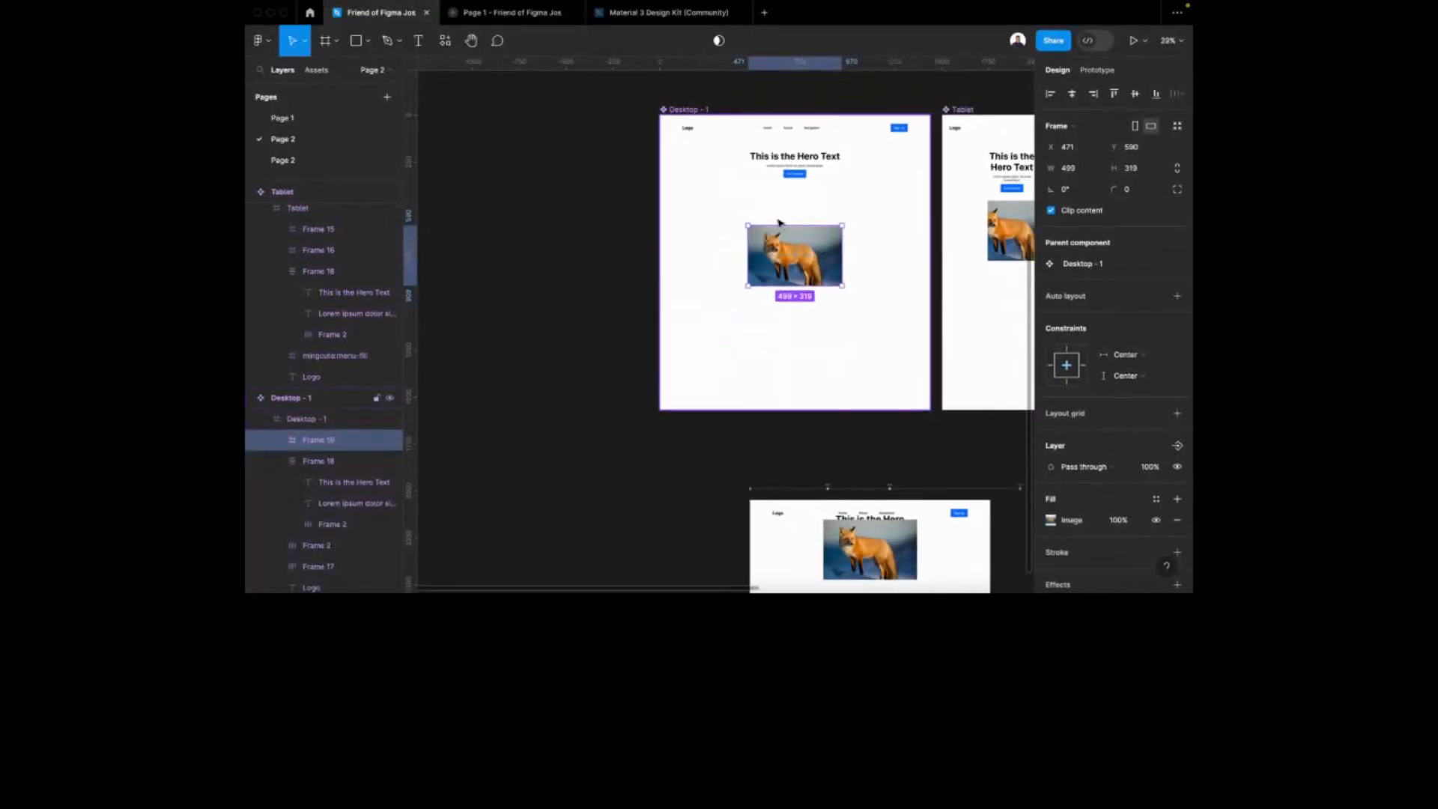
Draw a 512 × 239 frame below the fox image in the Desktop - 1 frame
{"action": "left_click", "coordinate": [825, 323]}
{"action": "key", "text": "f"}
{"action": "left_click_drag", "start_coordinate": [750, 308], "coordinate": [848, 357]}
{"action": "scroll", "coordinate": [826, 309], "scroll_direction": "up", "scroll_amount": 2}
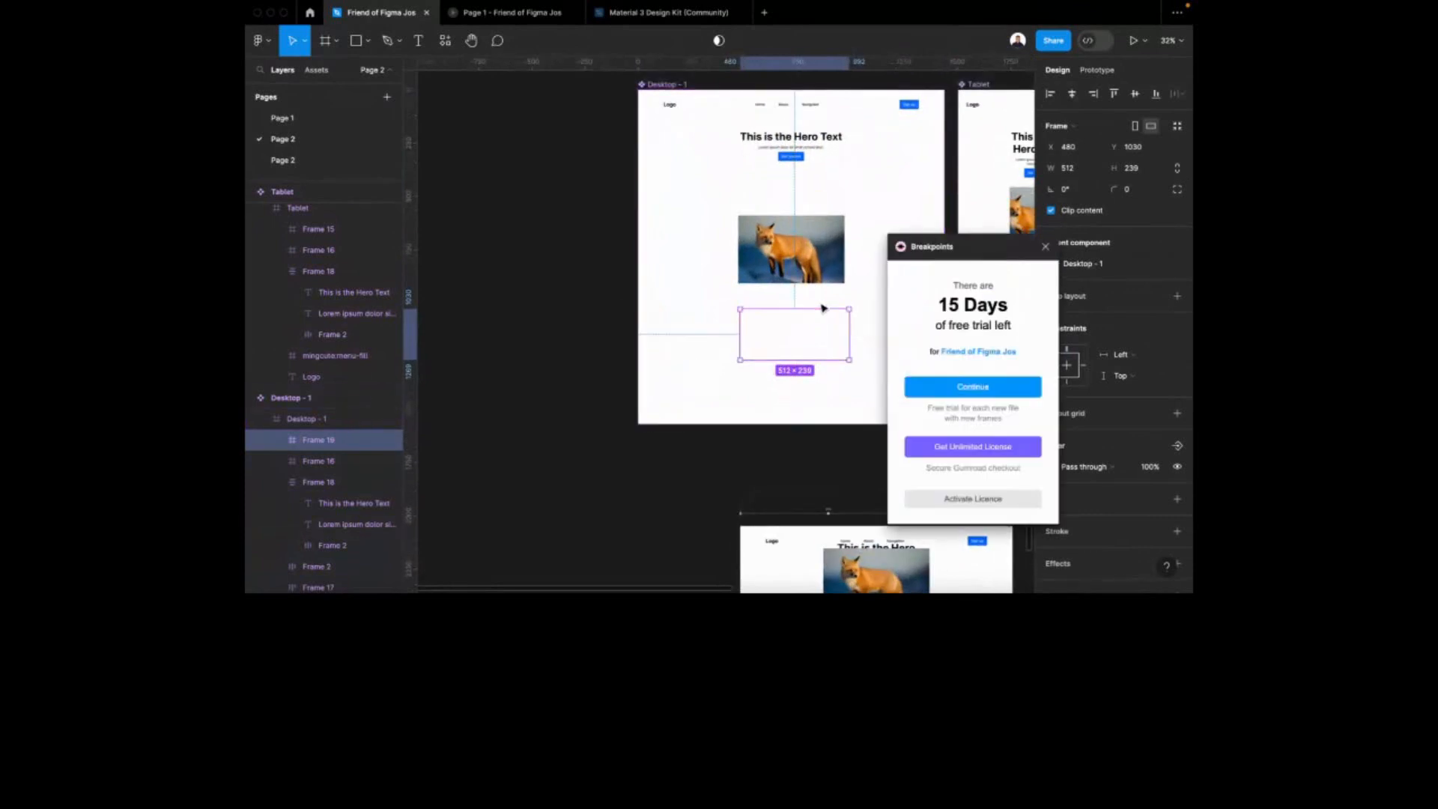
Dismiss the Breakpoints dialog, then find and run the Unsplash plugin with the new frame selected
{"action": "left_click", "coordinate": [1044, 247]}
{"action": "key", "text": "shift+i"}
{"action": "type", "text": "uns"}
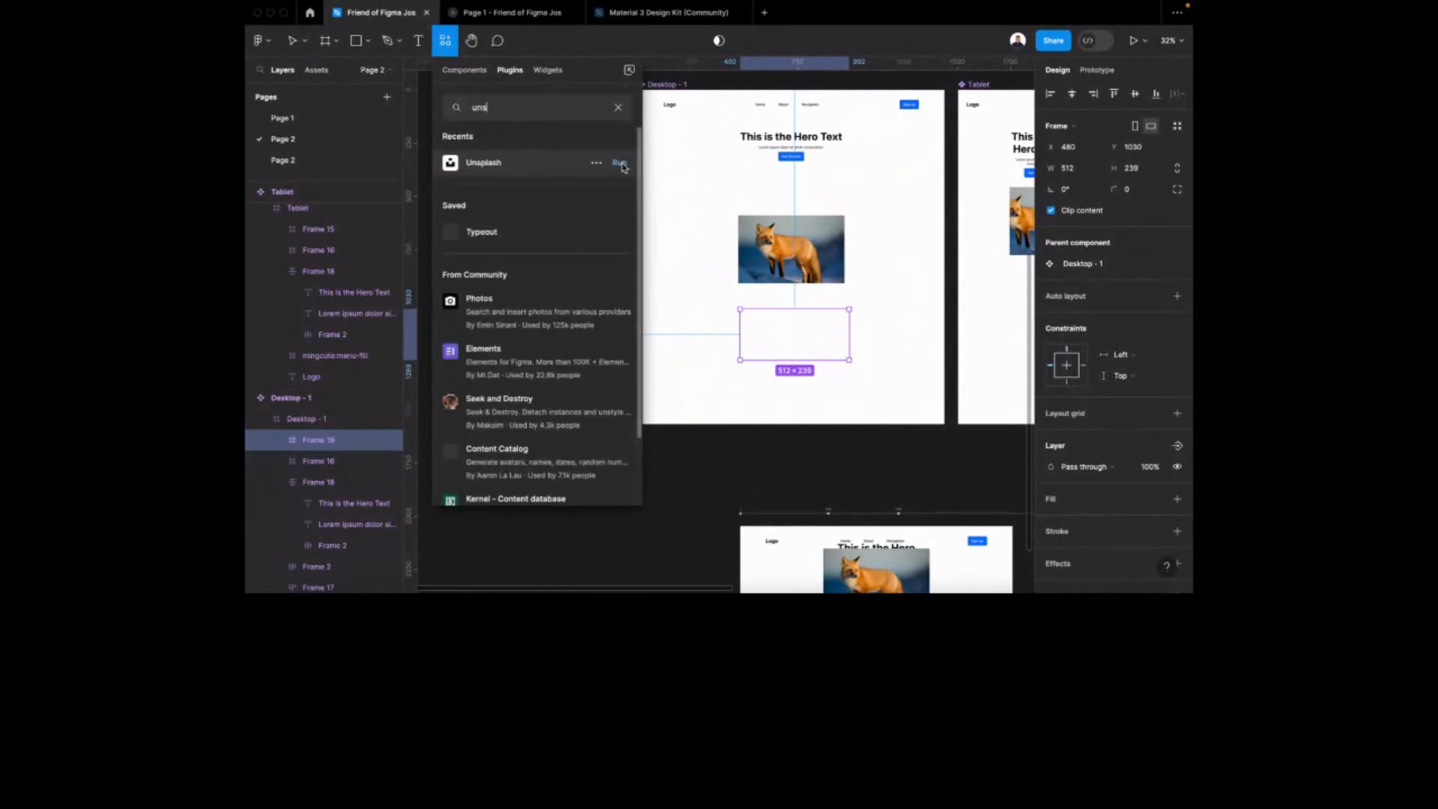
{"action": "left_click", "coordinate": [620, 163]}
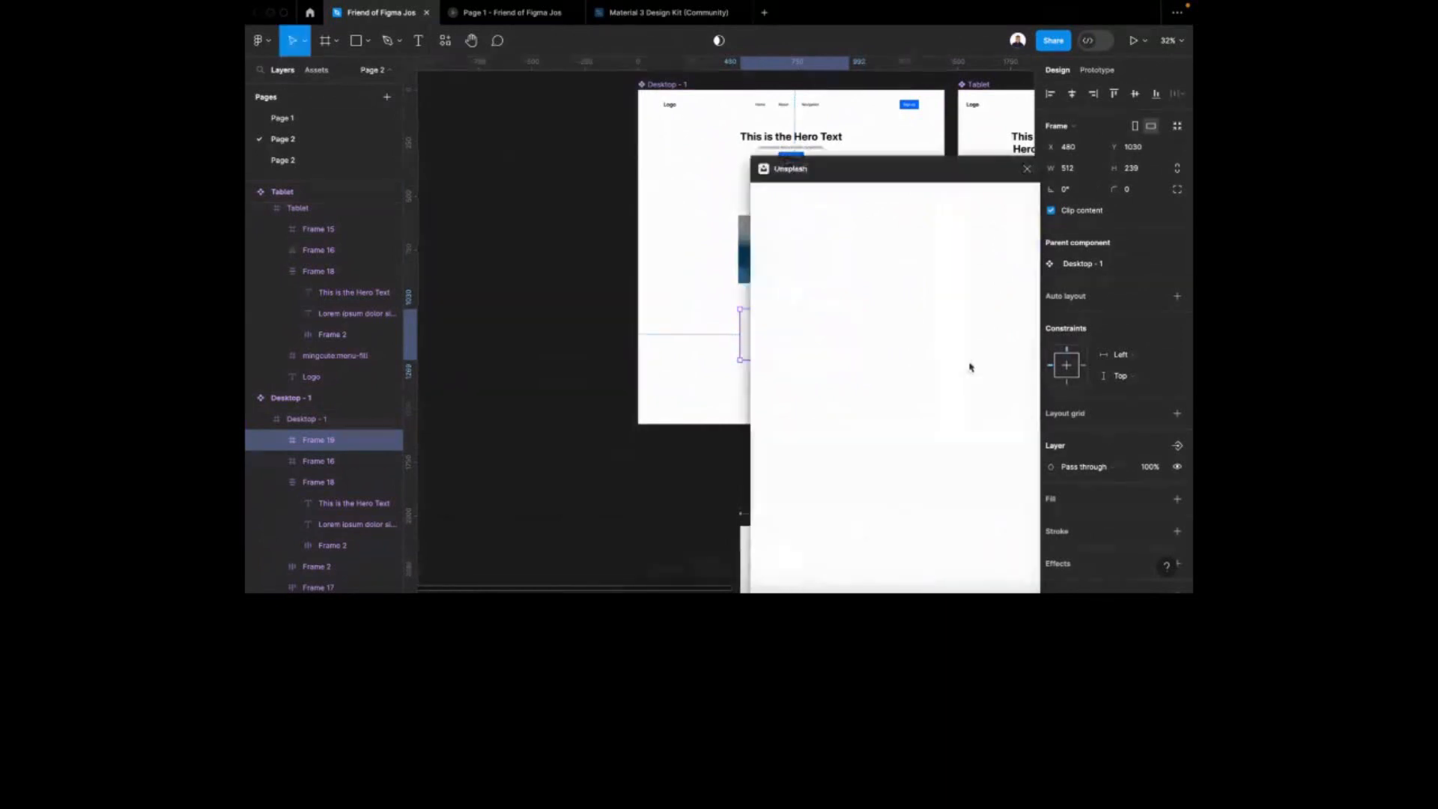
Fill the new frame with the orange parrot photo from Unsplash's animal images
{"action": "left_click", "coordinate": [826, 278]}
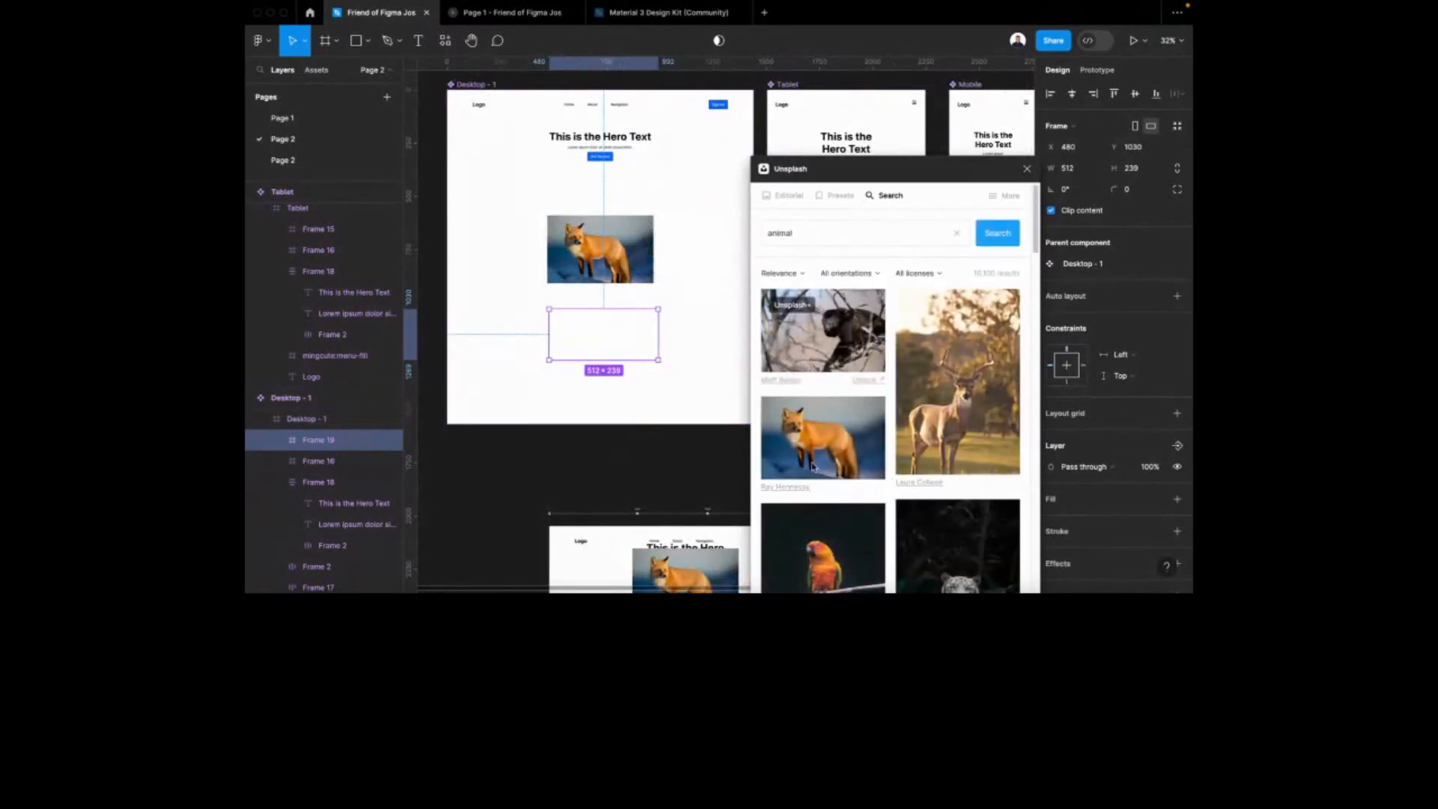
{"action": "scroll", "coordinate": [824, 469], "scroll_direction": "down", "scroll_amount": 5}
{"action": "left_click", "coordinate": [828, 386]}
{"action": "scroll", "coordinate": [693, 248], "scroll_direction": "down", "scroll_amount": 2}
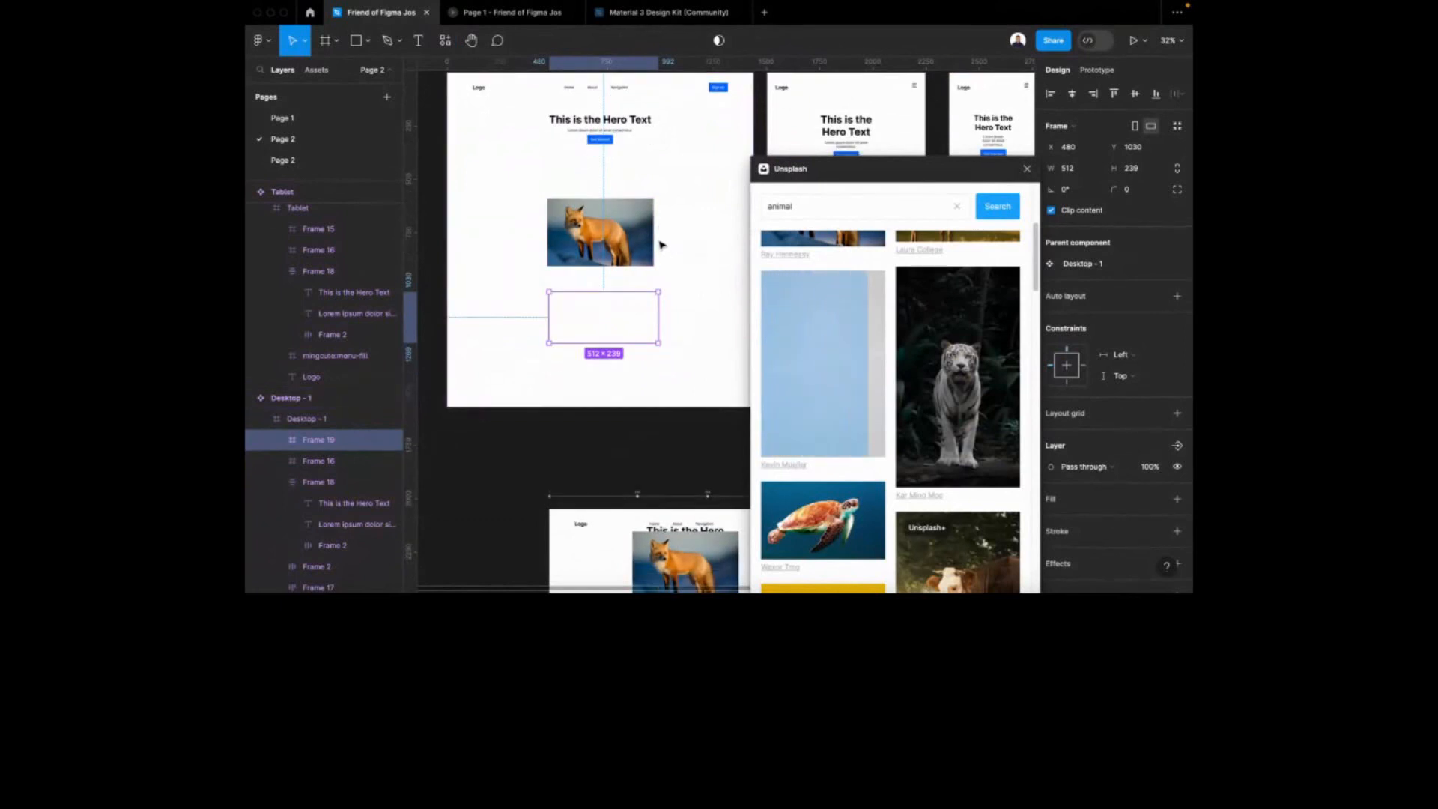
{"action": "scroll", "coordinate": [638, 297], "scroll_direction": "down", "scroll_amount": 2}
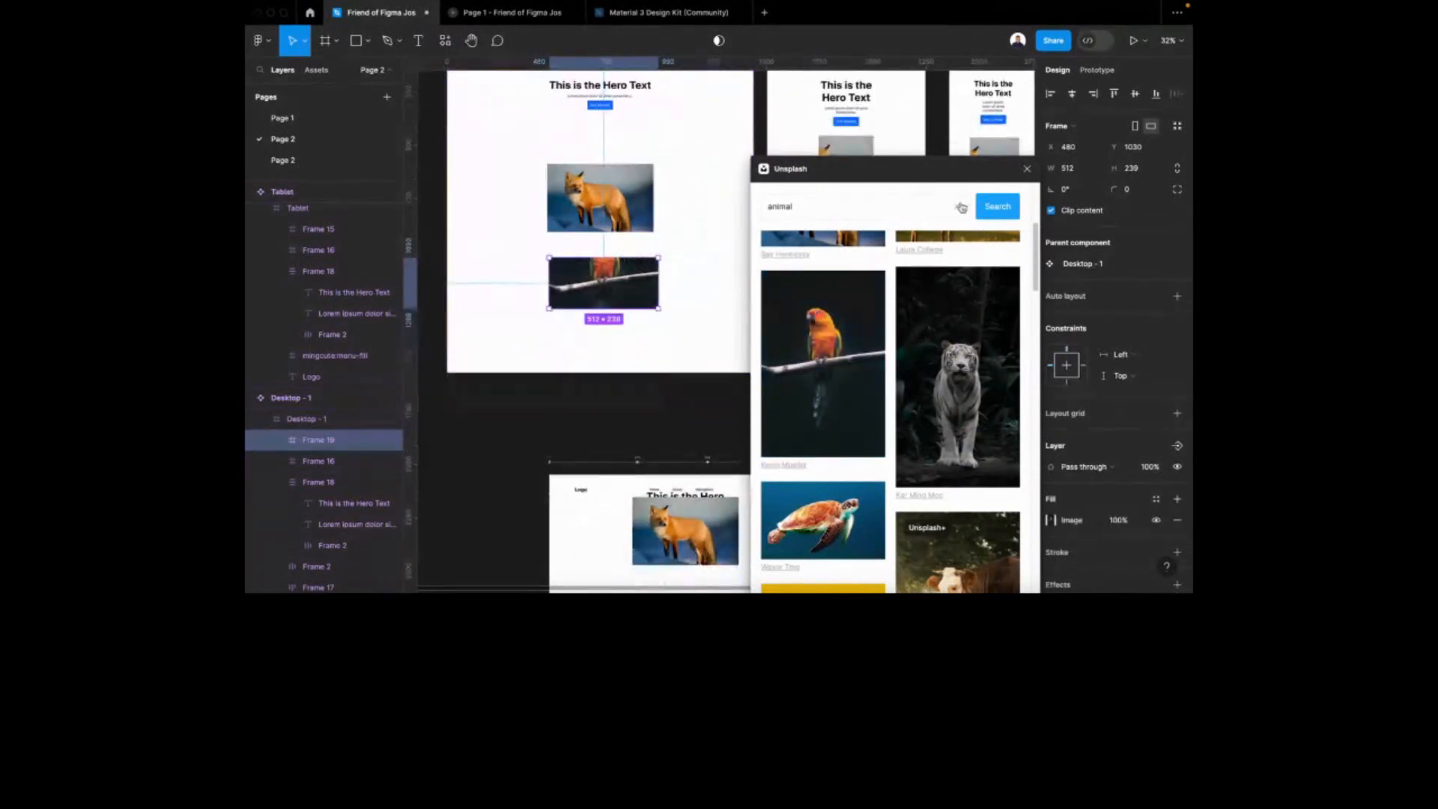
Enlarge the parrot image frame to 512 × 439, close Unsplash, and delete the parrot frame
{"action": "left_click_drag", "start_coordinate": [603, 308], "coordinate": [619, 373]}
{"action": "scroll", "coordinate": [621, 258], "scroll_direction": "up", "scroll_amount": 2}
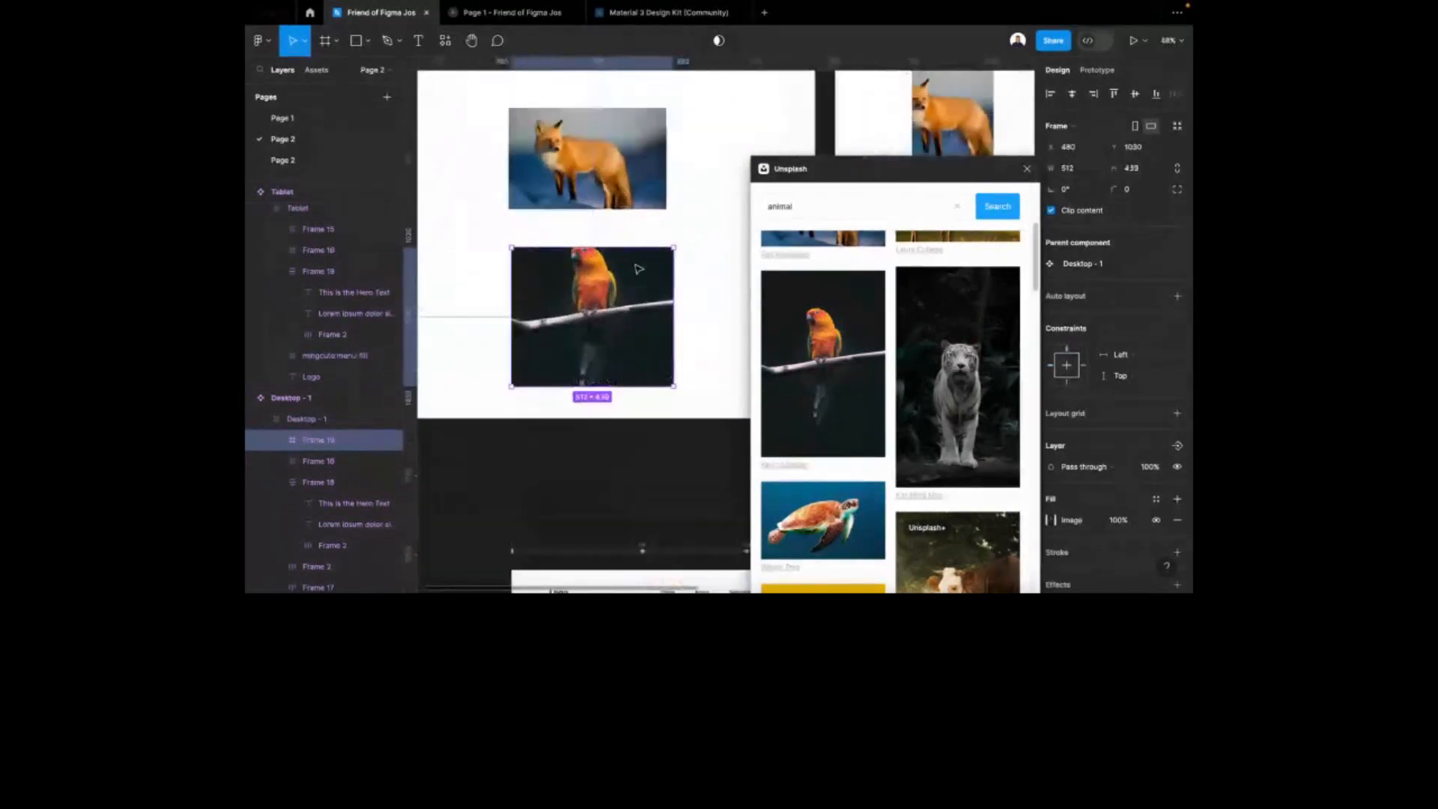
{"action": "left_click", "coordinate": [1027, 168]}
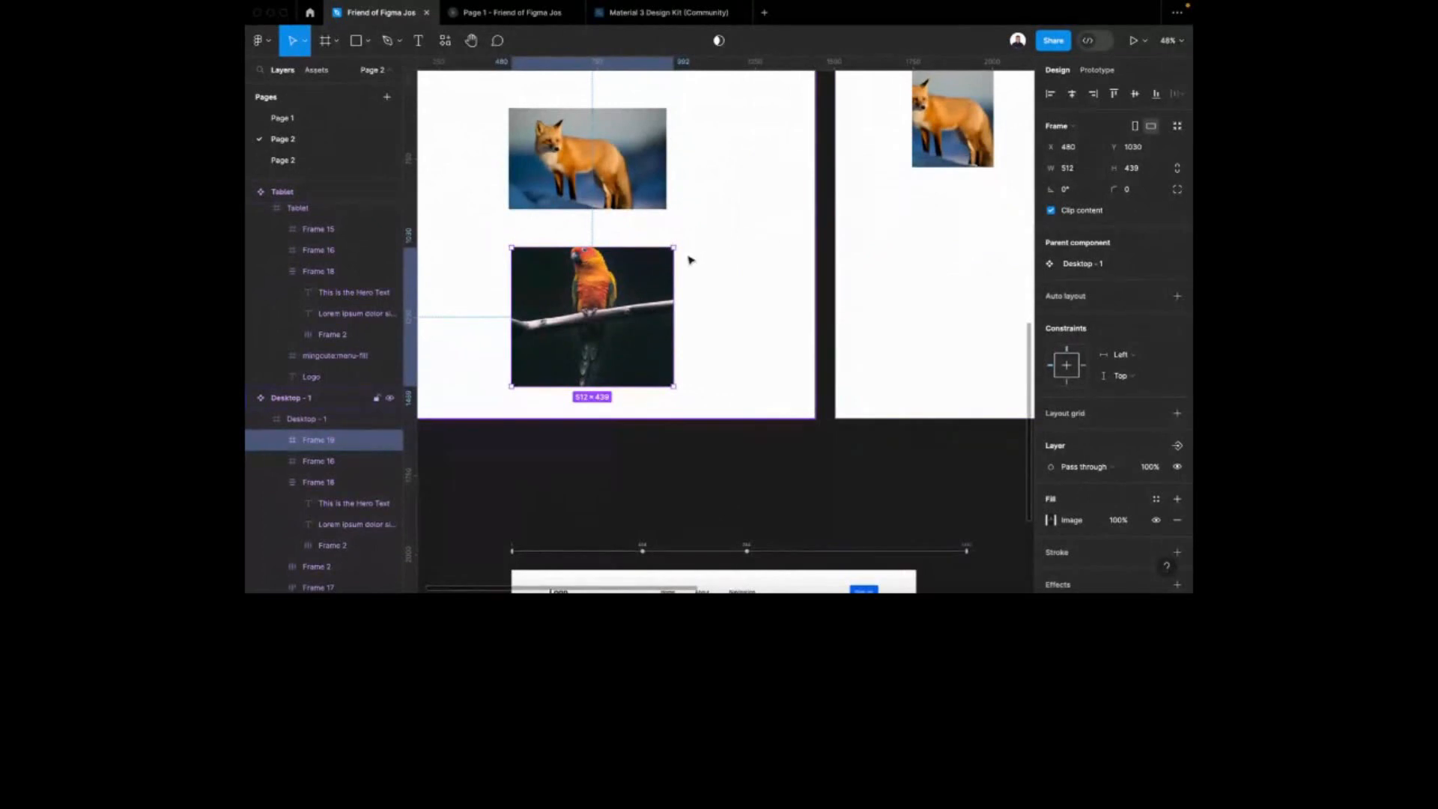
{"action": "key", "text": "Delete"}
Move the fox image down in the Desktop - 1 frame to about X 479, Y 755
{"action": "scroll", "coordinate": [621, 202], "scroll_direction": "up", "scroll_amount": 4}
{"action": "scroll", "coordinate": [622, 217], "scroll_direction": "down", "scroll_amount": 1}
{"action": "left_click", "coordinate": [615, 422]}
{"action": "left_click", "coordinate": [613, 422]}
{"action": "left_click", "coordinate": [613, 422]}
{"action": "scroll", "coordinate": [678, 360], "scroll_direction": "down", "scroll_amount": 5}
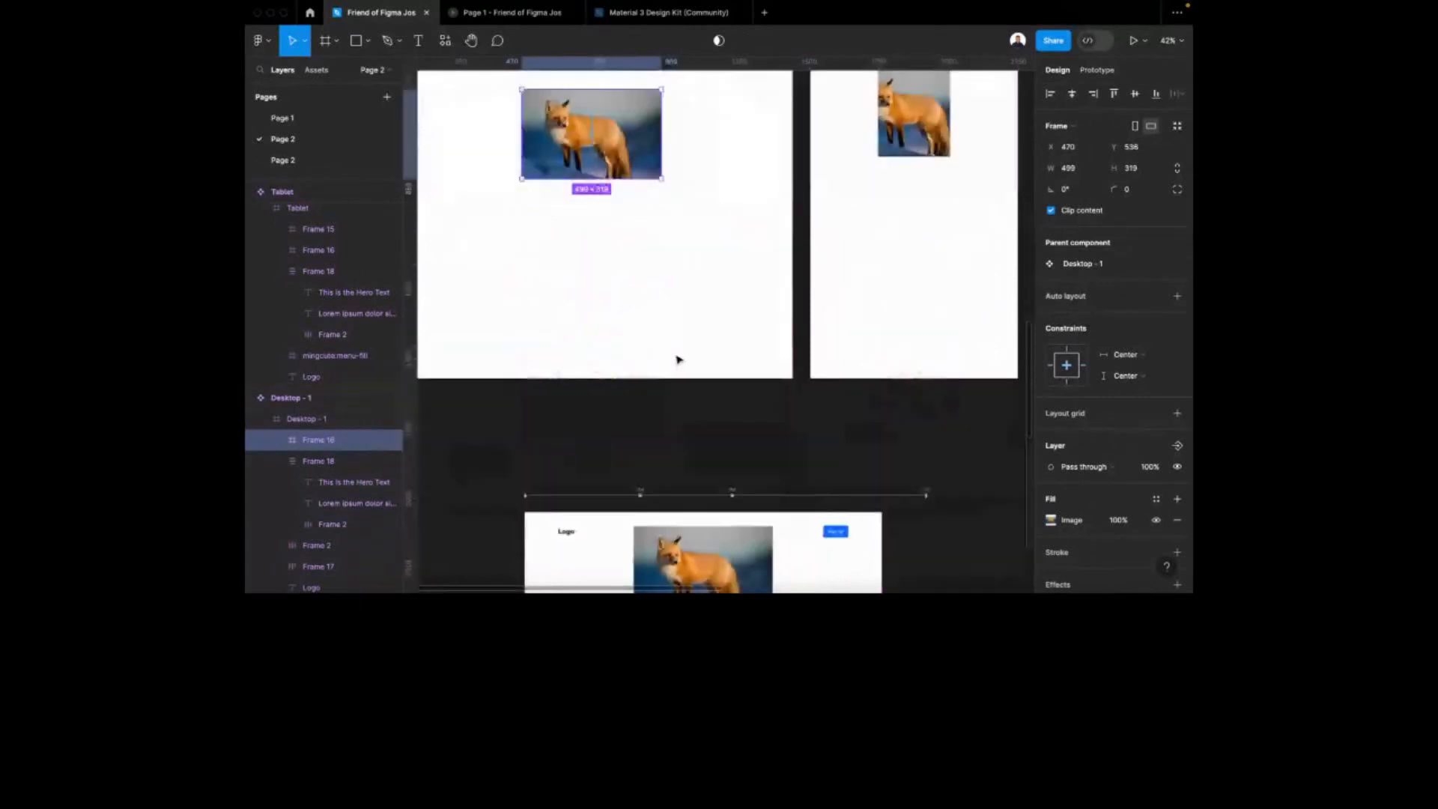
{"action": "scroll", "coordinate": [678, 360], "scroll_direction": "up", "scroll_amount": 1}
{"action": "scroll", "coordinate": [587, 189], "scroll_direction": "down", "scroll_amount": 2}
{"action": "left_click_drag", "start_coordinate": [590, 166], "coordinate": [592, 206]}
{"action": "scroll", "coordinate": [588, 193], "scroll_direction": "down", "scroll_amount": 5}
{"action": "scroll", "coordinate": [603, 138], "scroll_direction": "up", "scroll_amount": 3}
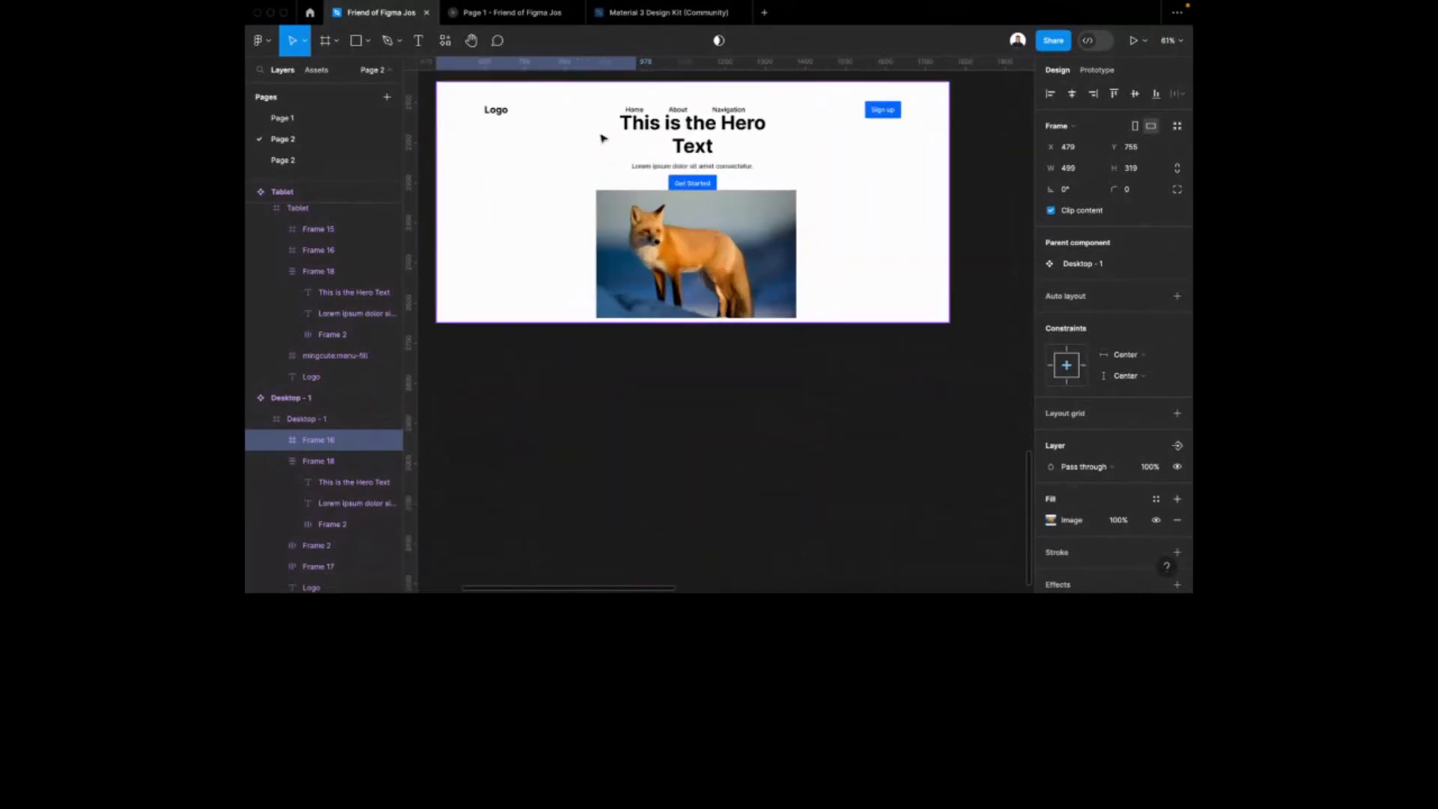
Test the Responsive Layout by narrowing it in stages to 881, 685 and 432 wide
{"action": "left_click", "coordinate": [604, 139]}
{"action": "left_click_drag", "start_coordinate": [948, 153], "coordinate": [780, 138]}
{"action": "scroll", "coordinate": [772, 173], "scroll_direction": "up", "scroll_amount": 2}
{"action": "scroll", "coordinate": [762, 187], "scroll_direction": "up", "scroll_amount": 1}
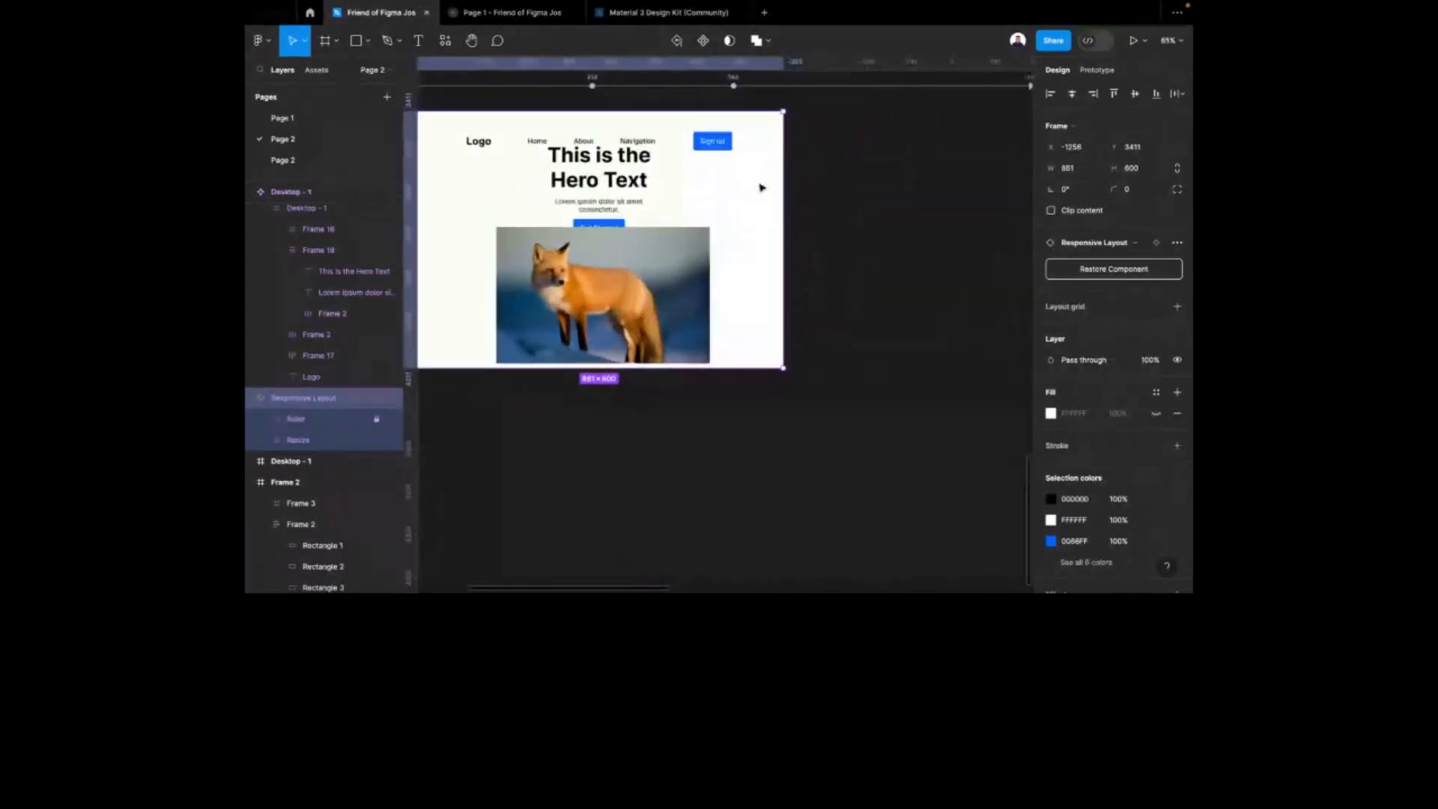
{"action": "scroll", "coordinate": [756, 164], "scroll_direction": "left", "scroll_amount": 1}
{"action": "left_click_drag", "start_coordinate": [796, 156], "coordinate": [724, 158]}
{"action": "scroll", "coordinate": [667, 156], "scroll_direction": "up", "scroll_amount": 3}
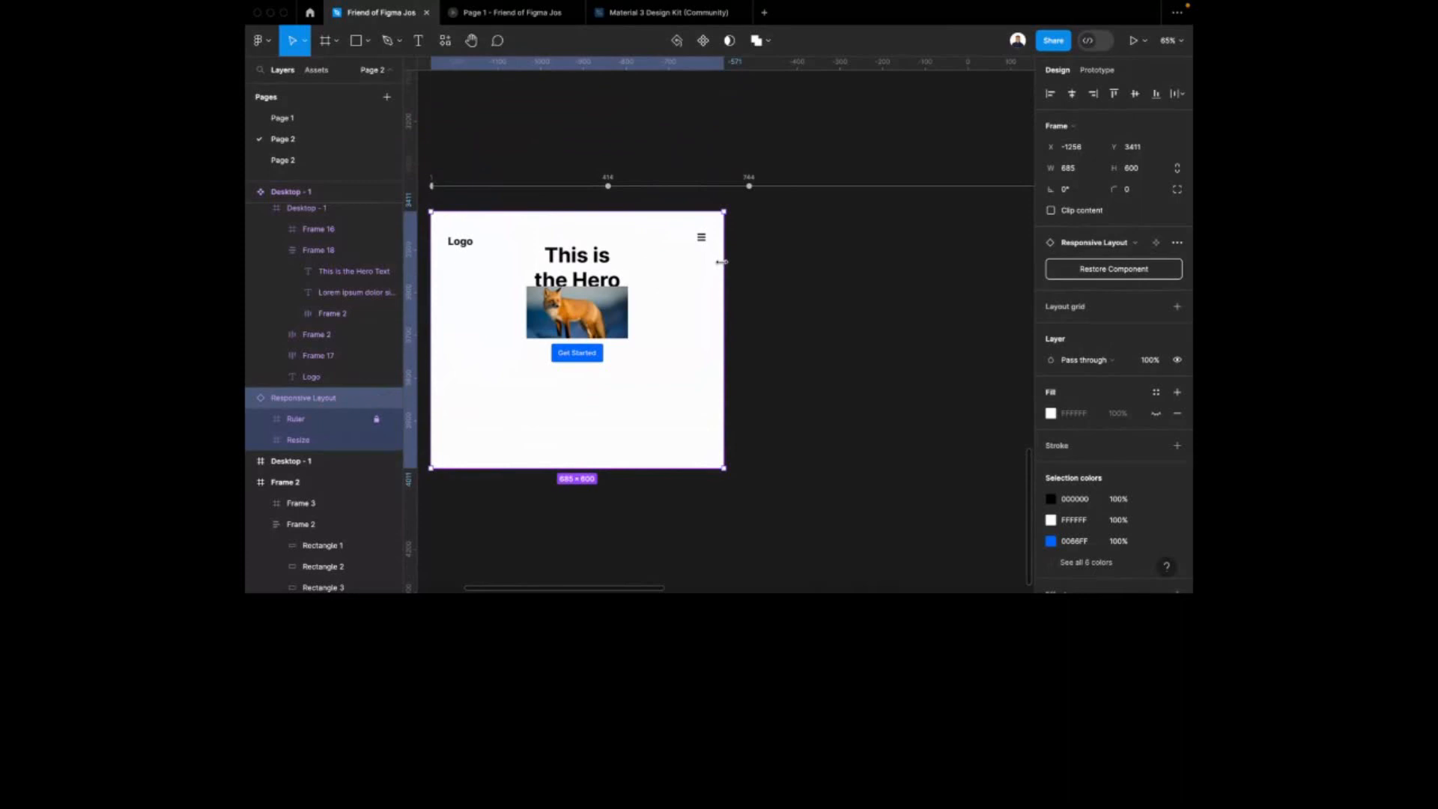
{"action": "left_click_drag", "start_coordinate": [709, 266], "coordinate": [616, 279]}
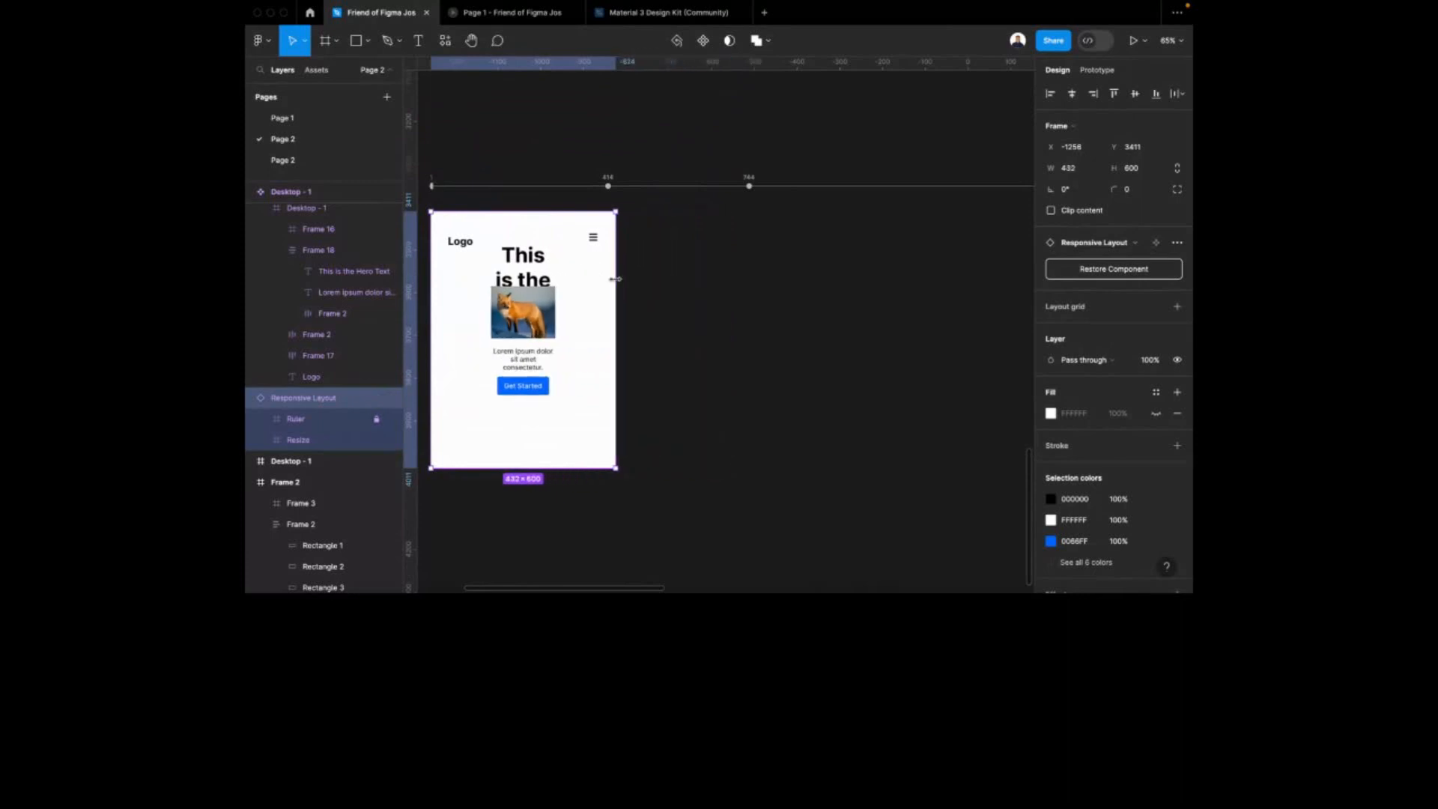
Widen the Responsive Layout to 1447 and increase its height to 1066
{"action": "left_click_drag", "start_coordinate": [616, 279], "coordinate": [880, 279]}
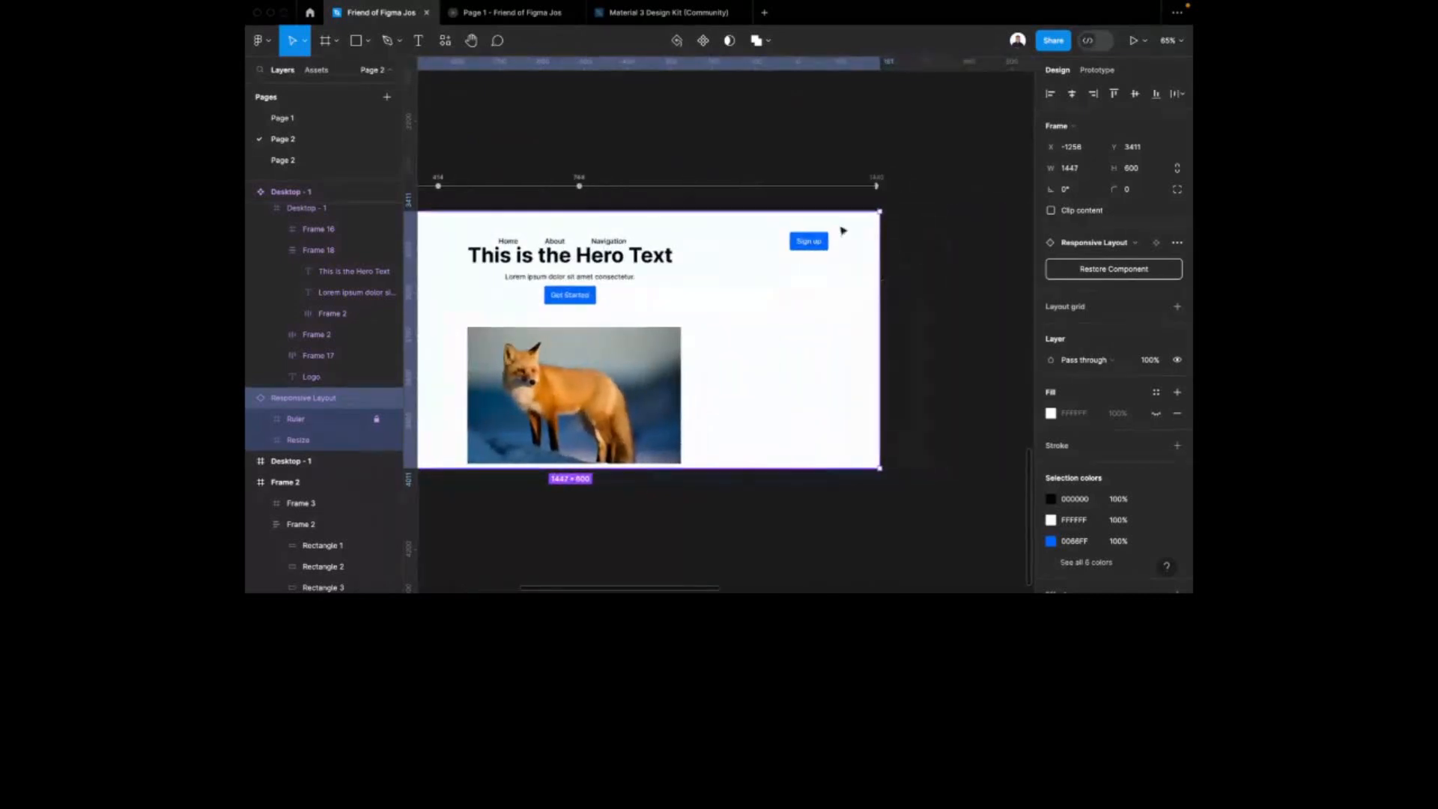
{"action": "scroll", "coordinate": [854, 250], "scroll_direction": "up", "scroll_amount": 3}
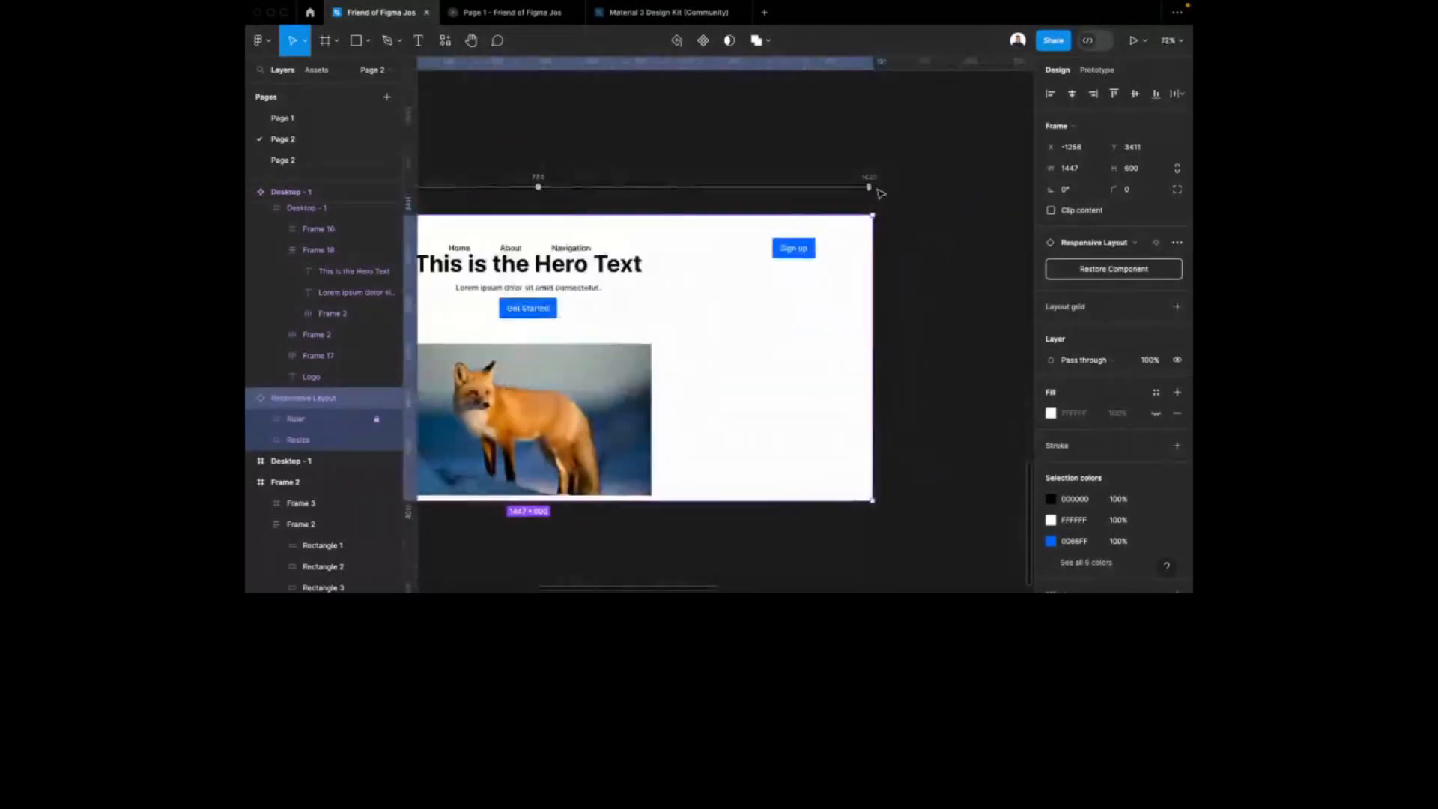
{"action": "scroll", "coordinate": [880, 224], "scroll_direction": "down", "scroll_amount": 3}
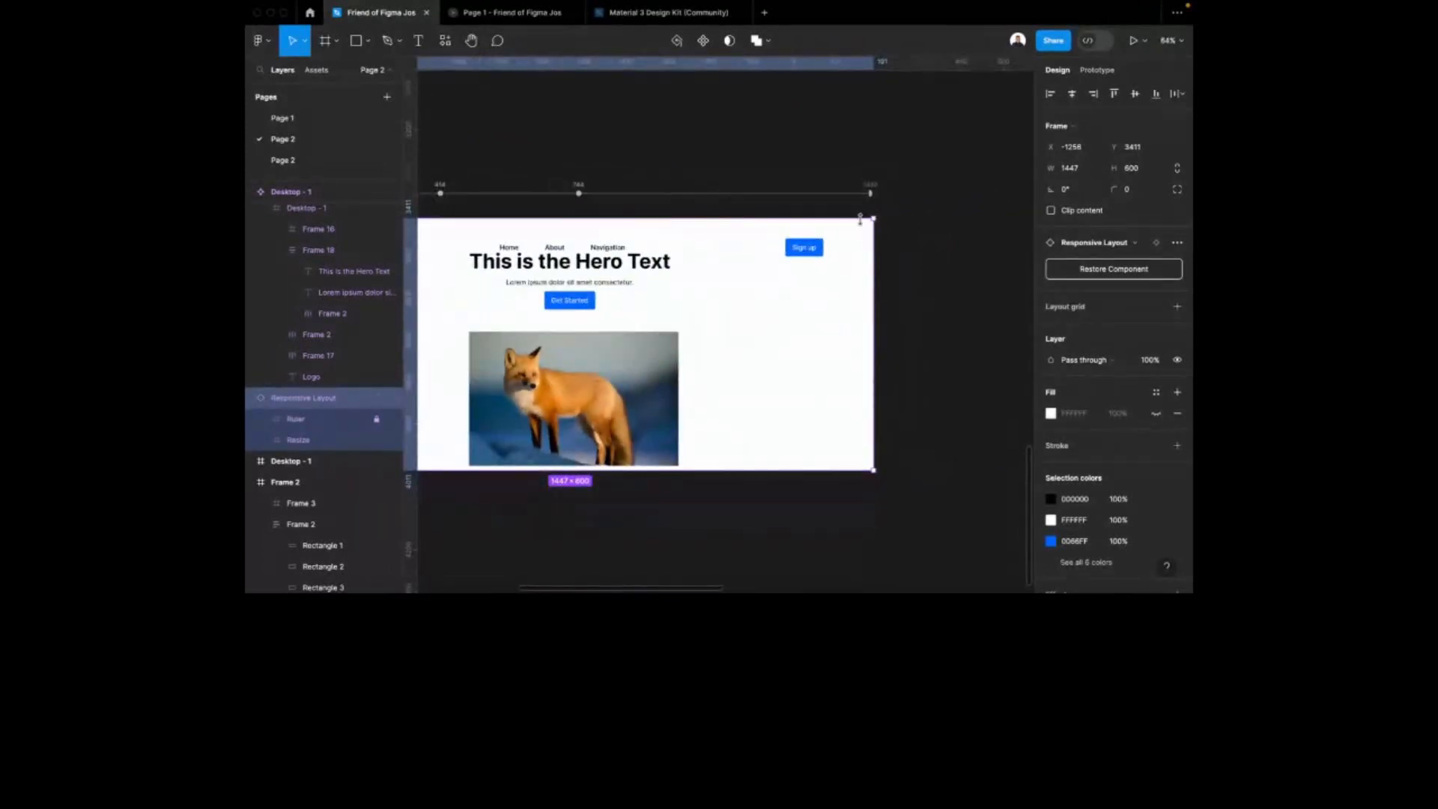
{"action": "scroll", "coordinate": [681, 330], "scroll_direction": "down", "scroll_amount": 5}
{"action": "left_click_drag", "start_coordinate": [694, 393], "coordinate": [706, 492]}
Move the Desktop - 1 fox image up to about X 479, Y 578
{"action": "scroll", "coordinate": [594, 263], "scroll_direction": "up", "scroll_amount": 5}
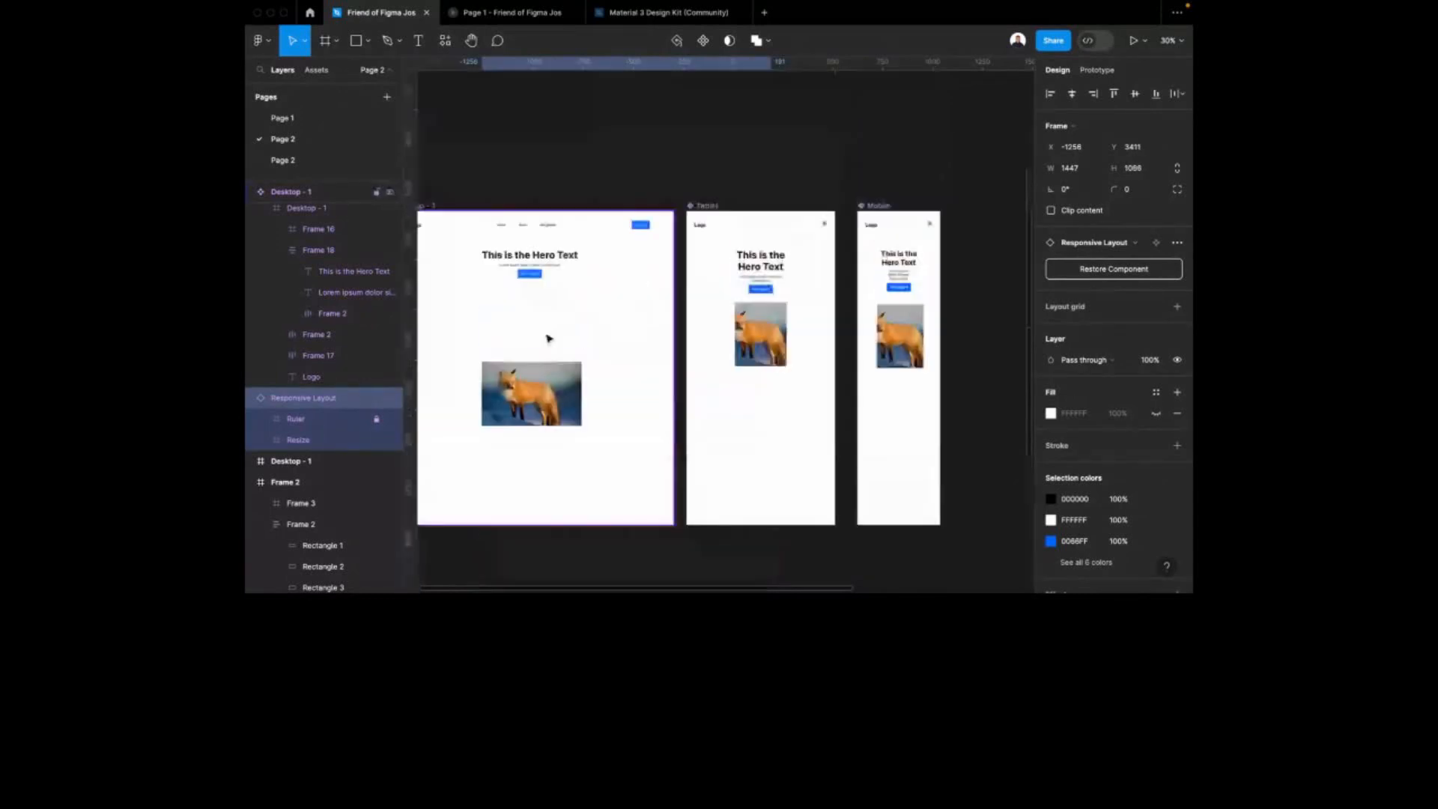
{"action": "left_click", "coordinate": [517, 318]}
{"action": "double_click", "coordinate": [529, 395]}
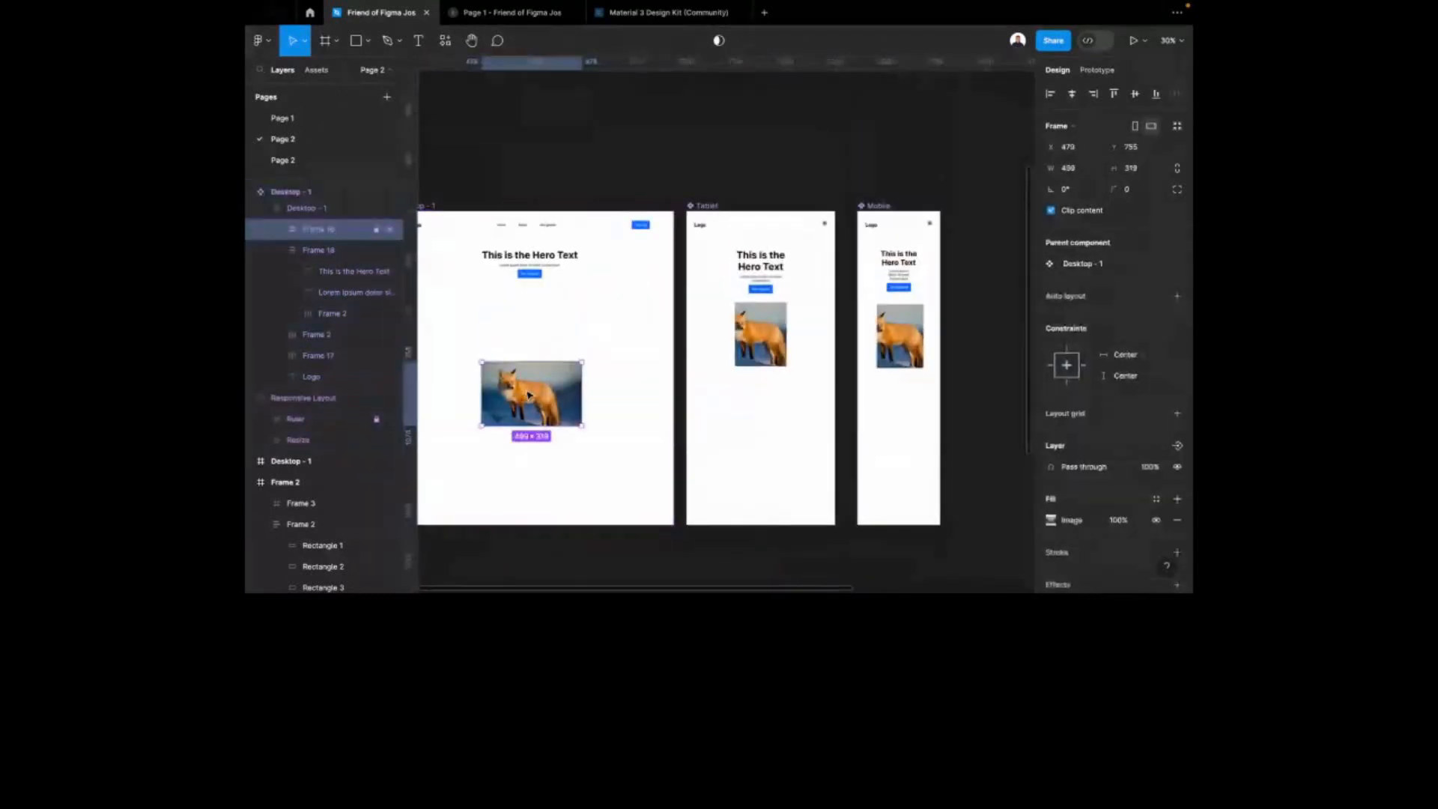
{"action": "left_click_drag", "start_coordinate": [528, 395], "coordinate": [532, 343]}
{"action": "scroll", "coordinate": [532, 343], "scroll_direction": "down", "scroll_amount": 3}
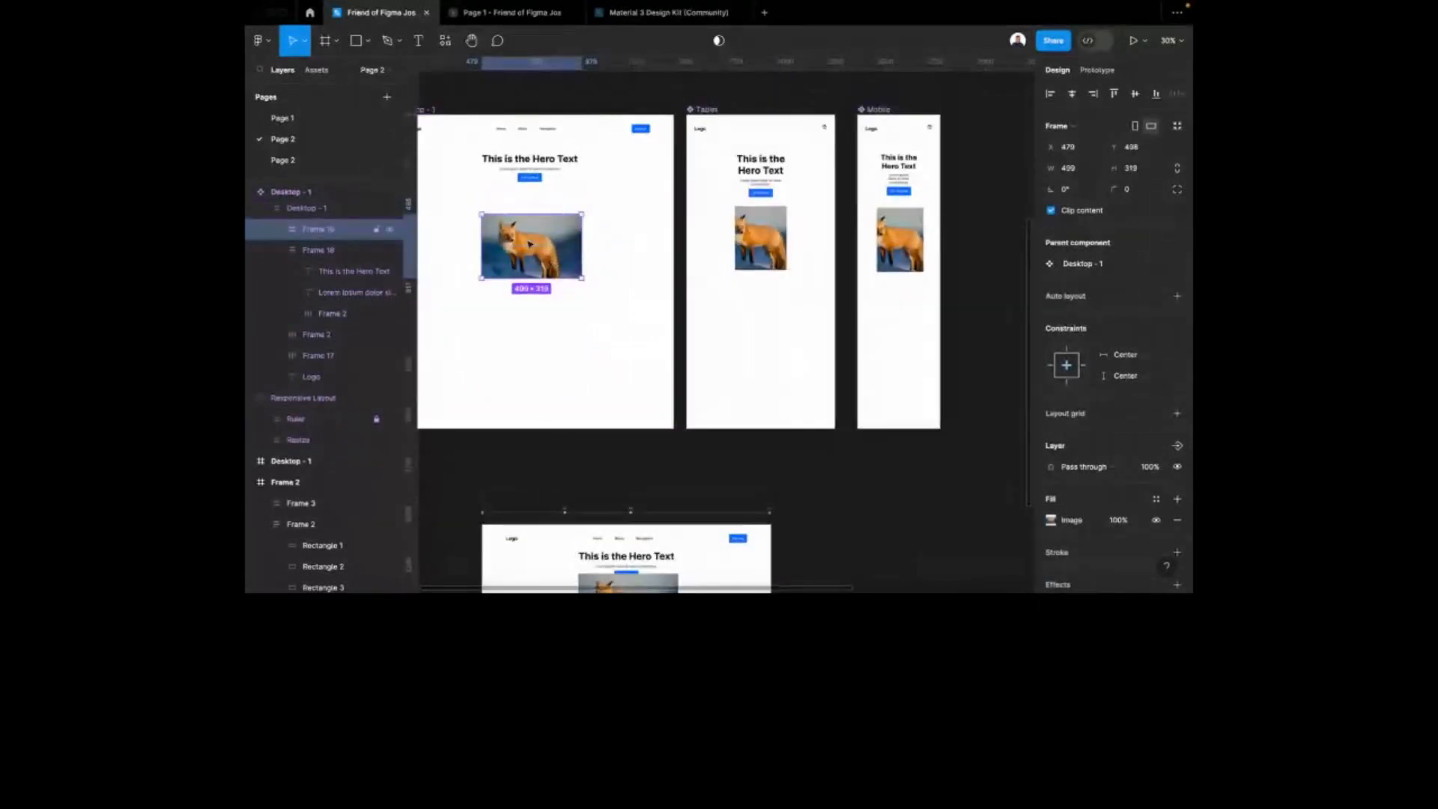
{"action": "scroll", "coordinate": [529, 243], "scroll_direction": "down", "scroll_amount": 2}
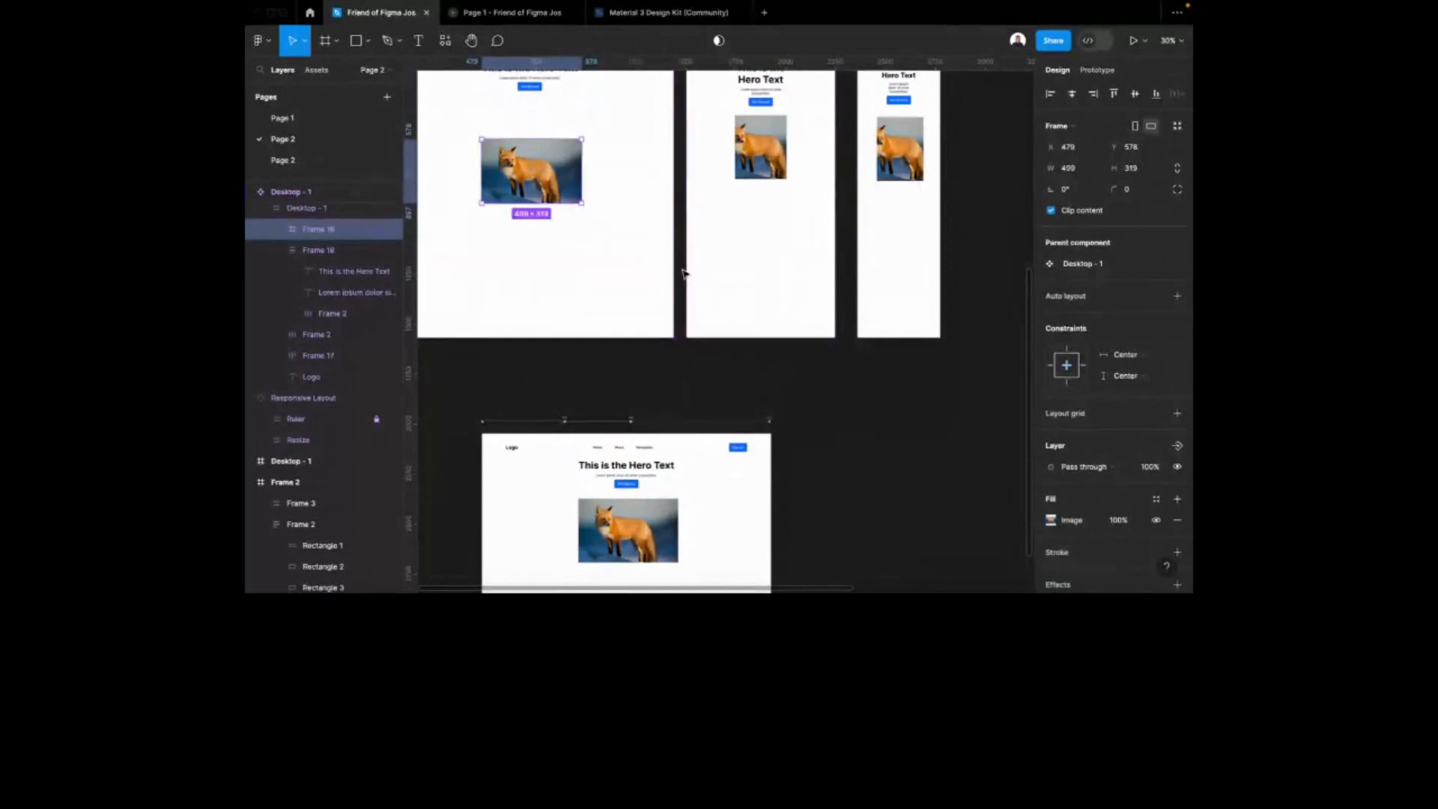
Test the Responsive Layout at smaller sizes by narrowing it to 732 wide and on to mobile width
{"action": "scroll", "coordinate": [839, 225], "scroll_direction": "down", "scroll_amount": 3}
{"action": "left_click", "coordinate": [841, 219]}
{"action": "scroll", "coordinate": [750, 262], "scroll_direction": "up", "scroll_amount": 5}
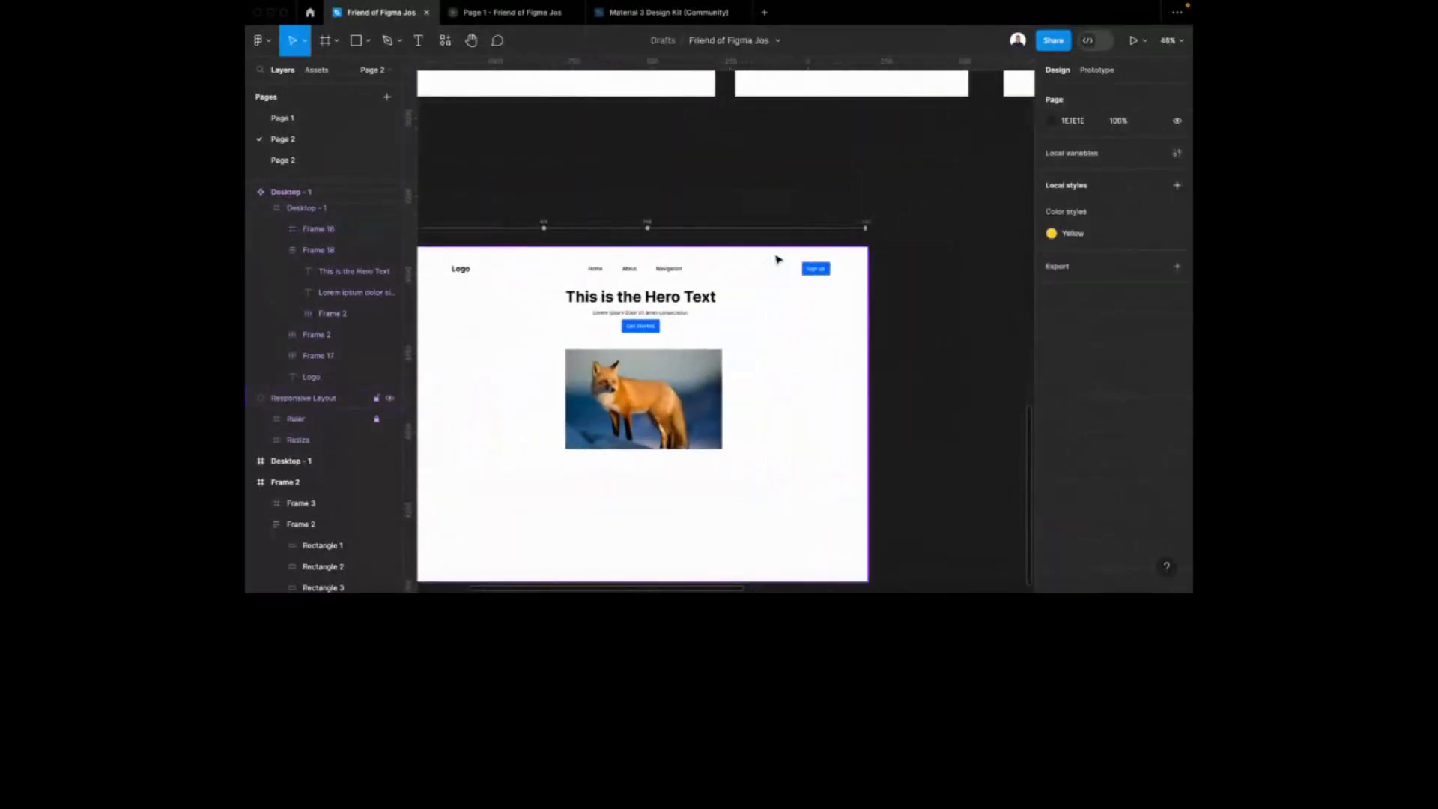
{"action": "scroll", "coordinate": [782, 258], "scroll_direction": "down", "scroll_amount": 1}
{"action": "double_click", "coordinate": [707, 246]}
{"action": "left_click", "coordinate": [890, 210]}
{"action": "left_click", "coordinate": [854, 225]}
{"action": "left_click_drag", "start_coordinate": [863, 246], "coordinate": [652, 236]}
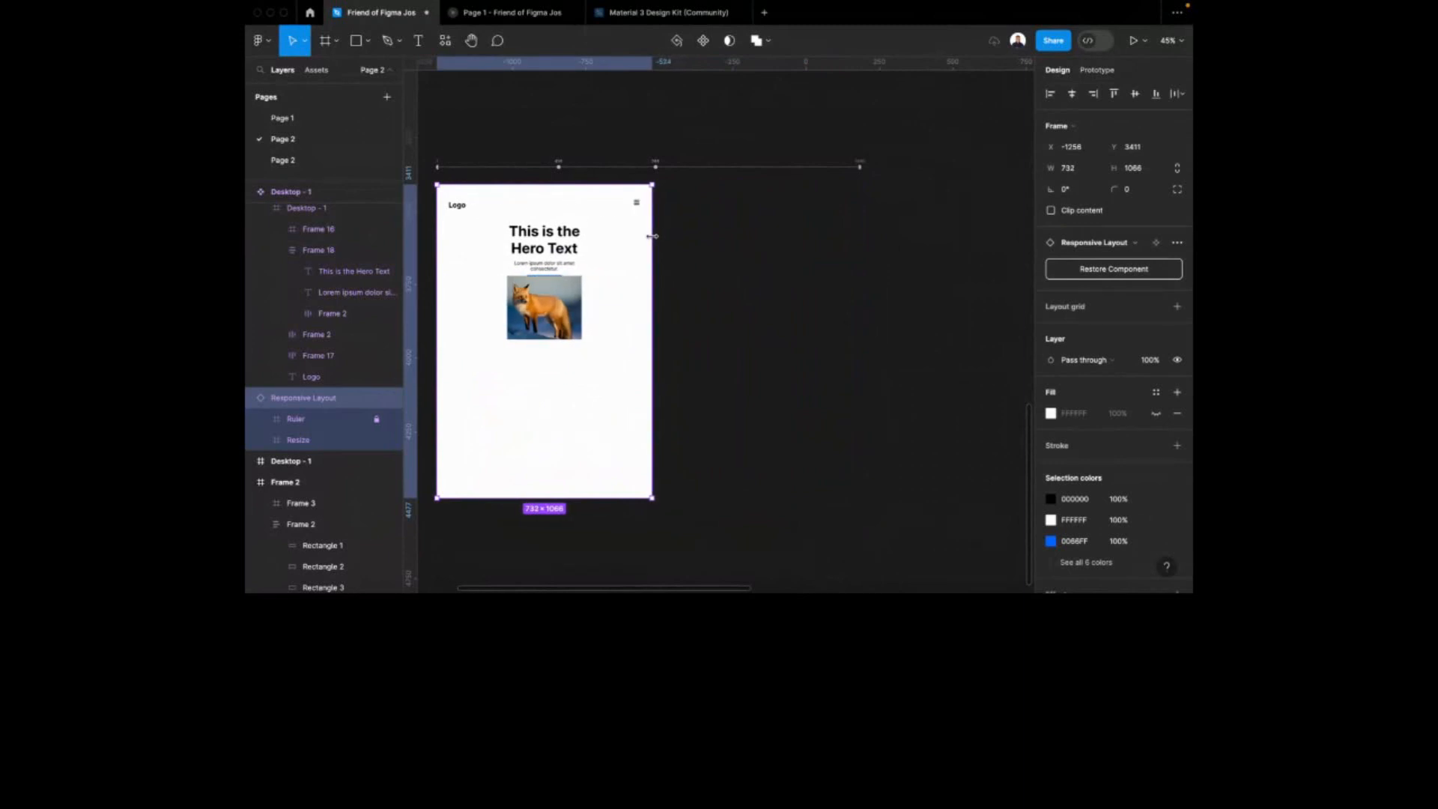
{"action": "left_click_drag", "start_coordinate": [652, 236], "coordinate": [554, 236]}
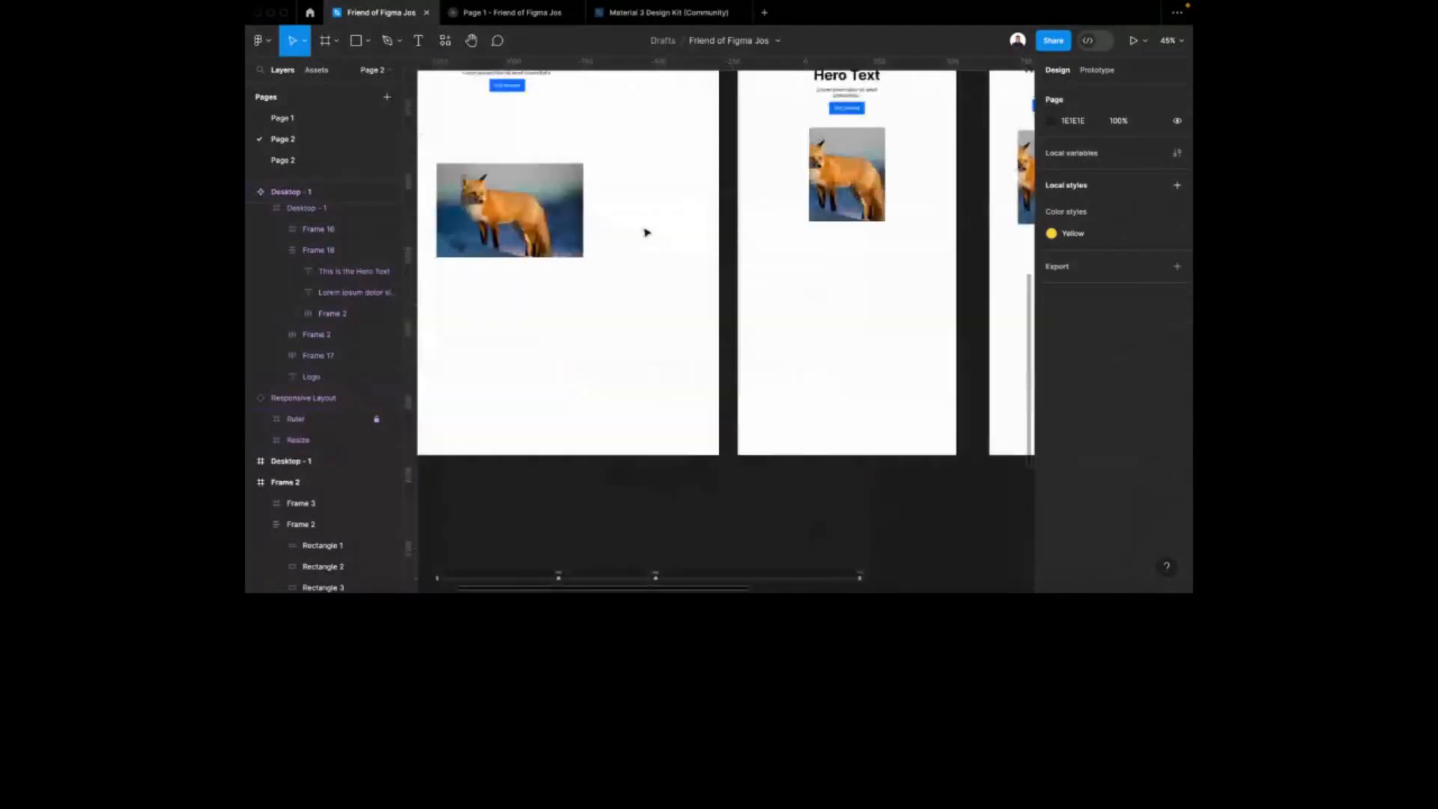
Set the horizontal constraint of the Tablet frame's fox image to Center
{"action": "scroll", "coordinate": [1014, 166], "scroll_direction": "up", "scroll_amount": 1}
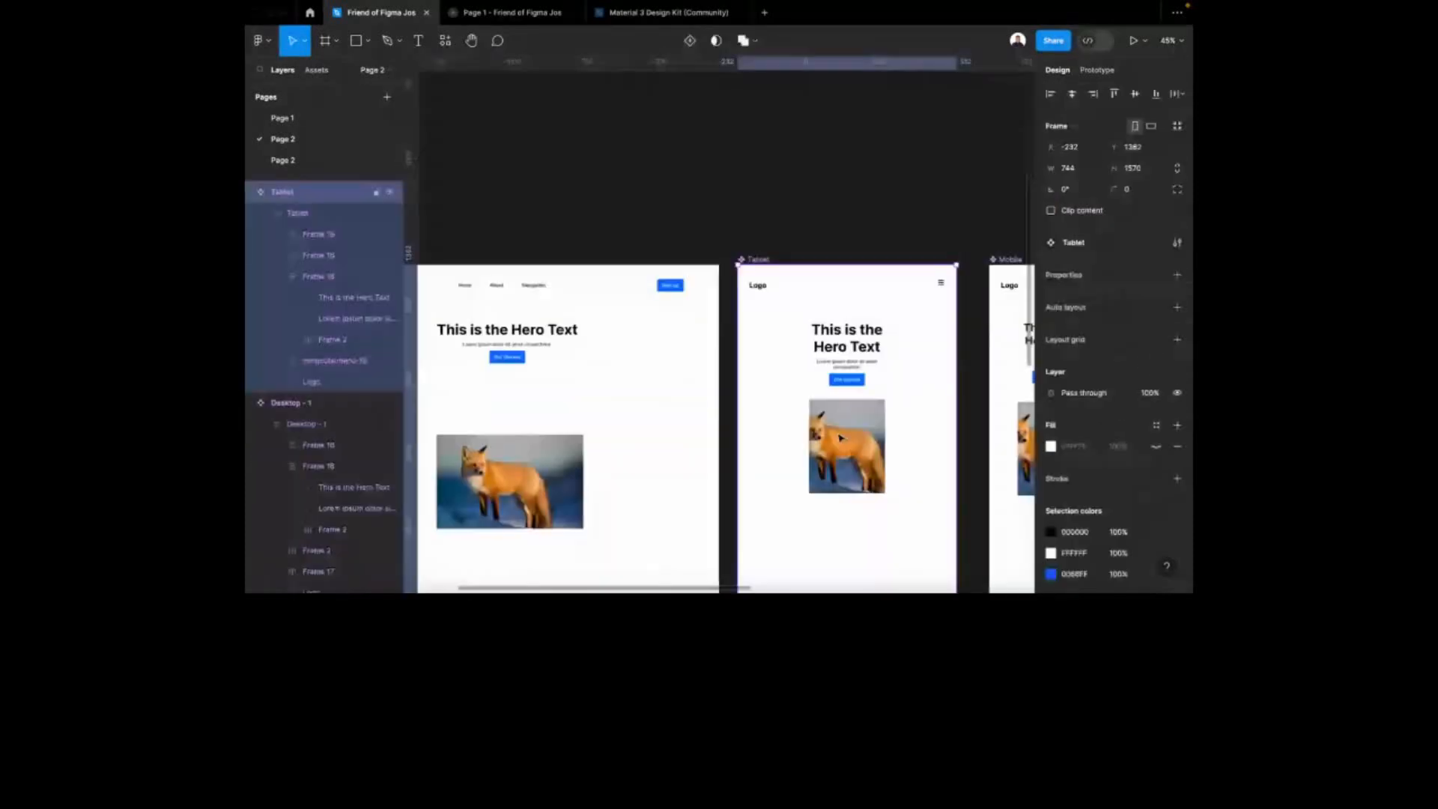
{"action": "left_click", "coordinate": [846, 438]}
{"action": "scroll", "coordinate": [847, 419], "scroll_direction": "down", "scroll_amount": 1}
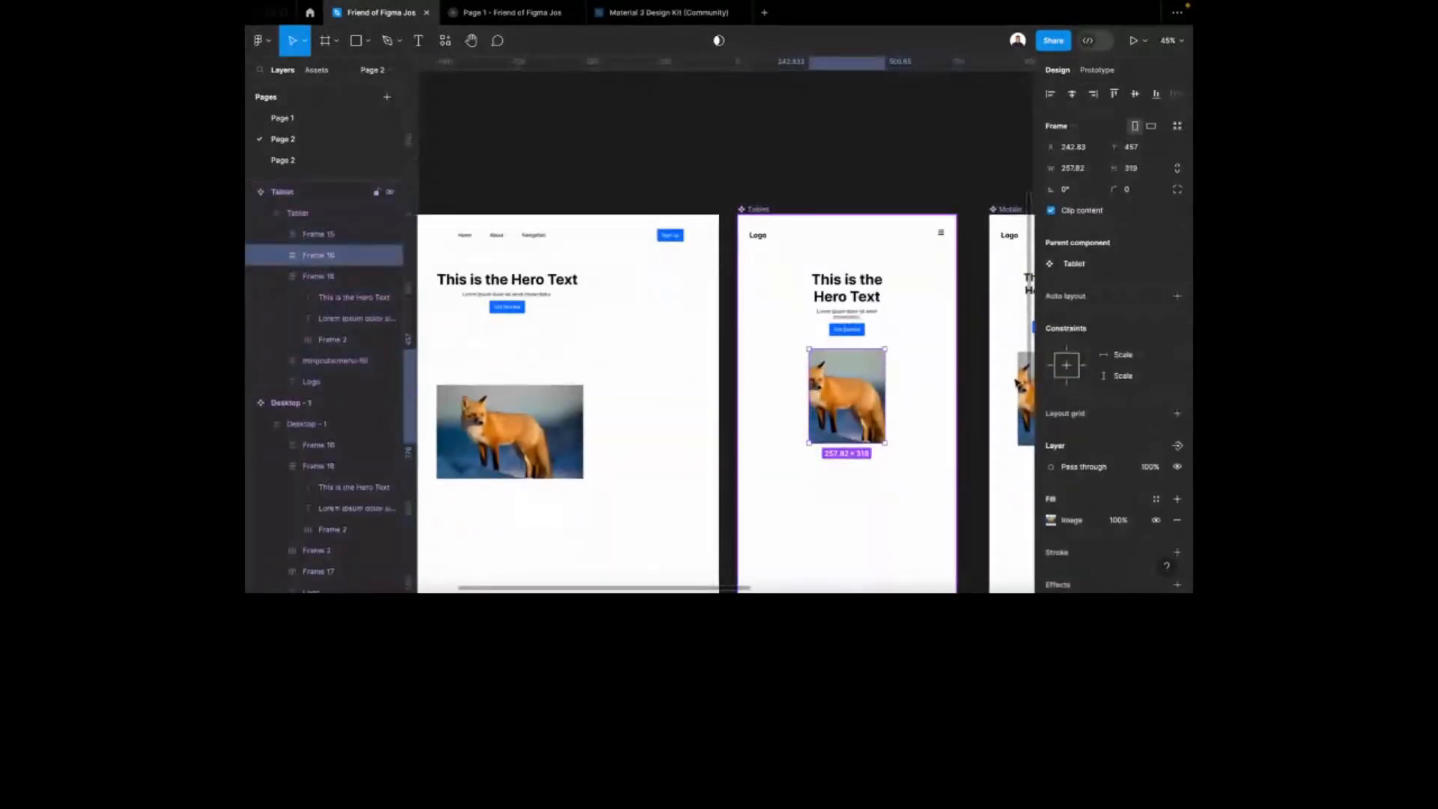
{"action": "left_click", "coordinate": [1142, 357]}
{"action": "left_click", "coordinate": [1128, 339]}
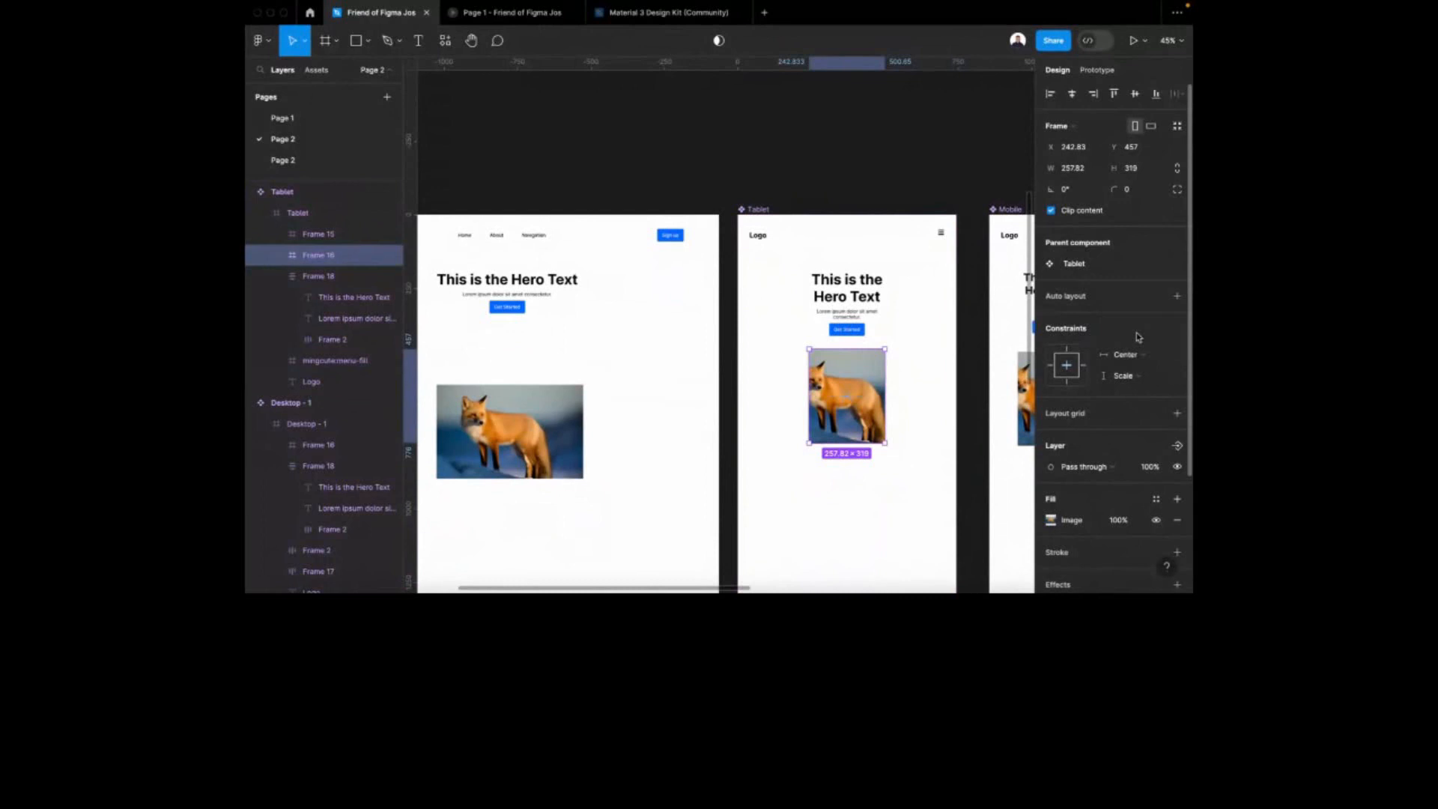
Keep the Mobile fox image's horizontal constraint at Scale and set its vertical constraint to Center
{"action": "scroll", "coordinate": [785, 368], "scroll_direction": "right", "scroll_amount": 3}
{"action": "left_click", "coordinate": [871, 409]}
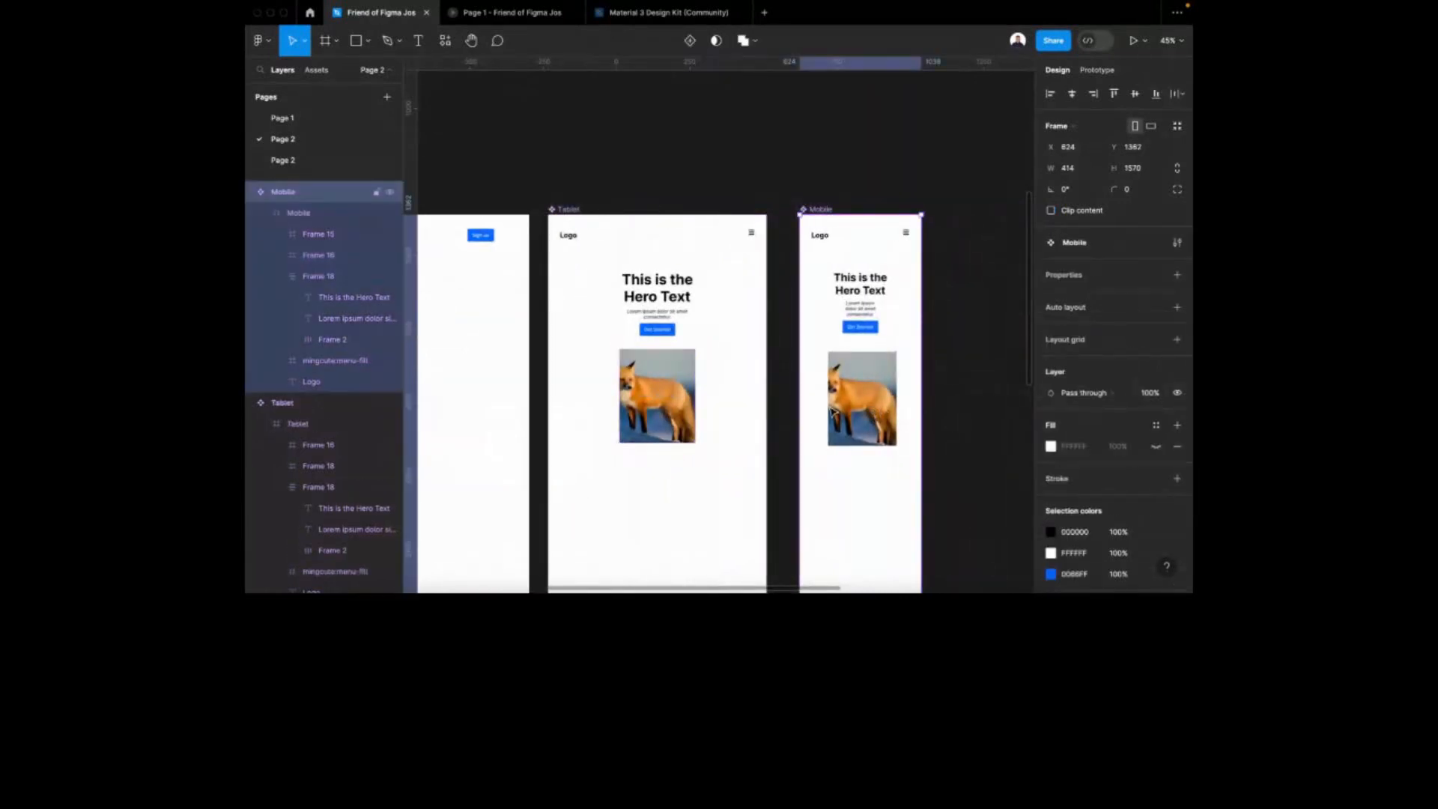
{"action": "left_click", "coordinate": [862, 406]}
{"action": "left_click", "coordinate": [1158, 356]}
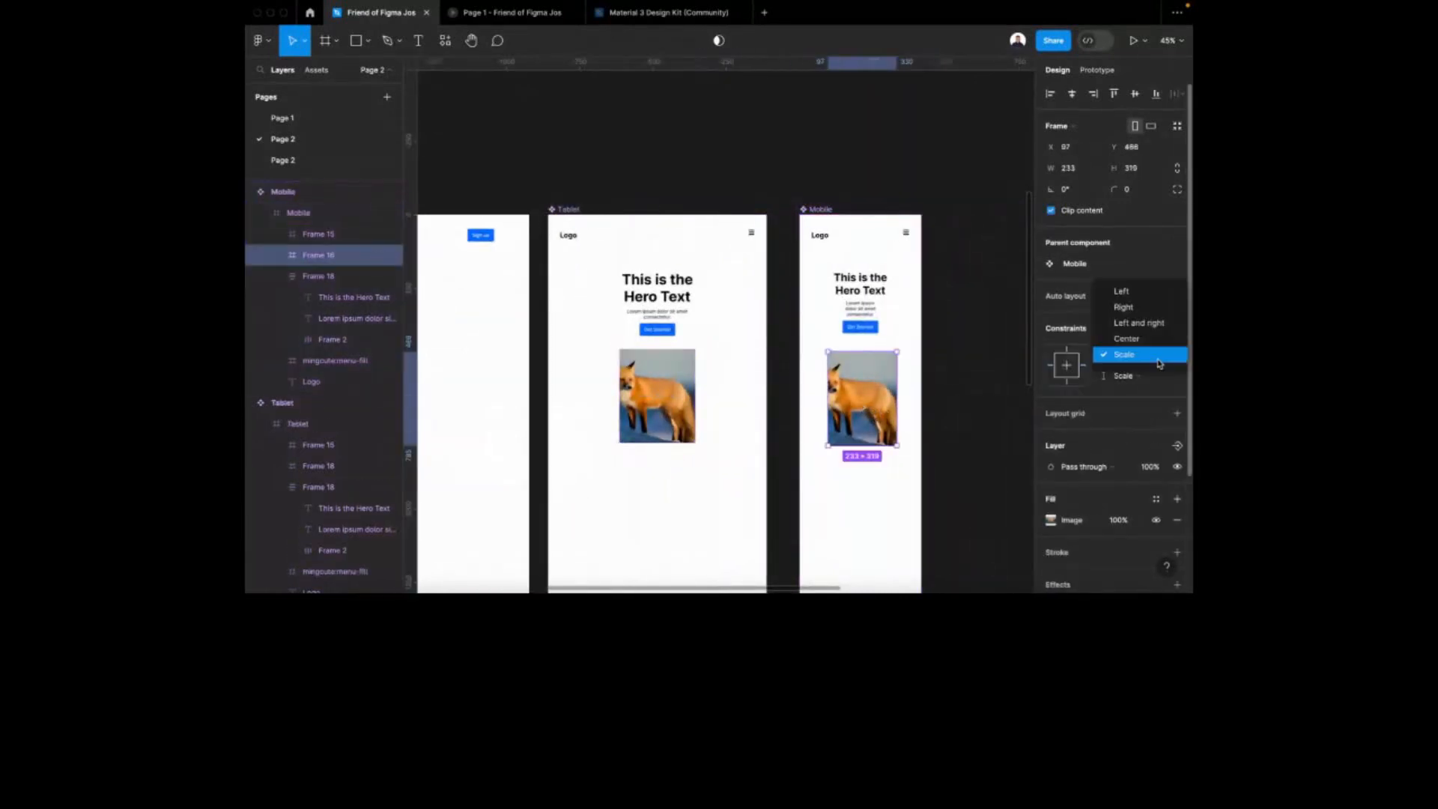
{"action": "left_click", "coordinate": [1134, 354]}
{"action": "left_click", "coordinate": [1119, 378]}
{"action": "left_click", "coordinate": [1124, 360]}
Set the Tablet fox image's vertical constraint to Center and its horizontal constraint to Scale
{"action": "scroll", "coordinate": [739, 393], "scroll_direction": "left", "scroll_amount": 3}
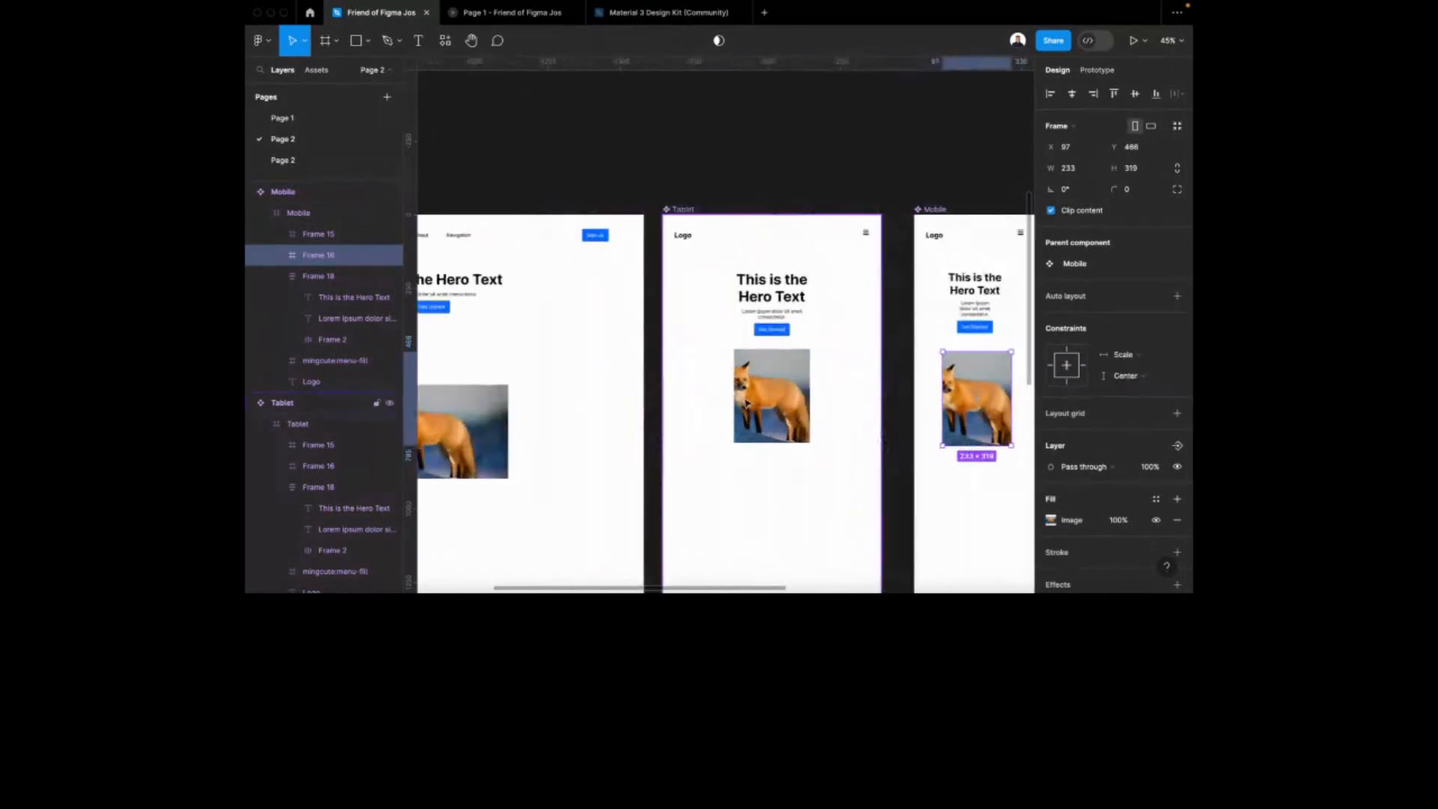
{"action": "left_click", "coordinate": [749, 399]}
{"action": "left_click", "coordinate": [749, 399]}
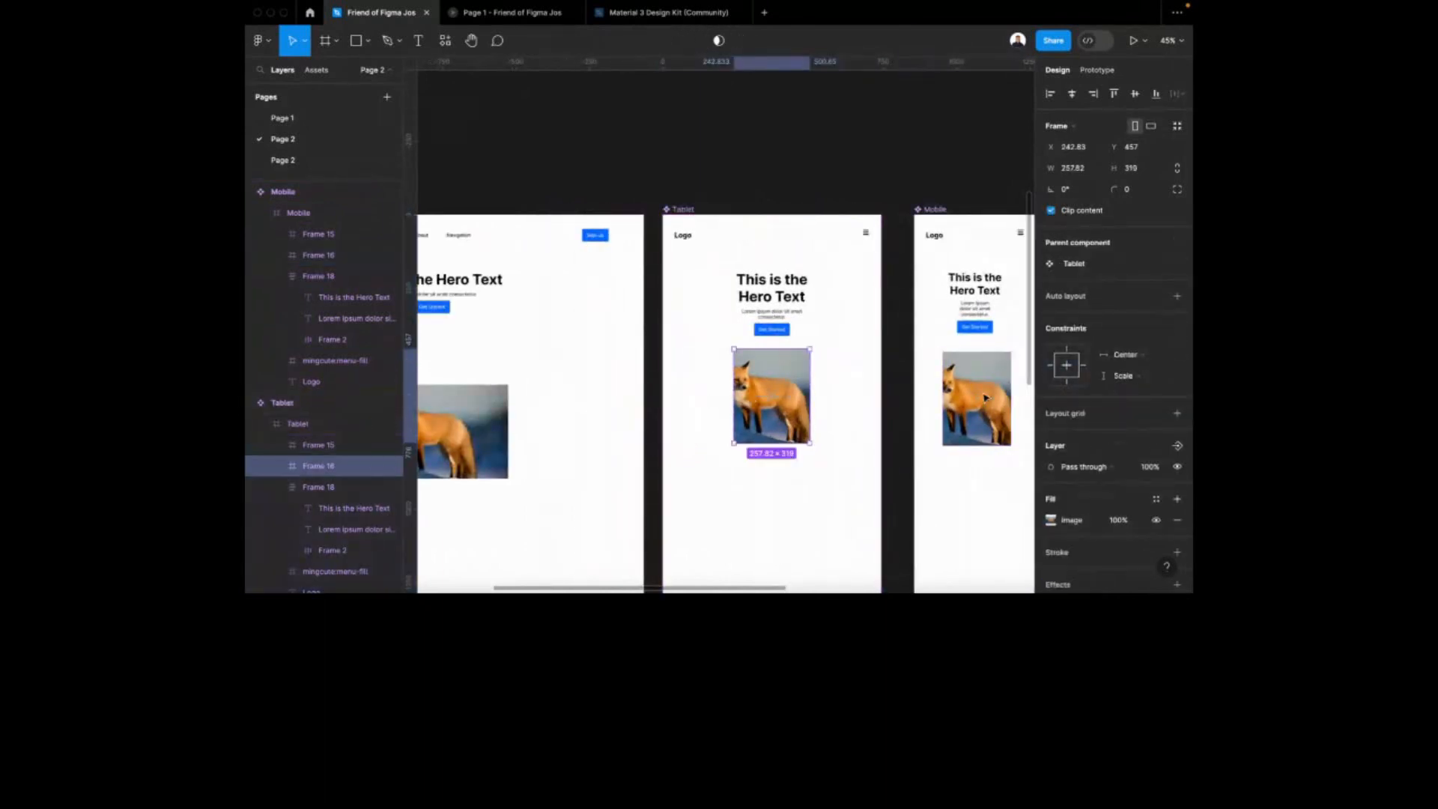
{"action": "left_click", "coordinate": [1116, 376]}
{"action": "left_click", "coordinate": [1121, 360]}
{"action": "left_click", "coordinate": [1116, 355]}
{"action": "left_click", "coordinate": [1123, 370]}
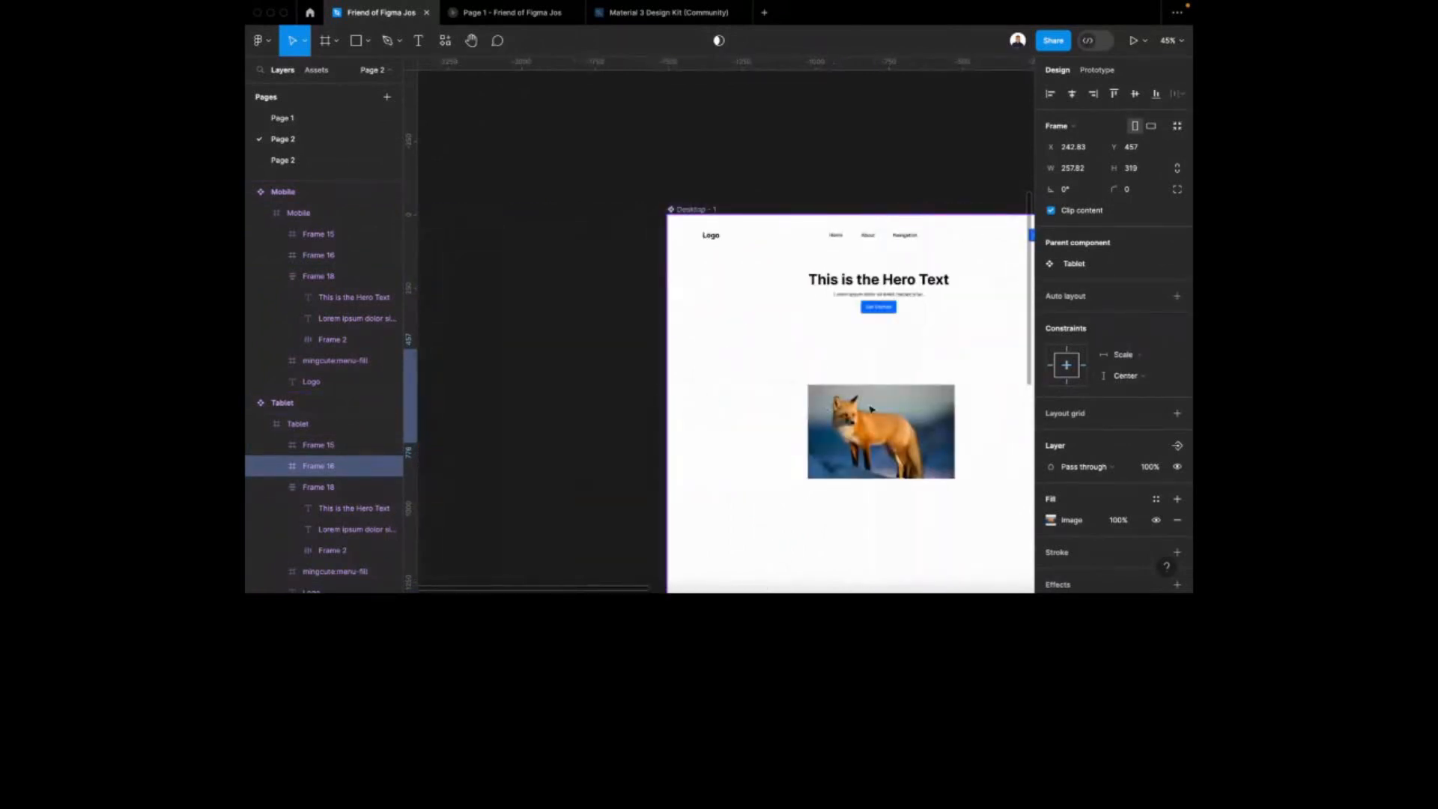
Set the horizontal constraint of the Desktop - 1 fox image to Scale
{"action": "left_click", "coordinate": [872, 408]}
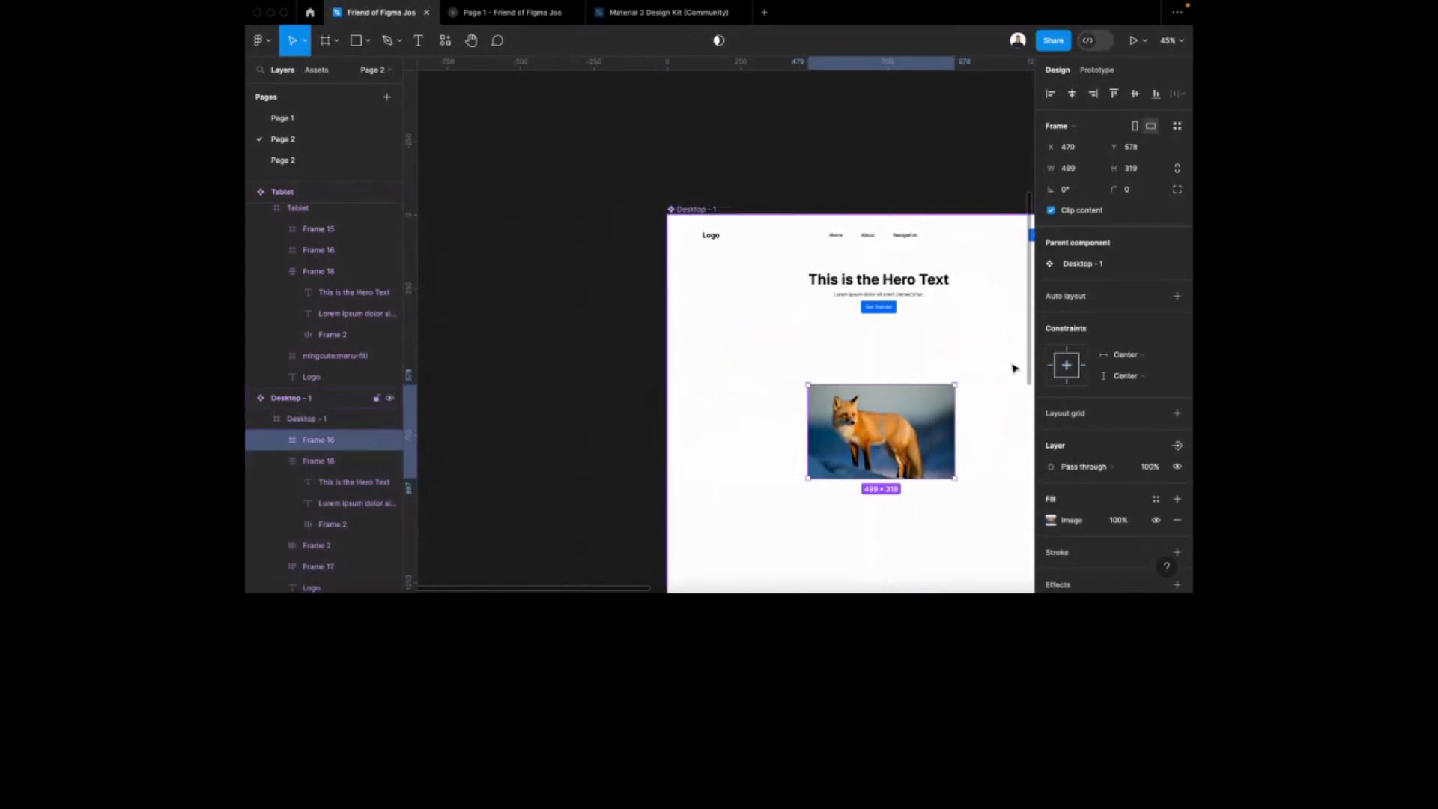
{"action": "left_click", "coordinate": [1124, 354]}
{"action": "left_click", "coordinate": [1135, 371]}
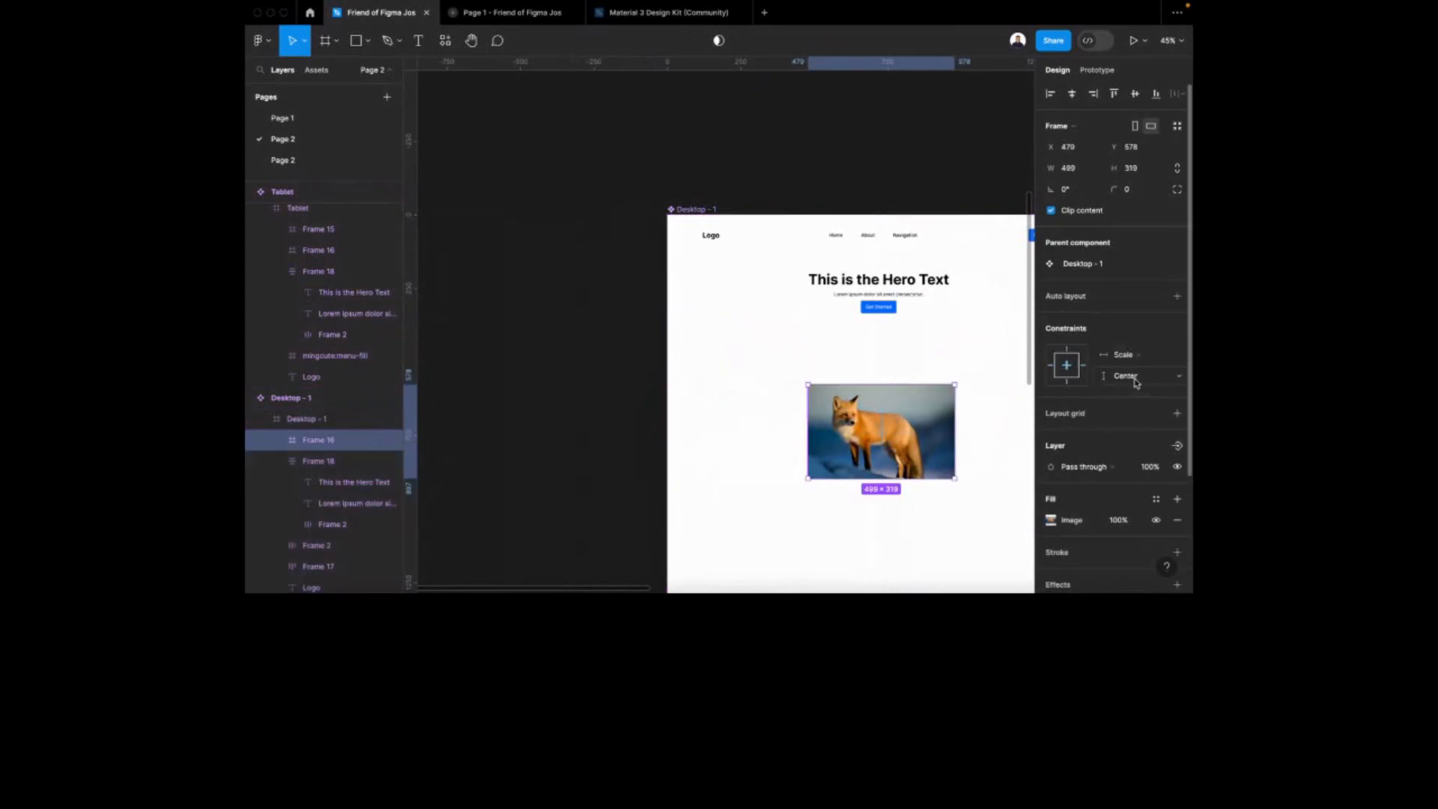
Narrow the Responsive Layout preview to about 413 px wide to test how the fox image adapts at mobile width
{"action": "scroll", "coordinate": [721, 328], "scroll_direction": "down", "scroll_amount": 5}
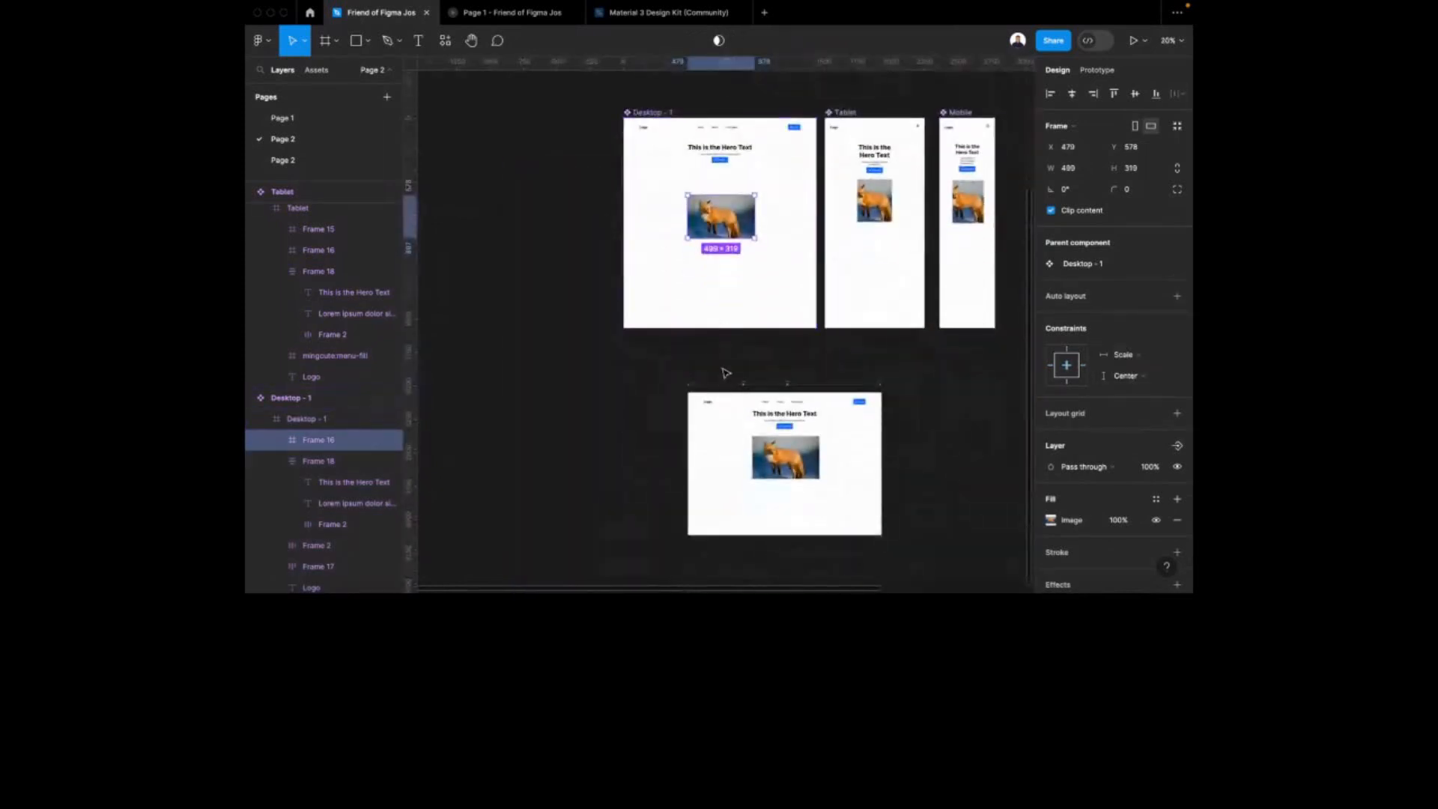
{"action": "left_click", "coordinate": [725, 398]}
{"action": "scroll", "coordinate": [729, 392], "scroll_direction": "up", "scroll_amount": 5}
{"action": "scroll", "coordinate": [729, 380], "scroll_direction": "down", "scroll_amount": 2}
{"action": "scroll", "coordinate": [729, 379], "scroll_direction": "down", "scroll_amount": 4}
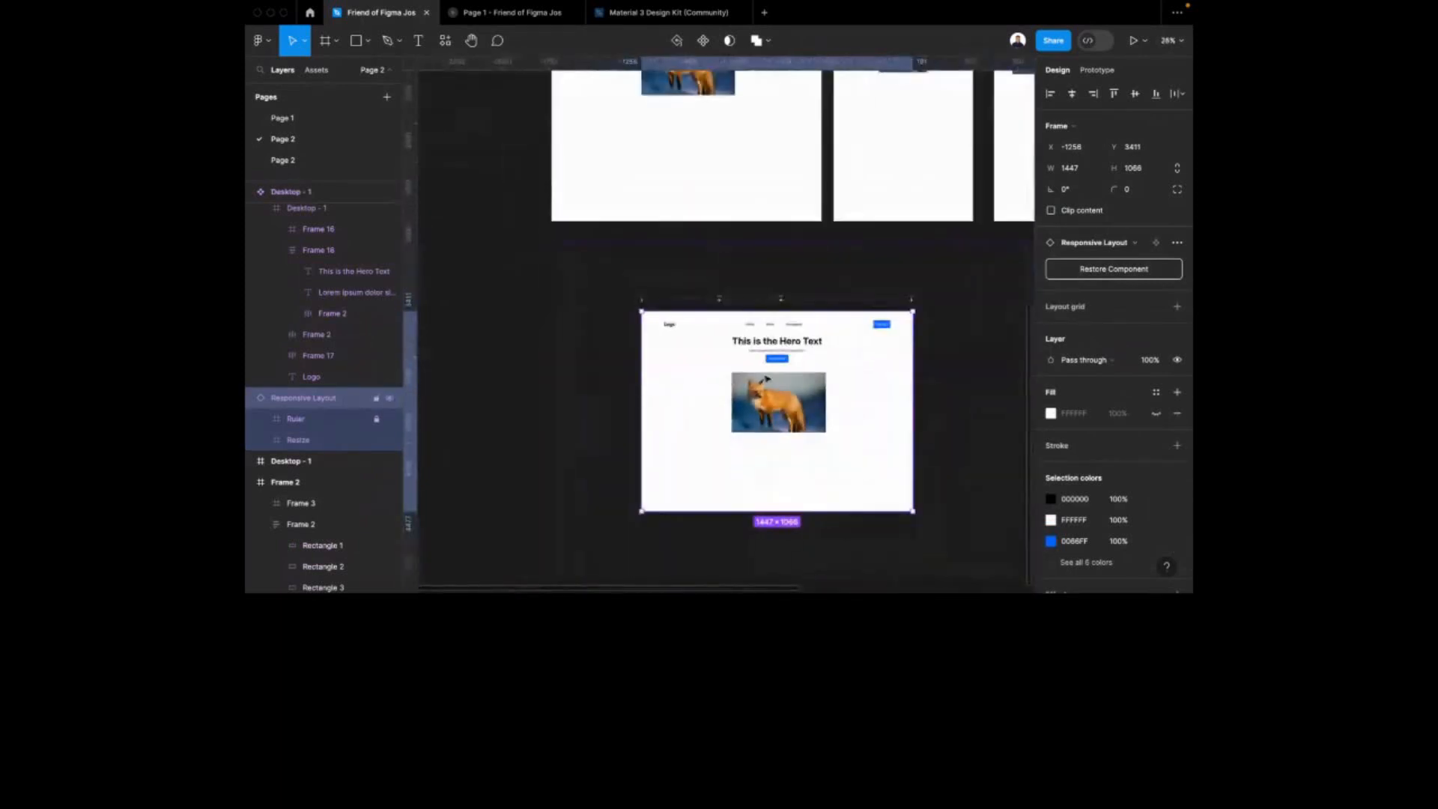
{"action": "scroll", "coordinate": [862, 388], "scroll_direction": "right", "scroll_amount": 2}
{"action": "left_click_drag", "start_coordinate": [896, 387], "coordinate": [705, 372]}
{"action": "scroll", "coordinate": [684, 374], "scroll_direction": "up", "scroll_amount": 5}
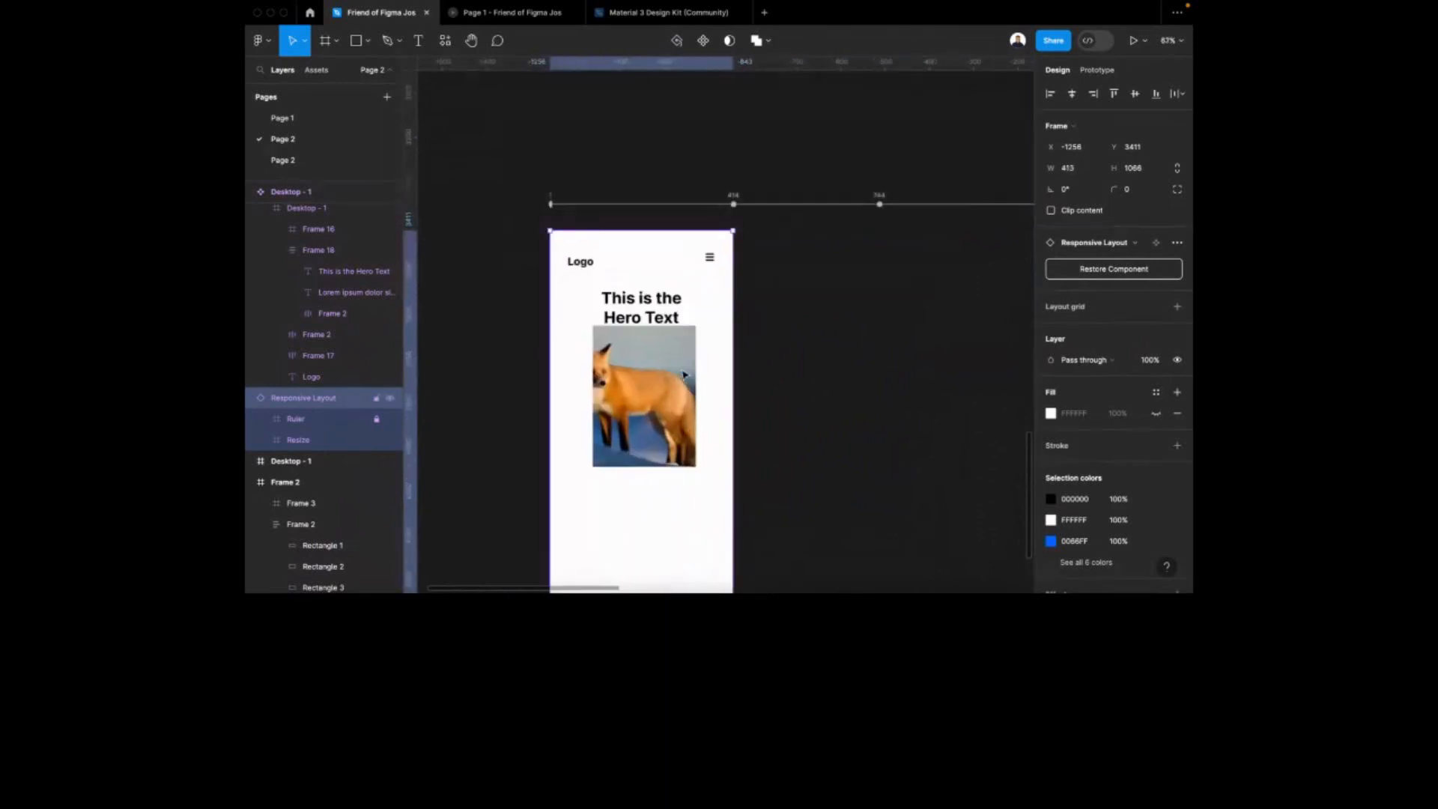
Set the Desktop - 1 fox image's horizontal constraint to Center and its vertical constraint to Scale
{"action": "left_click", "coordinate": [696, 332]}
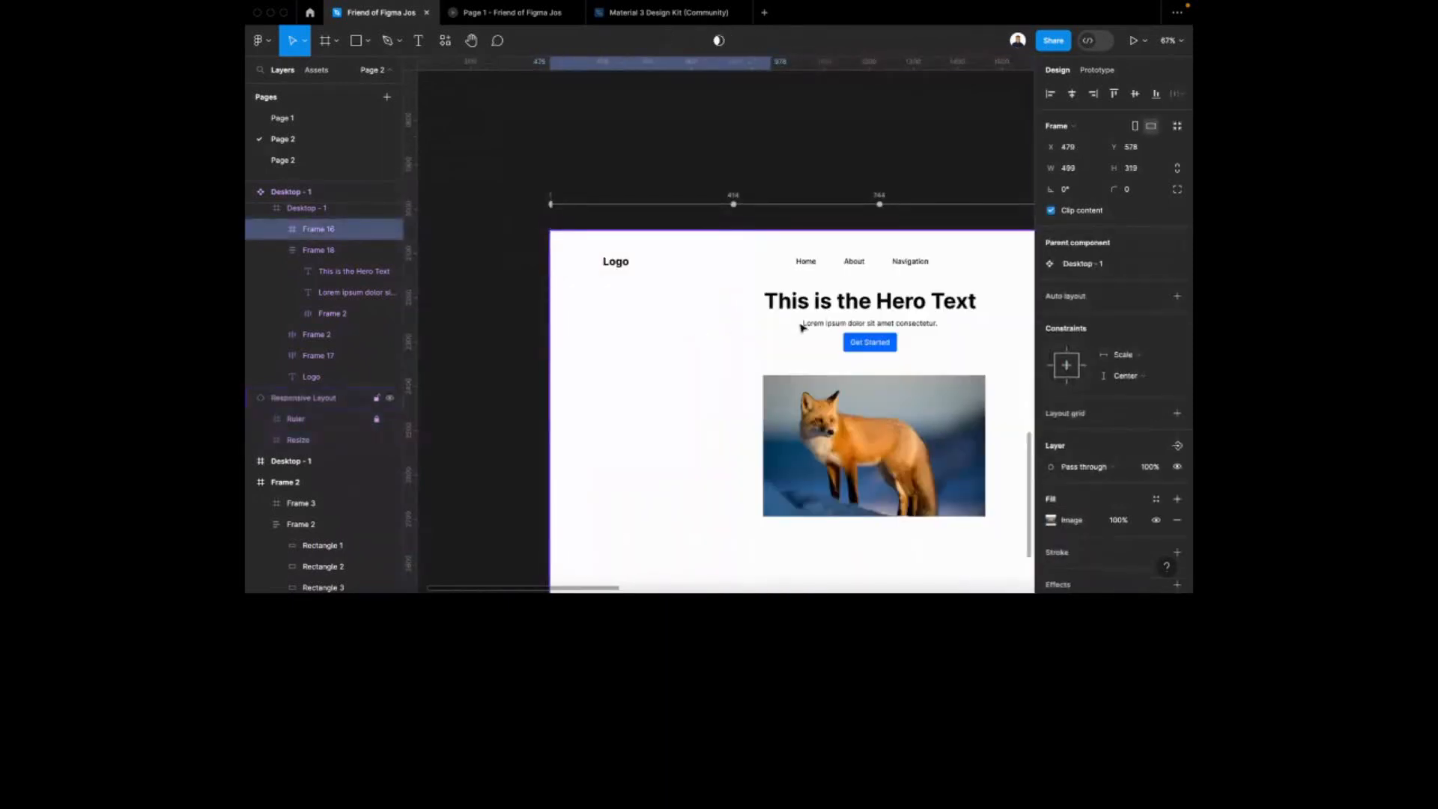
{"action": "scroll", "coordinate": [802, 327], "scroll_direction": "down", "scroll_amount": 5}
{"action": "left_click", "coordinate": [1124, 354]}
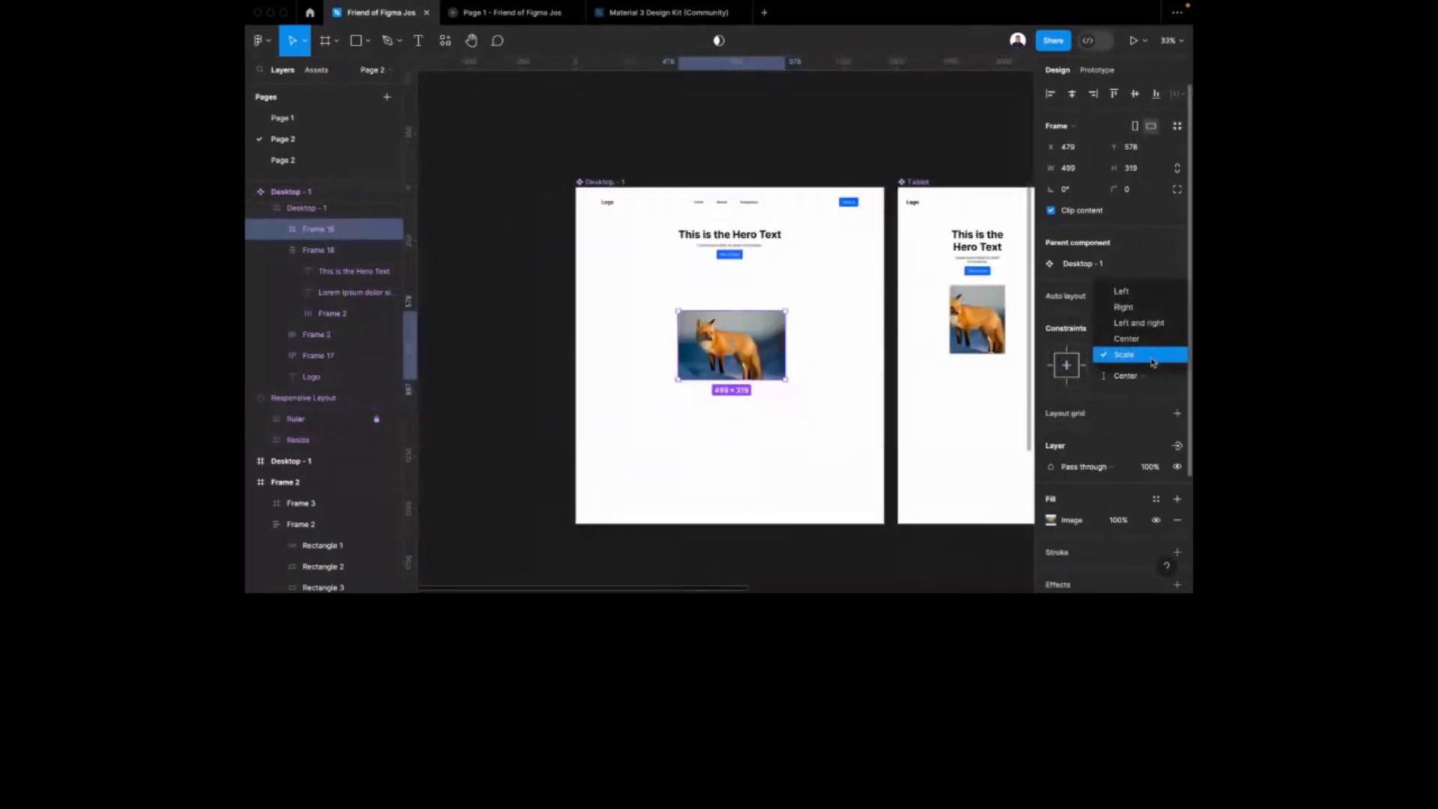
{"action": "left_click", "coordinate": [1138, 338]}
{"action": "left_click", "coordinate": [1125, 376]}
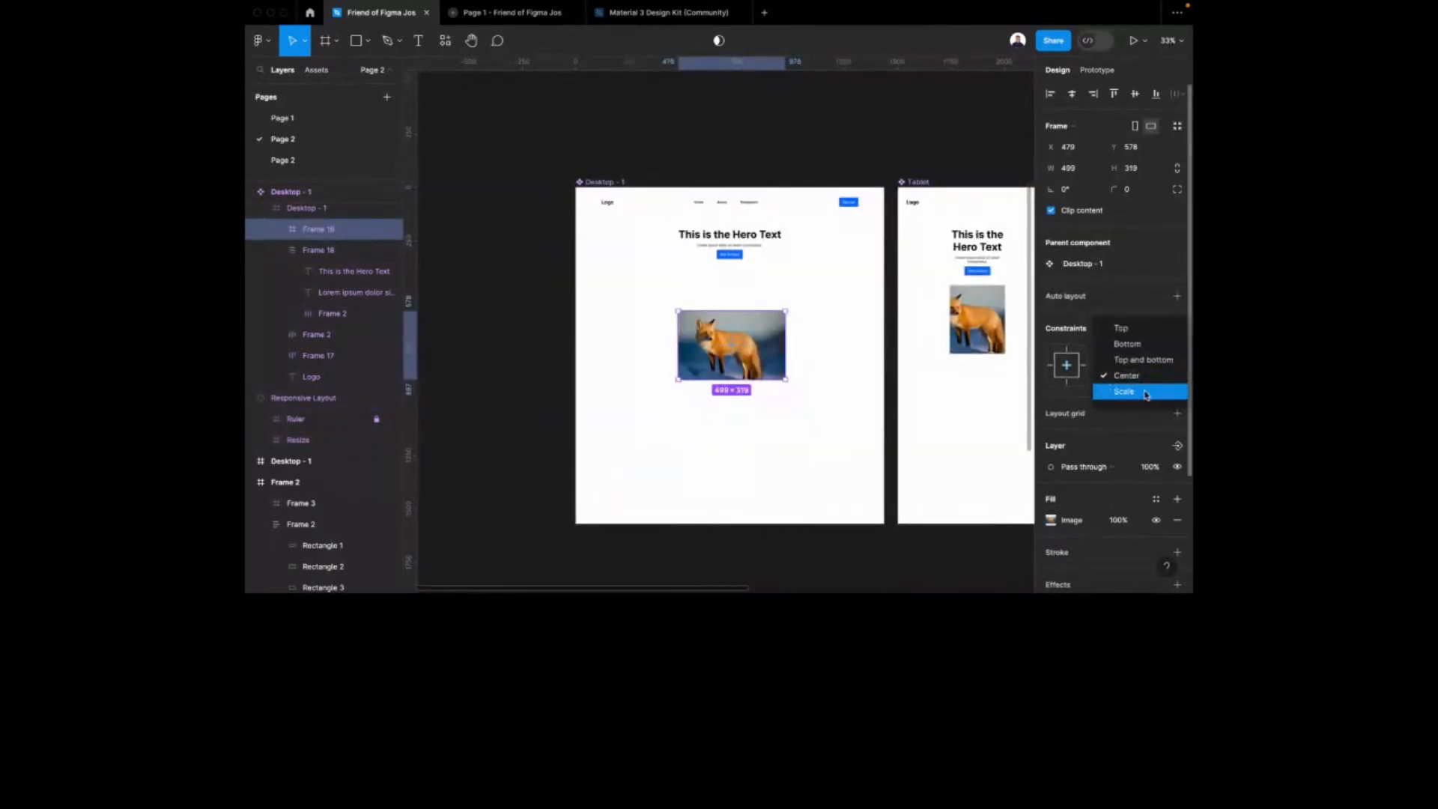
{"action": "left_click", "coordinate": [1139, 389]}
{"action": "scroll", "coordinate": [674, 330], "scroll_direction": "right", "scroll_amount": 3}
Match the Tablet frame's fox image to the Desktop - 1 image at 499 × 319, keeping it centred below the button
{"action": "left_click", "coordinate": [810, 315]}
{"action": "left_click", "coordinate": [810, 315]}
{"action": "left_click", "coordinate": [811, 315]}
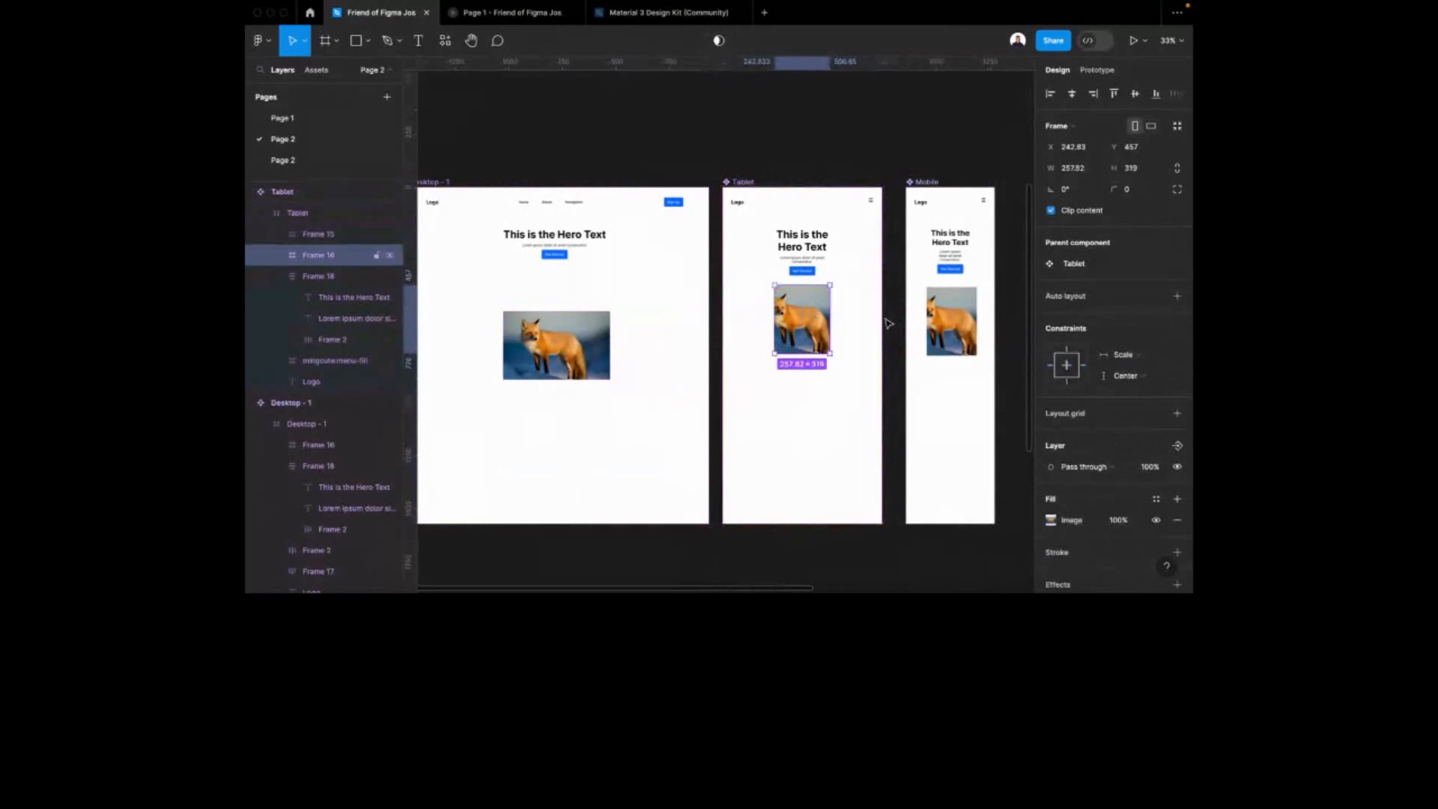
{"action": "left_click", "coordinate": [1128, 354]}
{"action": "left_click", "coordinate": [670, 408]}
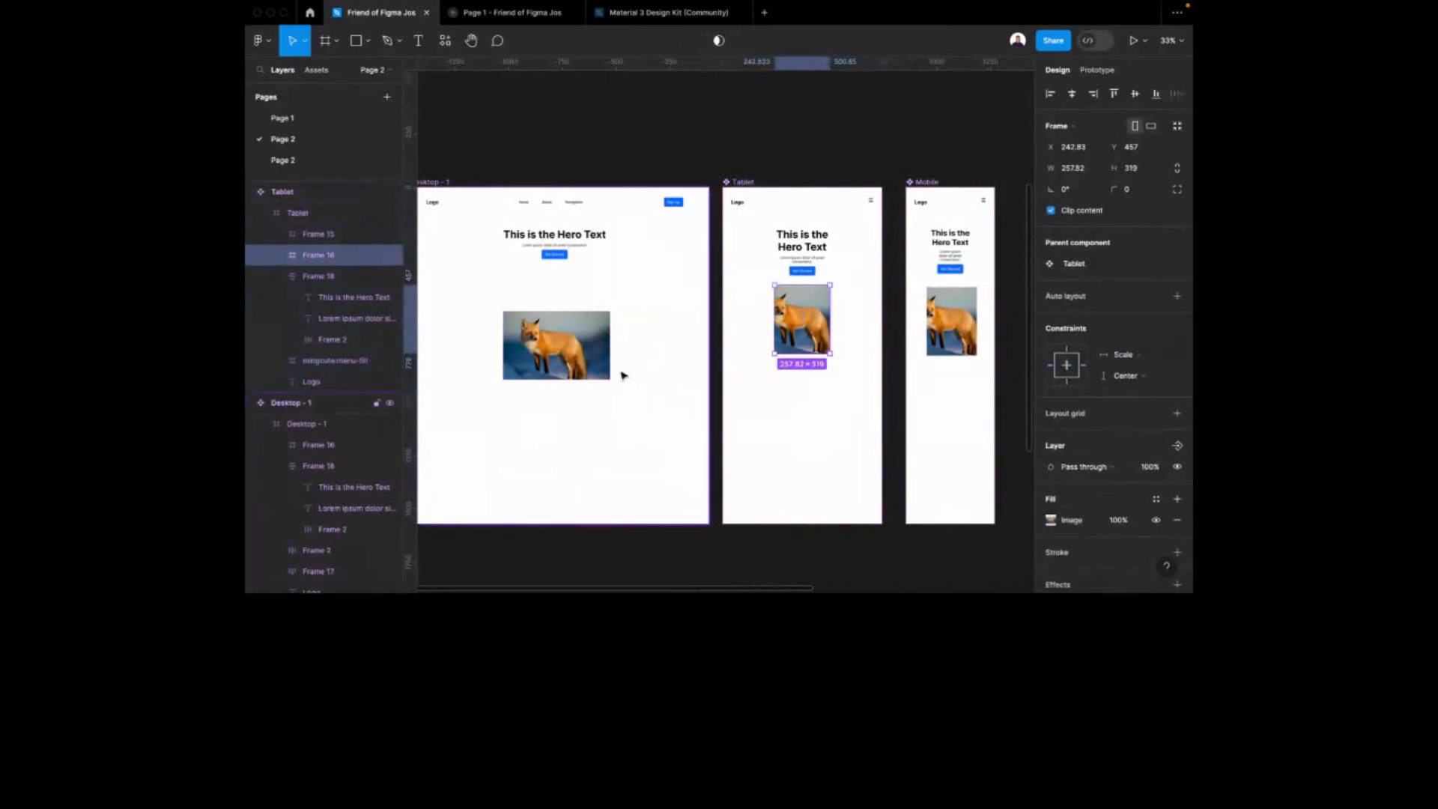
{"action": "left_click", "coordinate": [597, 355]}
{"action": "left_click", "coordinate": [809, 310]}
{"action": "left_click", "coordinate": [809, 310]}
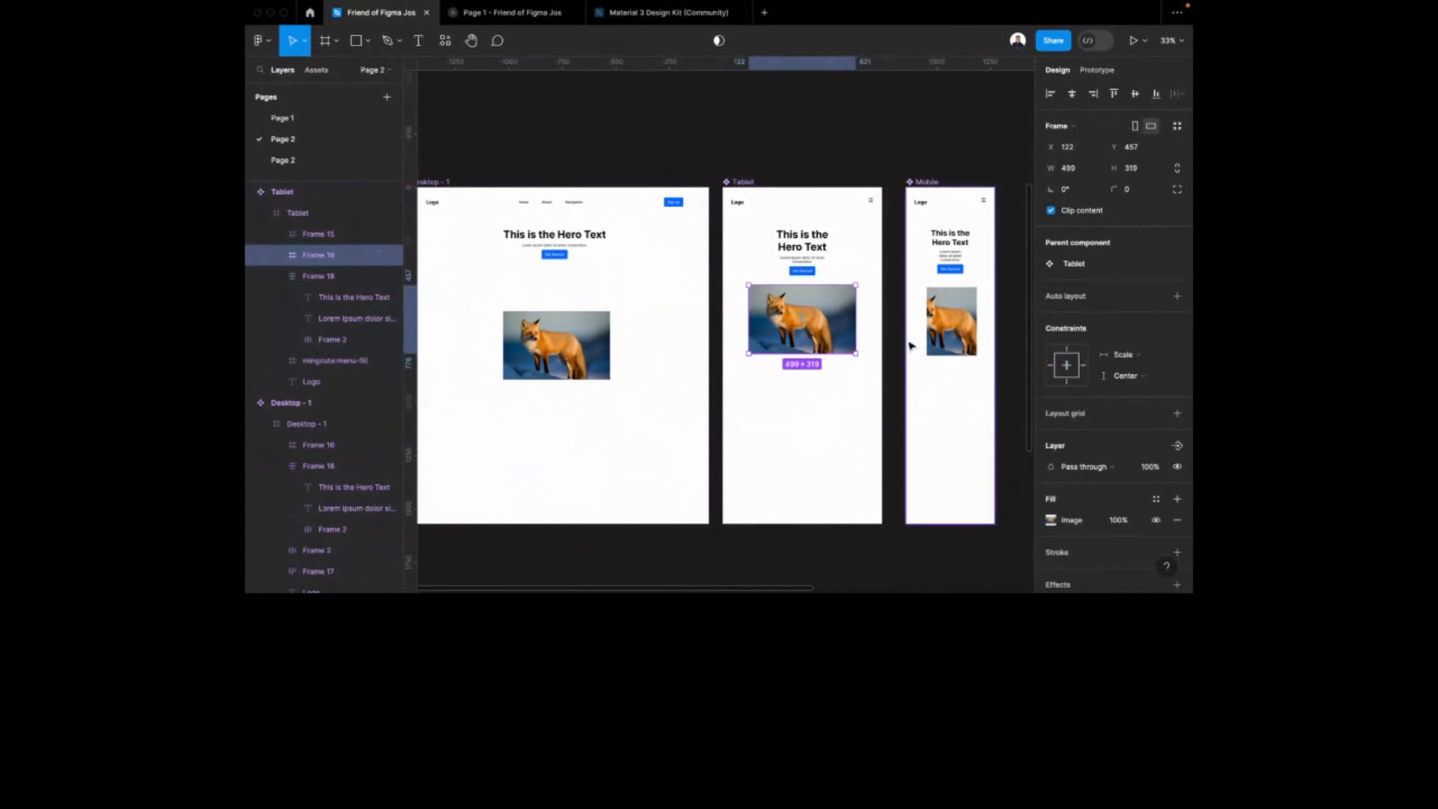
Widen the Mobile frame's fox image to about 299 px and align it to the frame's horizontal centre
{"action": "double_click", "coordinate": [965, 331]}
{"action": "left_click", "coordinate": [965, 331]}
{"action": "mouse_move", "coordinate": [977, 328]}
{"action": "left_mouse_down"}
{"action": "mouse_move", "coordinate": [1006, 328]}
{"action": "mouse_move", "coordinate": [963, 322]}
{"action": "left_mouse_up"}
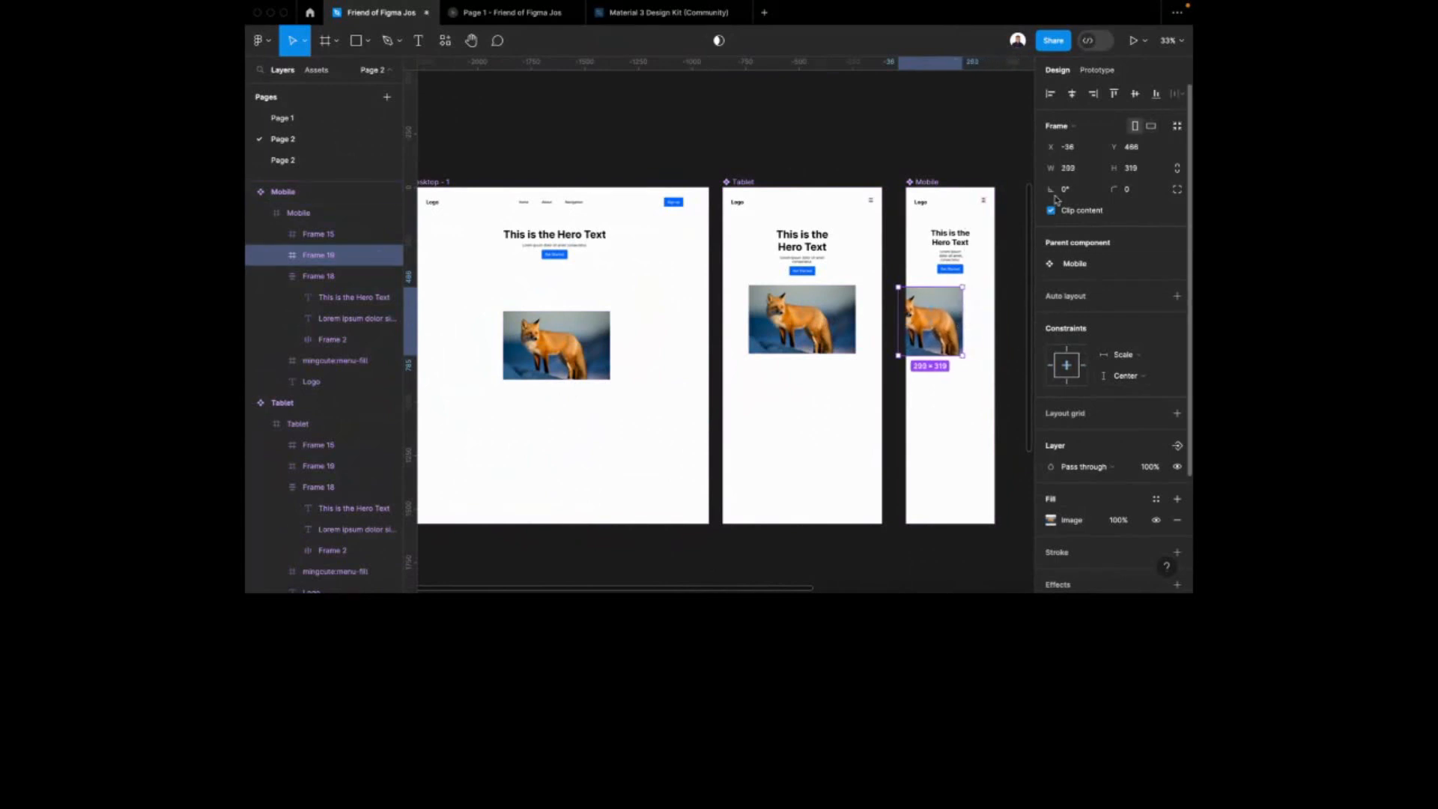
{"action": "left_click", "coordinate": [1073, 92]}
{"action": "scroll", "coordinate": [1005, 288], "scroll_direction": "up", "scroll_amount": 3}
Move the Tablet frame's fox image down to Y 573, leaving more space below the Get Started button
{"action": "left_click", "coordinate": [827, 329]}
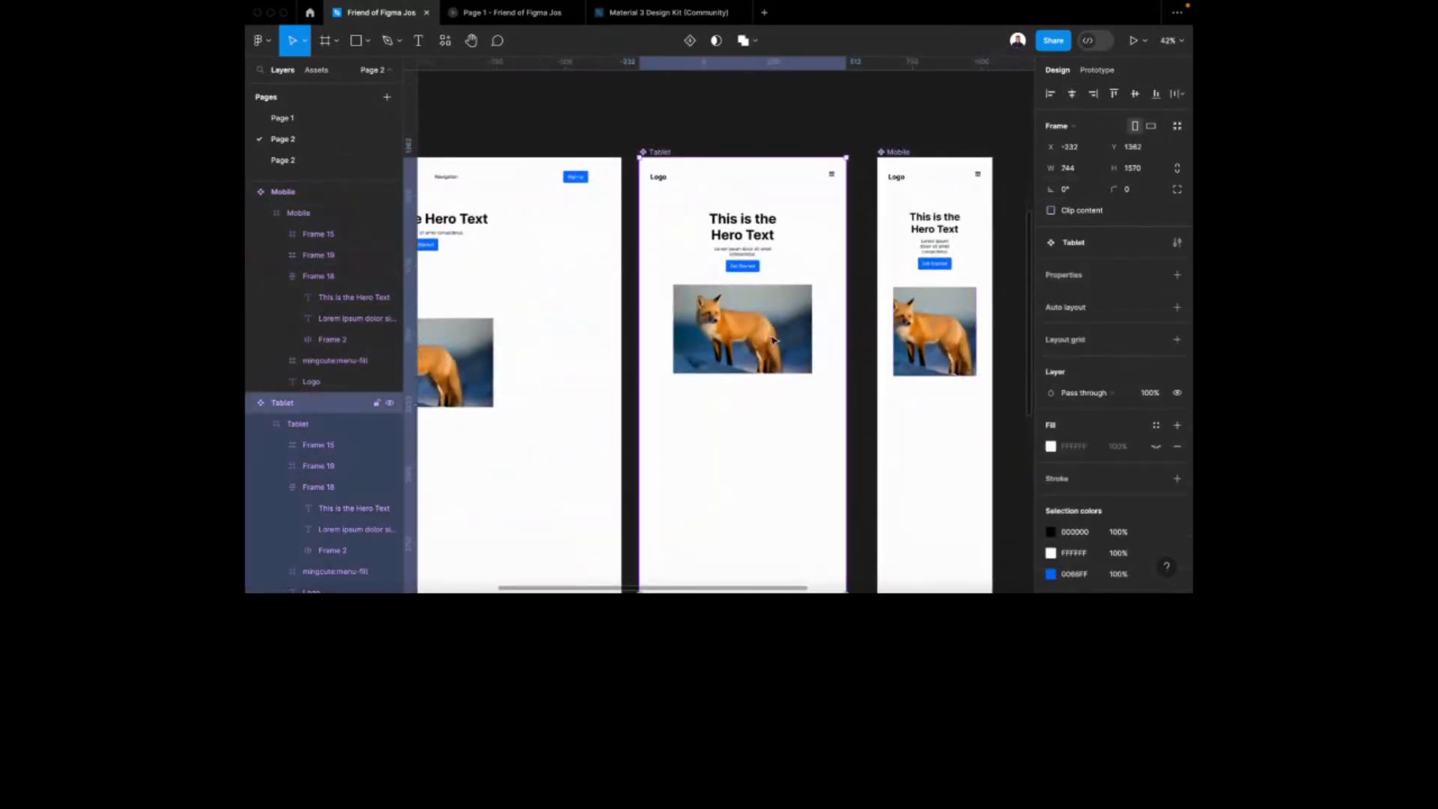
{"action": "double_click", "coordinate": [827, 329]}
{"action": "scroll", "coordinate": [811, 326], "scroll_direction": "down", "scroll_amount": 1}
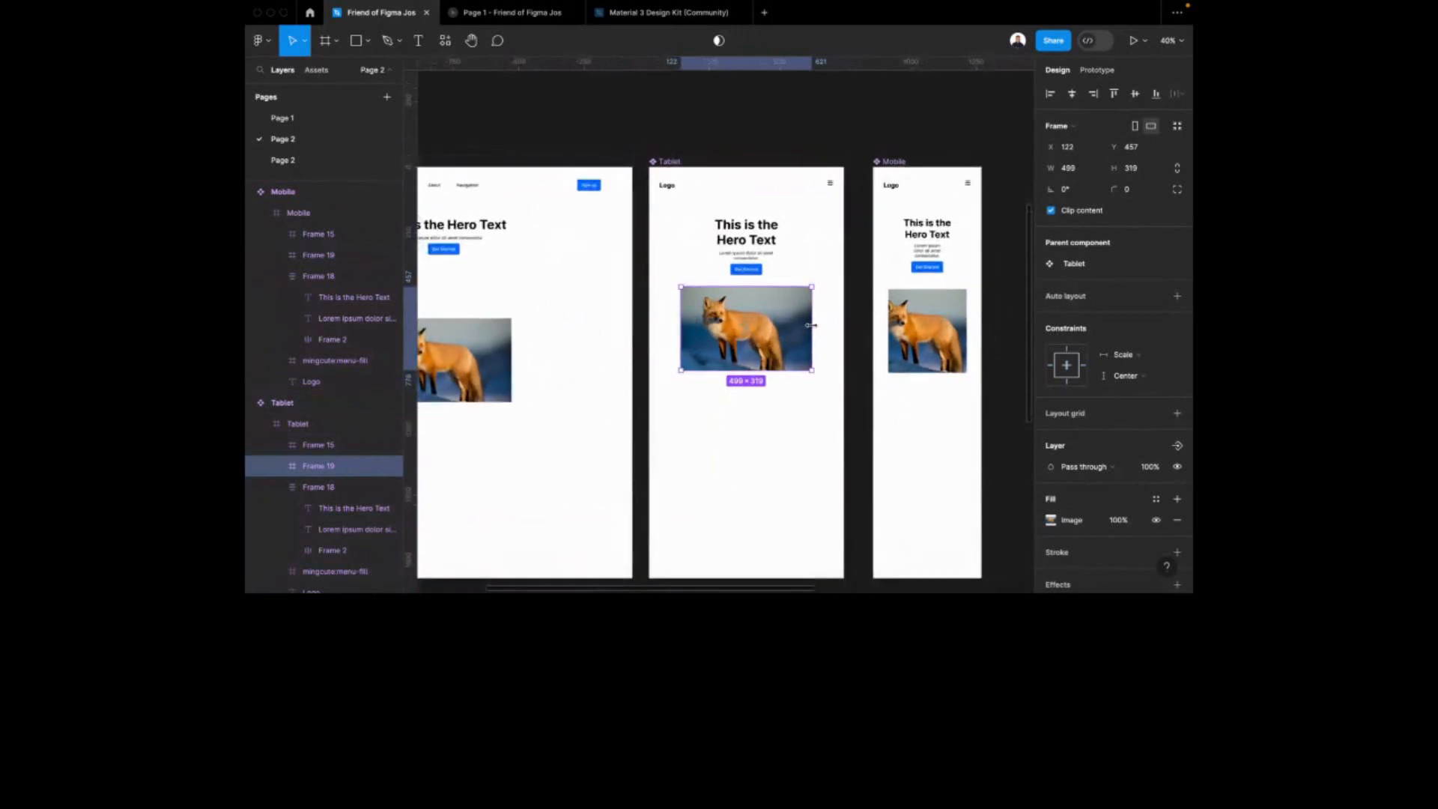
{"action": "scroll", "coordinate": [812, 326], "scroll_direction": "down", "scroll_amount": 3}
{"action": "scroll", "coordinate": [802, 307], "scroll_direction": "down", "scroll_amount": 1}
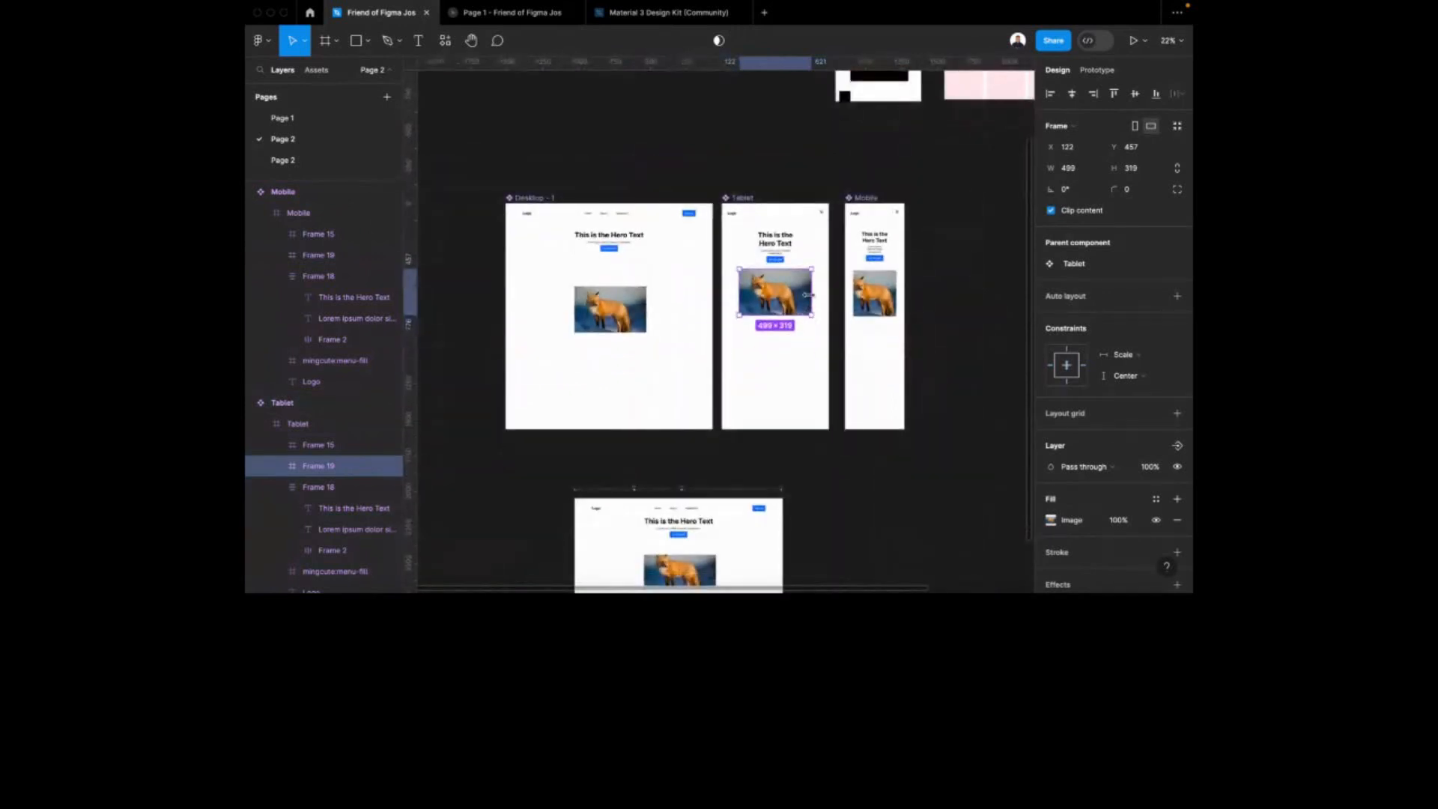
{"action": "left_click_drag", "start_coordinate": [795, 295], "coordinate": [796, 322]}
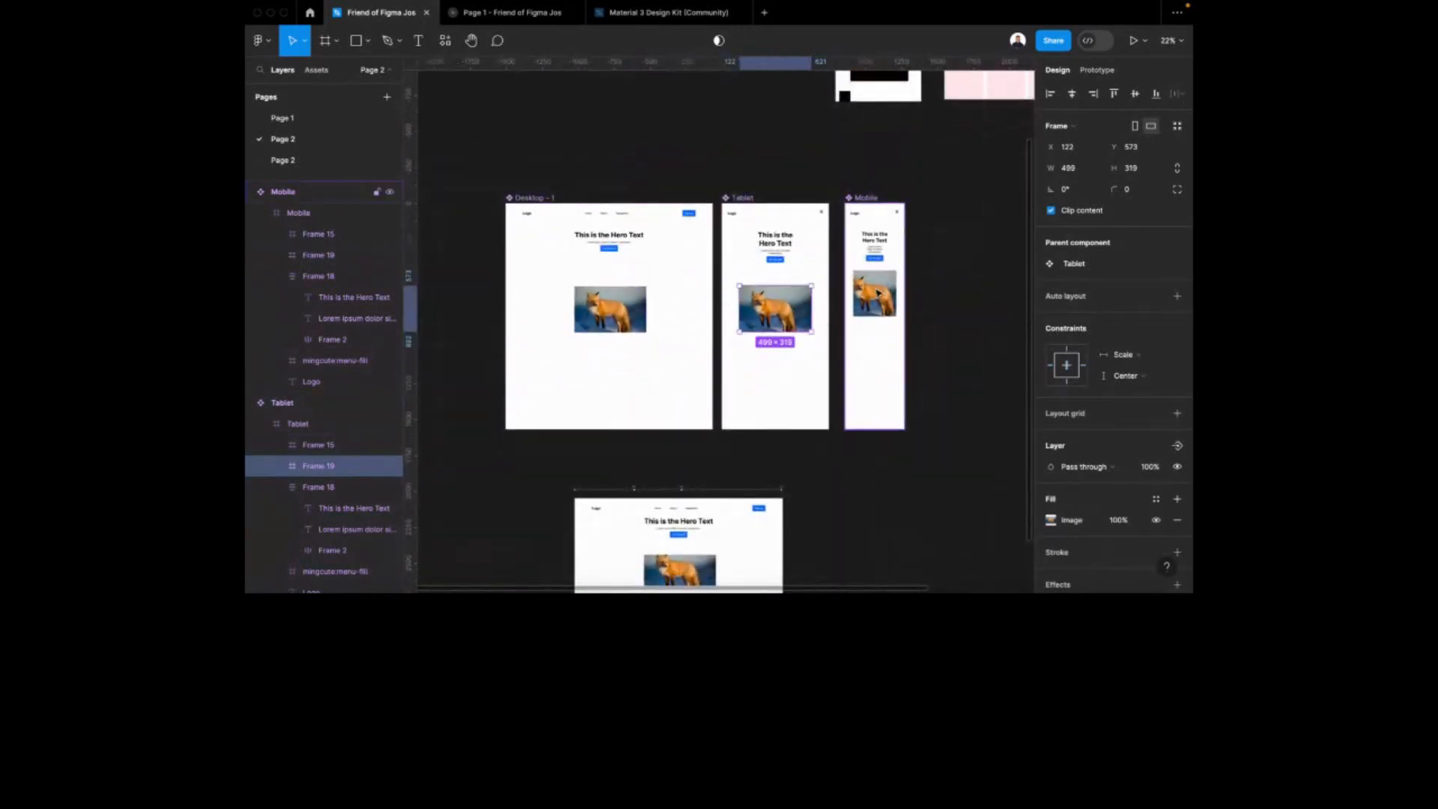
Move the Mobile frame's fox image down to about Y 528, further below its Get Started button
{"action": "left_click", "coordinate": [878, 303], "text": "shift"}
{"action": "key", "text": "super+z"}
{"action": "double_click", "coordinate": [879, 302]}
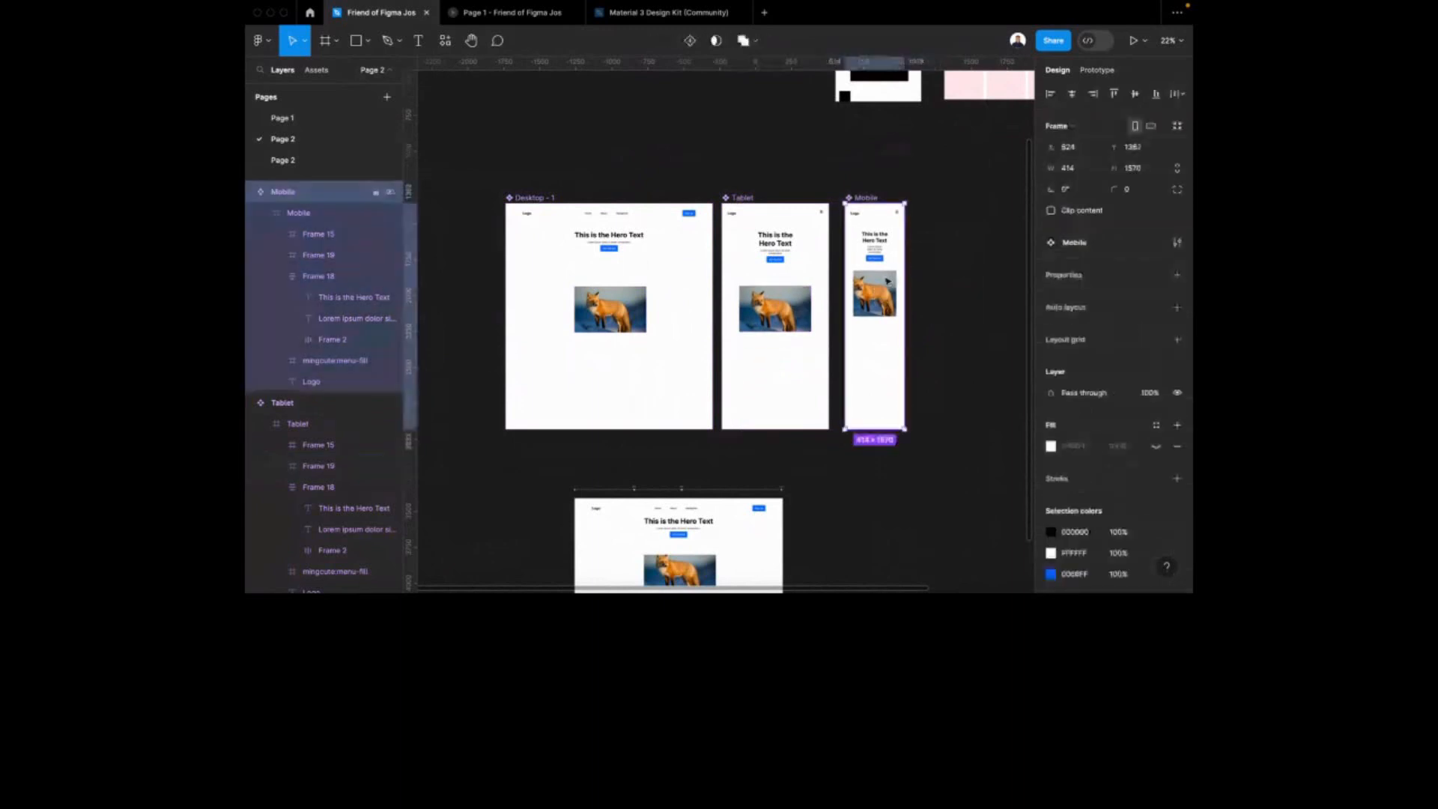
{"action": "double_click", "coordinate": [884, 295]}
Narrow the Responsive Layout preview to about 718 px, then to about 399 px, to test the tablet and mobile breakpoints
{"action": "scroll", "coordinate": [595, 334], "scroll_direction": "down", "scroll_amount": 3}
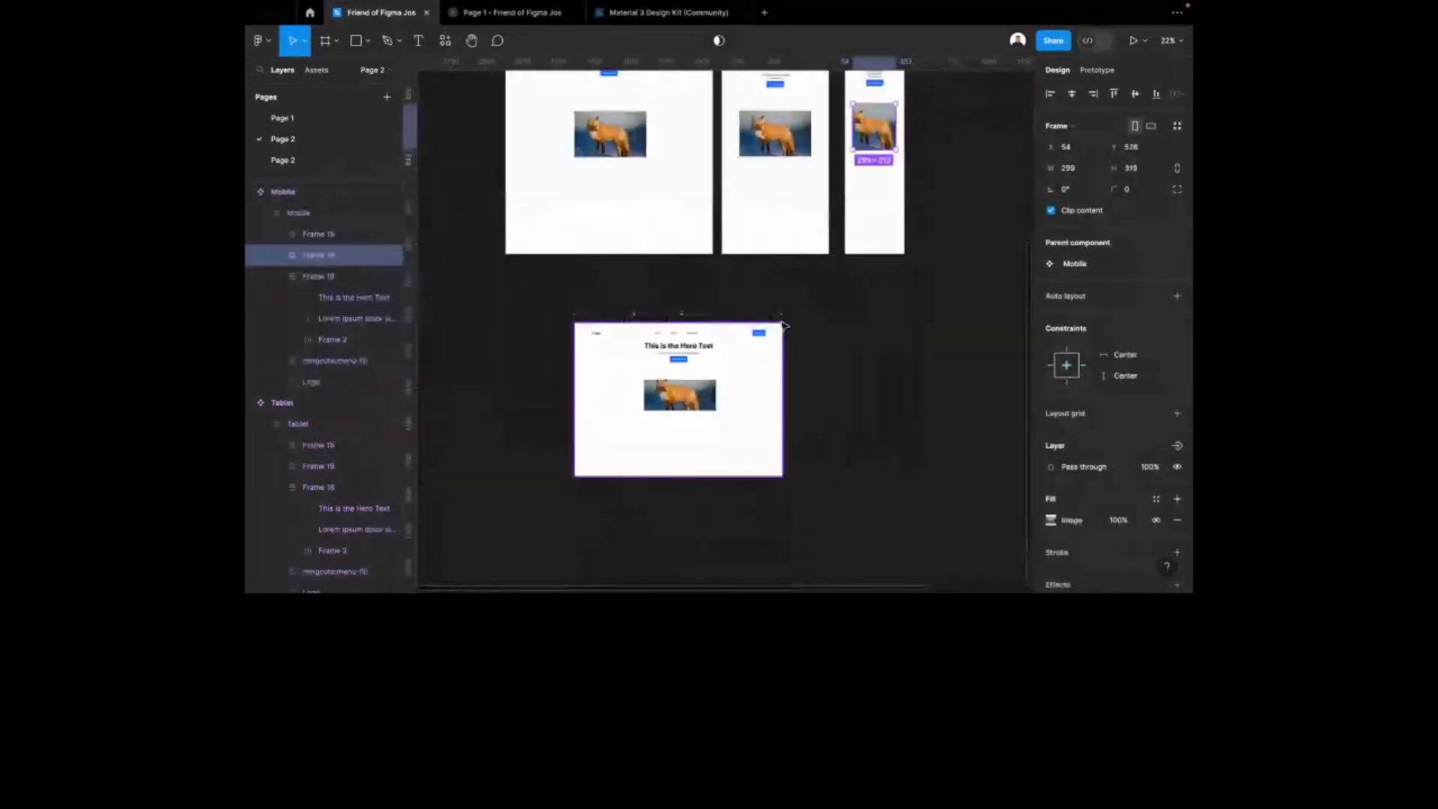
{"action": "scroll", "coordinate": [597, 337], "scroll_direction": "up", "scroll_amount": 5}
{"action": "left_click", "coordinate": [696, 280]}
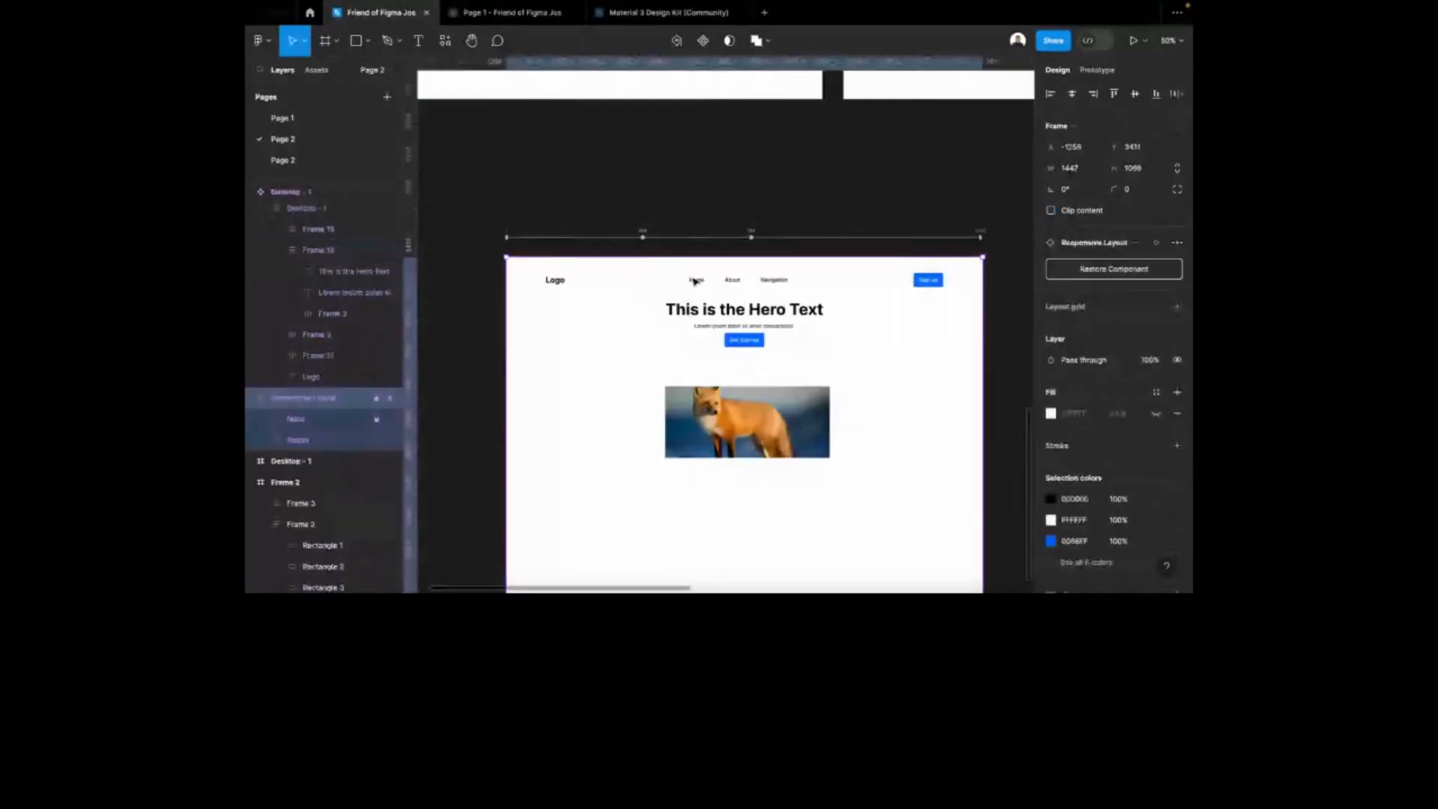
{"action": "scroll", "coordinate": [697, 279], "scroll_direction": "down", "scroll_amount": 1}
{"action": "left_click_drag", "start_coordinate": [983, 307], "coordinate": [743, 301]}
{"action": "scroll", "coordinate": [803, 282], "scroll_direction": "down", "scroll_amount": 2}
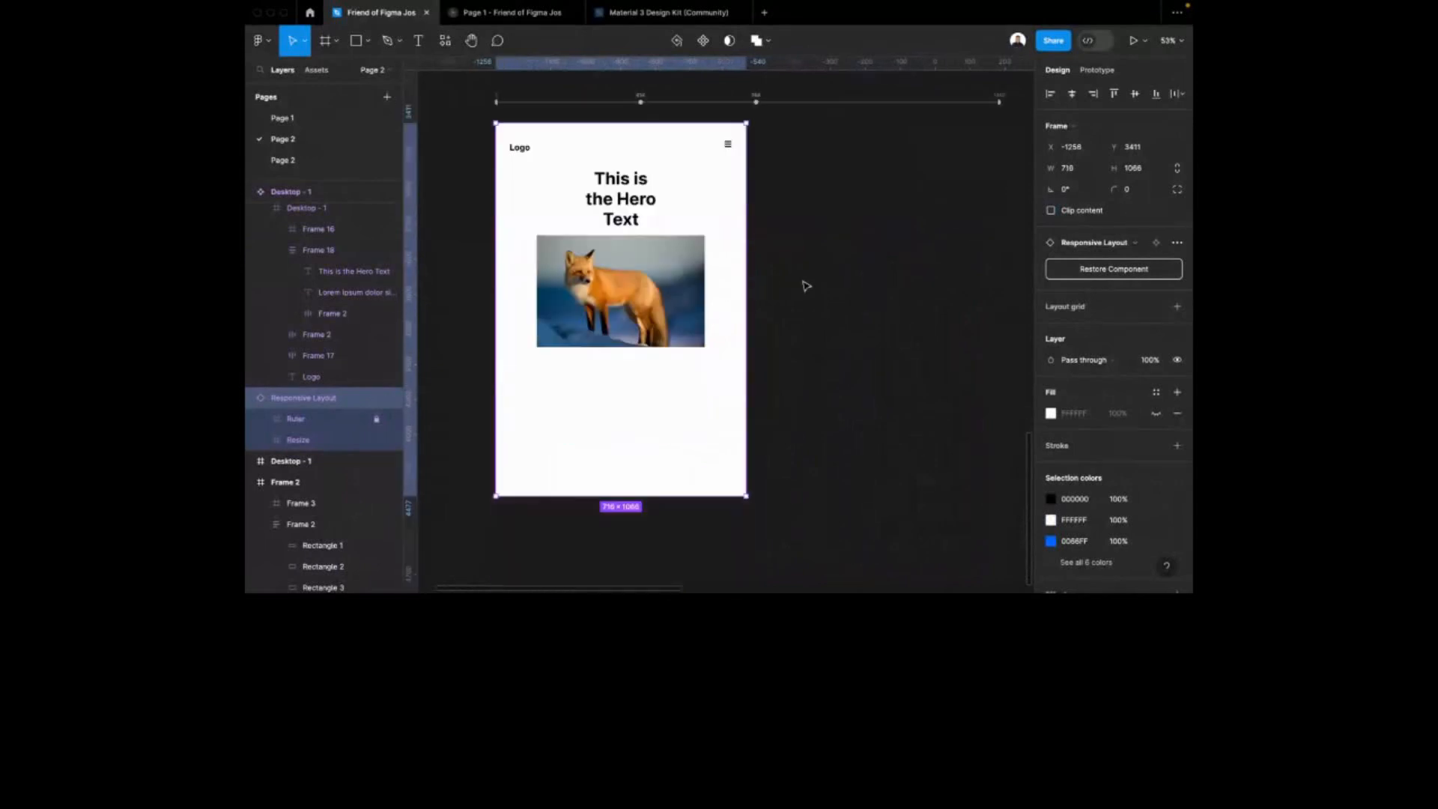
{"action": "left_click_drag", "start_coordinate": [744, 249], "coordinate": [636, 249]}
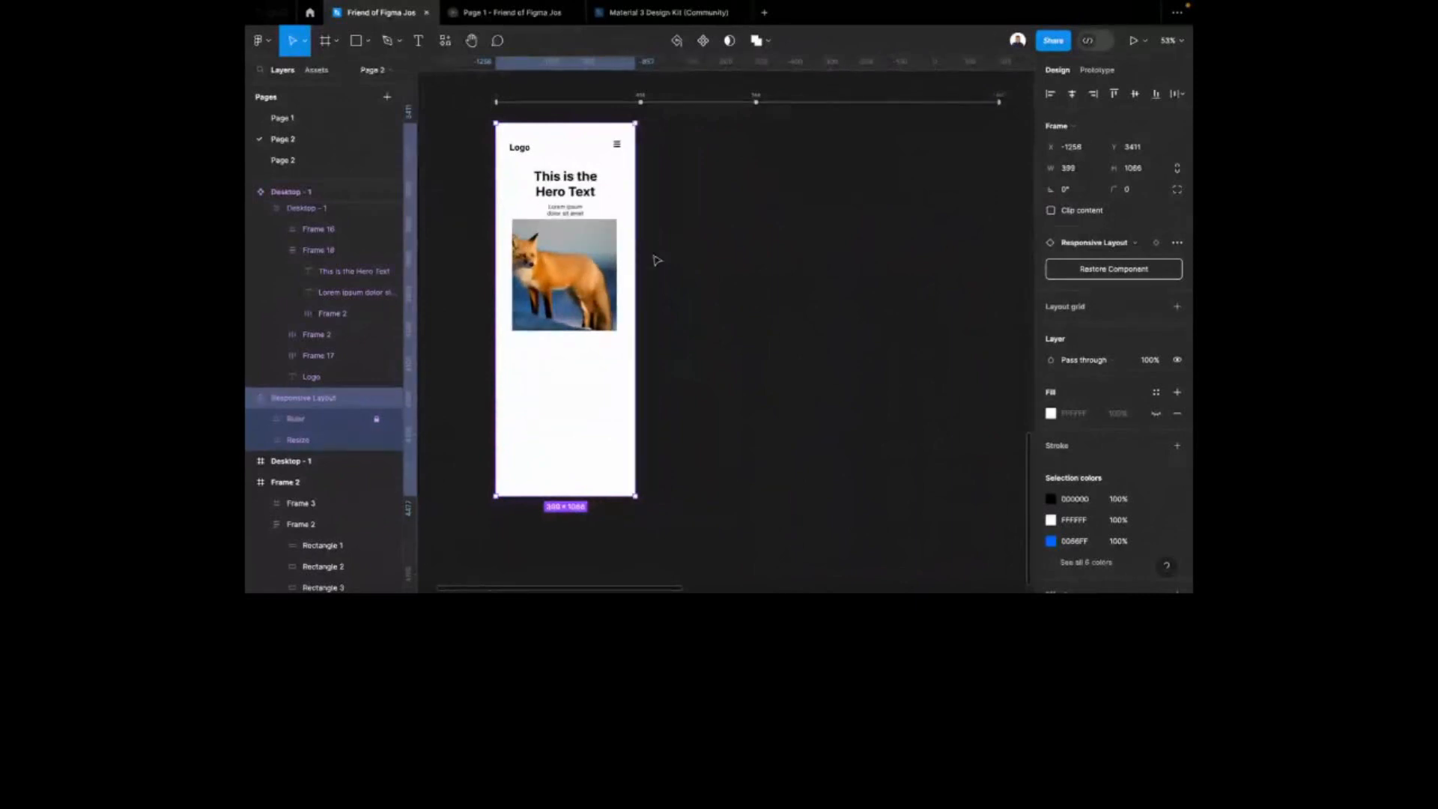
Widen the Responsive Layout preview back to desktop size, about 1443 px wide
{"action": "scroll", "coordinate": [594, 200], "scroll_direction": "up", "scroll_amount": 1}
{"action": "scroll", "coordinate": [659, 218], "scroll_direction": "down", "scroll_amount": 1}
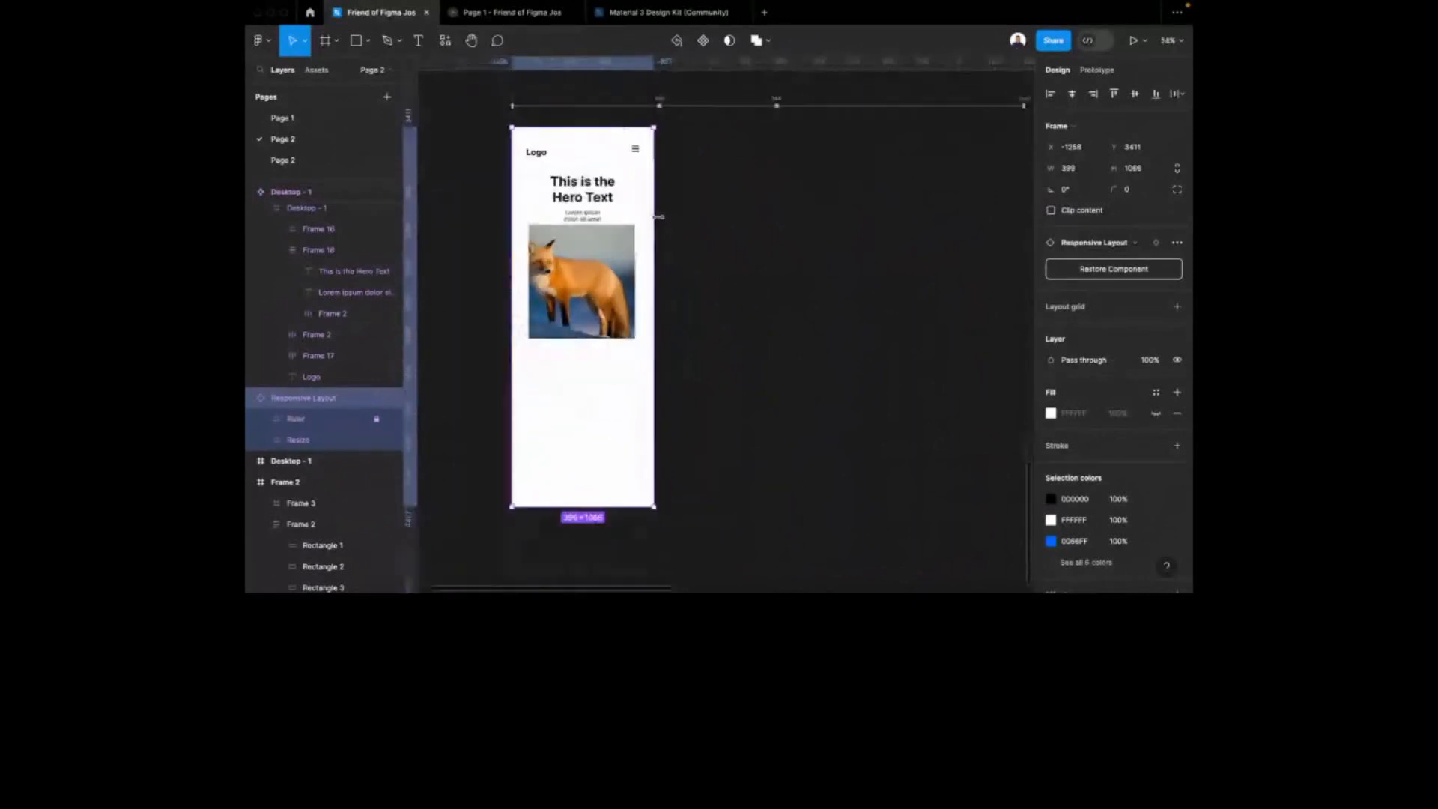
{"action": "left_click_drag", "start_coordinate": [657, 219], "coordinate": [1028, 216]}
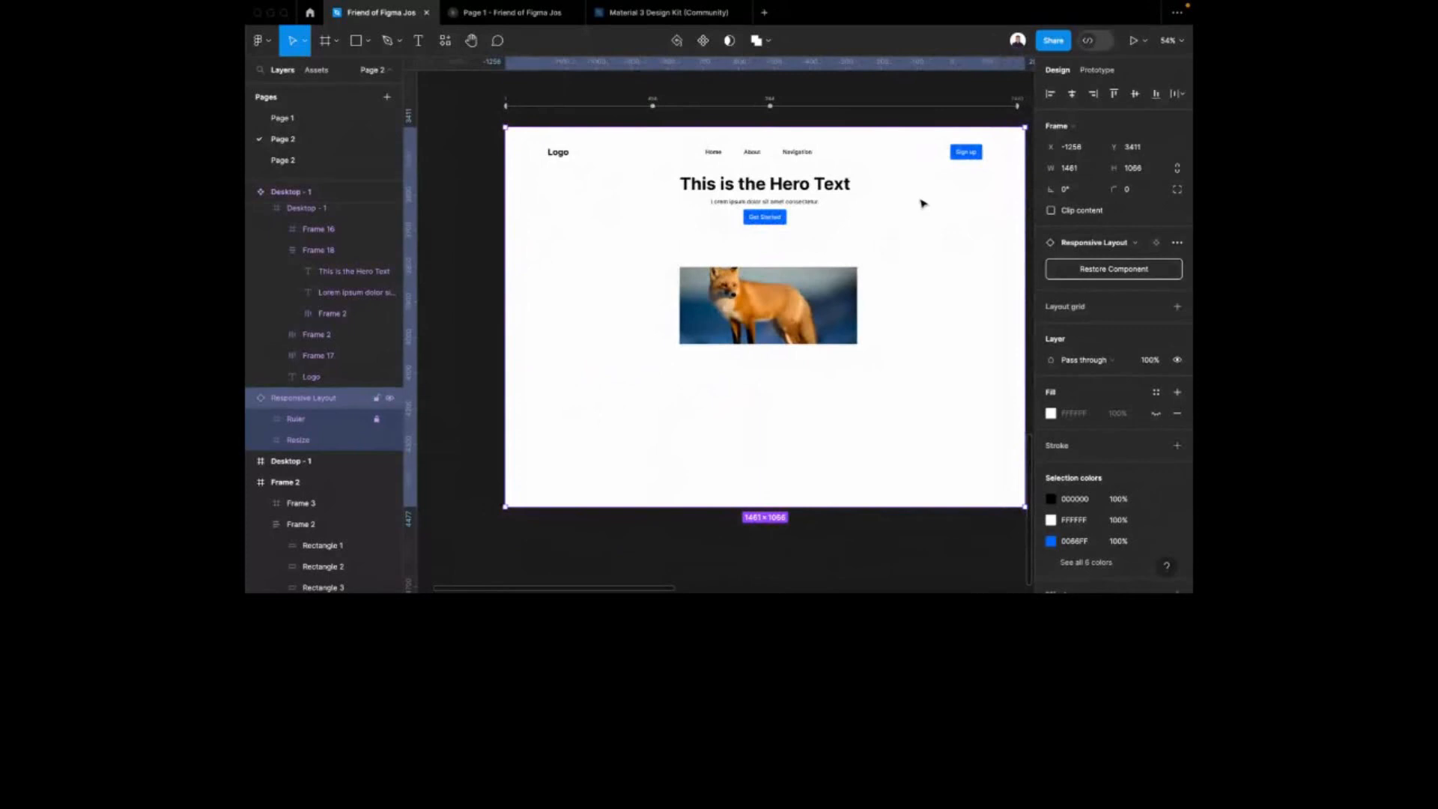
{"action": "scroll", "coordinate": [923, 200], "scroll_direction": "right", "scroll_amount": 1}
{"action": "left_click_drag", "start_coordinate": [990, 180], "coordinate": [984, 179]}
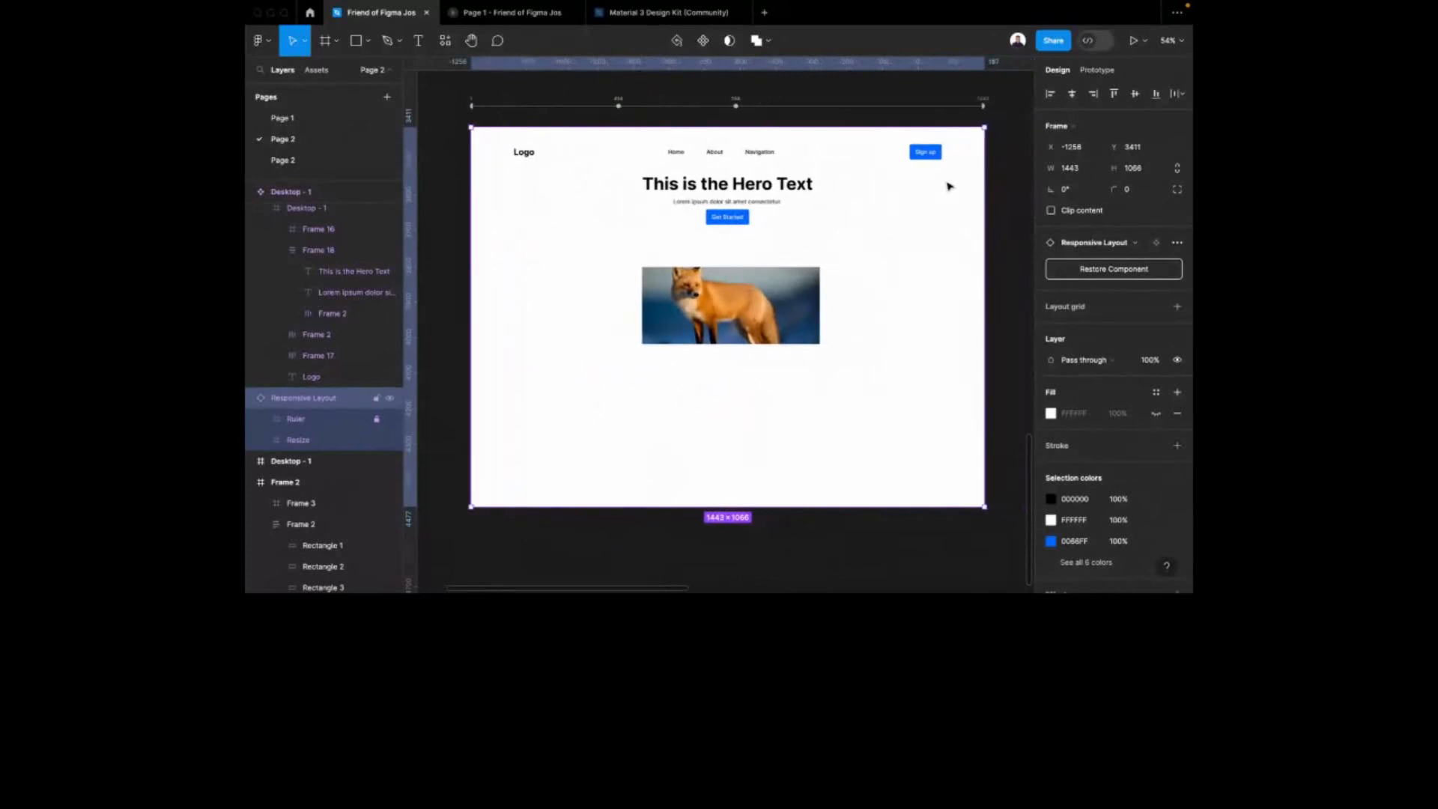
Delete the fox images from the Desktop - 1, Tablet and Mobile frames together
{"action": "scroll", "coordinate": [750, 208], "scroll_direction": "up", "scroll_amount": 3}
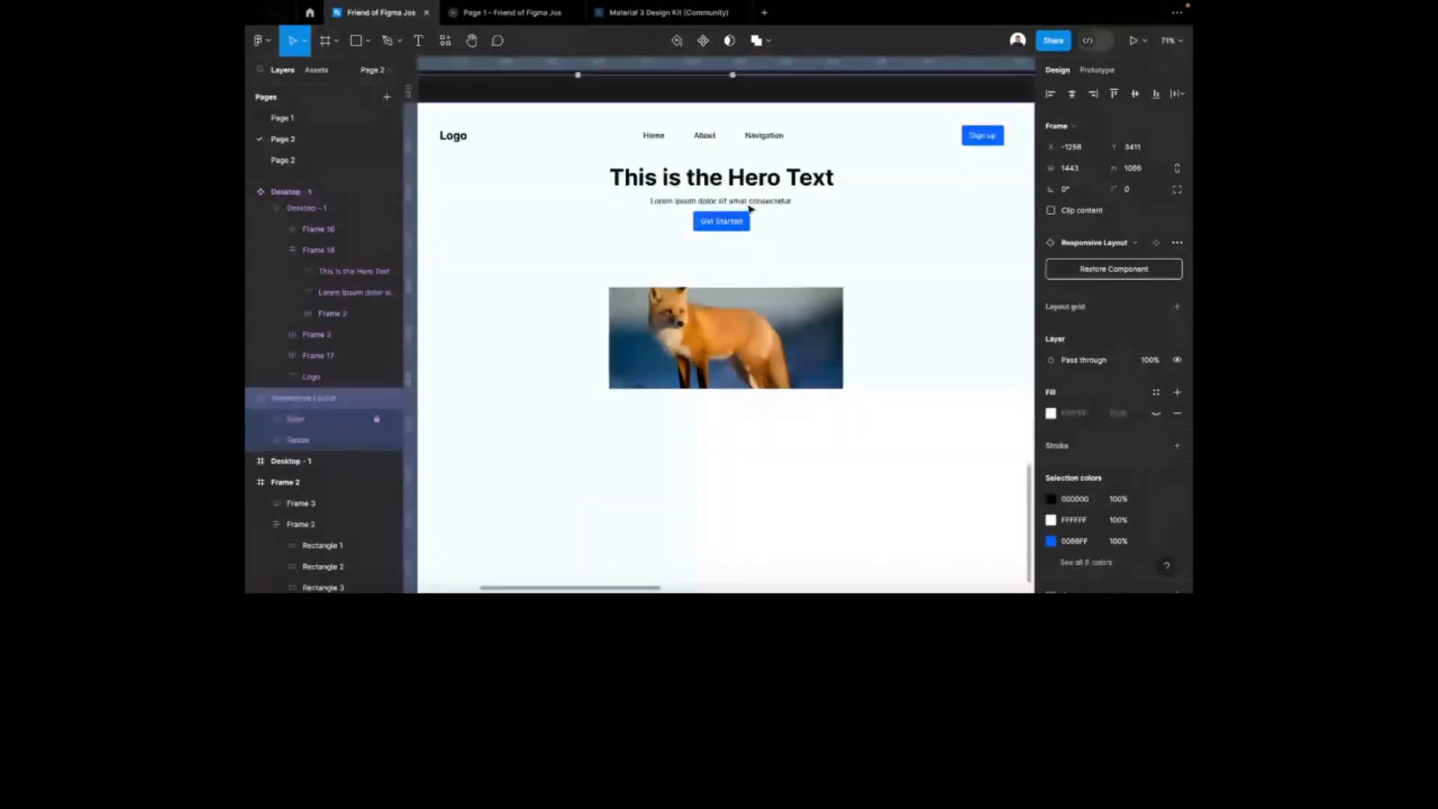
{"action": "scroll", "coordinate": [750, 209], "scroll_direction": "down", "scroll_amount": 4}
{"action": "scroll", "coordinate": [761, 292], "scroll_direction": "up", "scroll_amount": 7}
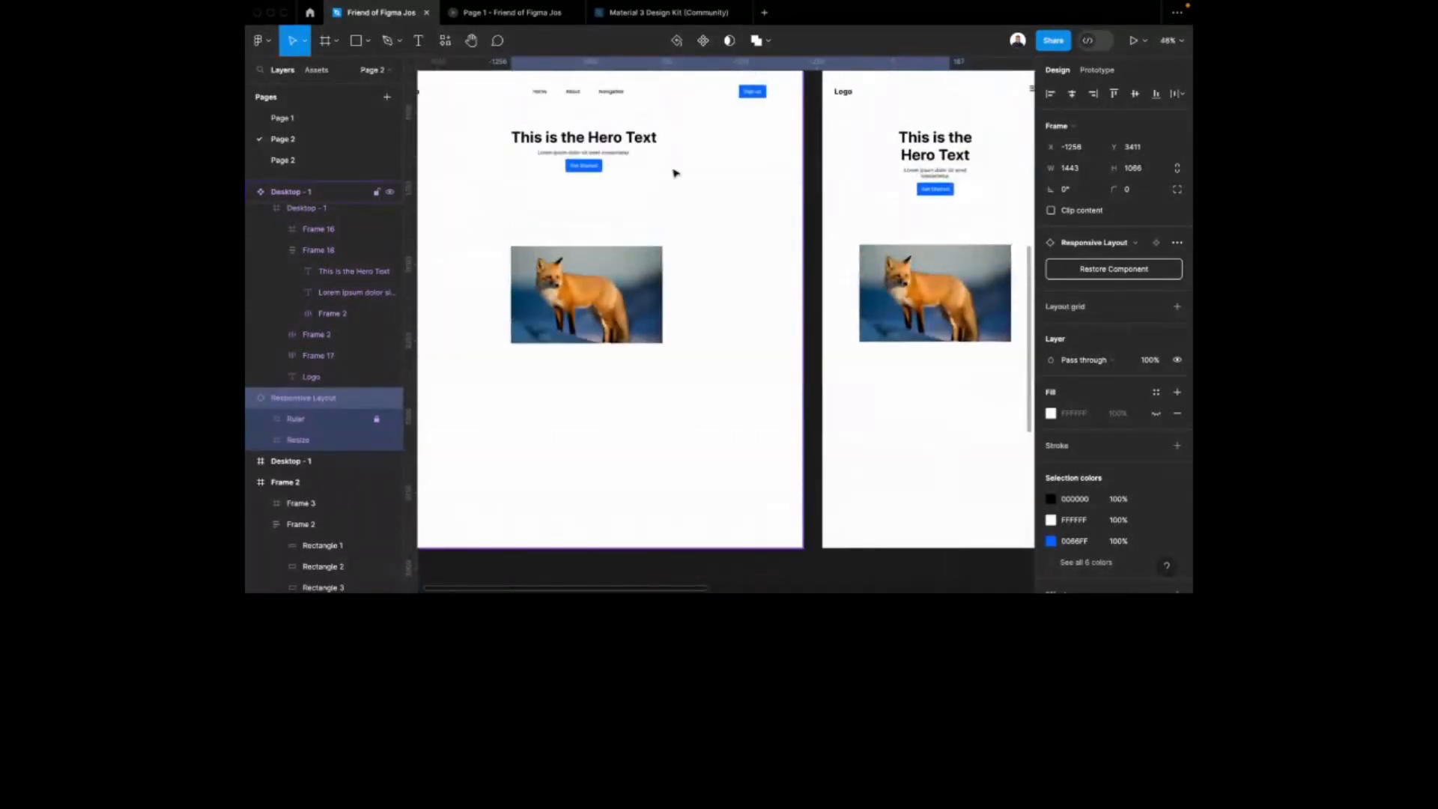
{"action": "scroll", "coordinate": [721, 223], "scroll_direction": "right", "scroll_amount": 3}
{"action": "scroll", "coordinate": [846, 212], "scroll_direction": "right", "scroll_amount": 4}
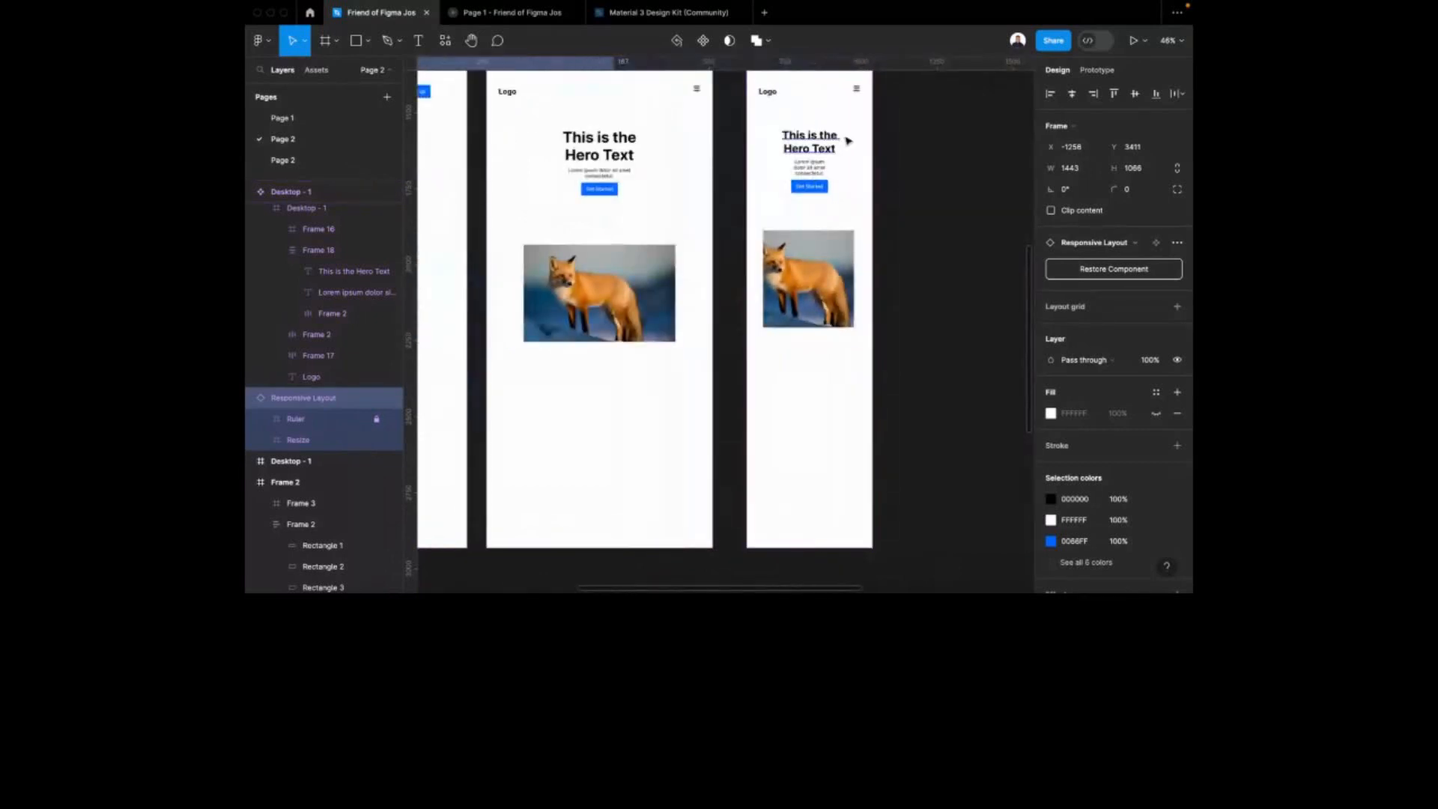
{"action": "scroll", "coordinate": [851, 165], "scroll_direction": "down", "scroll_amount": 5}
{"action": "scroll", "coordinate": [572, 249], "scroll_direction": "left", "scroll_amount": 1}
{"action": "double_click", "coordinate": [611, 239]}
{"action": "double_click", "coordinate": [616, 238]}
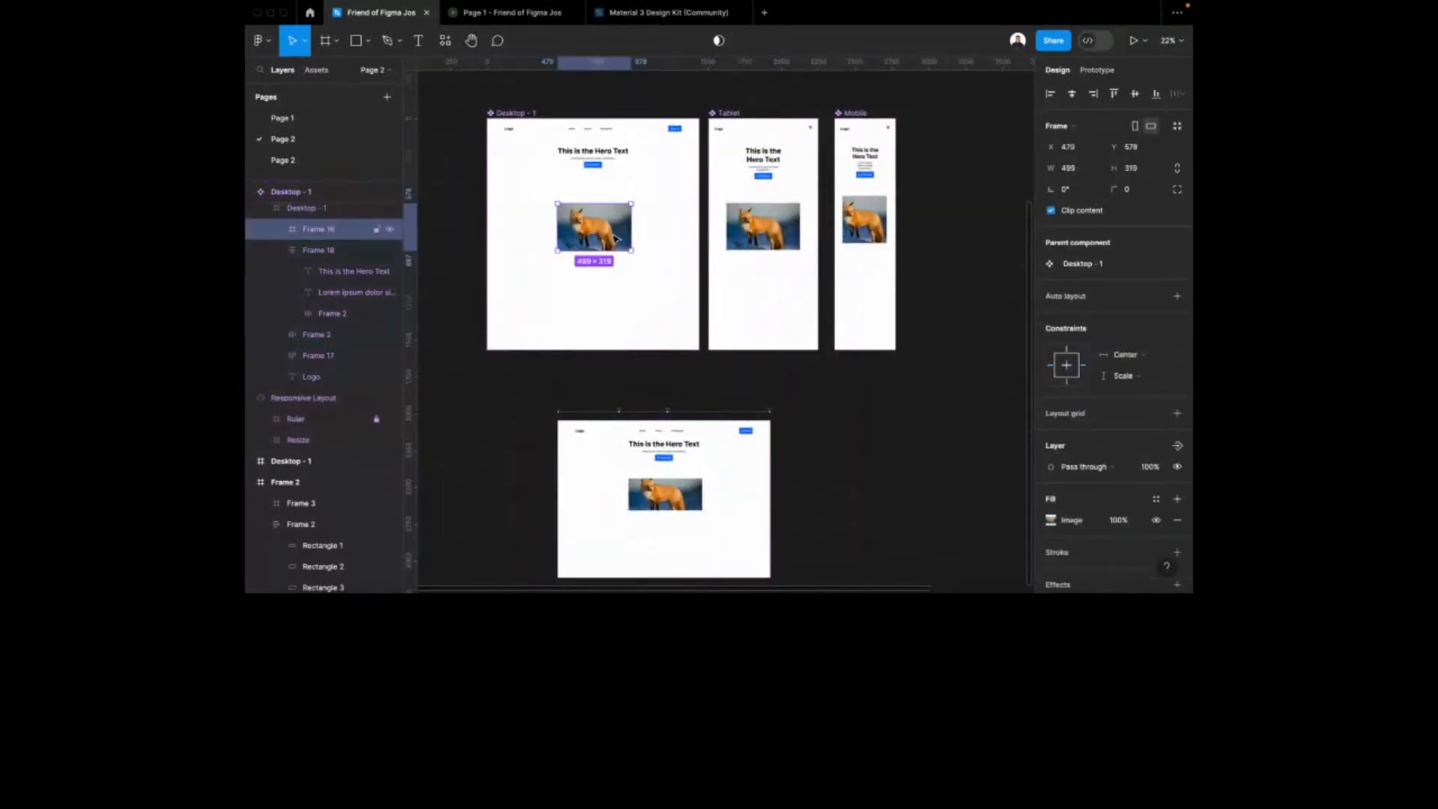
{"action": "left_click", "coordinate": [785, 236], "text": "shift"}
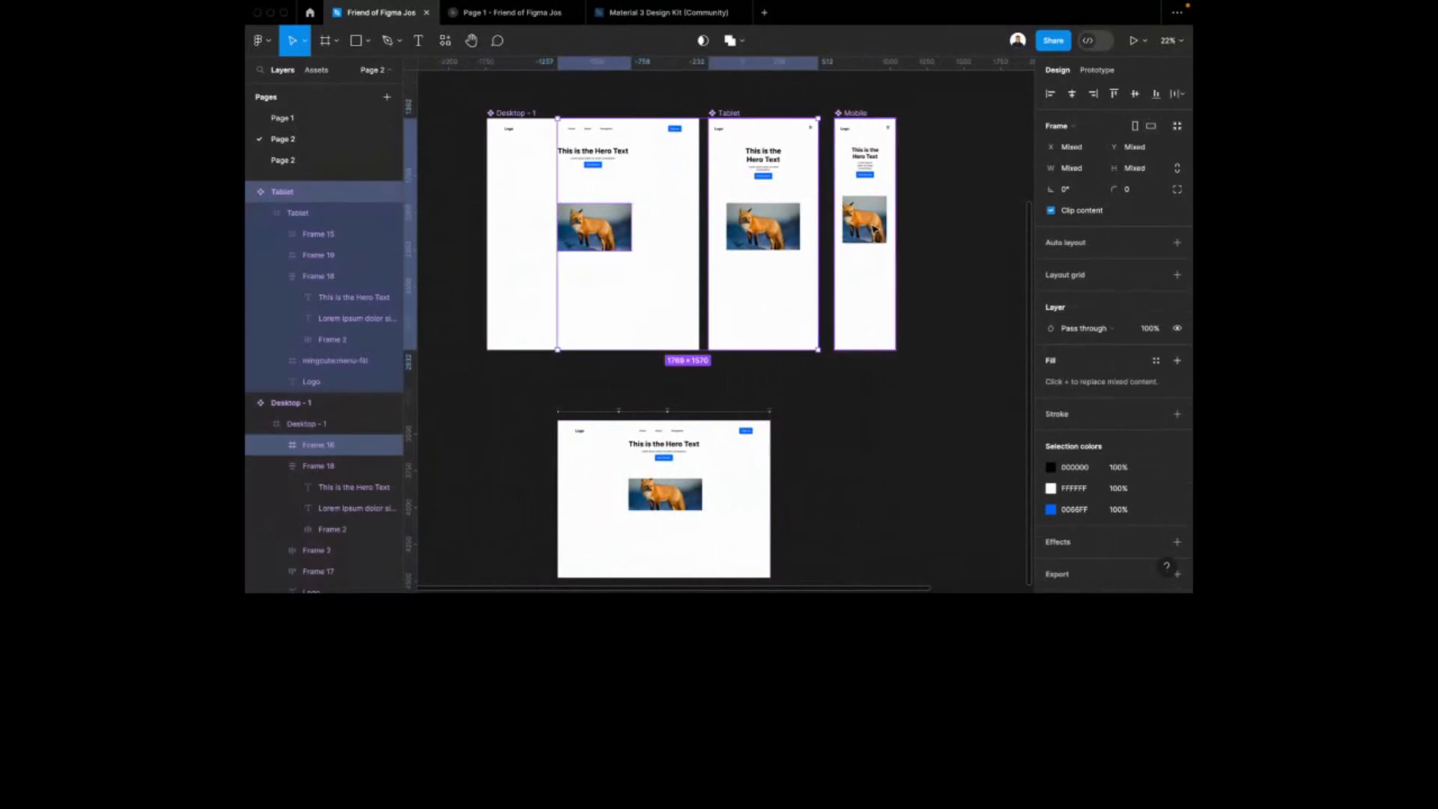
{"action": "left_click", "coordinate": [875, 229]}
{"action": "left_click", "coordinate": [869, 225]}
{"action": "left_click", "coordinate": [780, 236], "text": "shift"}
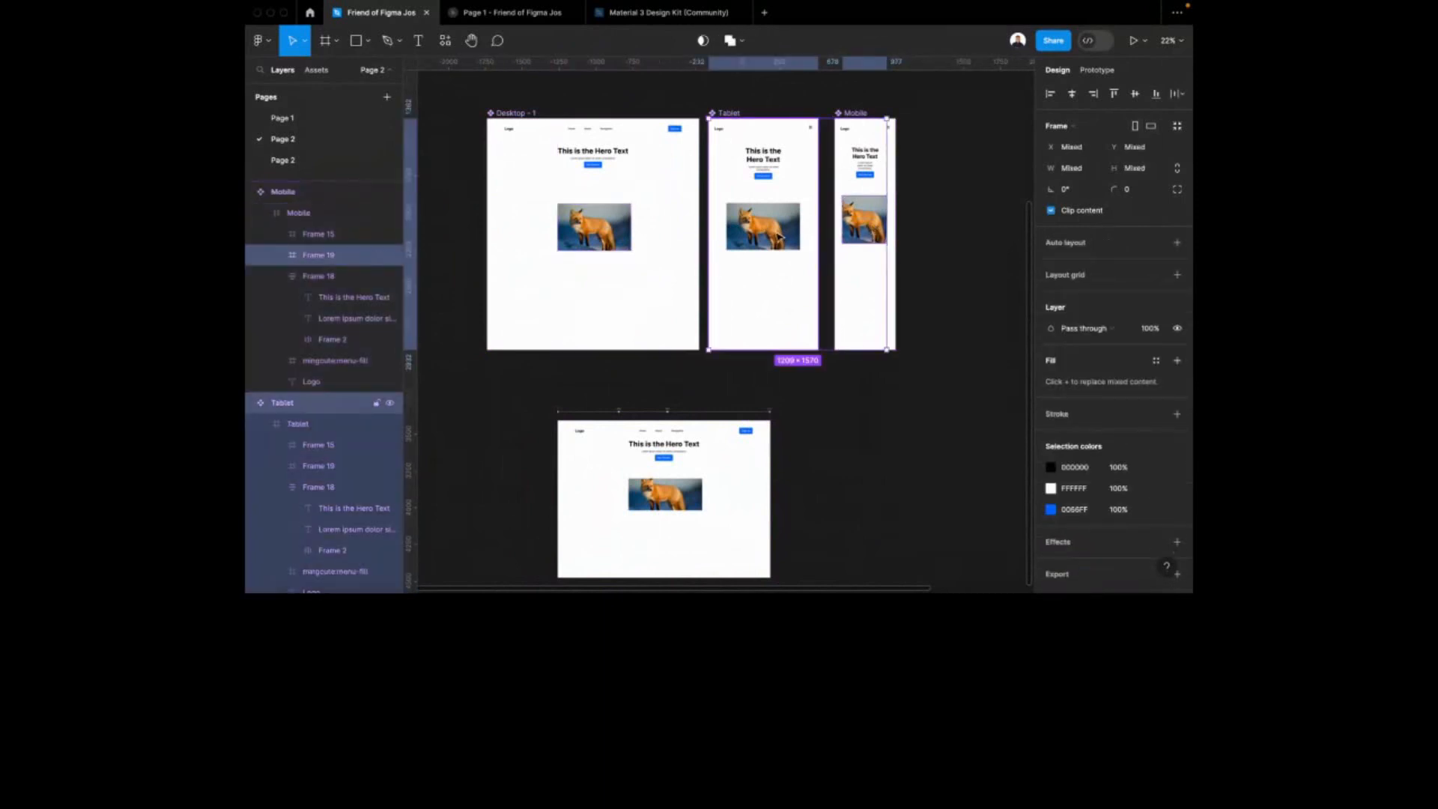
{"action": "double_click", "coordinate": [779, 237], "text": "shift"}
{"action": "left_click", "coordinate": [609, 223], "text": "shift"}
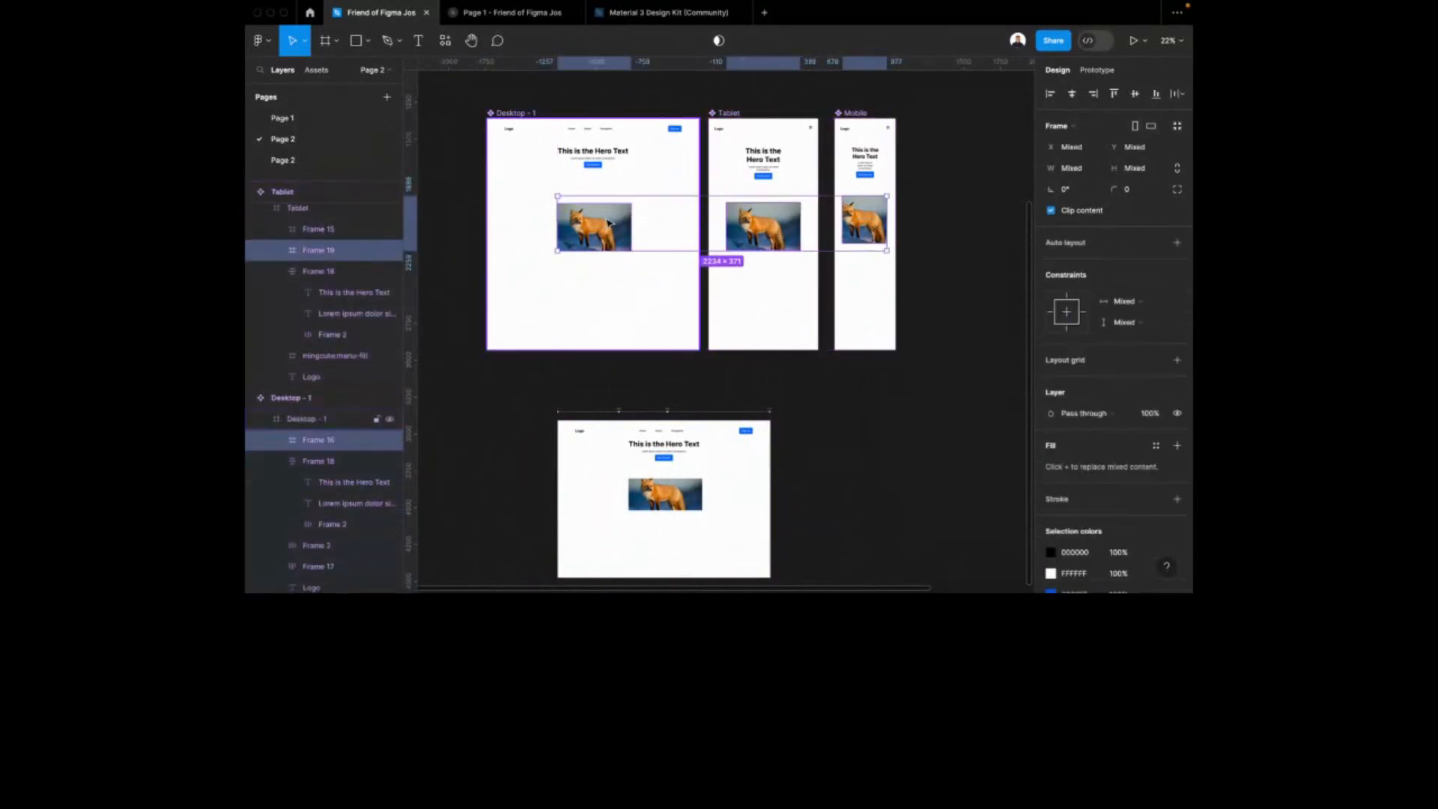
{"action": "key", "text": "Delete"}
Narrow the Responsive Layout preview from desktop size to about 875 px wide to test the layout without the image
{"action": "scroll", "coordinate": [639, 408], "scroll_direction": "down", "scroll_amount": 2}
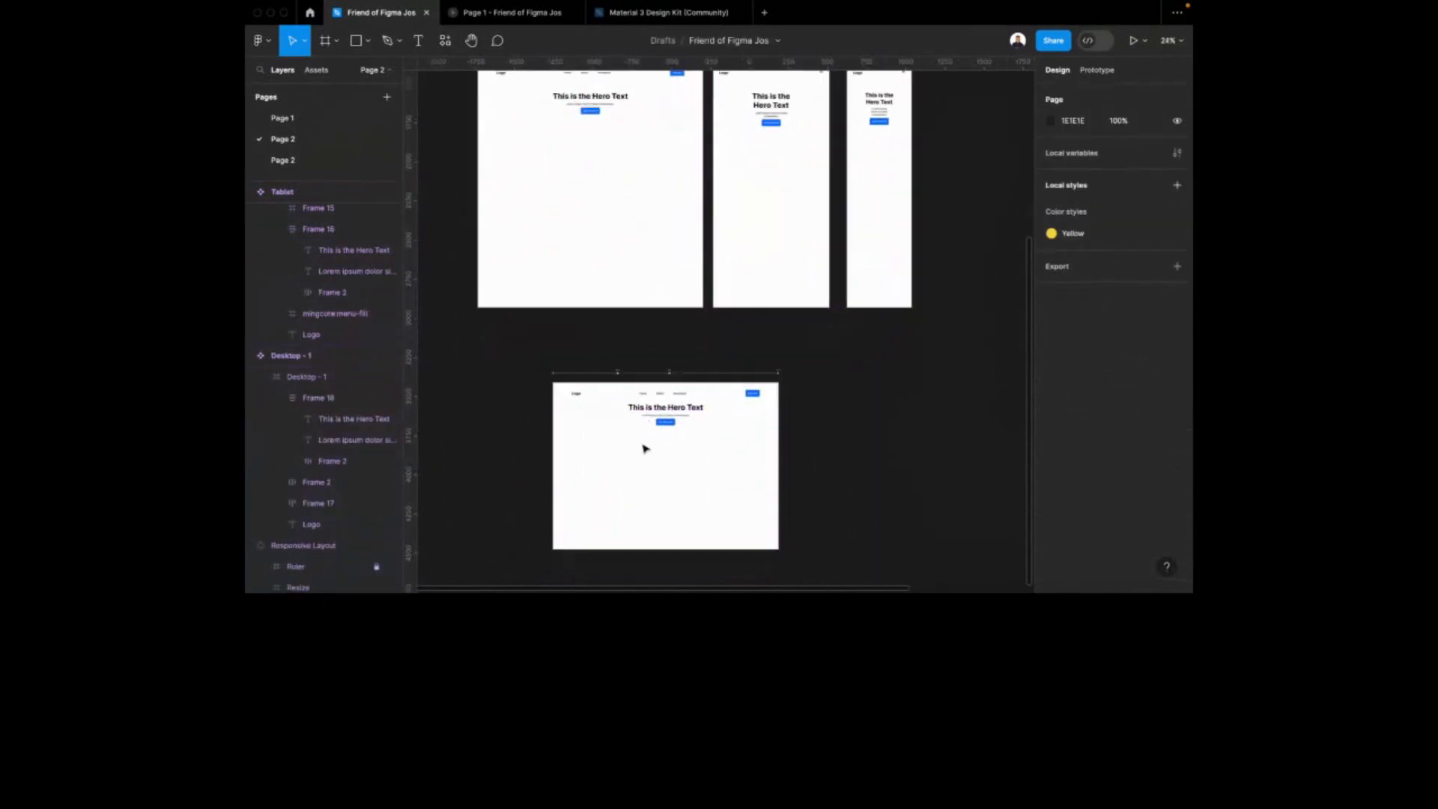
{"action": "scroll", "coordinate": [660, 400], "scroll_direction": "up", "scroll_amount": 4}
{"action": "scroll", "coordinate": [660, 399], "scroll_direction": "down", "scroll_amount": 2}
{"action": "left_click", "coordinate": [921, 333]}
{"action": "left_click_drag", "start_coordinate": [917, 335], "coordinate": [893, 334]}
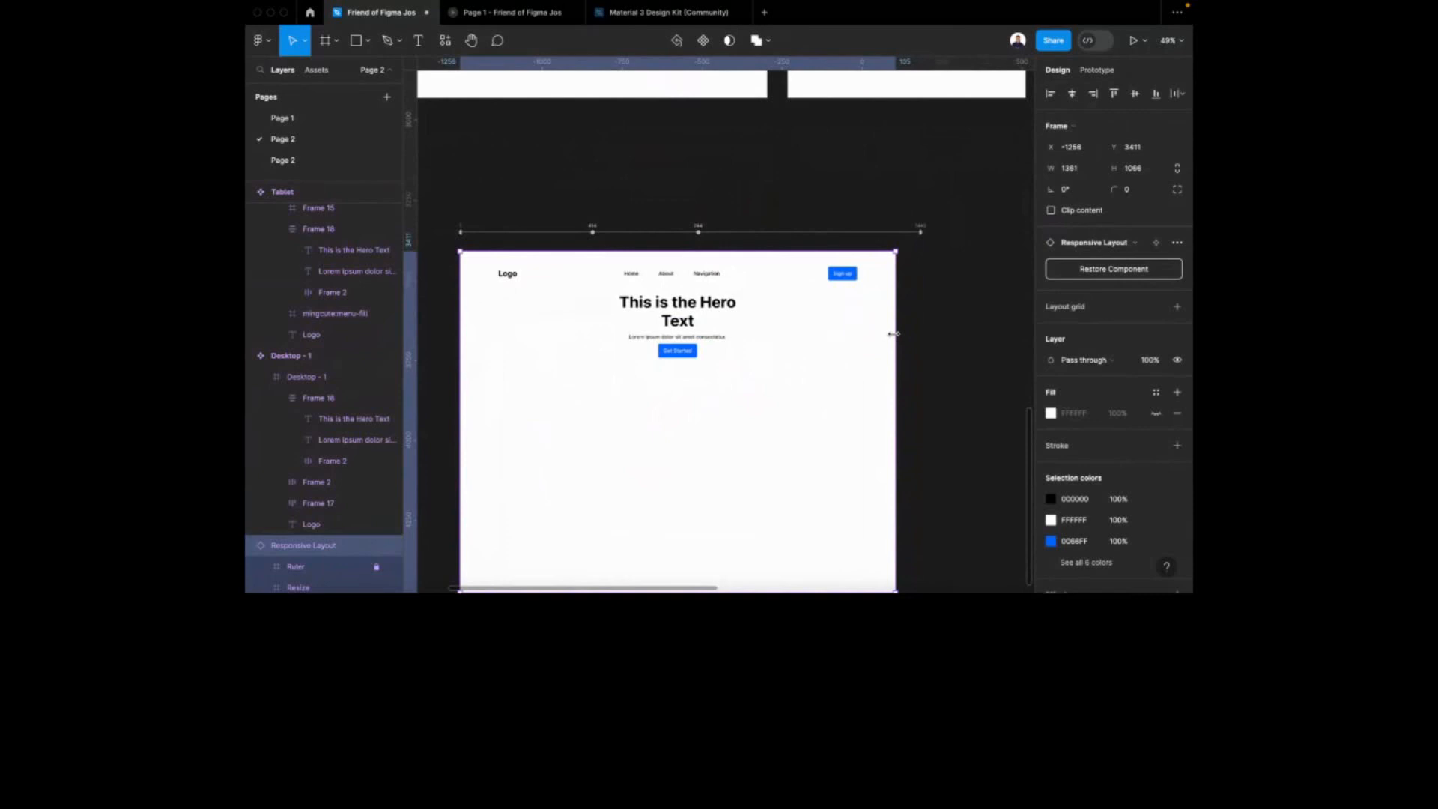
{"action": "left_click_drag", "start_coordinate": [893, 334], "coordinate": [715, 334]}
{"action": "scroll", "coordinate": [649, 307], "scroll_direction": "up", "scroll_amount": 2}
{"action": "scroll", "coordinate": [725, 281], "scroll_direction": "up", "scroll_amount": 2}
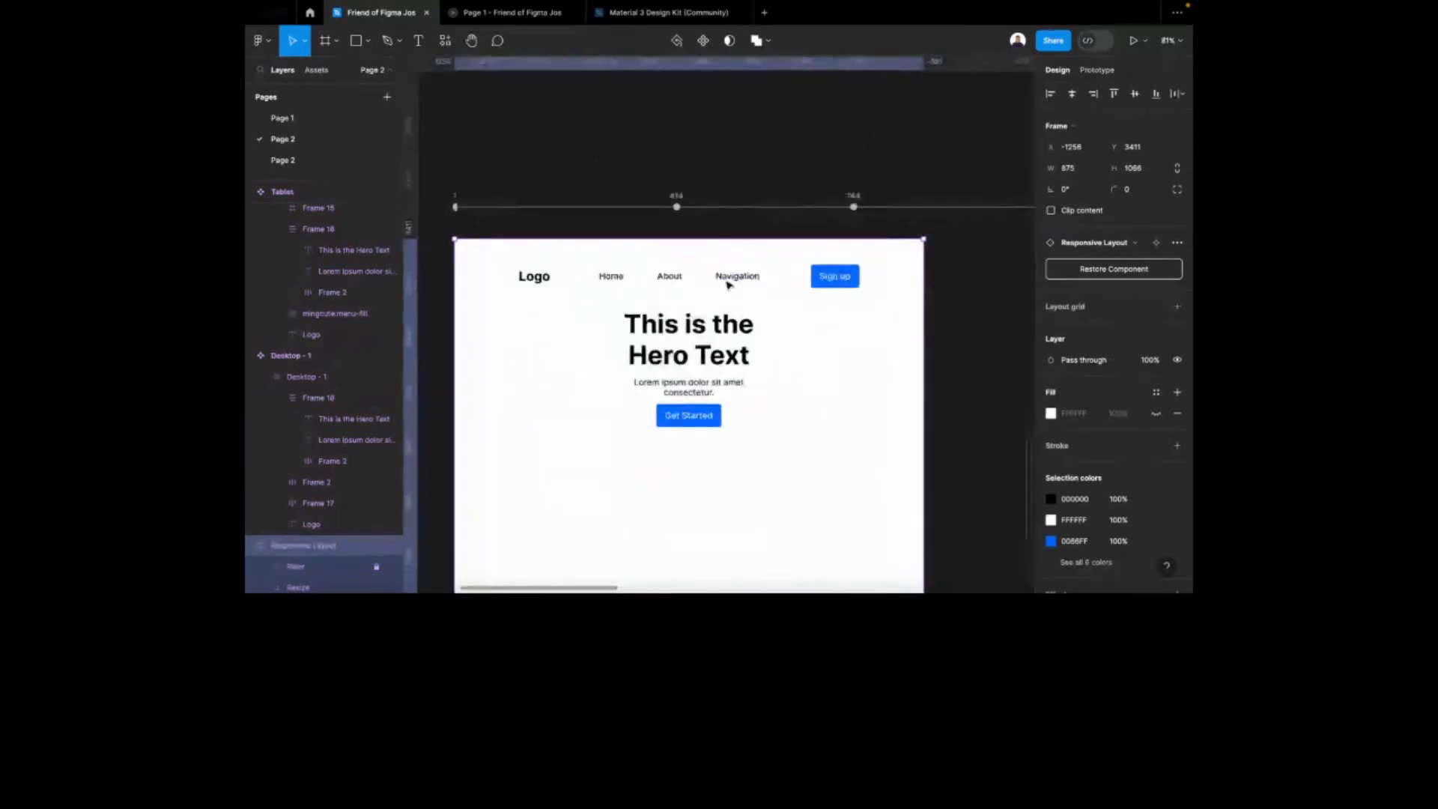
Narrow the Responsive Layout preview past the 744 breakpoint to 738 px, then to about 688 px
{"action": "left_click_drag", "start_coordinate": [936, 349], "coordinate": [859, 351]}
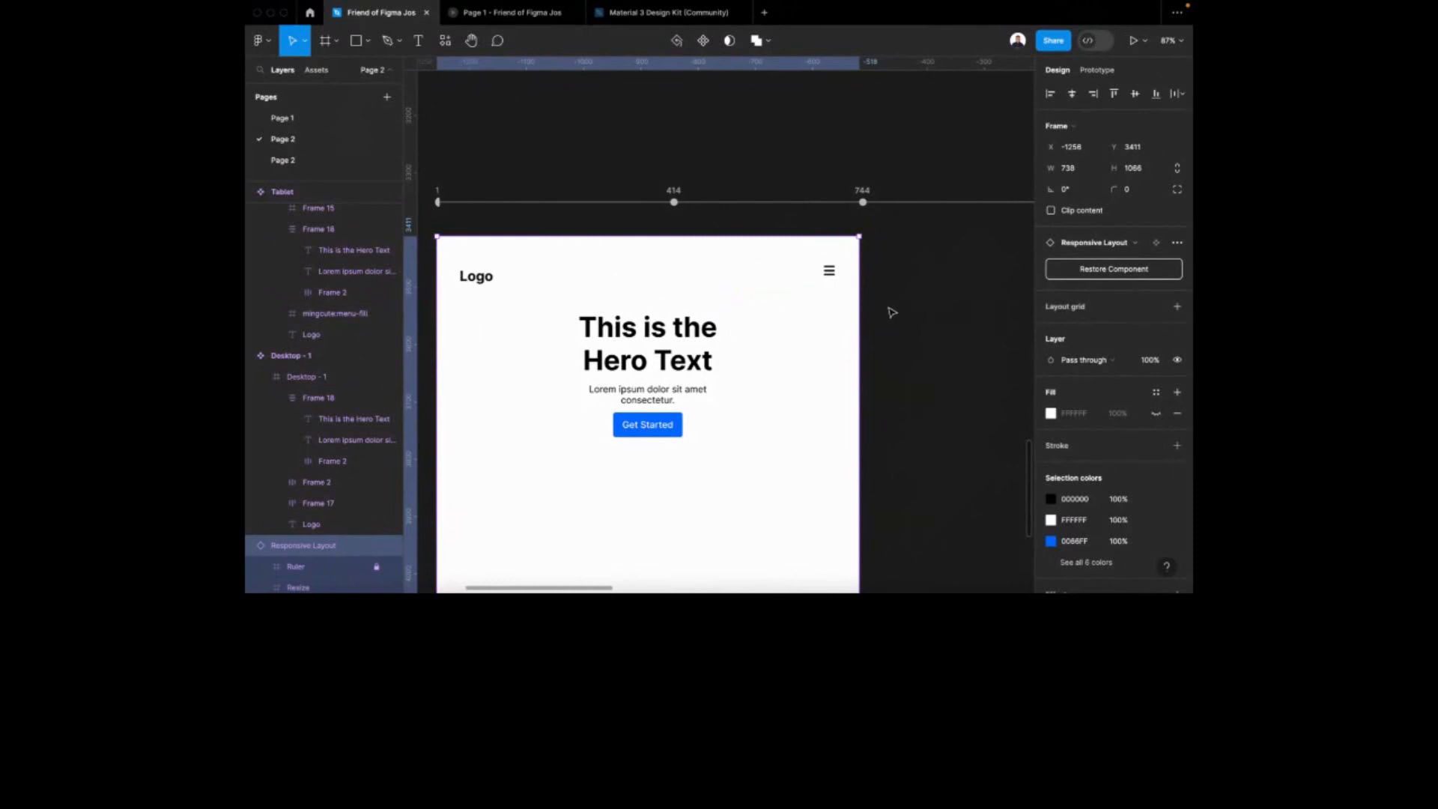
{"action": "mouse_move", "coordinate": [858, 311]}
{"action": "left_mouse_down"}
{"action": "mouse_move", "coordinate": [889, 315]}
{"action": "mouse_move", "coordinate": [831, 309]}
{"action": "left_mouse_up"}
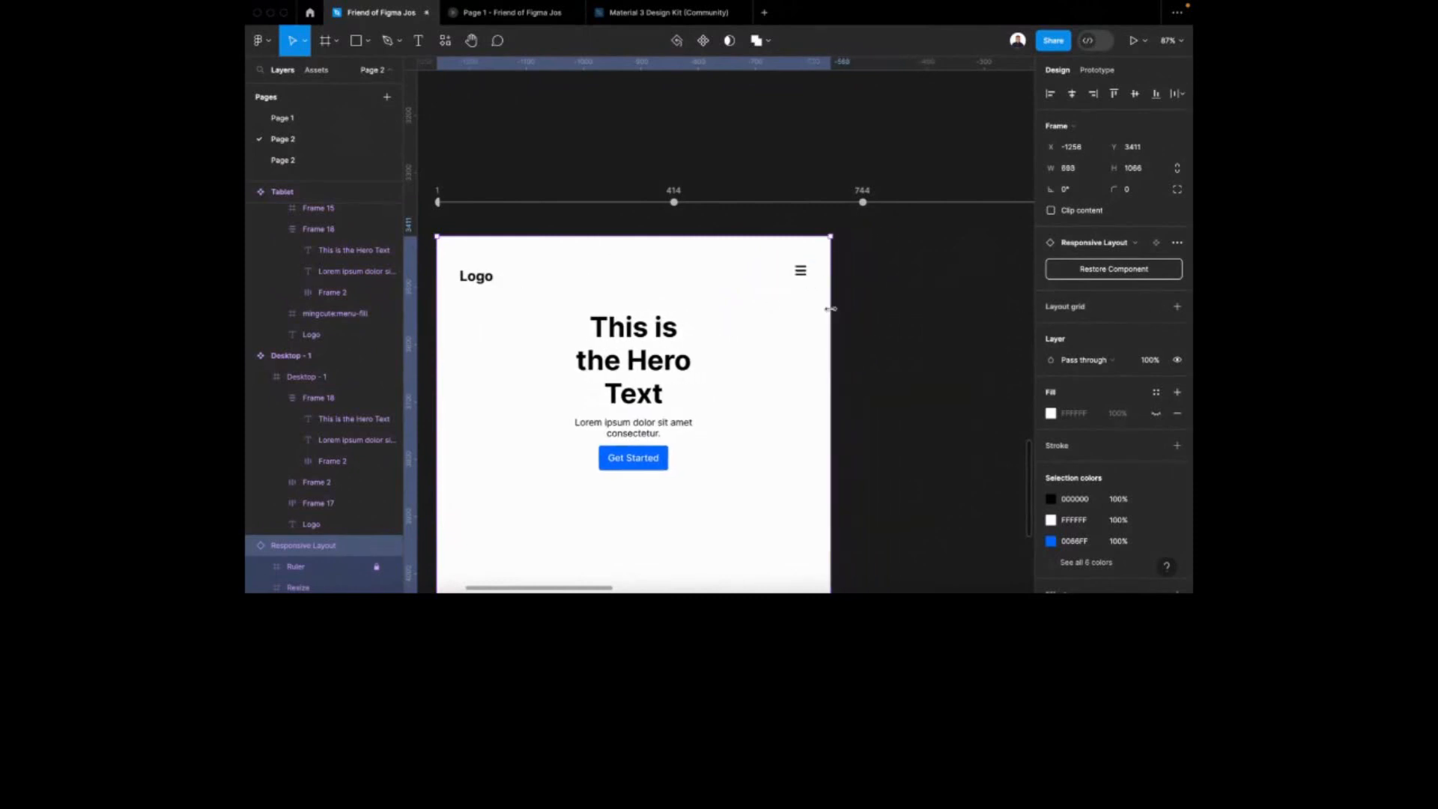
{"action": "scroll", "coordinate": [763, 338], "scroll_direction": "down", "scroll_amount": 1}
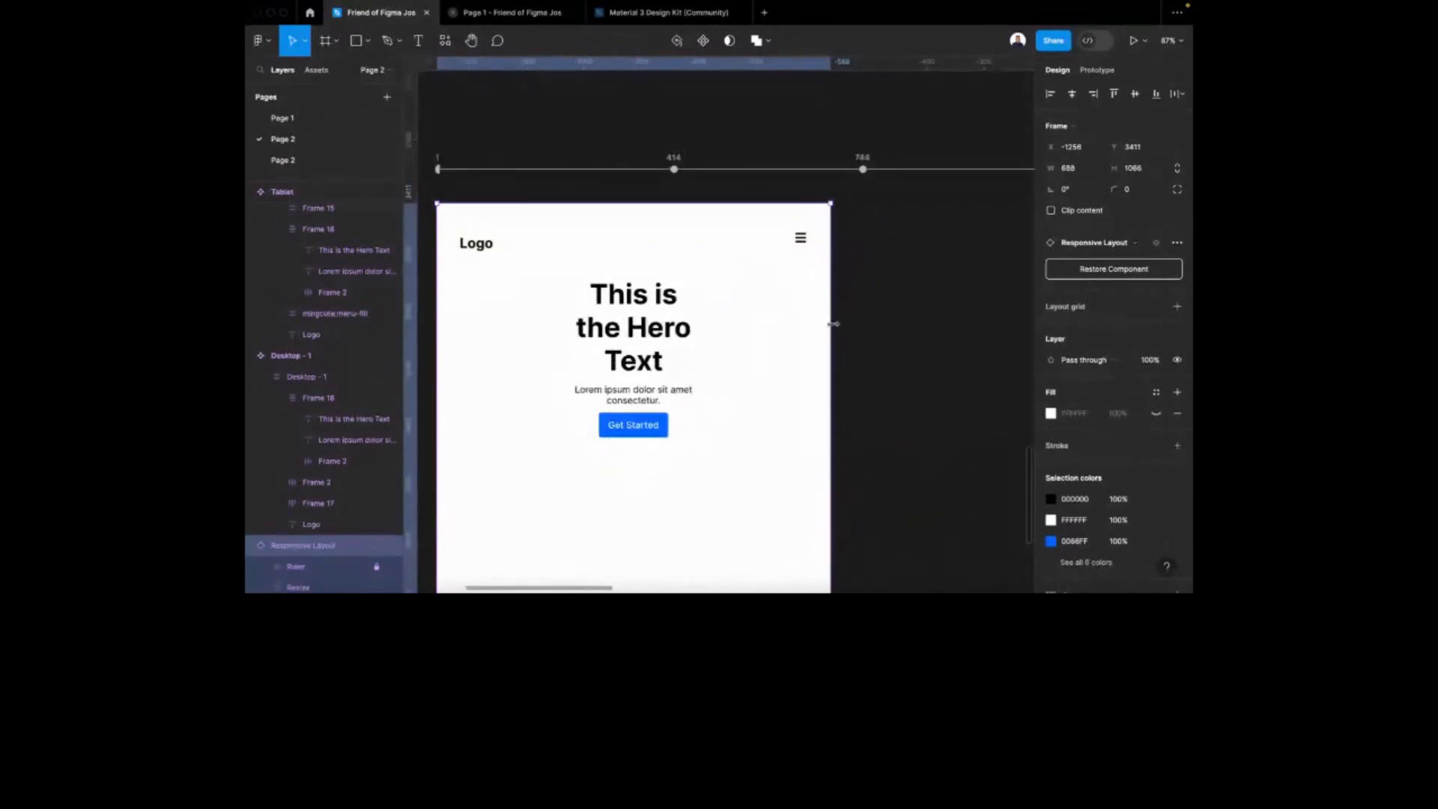
Narrow the Responsive Layout preview past the 414 breakpoint to about 407 px wide, and review the Desktop - 1 and Tablet source frames
{"action": "left_click_drag", "start_coordinate": [834, 323], "coordinate": [670, 346]}
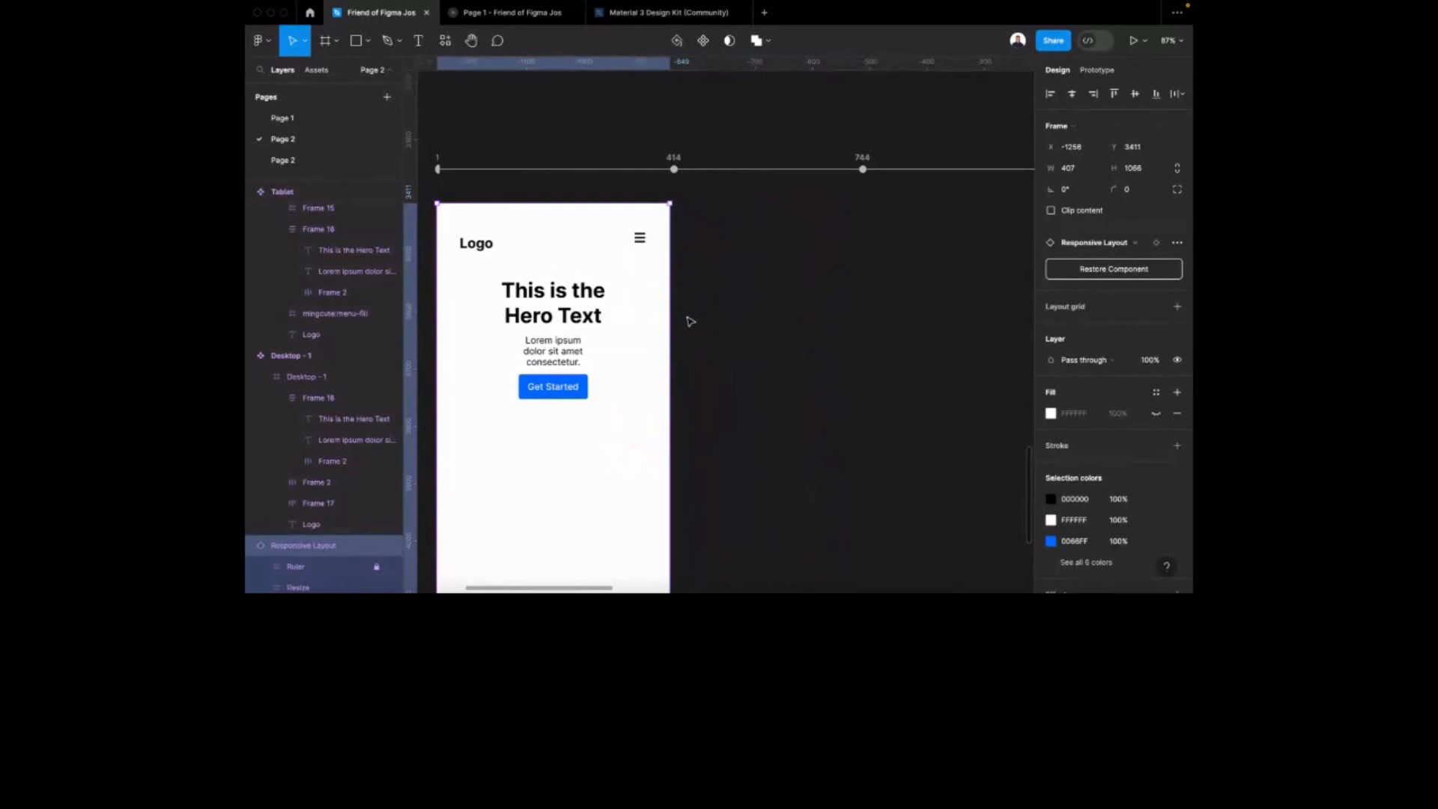
{"action": "scroll", "coordinate": [695, 317], "scroll_direction": "down", "scroll_amount": 5}
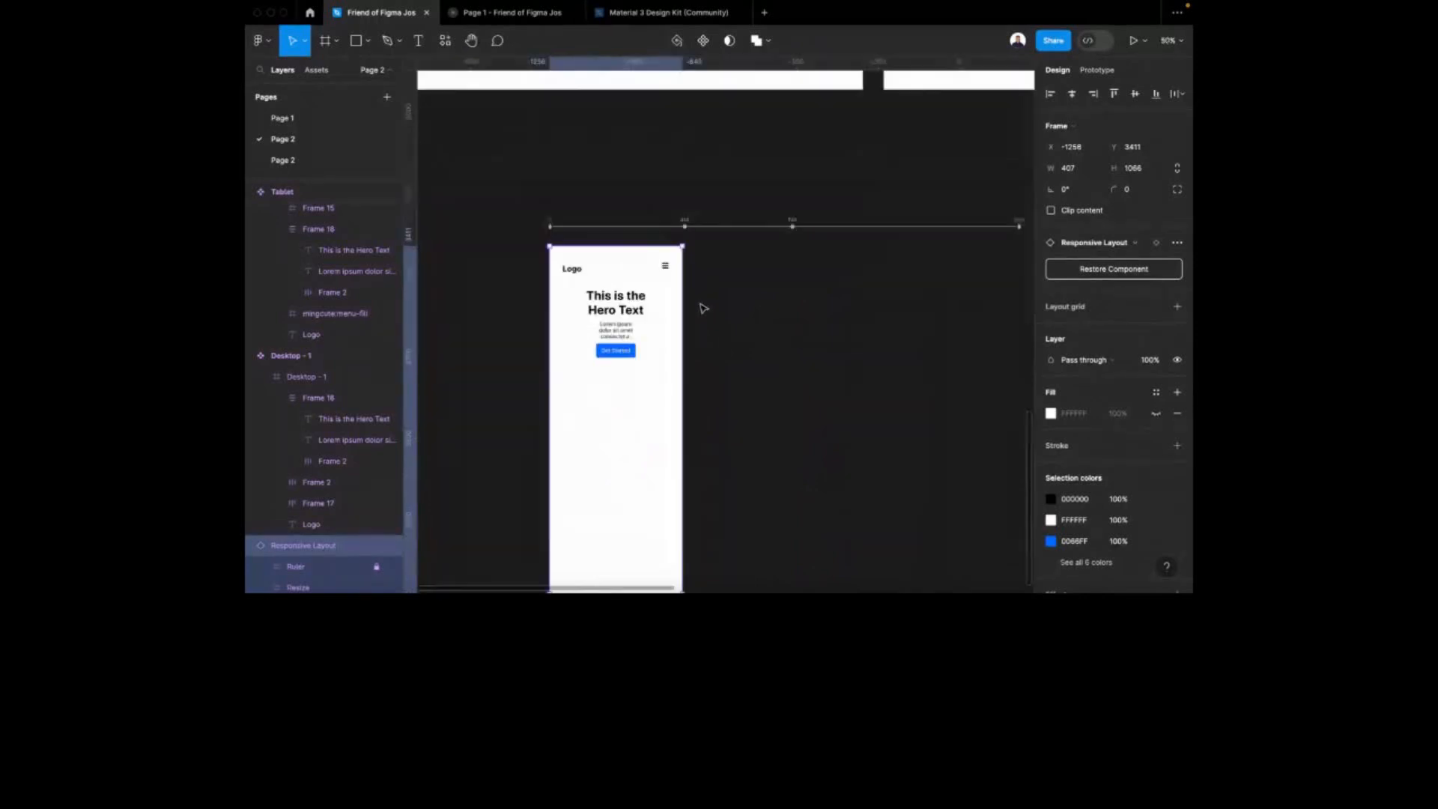
{"action": "scroll", "coordinate": [702, 300], "scroll_direction": "up", "scroll_amount": 1}
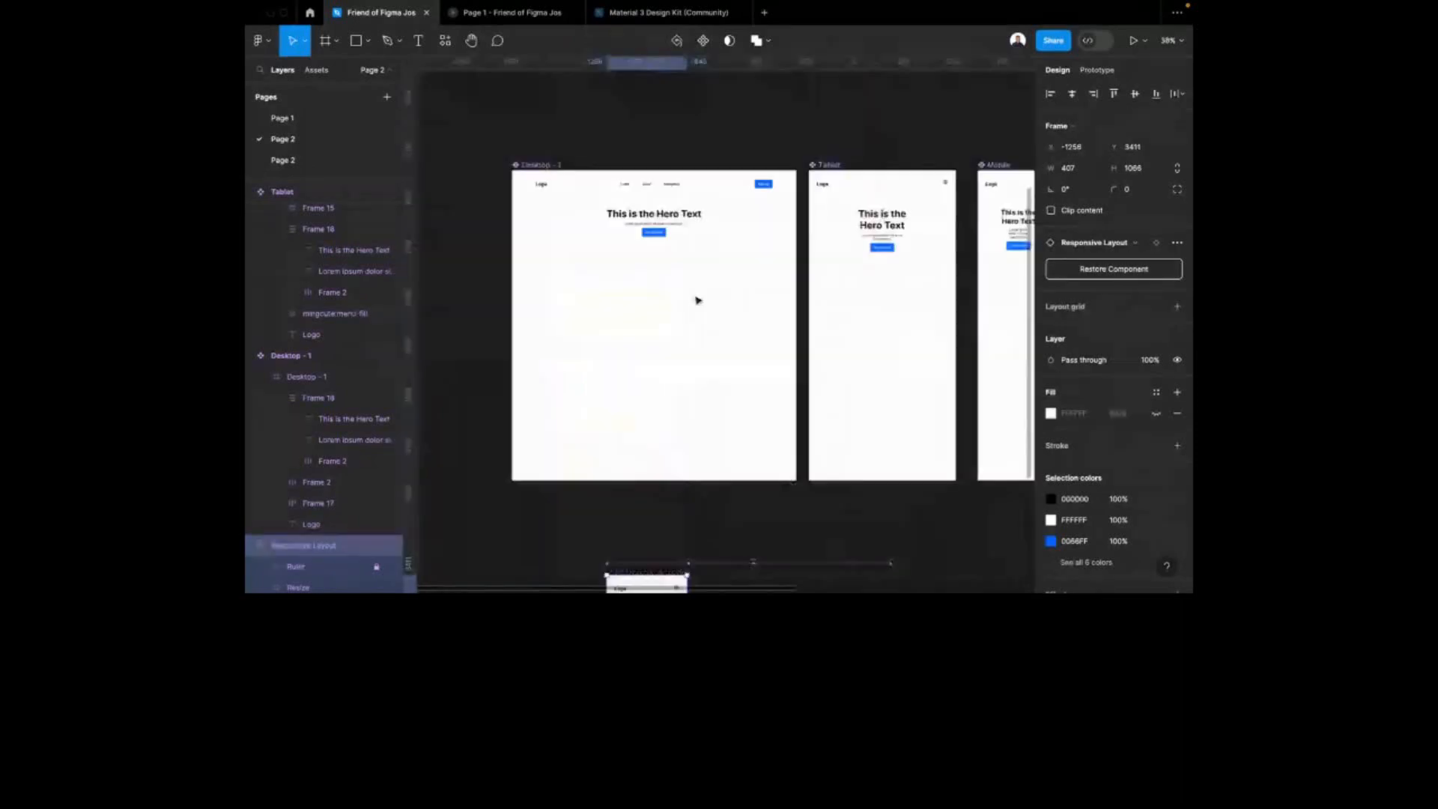
{"action": "scroll", "coordinate": [723, 182], "scroll_direction": "up", "scroll_amount": 2}
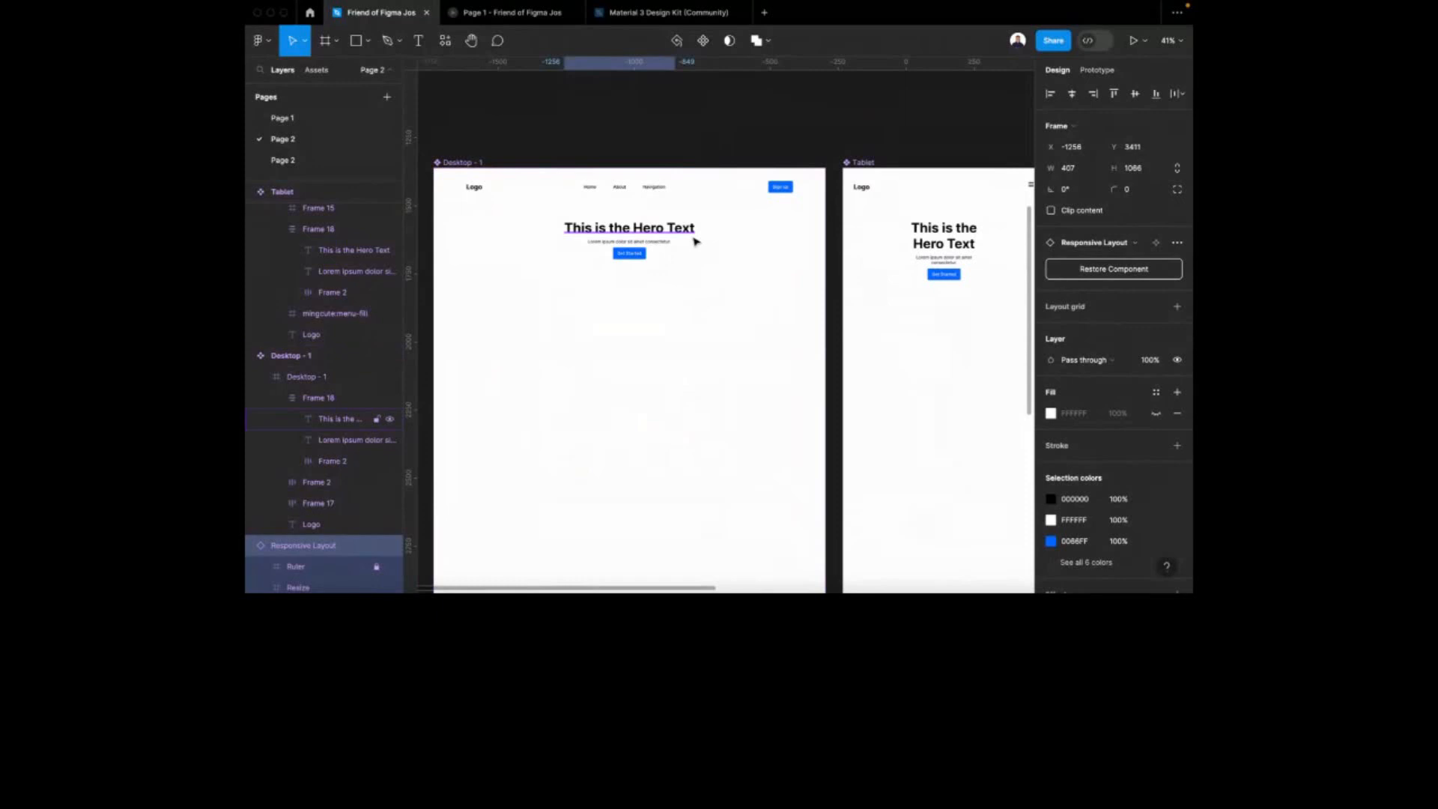
{"action": "scroll", "coordinate": [695, 241], "scroll_direction": "up", "scroll_amount": 2}
{"action": "scroll", "coordinate": [652, 301], "scroll_direction": "down", "scroll_amount": 1}
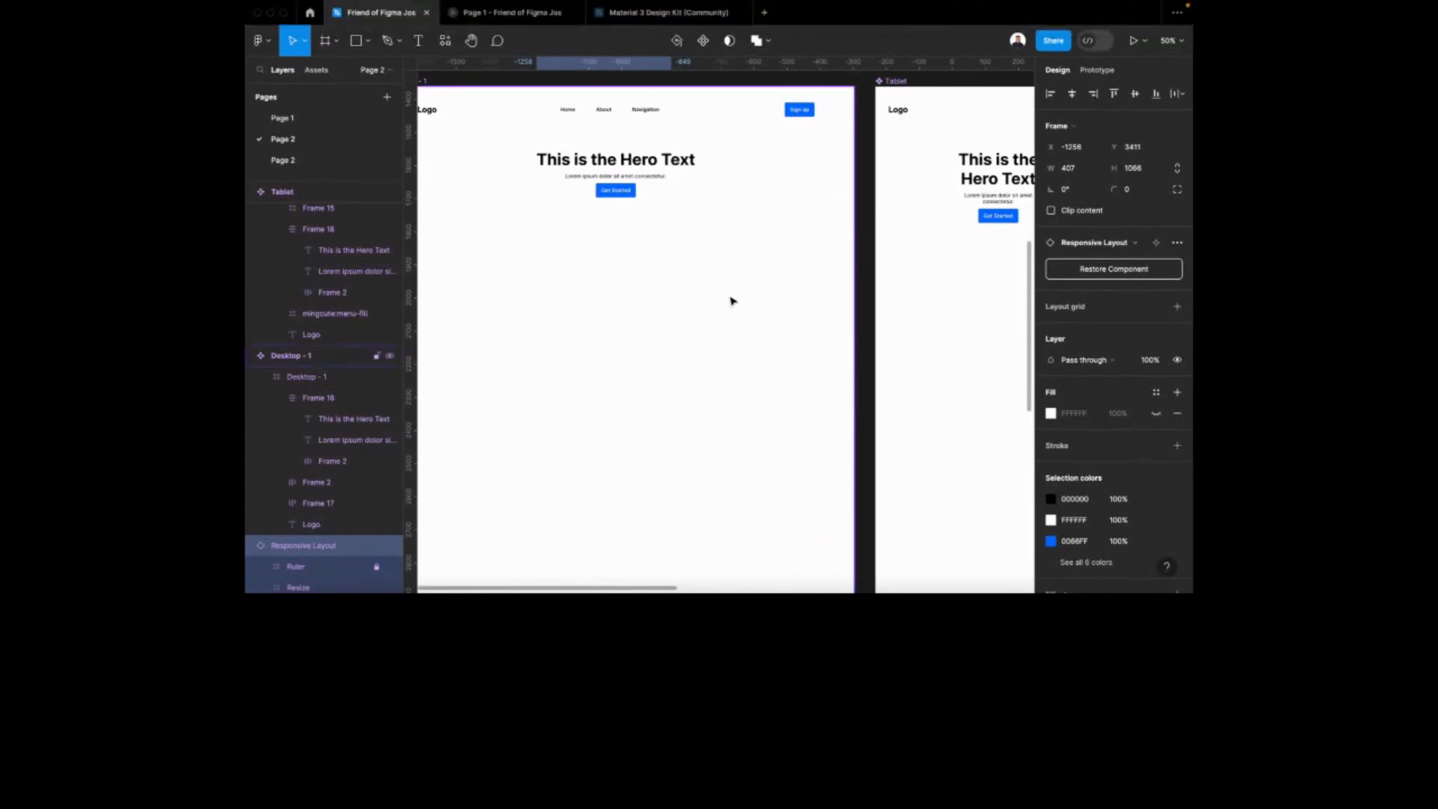
Switch to the Material 3 Design Kit file and examine the column grids in its Elements and Layout Breakpoints frames
{"action": "left_click", "coordinate": [657, 17]}
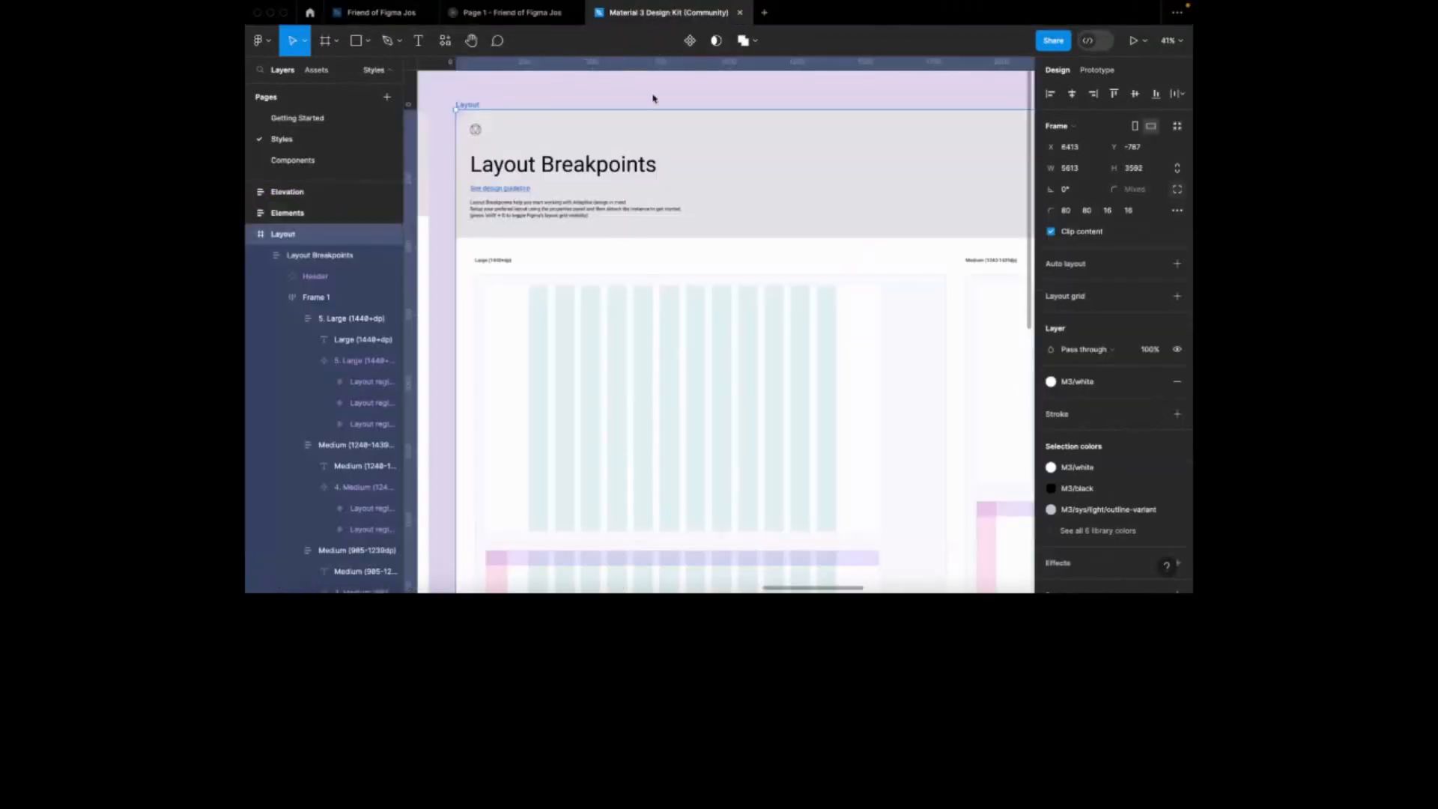
{"action": "scroll", "coordinate": [702, 331], "scroll_direction": "down", "scroll_amount": 5}
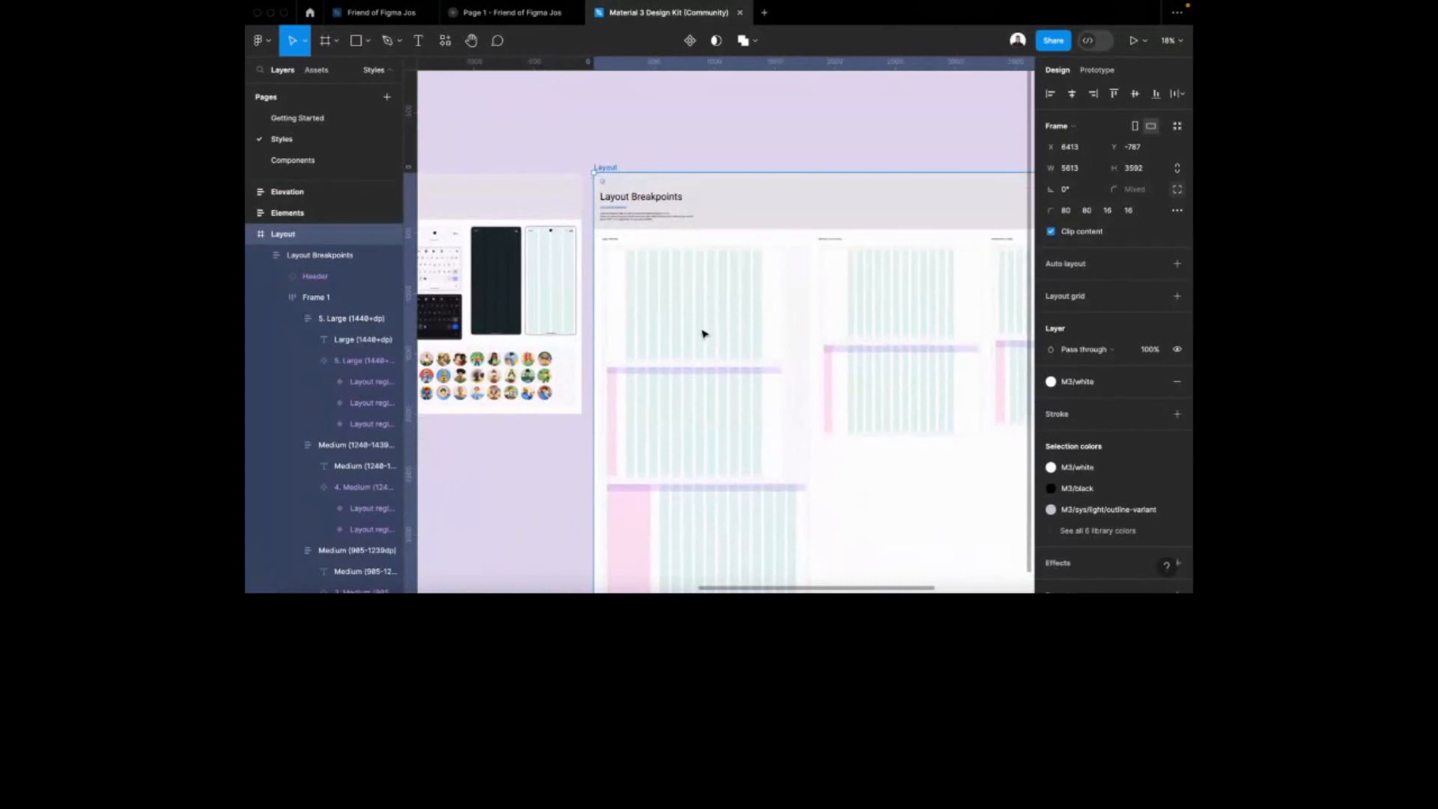
{"action": "scroll", "coordinate": [734, 314], "scroll_direction": "left", "scroll_amount": 3}
{"action": "scroll", "coordinate": [780, 276], "scroll_direction": "up", "scroll_amount": 3}
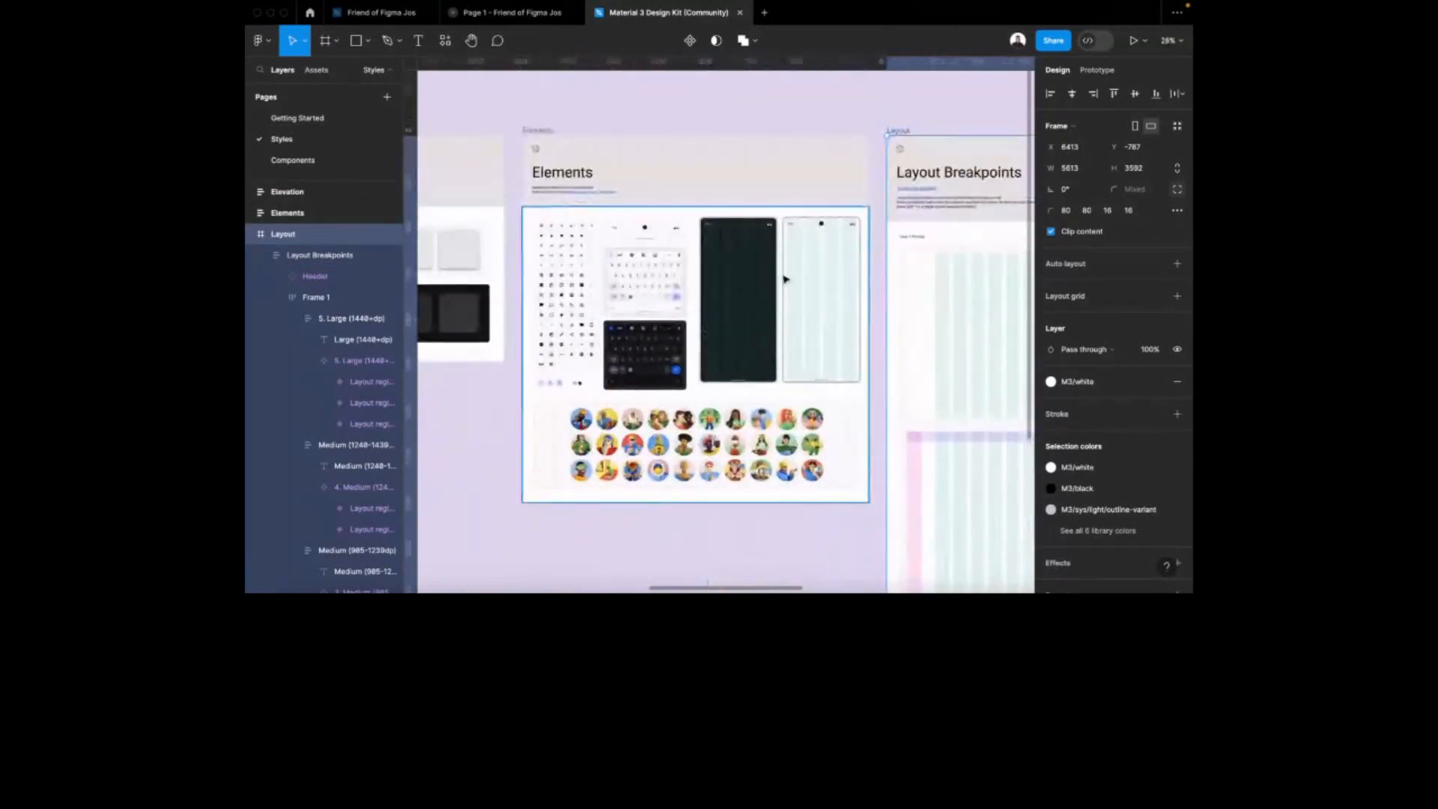
{"action": "scroll", "coordinate": [780, 276], "scroll_direction": "up", "scroll_amount": 3}
{"action": "scroll", "coordinate": [765, 306], "scroll_direction": "up", "scroll_amount": 3}
{"action": "scroll", "coordinate": [829, 279], "scroll_direction": "down", "scroll_amount": 2}
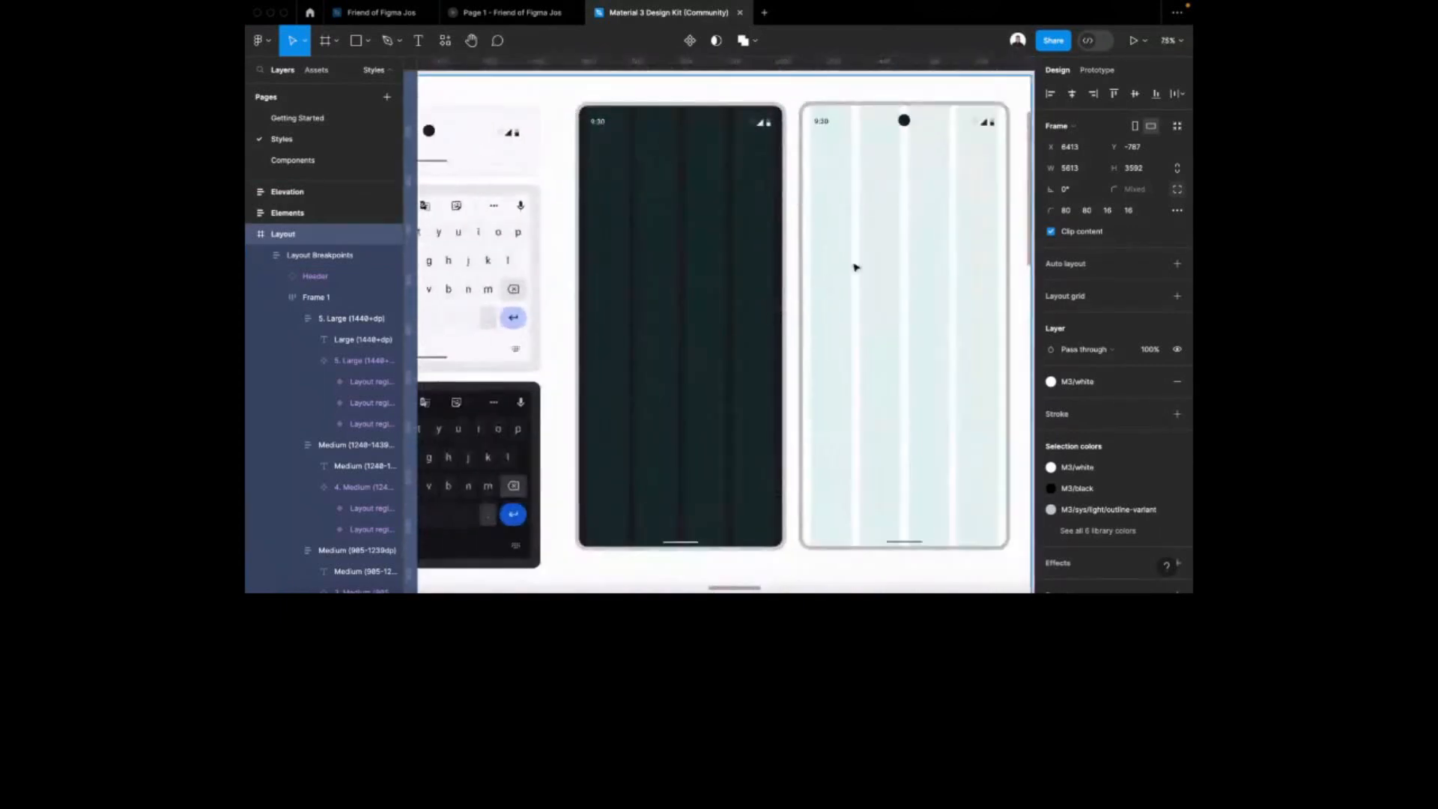
{"action": "scroll", "coordinate": [886, 255], "scroll_direction": "down", "scroll_amount": 5}
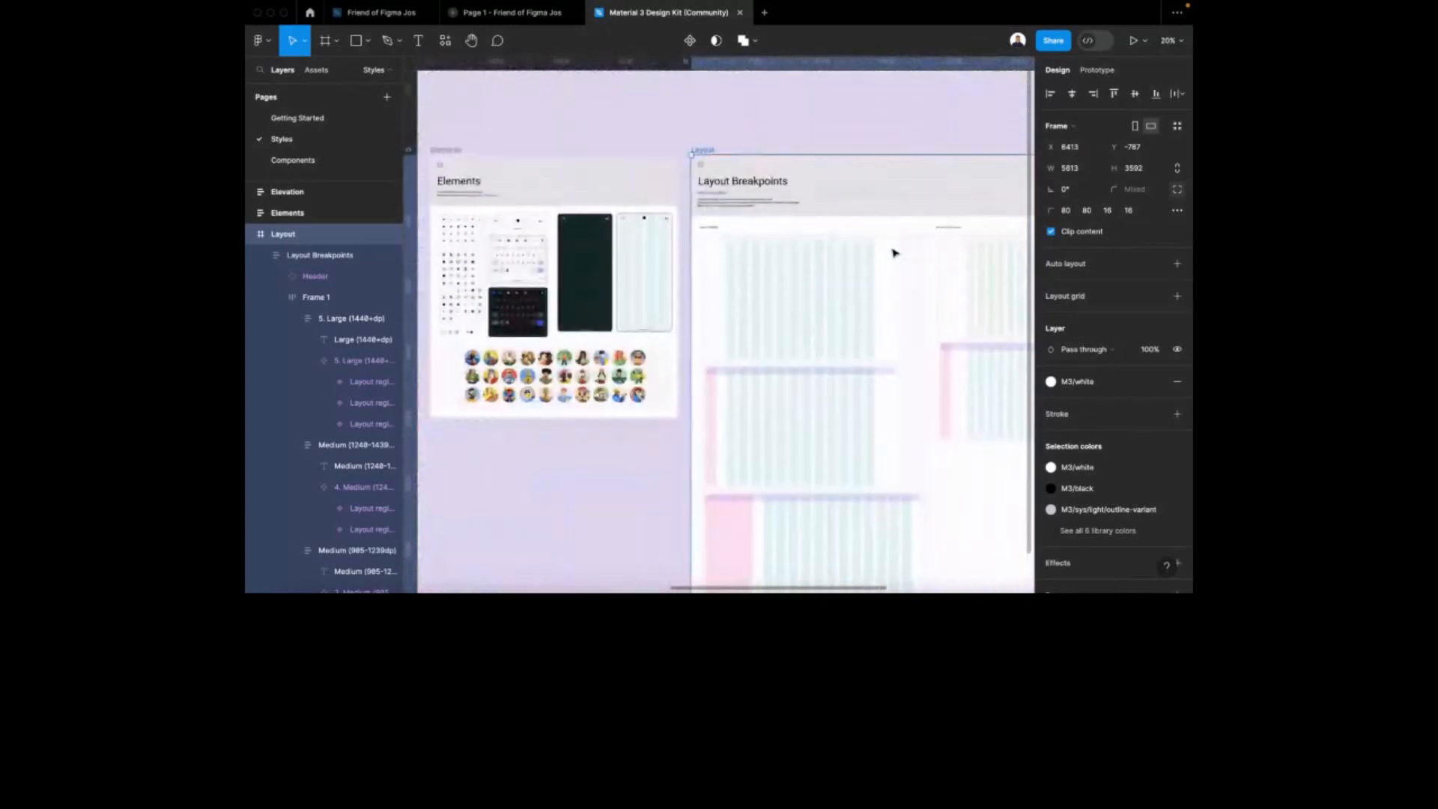
{"action": "scroll", "coordinate": [893, 253], "scroll_direction": "right", "scroll_amount": 5}
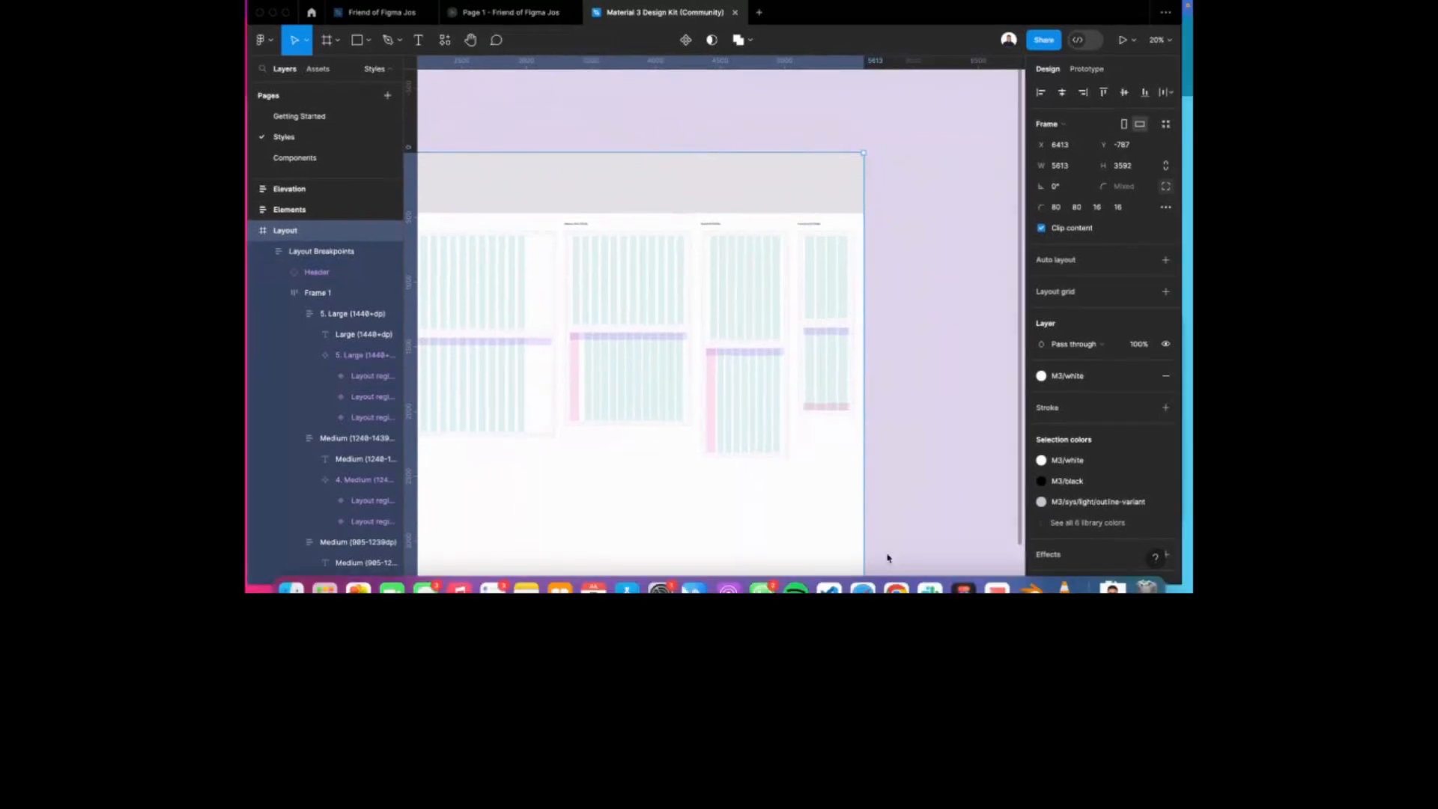
Switch to the Google Chrome window with the live session and hide the screen-sharing notice
{"action": "key", "text": "ctrl+Up"}
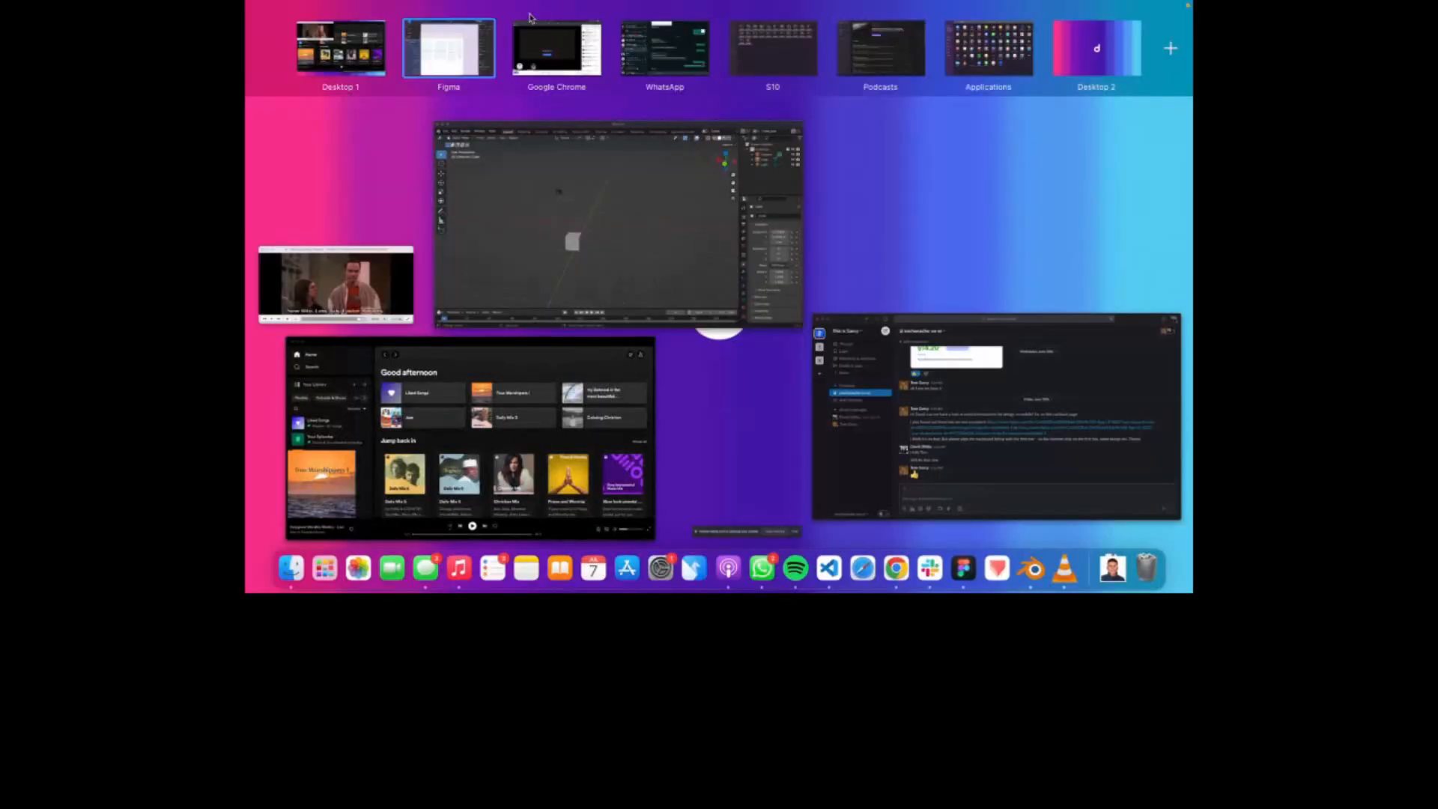
{"action": "left_click", "coordinate": [544, 51]}
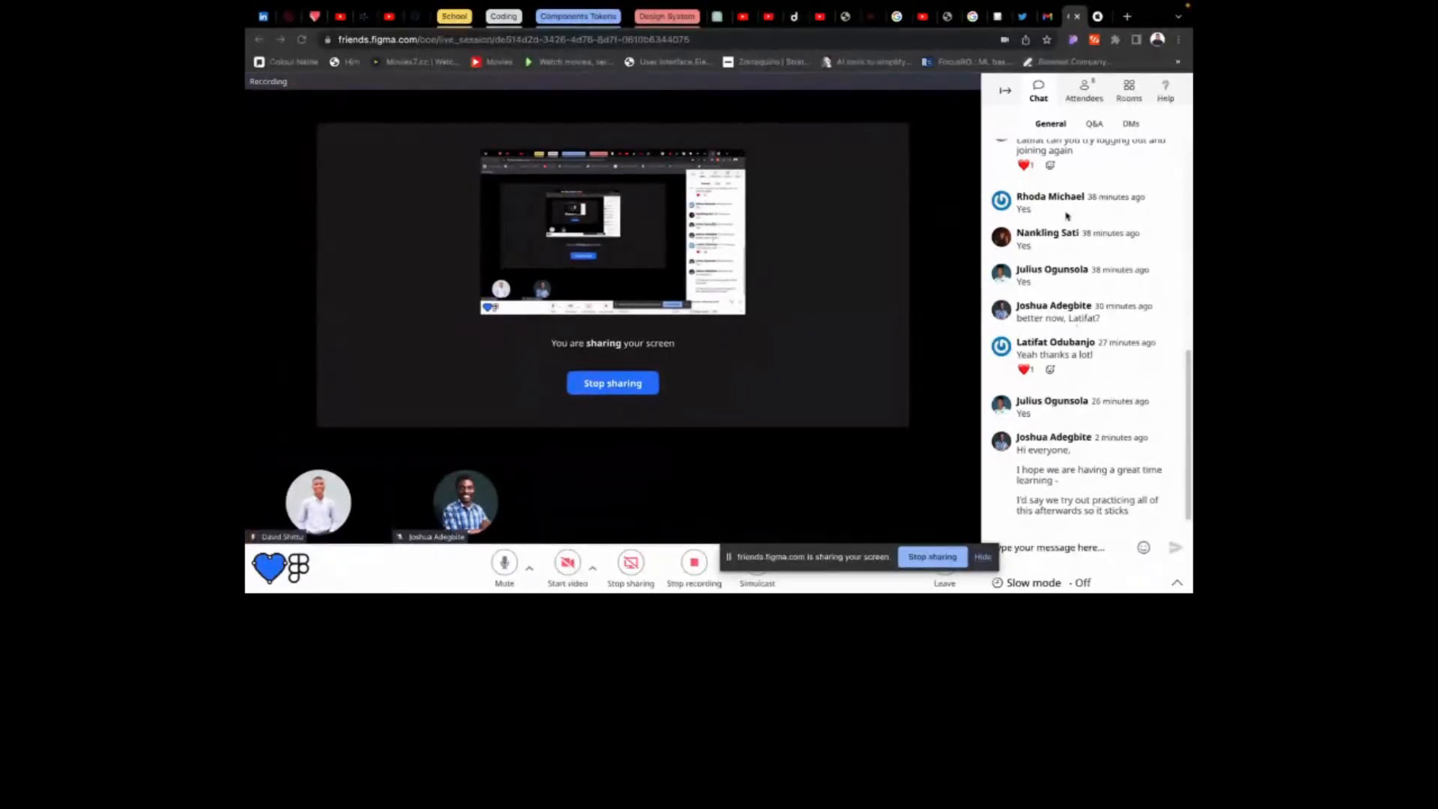
{"action": "mouse_move", "coordinate": [558, 6]}
{"action": "left_click", "coordinate": [983, 557]}
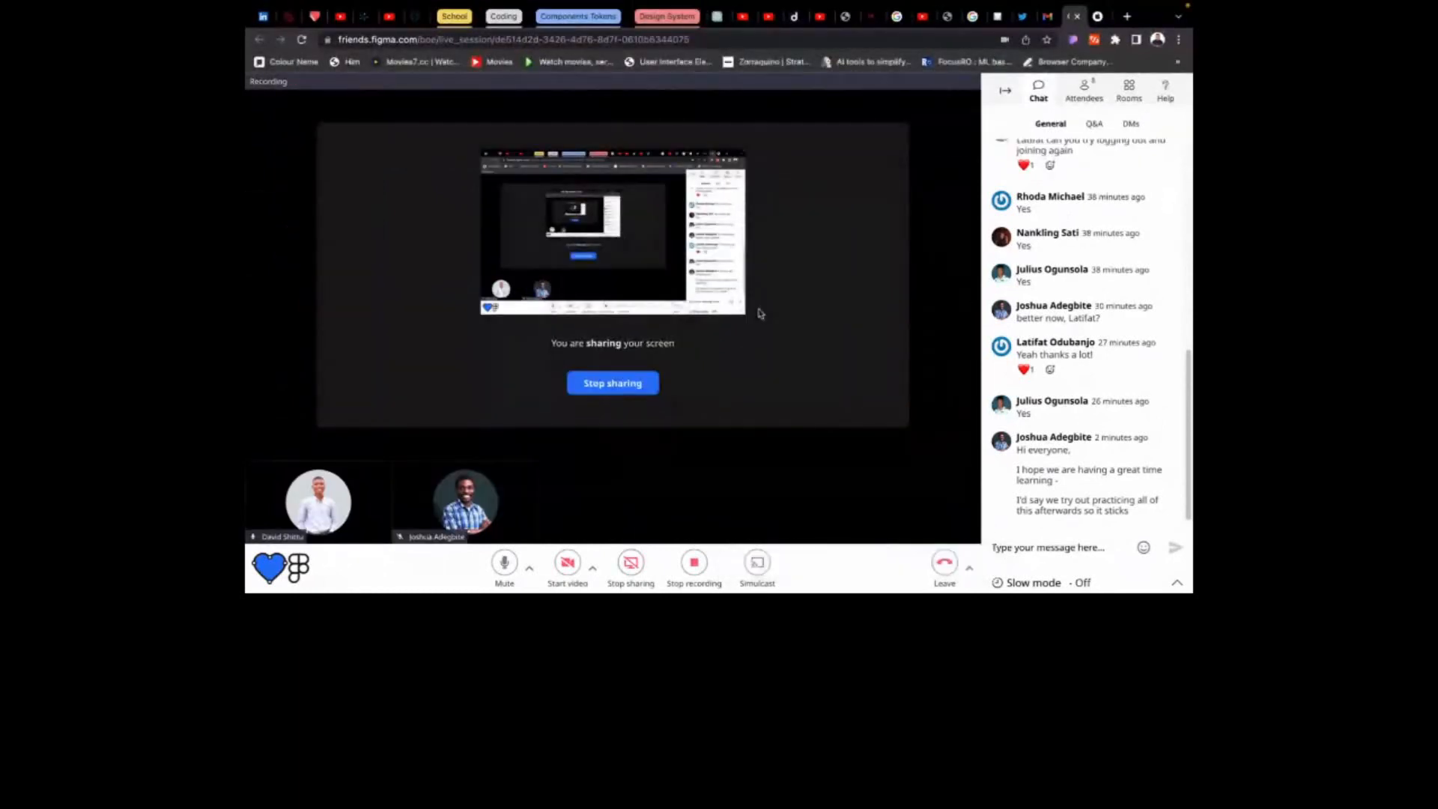